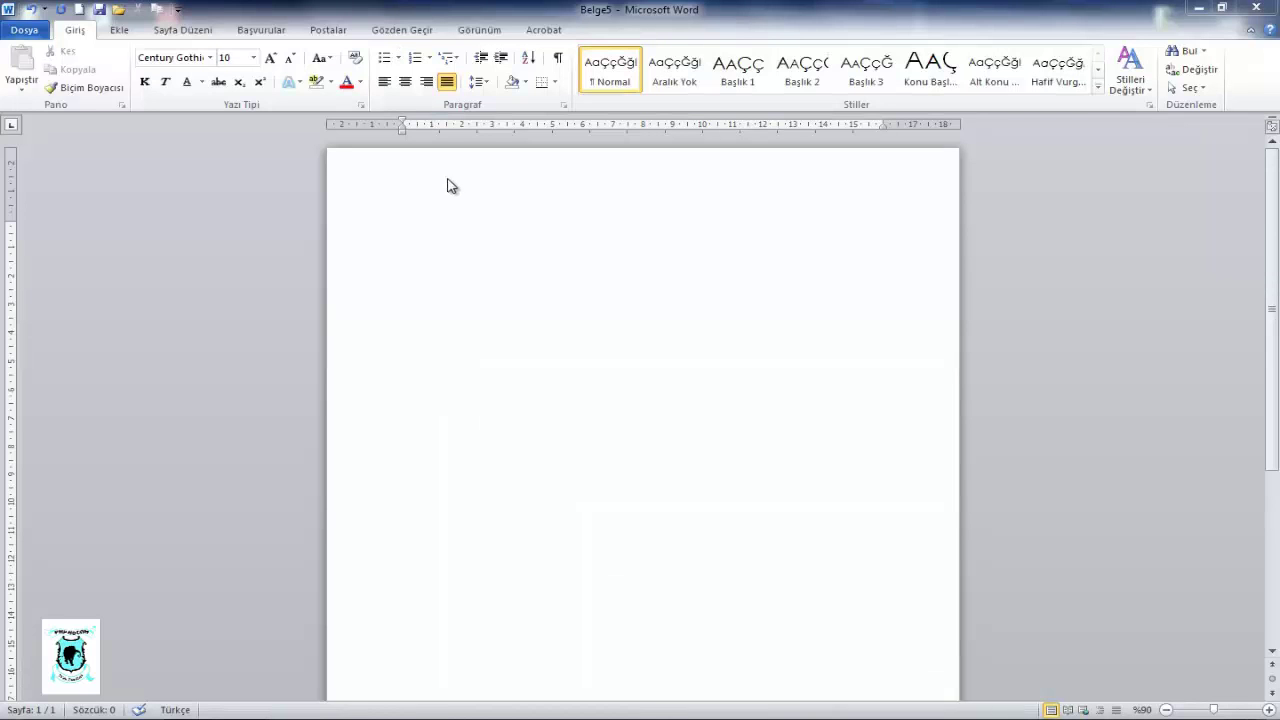
- Browse the Kapak Sayfası designs on the Ekle tab, close the gallery, then reopen it
left_click(120, 31)
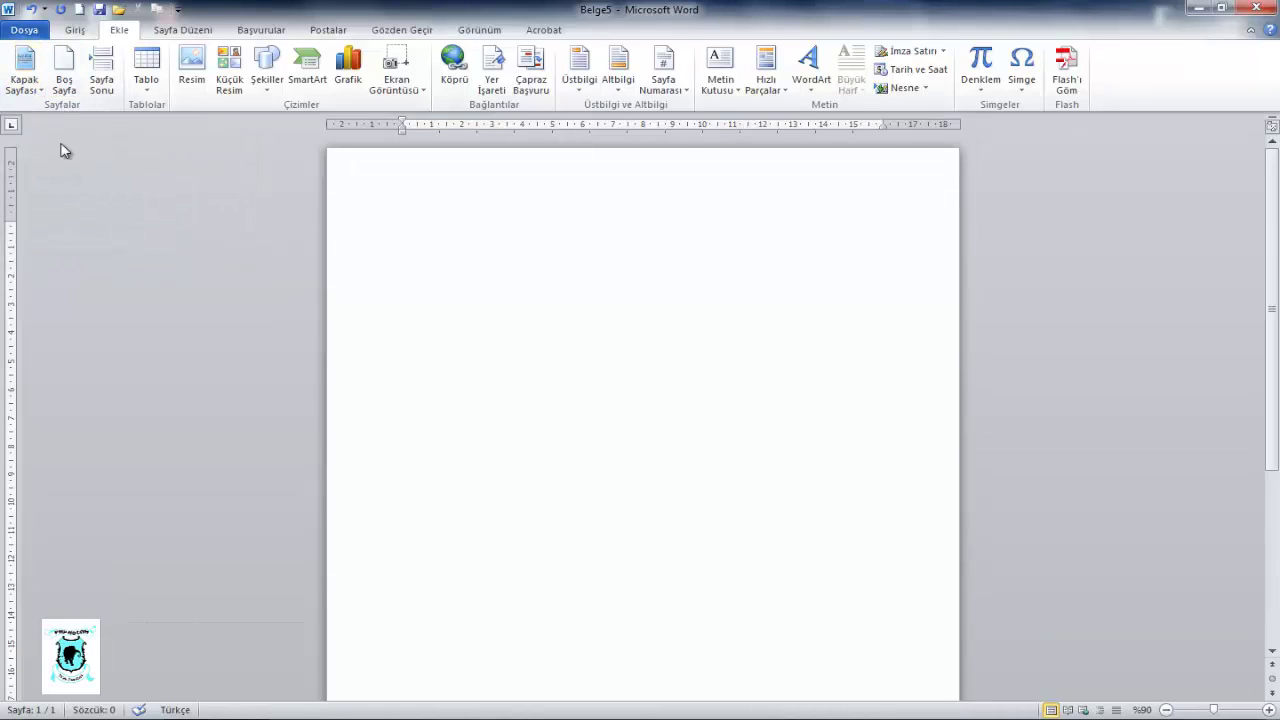
left_click(45, 88)
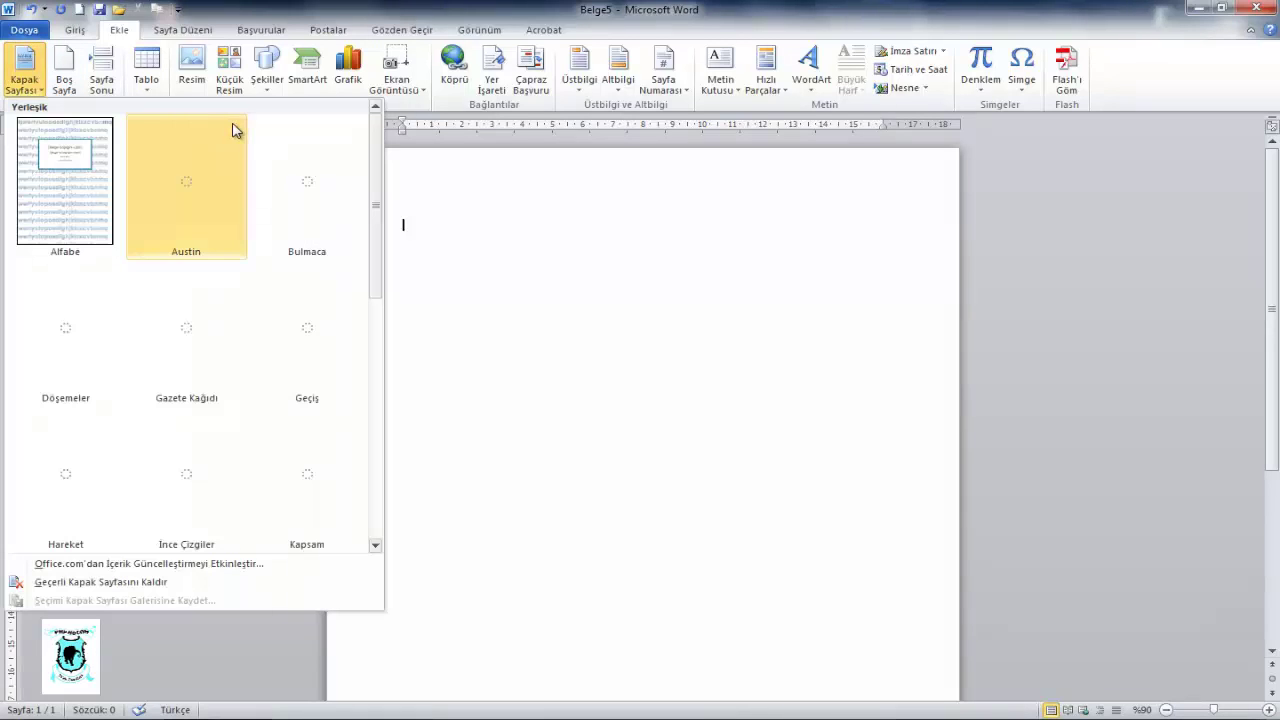
mouse_move(375, 201)
left_mouse_down()
mouse_move(363, 394)
mouse_move(378, 186)
left_mouse_up()
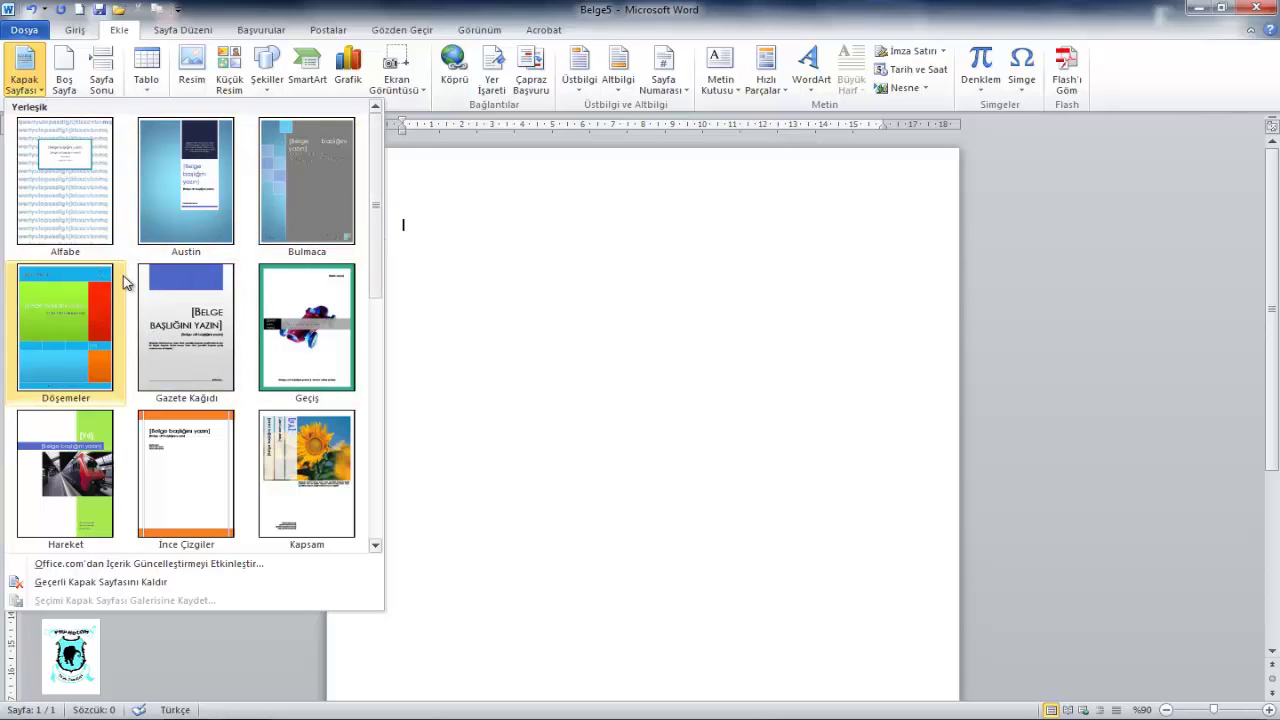
scroll(150, 330, "down", 3)
scroll(137, 311, "down", 1)
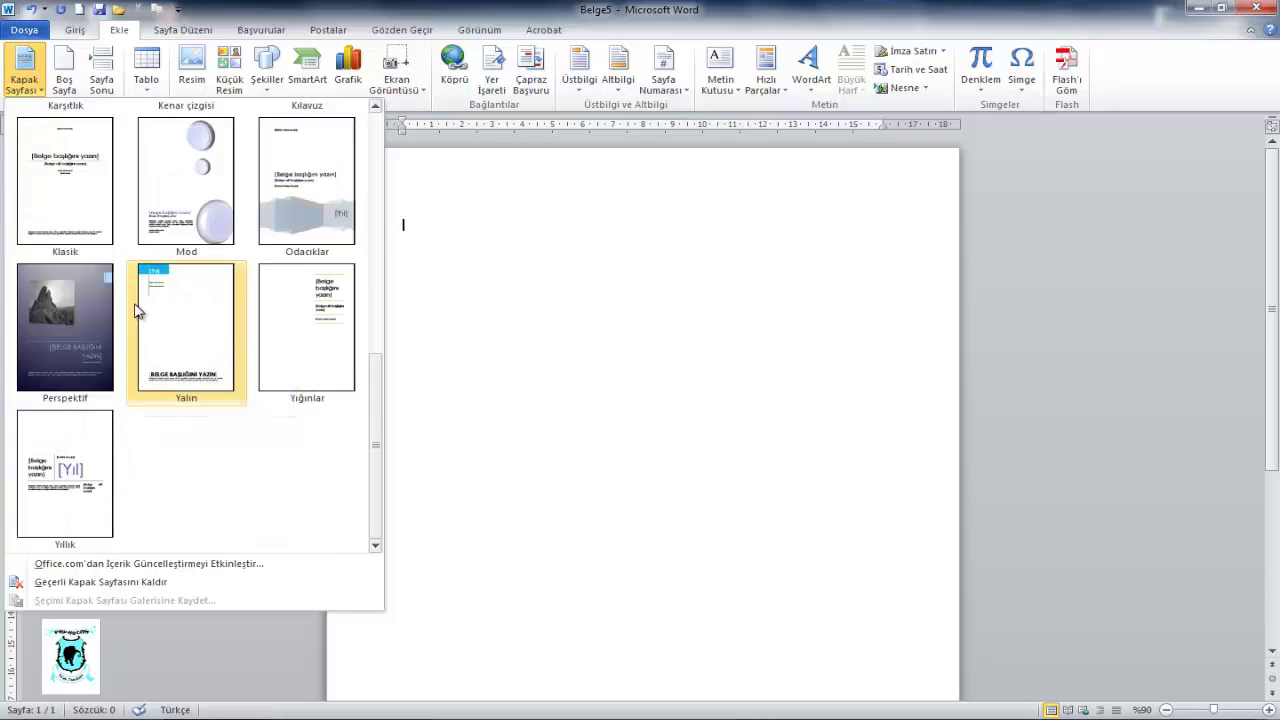
left_click(449, 318)
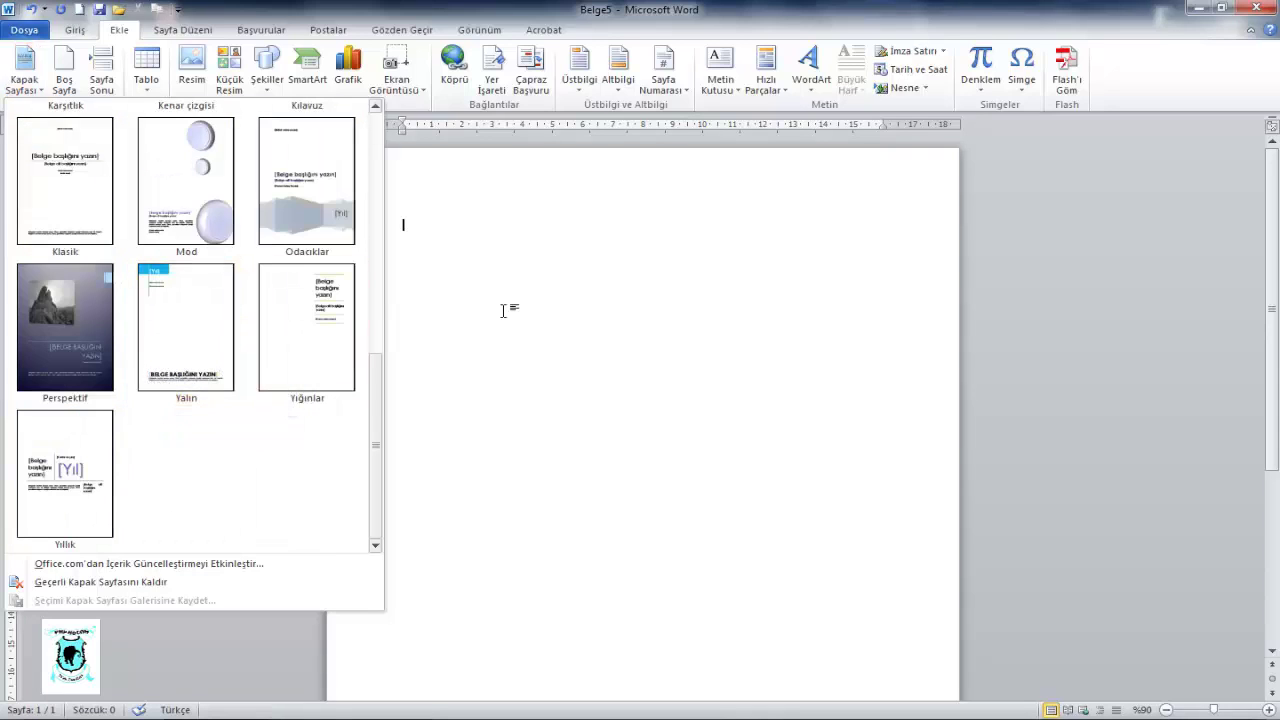
left_click(30, 86)
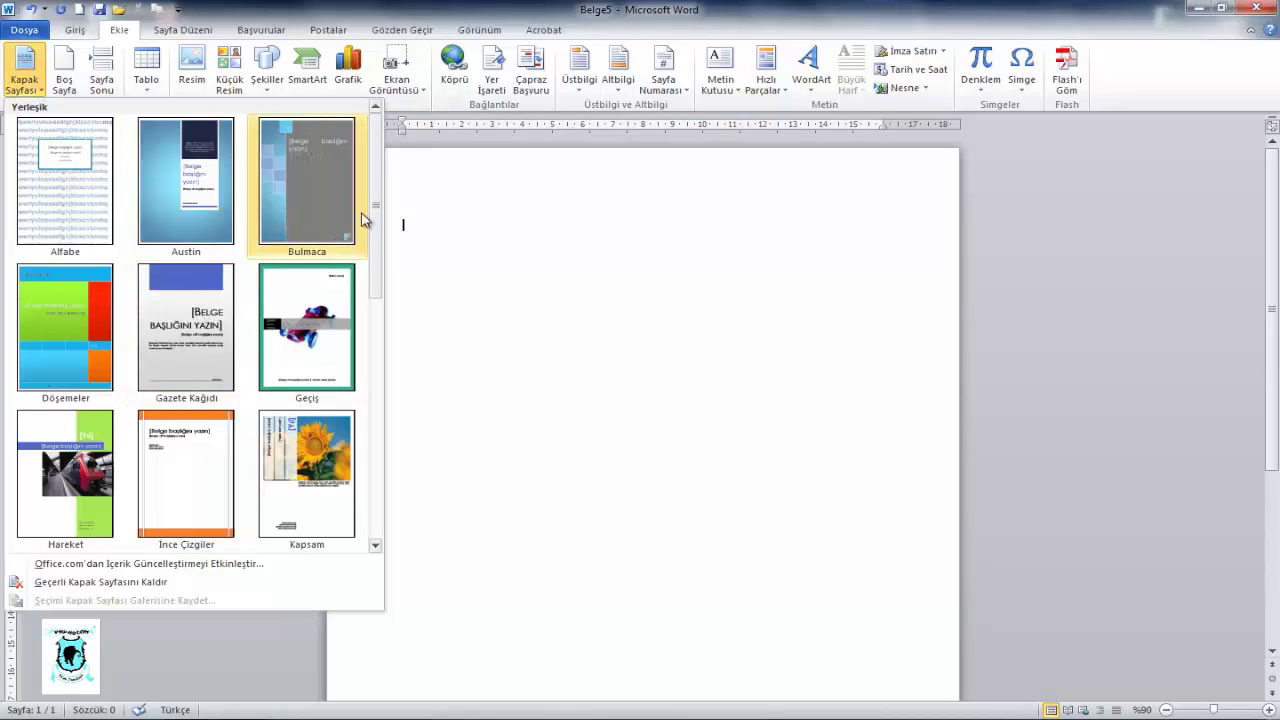
- Insert the Bulmaca cover page, then remove it with Geçerli Kapak Sayfasını Kaldır
left_click(293, 197)
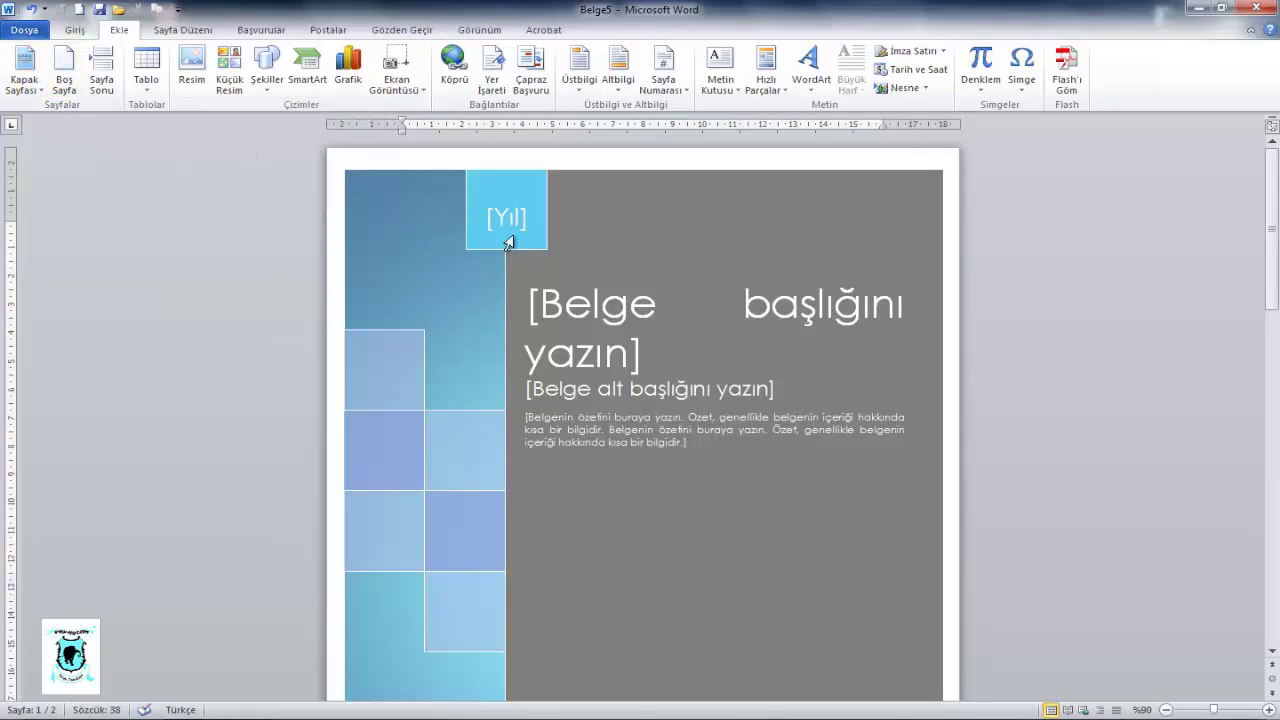
left_click(24, 82)
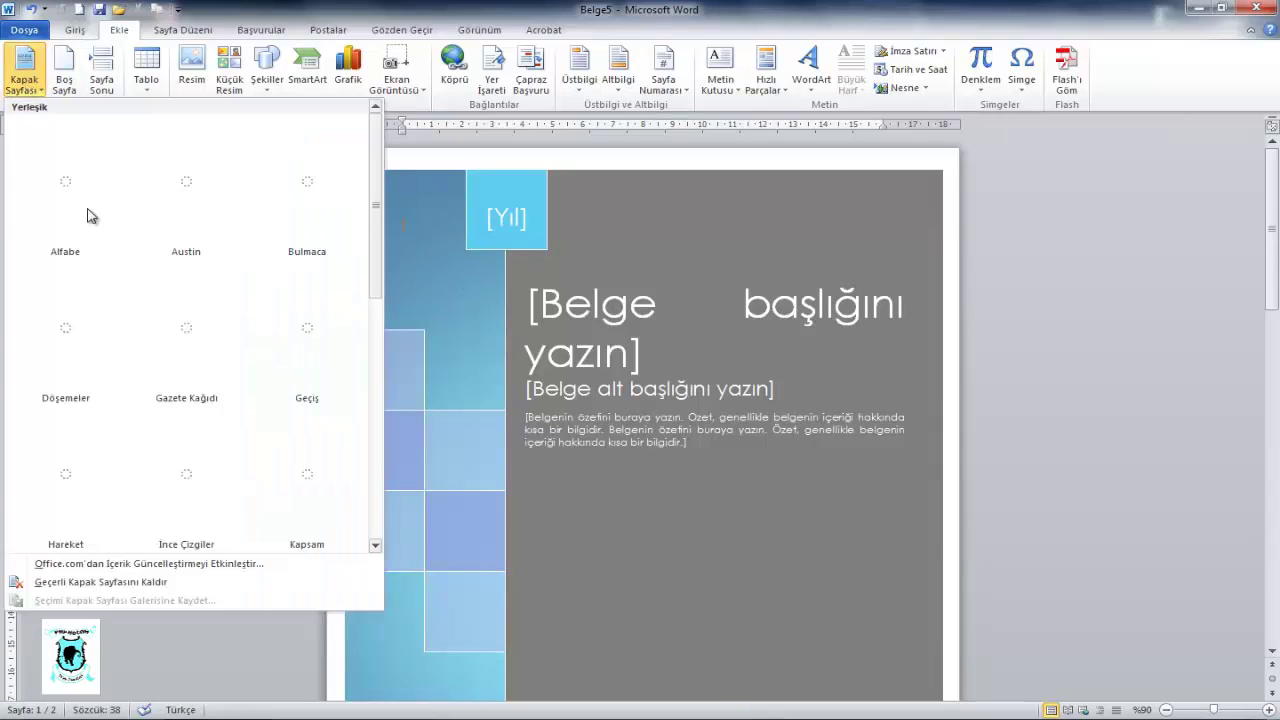
left_click(84, 590)
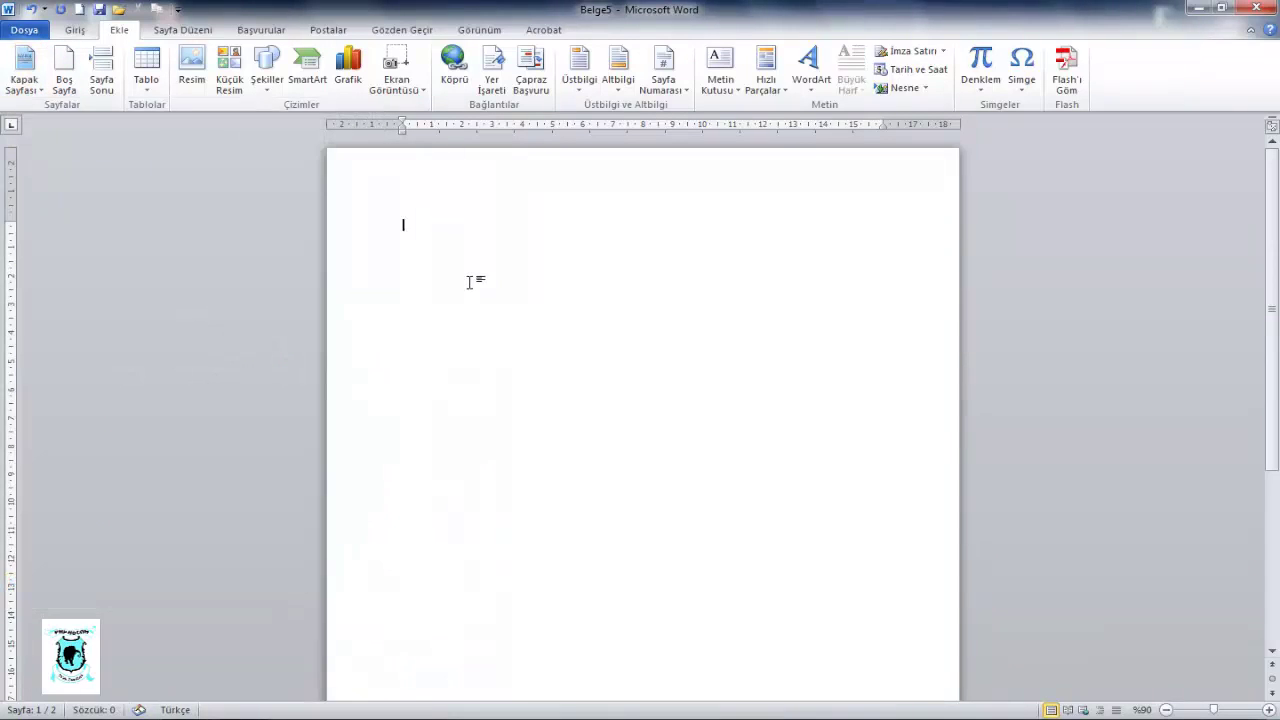
- Insert the Bulmaca cover page from the gallery again
left_click(43, 36)
left_click(43, 36)
left_click(38, 88)
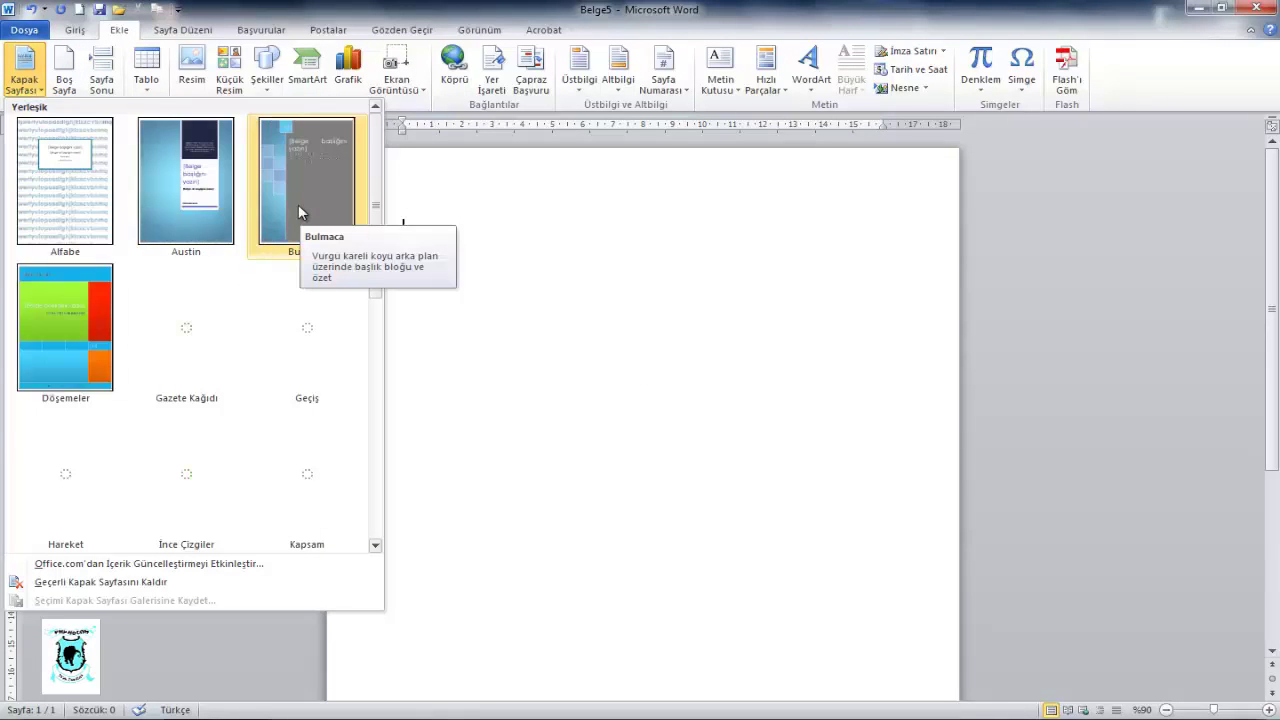
left_click(298, 204)
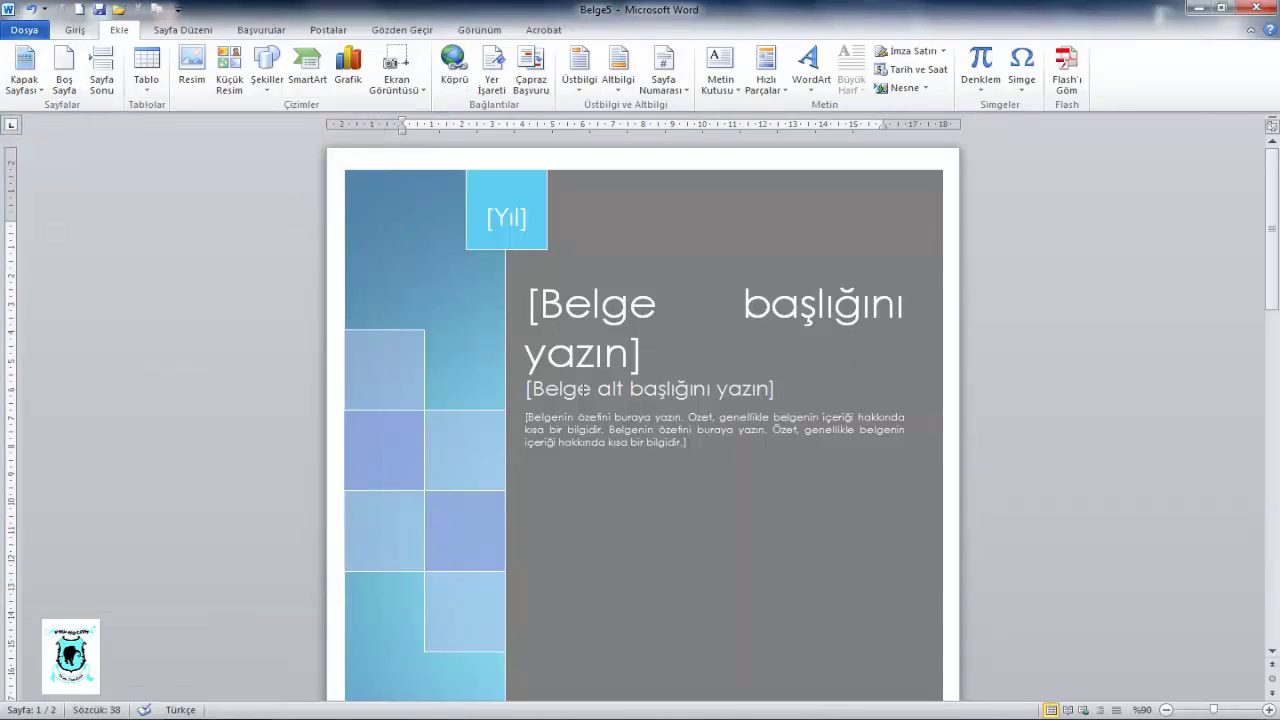
- Enter subtitle 'ccgdfgdfgdfg' and title 'dgdgdfg' in the cover page placeholders
left_click(583, 389)
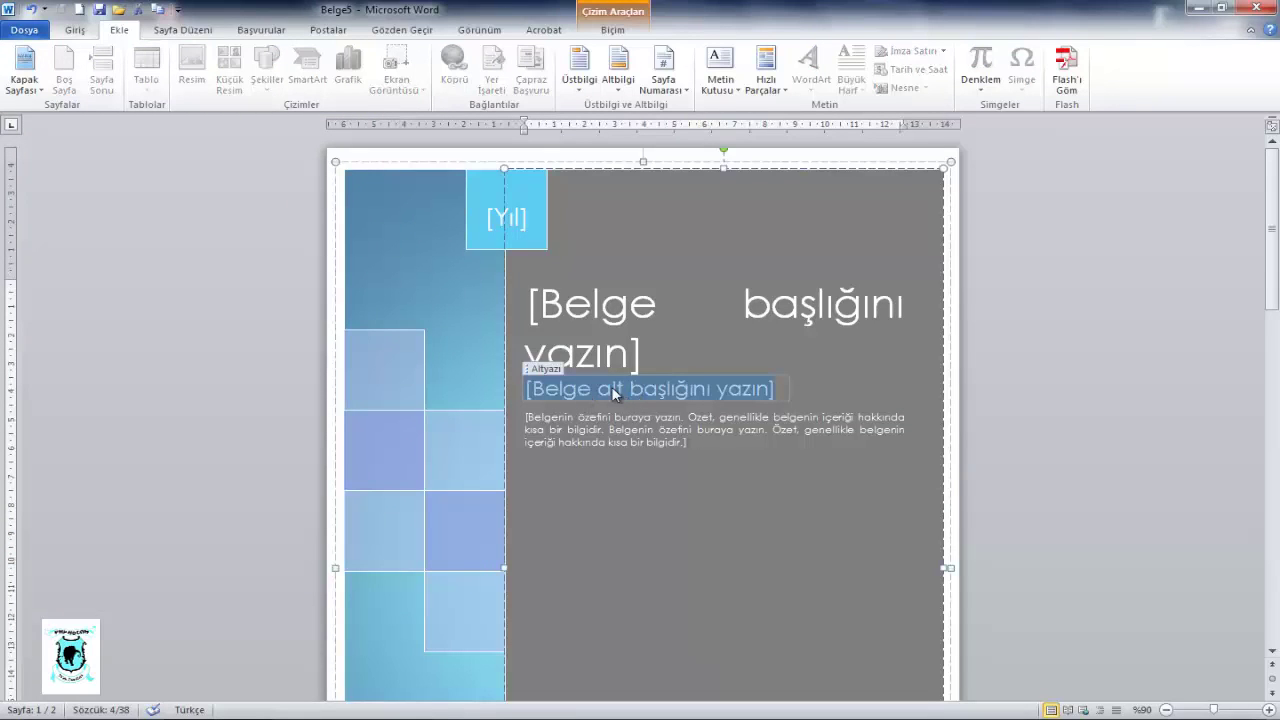
type("c")
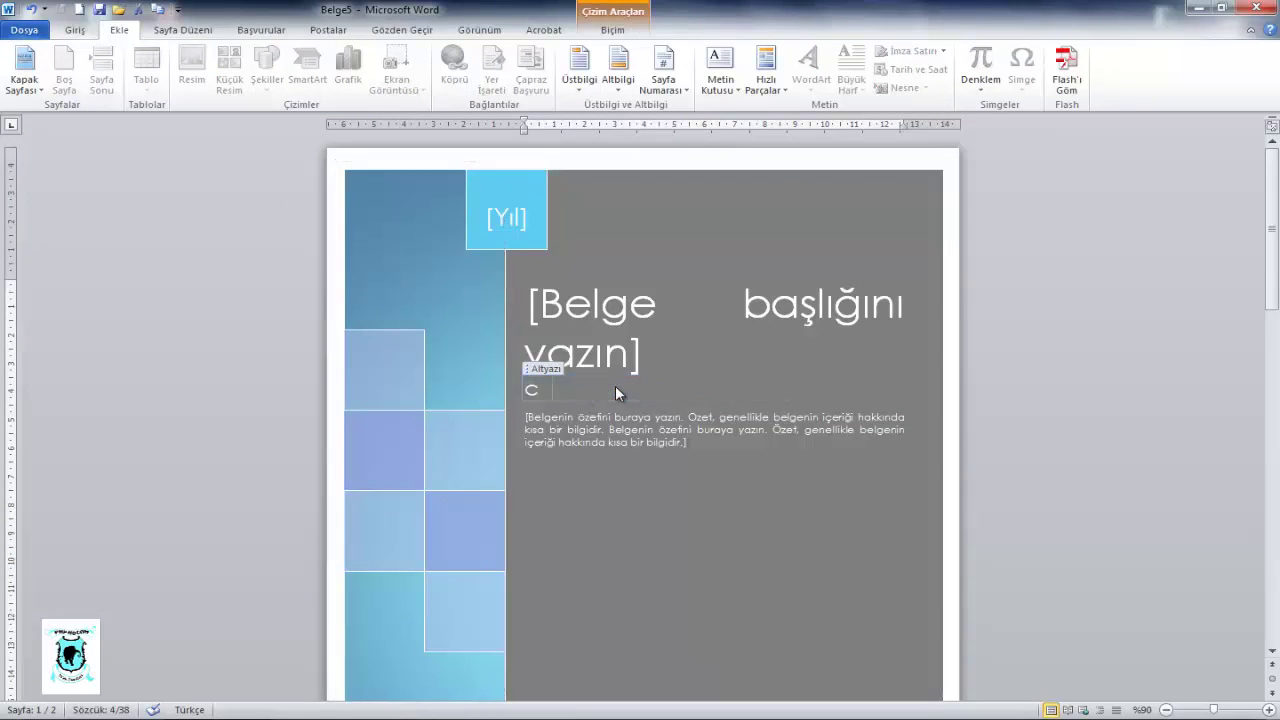
type("cgdfgdfgdfg")
left_click(594, 323)
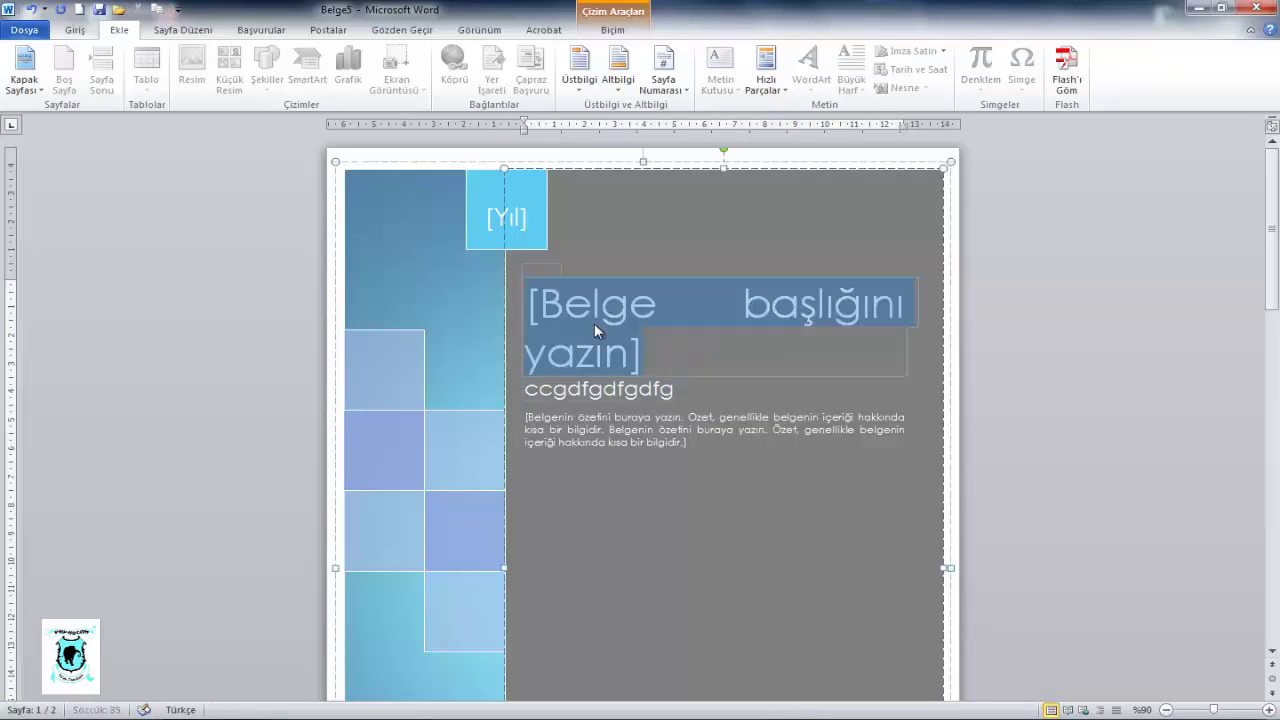
type("dgdgdfg")
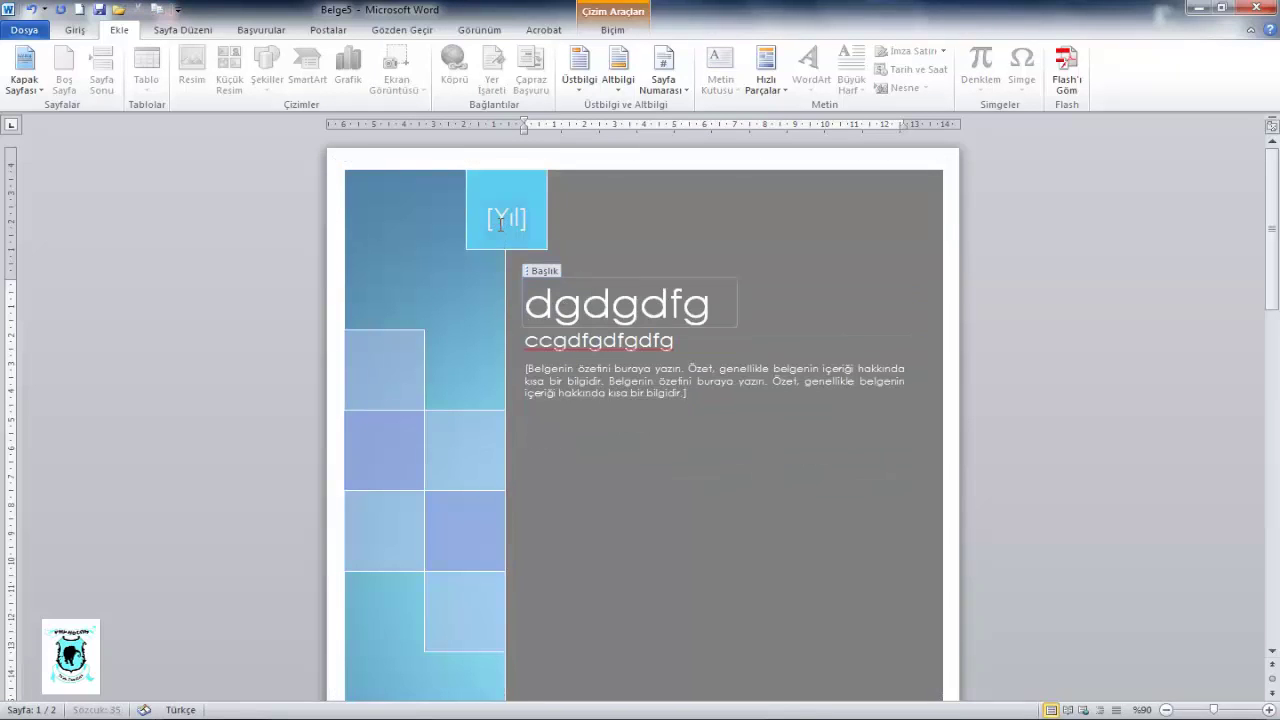
- Set the cover's [Yıl] field to 2014 by choosing a date in its calendar
left_click(501, 224)
left_click(540, 223)
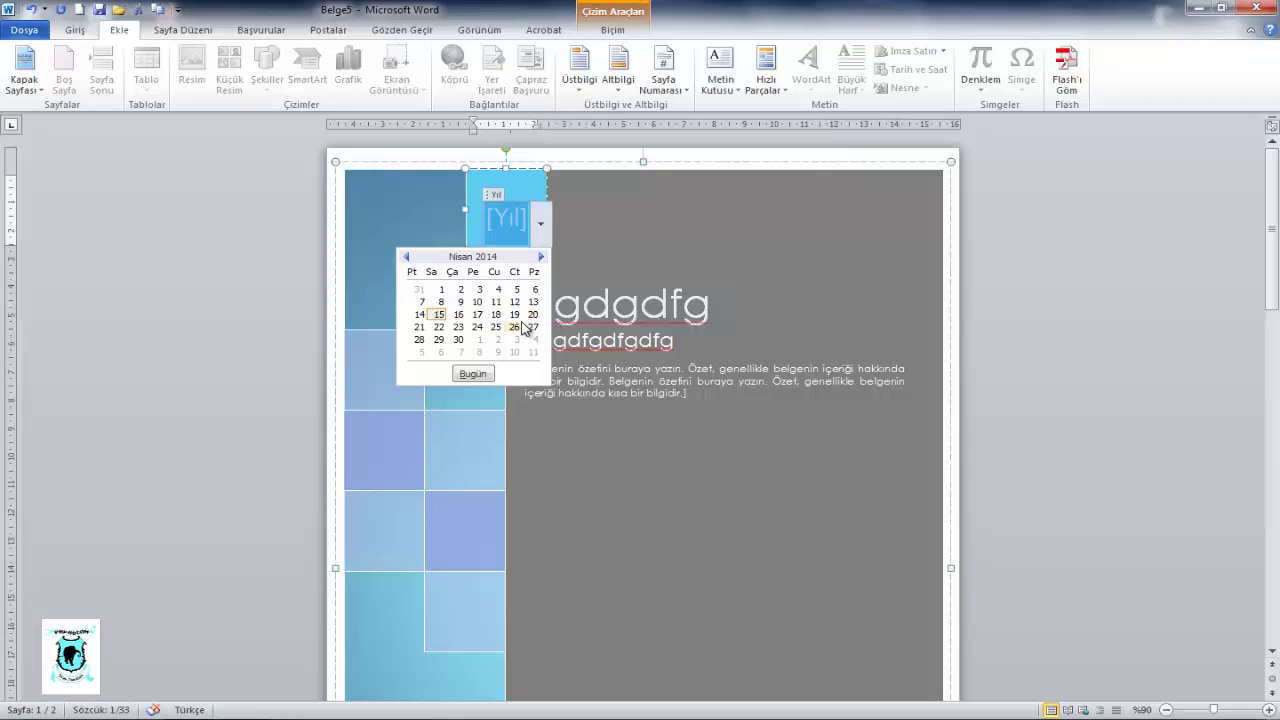
left_click(524, 328)
left_click(688, 244)
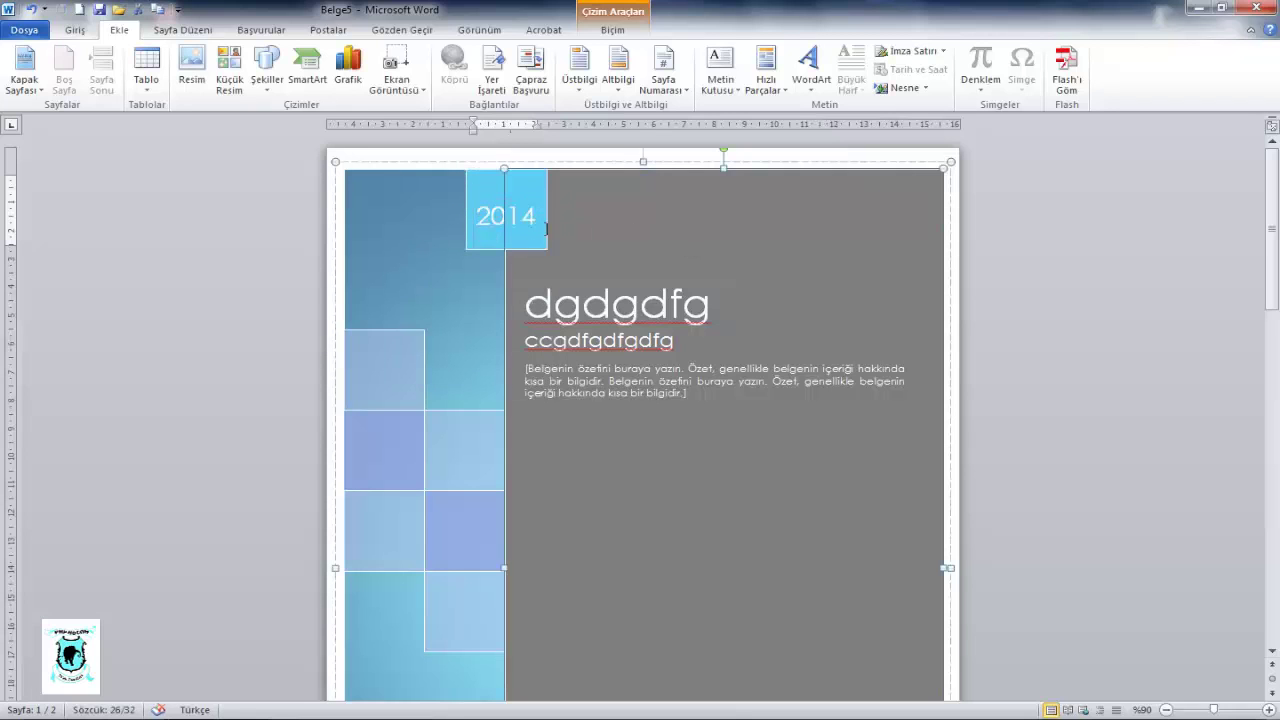
left_click(24, 78)
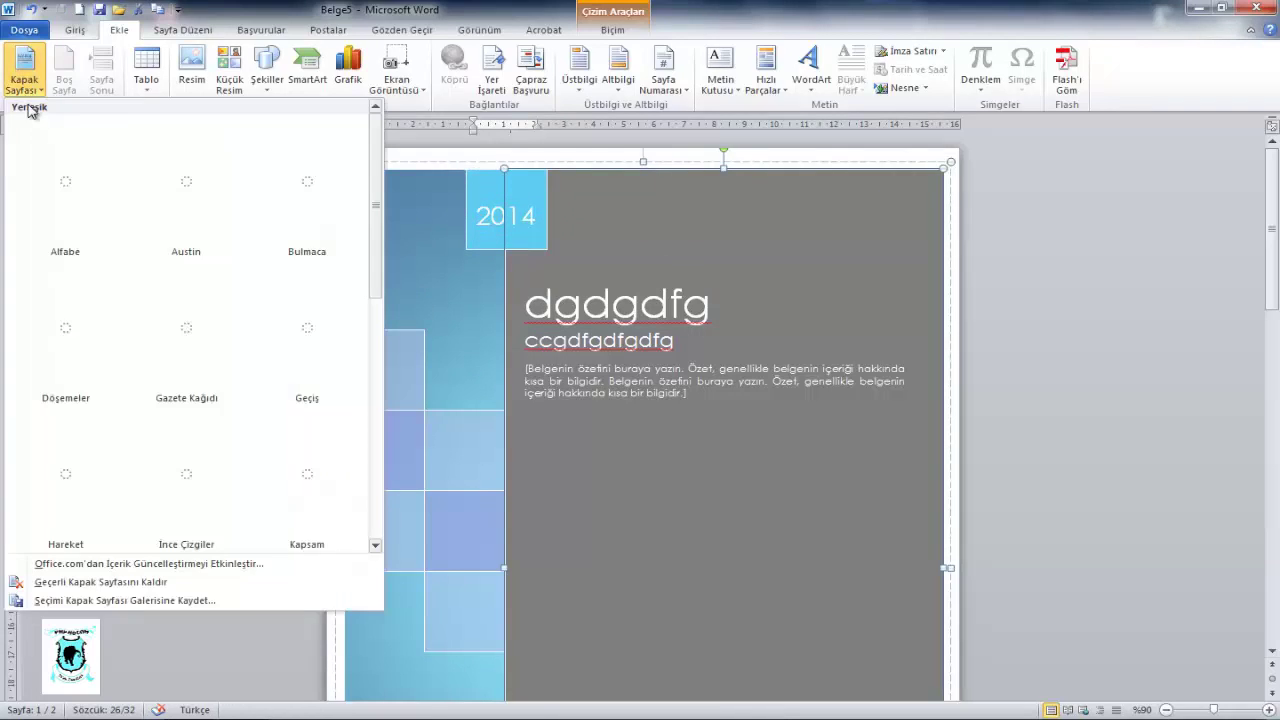
- Save the cover page to the gallery as dgdgdfg, in Kapak Sayfaları under category Genel
left_click(98, 600)
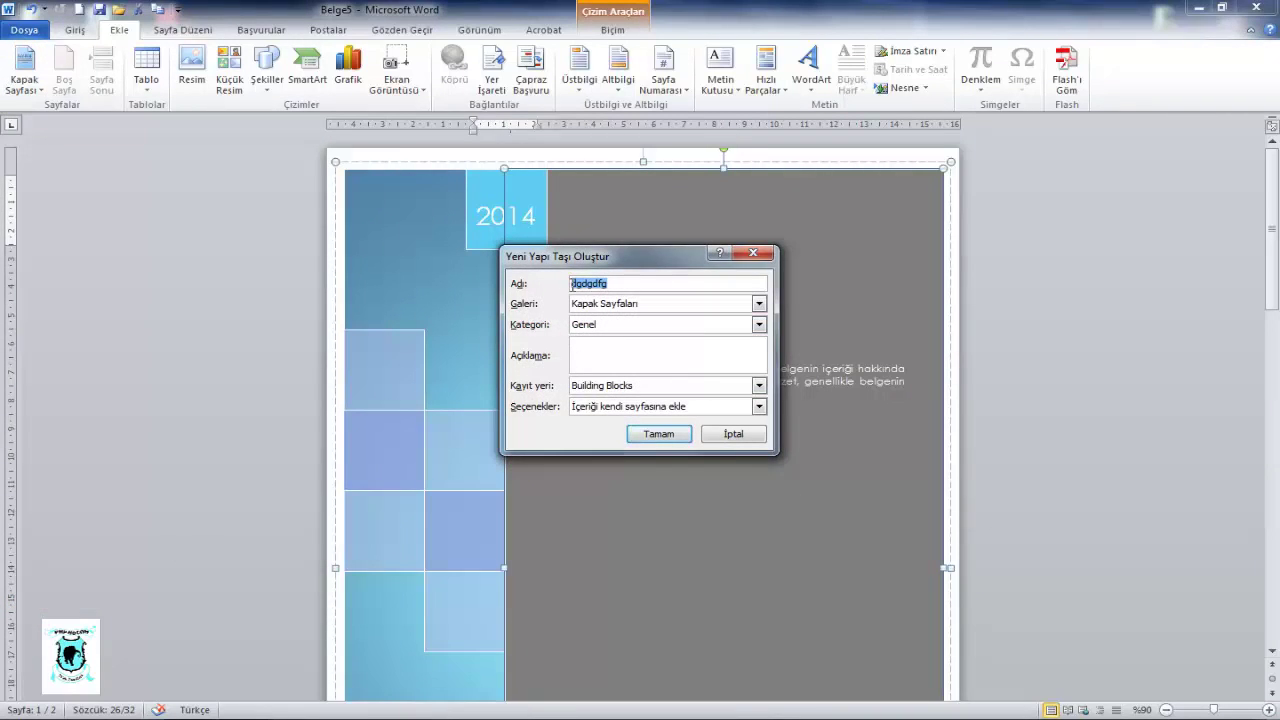
left_click_drag(584, 250, 716, 350)
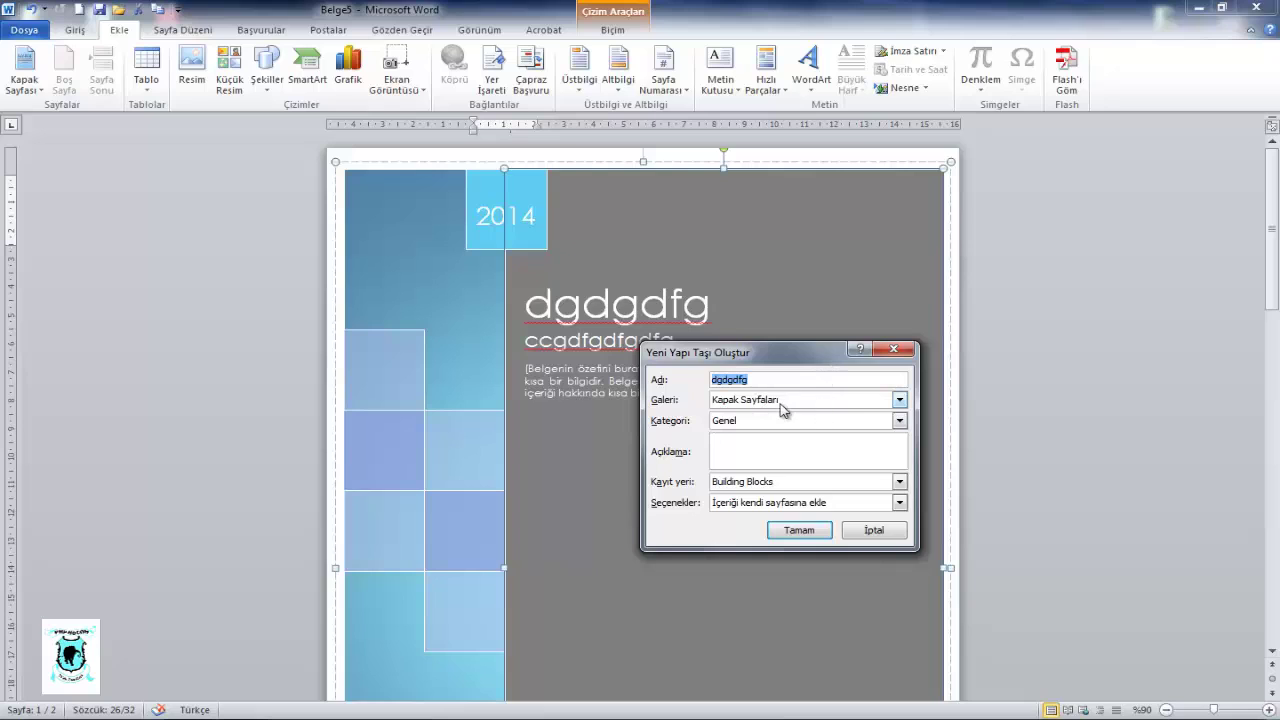
left_click(781, 401)
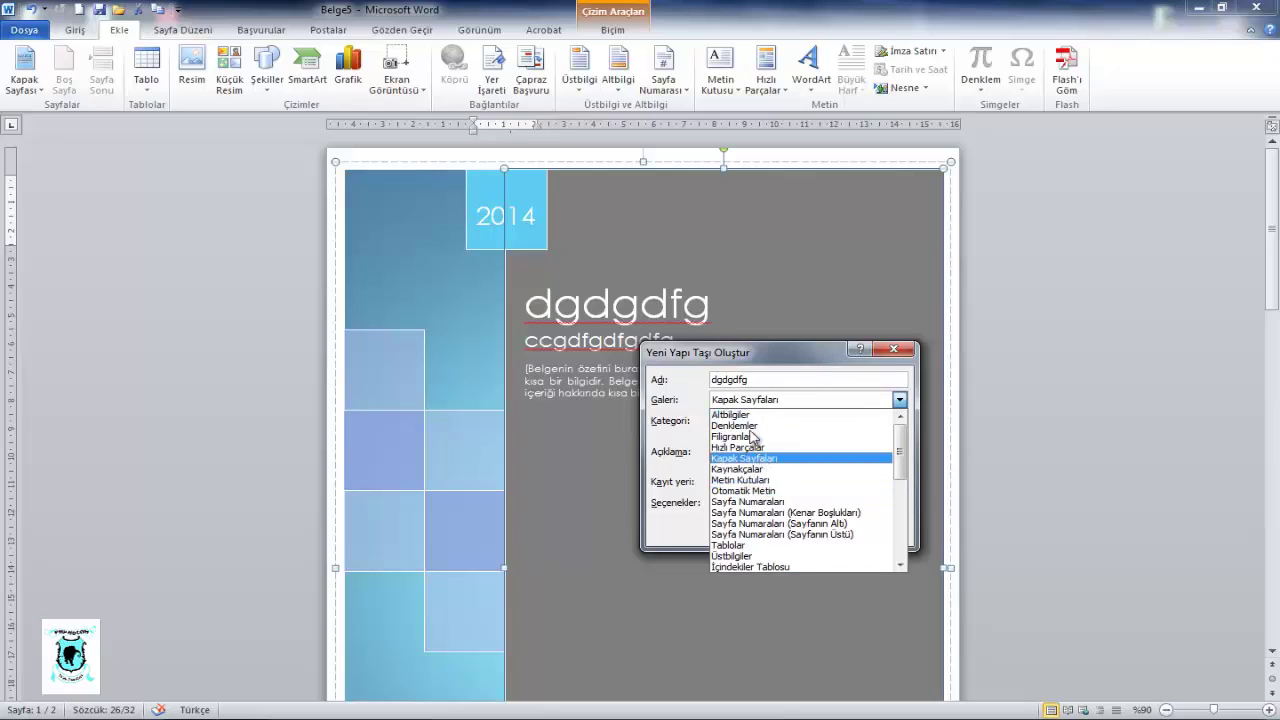
left_click(750, 400)
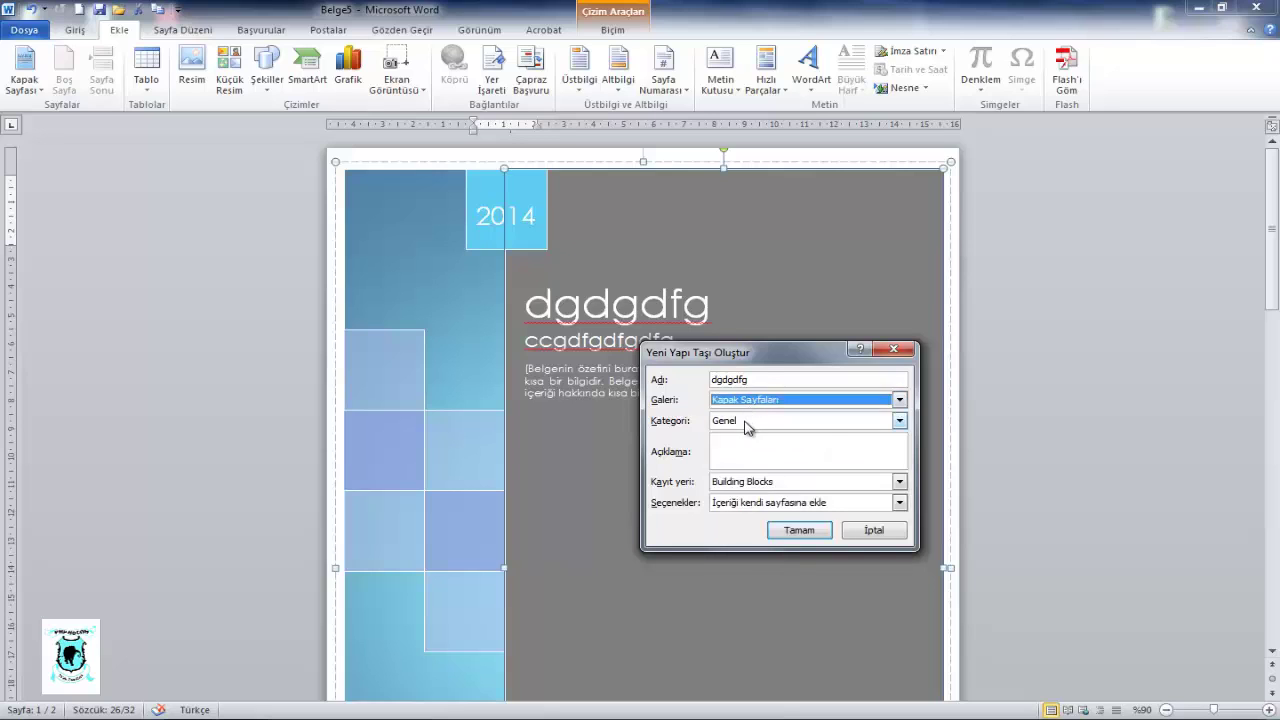
left_click(745, 424)
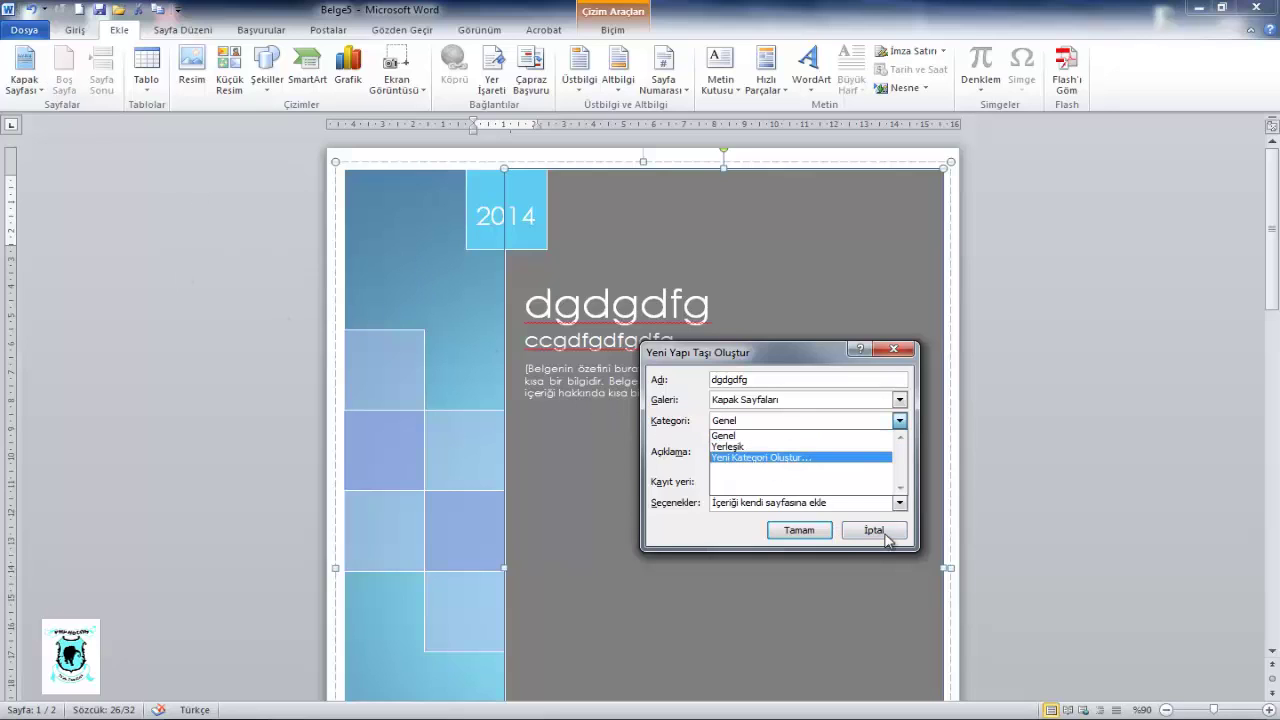
left_click(847, 509)
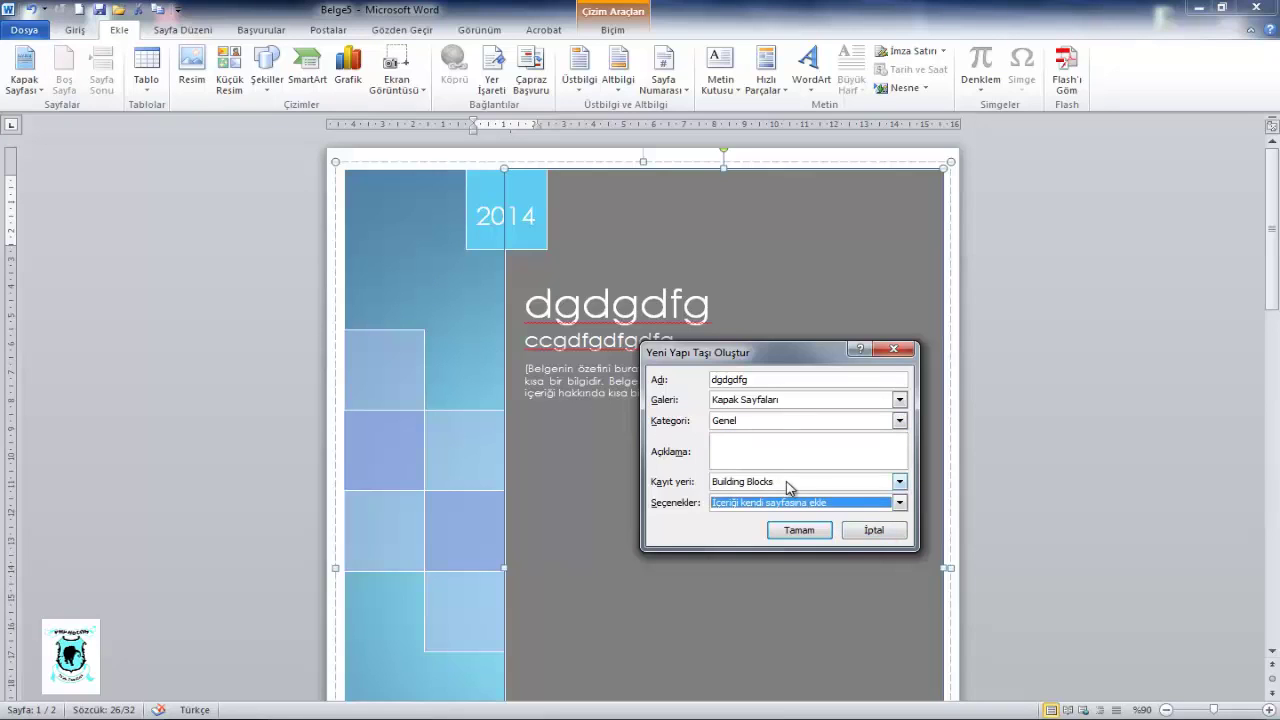
left_click(790, 484)
left_click(776, 421)
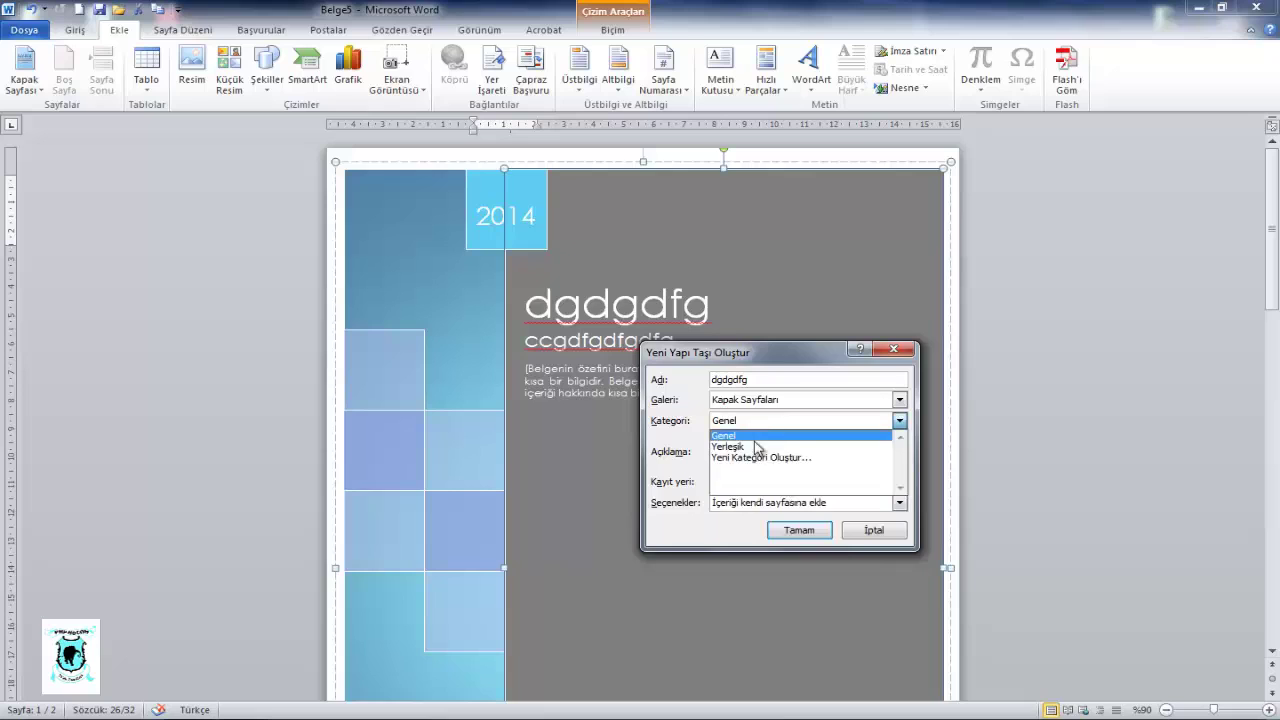
left_click(750, 453)
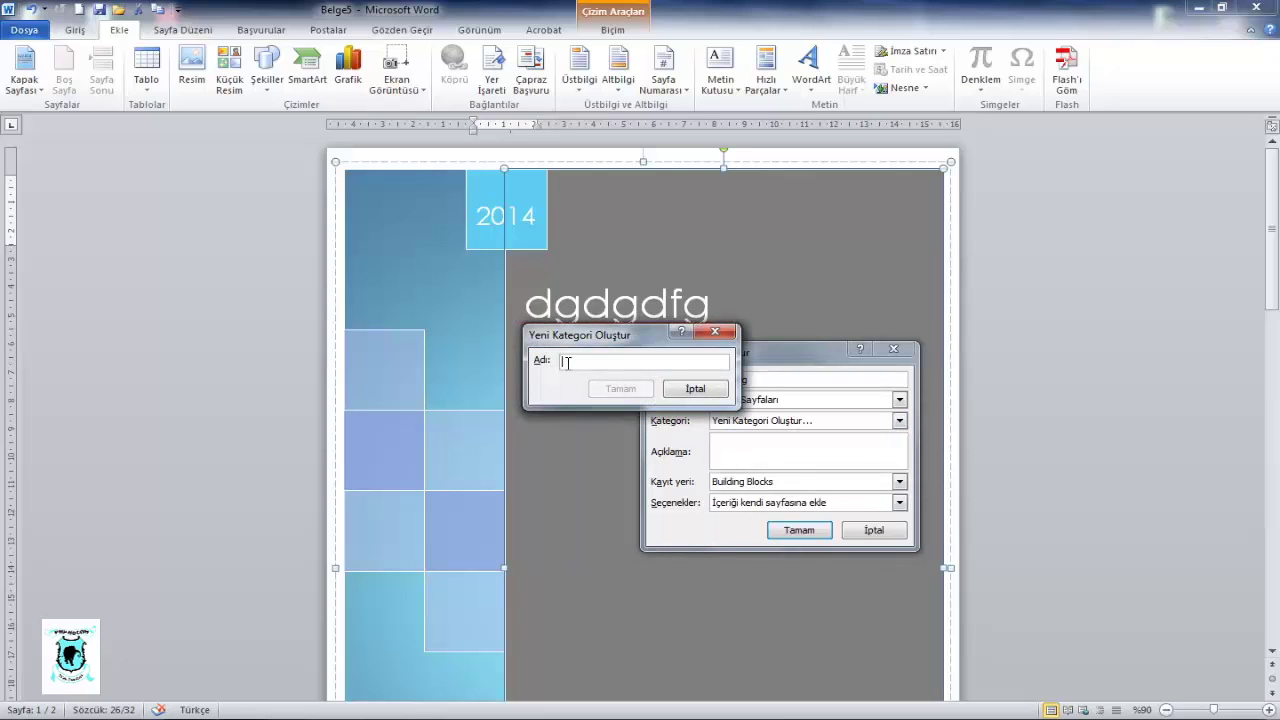
left_click(690, 391)
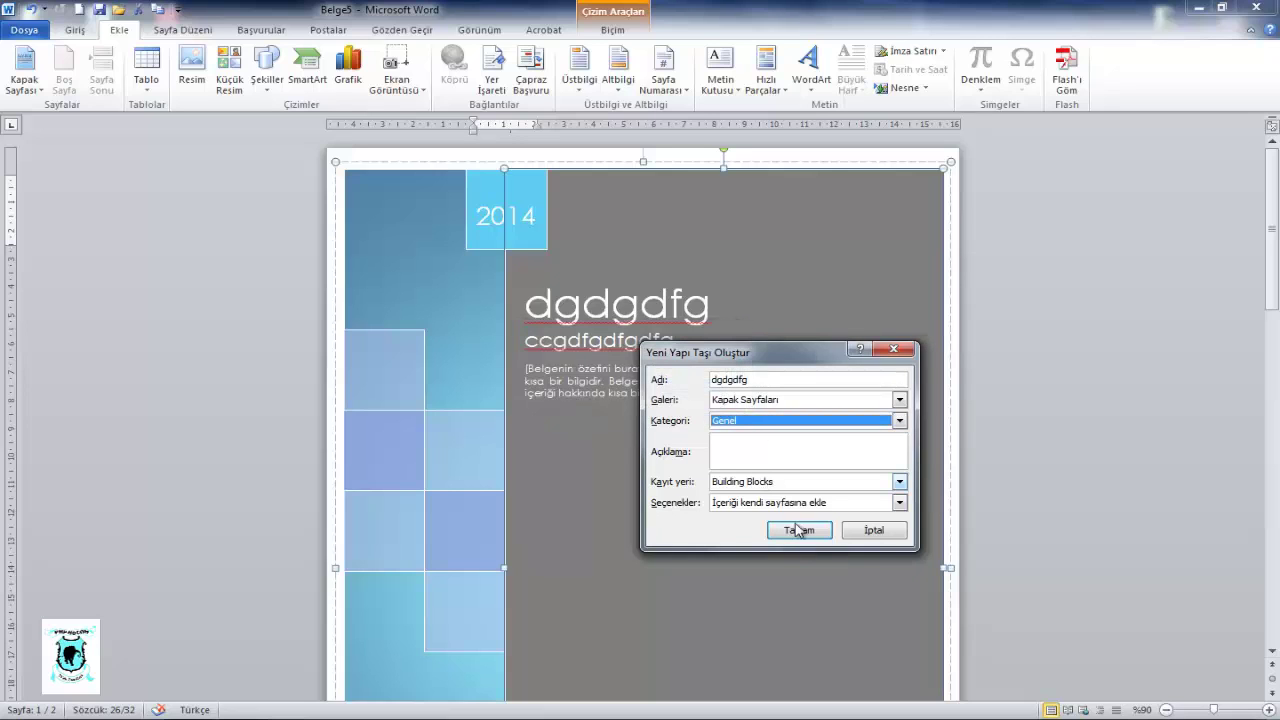
left_click(866, 533)
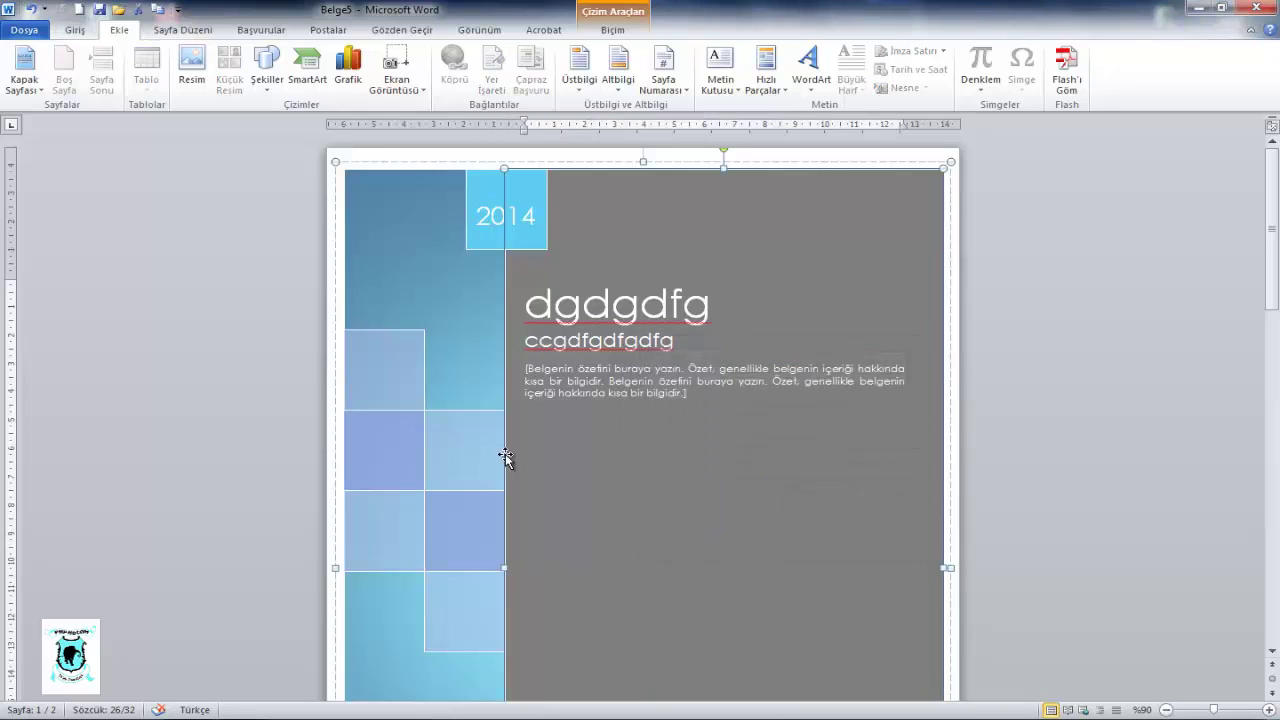
- Open Yapı Taşları Düzenleyici from the saved dgdgdfg design's right-click menu in the gallery
left_click(25, 80)
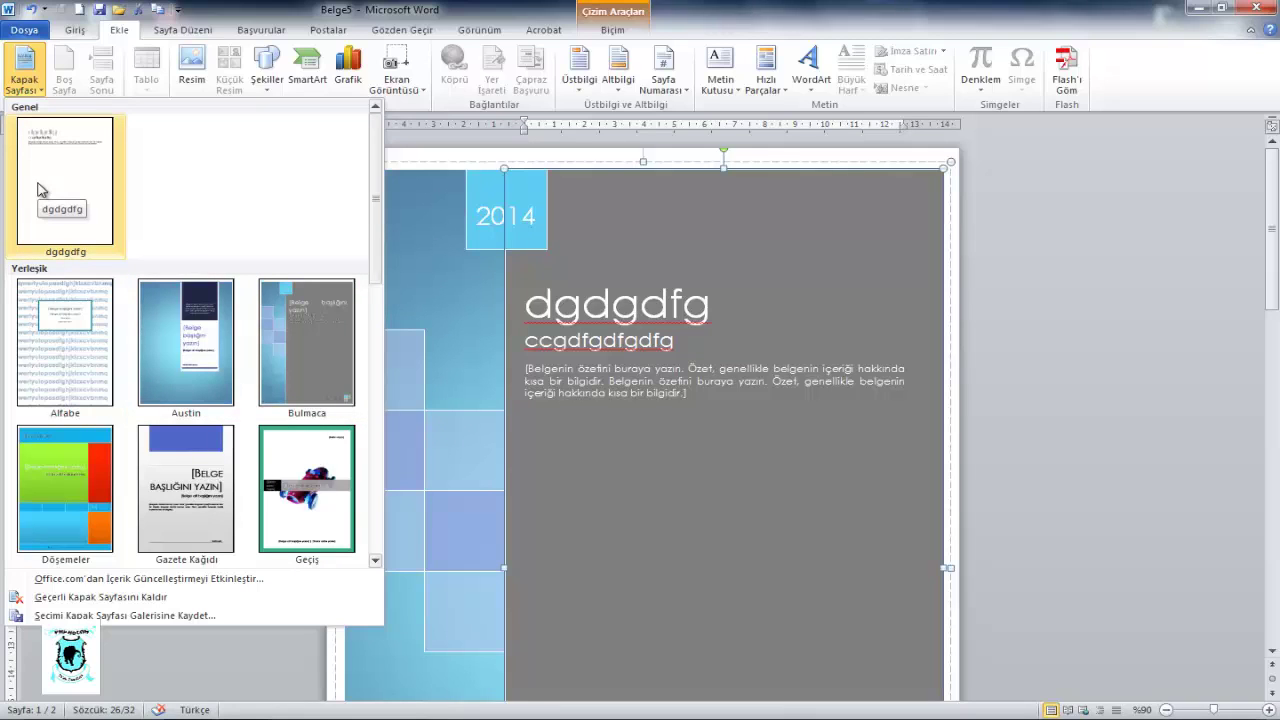
right_click(55, 182)
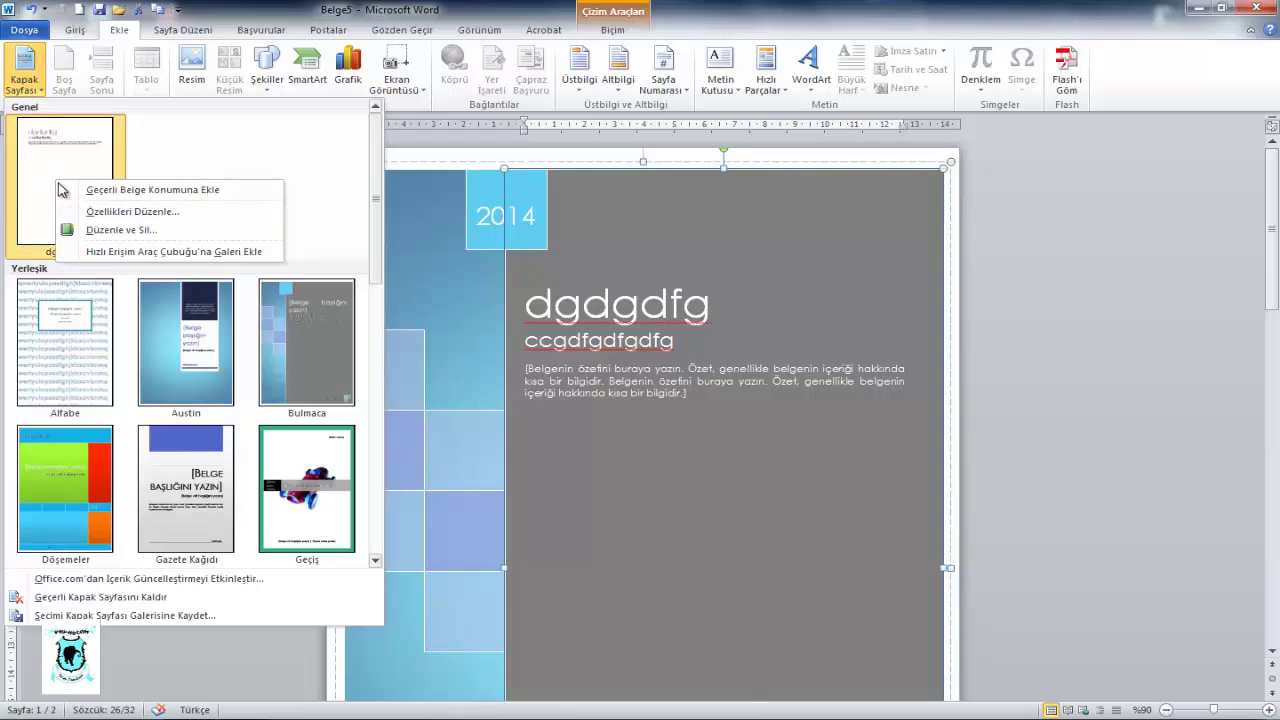
left_click(128, 231)
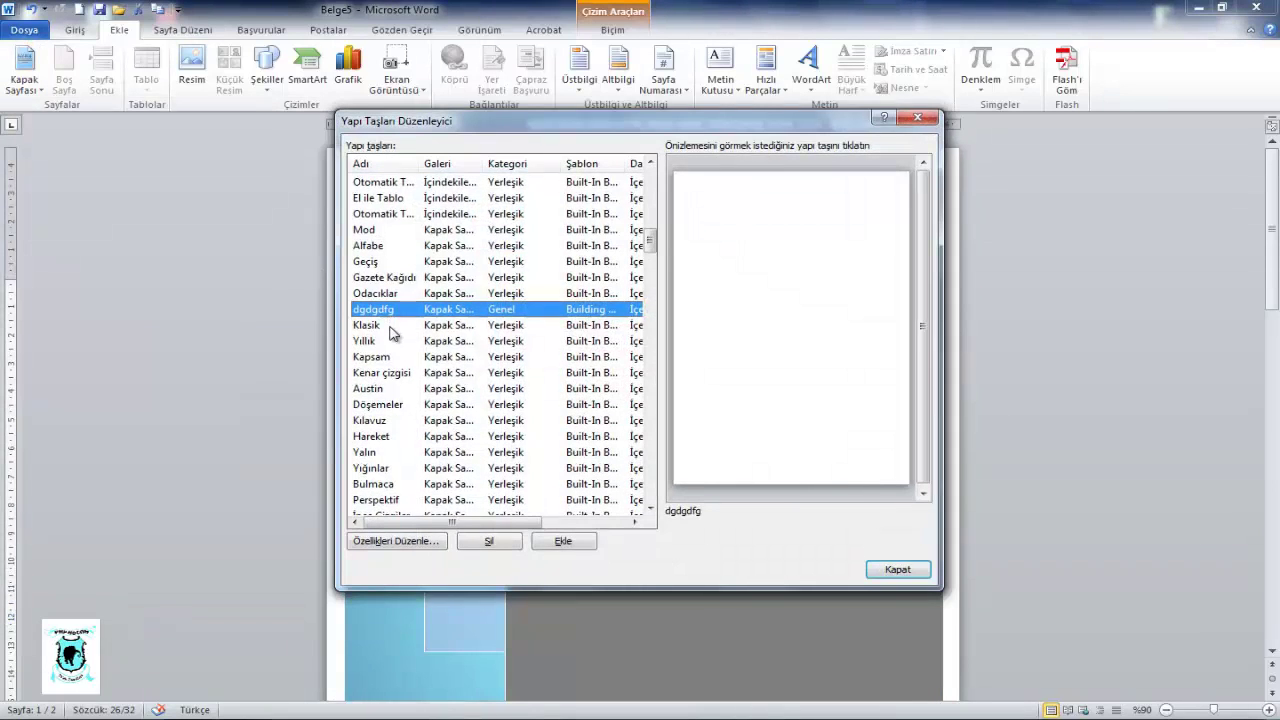
- Preview the Klasik, Kenar çizgisi and other cover pages in the organizer
left_click(390, 326)
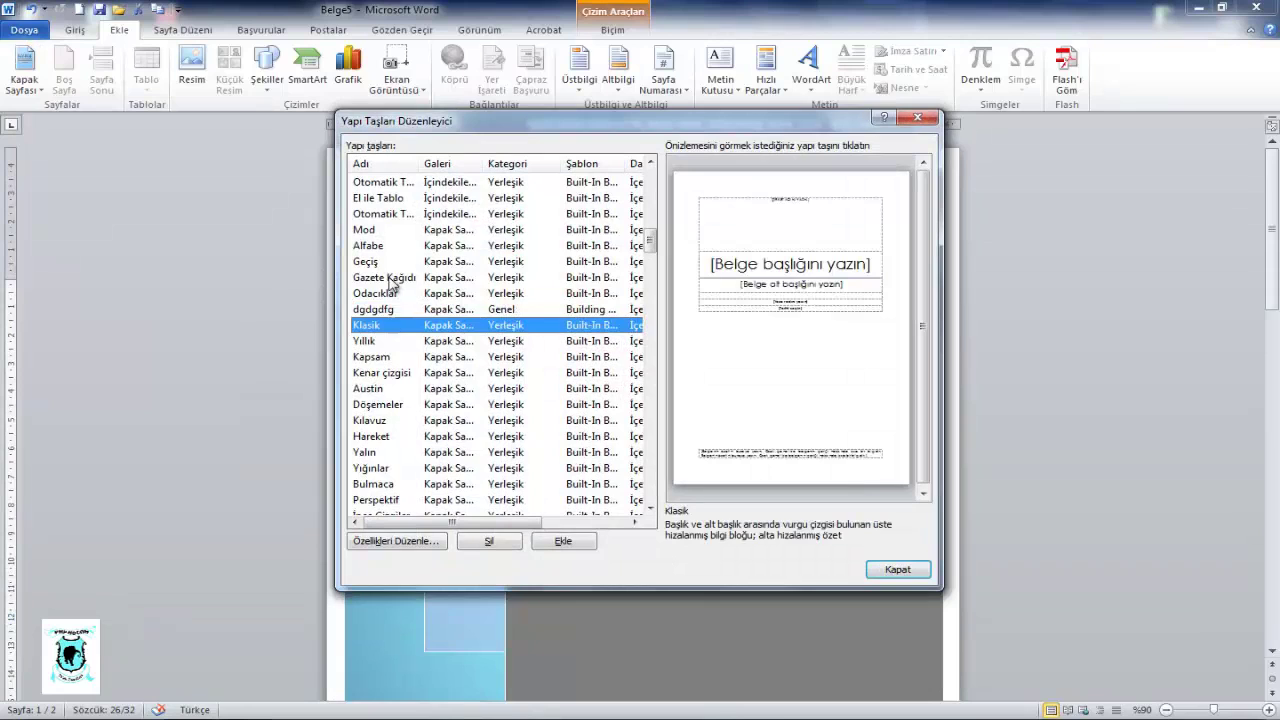
left_click(388, 280)
left_click(380, 198)
left_click(380, 357)
left_click(390, 373)
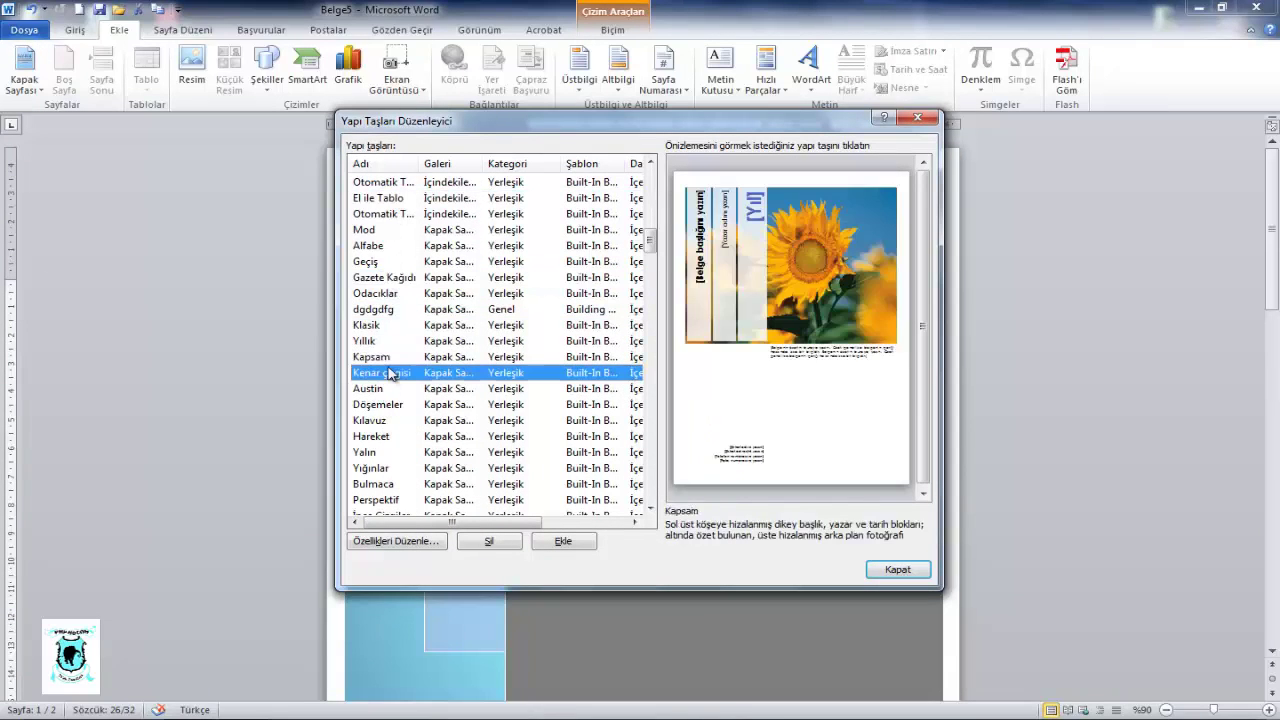
left_click(368, 328)
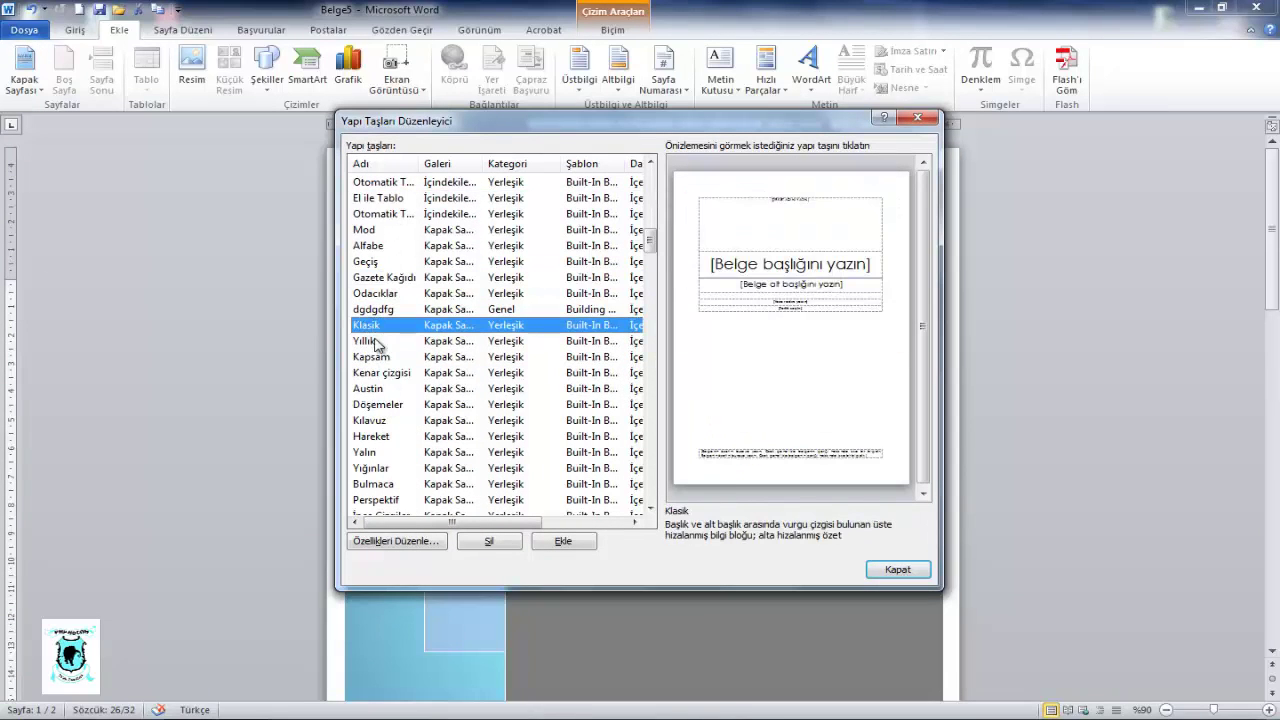
- Delete the dgdgdfg building block and insert the Austin cover page
left_click(375, 311)
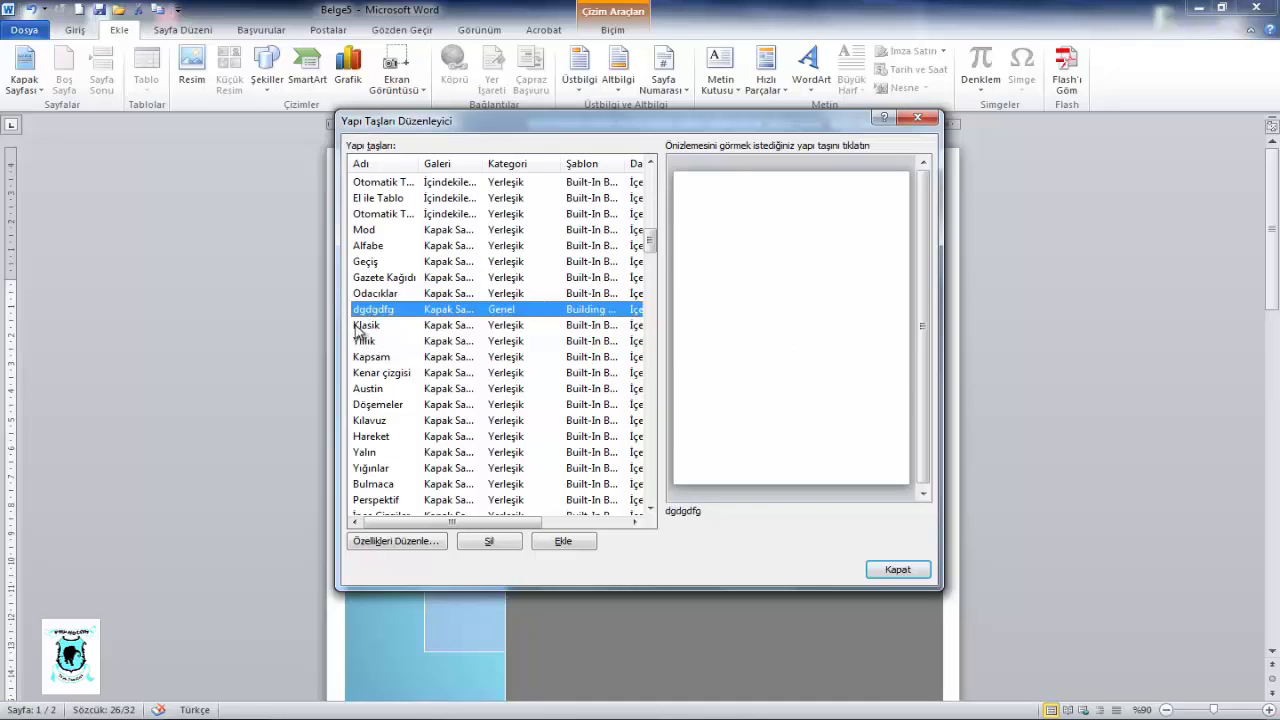
left_click(499, 541)
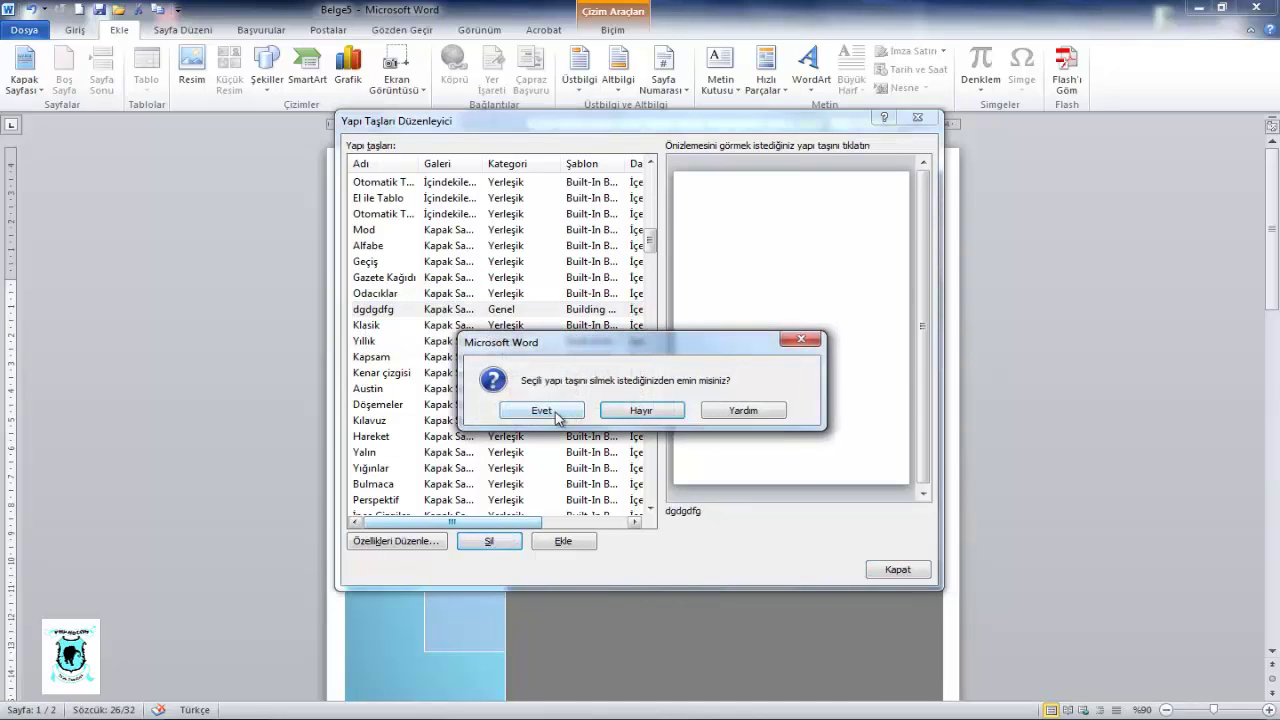
left_click(541, 410)
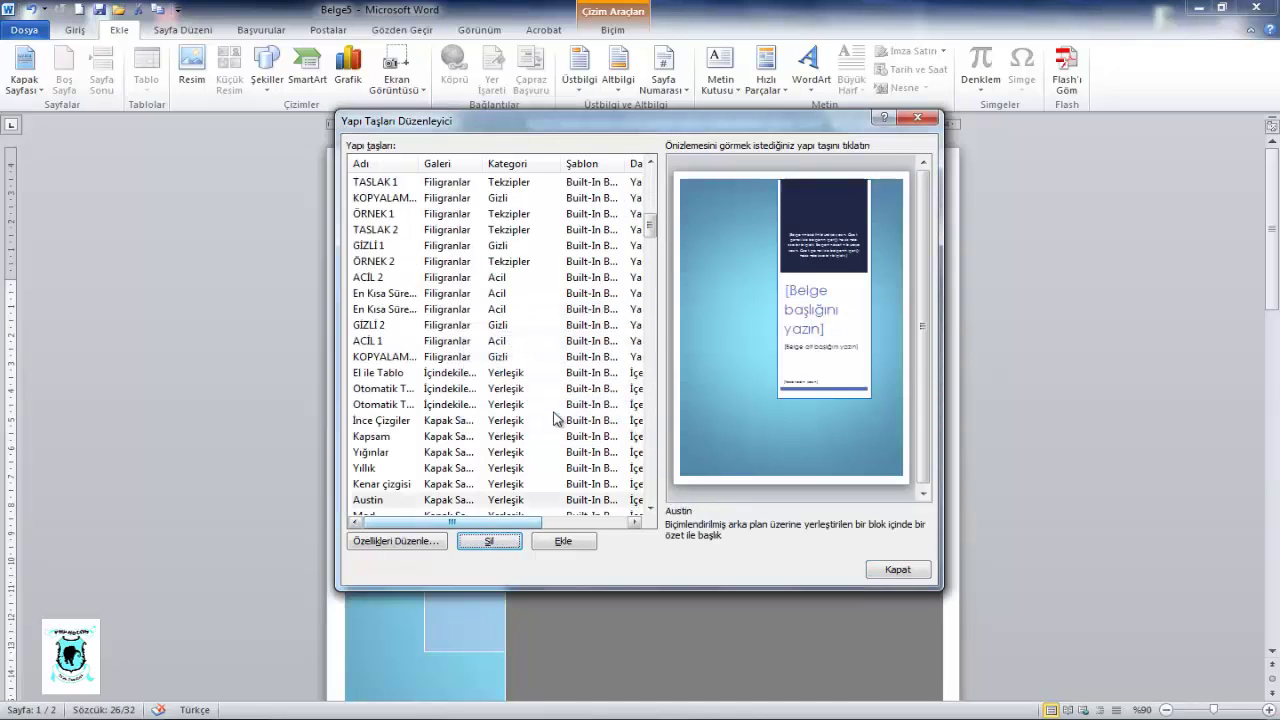
left_click(535, 541)
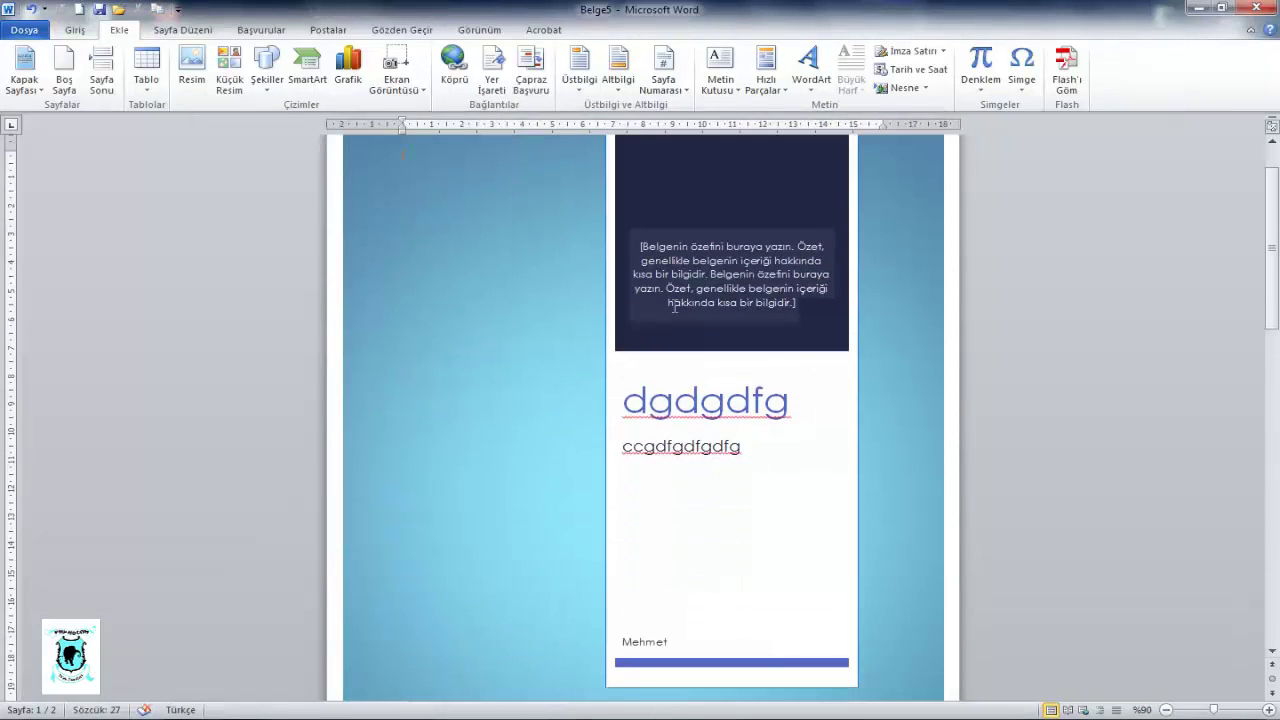
- Select the cover's title and abstract blocks, then create the new blank document Belge6
scroll(618, 325, "up", 1)
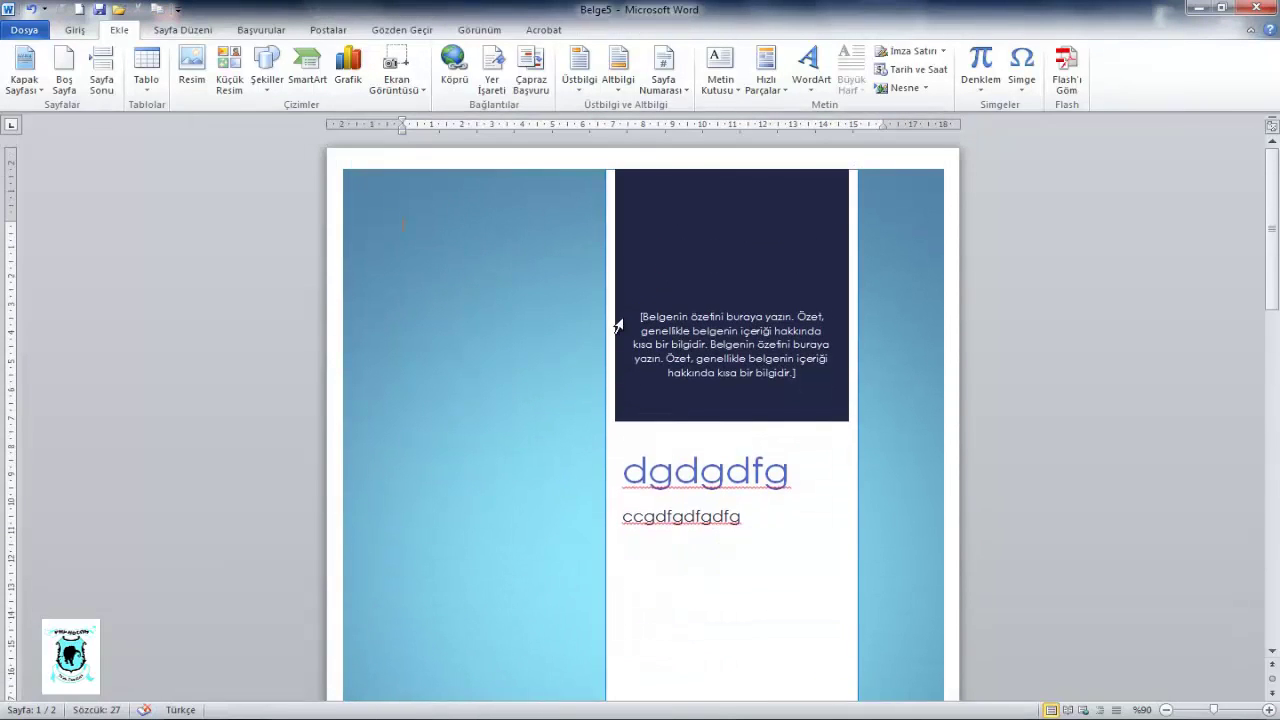
left_click(720, 484)
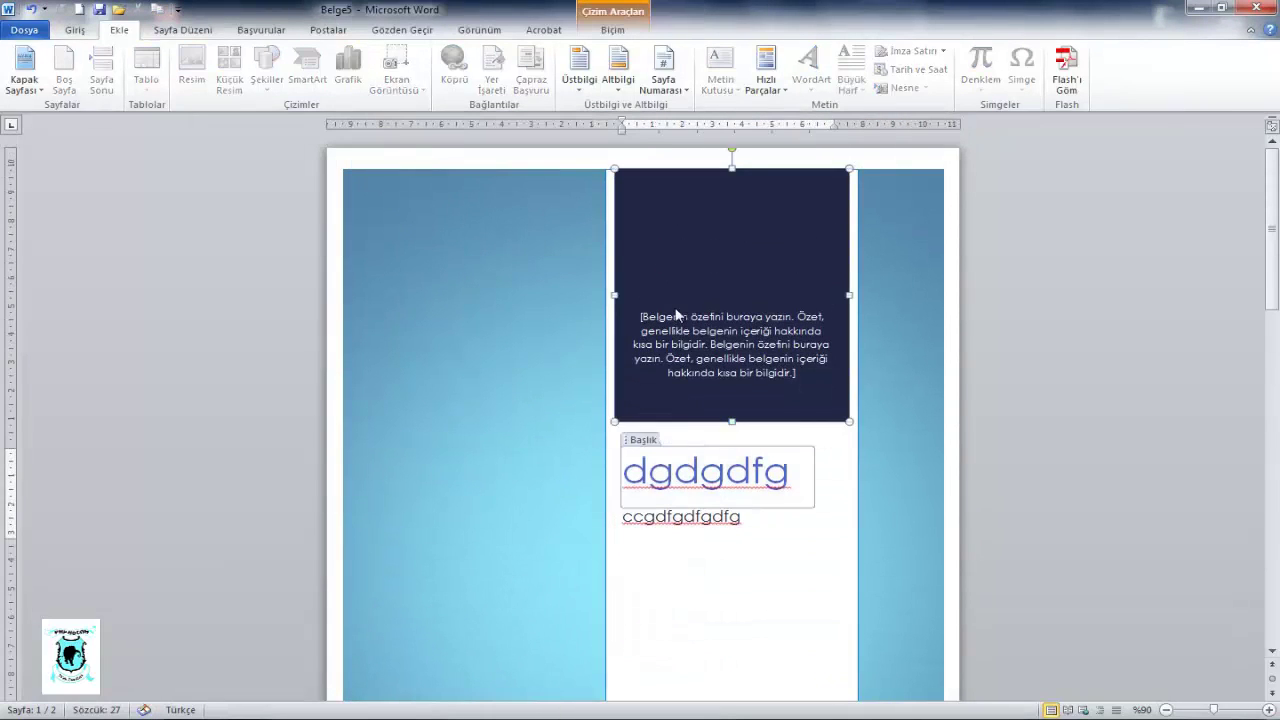
left_click(667, 375)
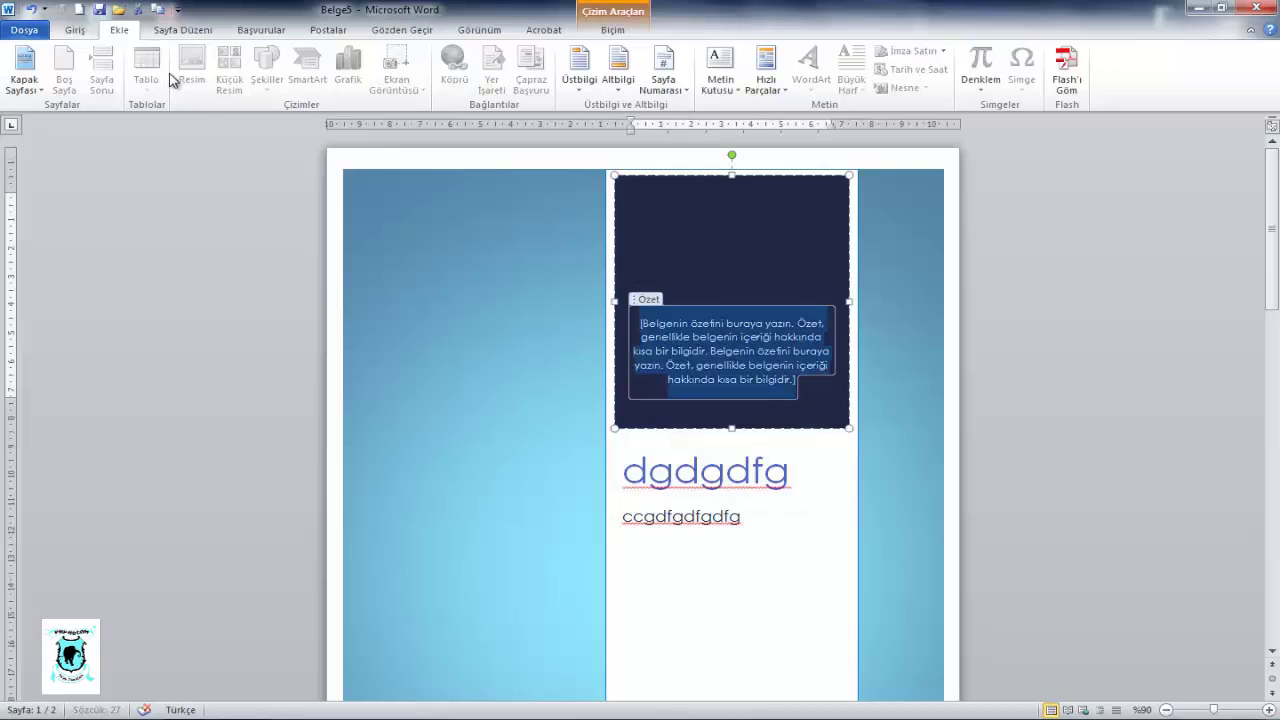
left_click(79, 9)
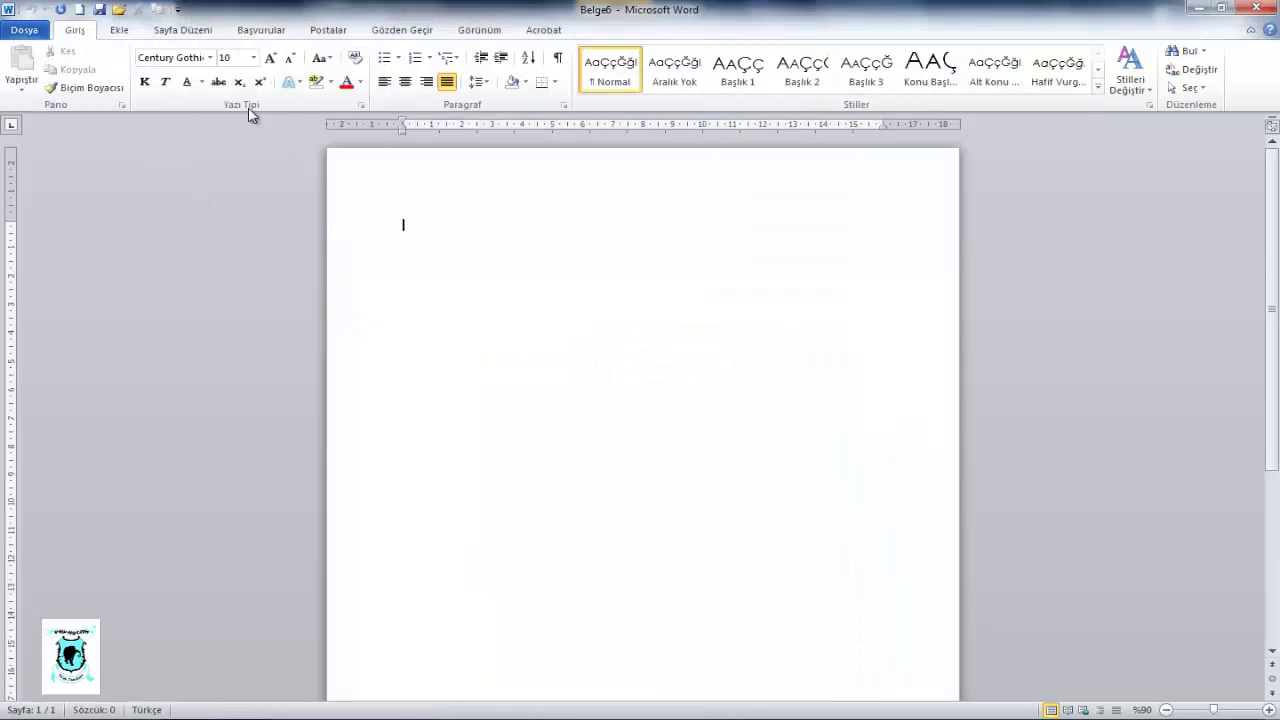
- Insert two blank pages with Boş Sayfa, scrolling to check each addition
left_click(134, 31)
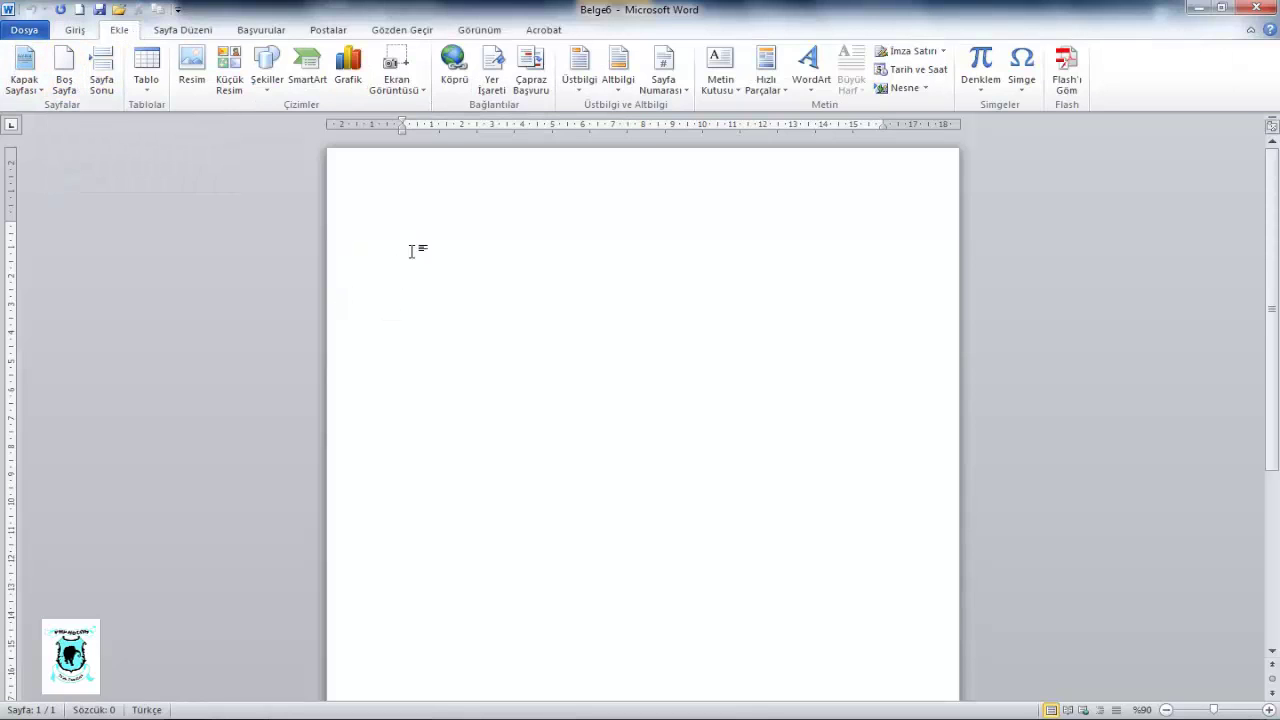
scroll(1272, 348, "down", 2)
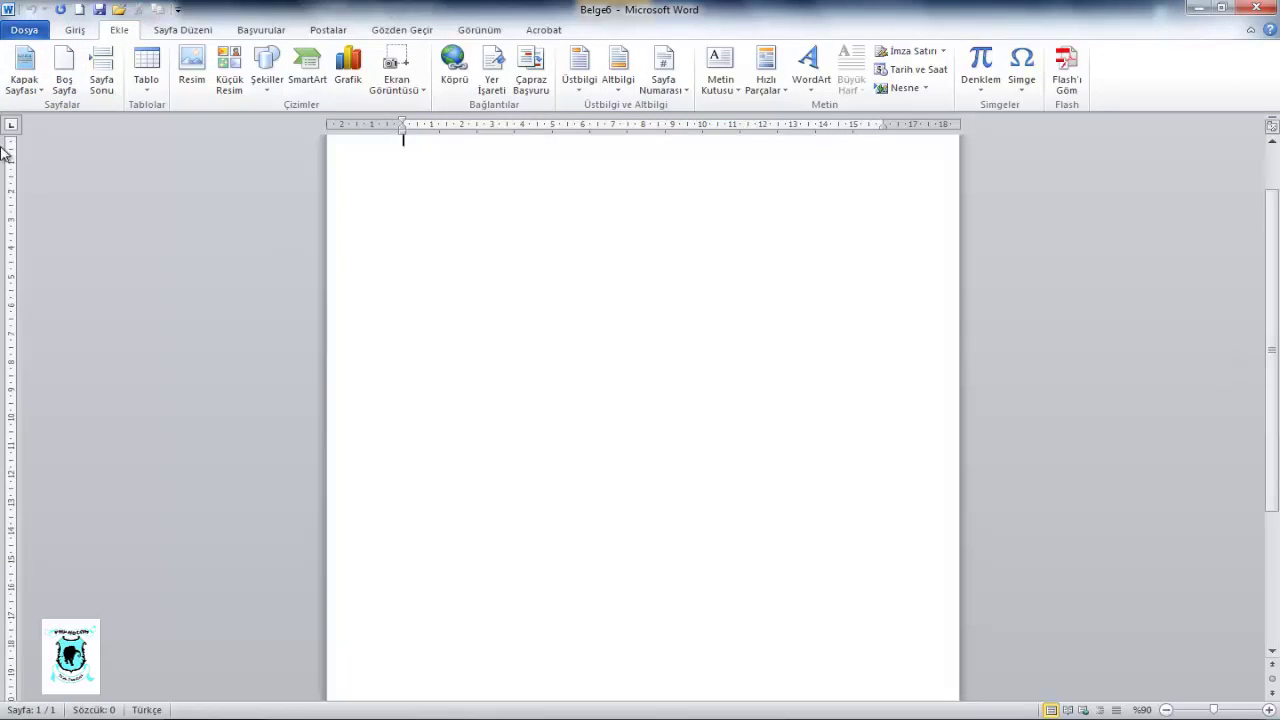
scroll(286, 431, "up", 2)
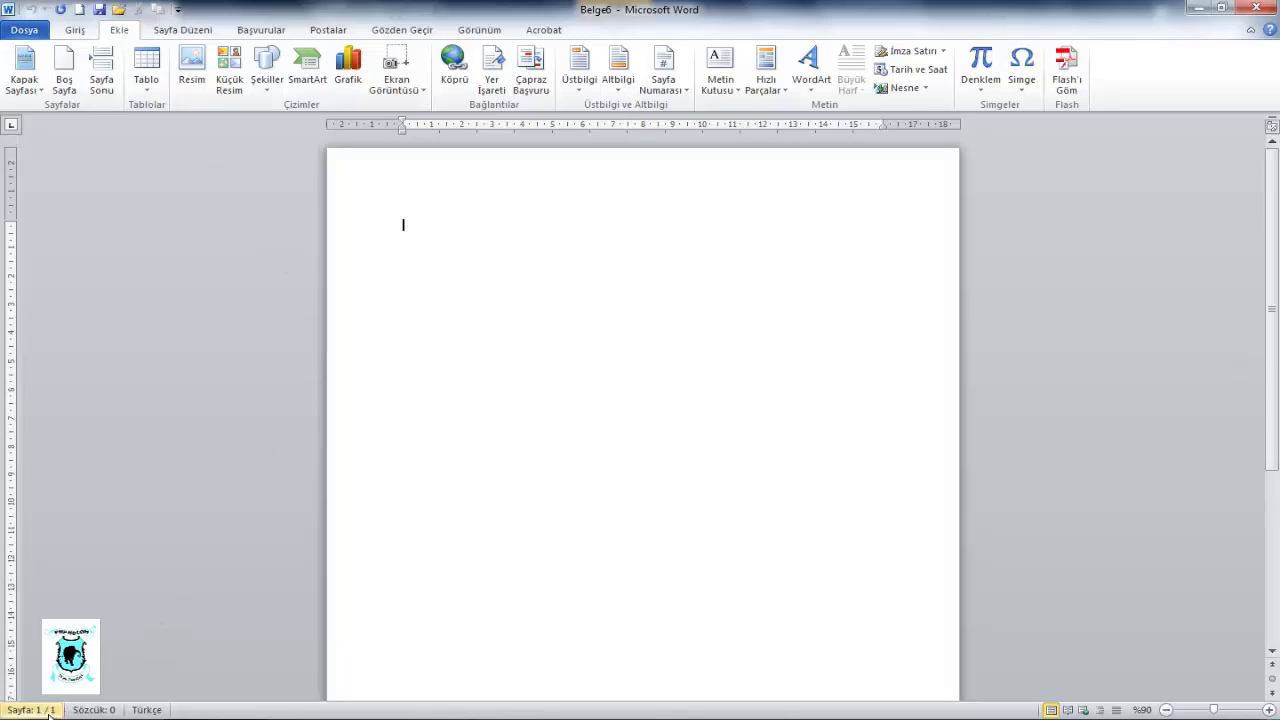
left_click(64, 70)
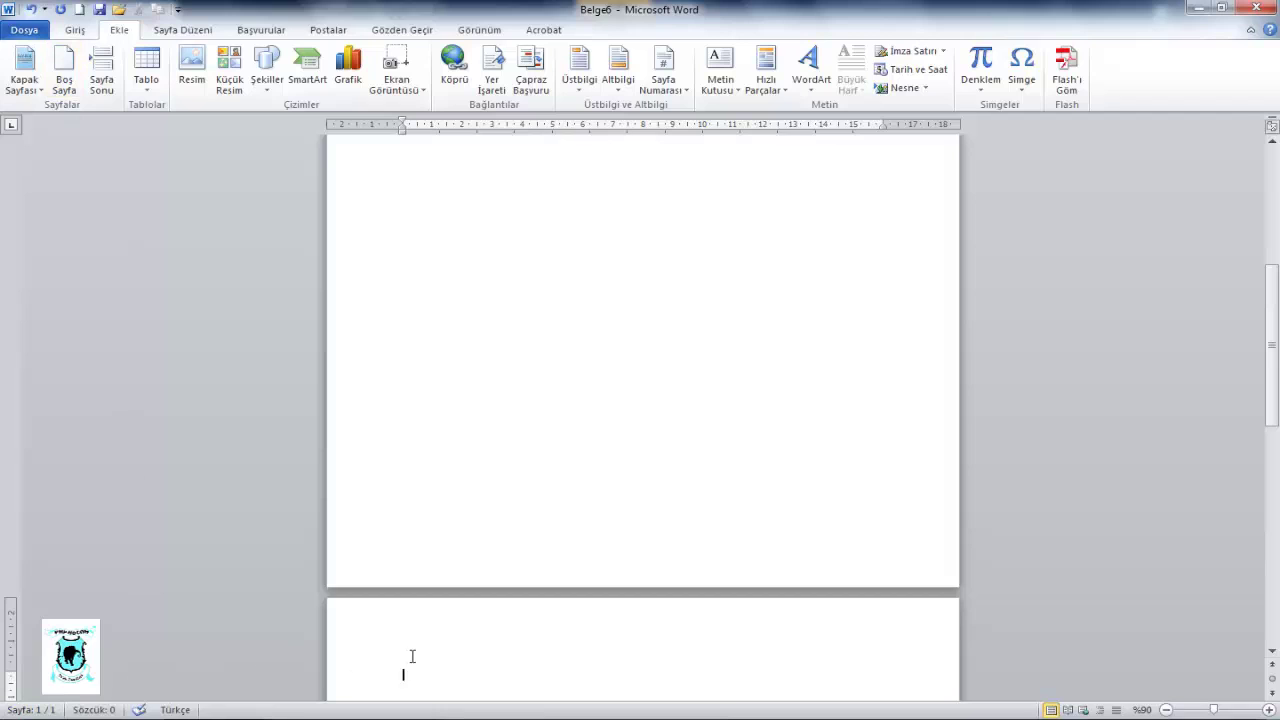
scroll(412, 650, "down", 1)
scroll(418, 635, "up", 3)
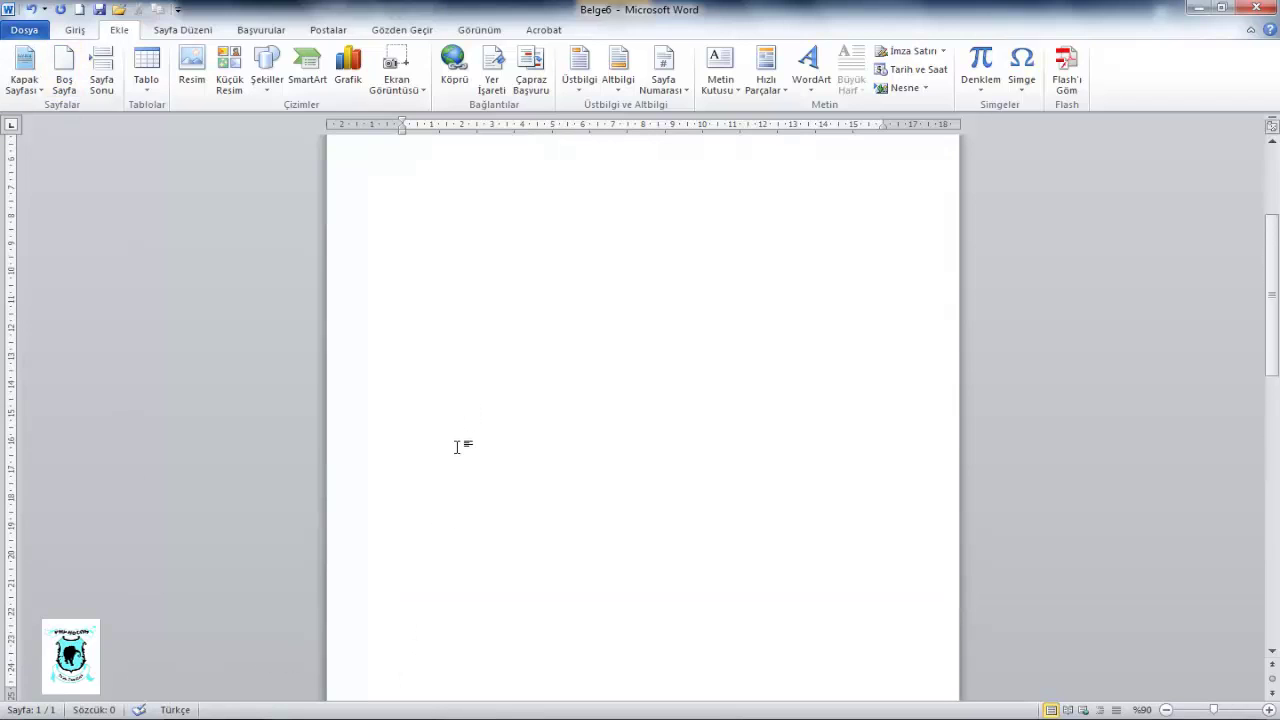
scroll(457, 447, "down", 2)
scroll(455, 455, "down", 1)
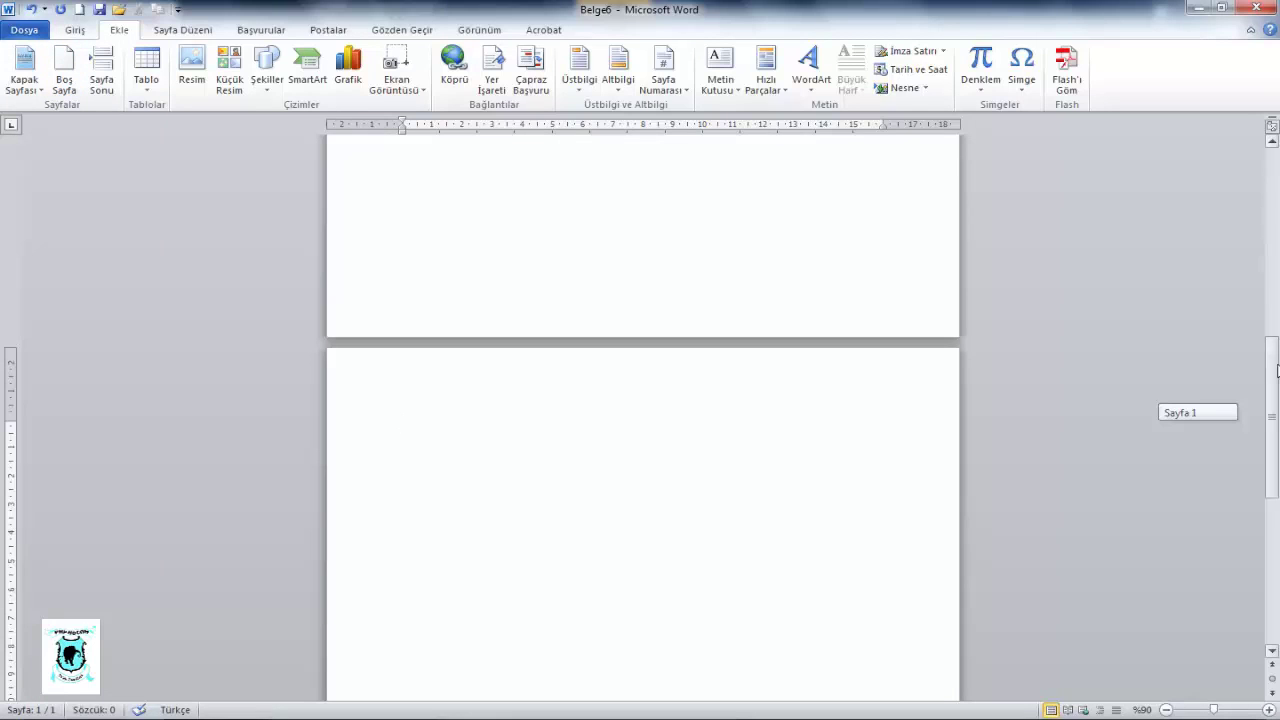
left_click_drag(1276, 371, 1276, 494)
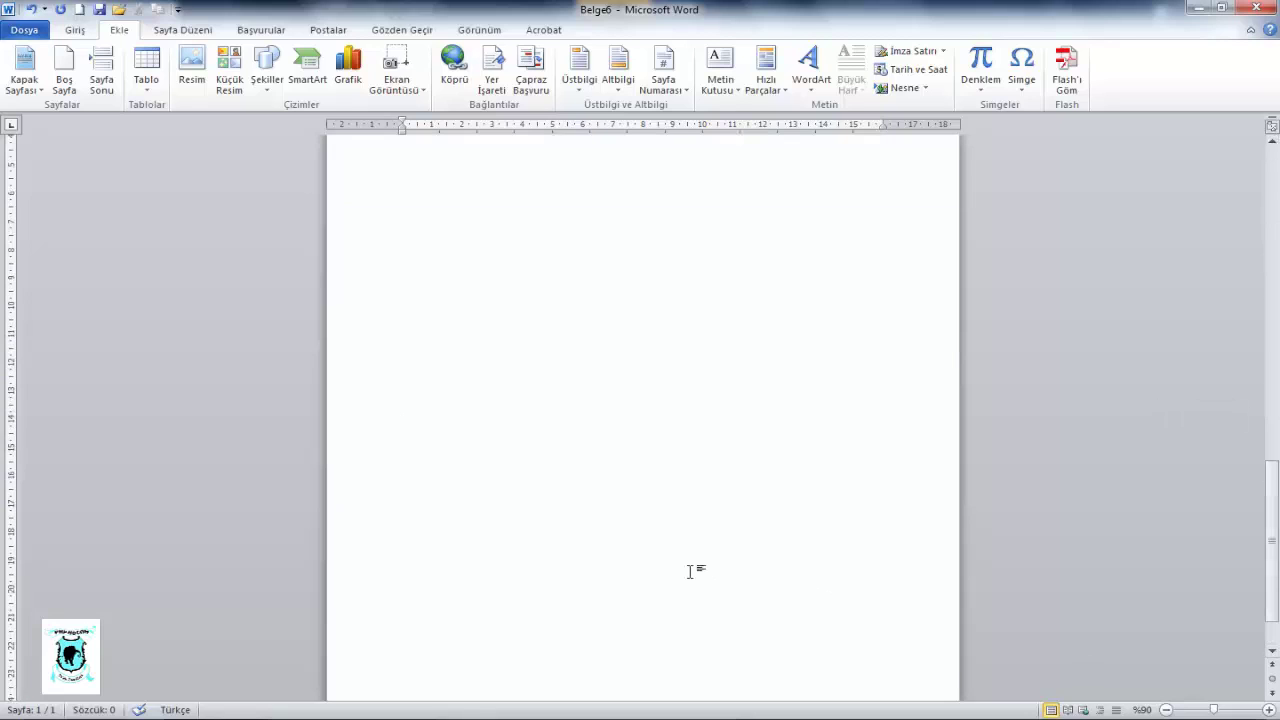
scroll(688, 562, "up", 3)
scroll(684, 552, "up", 2)
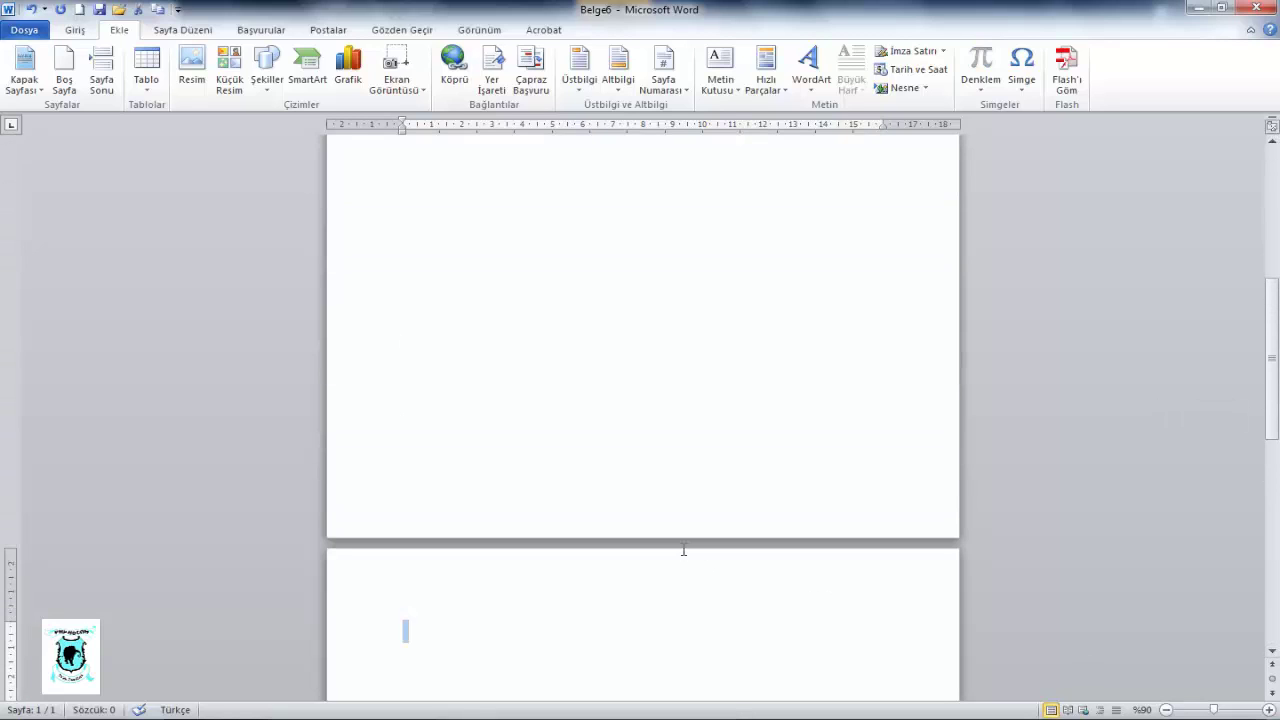
scroll(640, 480, "up", 10)
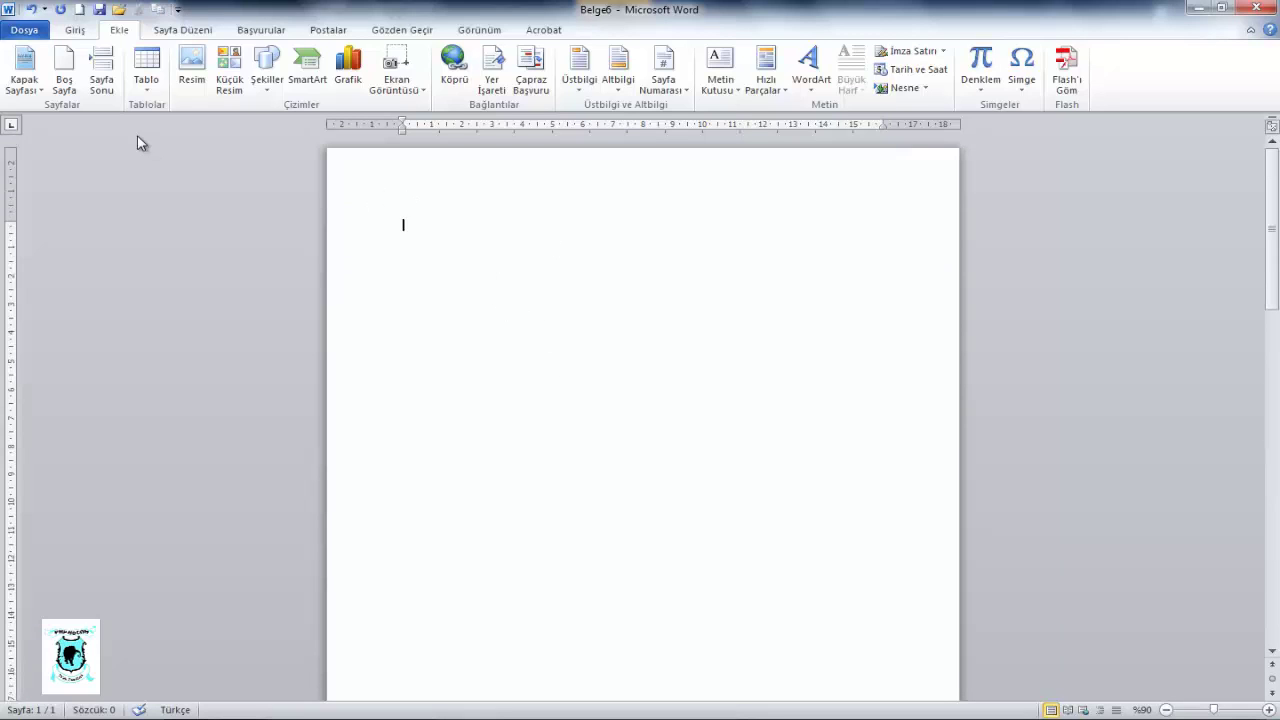
left_click(63, 72)
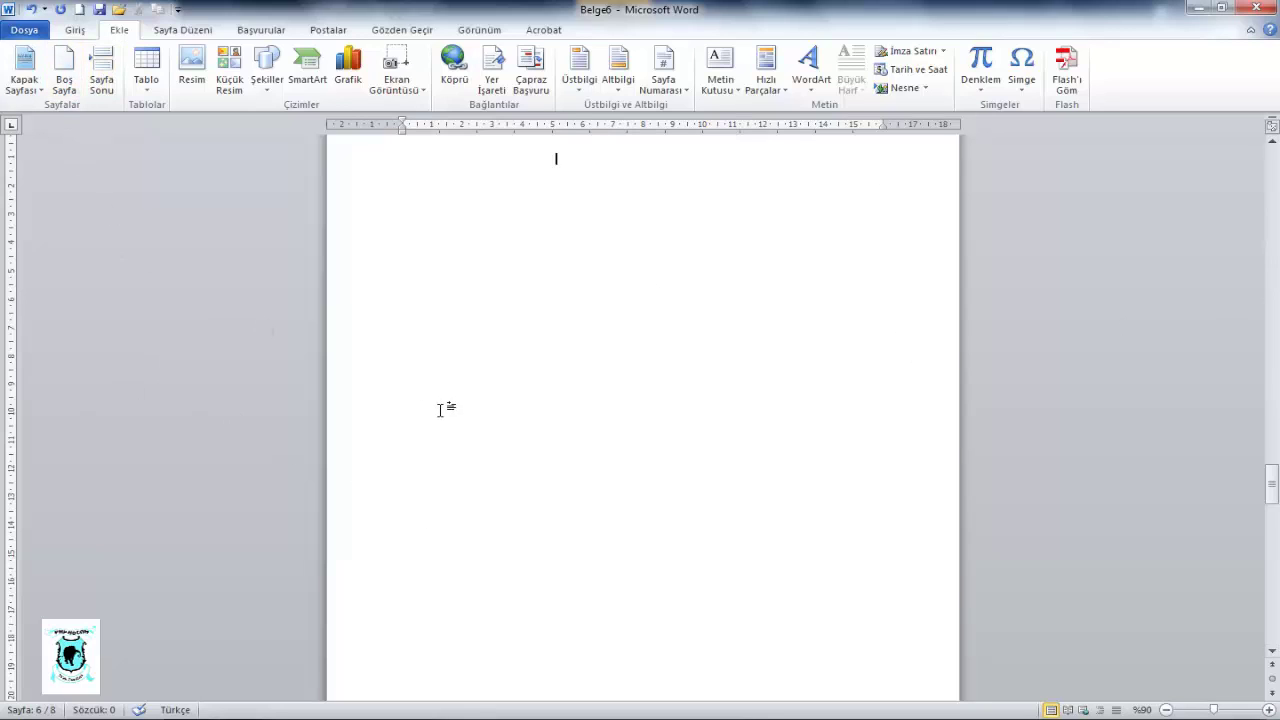
- Add two page breaks with Sayfa Sonu, bringing the document to 10 pages
scroll(435, 408, "down", 4)
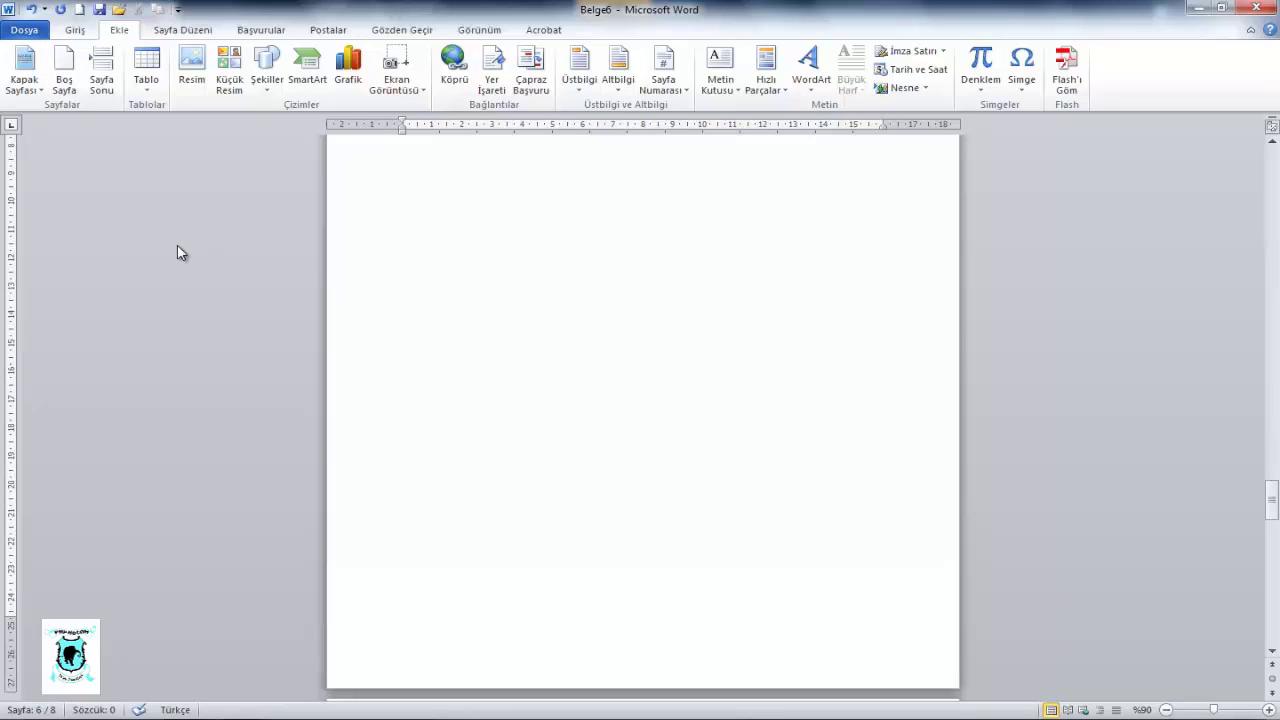
left_click(116, 77)
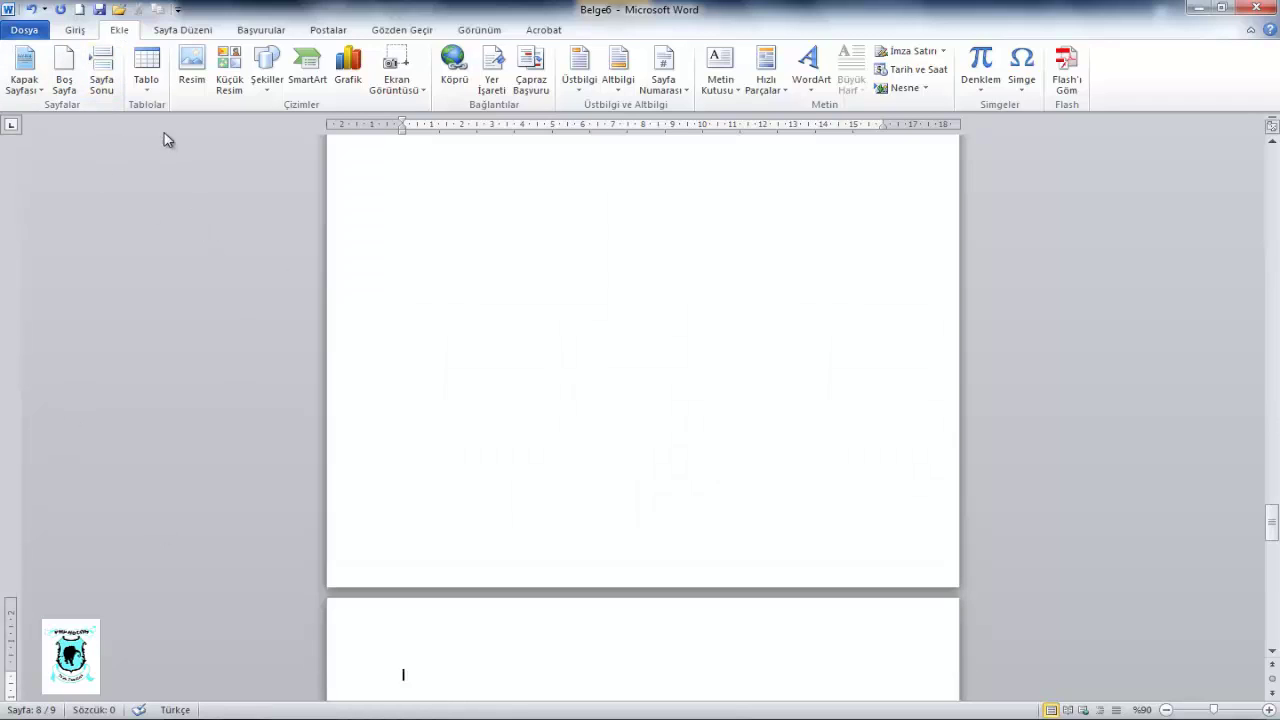
left_click(100, 86)
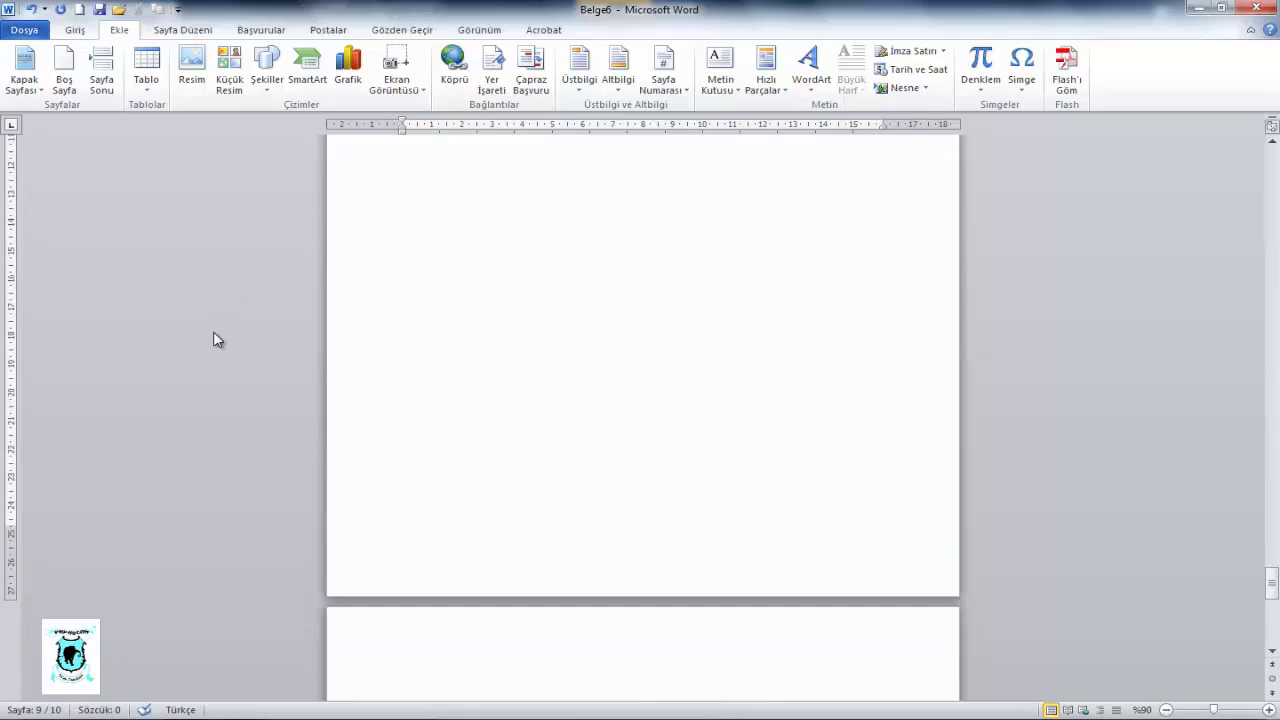
scroll(337, 500, "down", 1)
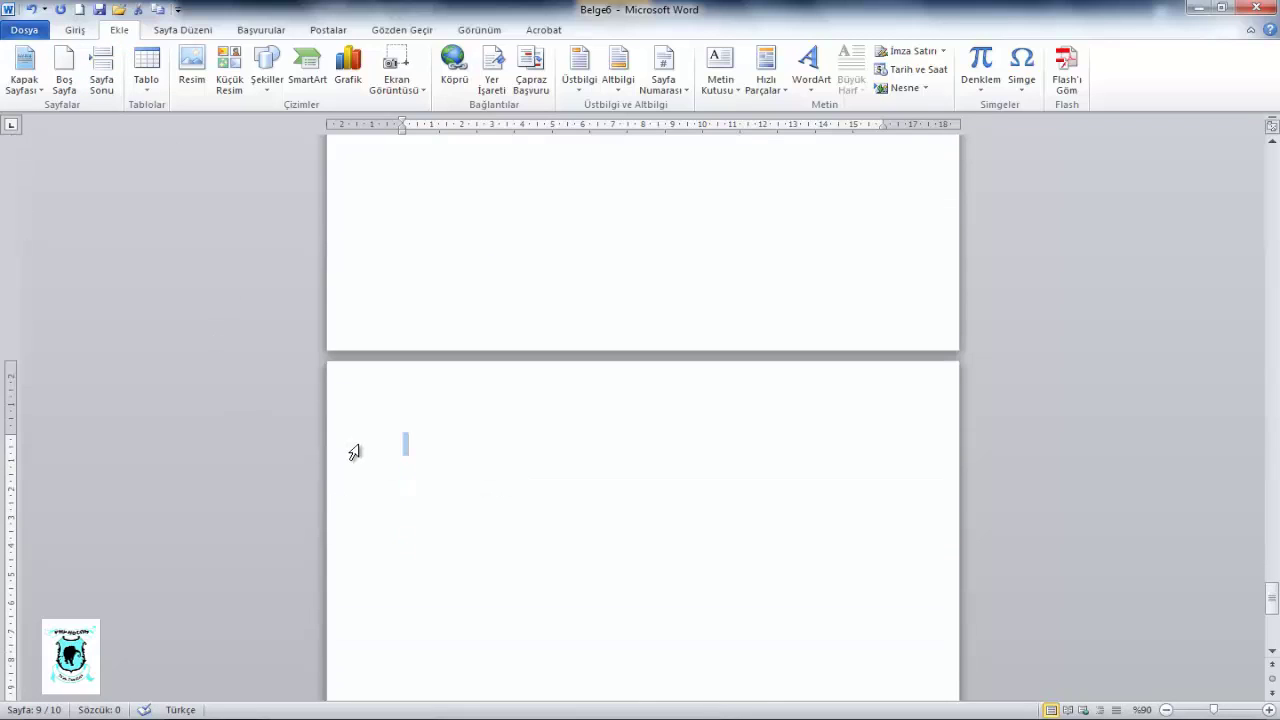
scroll(354, 449, "down", 1)
scroll(505, 301, "down", 1)
scroll(502, 302, "down", 4)
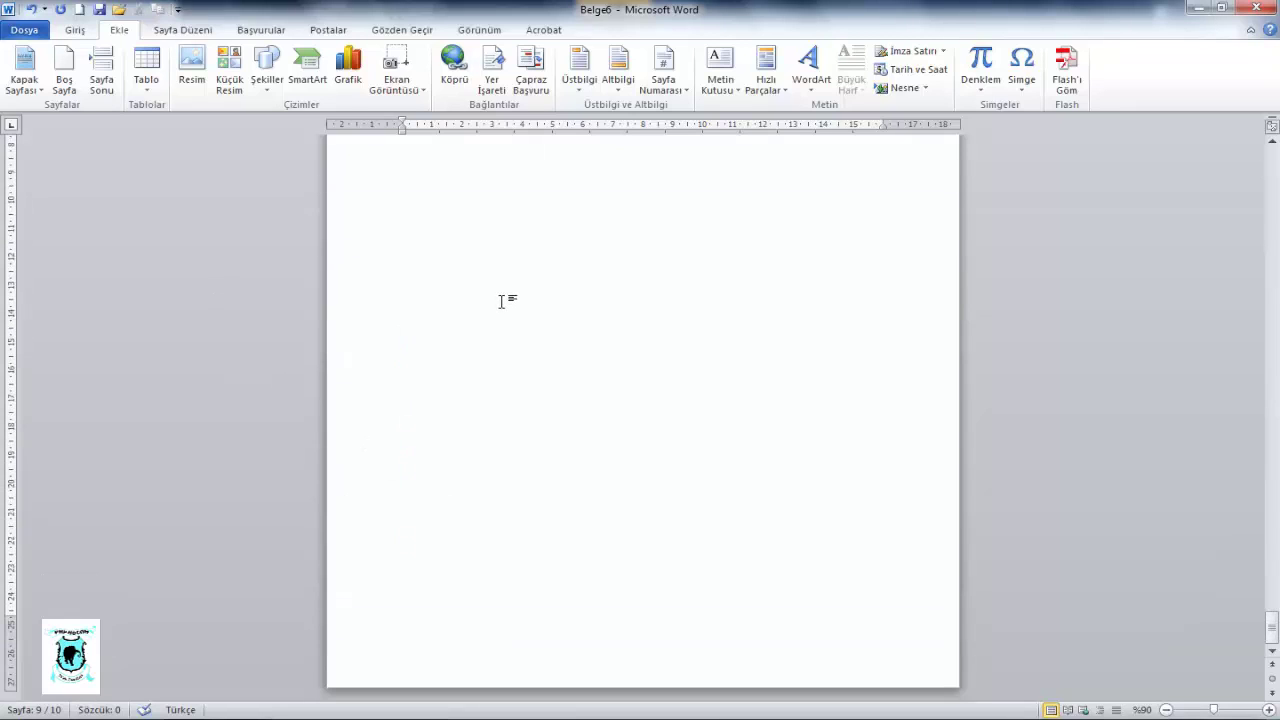
scroll(500, 298, "up", 5)
scroll(491, 328, "up", 2)
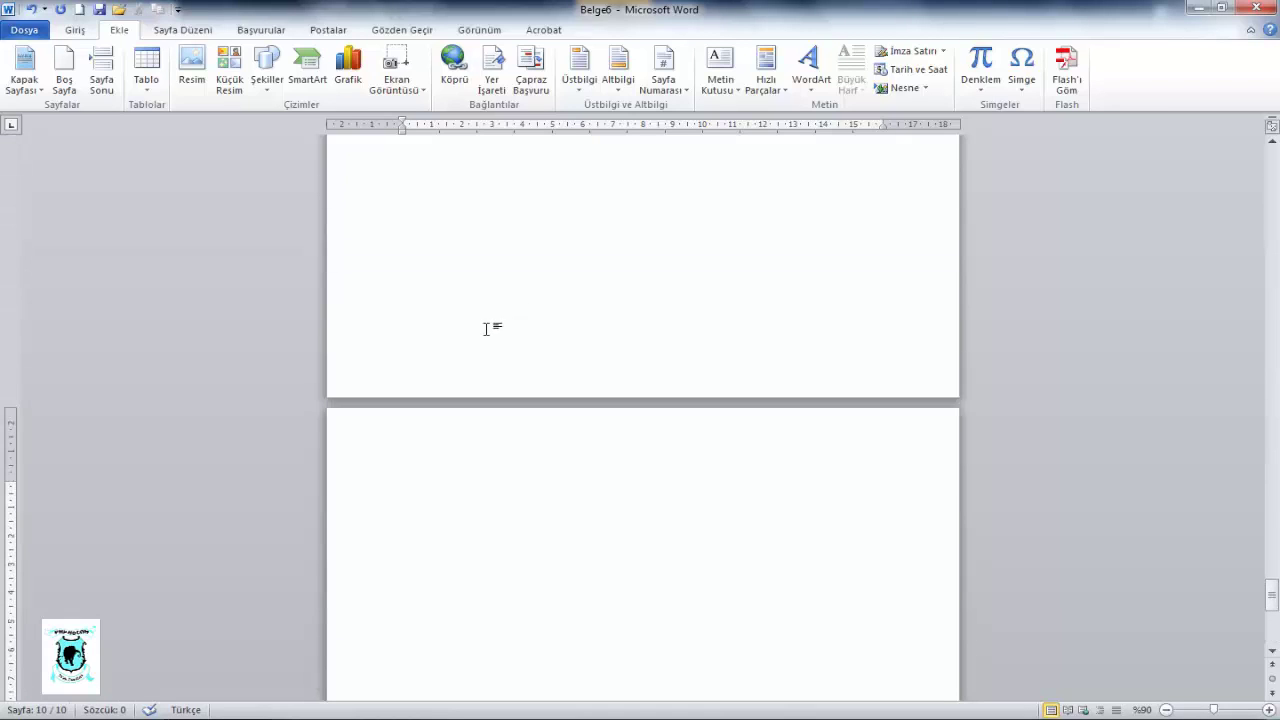
scroll(491, 329, "up", 1)
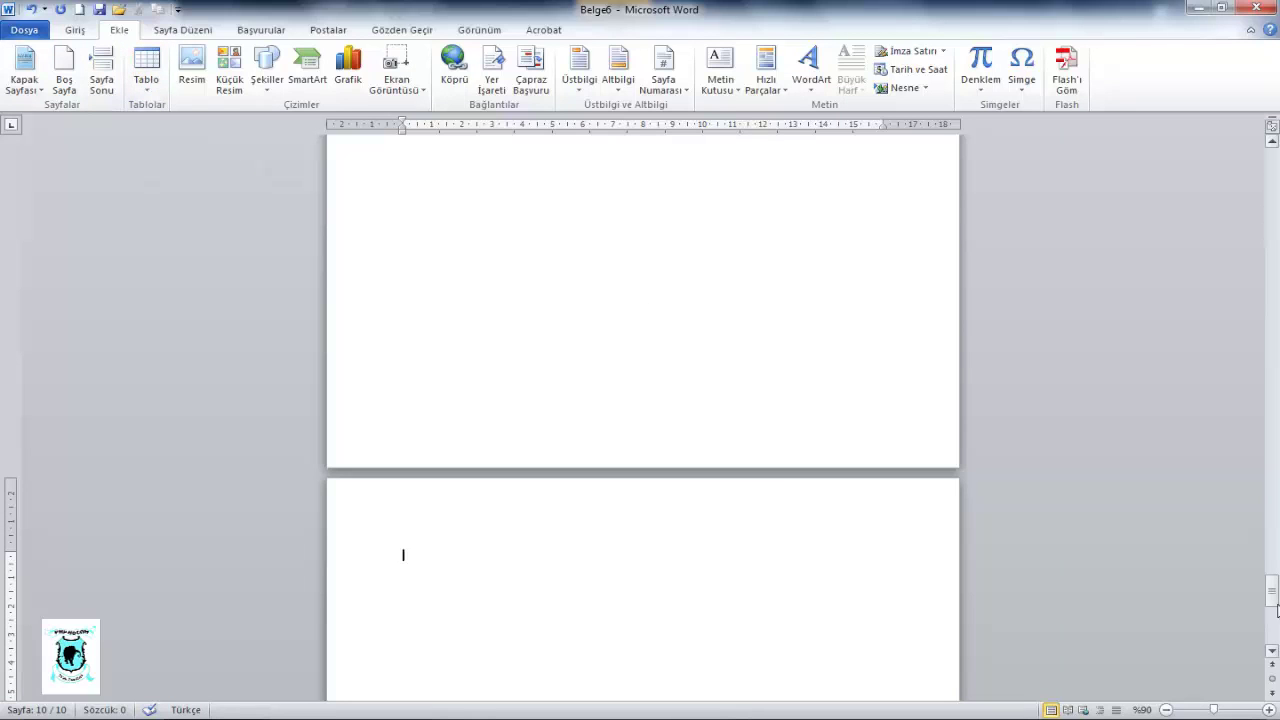
left_click_drag(1272, 592, 1257, 158)
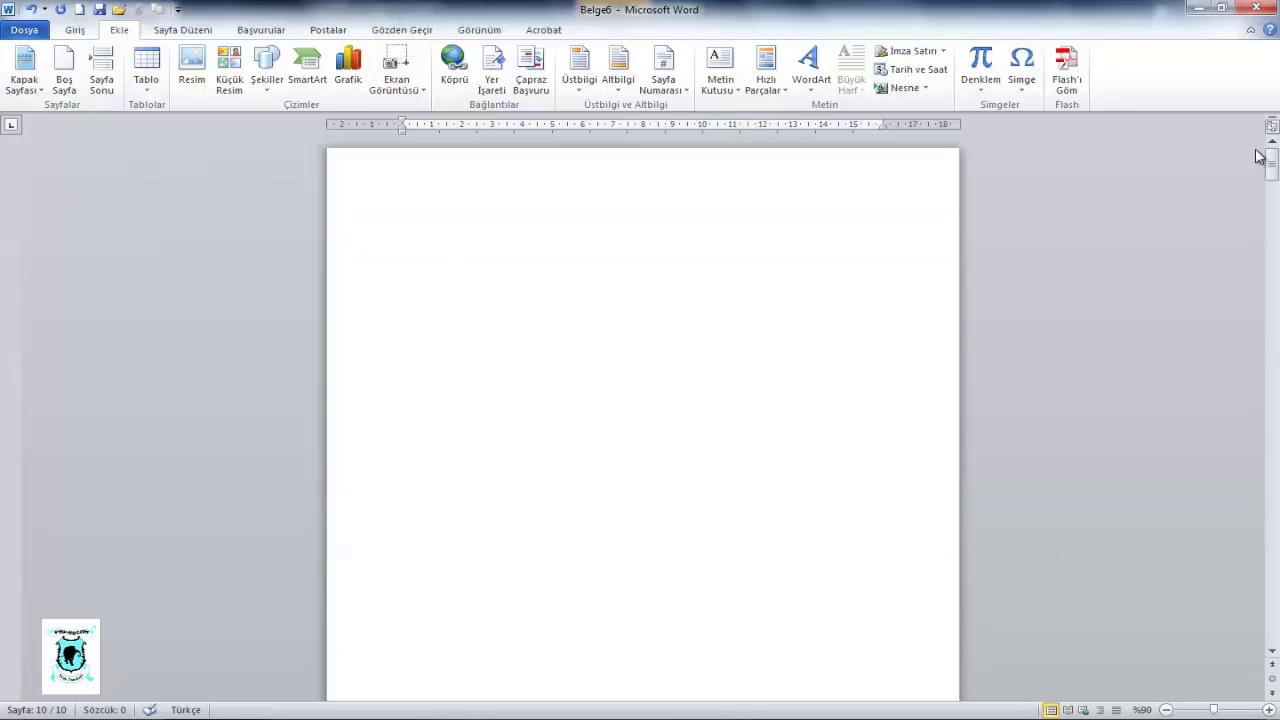
- With the cursor at the top of page 1, preview a 6x4 table in the Table grid
left_click(472, 215)
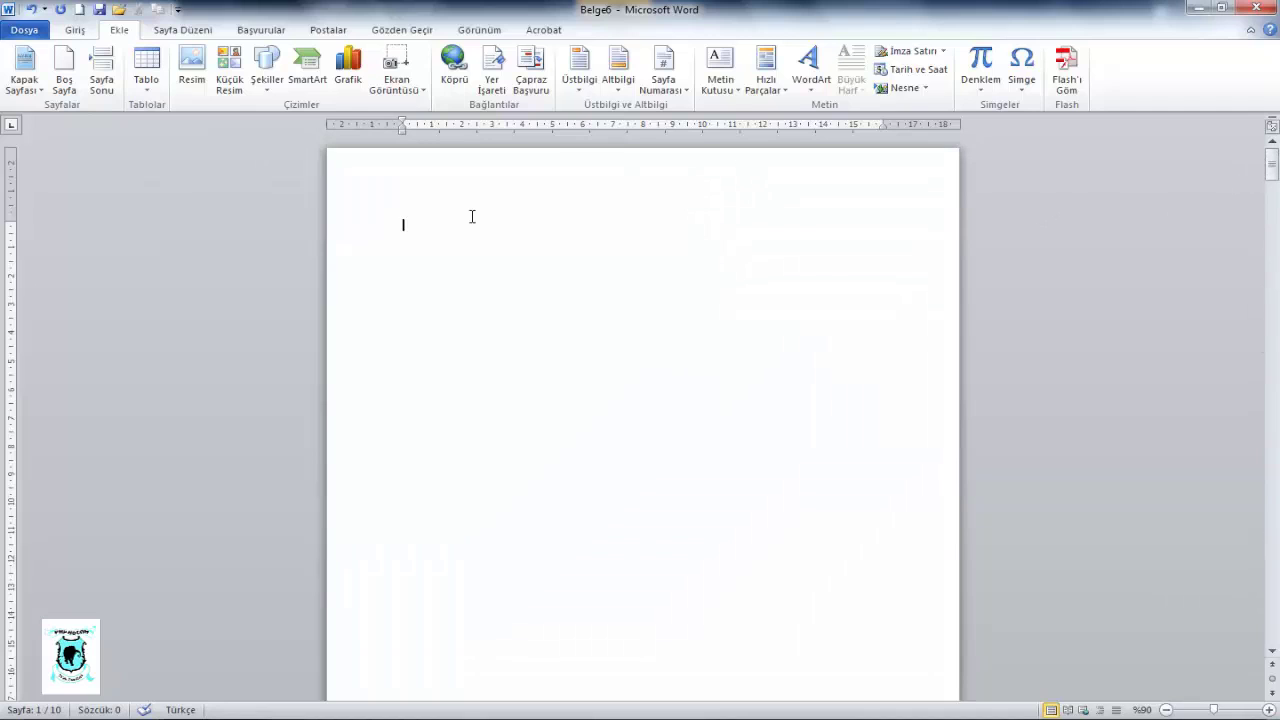
left_click(143, 80)
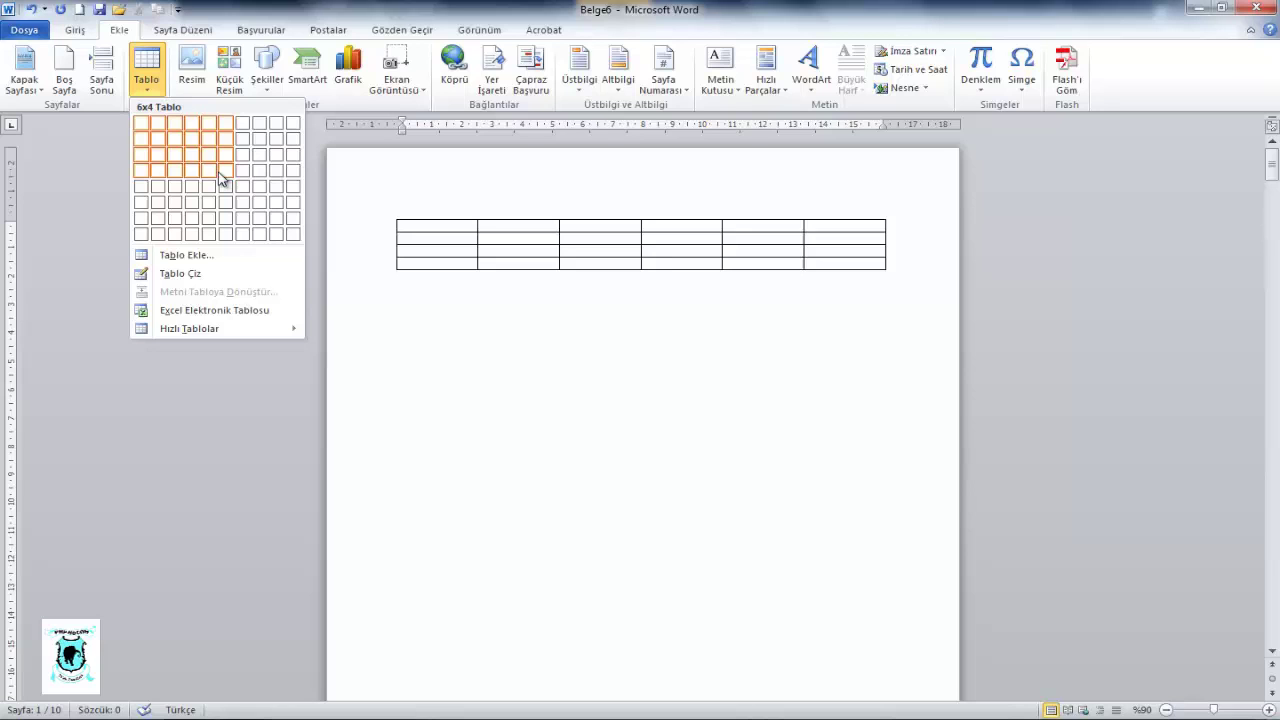
- Insert the 6x4 table and practise selecting two cells, the first row and the whole table
left_click(221, 178)
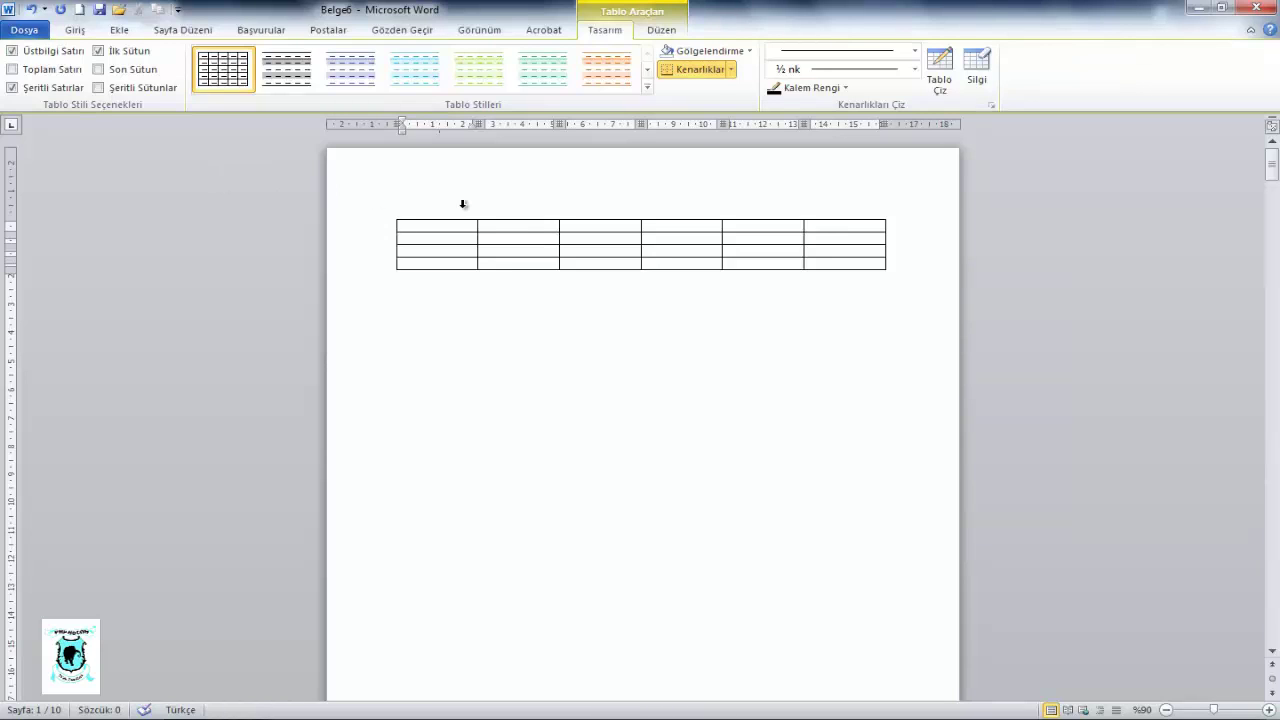
left_click_drag(460, 238, 583, 247)
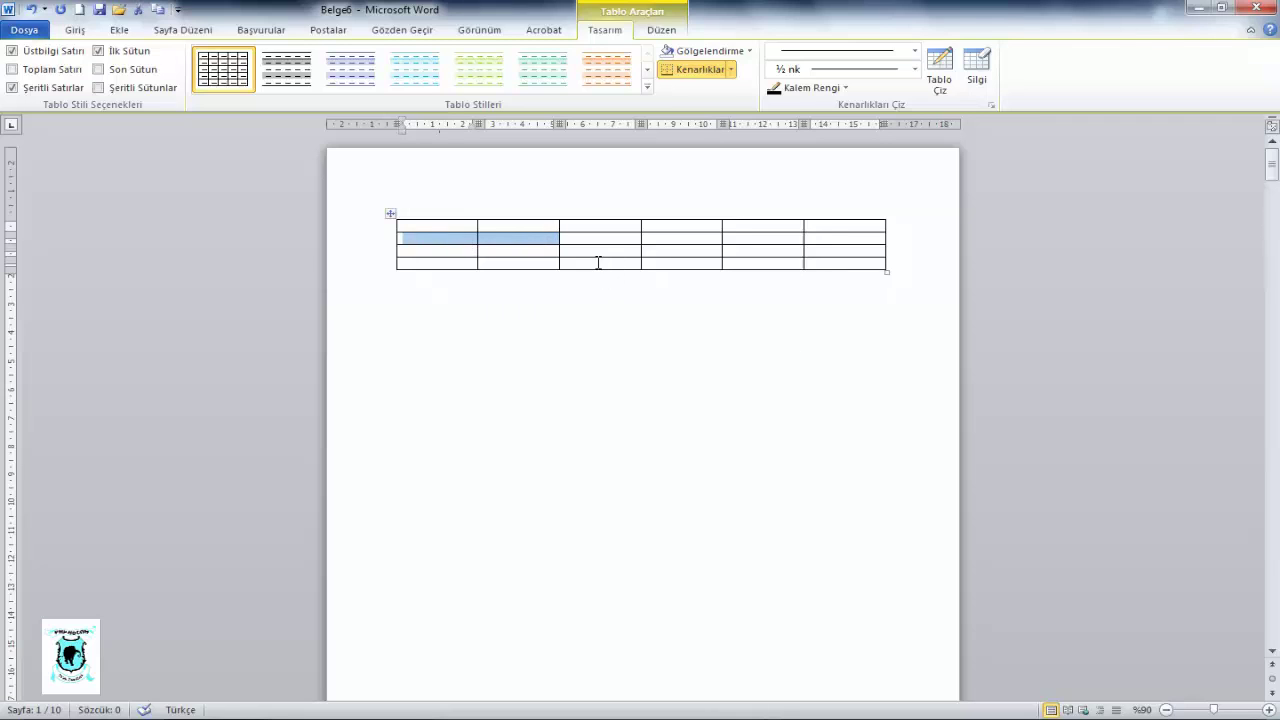
left_click(514, 322)
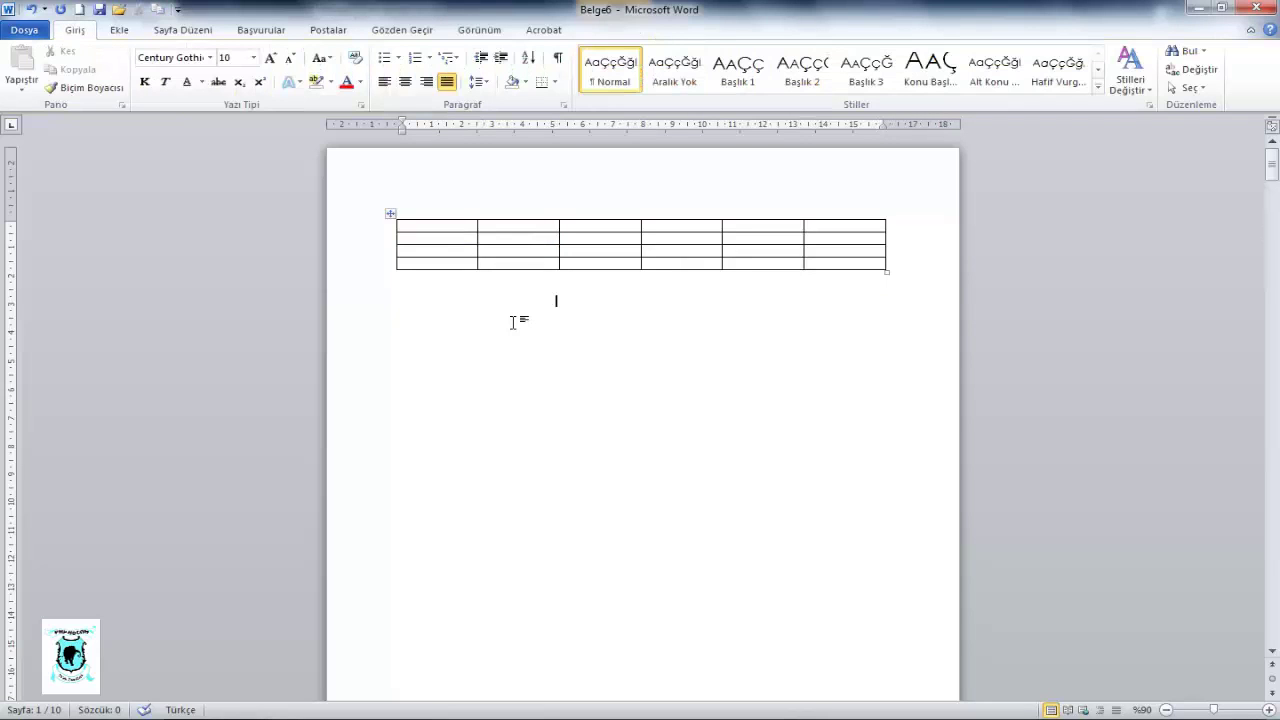
left_click(389, 219)
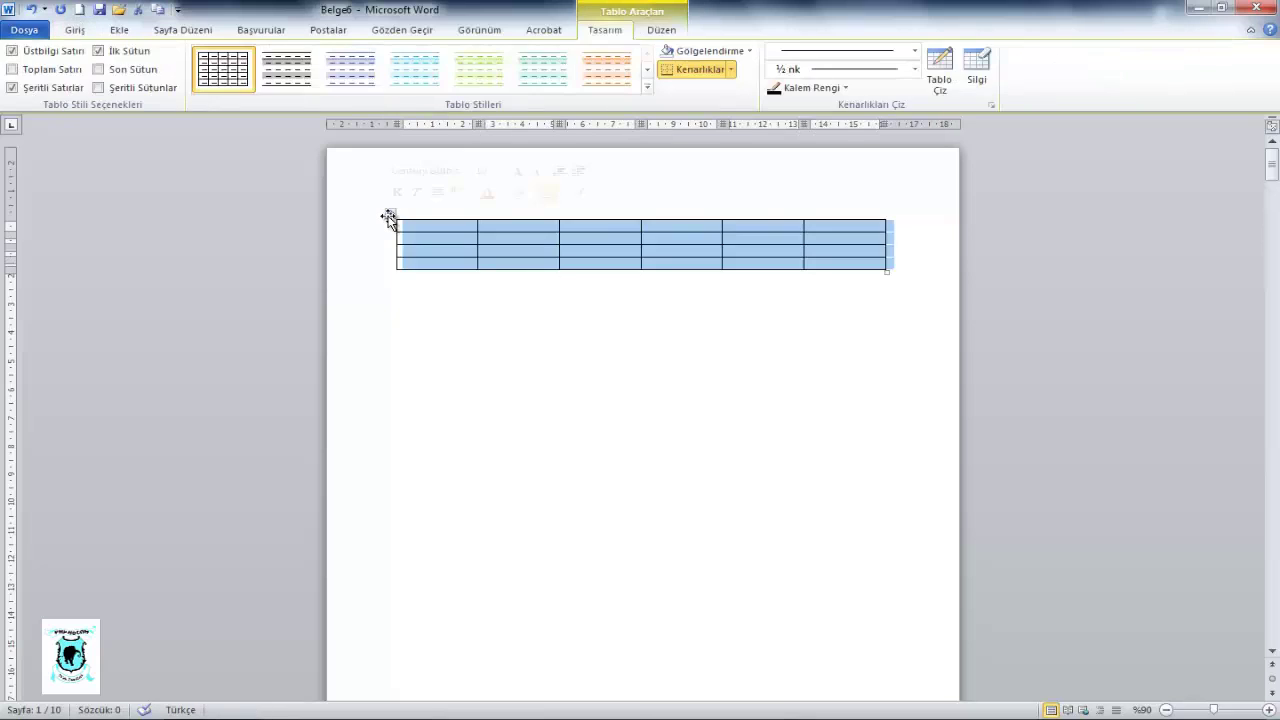
left_click(348, 203)
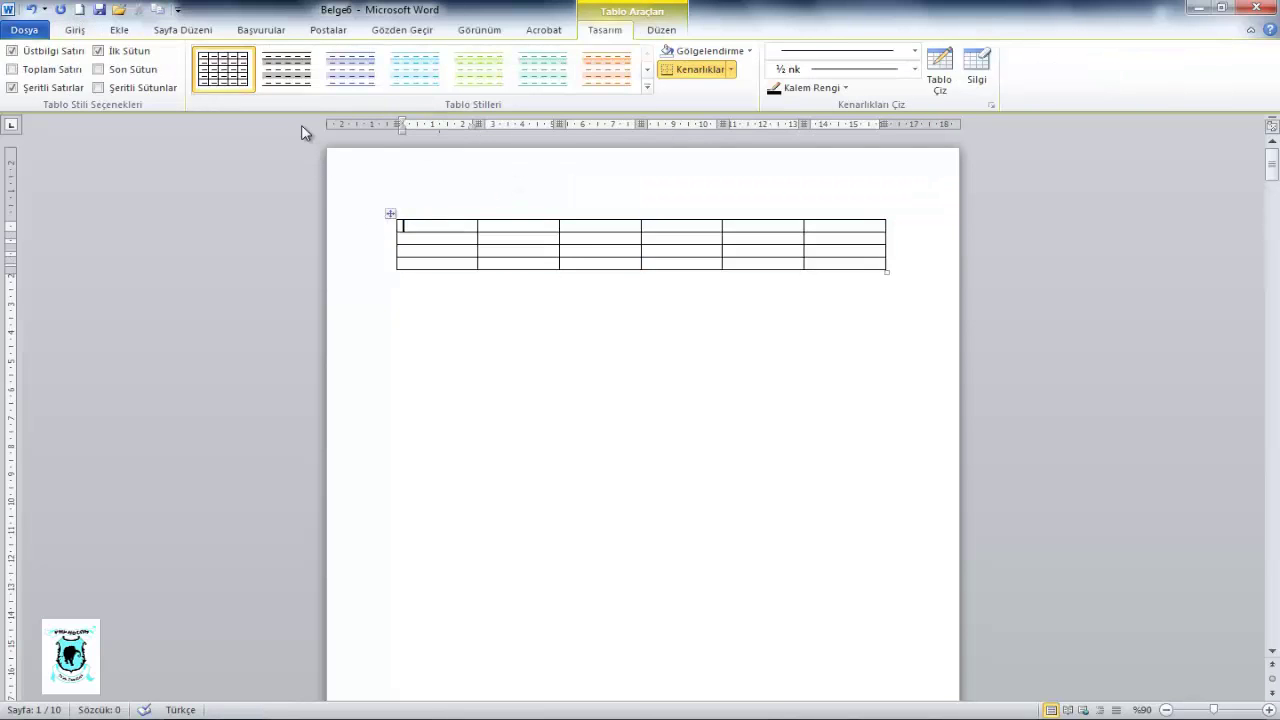
left_click(398, 226)
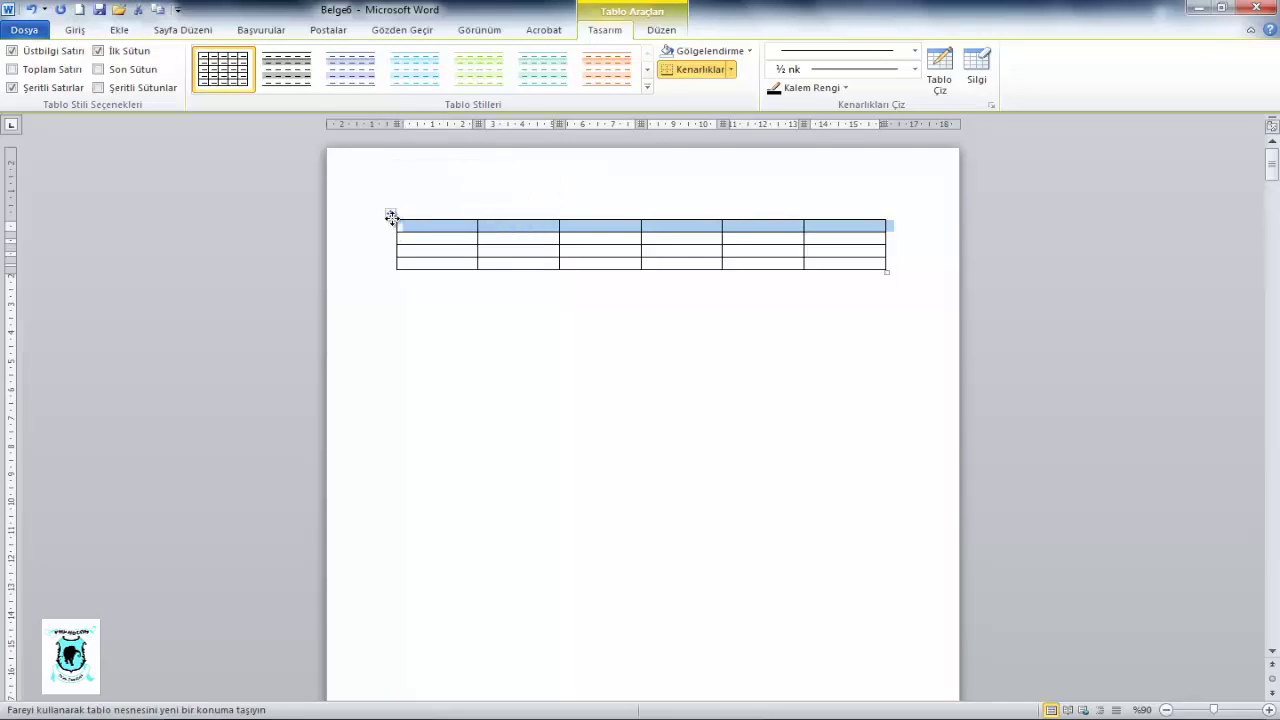
left_click(391, 216)
left_click(391, 216)
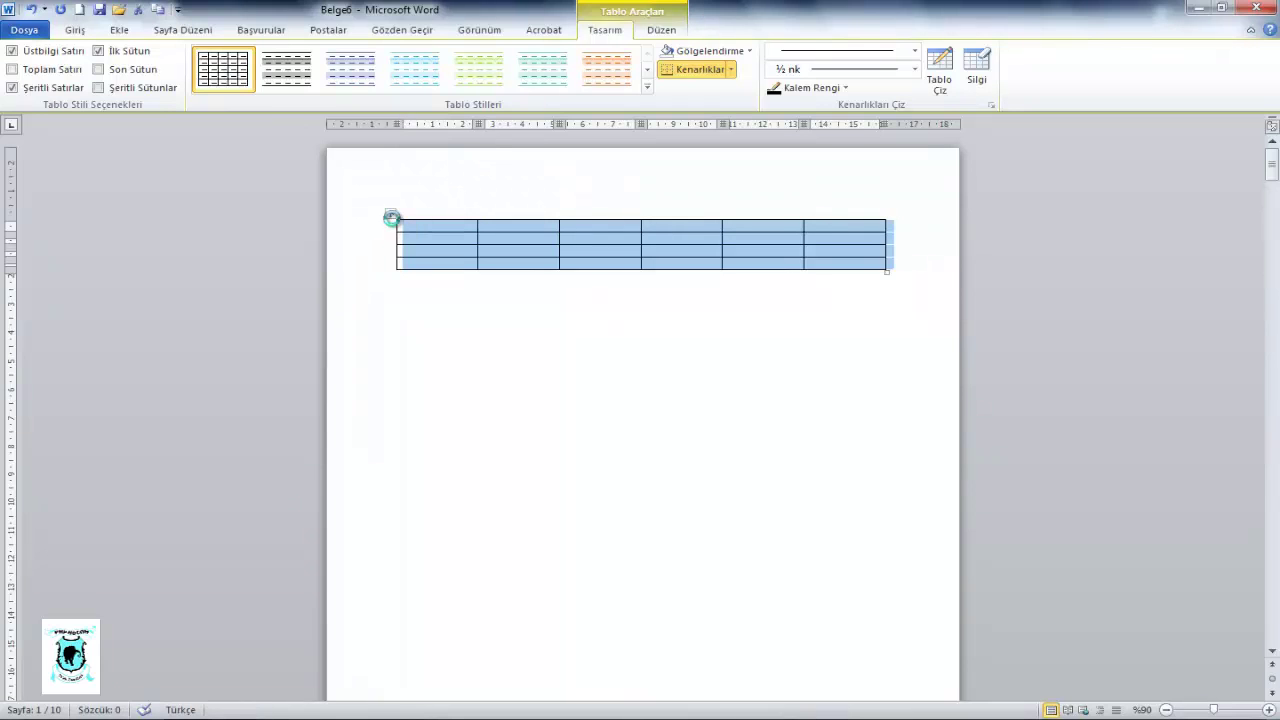
- Open the Save As dialog with Ctrl+S three times, cancelling it each time
key("ctrl+s")
left_click(820, 578)
key("ctrl+s")
left_click(815, 572)
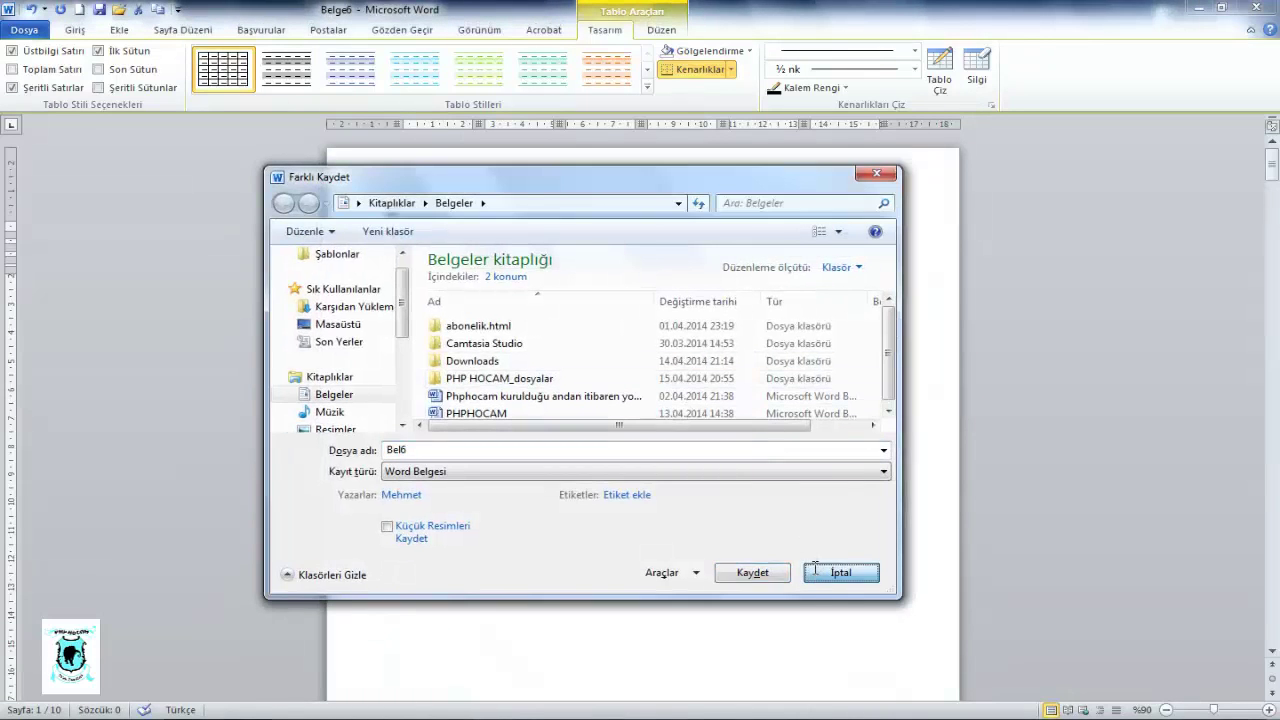
key("ctrl+s")
left_click(815, 571)
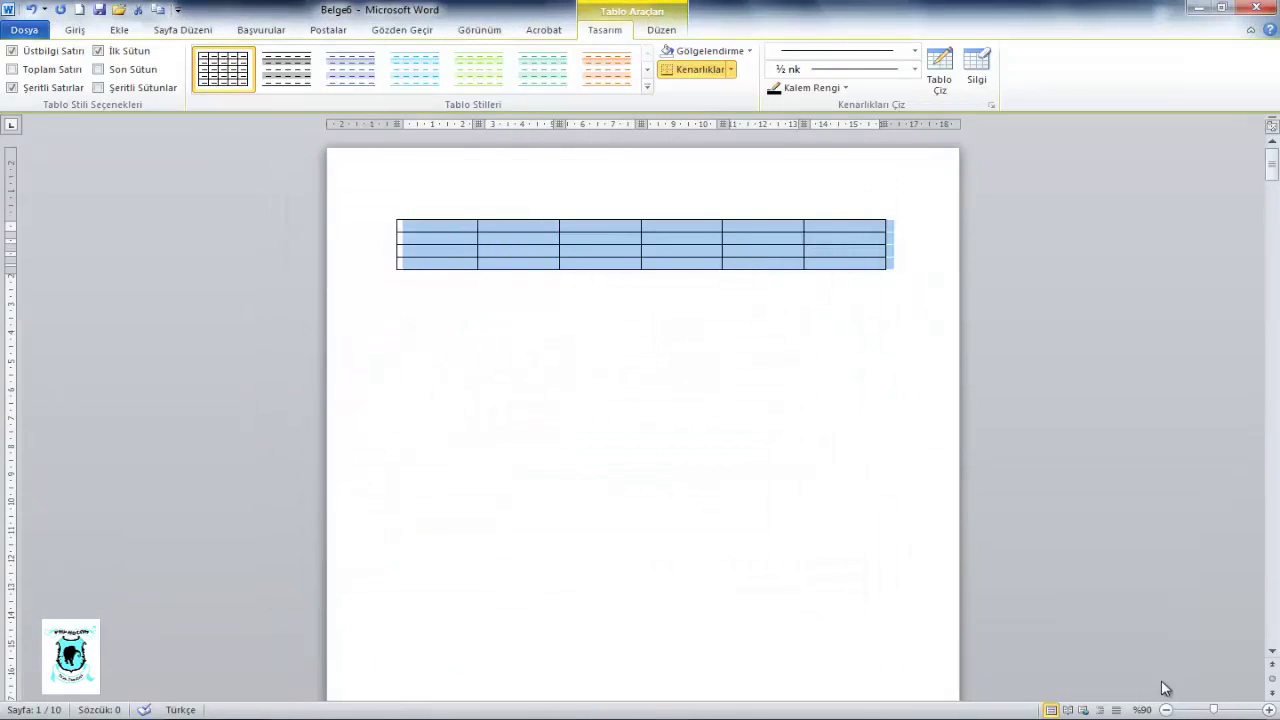
- Delete the table with Backspace and reopen the Table insertion options
key("BackSpace")
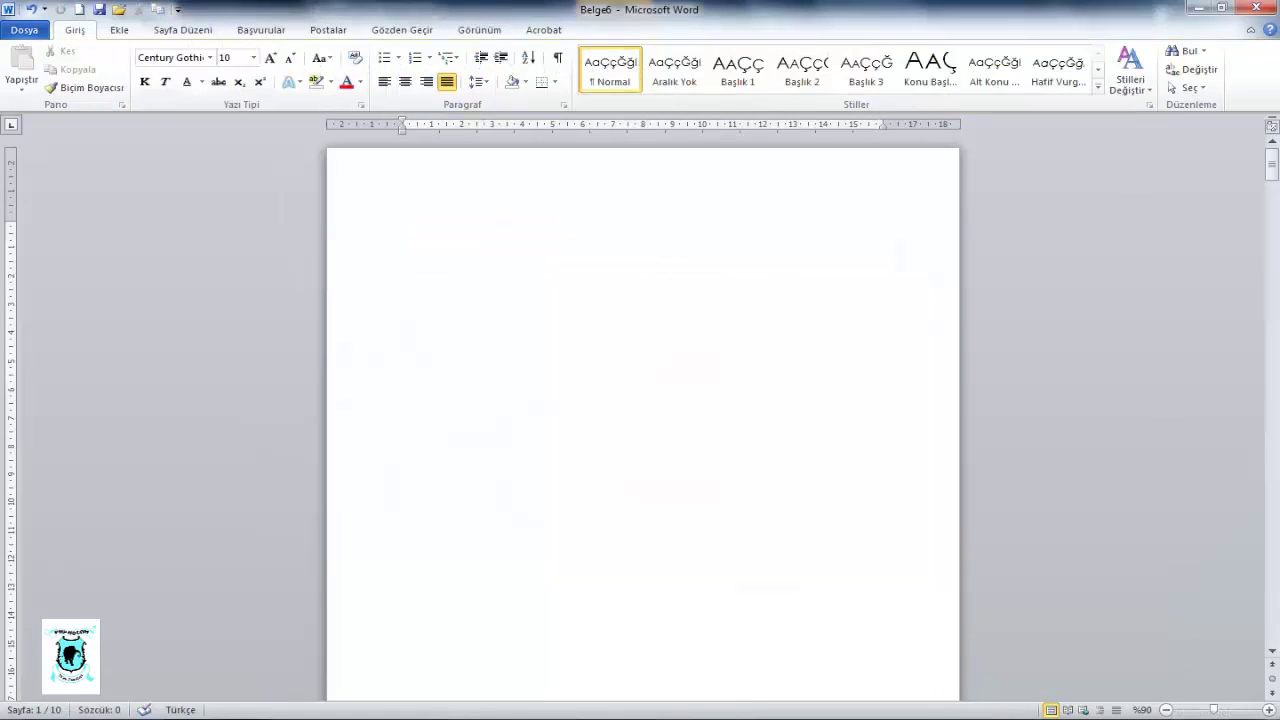
left_click(119, 30)
left_click(146, 70)
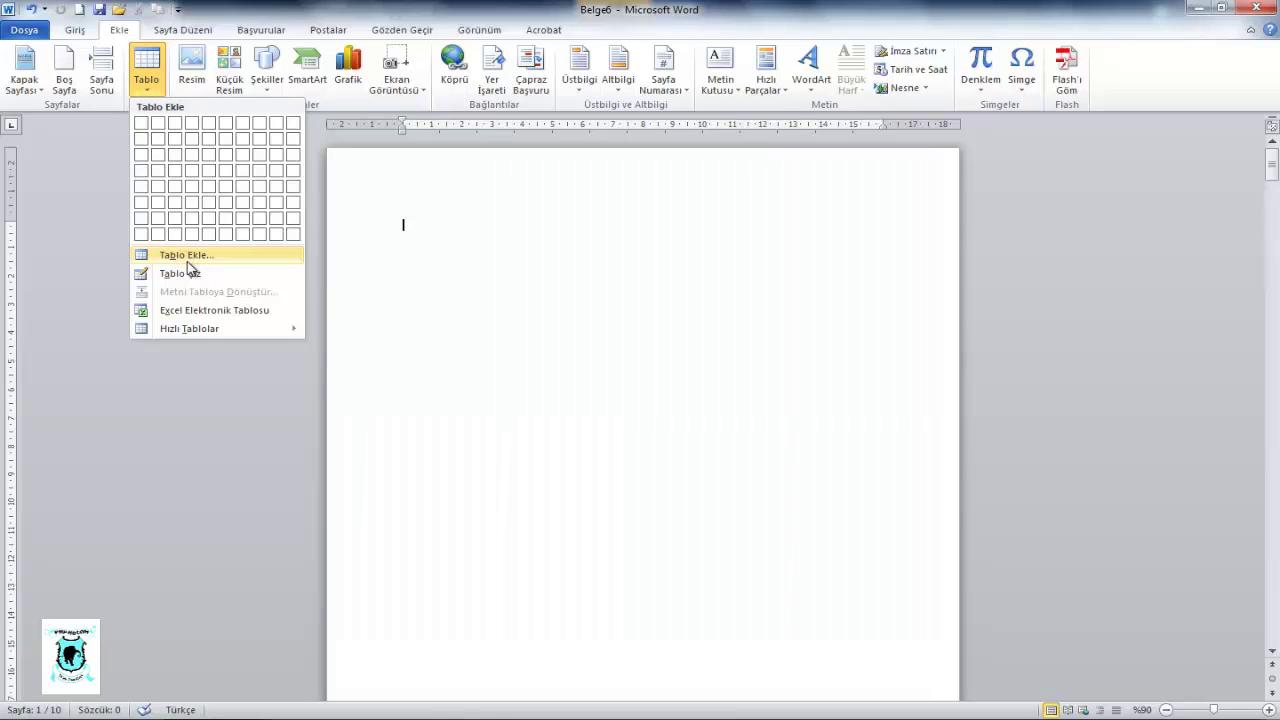
- Insert an 8-column, 2-row table at the top of the page
left_click(187, 258)
type("/")
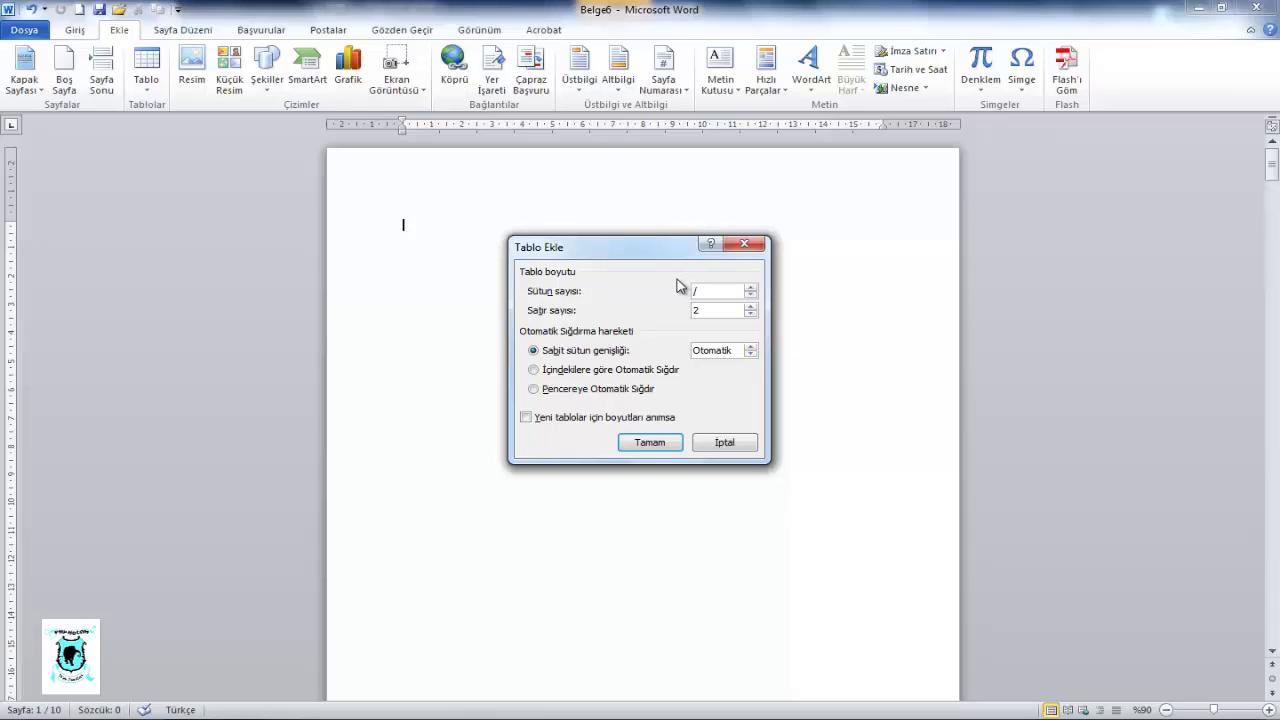
key("BackSpace")
type("8")
left_click(640, 444)
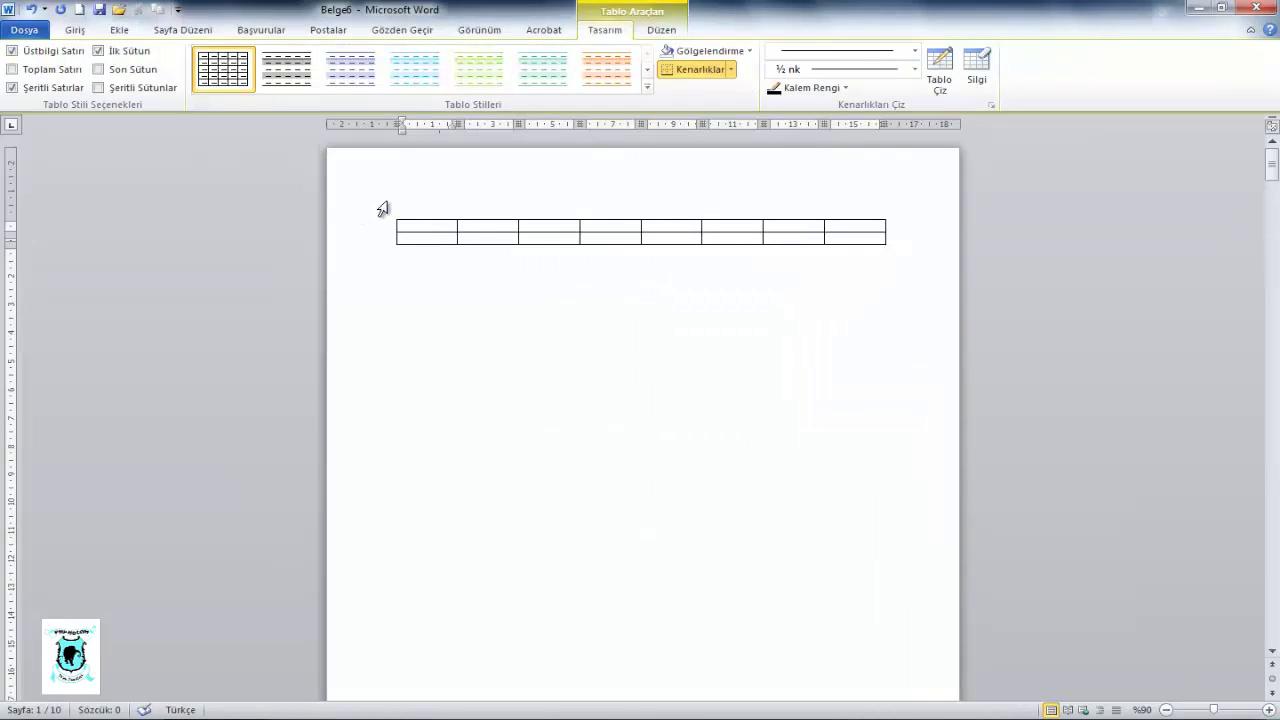
- Place the cursor below the new table and bring up the Table insertion options again
left_click(466, 292)
left_click(117, 32)
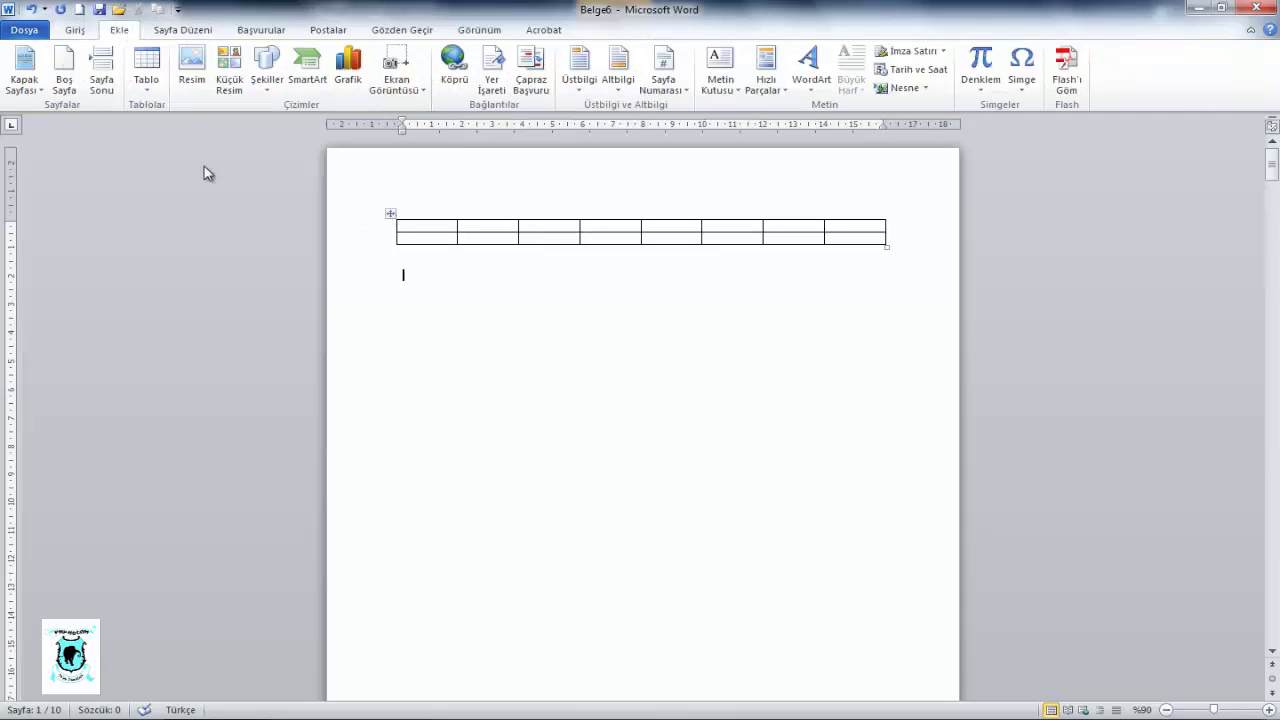
left_click(146, 80)
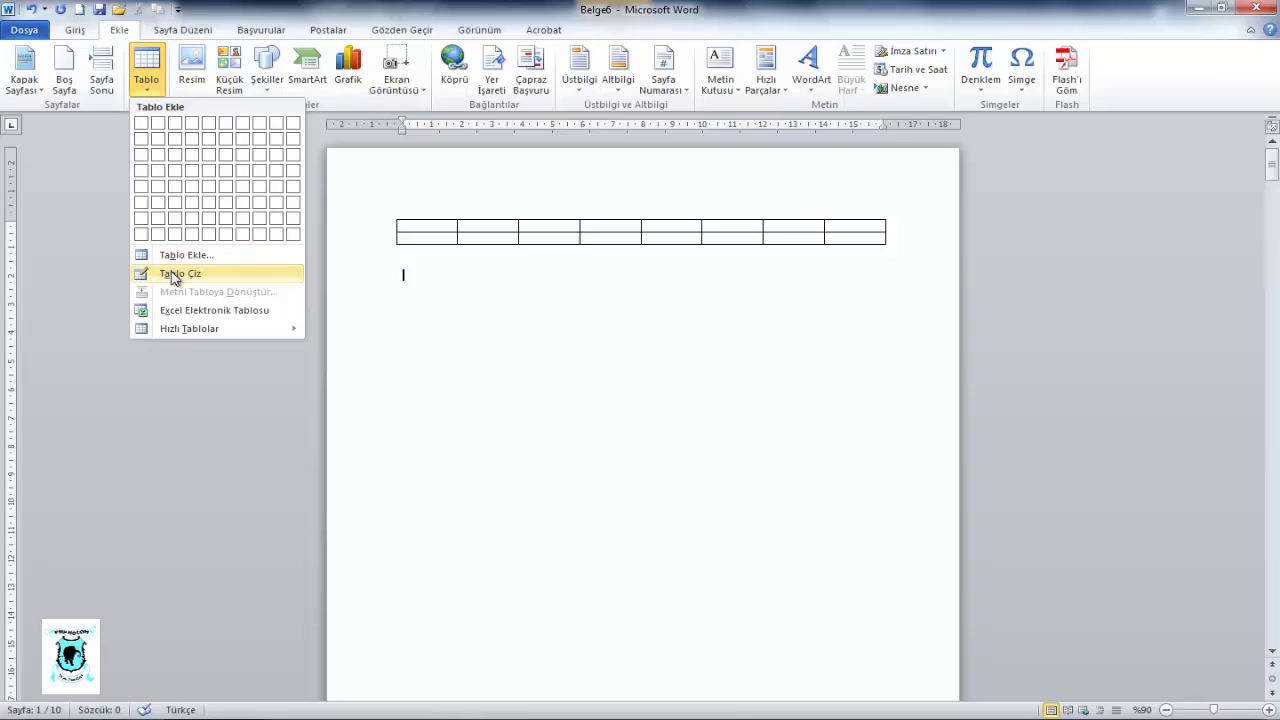
- Draw a tall table below the first, adding a narrow left column and a horizontal border
left_click(174, 274)
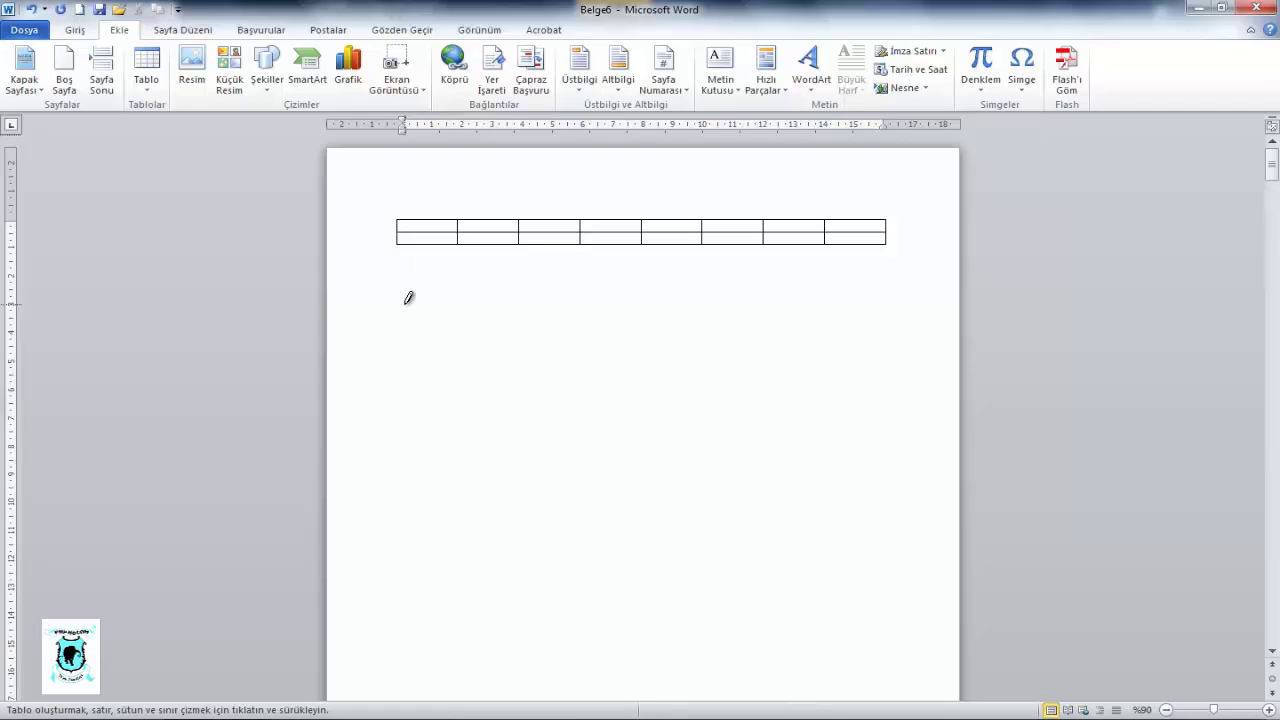
mouse_move(404, 304)
left_mouse_down()
mouse_move(660, 406)
mouse_move(903, 572)
mouse_move(803, 543)
mouse_move(434, 531)
mouse_move(354, 546)
mouse_move(480, 551)
left_mouse_up()
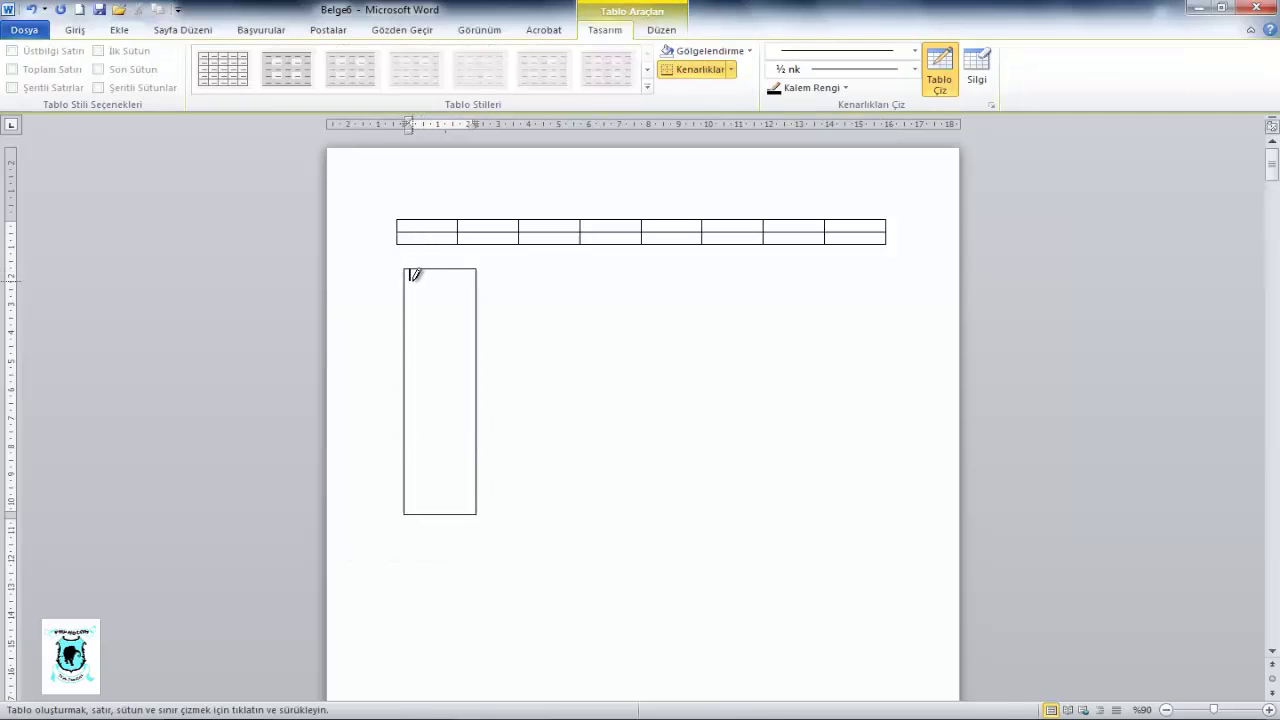
left_click_drag(412, 276, 433, 412)
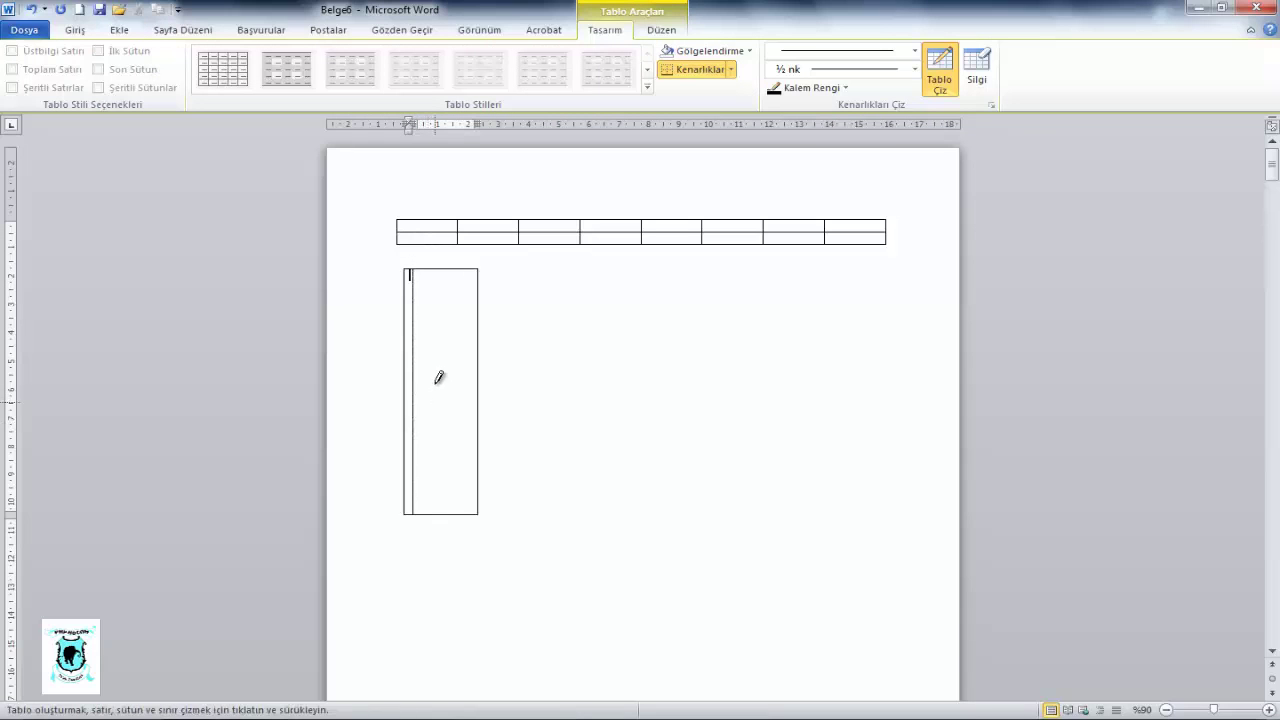
mouse_move(410, 296)
left_mouse_down()
mouse_move(463, 296)
mouse_move(462, 347)
left_mouse_up()
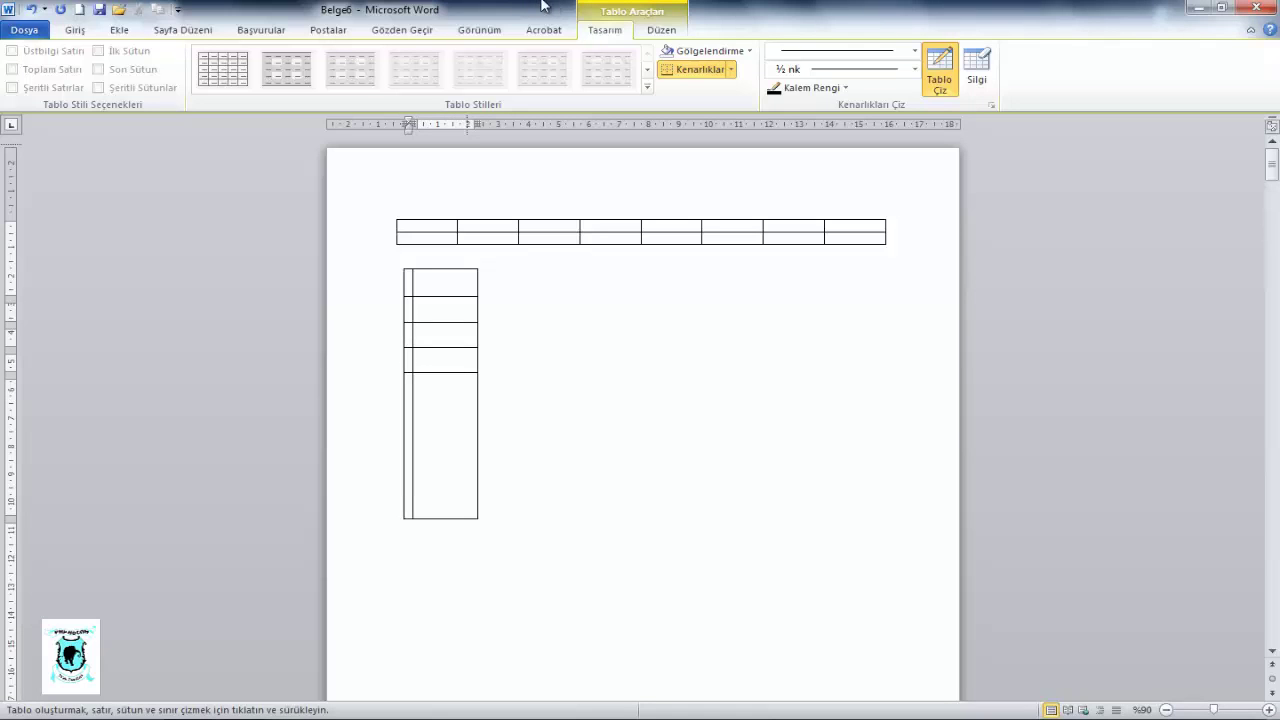
left_click(120, 30)
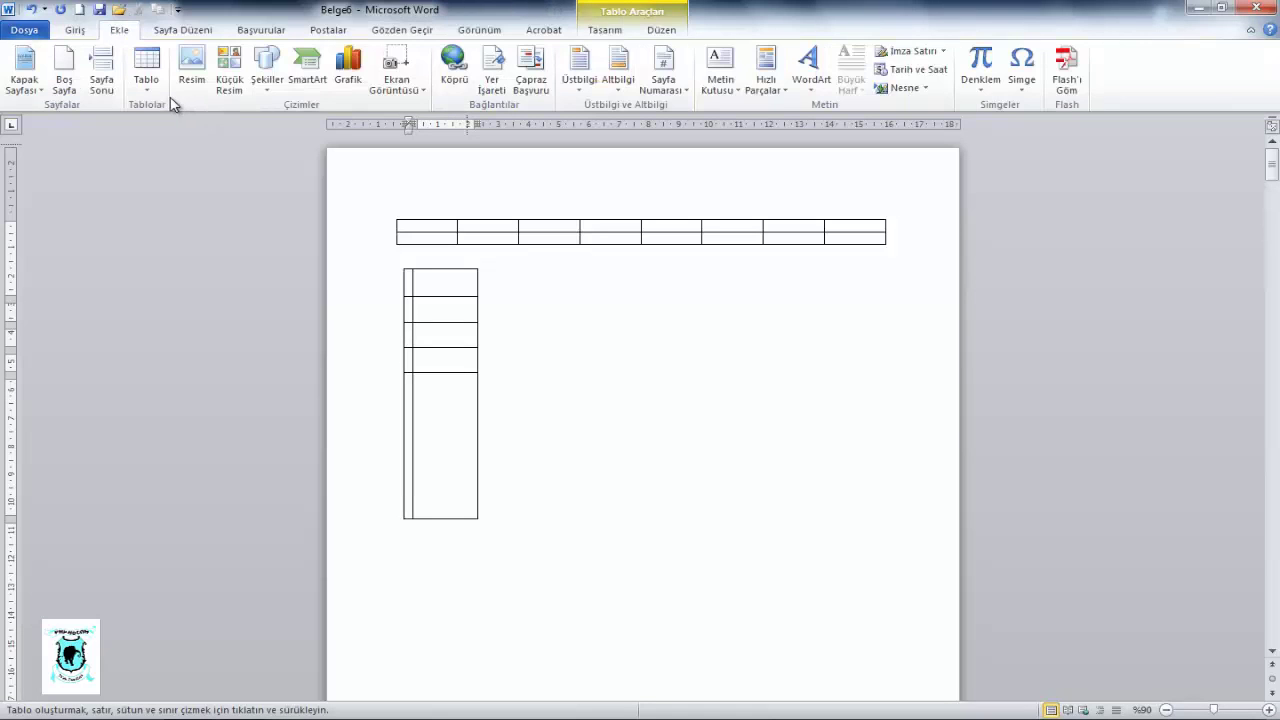
left_click(146, 70)
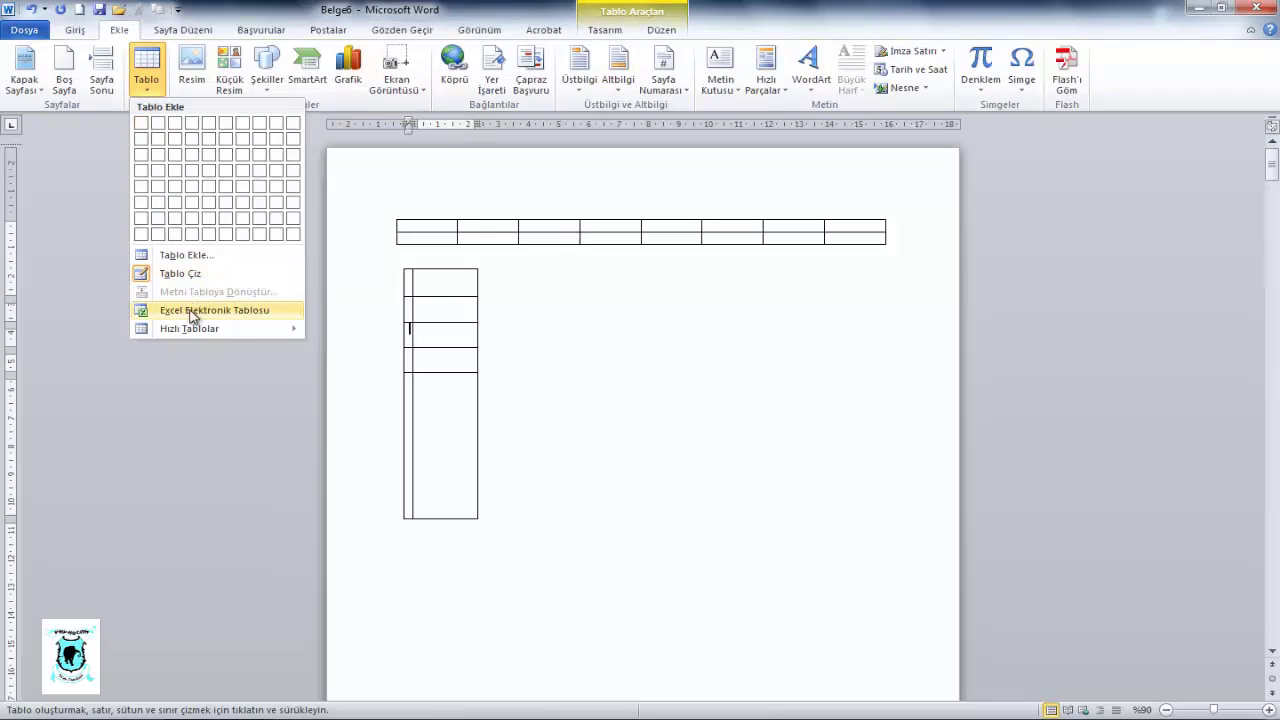
- Embed an Excel worksheet beside the hand-drawn table
left_click(550, 400)
scroll(553, 400, "down", 3)
double_click(555, 392)
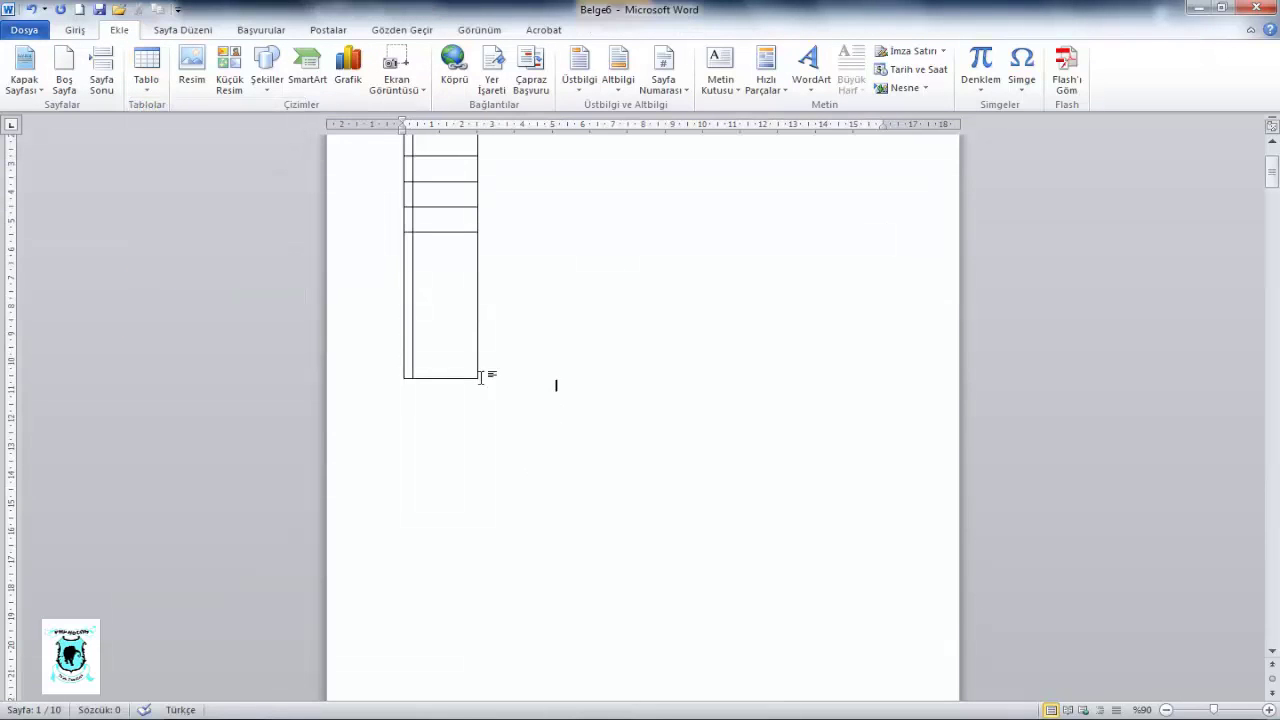
left_click(144, 85)
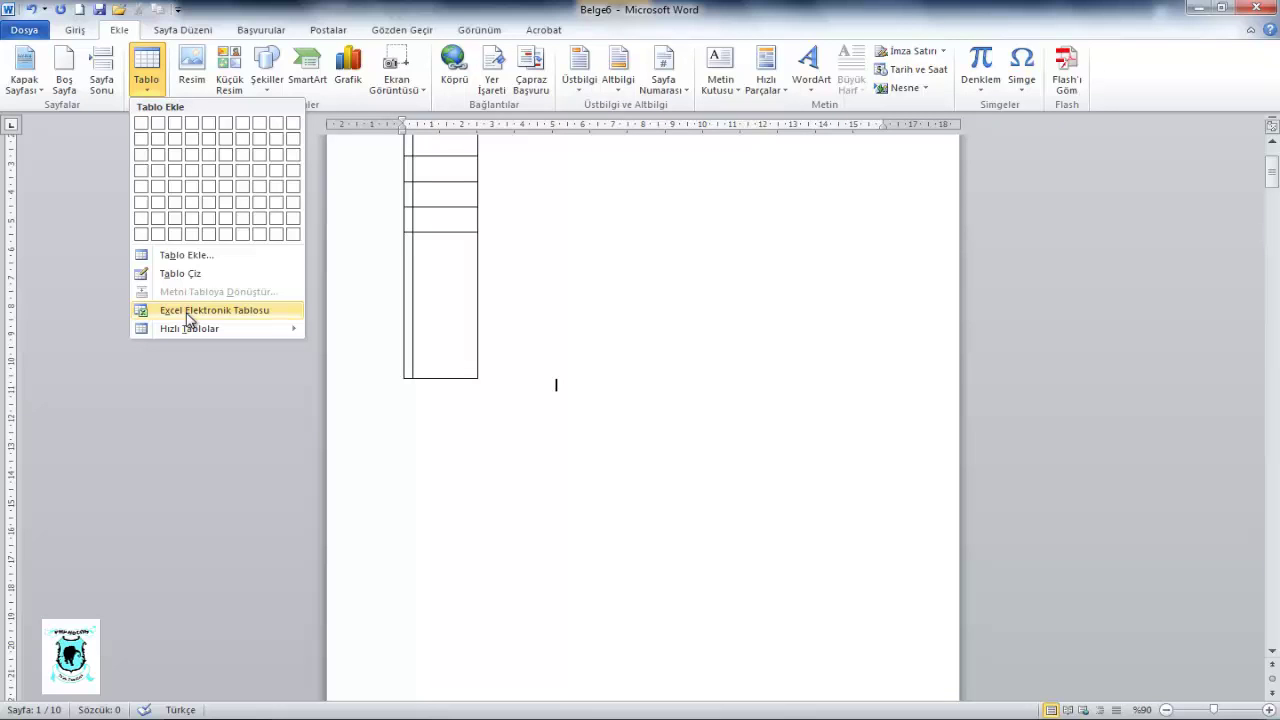
left_click(189, 318)
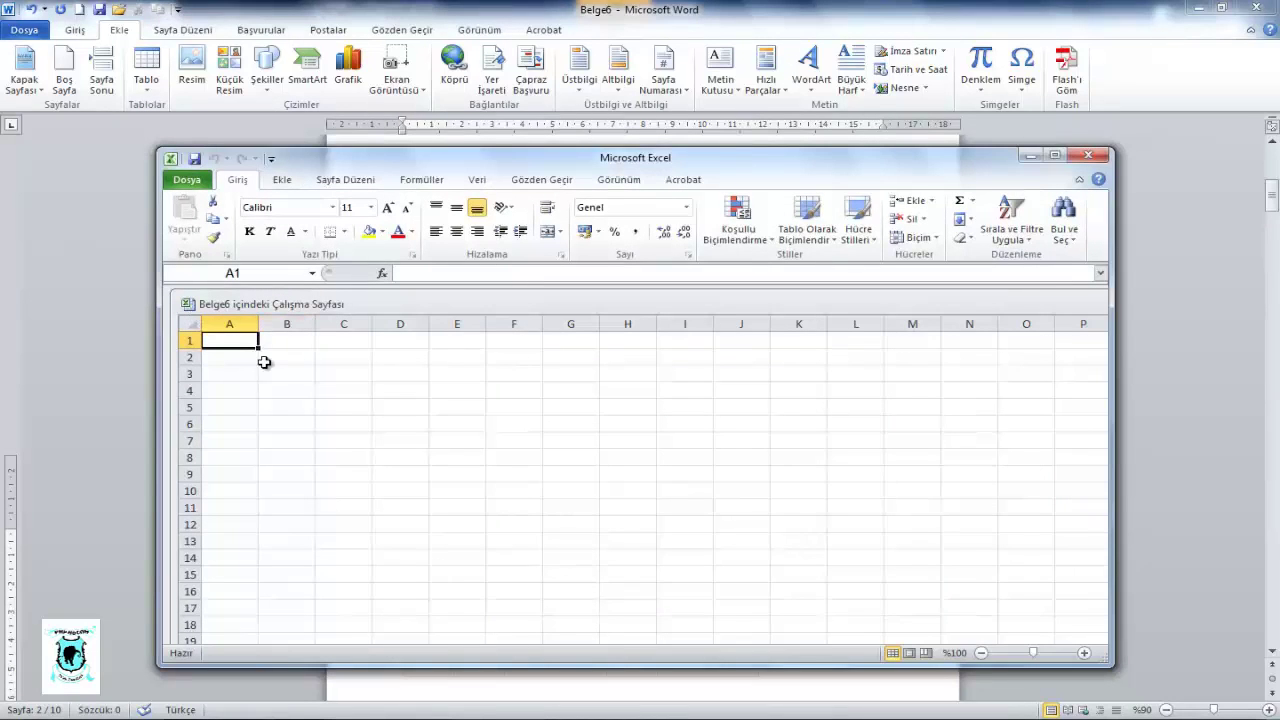
- Reselect the embedded worksheet, select cells C3 to E3, and move it down and right
left_click(106, 297)
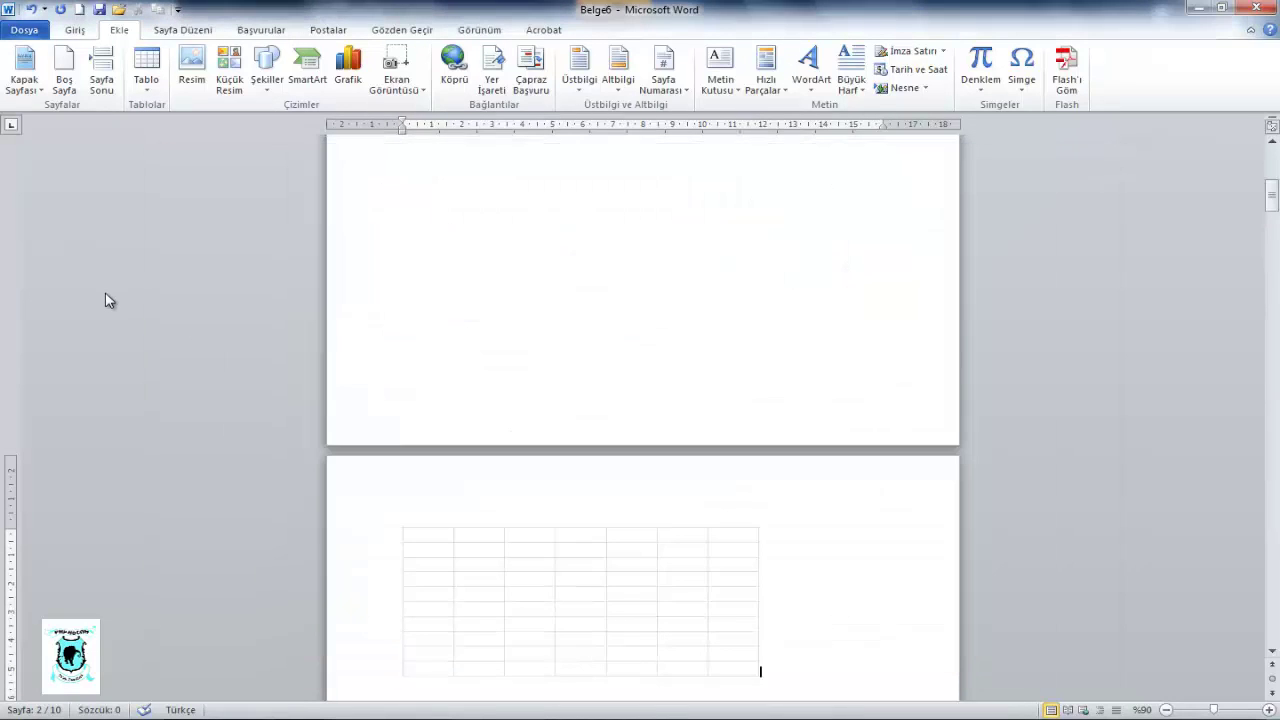
left_click(611, 530)
double_click(559, 551)
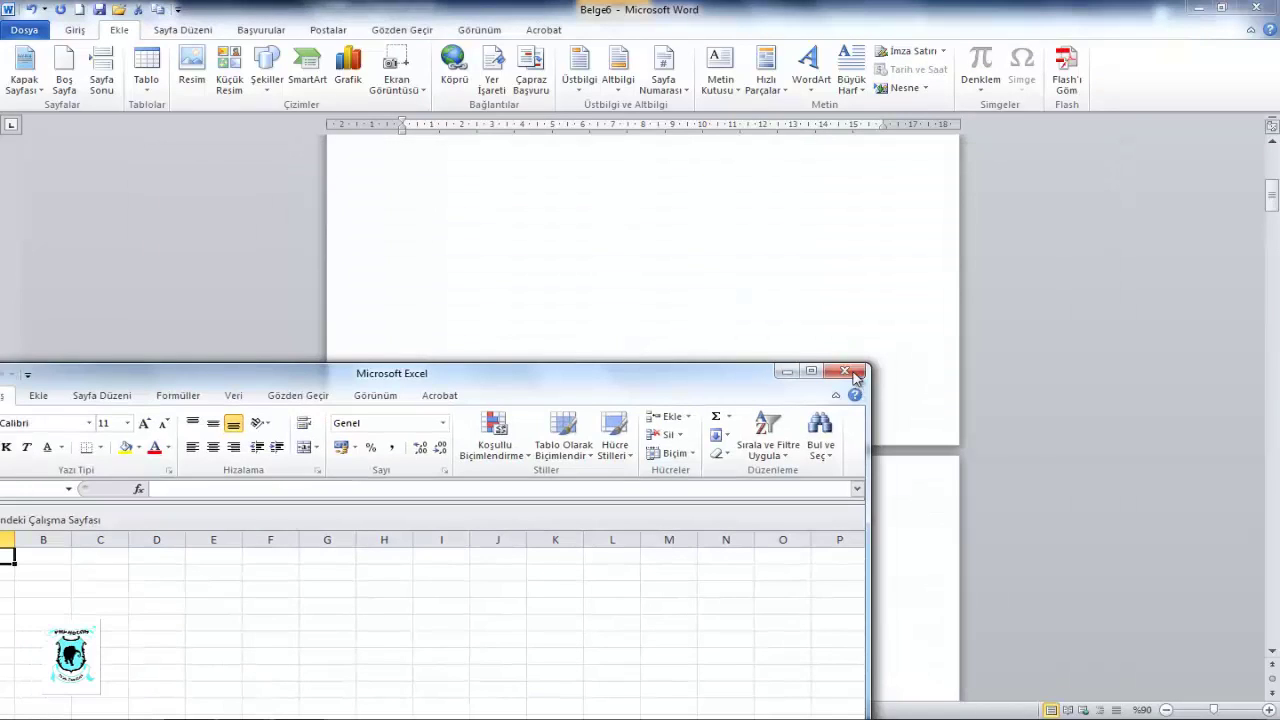
left_click(752, 471)
scroll(752, 471, "down", 2)
left_click(863, 471)
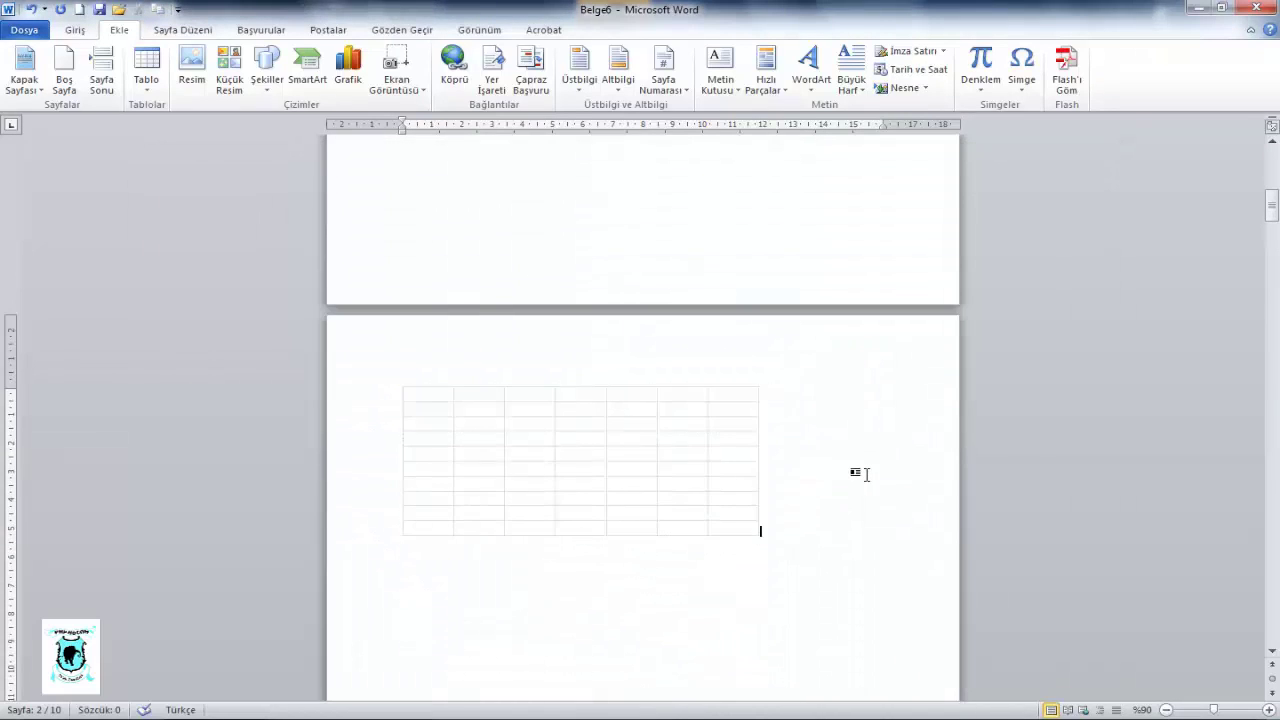
scroll(863, 471, "down", 2)
left_click(545, 290)
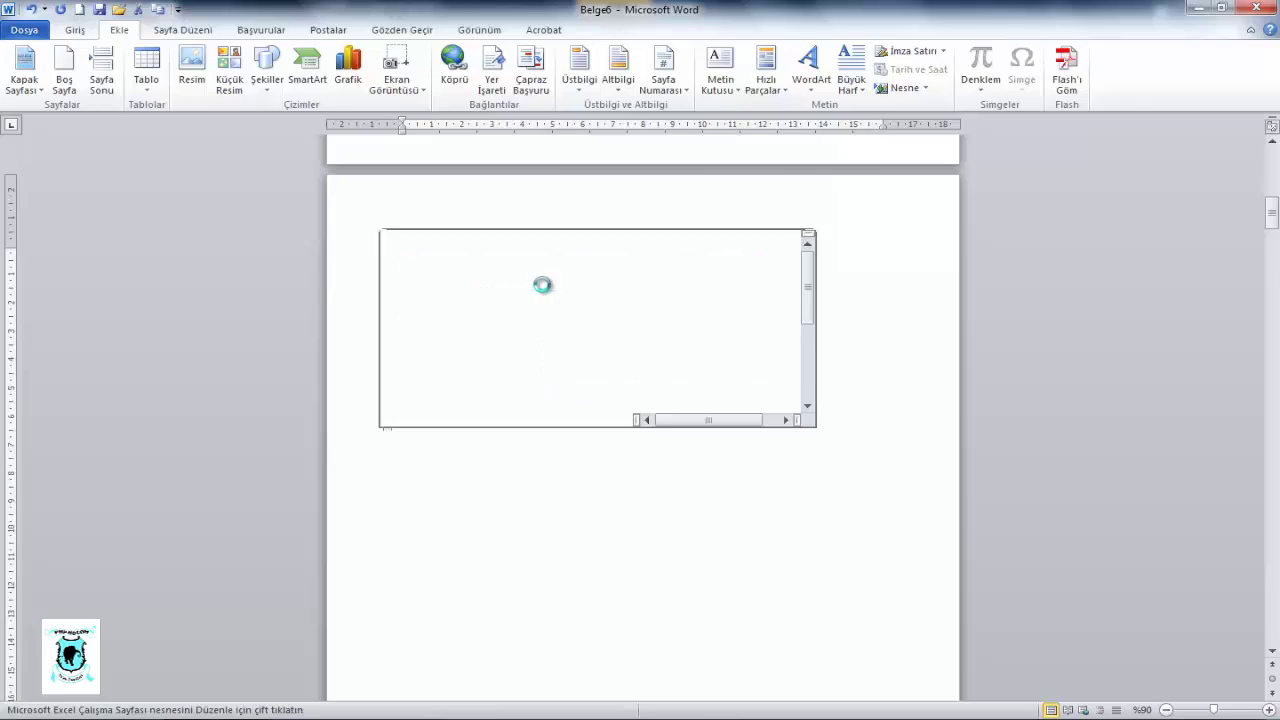
left_click_drag(508, 336, 623, 338)
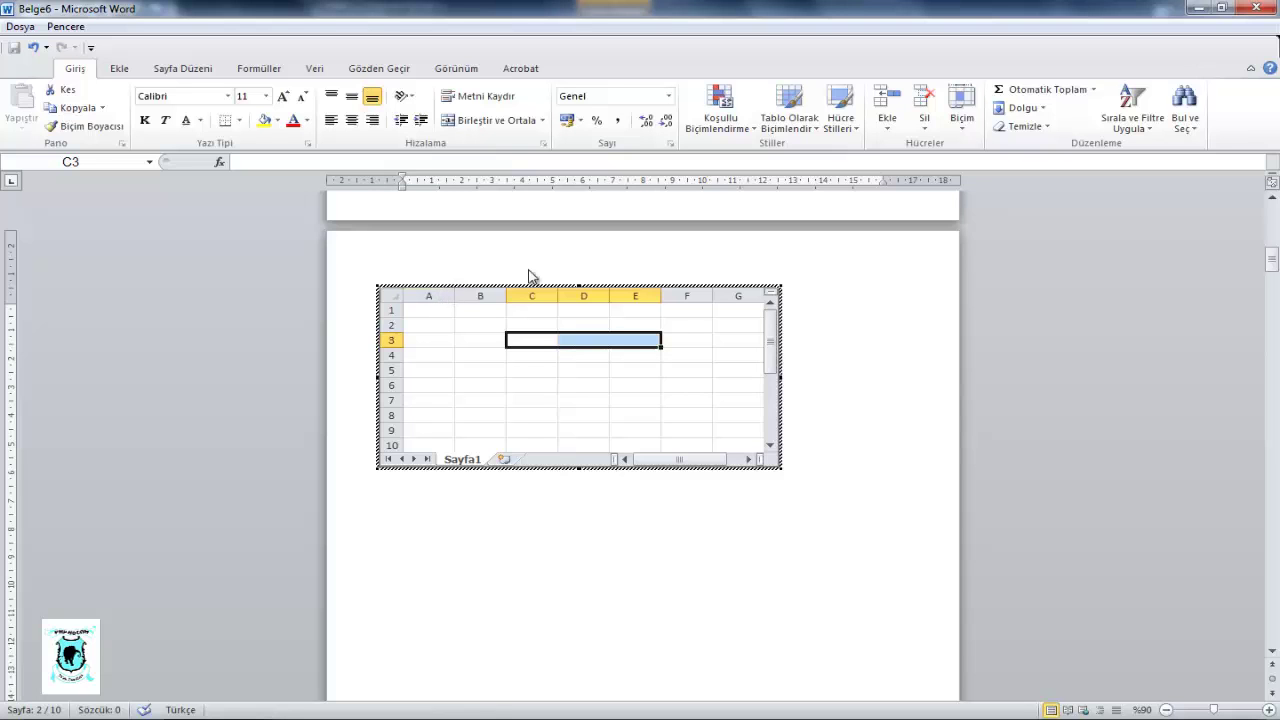
left_click_drag(529, 275, 543, 351)
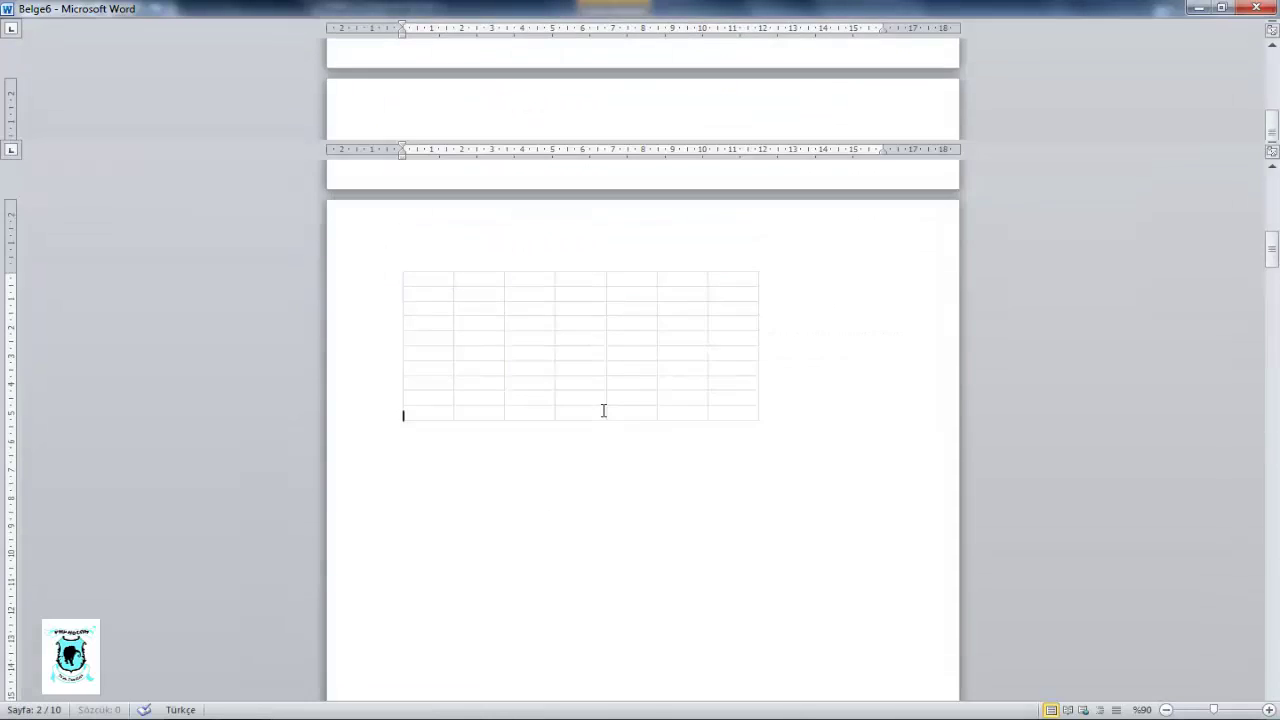
- Edit the sheet in place, selecting cells A5, A2 and A1, then return to the document
double_click(535, 385)
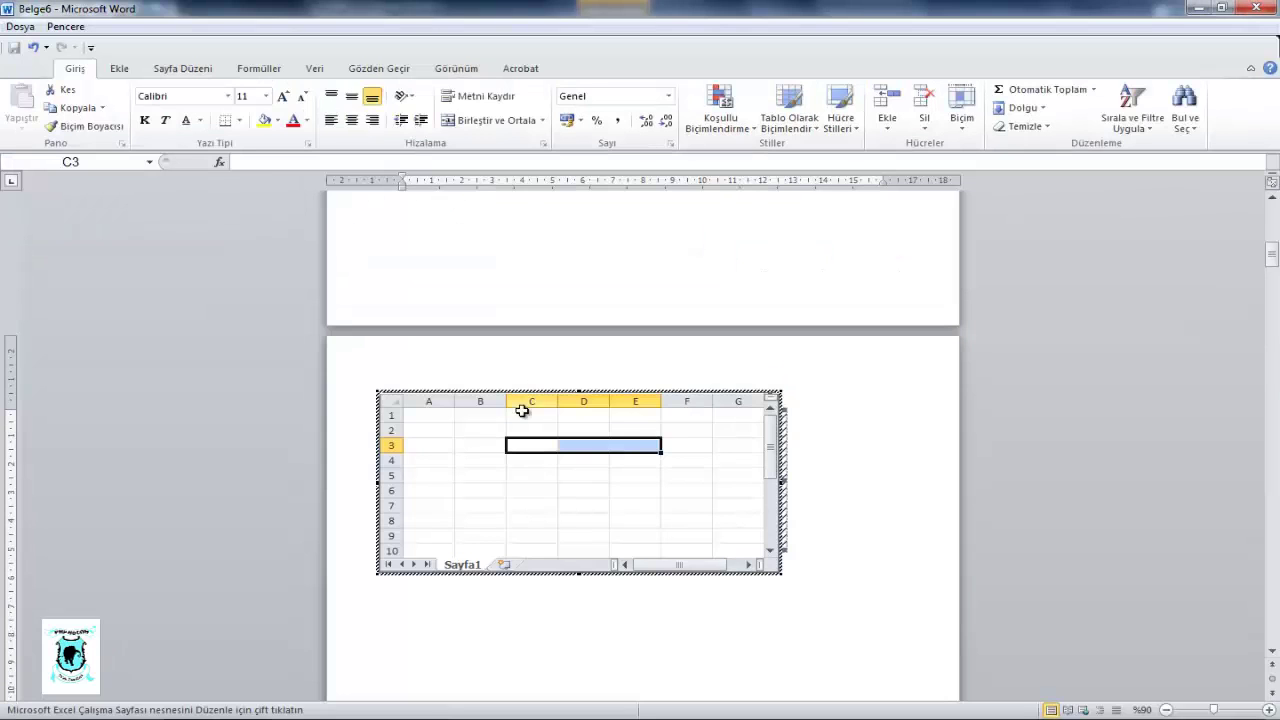
left_click(437, 427)
left_click(426, 412)
left_click(438, 471)
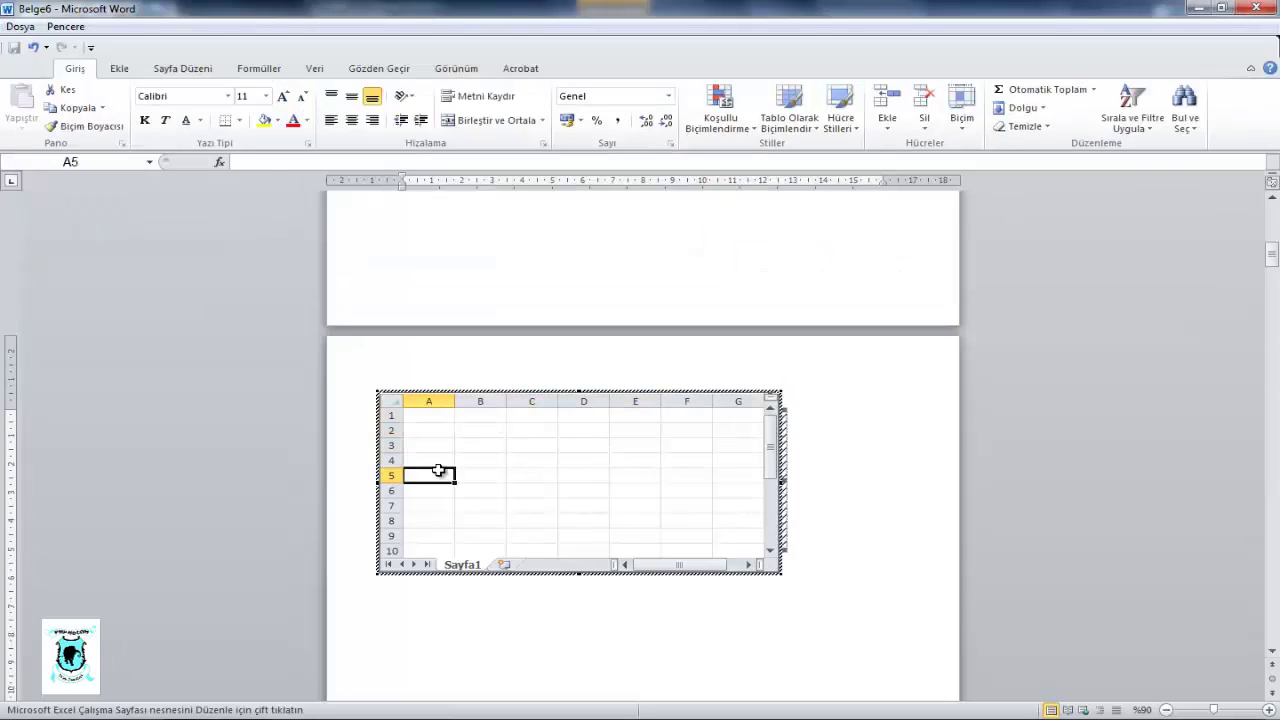
left_click(437, 430)
left_click(438, 412)
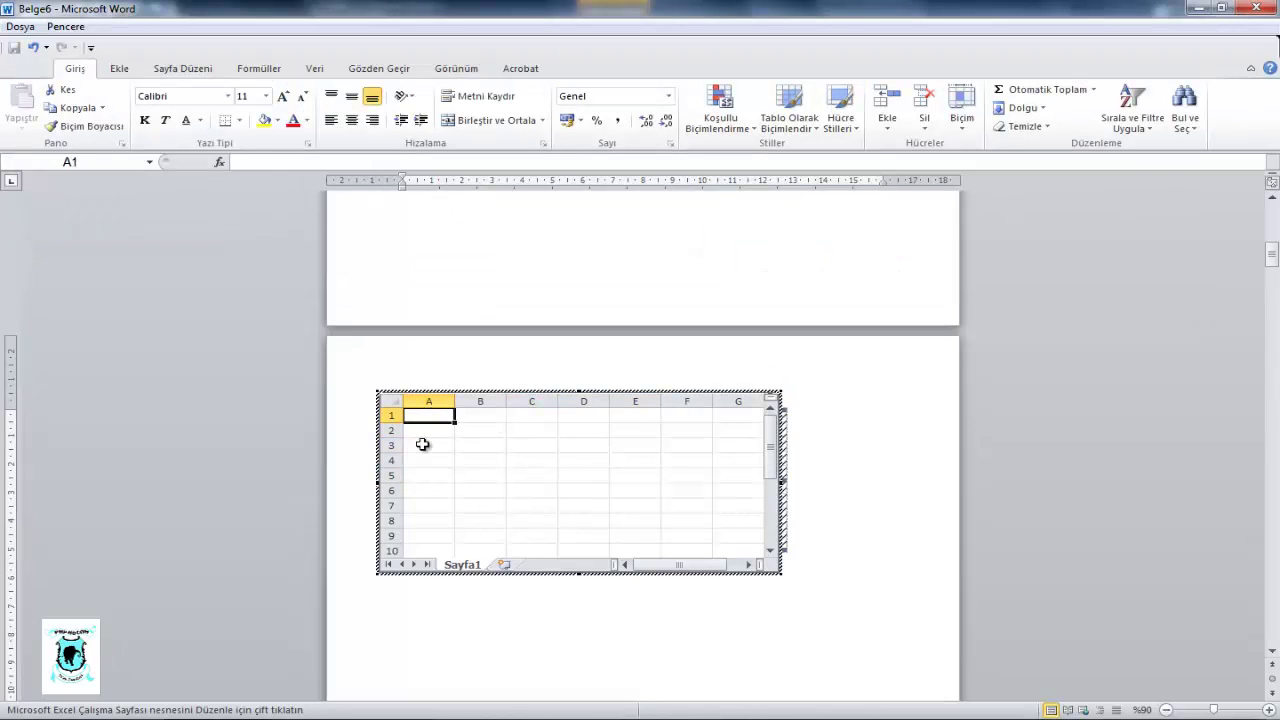
left_click(798, 478)
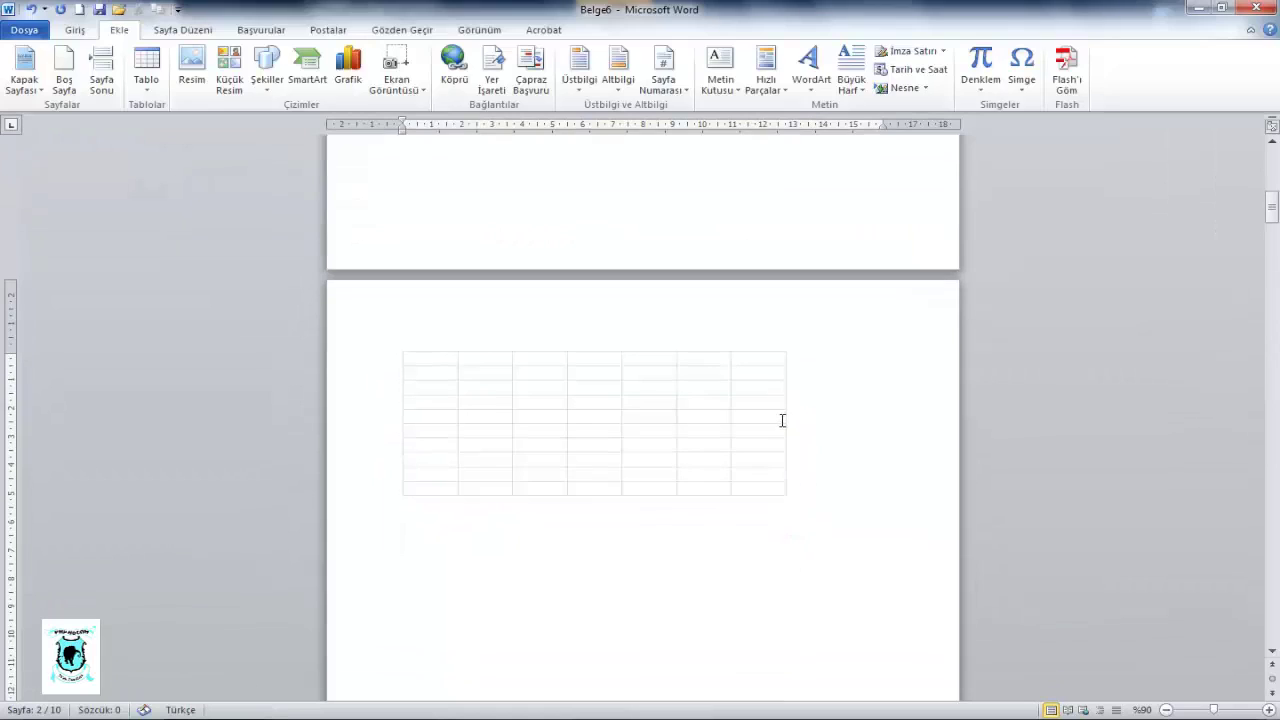
scroll(700, 370, "up", 3)
scroll(608, 303, "up", 3)
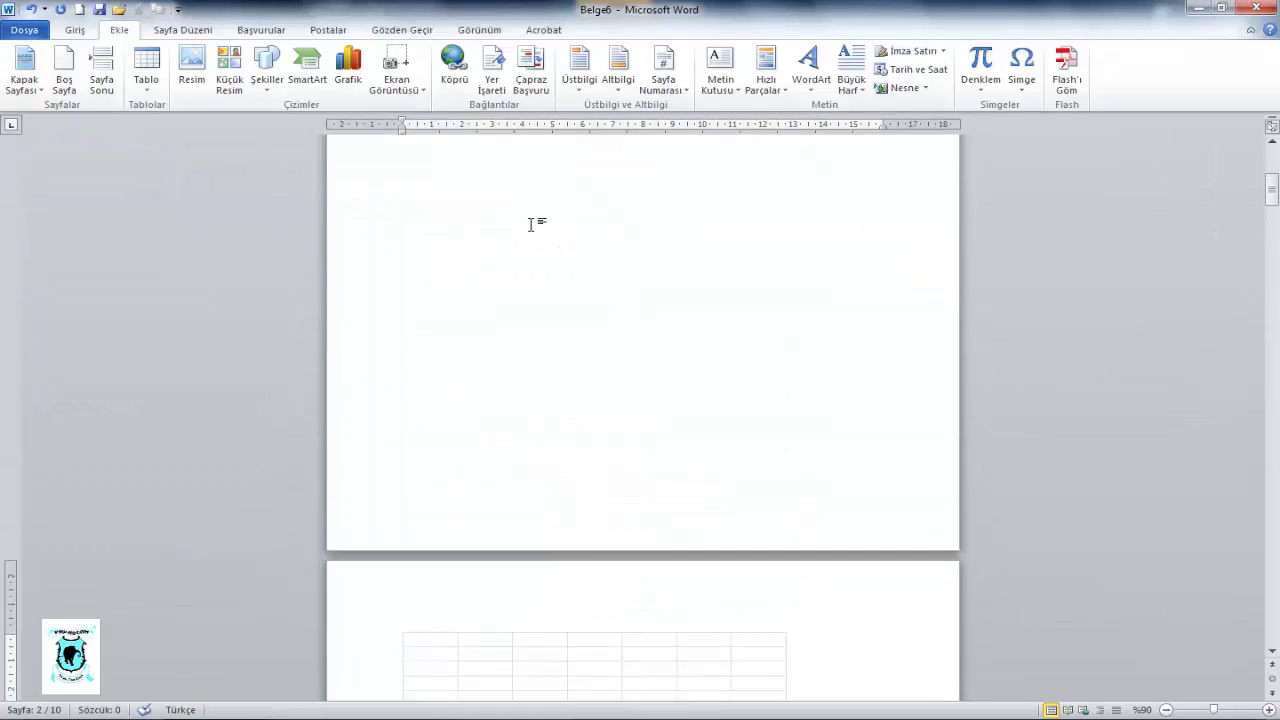
scroll(528, 220, "up", 5)
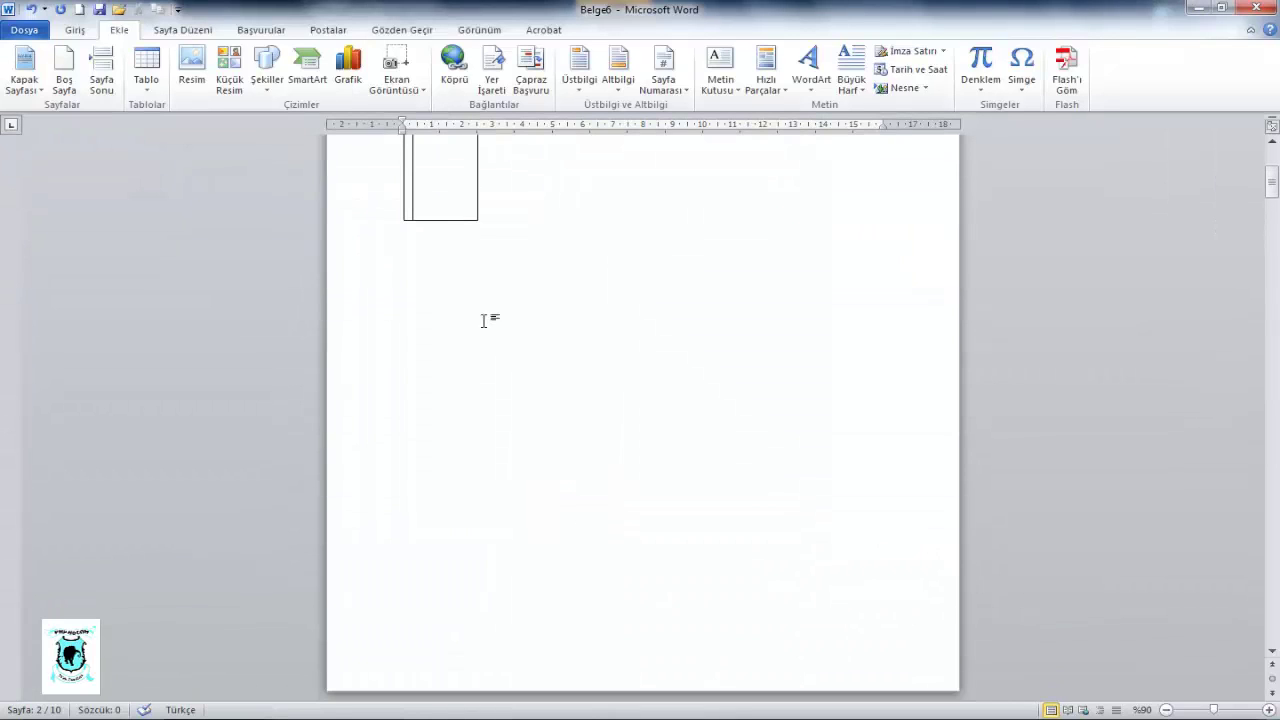
- Browse the Hızlı Tablolar gallery, including Alt Başlıklı, Çift Tablo, Matris and Takvim designs
left_click(158, 90)
mouse_move(190, 328)
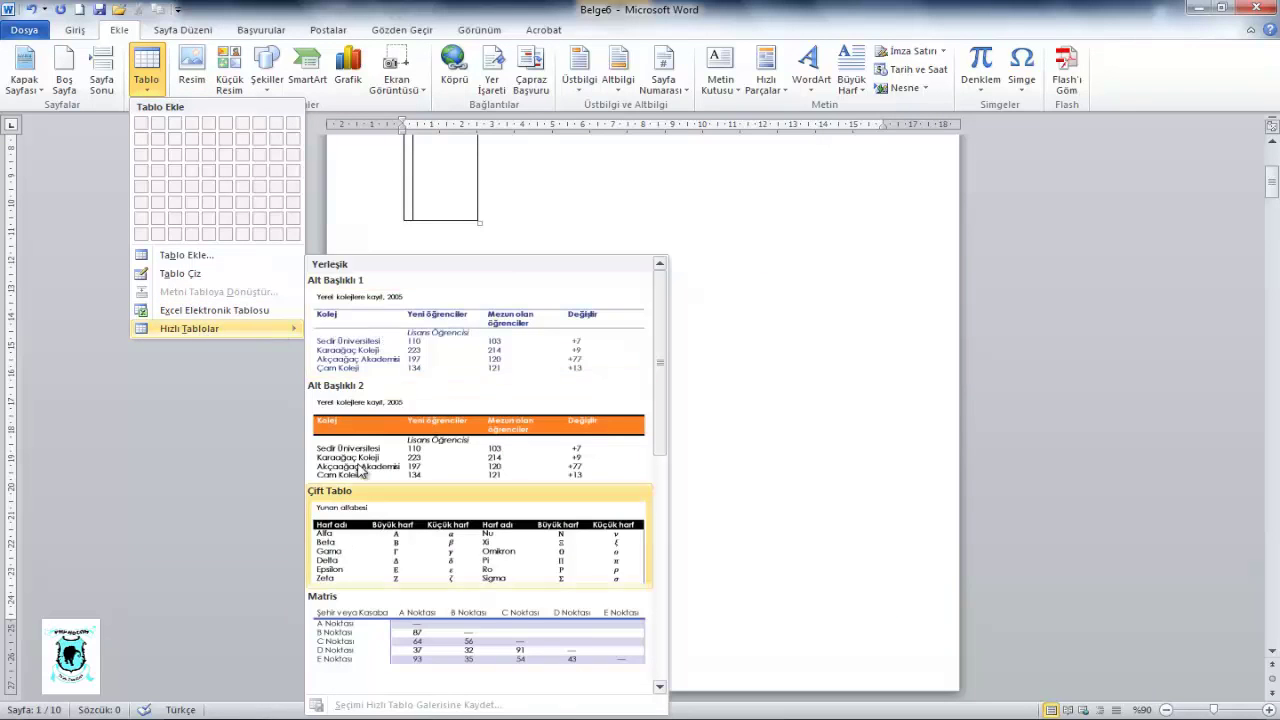
scroll(380, 362, "down", 3)
scroll(388, 385, "down", 5)
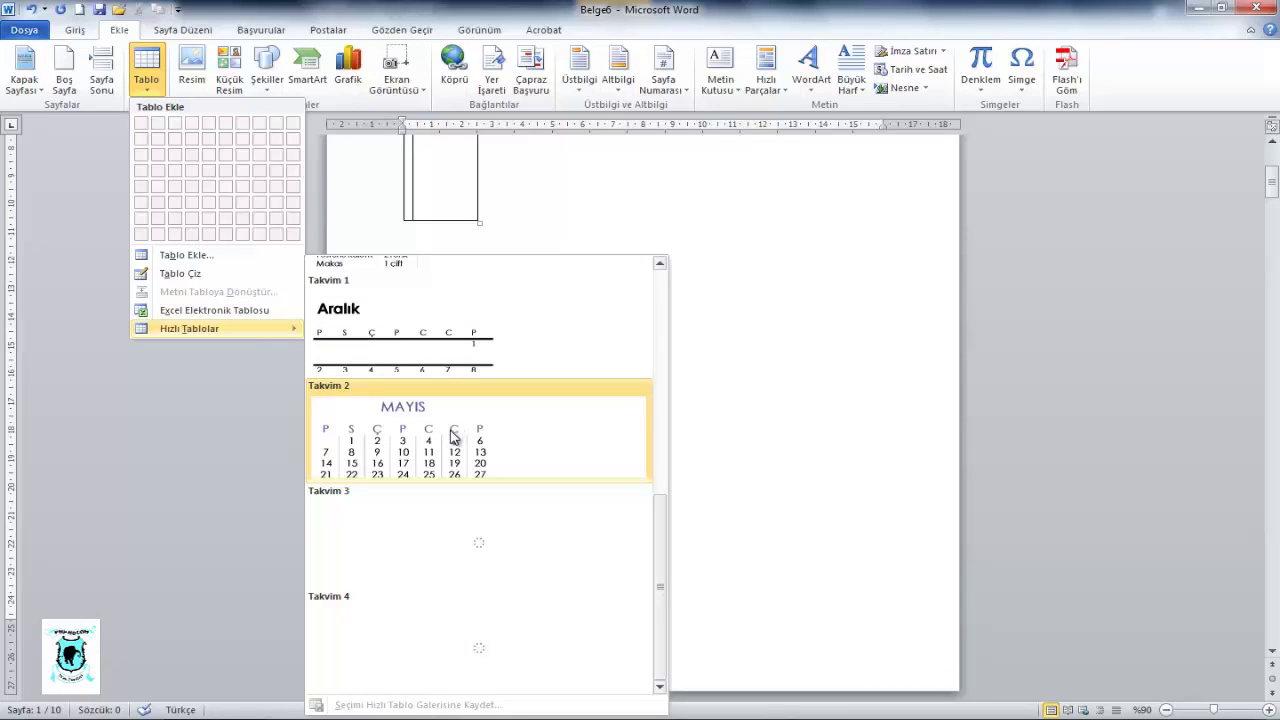
scroll(645, 522, "up", 5)
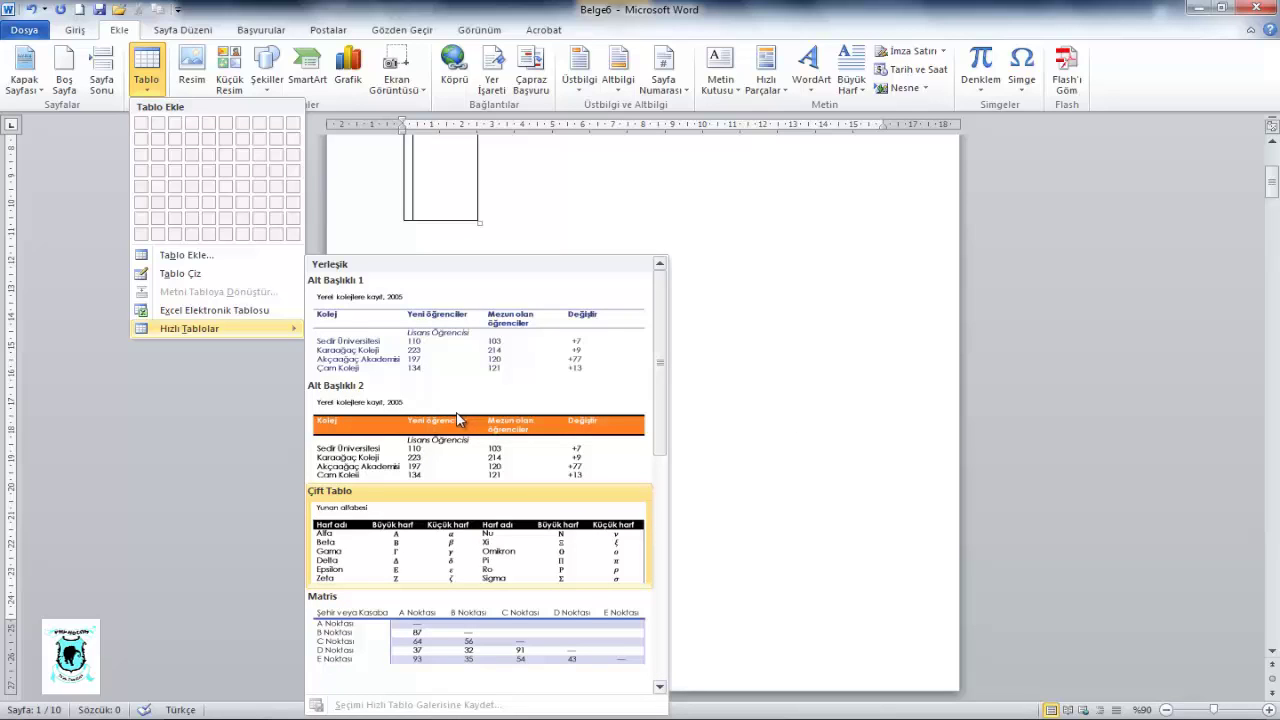
- Insert the Alt Başlıklı 2 quick table, changing Kolej to 555 and 110 to 888
left_click(455, 472)
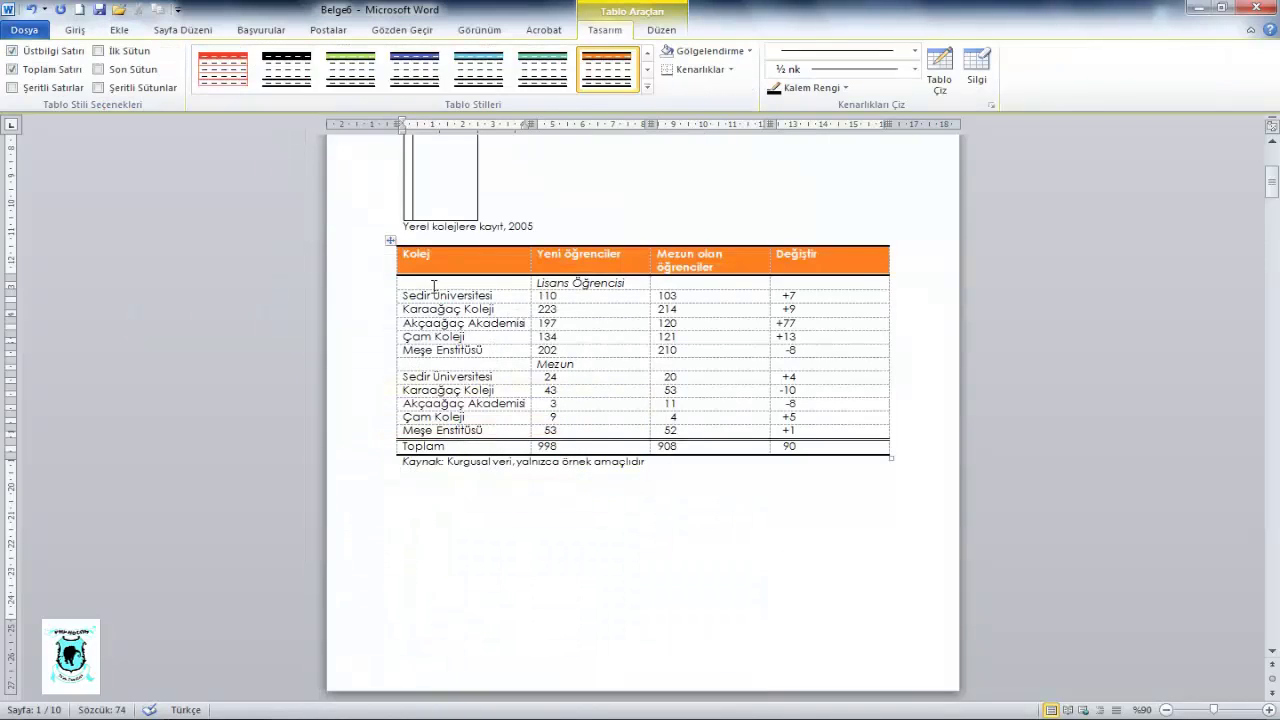
double_click(422, 254)
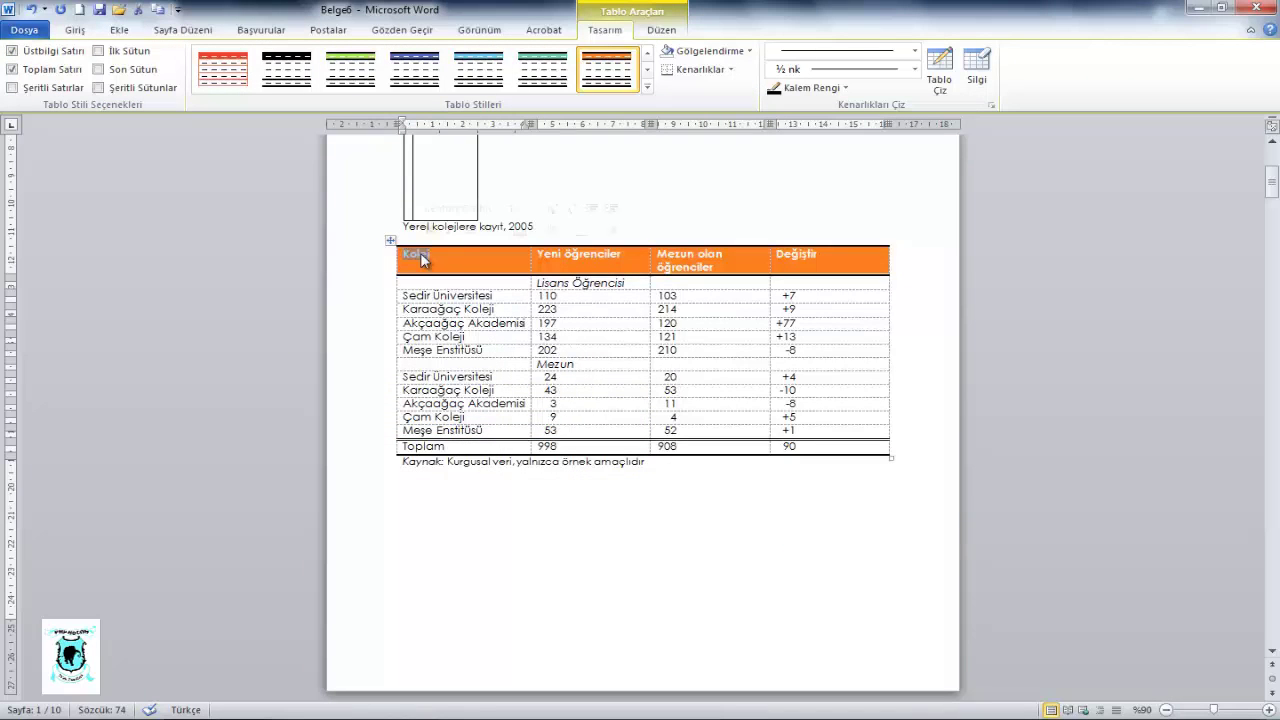
type("555")
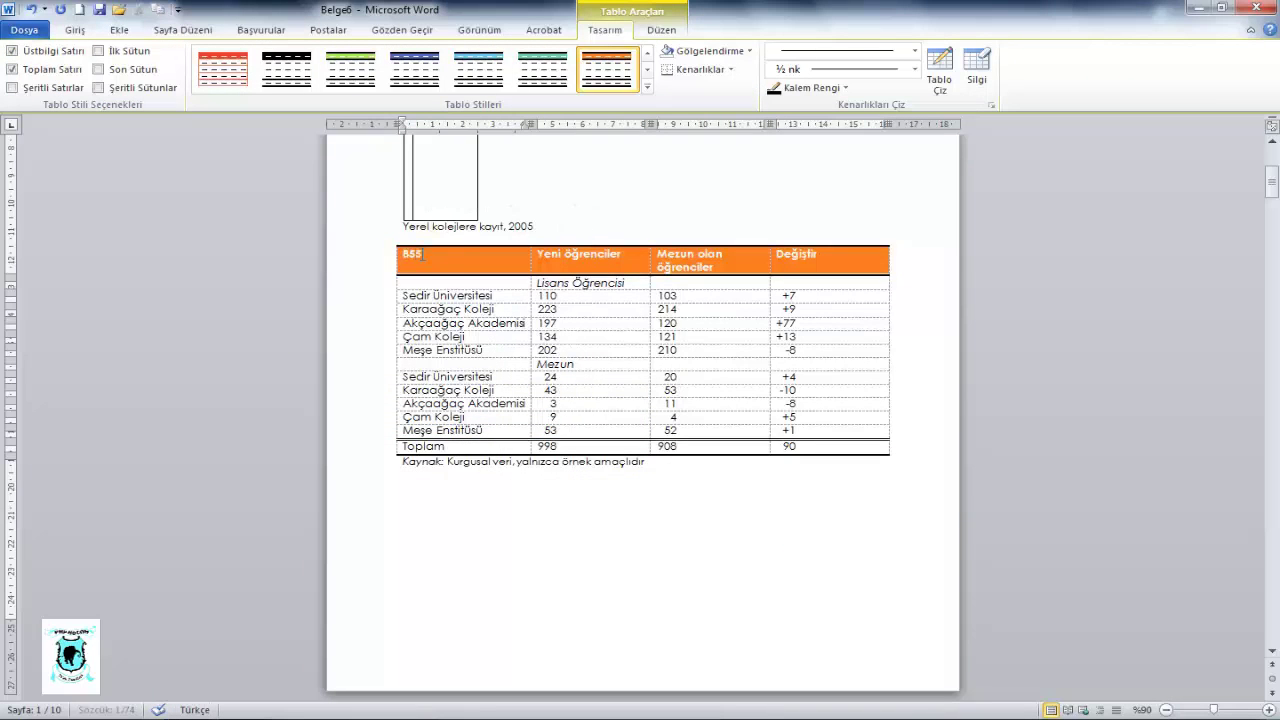
double_click(547, 296)
type("888")
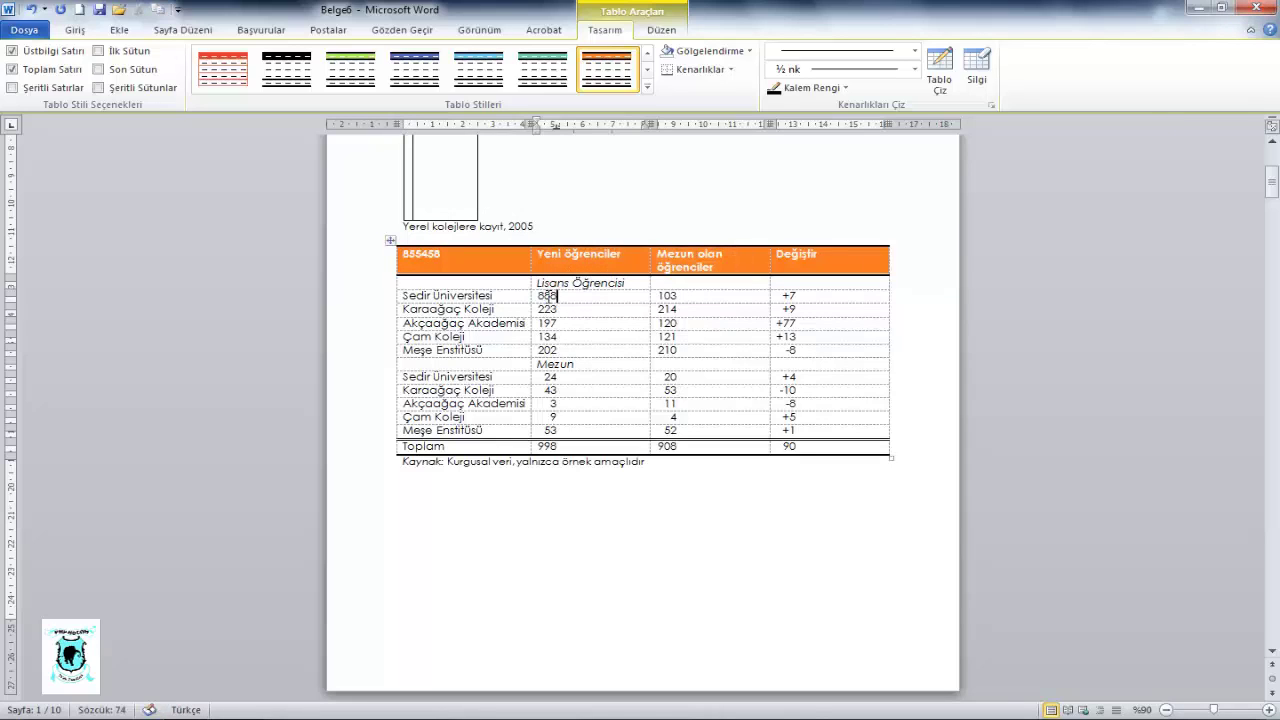
- Clear the quick table's text and delete the narrow tall table and the small empty table
left_click(391, 240)
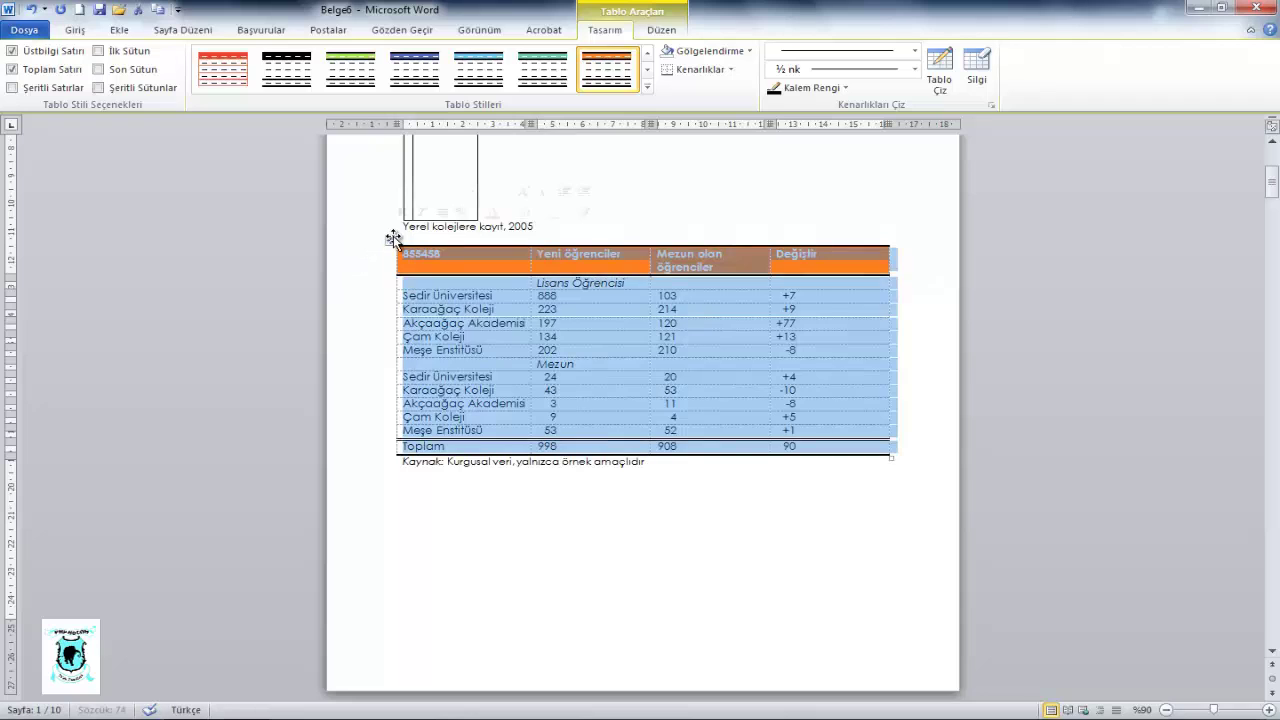
key("Delete")
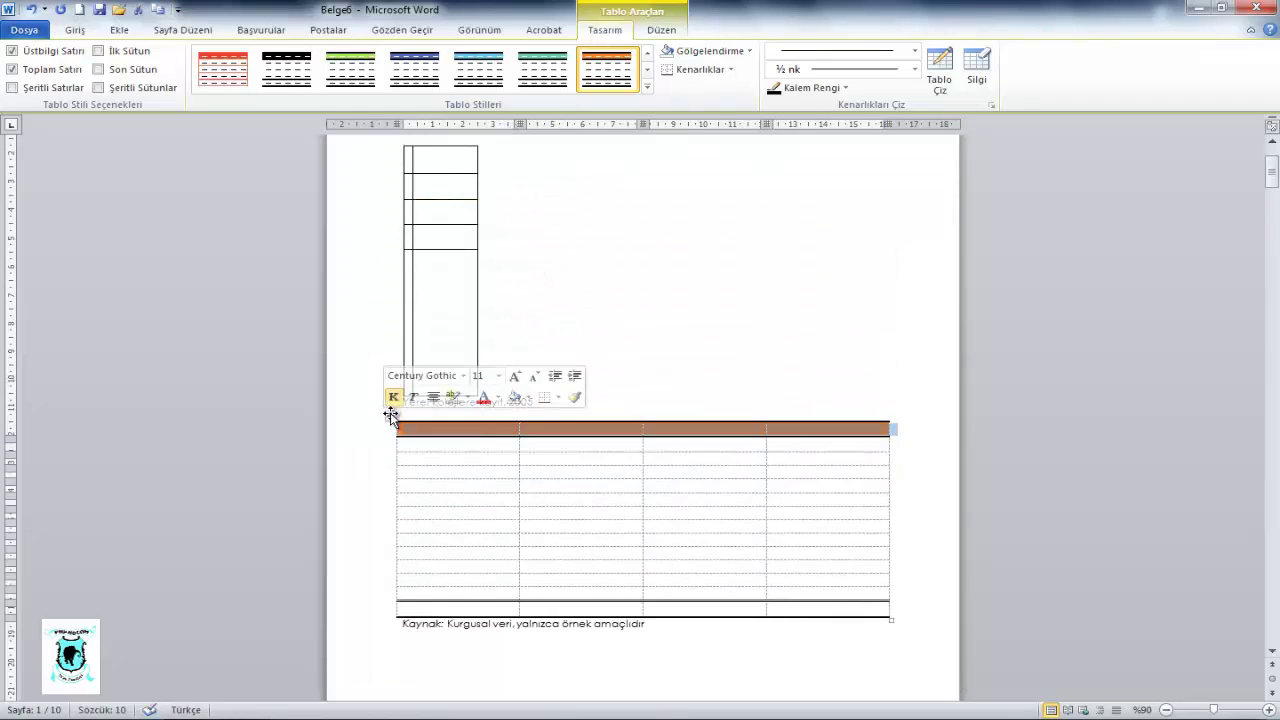
left_click(390, 416)
scroll(386, 377, "up", 3)
left_click(407, 269)
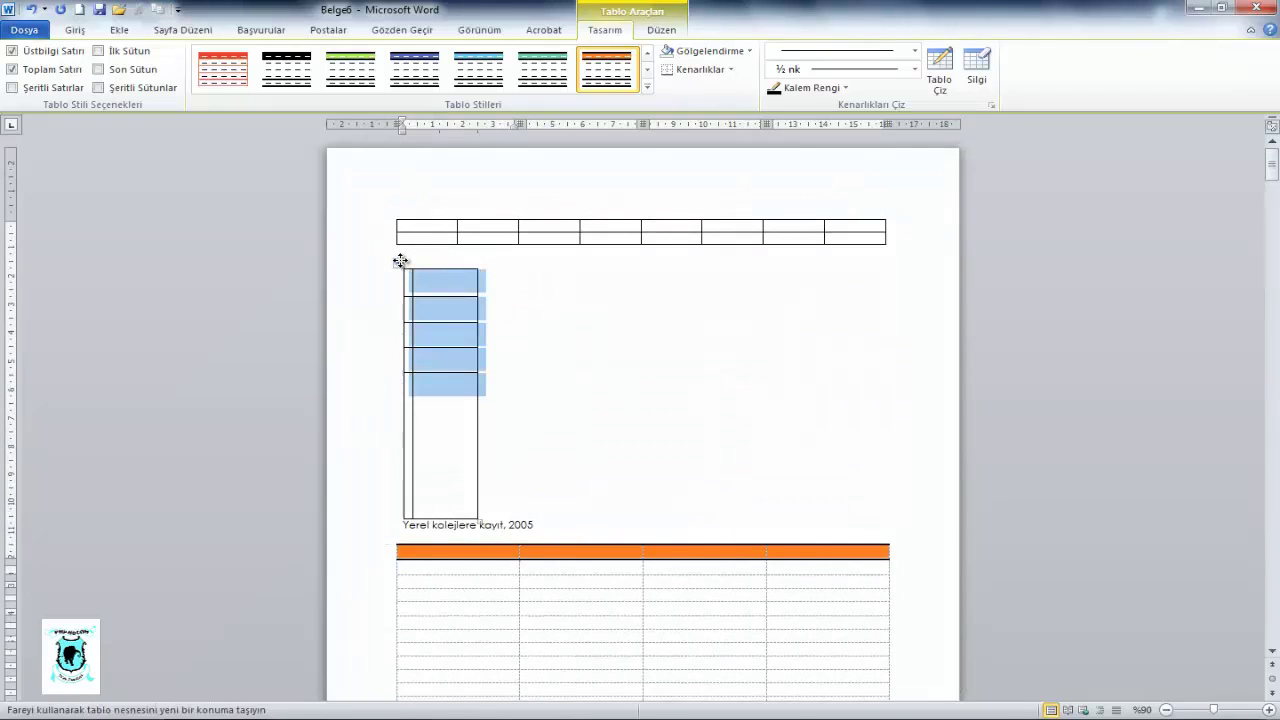
key("BackSpace")
left_click(391, 213)
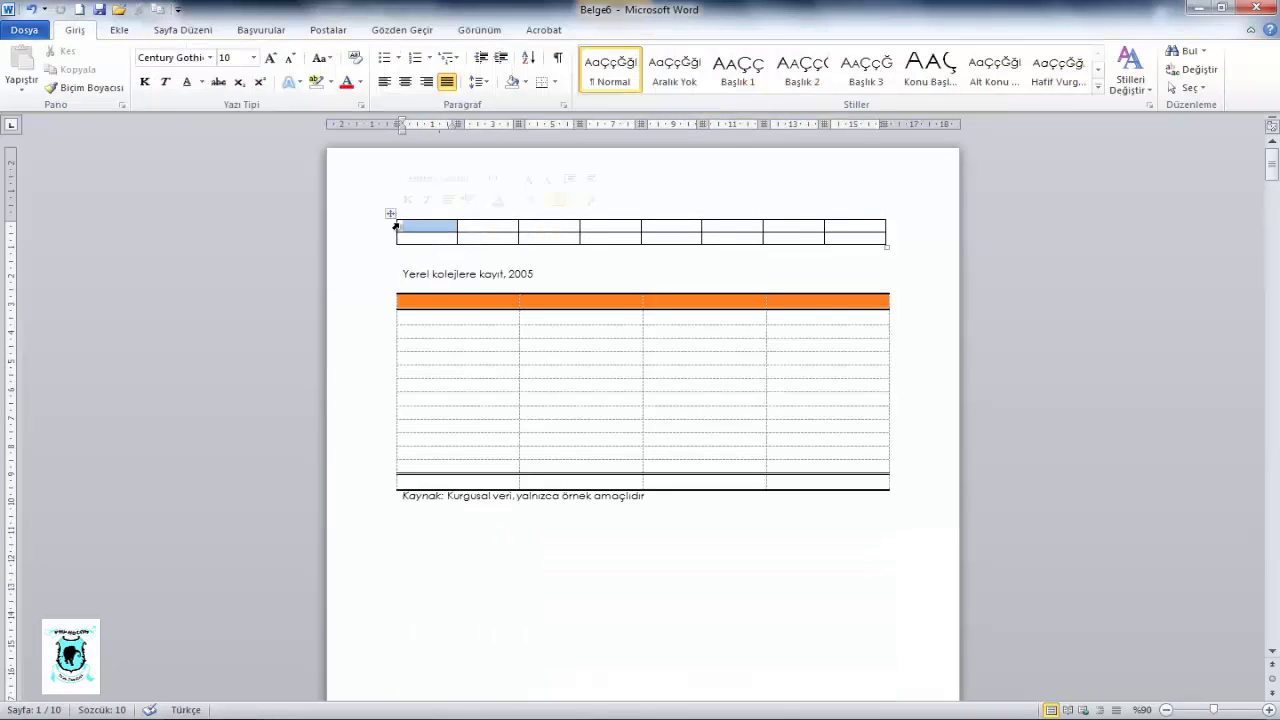
key("BackSpace")
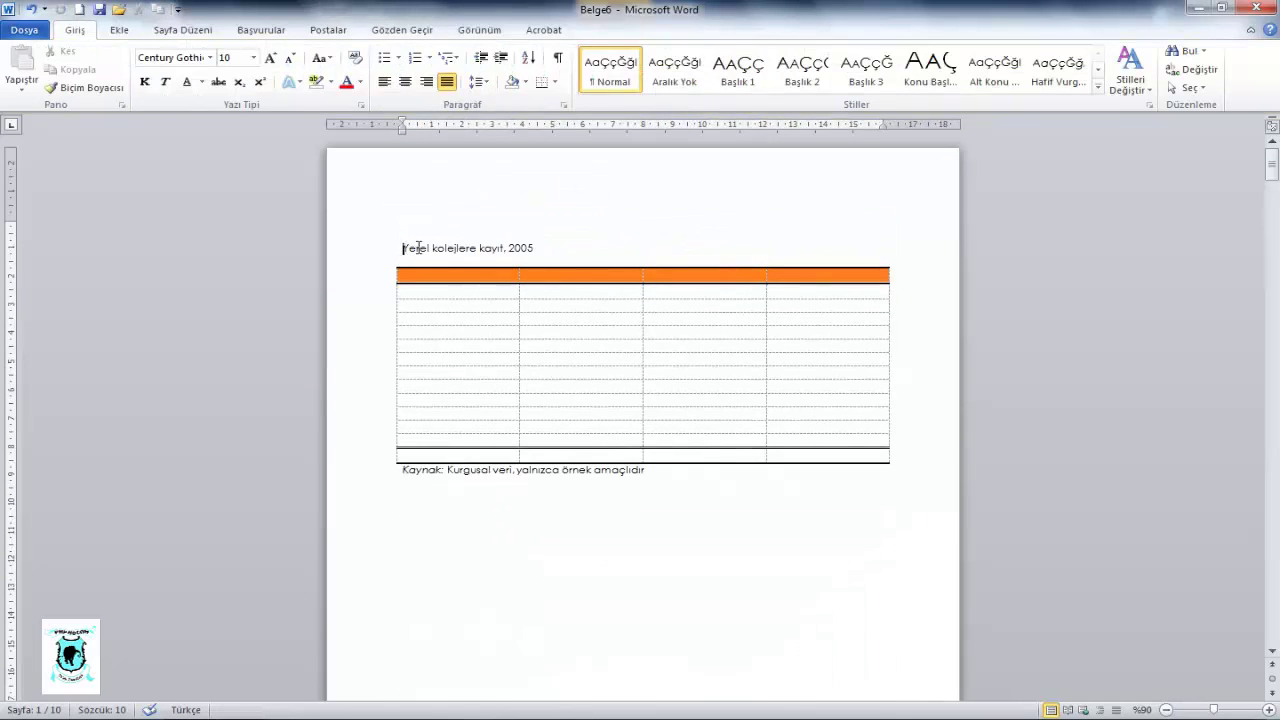
- Delete the caption line, the orange table and the pasted worksheet object
left_click_drag(418, 247, 563, 246)
key("BackSpace")
left_click(390, 263)
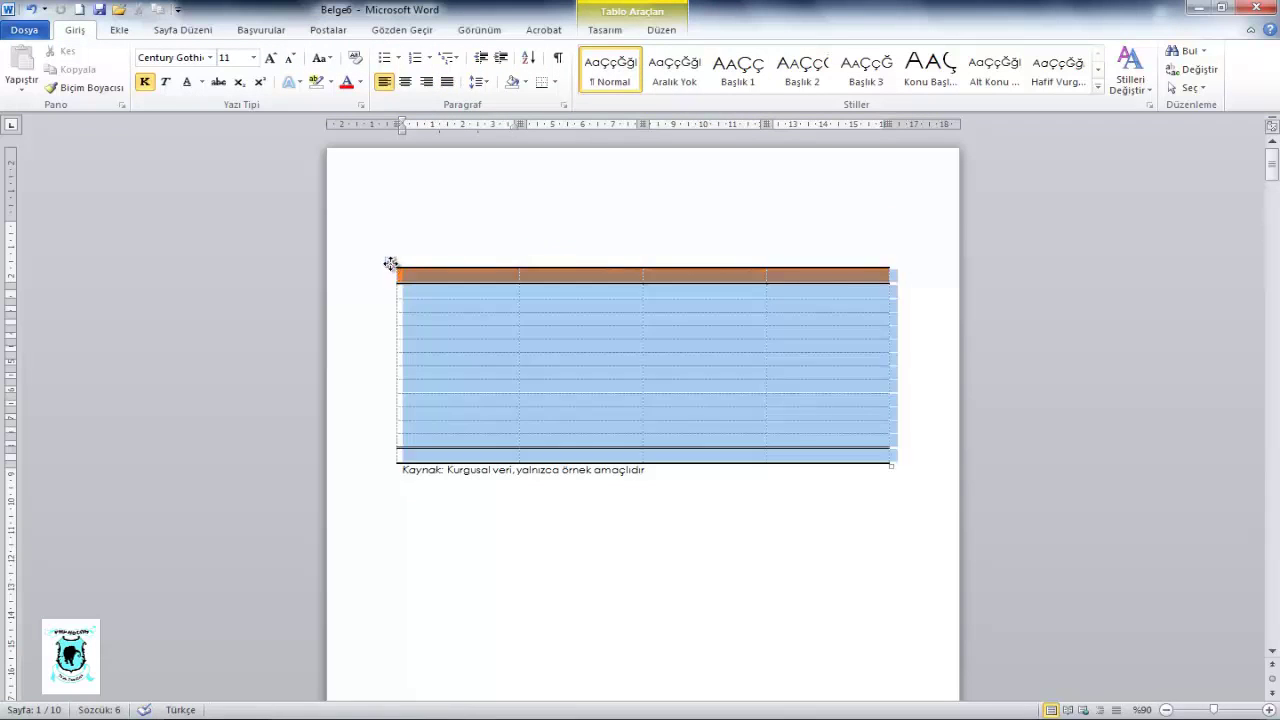
key("BackSpace")
key("ctrl+a")
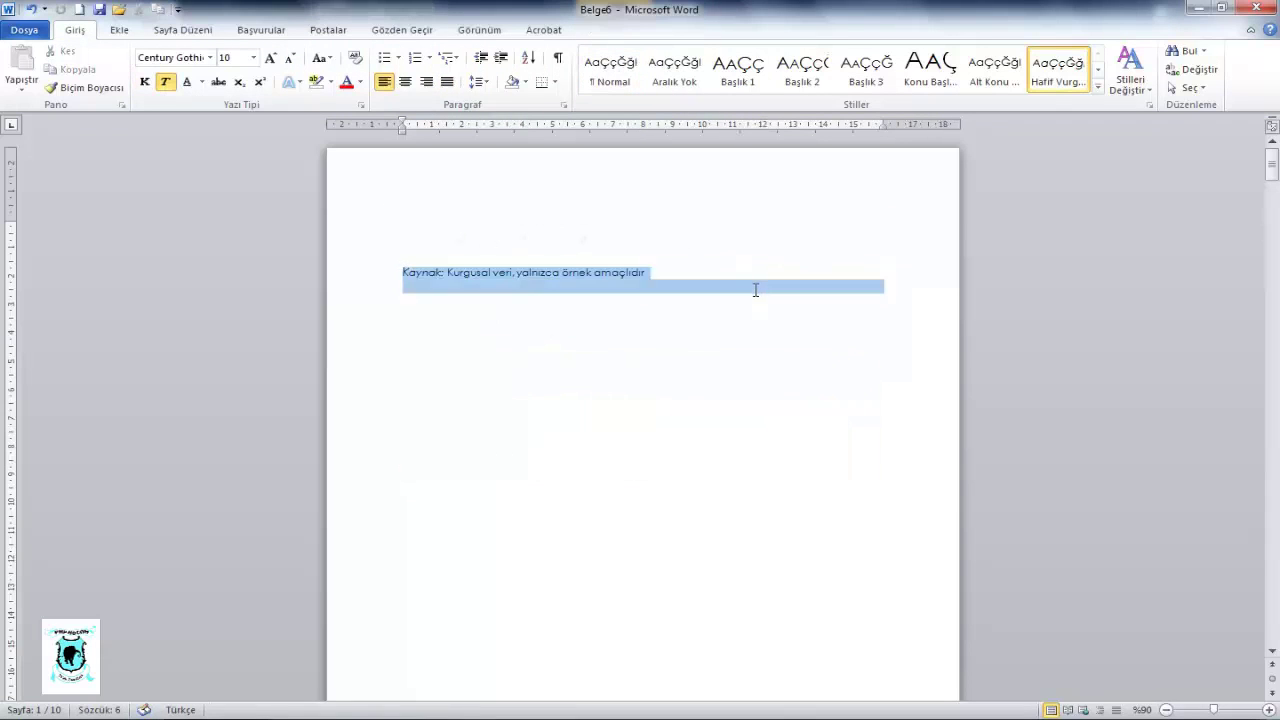
key("ctrl+v")
left_click(457, 283)
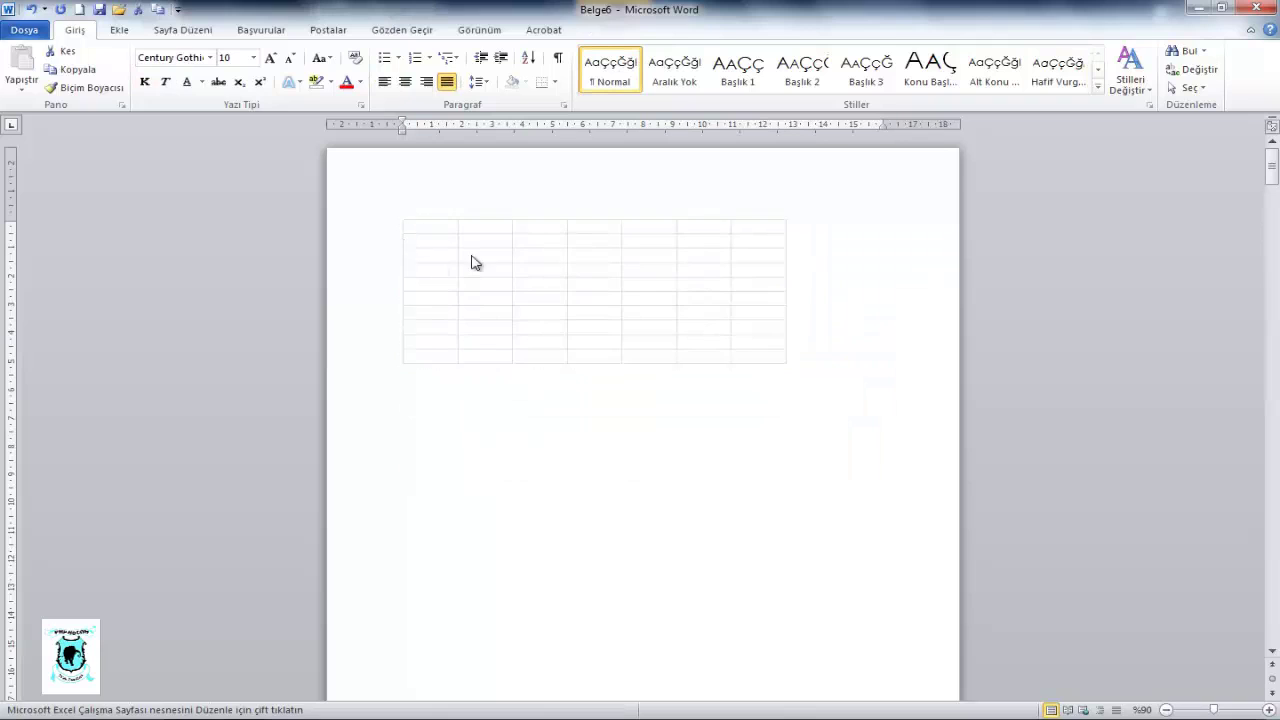
key("BackSpace")
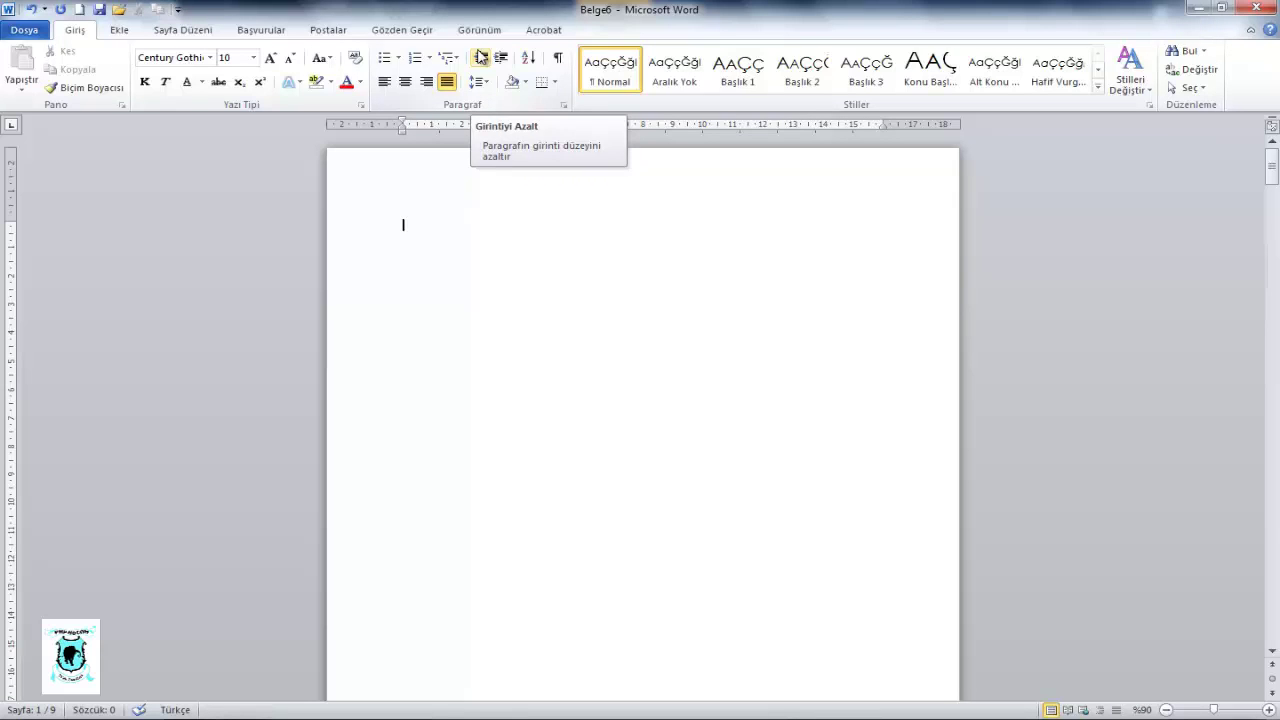
- Insert a 1x1 table at the top of the empty page and place the caret in its cell
left_click(122, 30)
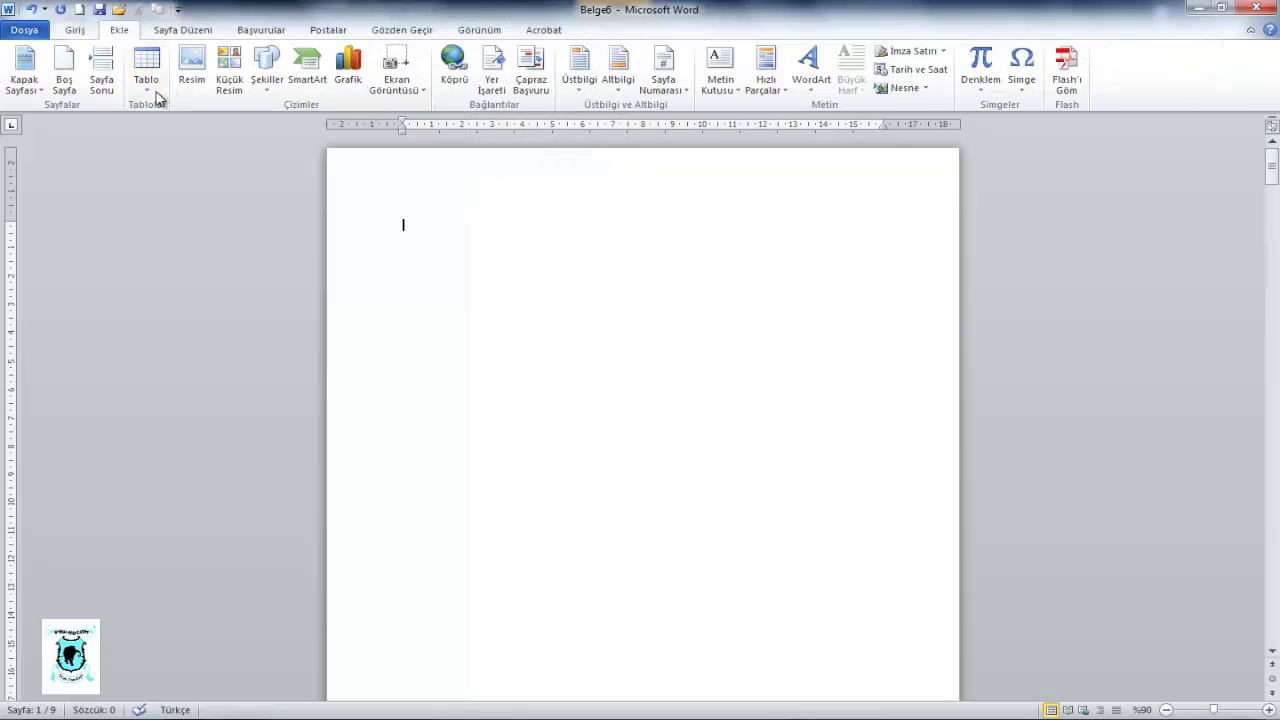
left_click(152, 88)
left_click(140, 126)
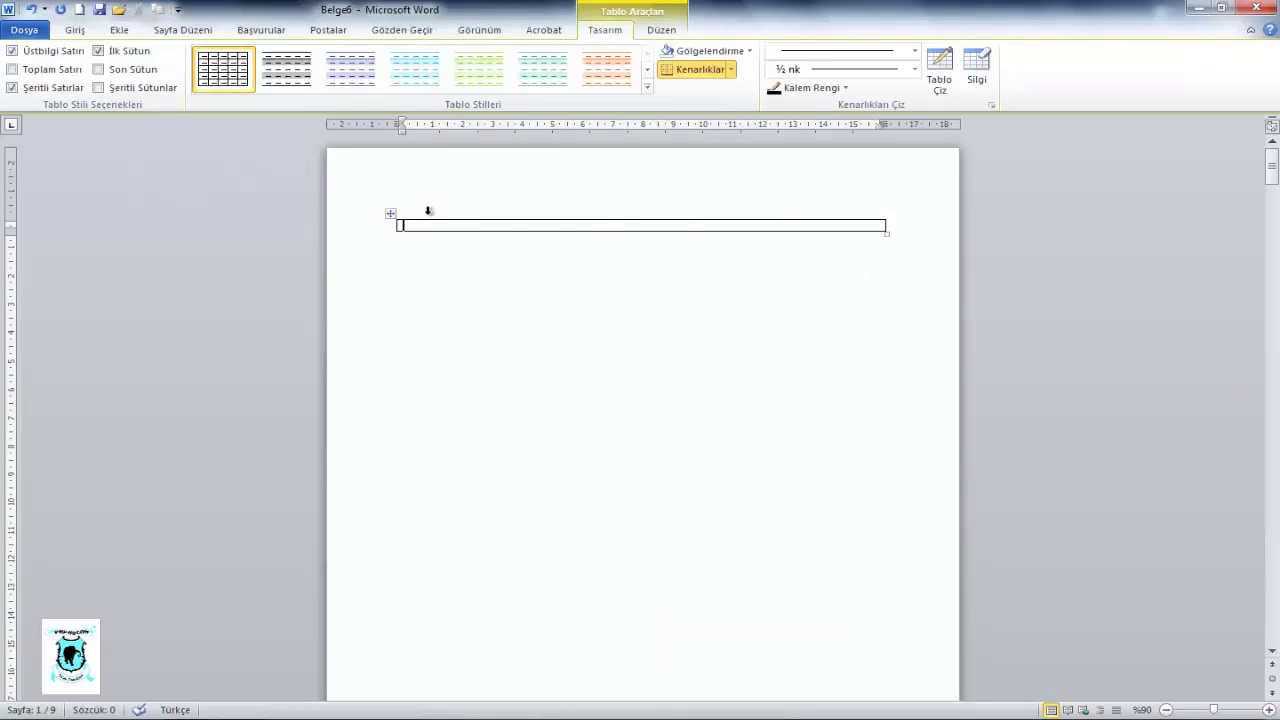
left_click(482, 262)
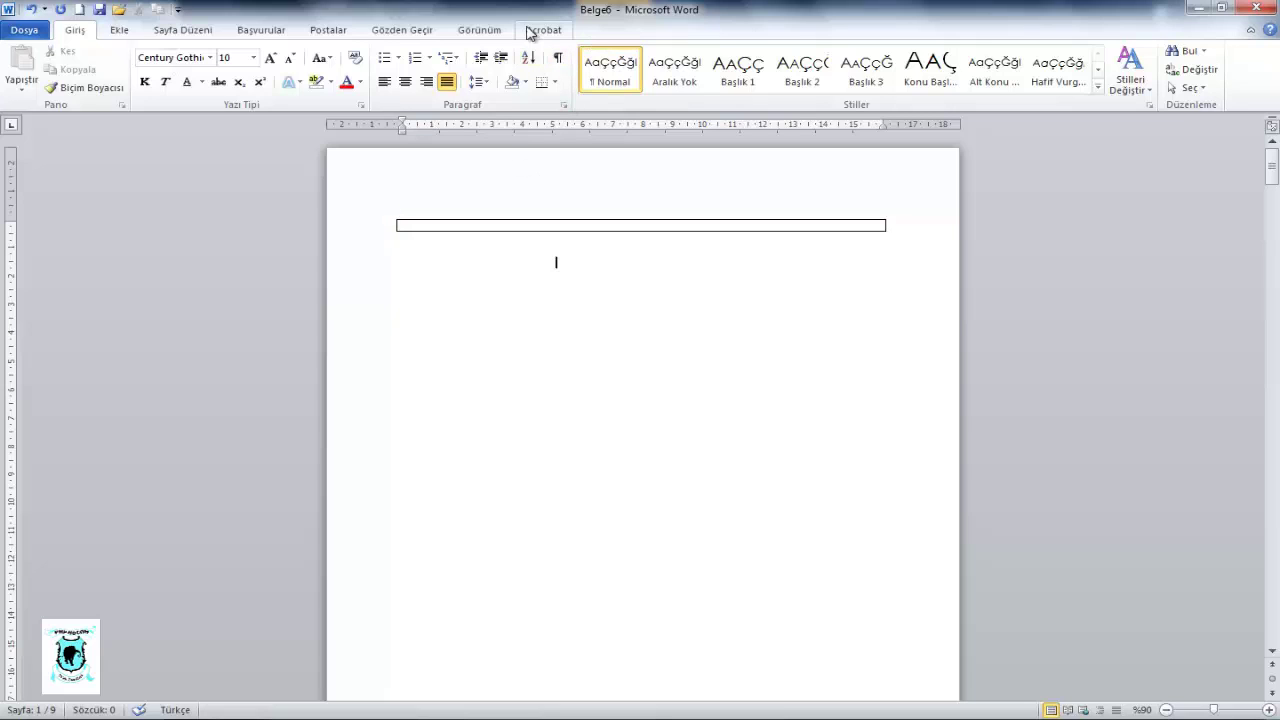
left_click(463, 224)
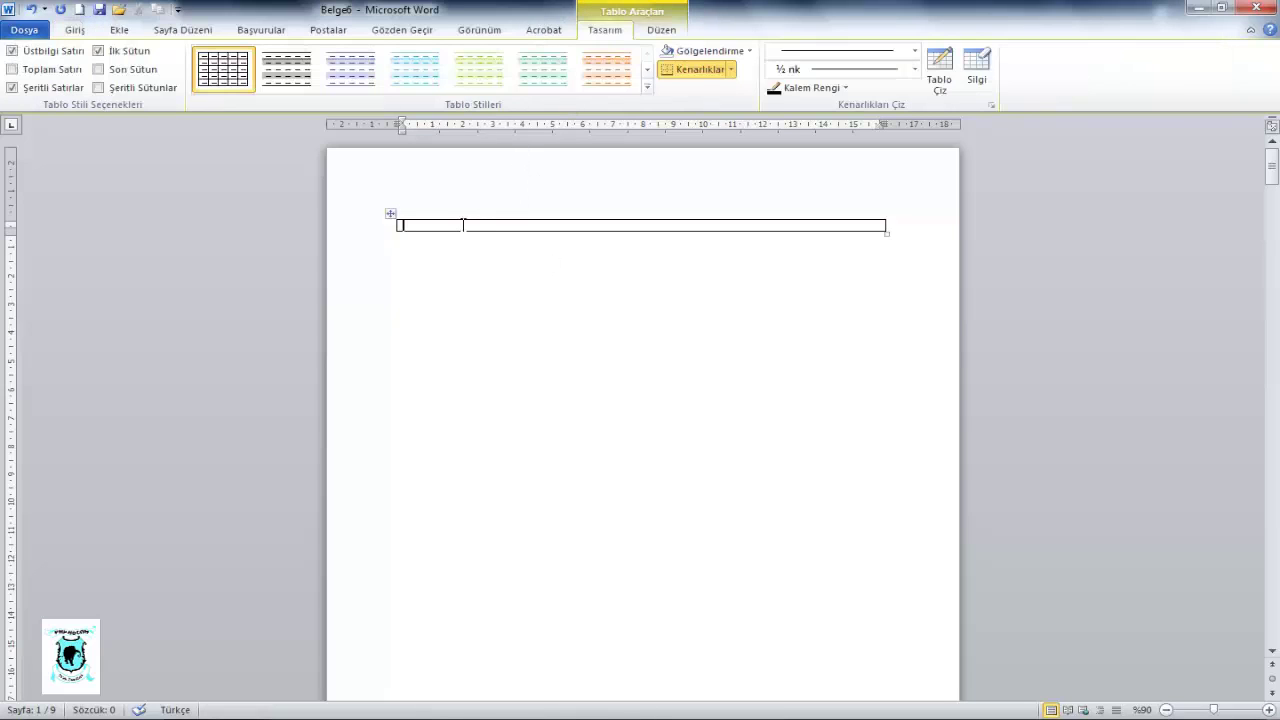
- On the Düzen tab, cancel the insert-cells dialog, delete the table, then undo the deletion
left_click(648, 33)
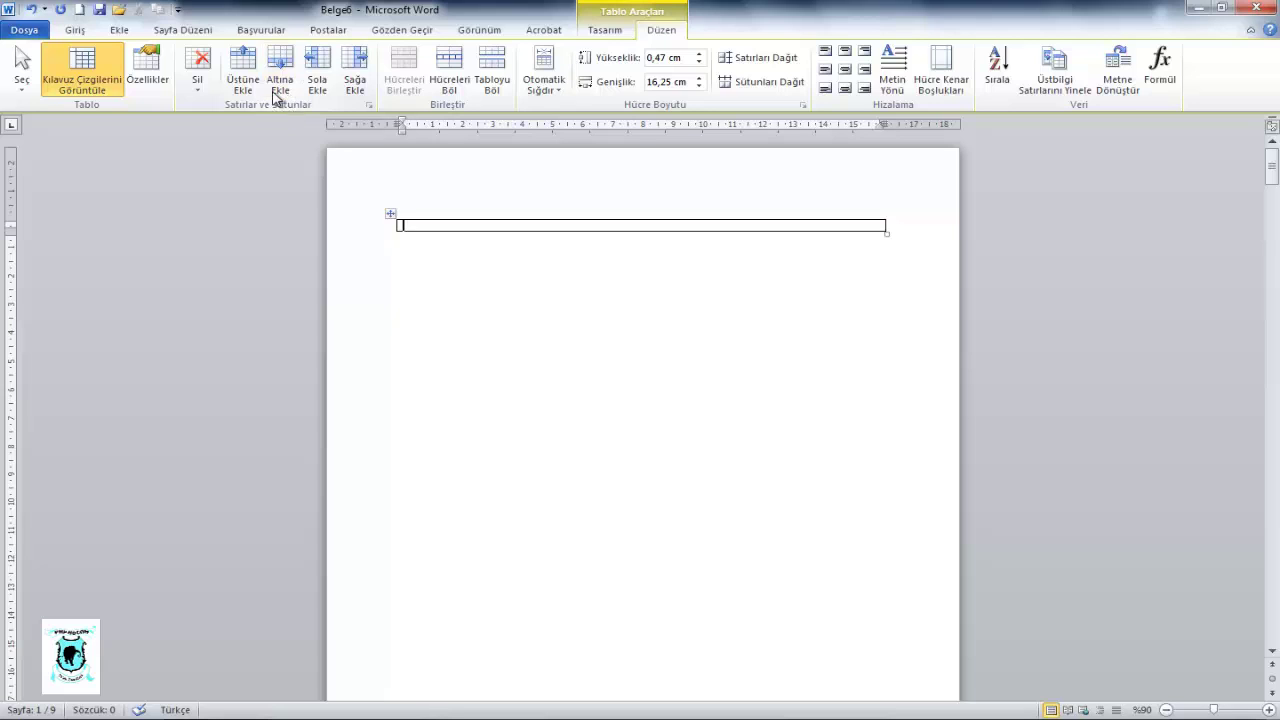
left_click(369, 105)
left_click(667, 390)
left_click(211, 78)
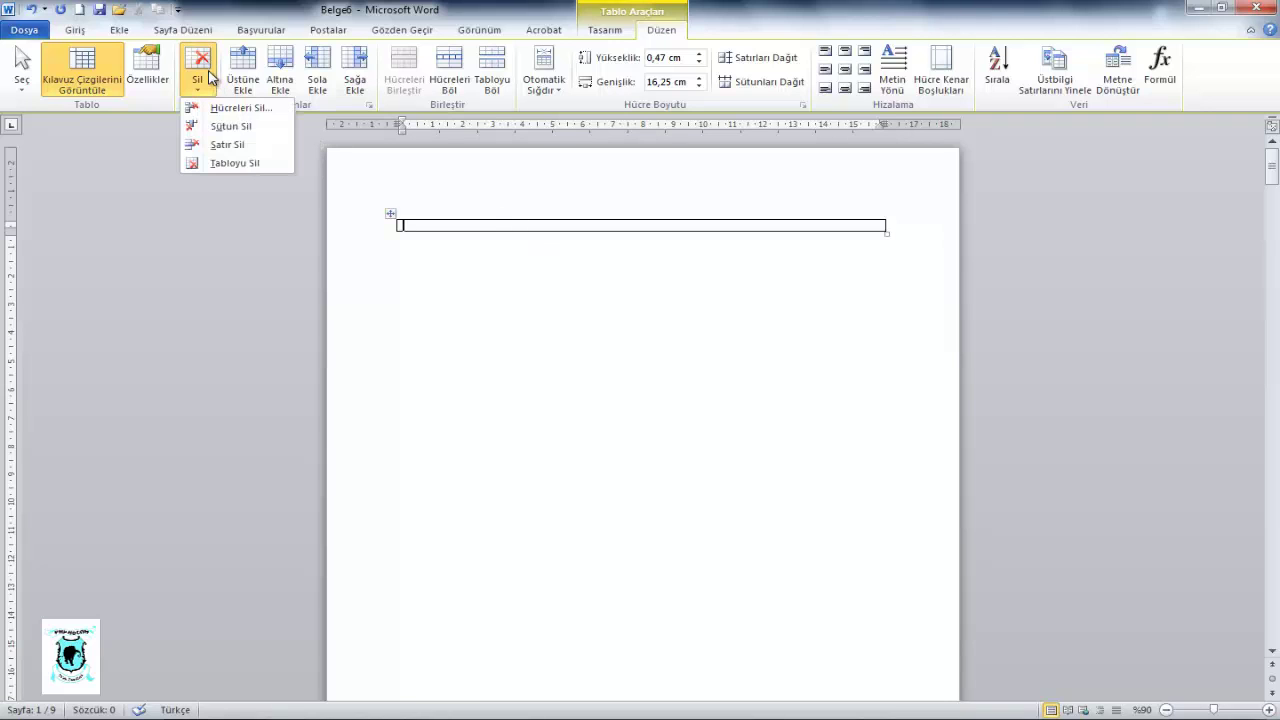
left_click(235, 163)
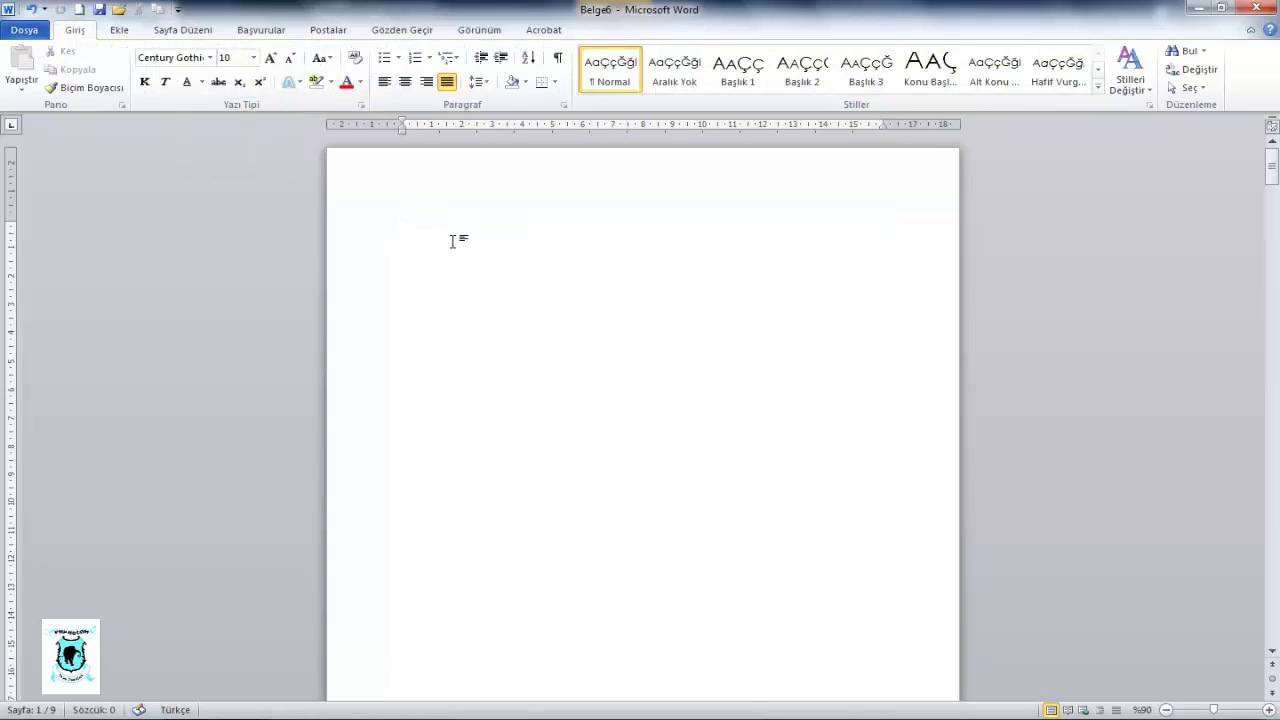
key("ctrl+z")
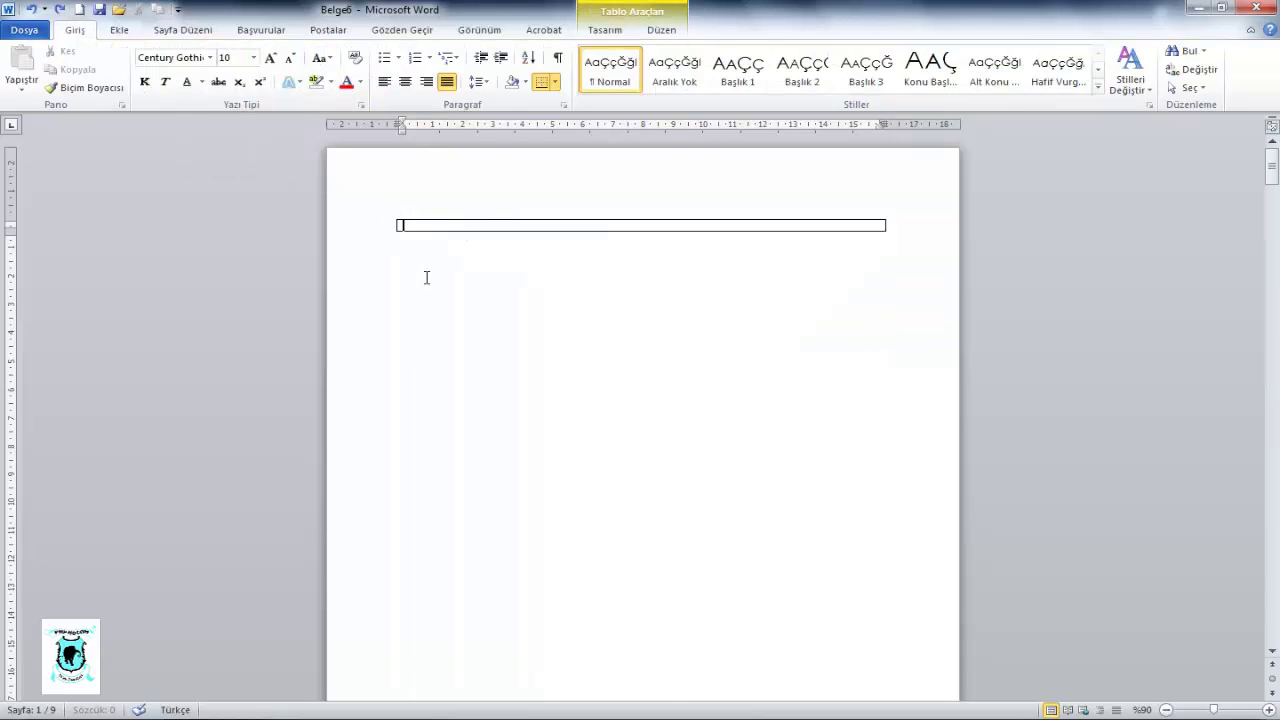
- Reopen the Sil dropdown and dismiss it without deleting anything
left_click(119, 29)
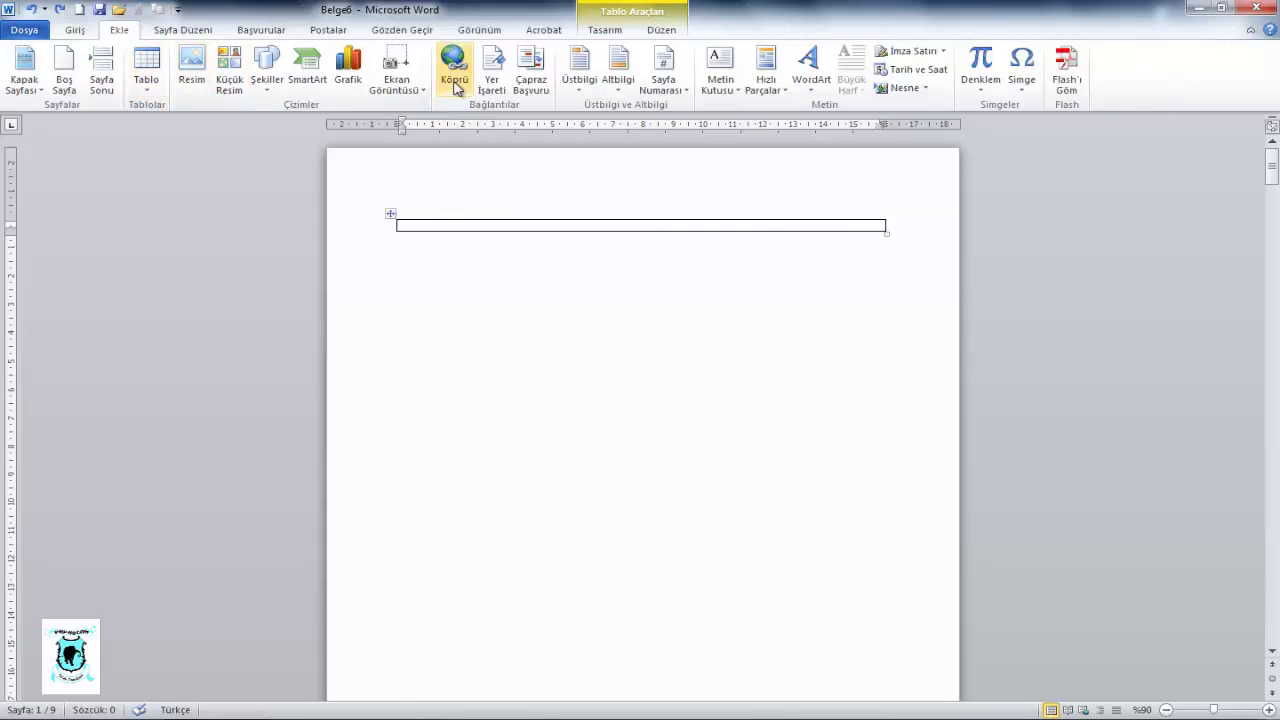
left_click(661, 30)
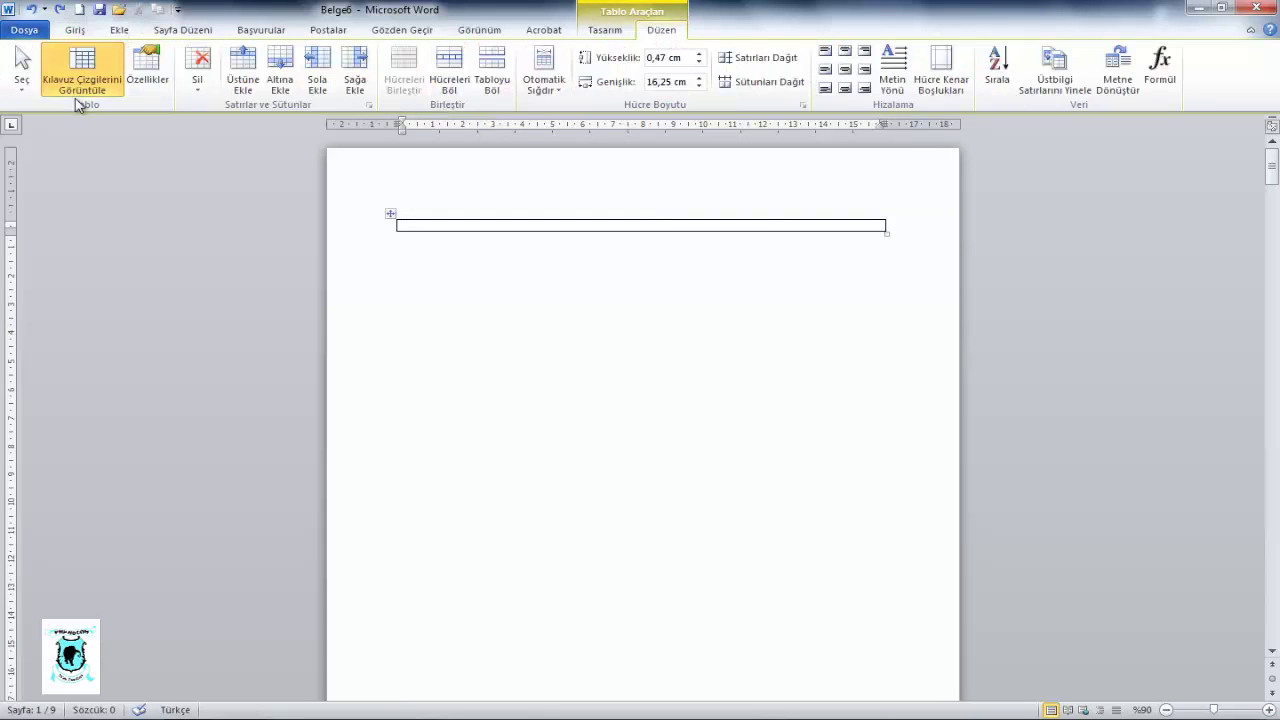
left_click(196, 92)
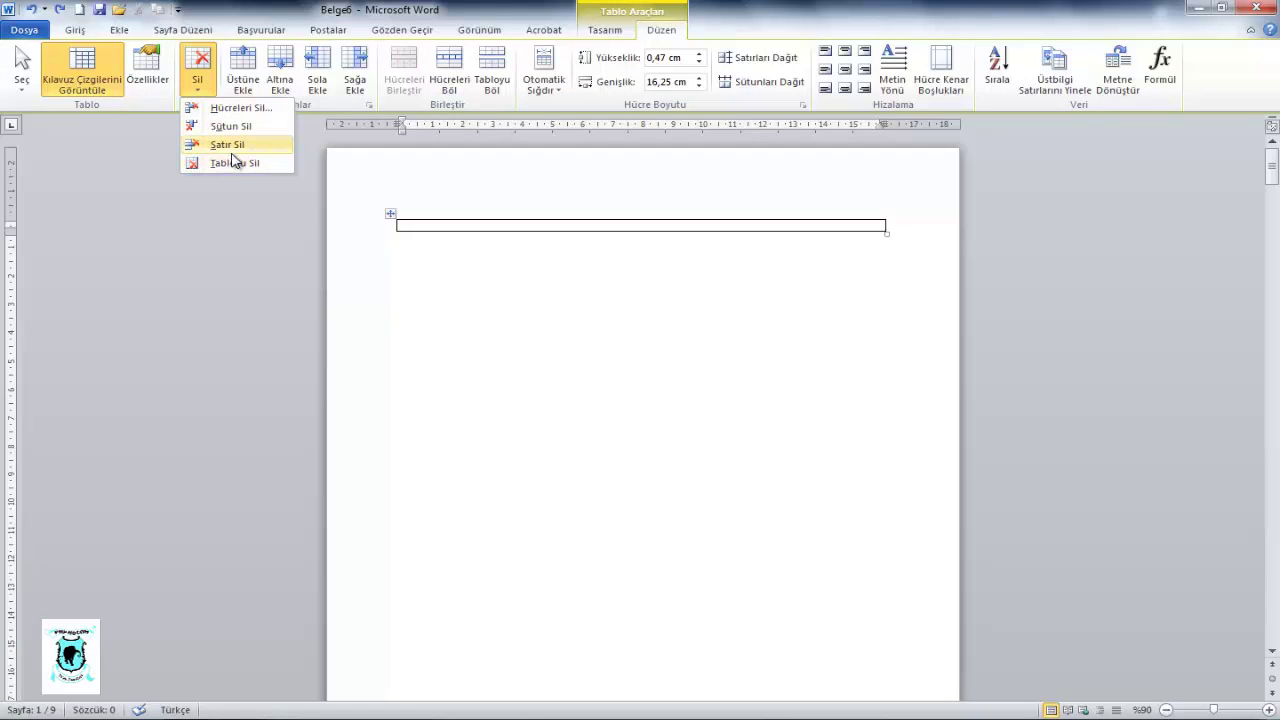
left_click(440, 207)
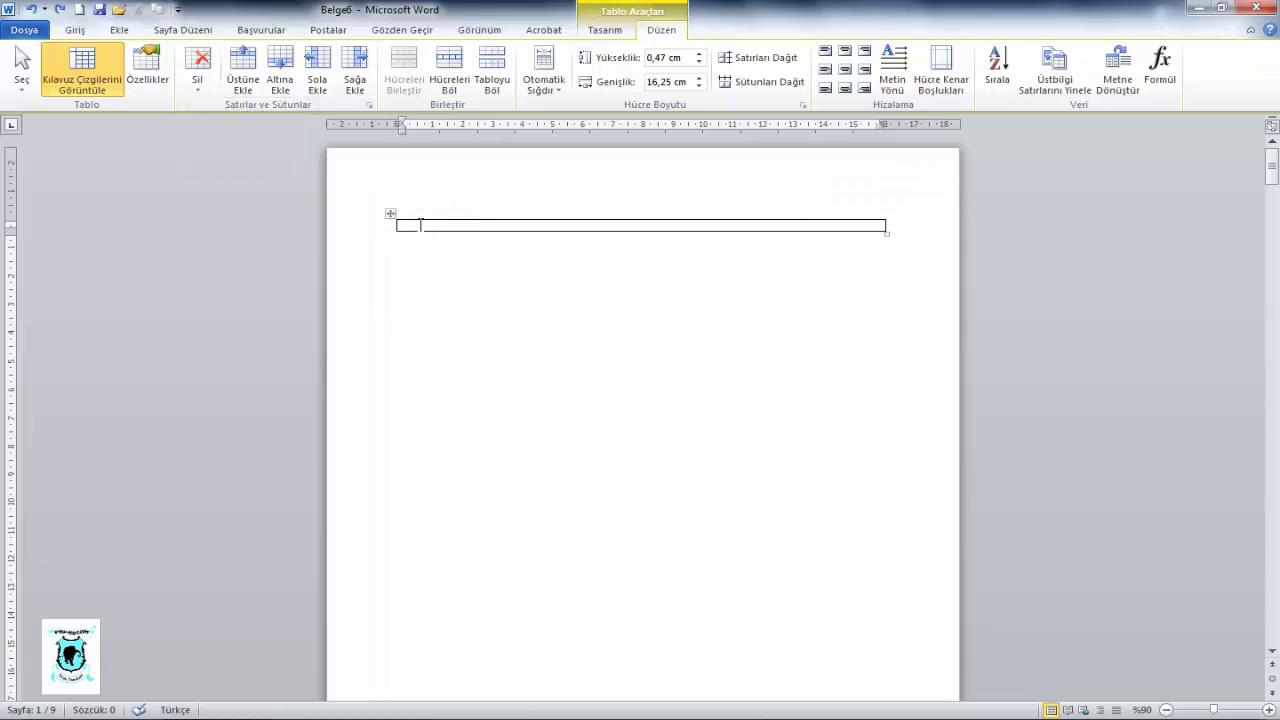
- Insert nine rows above the current row with Üstüne Ekle
left_click(258, 92)
left_click(258, 92)
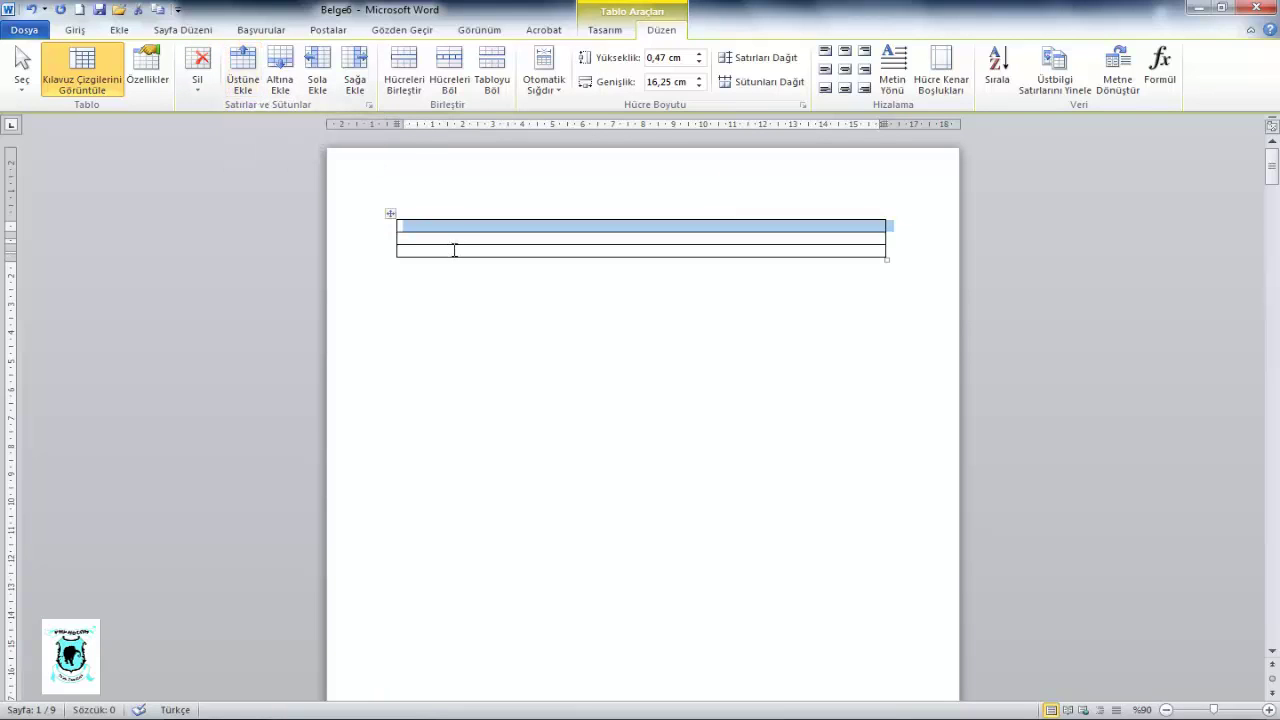
left_click(235, 77)
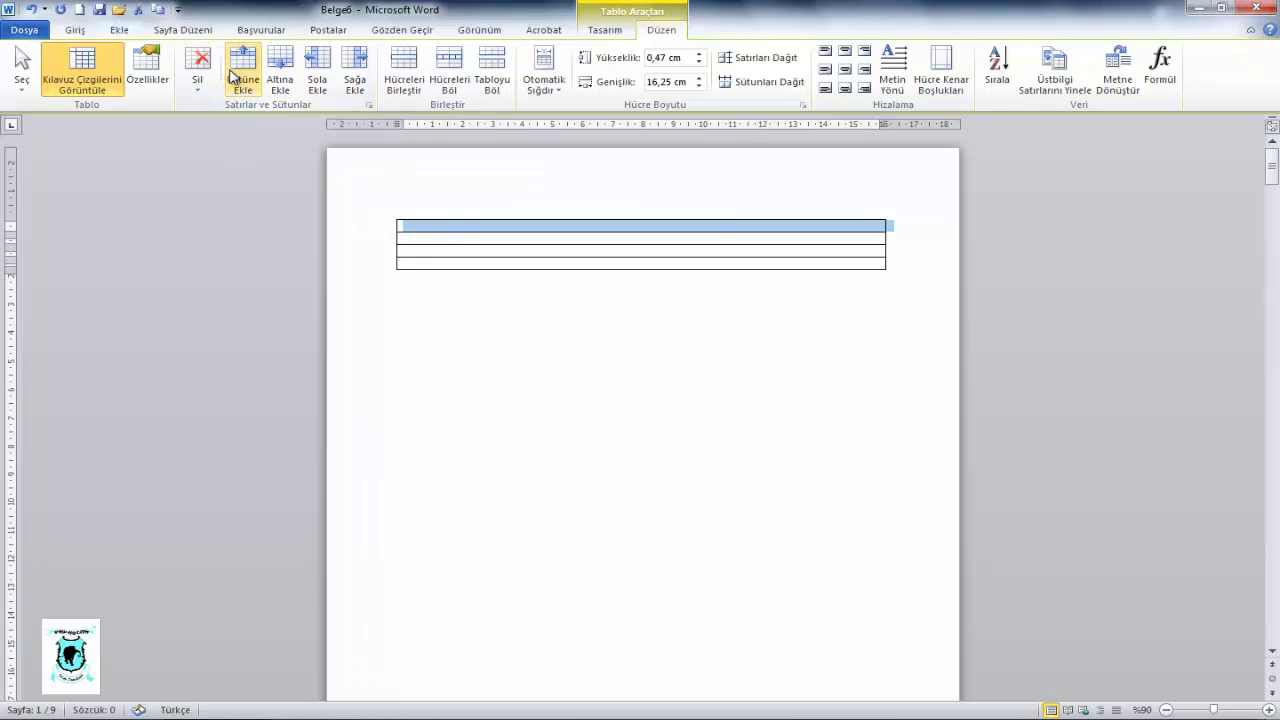
left_click(233, 78)
left_click(236, 79)
left_click(237, 80)
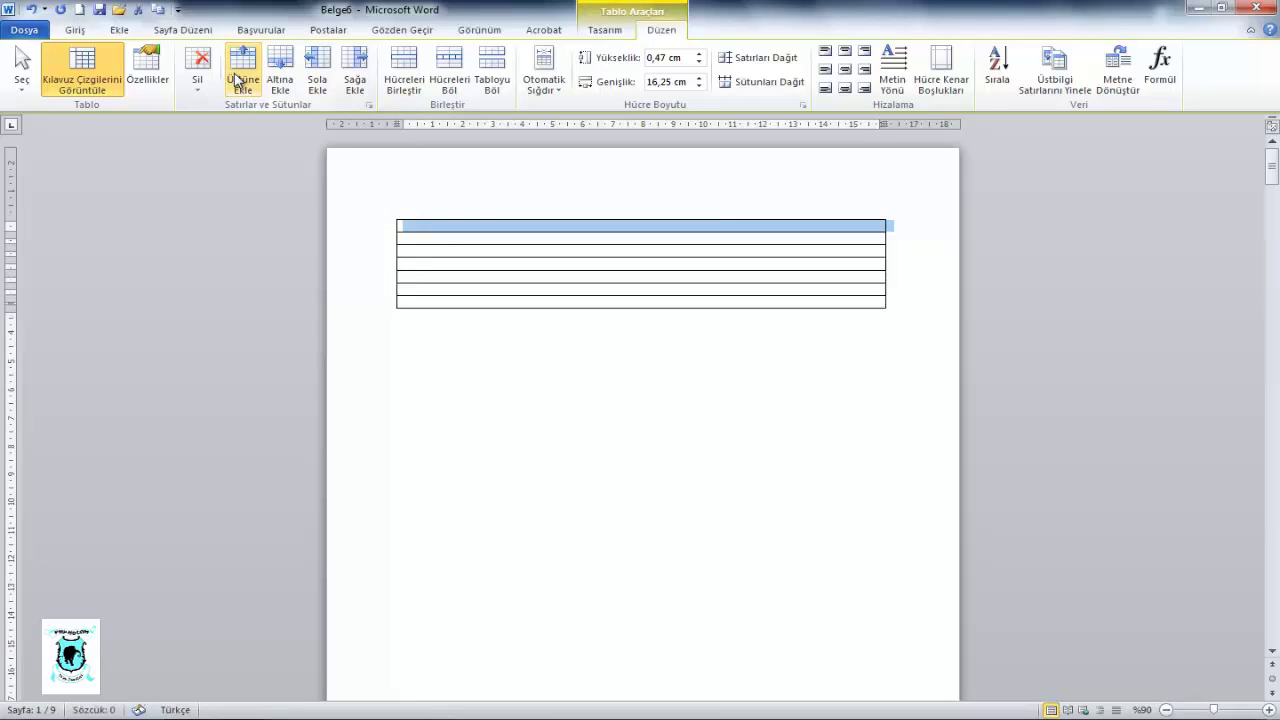
left_click(236, 78)
left_click(236, 78)
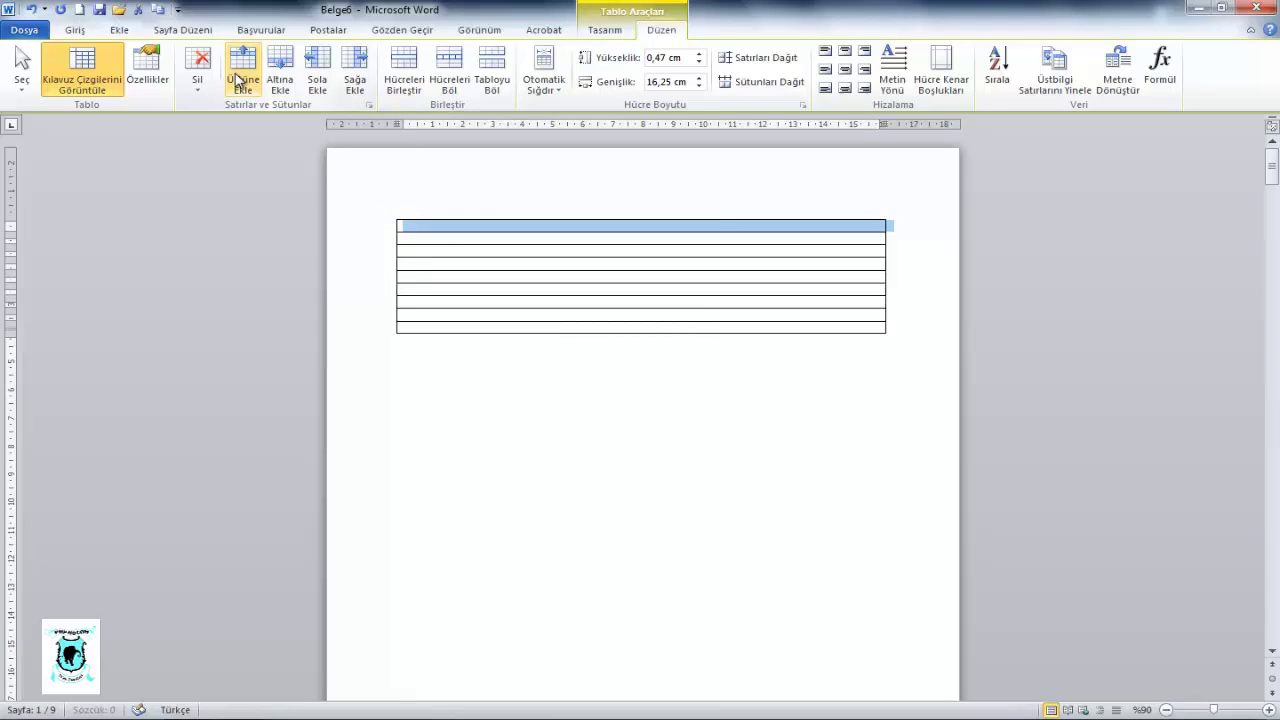
left_click(236, 78)
- Add seven rows below with Altına Ekle, four of them beneath the last row
left_click(277, 85)
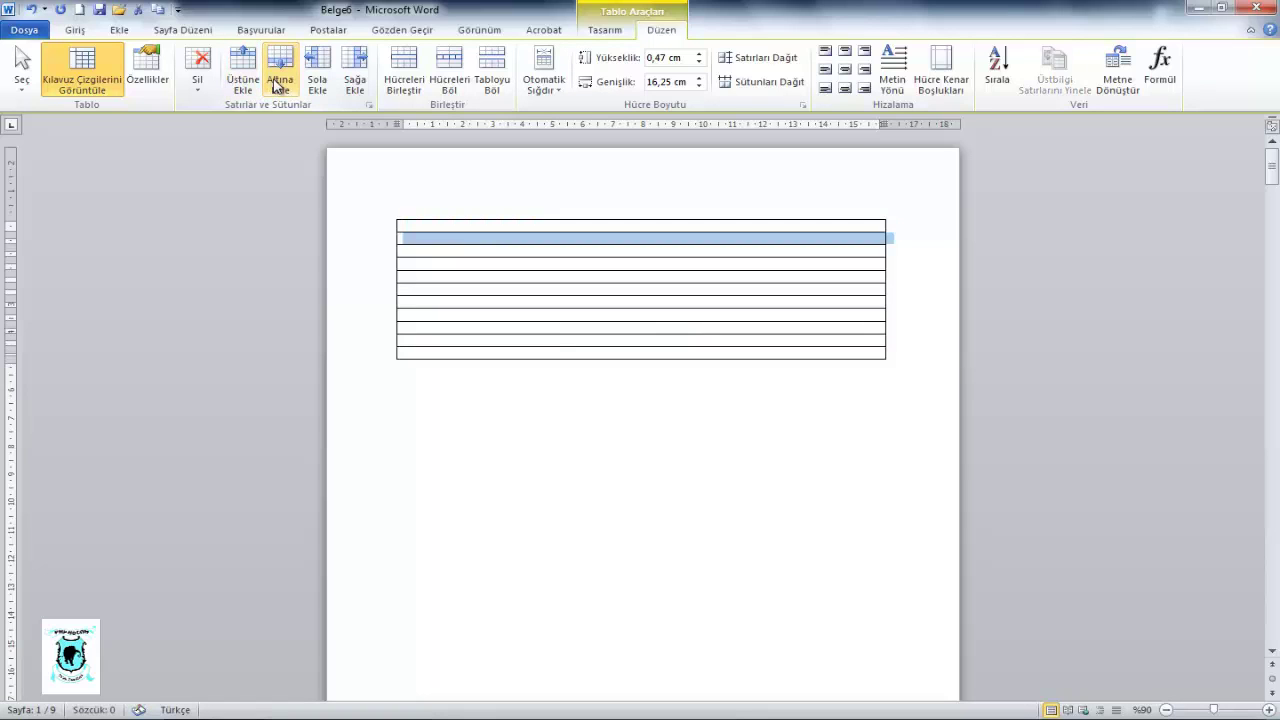
left_click(277, 85)
left_click(277, 85)
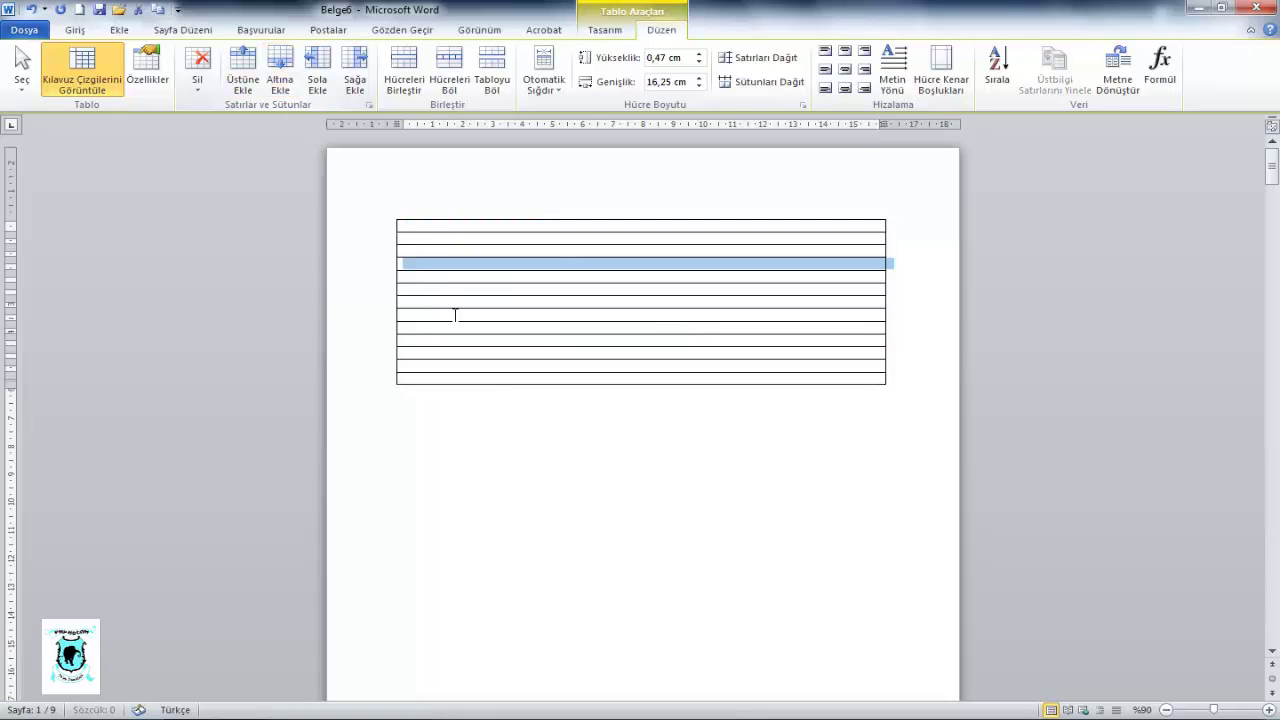
left_click(489, 379)
left_click(295, 85)
left_click(296, 85)
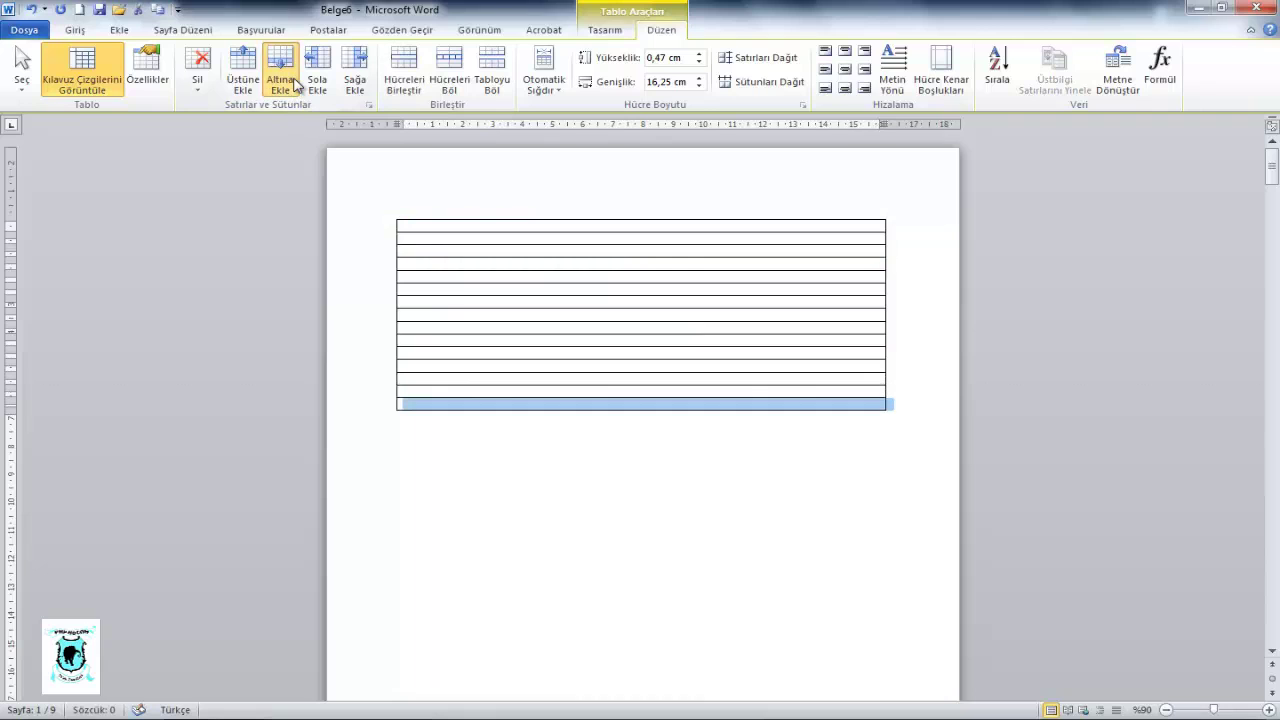
left_click(296, 85)
left_click(296, 85)
left_click(296, 85)
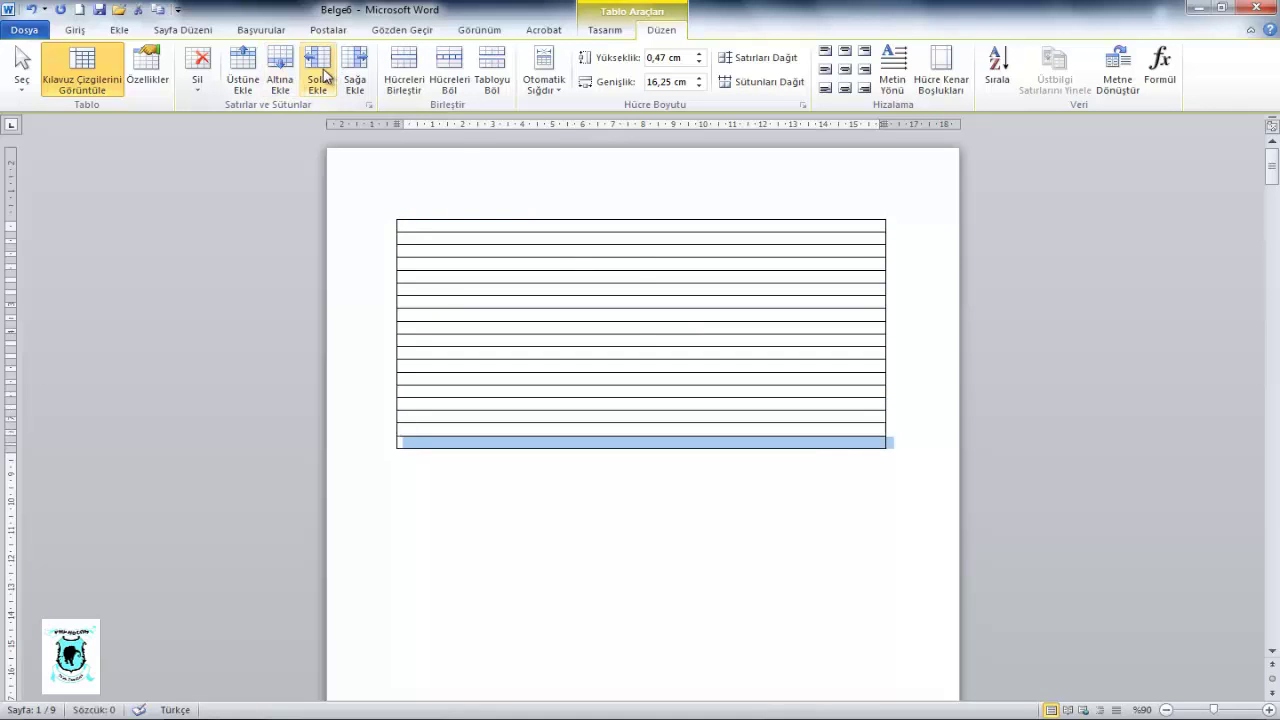
- Insert about 18 columns on the left with Sola Ekle
left_click(318, 75)
left_click(318, 75)
left_click(318, 75)
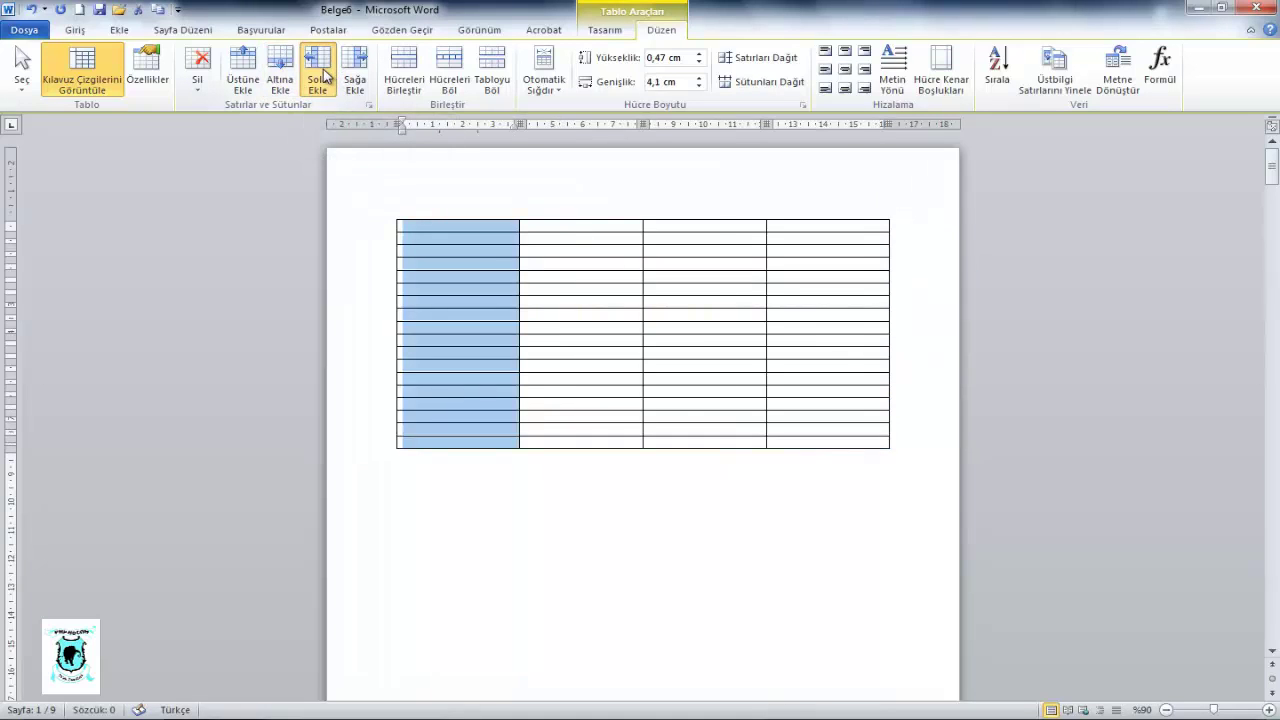
left_click(323, 74)
left_click(323, 74)
left_click(323, 74)
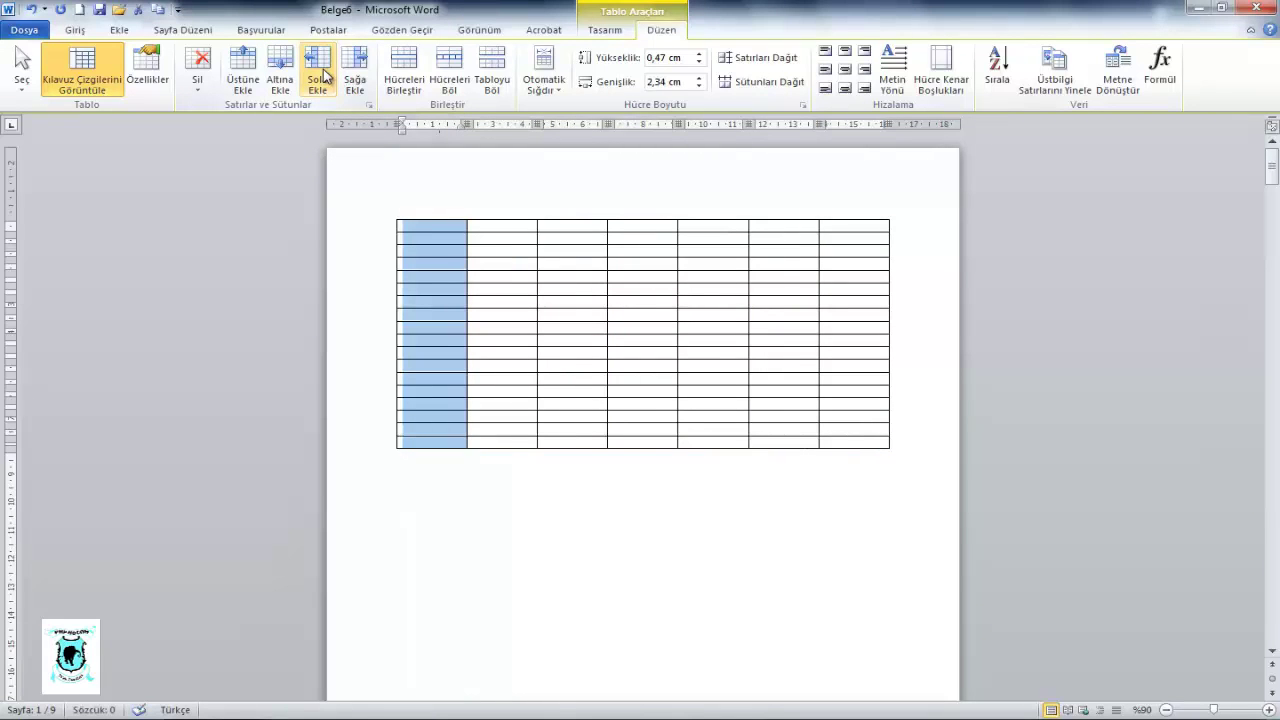
left_click(323, 74)
left_click(323, 74)
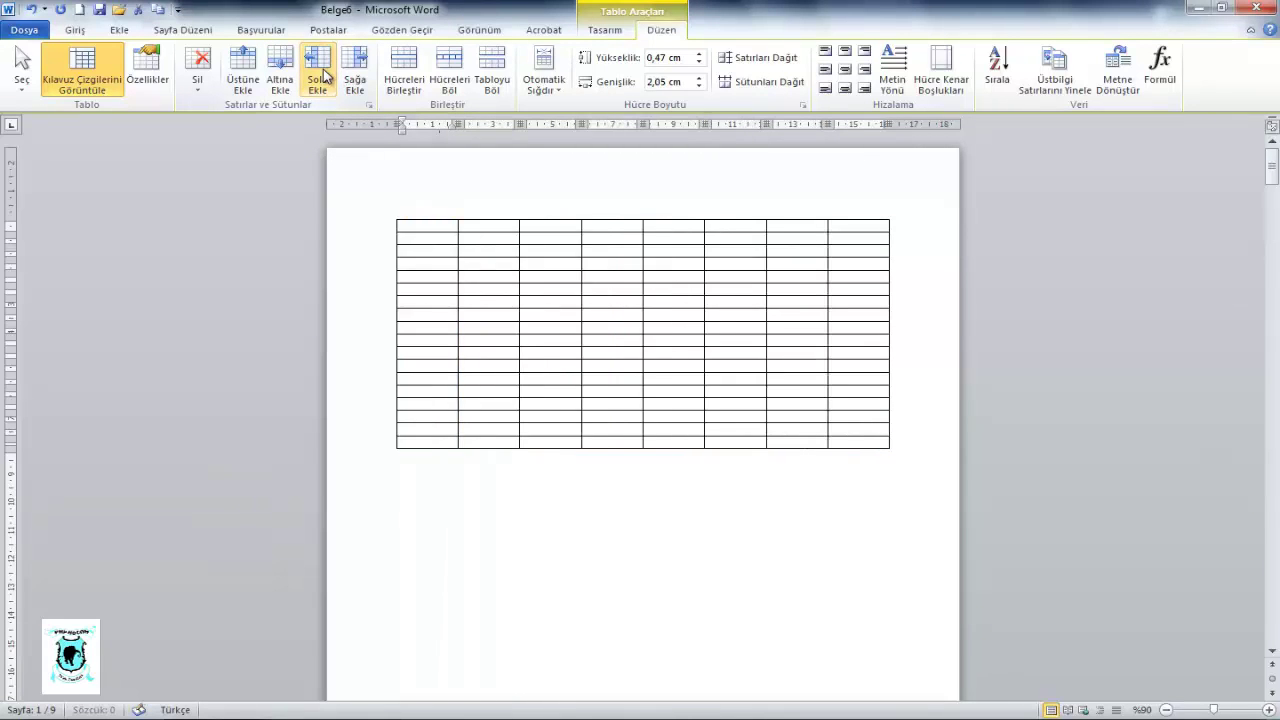
left_click(323, 74)
left_click(323, 74)
double_click(323, 74)
double_click(323, 74)
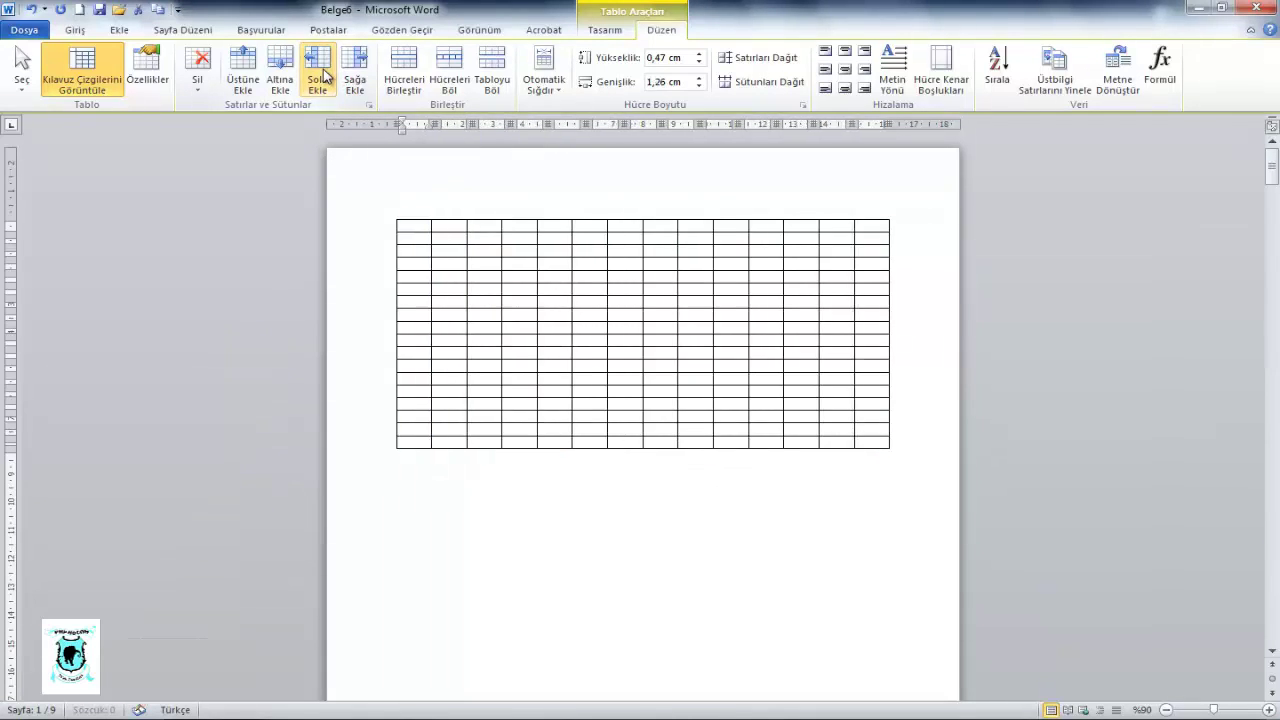
double_click(323, 74)
double_click(323, 74)
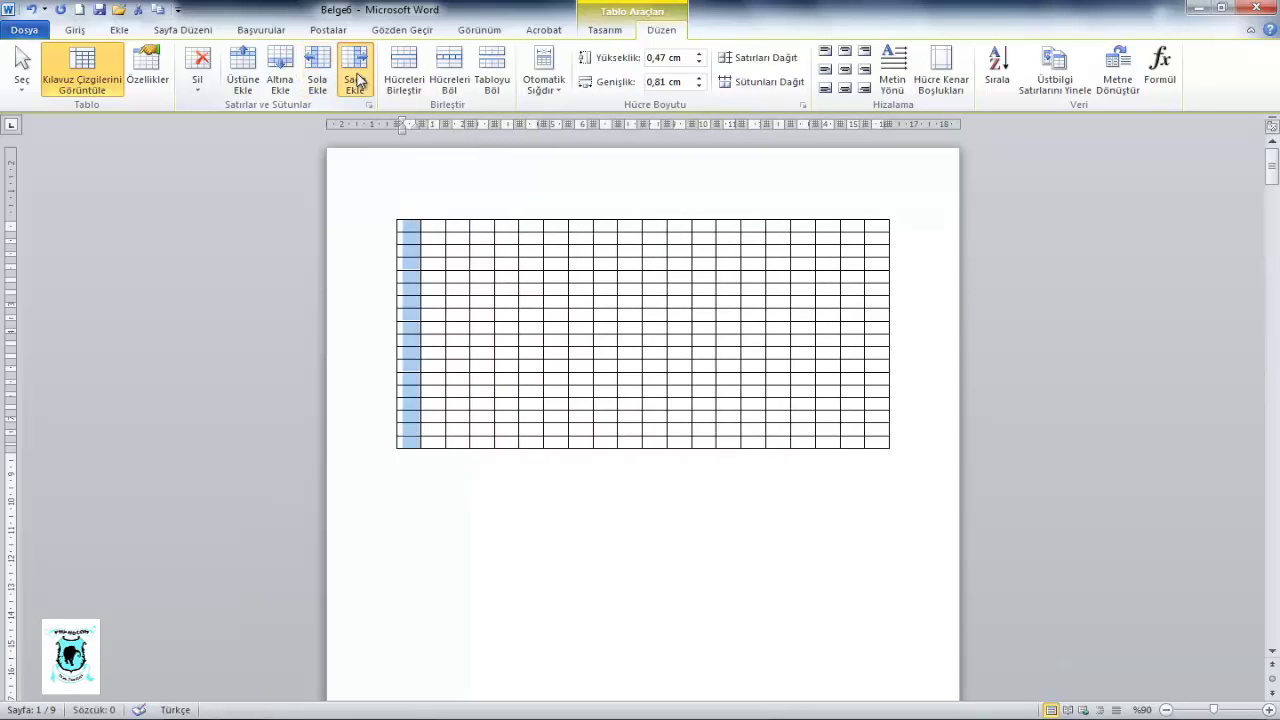
- Add more columns on the right with Sağa Ekle, including several after the rightmost column
left_click(357, 78)
left_click(357, 78)
left_click(357, 78)
double_click(357, 78)
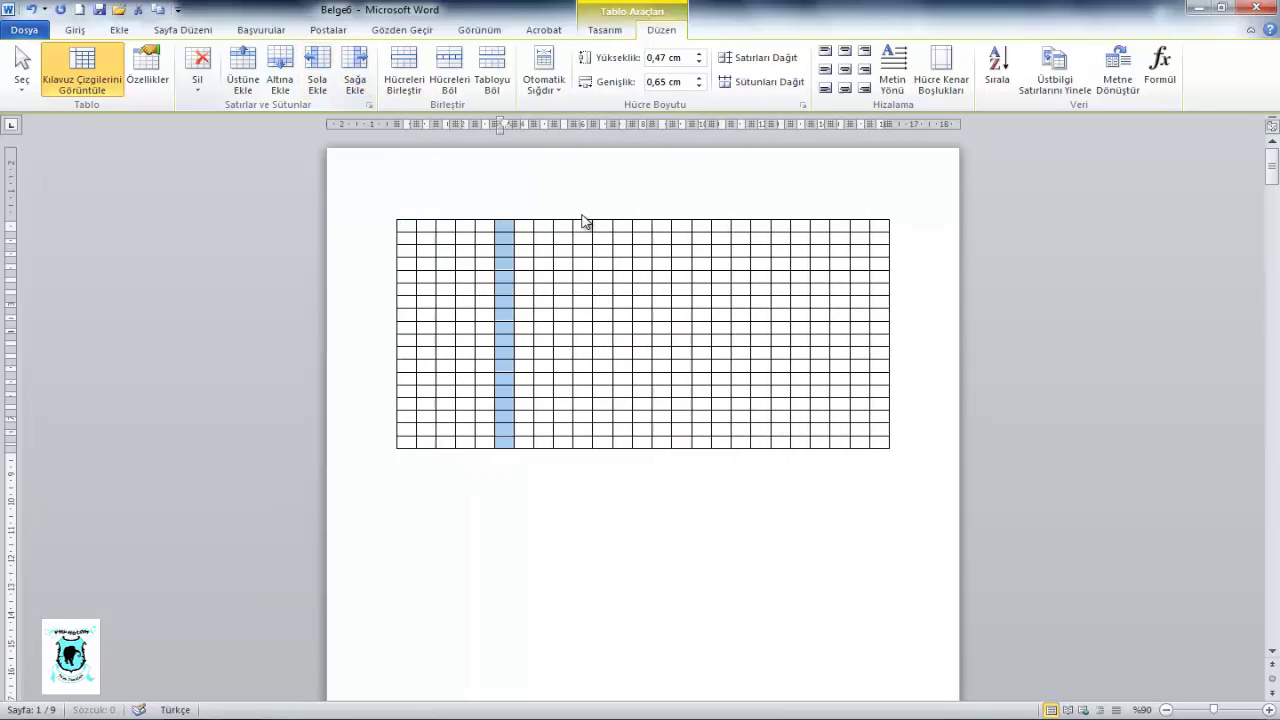
left_click(876, 263)
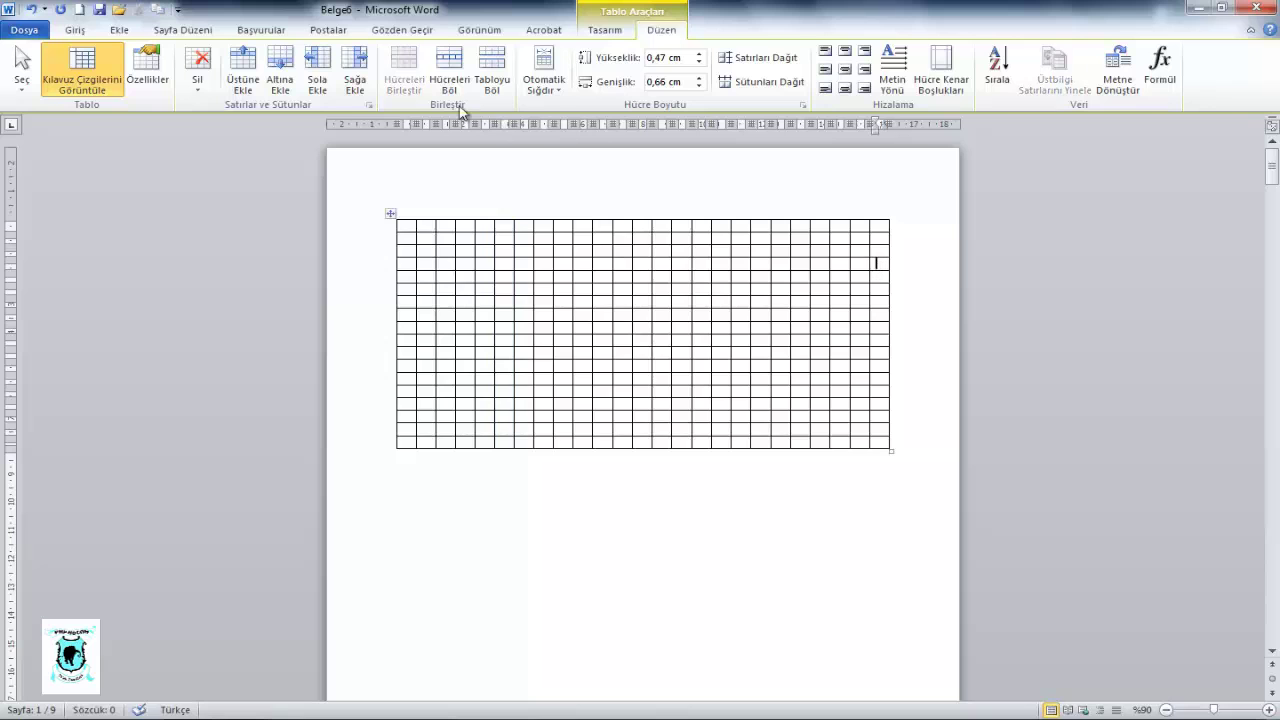
left_click(357, 85)
left_click(357, 85)
left_click(357, 85)
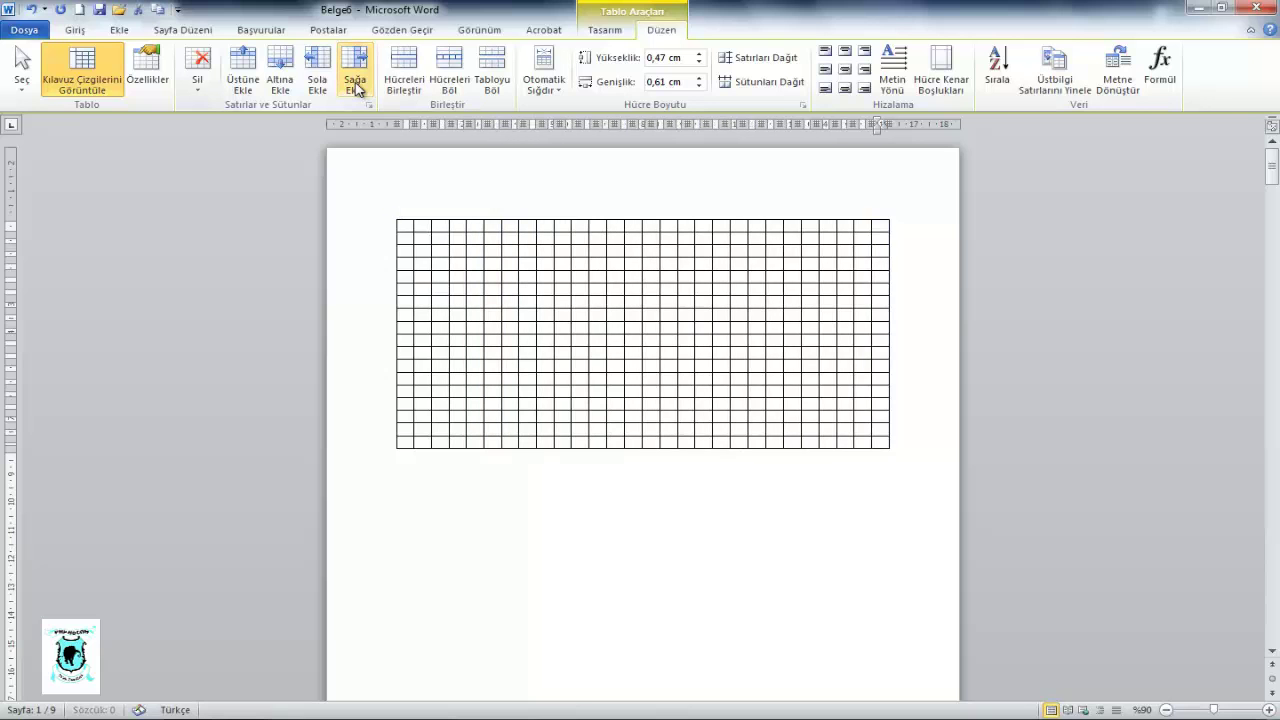
left_click(357, 85)
left_click(651, 341)
scroll(594, 205, "down", 1)
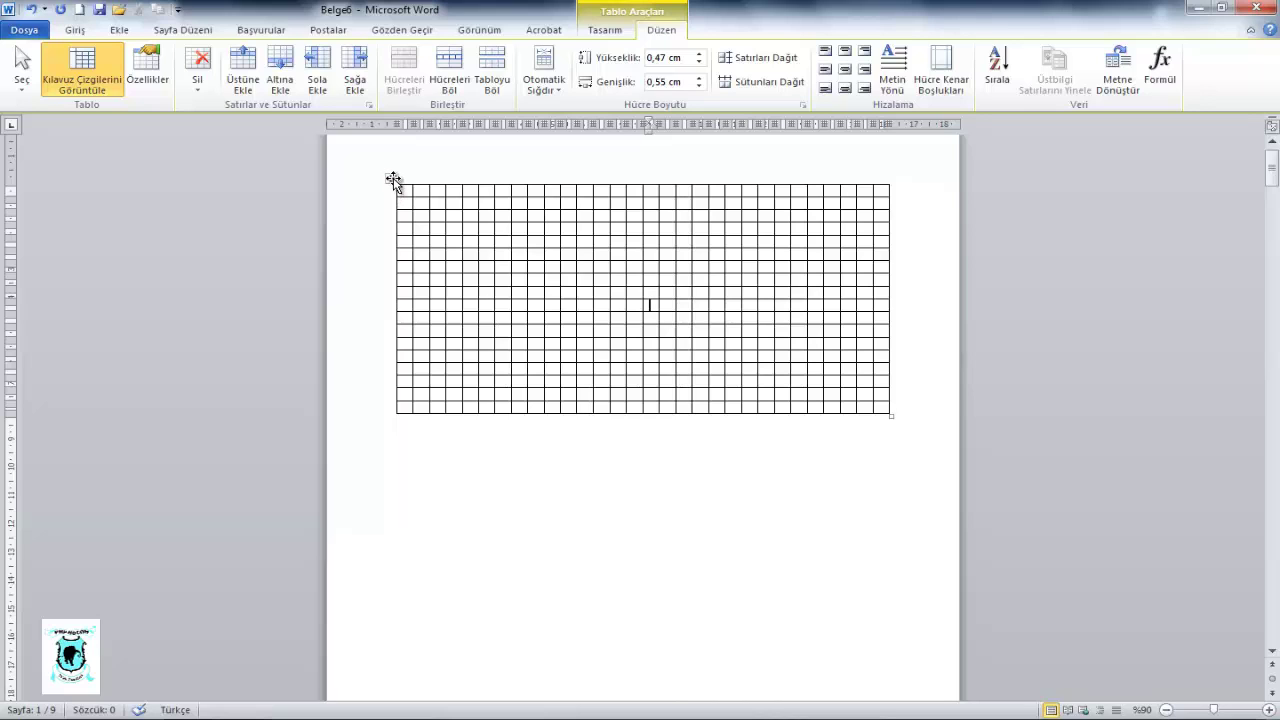
- From the top-left cell, delete one column and one row using the Sil list
left_click(391, 178)
left_click(372, 172)
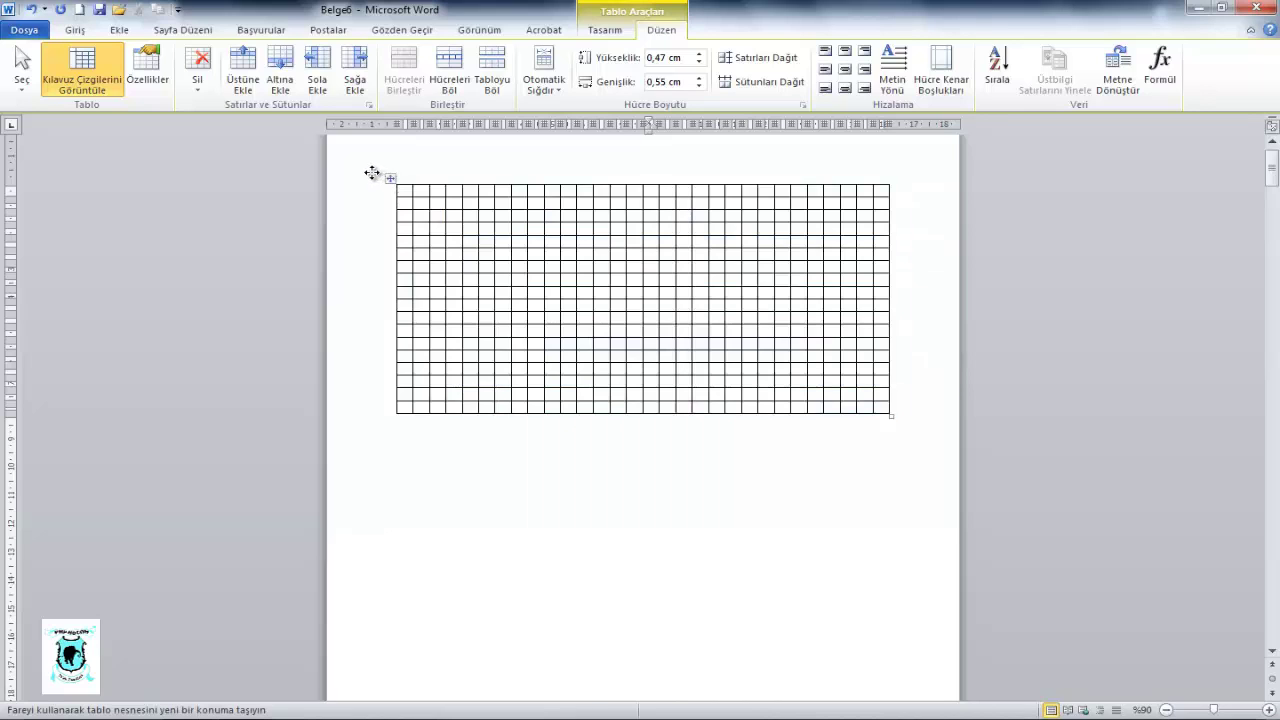
left_click(388, 178)
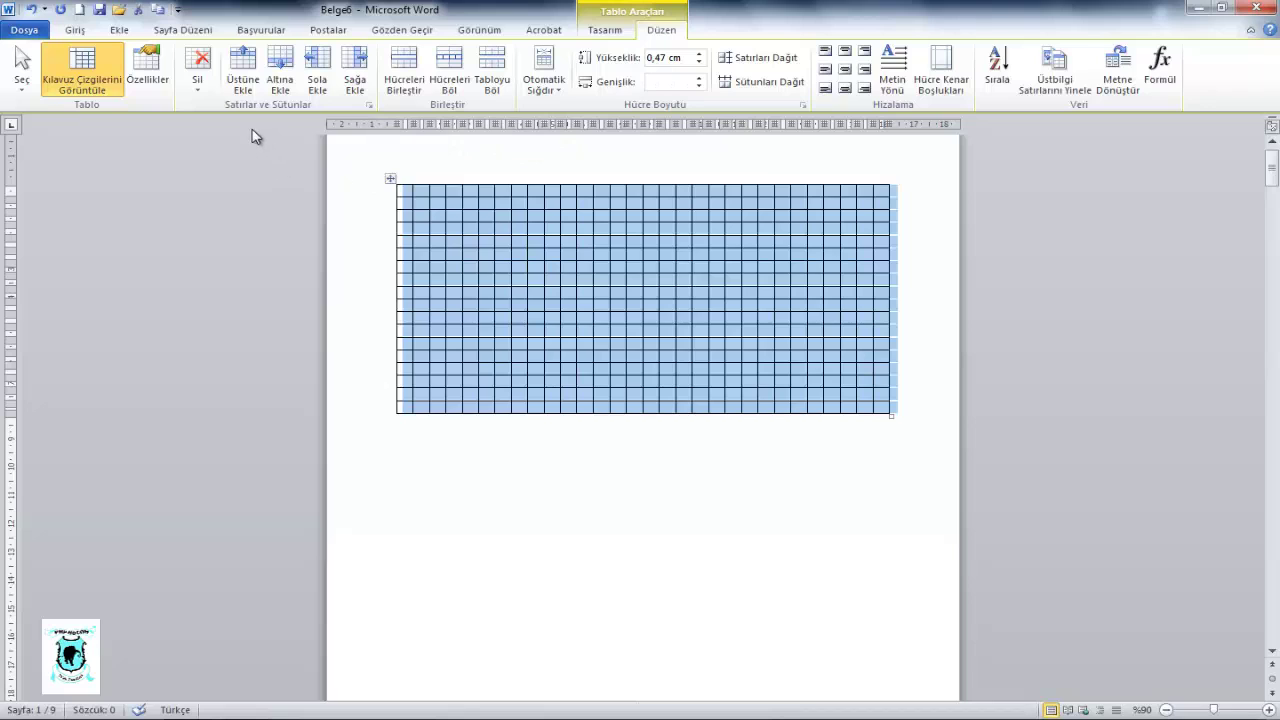
left_click(432, 241)
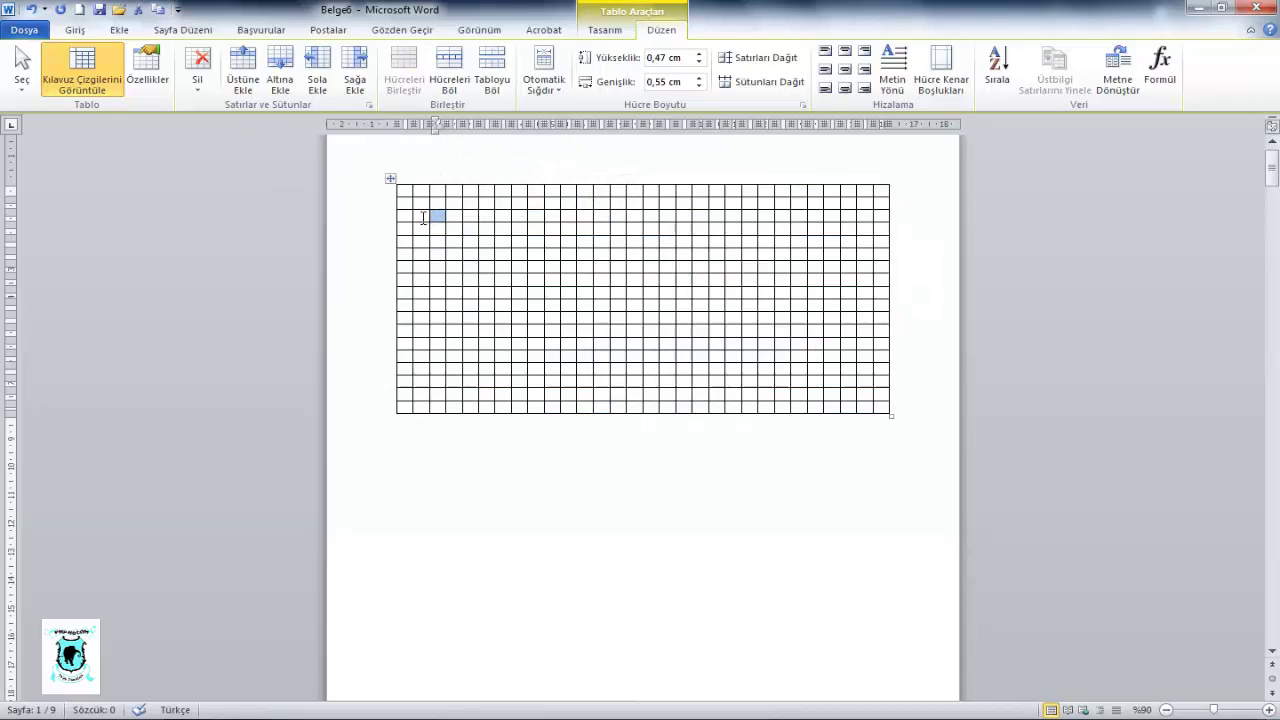
left_click(407, 195)
left_click(198, 80)
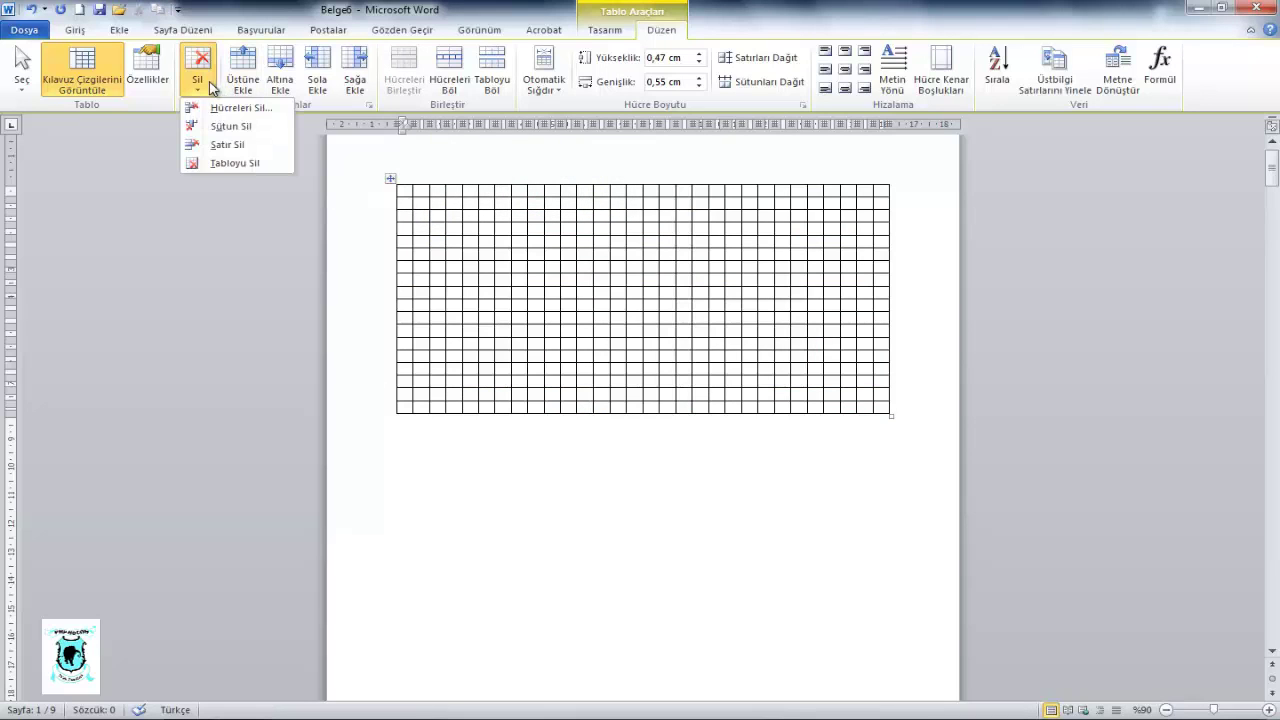
left_click(218, 127)
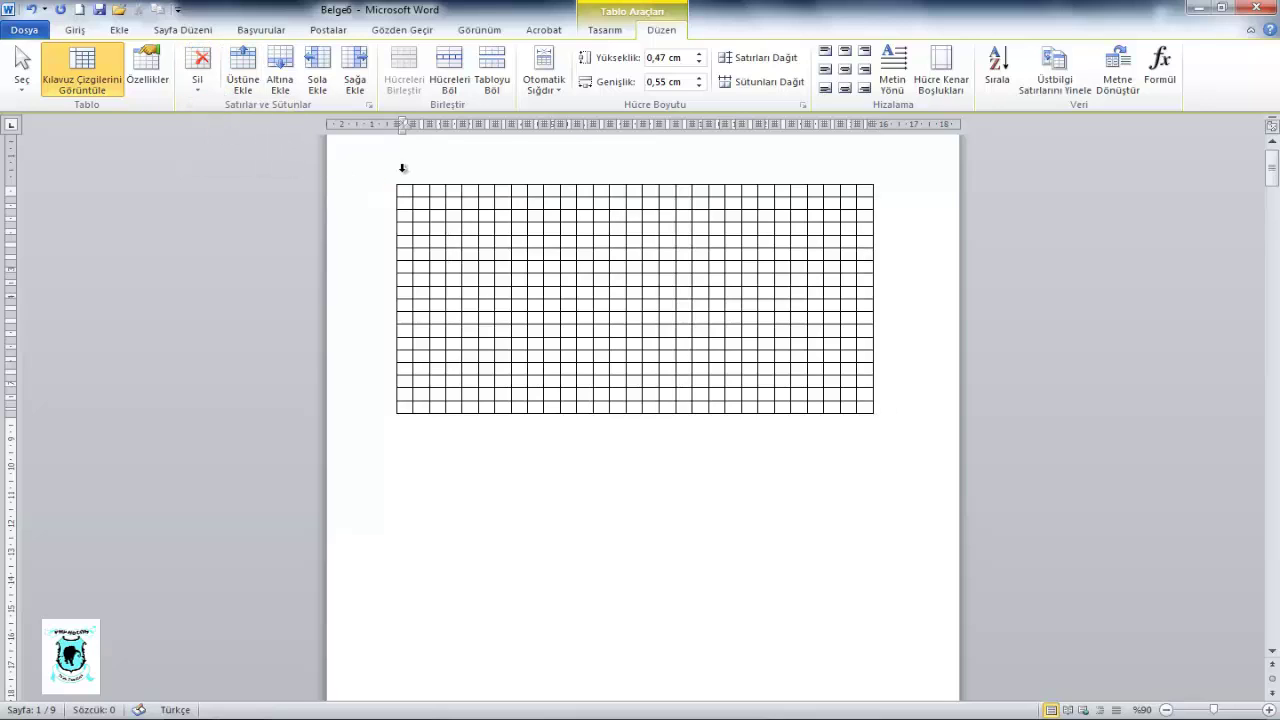
left_click(198, 80)
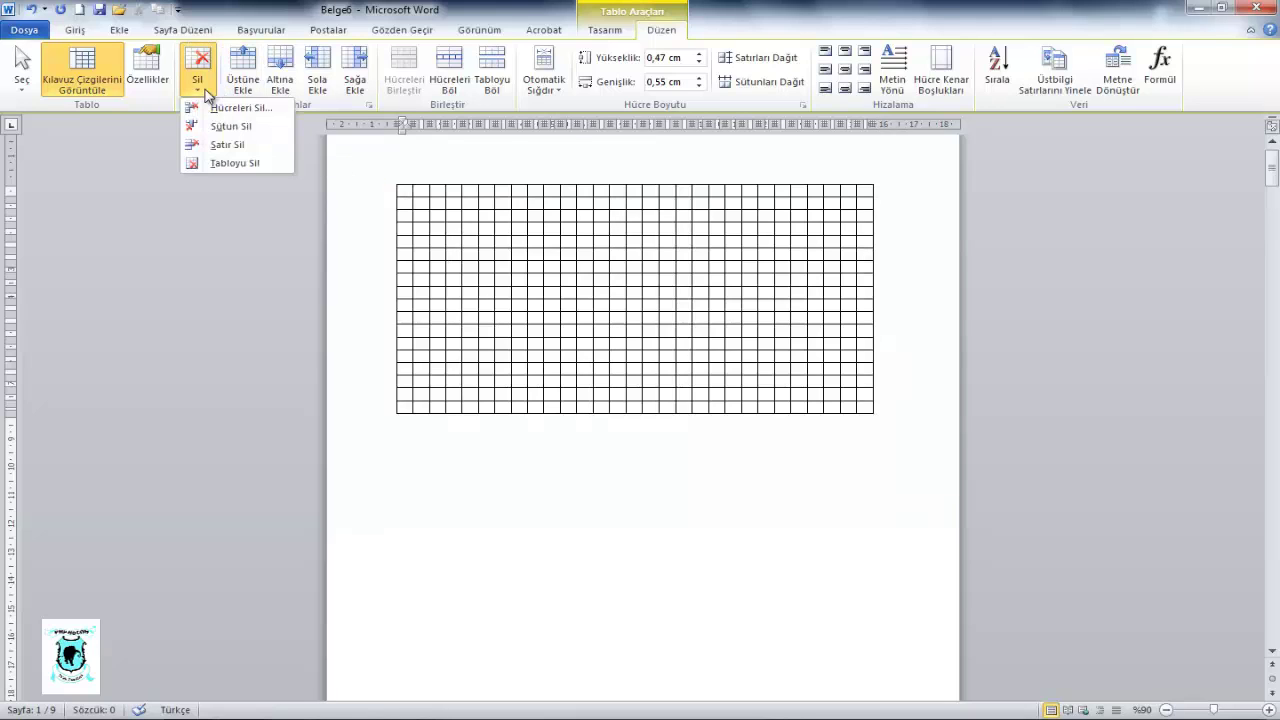
left_click(218, 145)
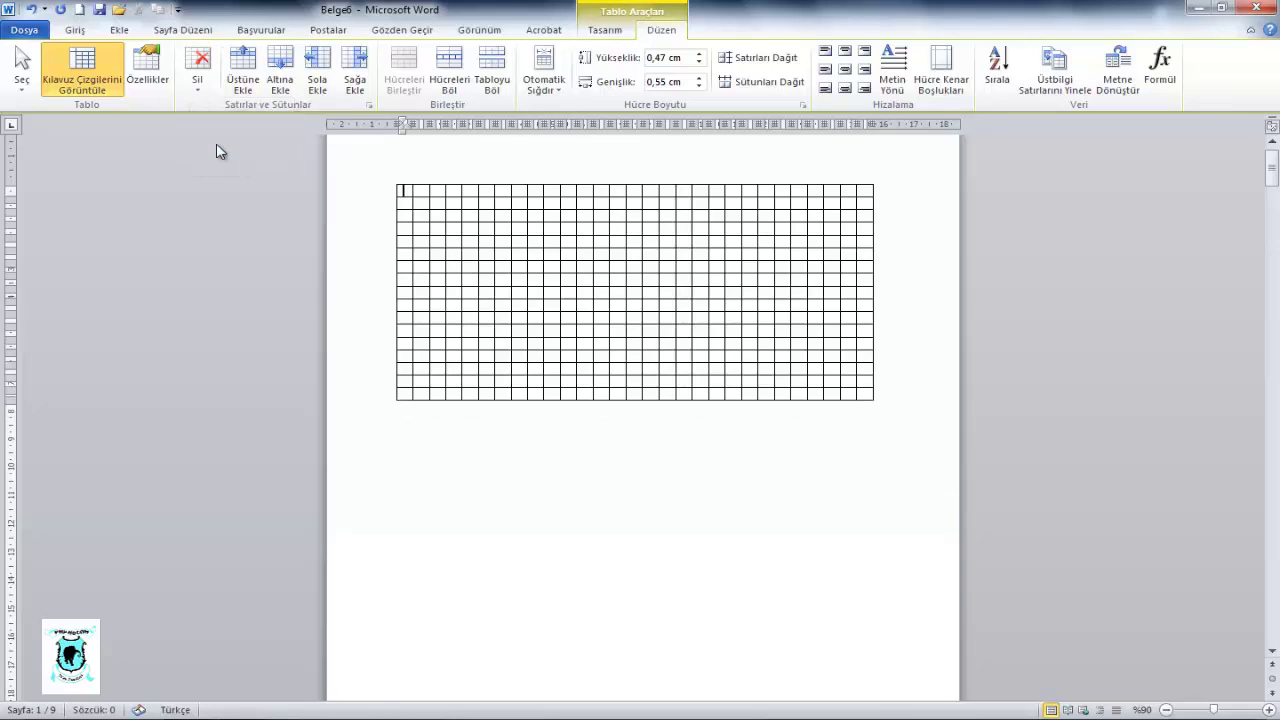
- Delete the whole table with Tabloyu Sil, then restore it with Ctrl+Z
left_click(198, 75)
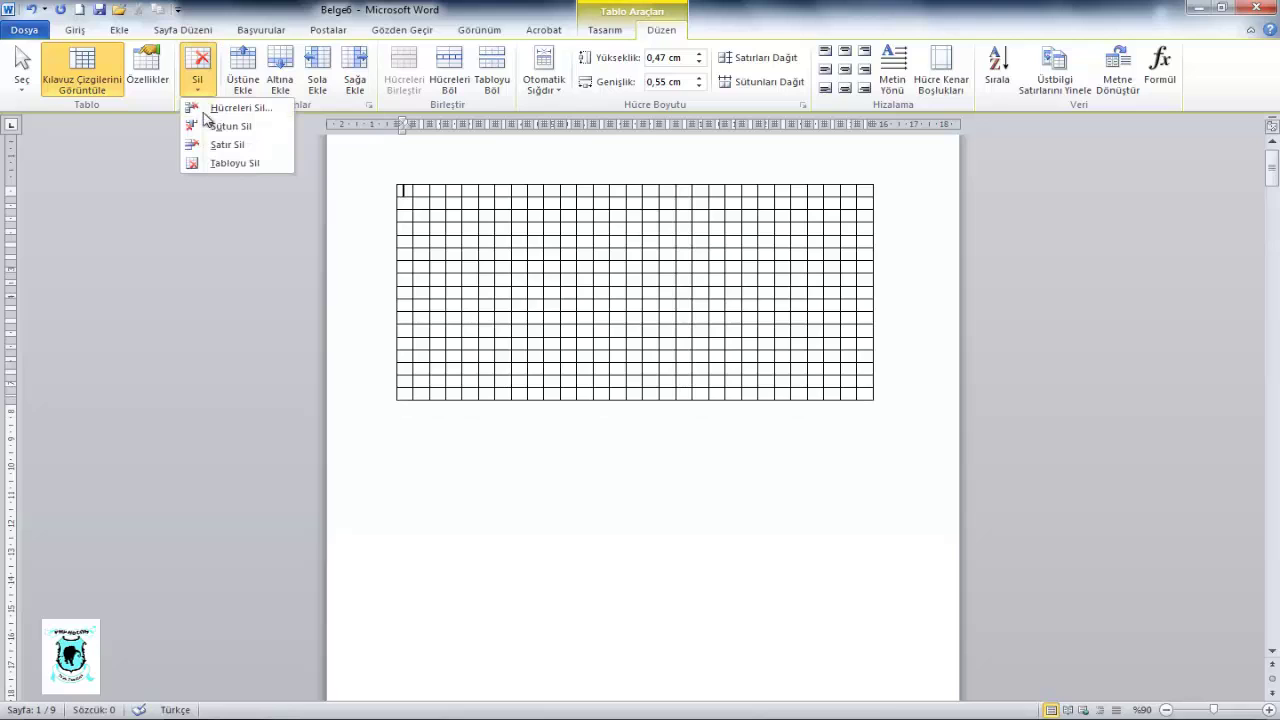
left_click(214, 166)
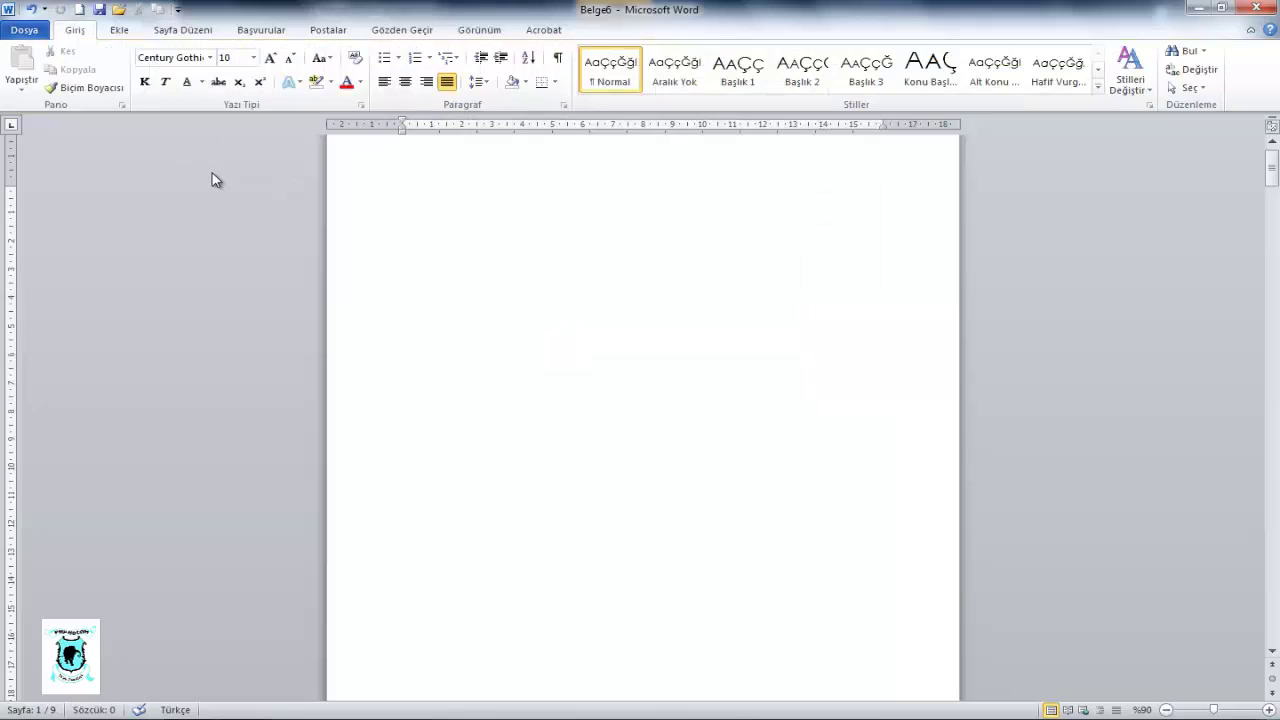
key("ctrl+z")
left_click(118, 30)
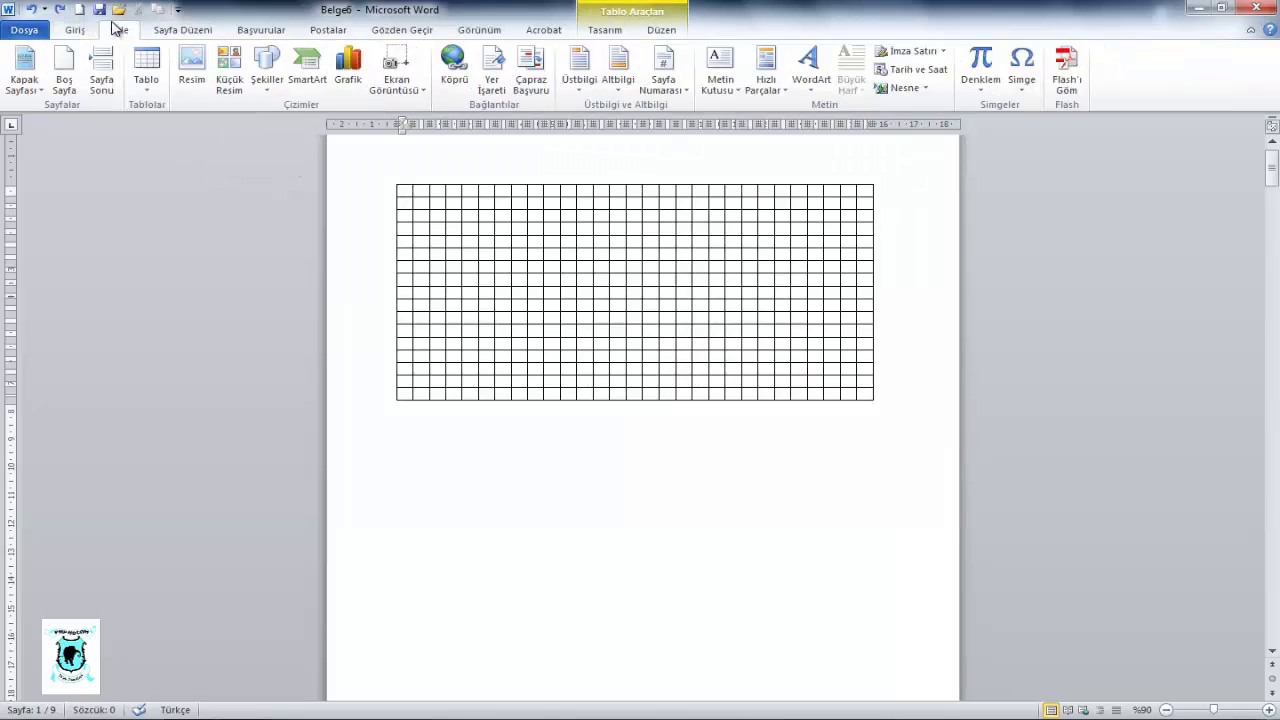
left_click(661, 31)
- Delete one entire row of the grid table
left_click(198, 88)
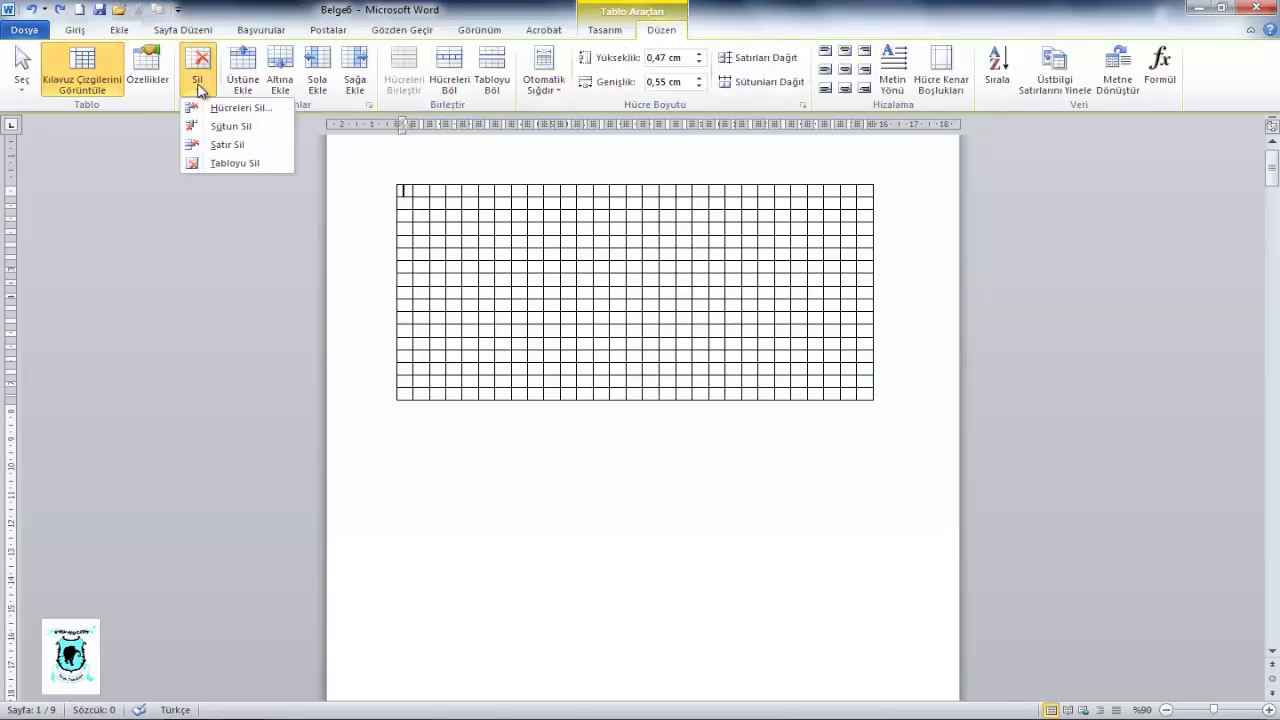
left_click(189, 112)
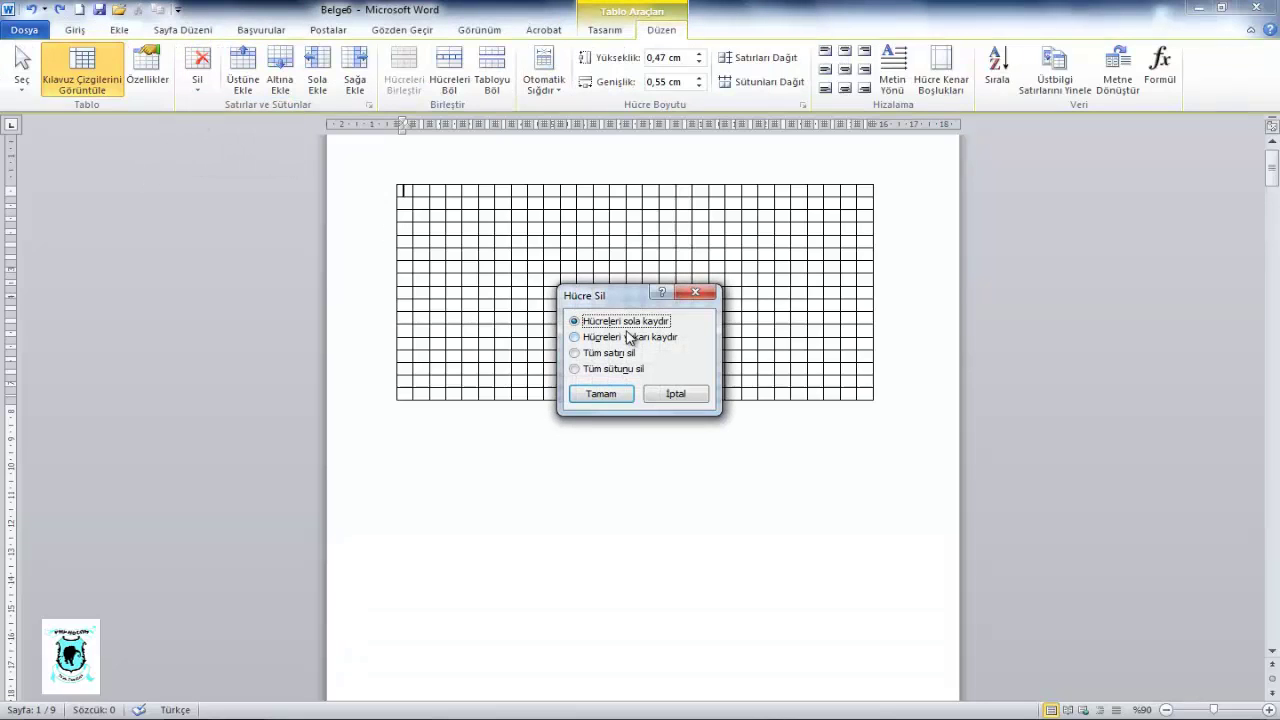
left_click_drag(618, 295, 615, 300)
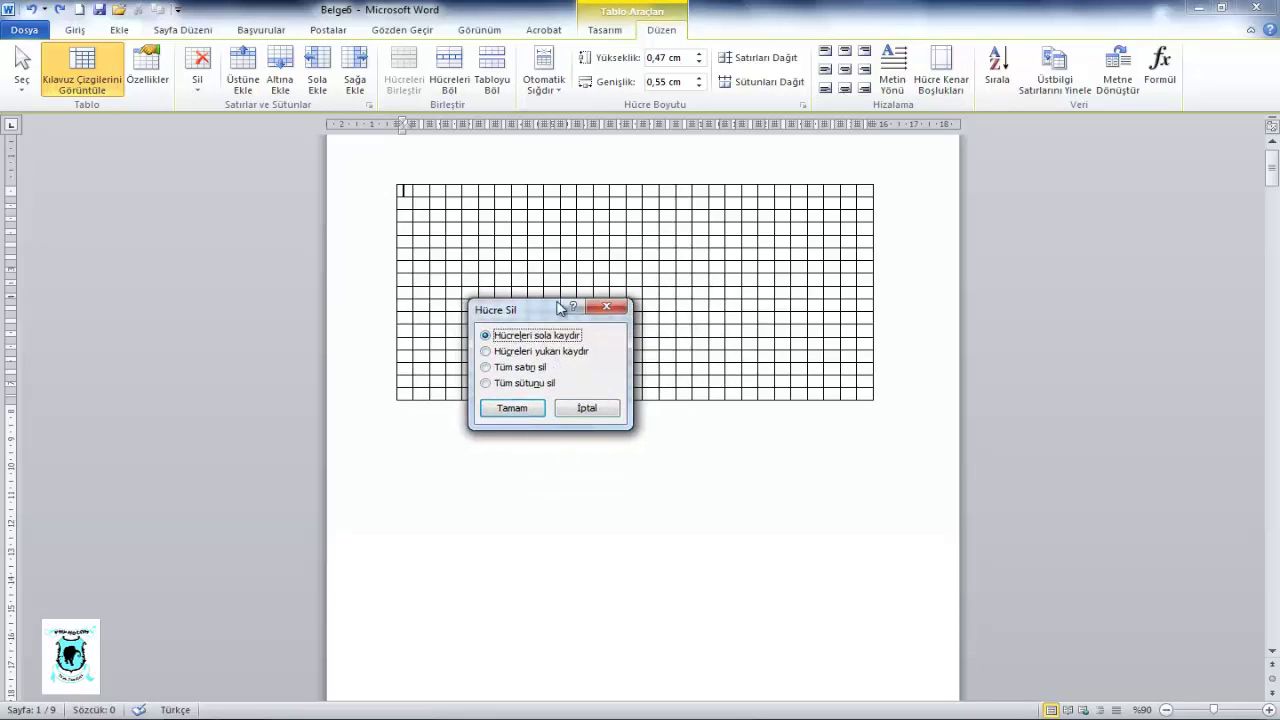
left_click(521, 367)
left_click(516, 408)
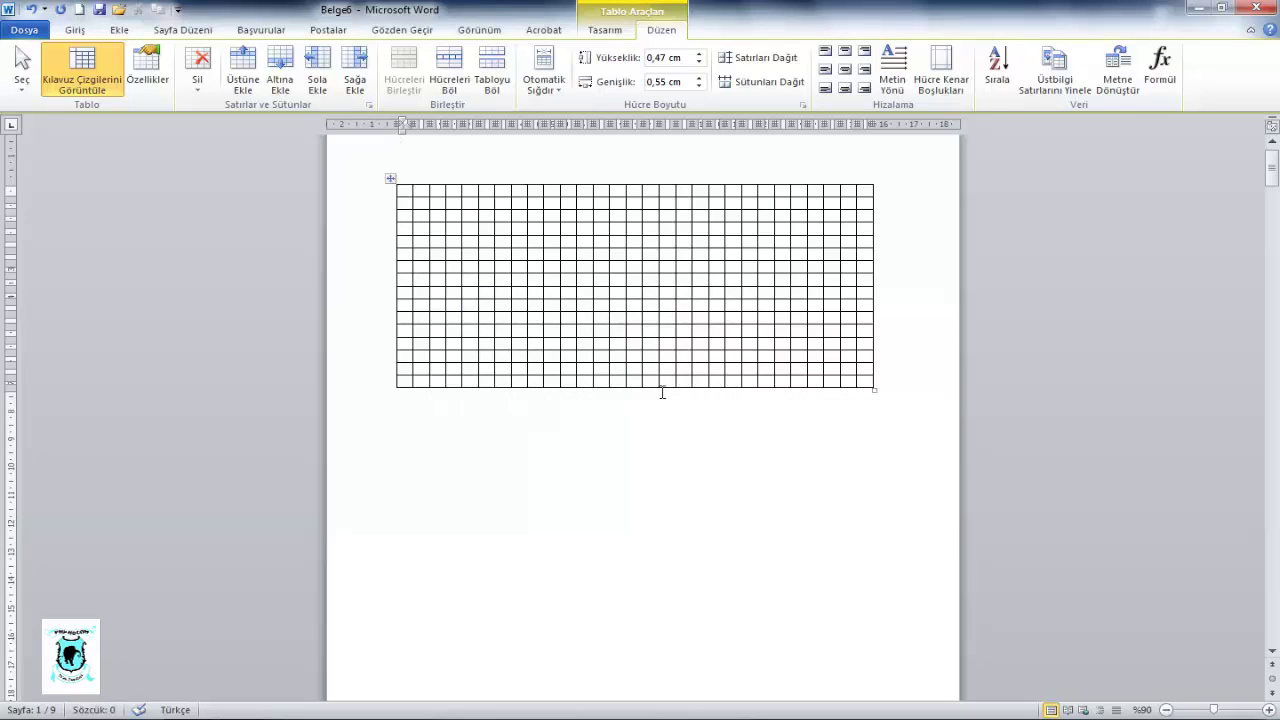
- Delete the top row's first cell, shifting the remaining cells left
left_click(197, 78)
left_click(225, 106)
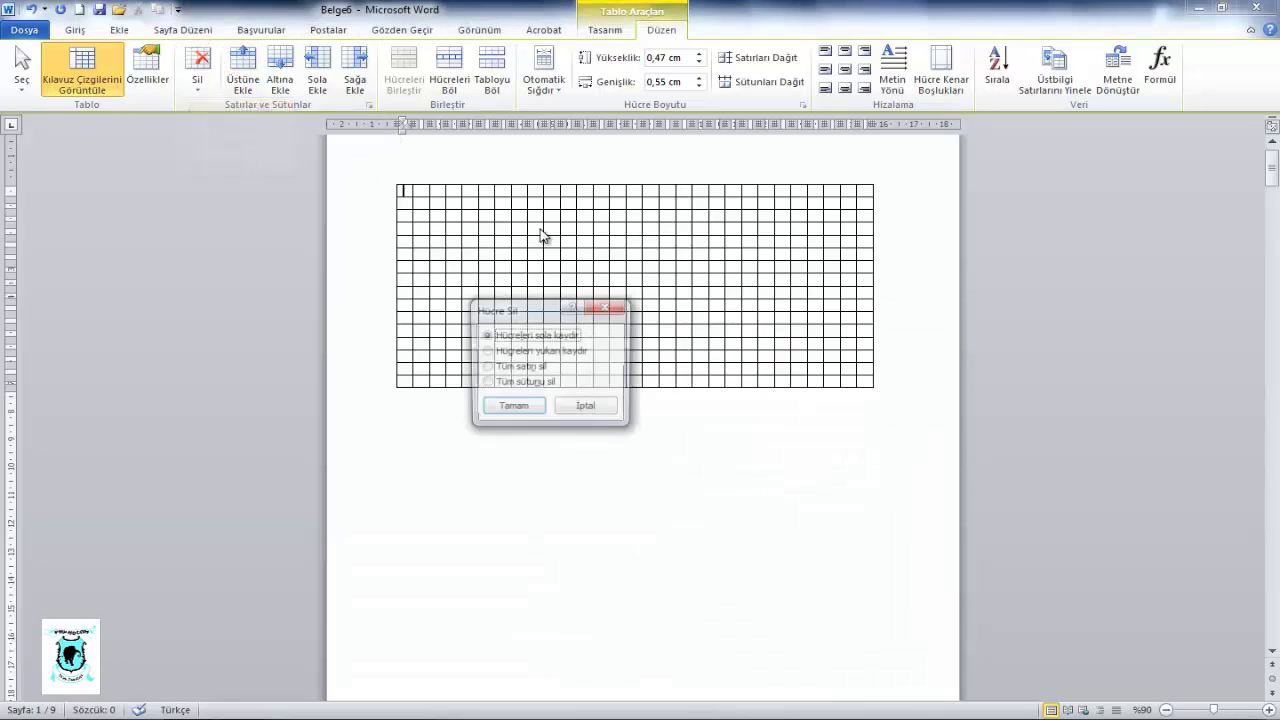
left_click(507, 410)
mouse_move(399, 190)
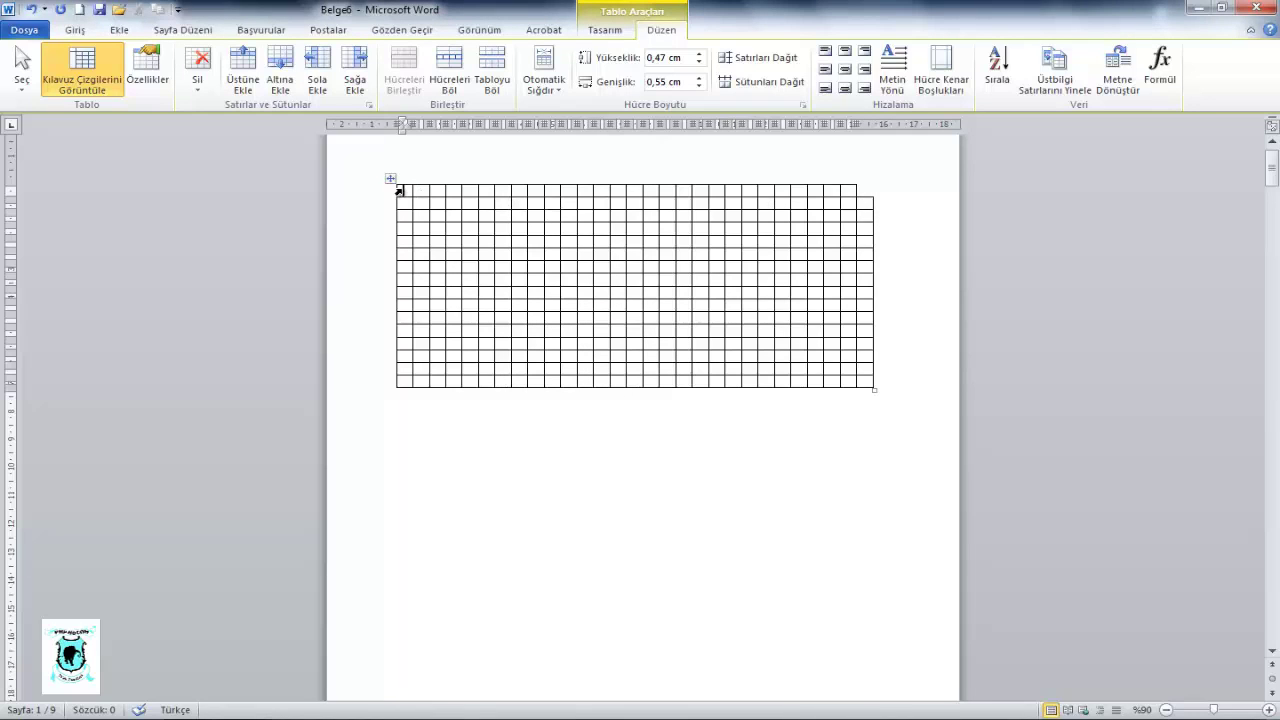
- Check the top row and table selection, leaving the caret in the top row's first cell
left_click(399, 190)
left_click(409, 192)
left_click(855, 193)
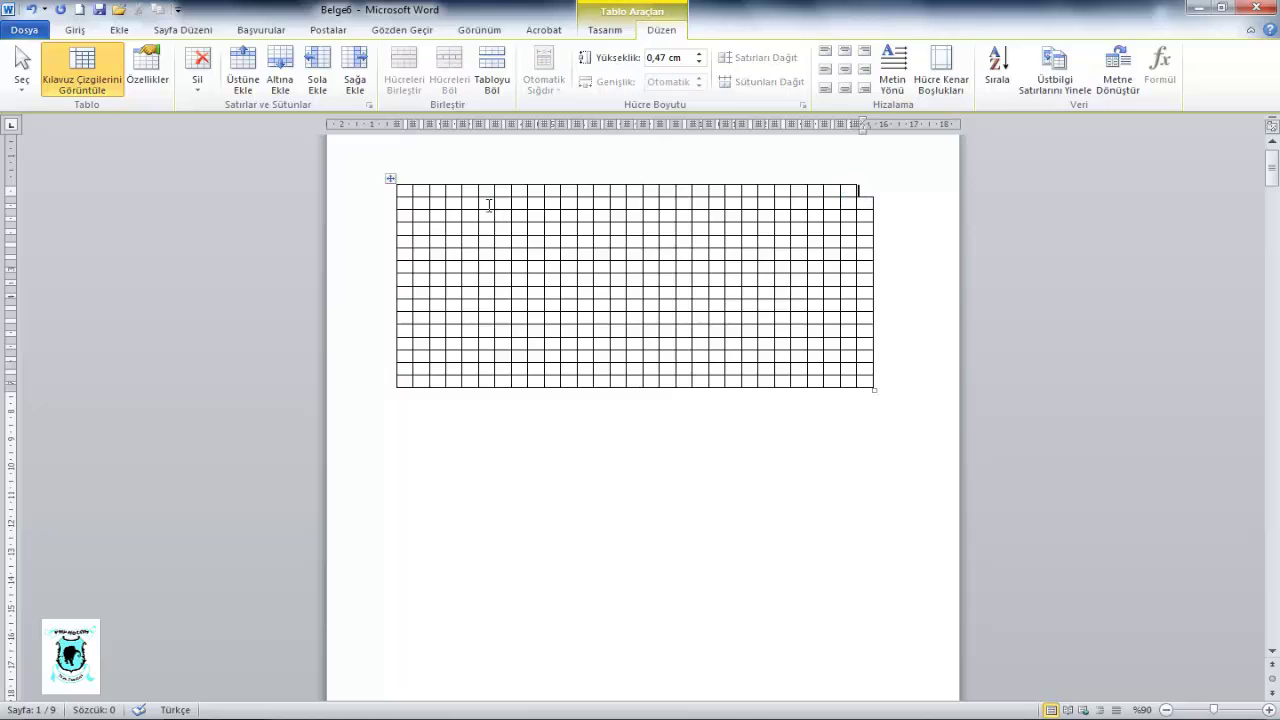
left_click(391, 180)
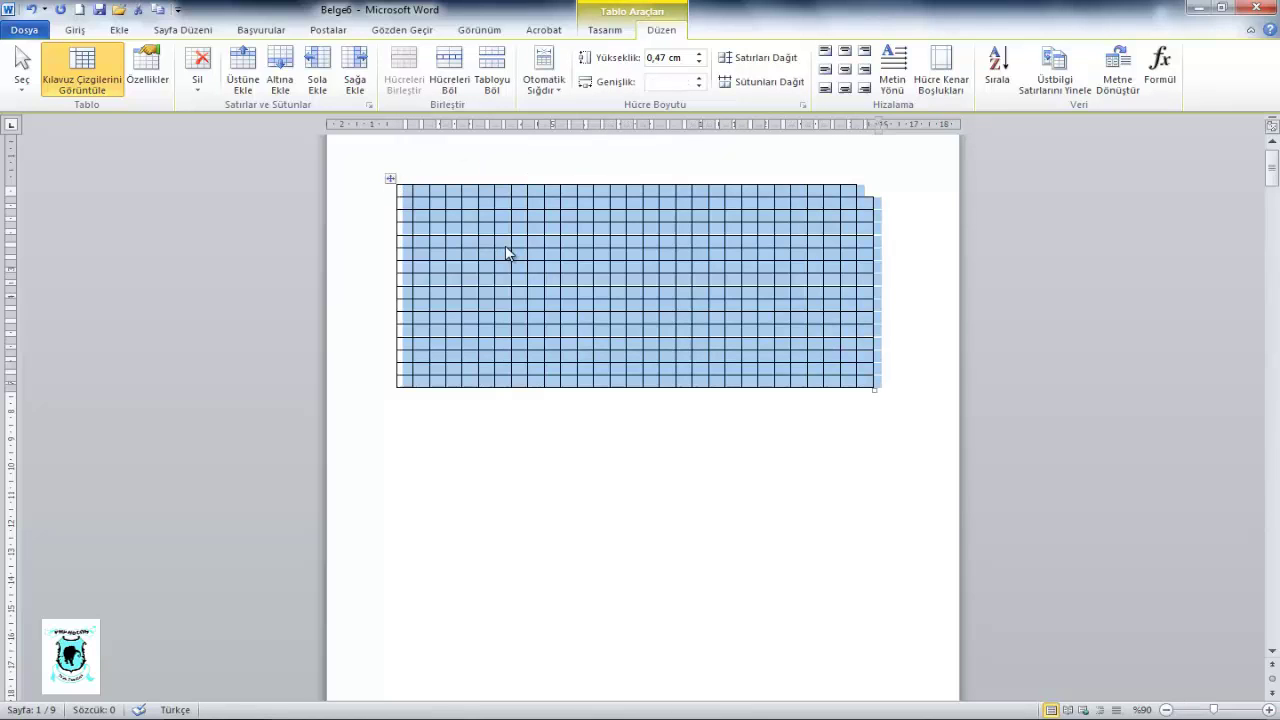
left_click(505, 245)
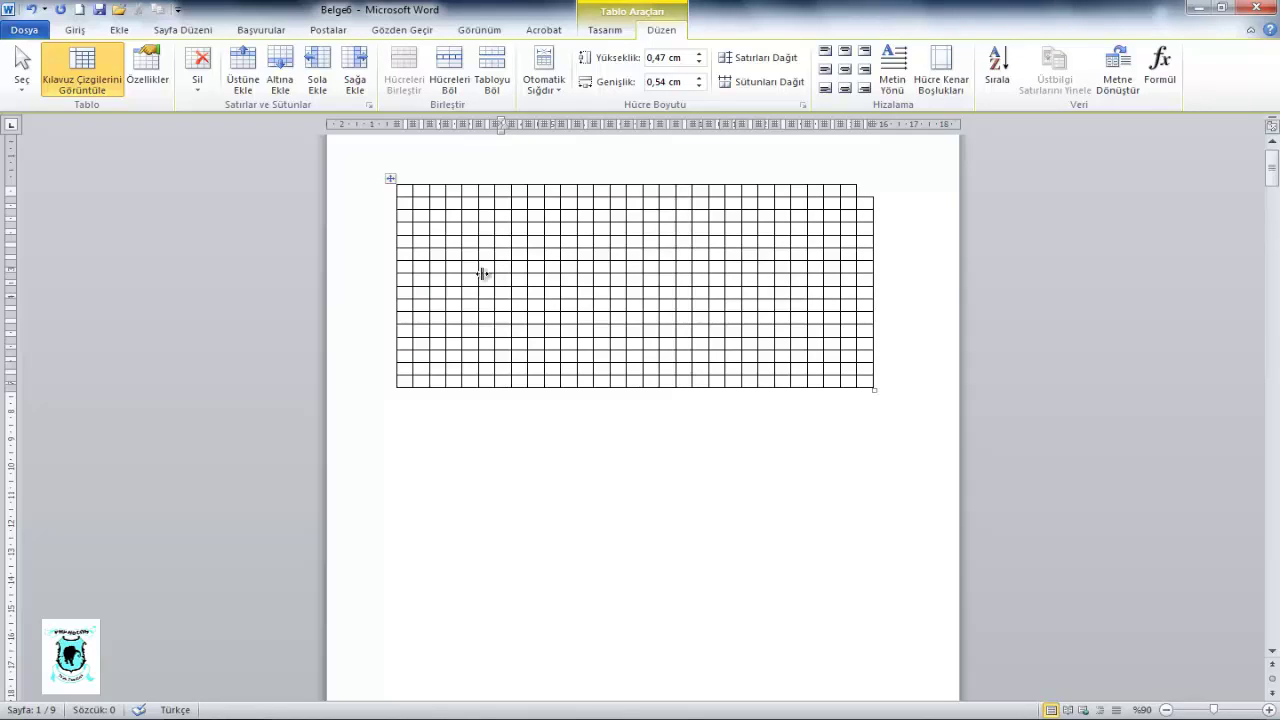
left_click(407, 192)
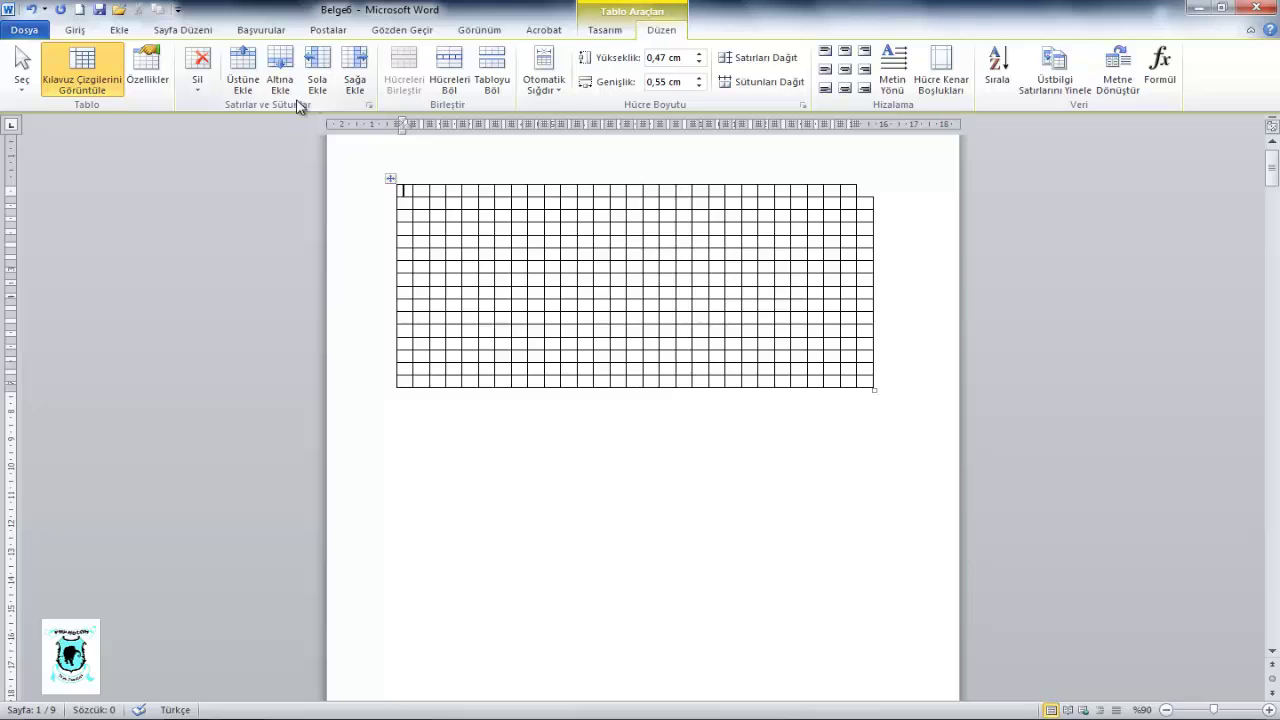
- Remove the shortened top row with the Delete entire row option
left_click(199, 92)
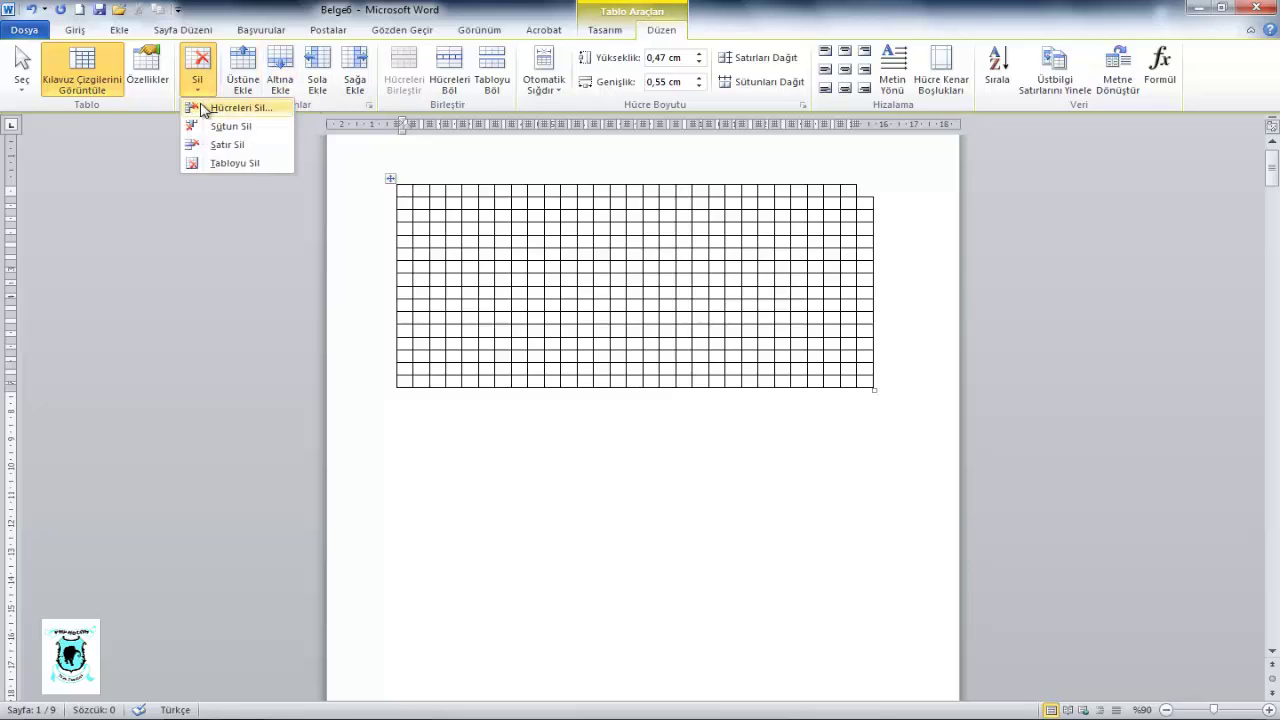
left_click(230, 109)
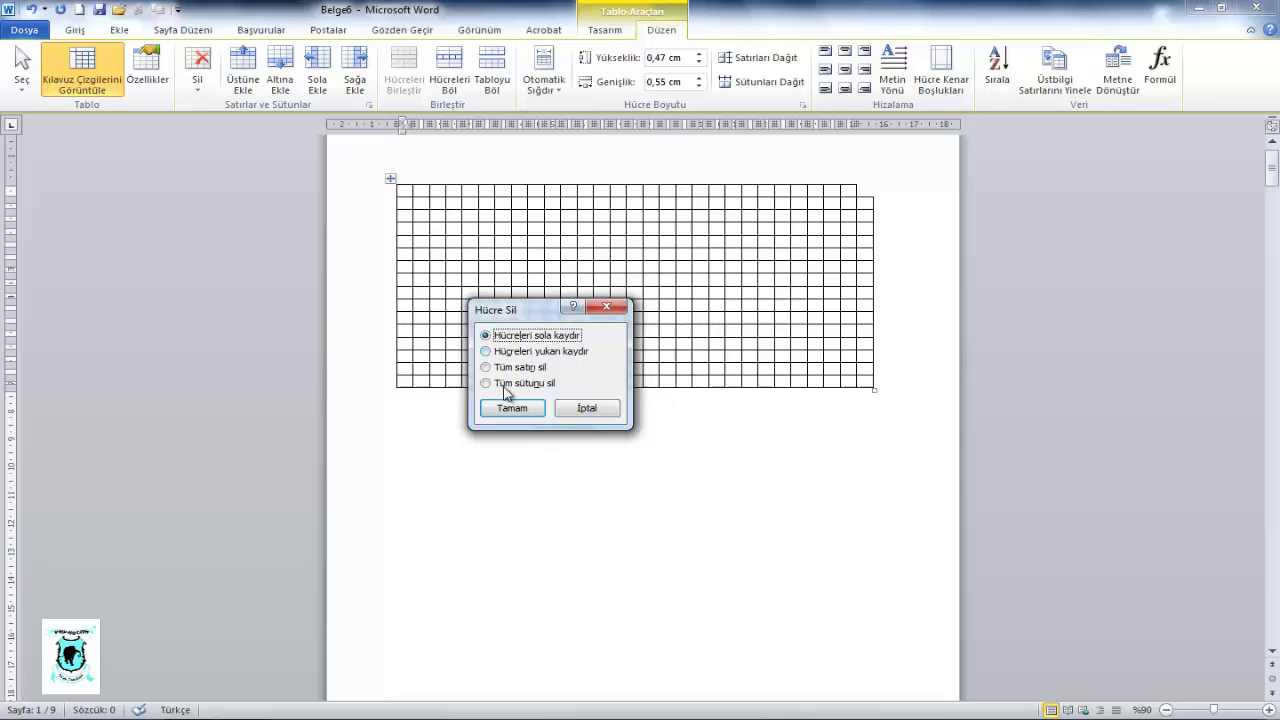
left_click(527, 369)
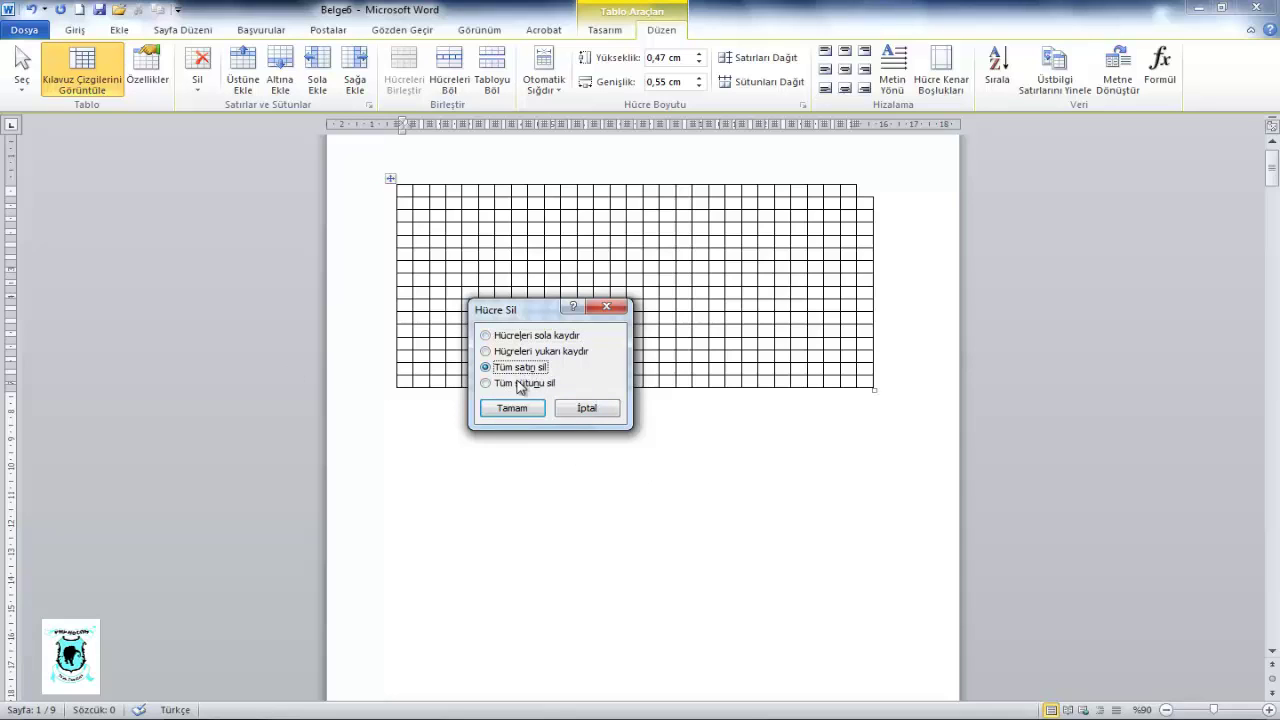
left_click(510, 408)
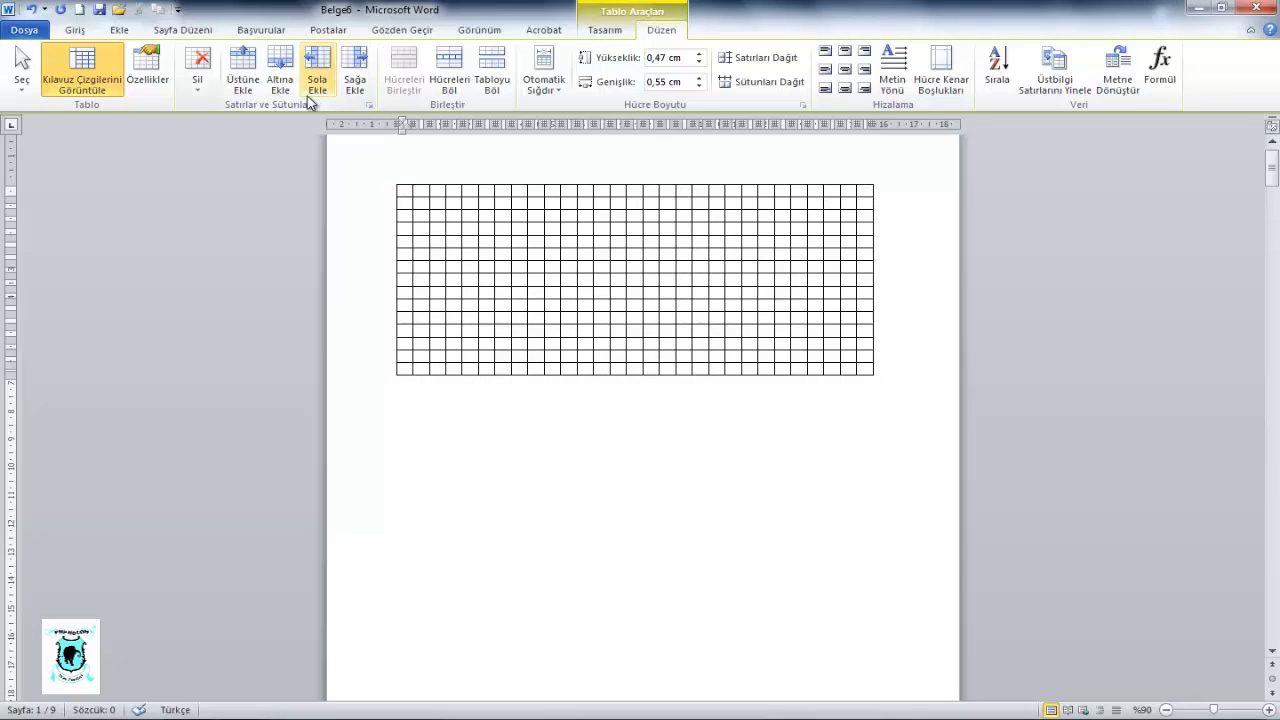
left_click(198, 72)
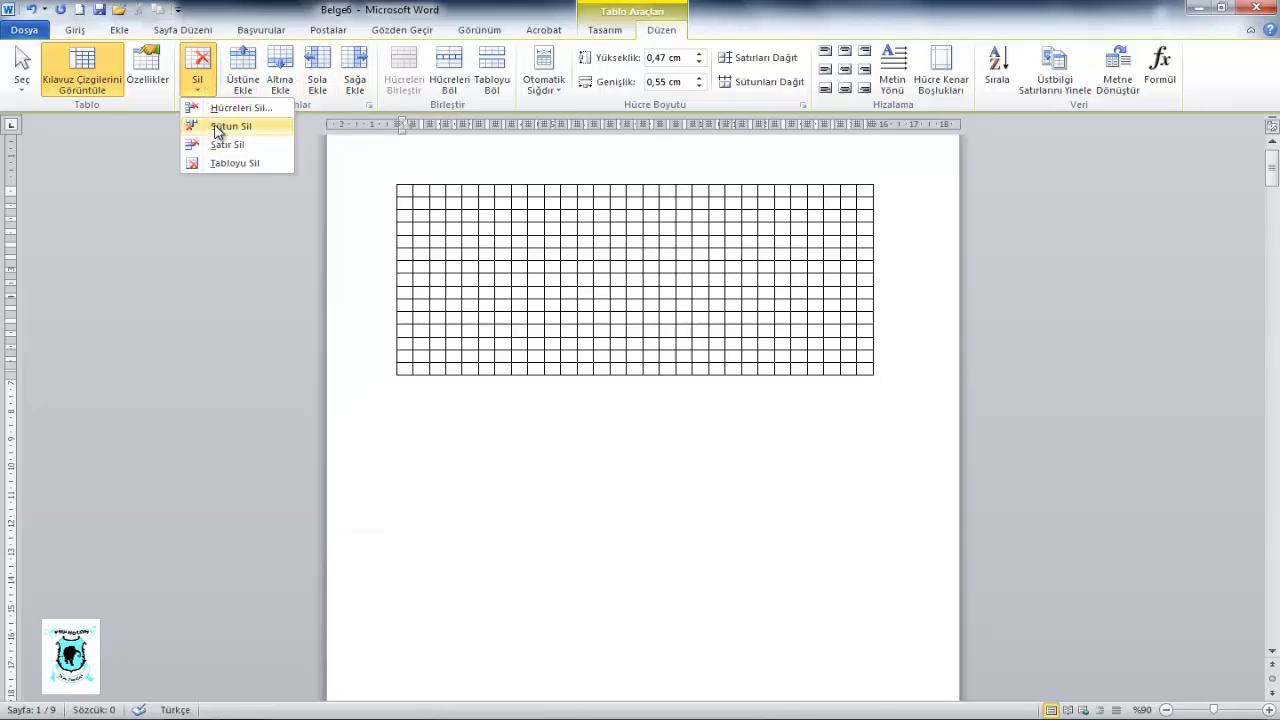
- Delete another entire row and the column containing the caret
left_click(235, 107)
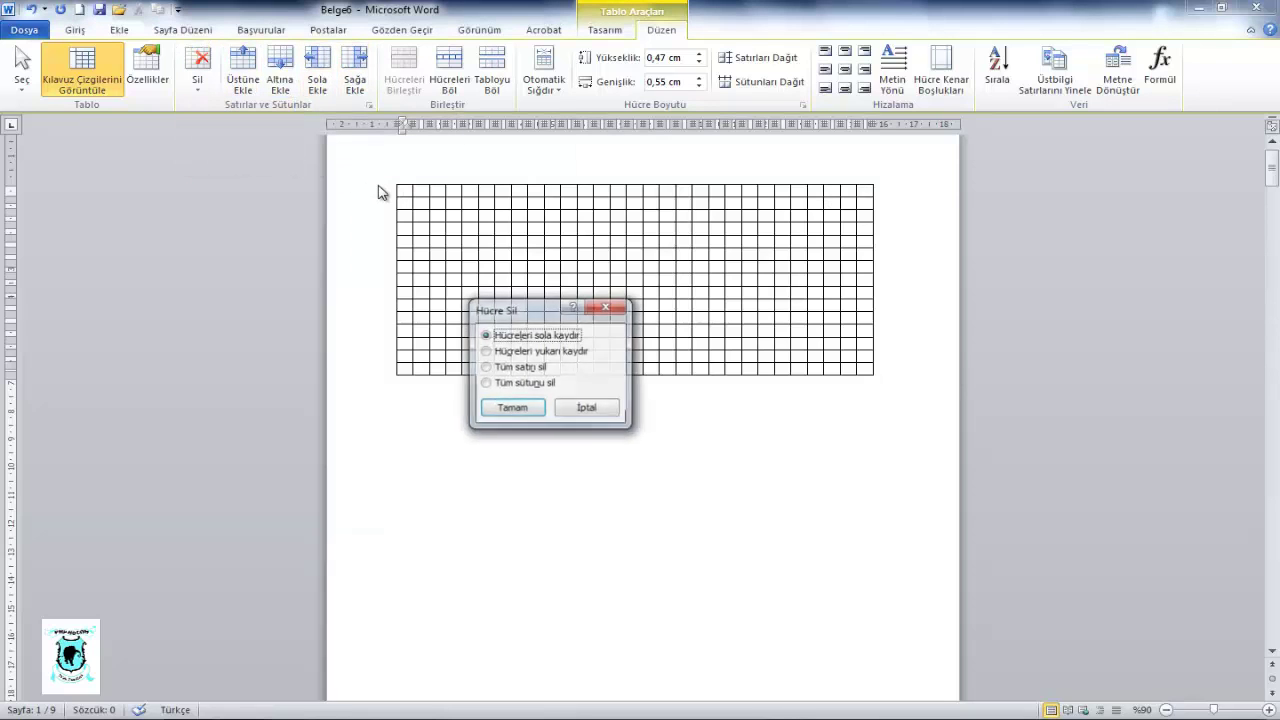
left_click(510, 370)
left_click(510, 408)
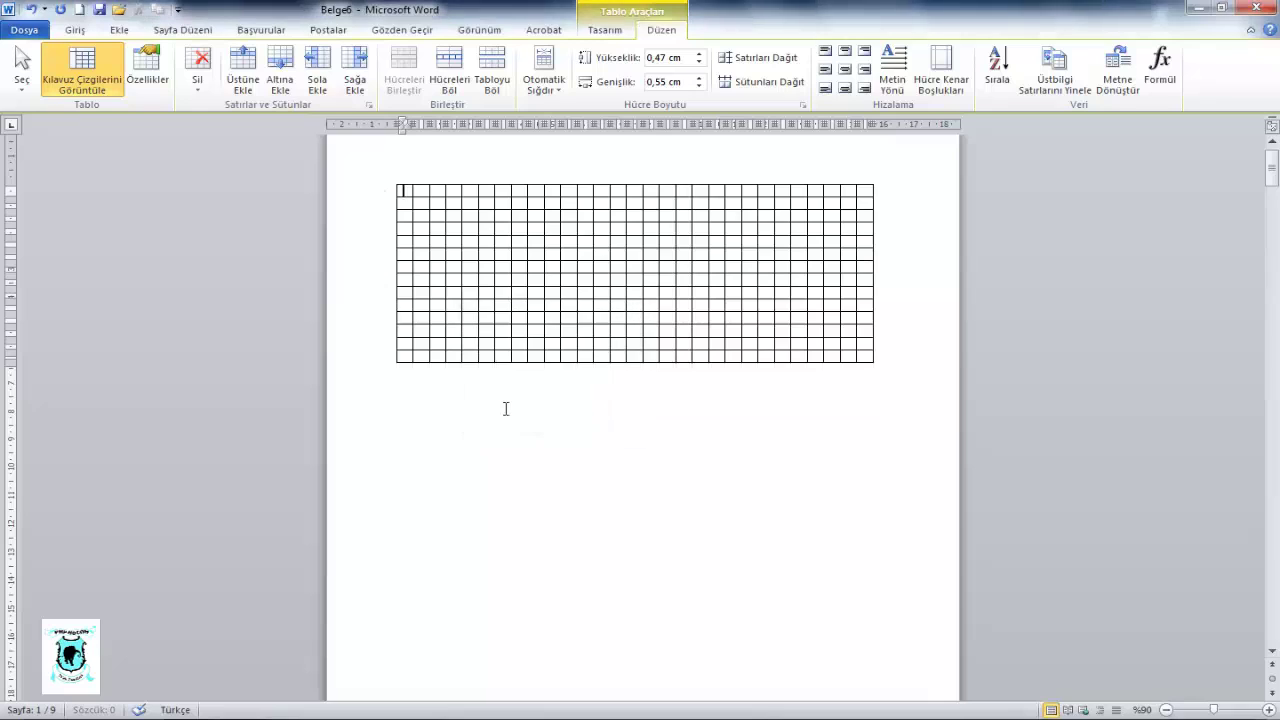
left_click(200, 80)
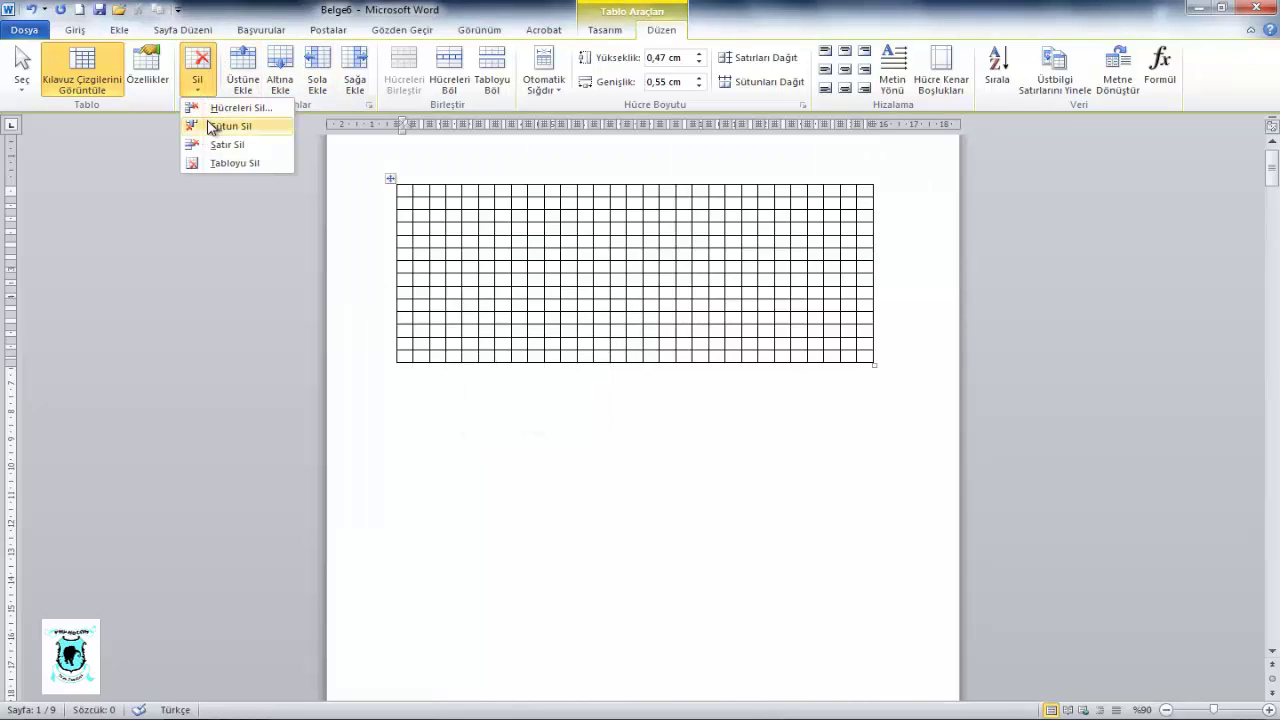
left_click(210, 126)
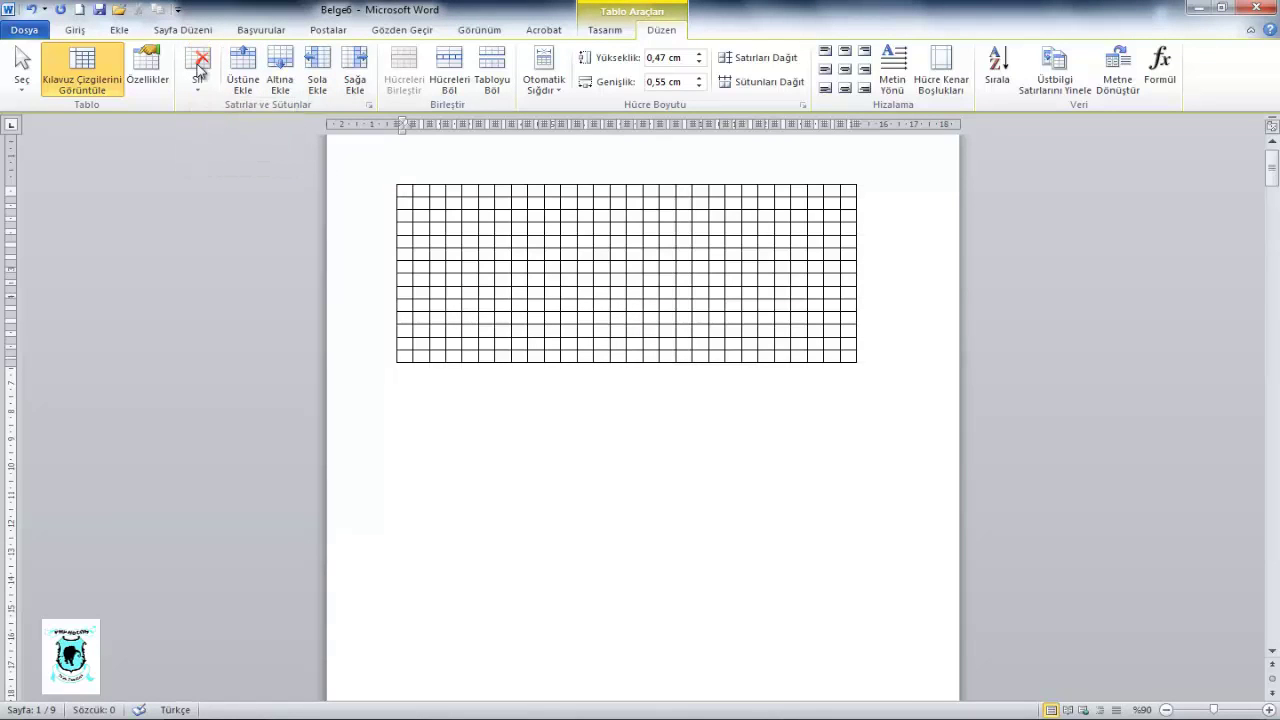
- Delete a cell with the remaining cells shifting up
left_click(203, 72)
left_click(215, 107)
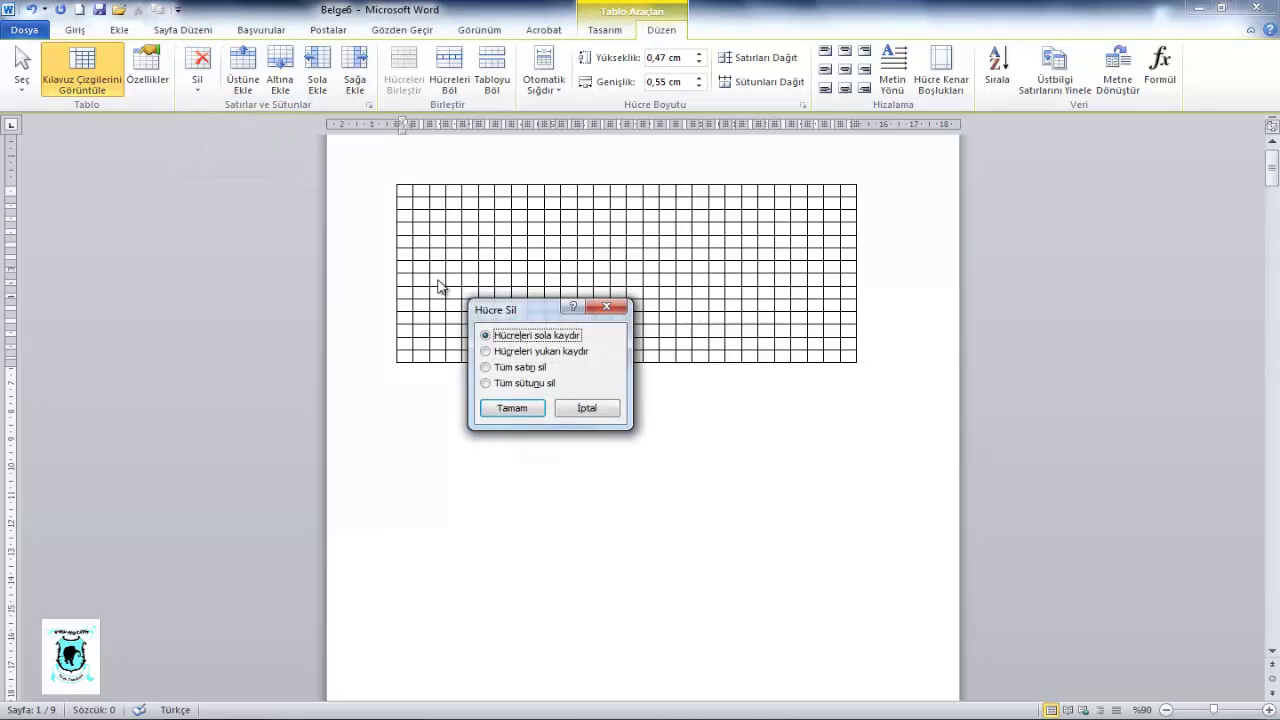
left_click(510, 350)
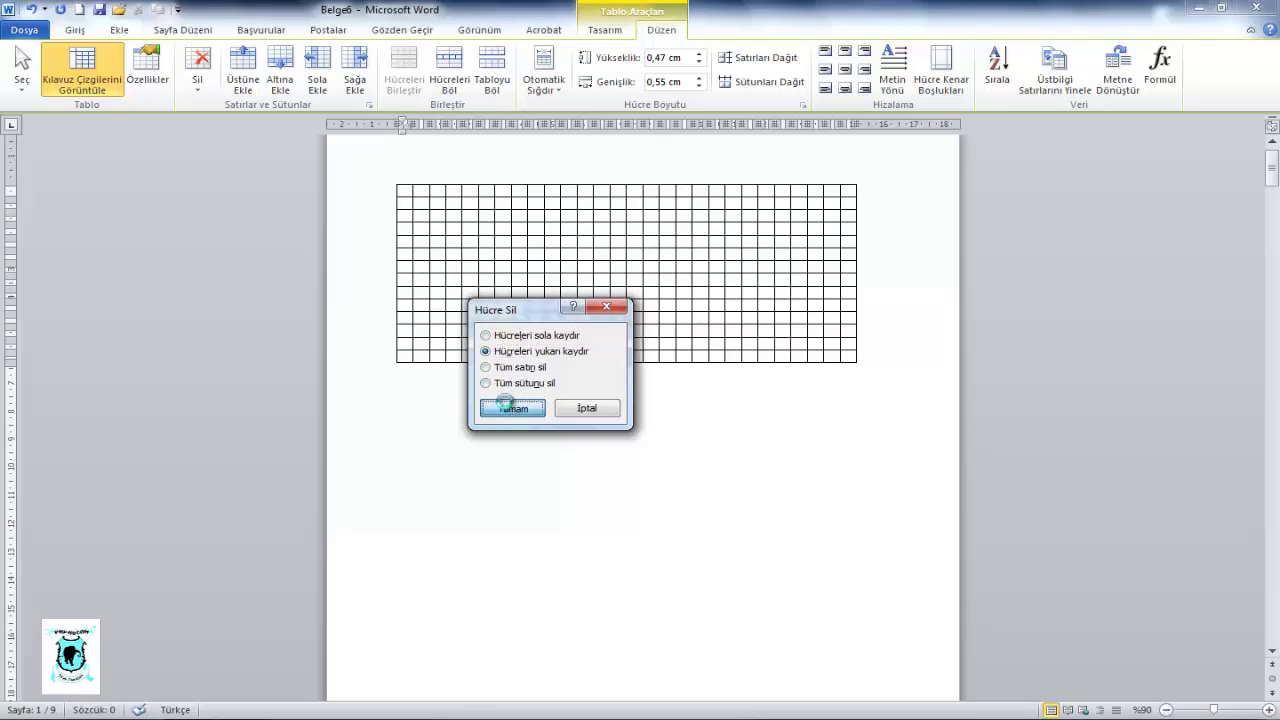
left_click(508, 406)
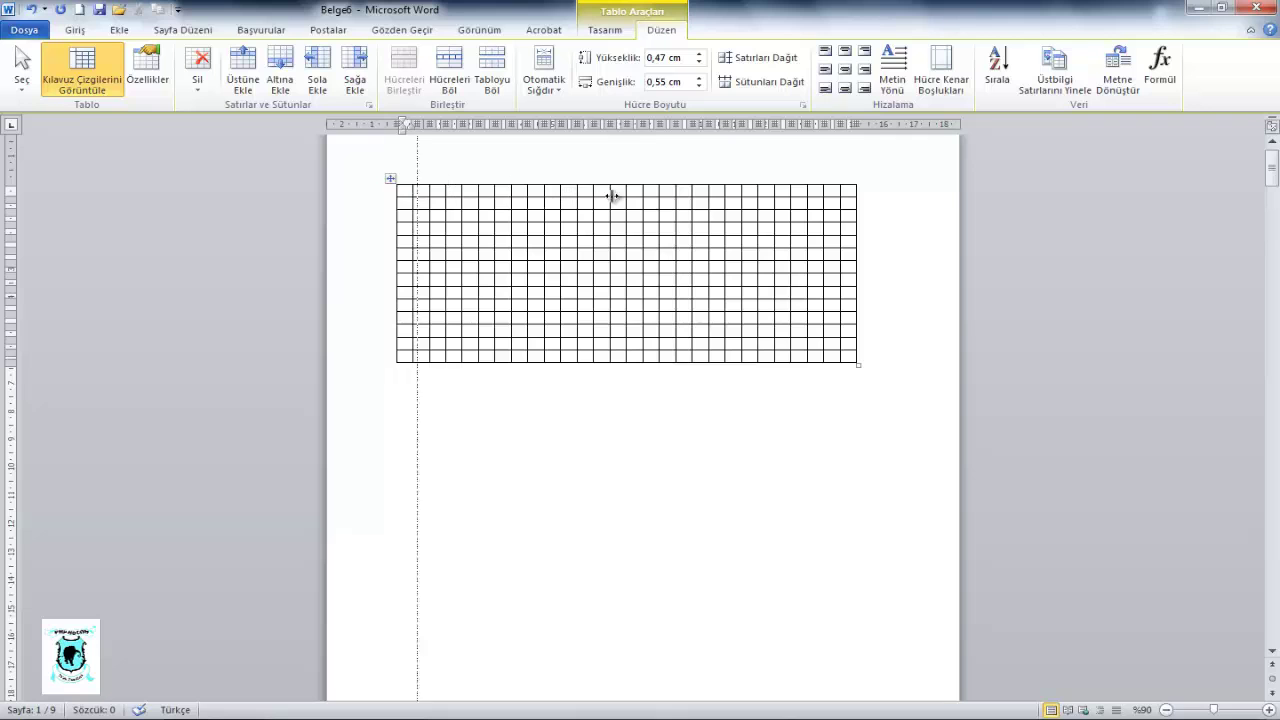
- Select the columns from mid-table to the right edge and delete them with Backspace
left_click(555, 181)
left_click_drag(555, 181, 977, 249)
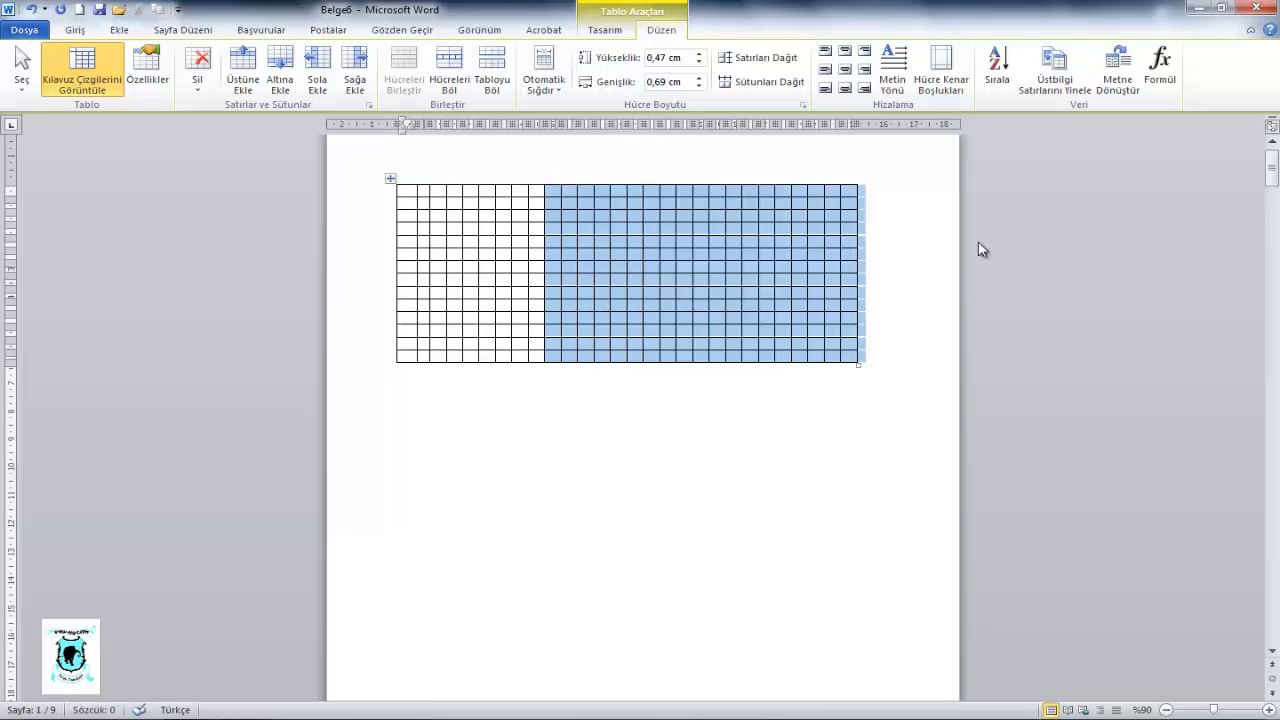
left_click(956, 235)
left_click(651, 167)
left_click_drag(651, 167, 1091, 234)
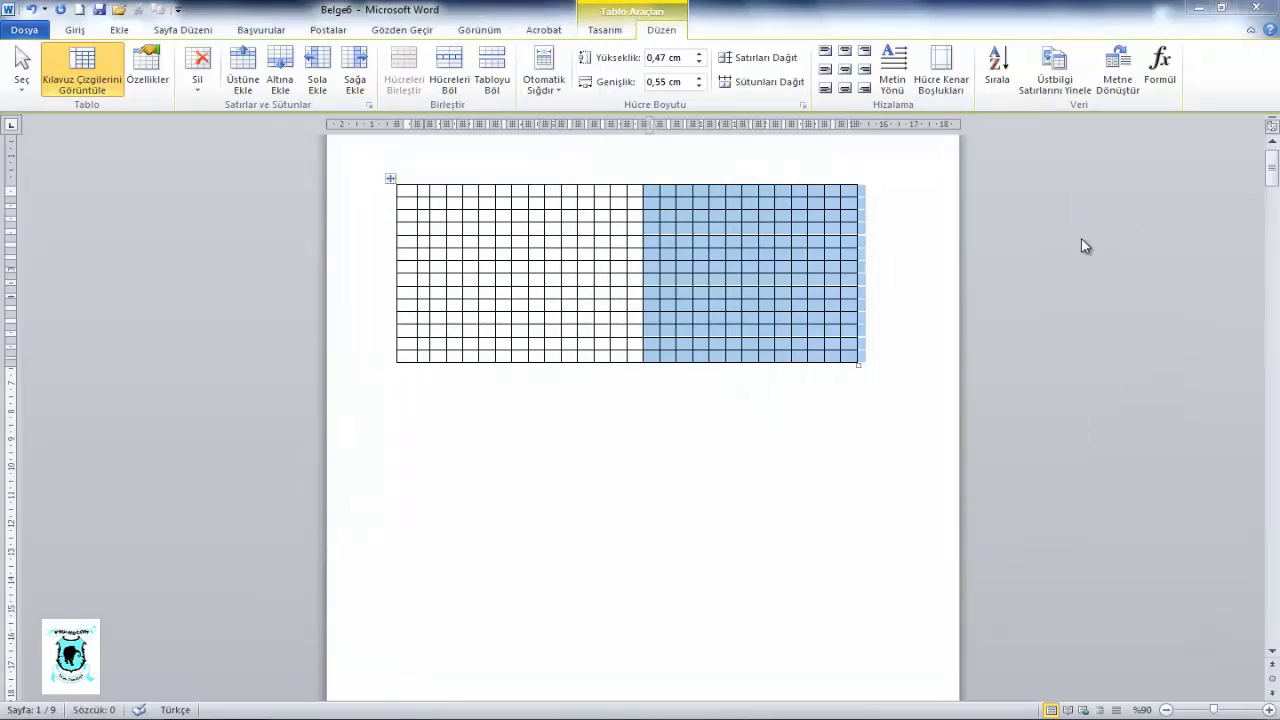
key("ctrl+s")
left_click(876, 176)
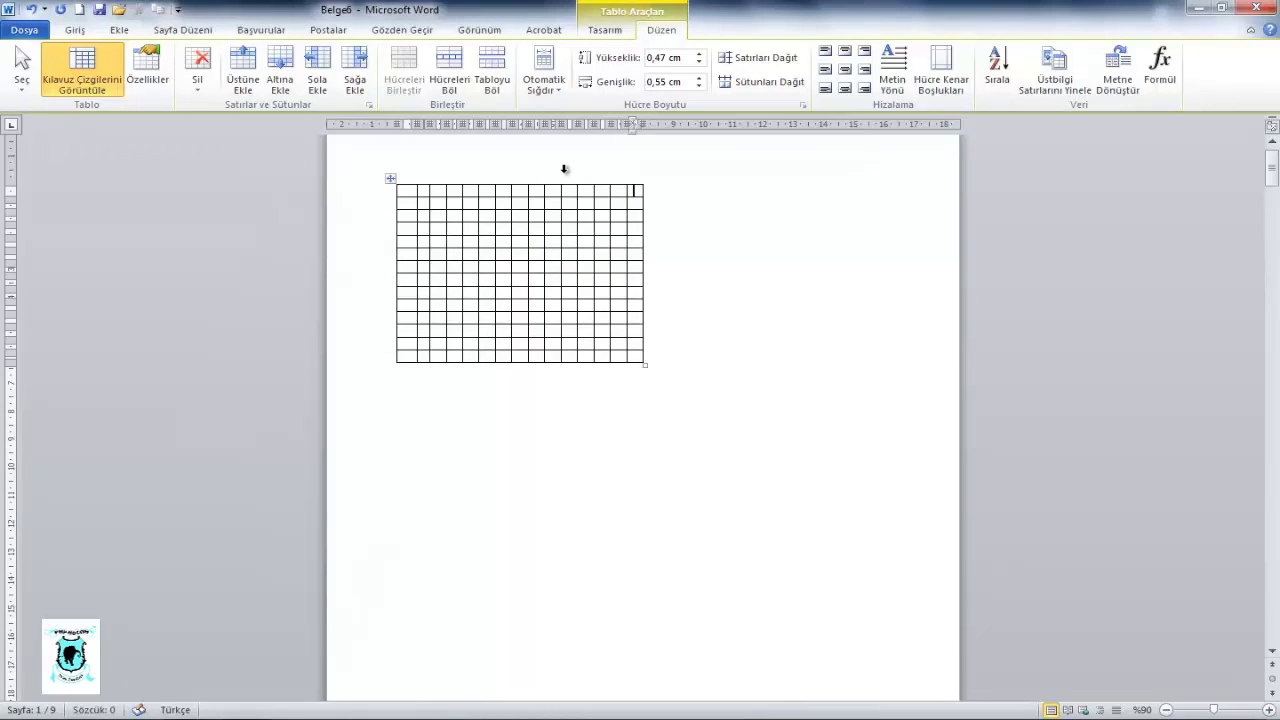
left_click_drag(536, 170, 862, 307)
key("BackSpace")
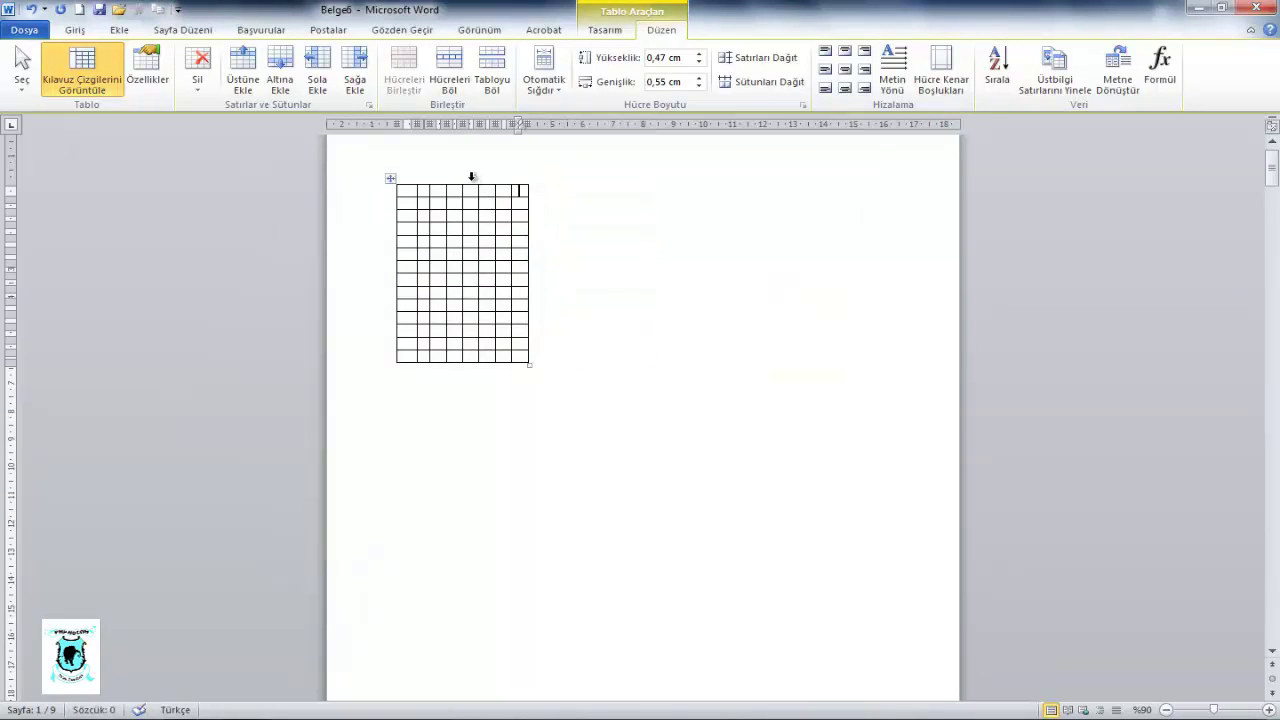
- Delete the remaining right-hand columns and widen the last column to 9,54 cm
left_click_drag(474, 177, 808, 306)
key("BackSpace")
left_click_drag(462, 215, 732, 231)
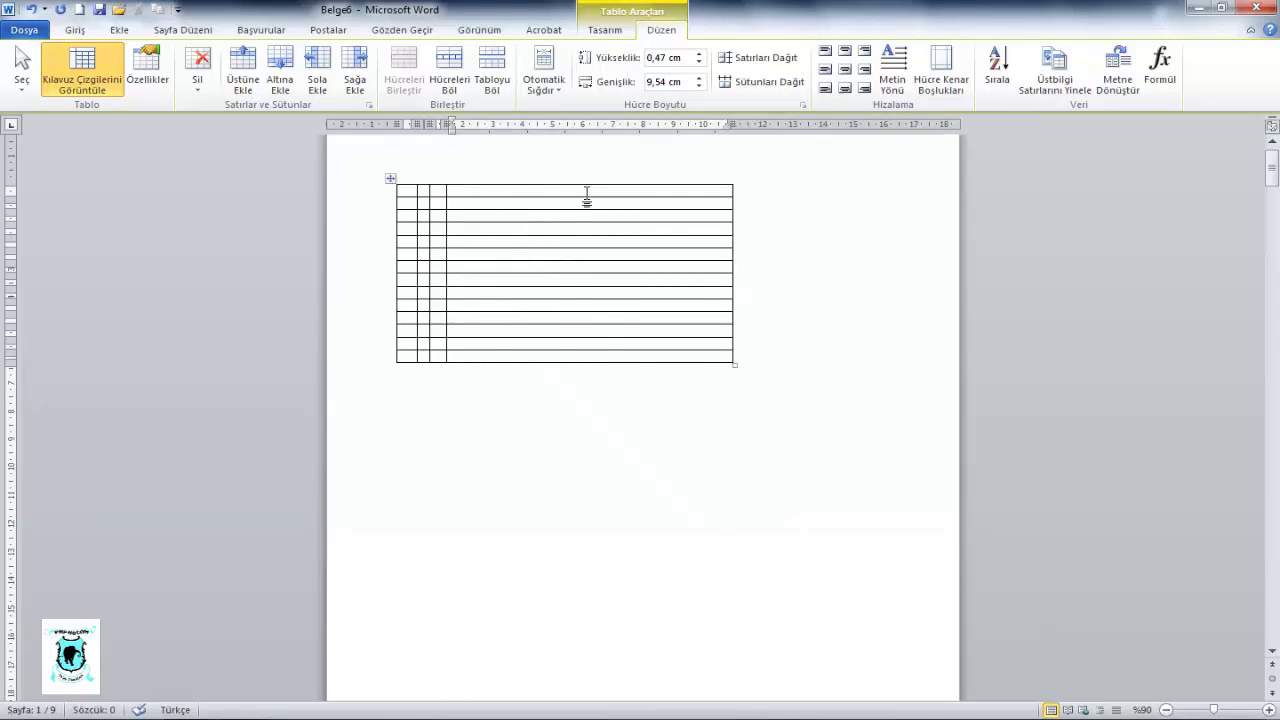
type("PHP HOCAM")
left_click(533, 280)
left_click(485, 184)
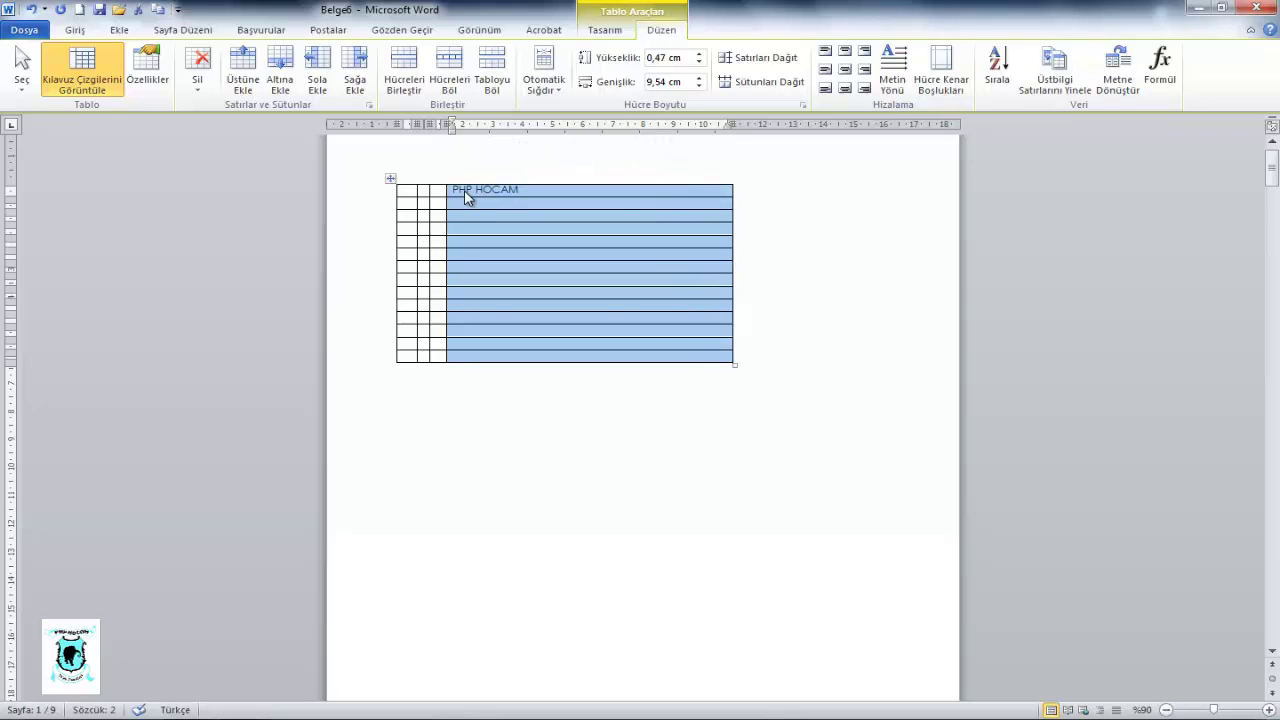
right_click(464, 197)
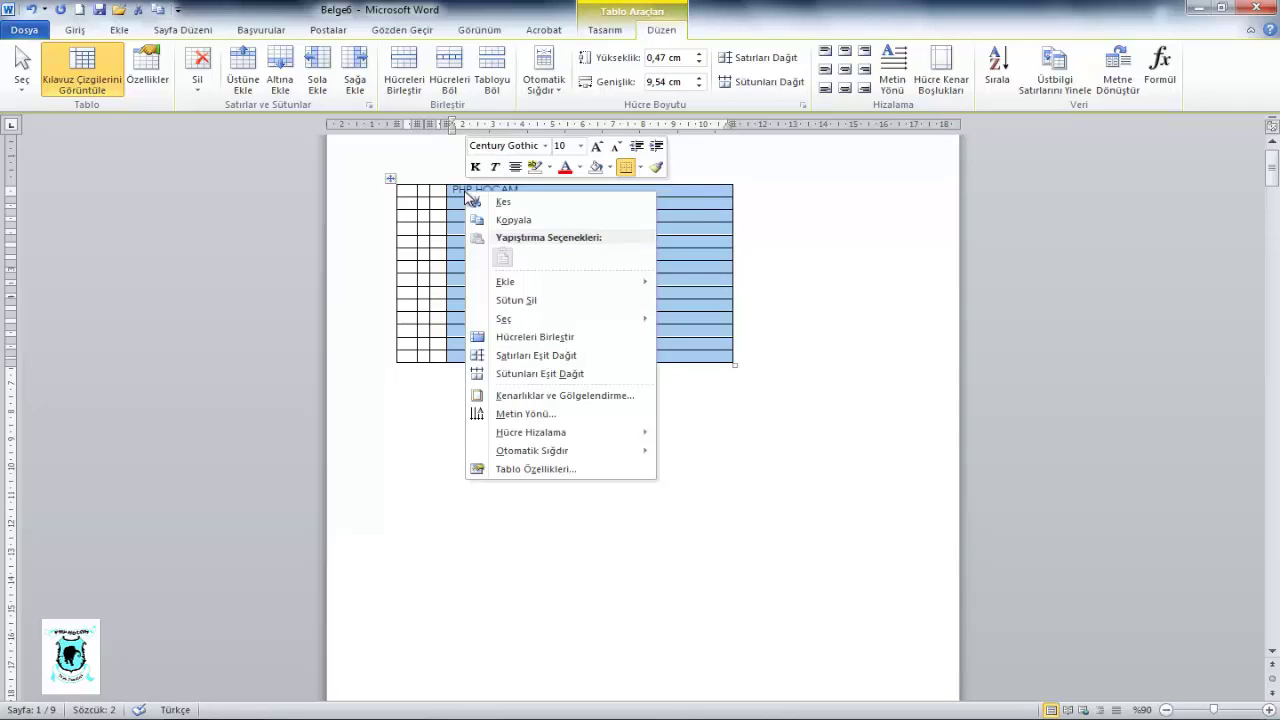
left_click(453, 182)
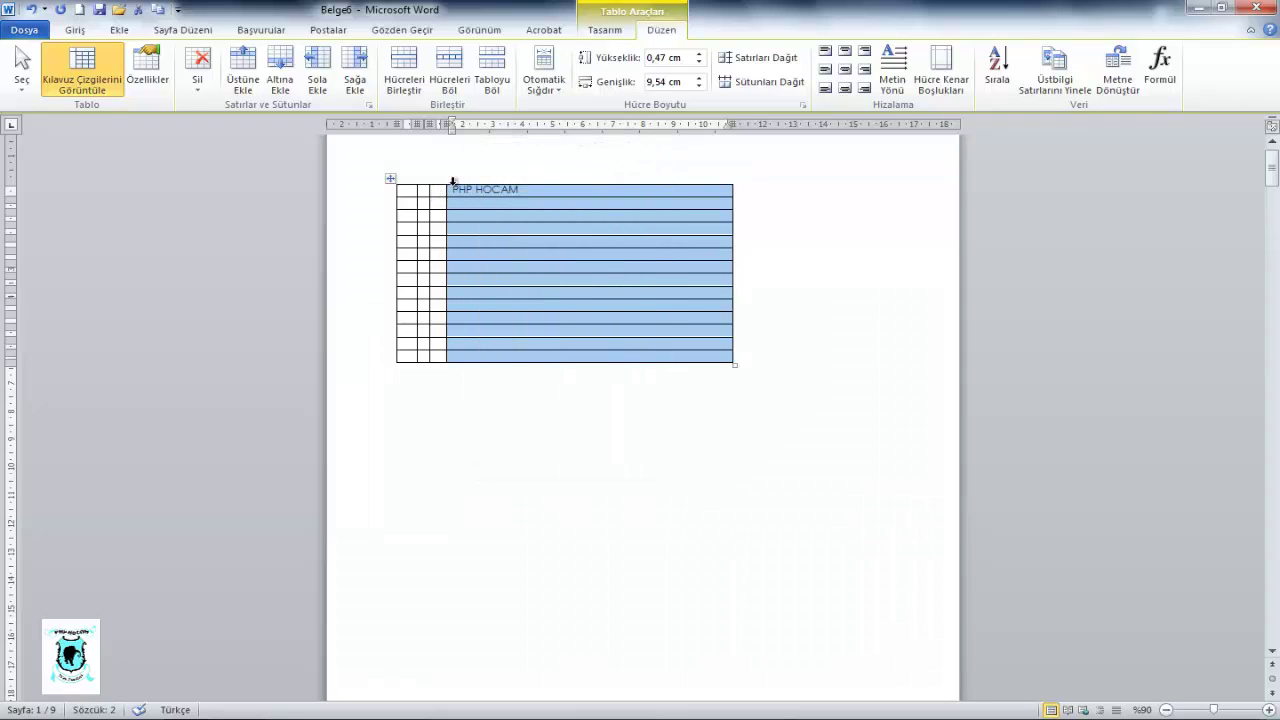
right_click(453, 182)
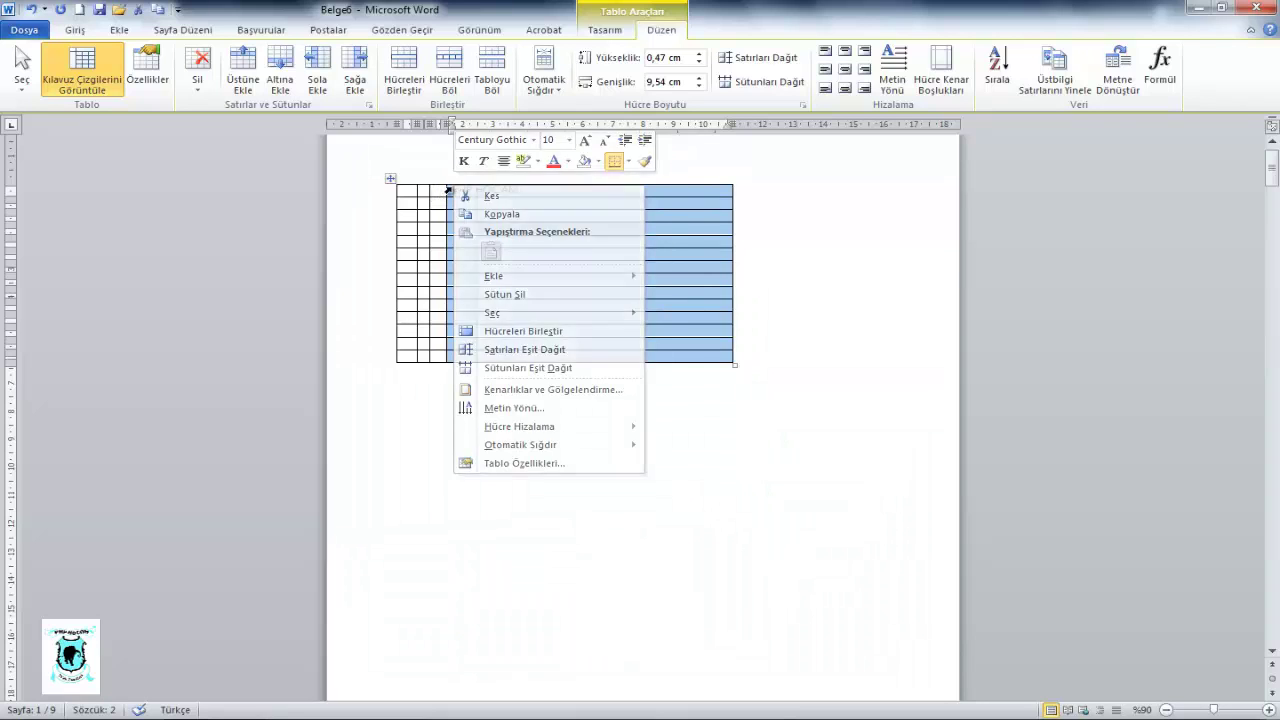
left_click(448, 190)
left_click(454, 189)
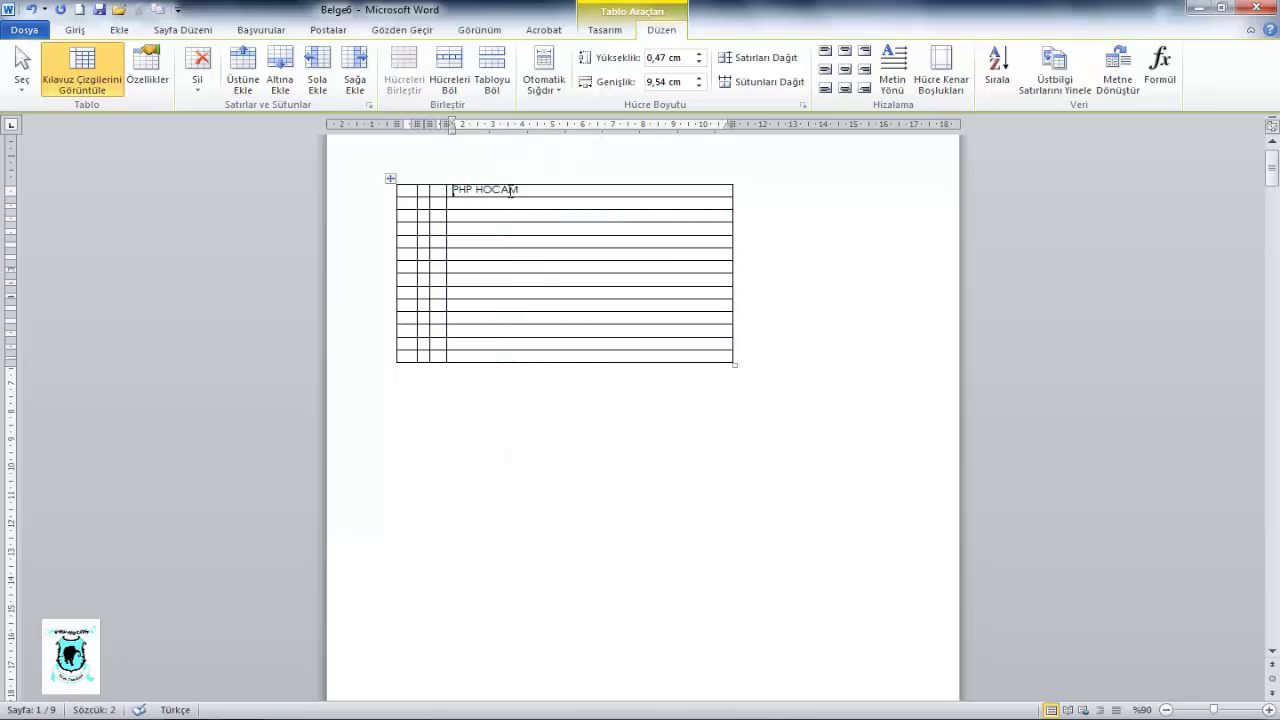
left_click_drag(511, 192, 666, 194)
right_click(658, 197)
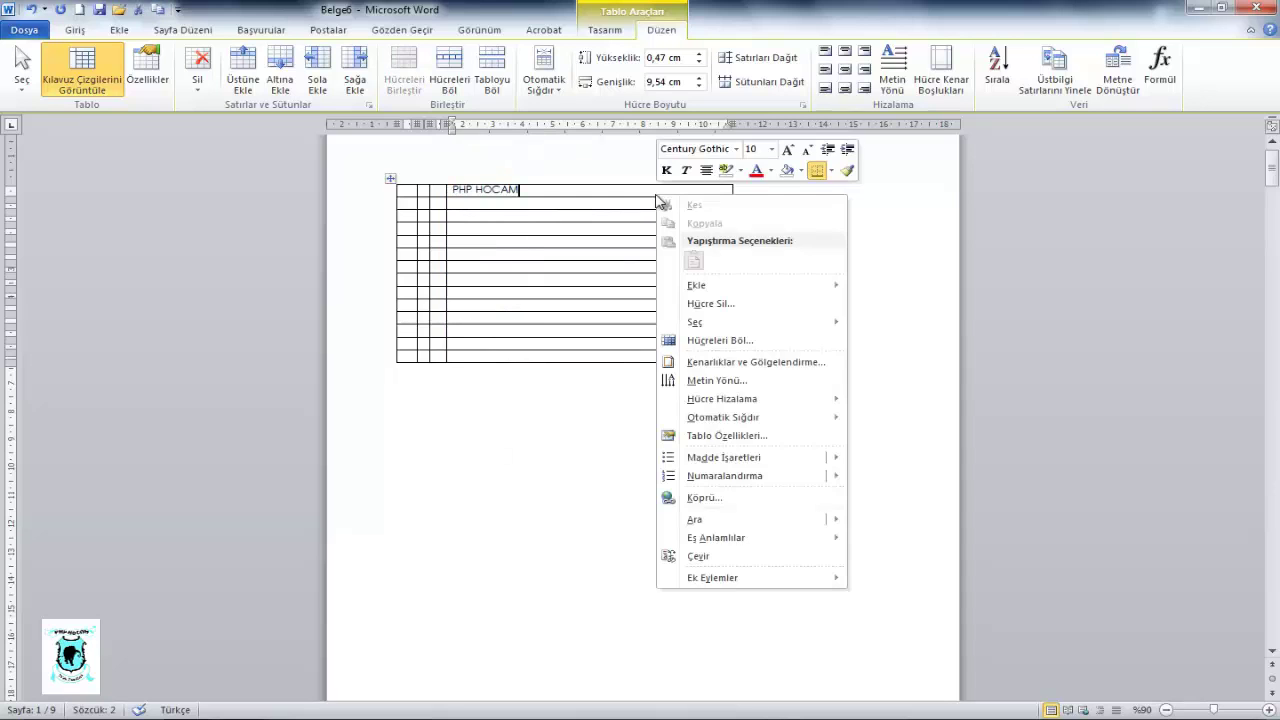
left_click(591, 191)
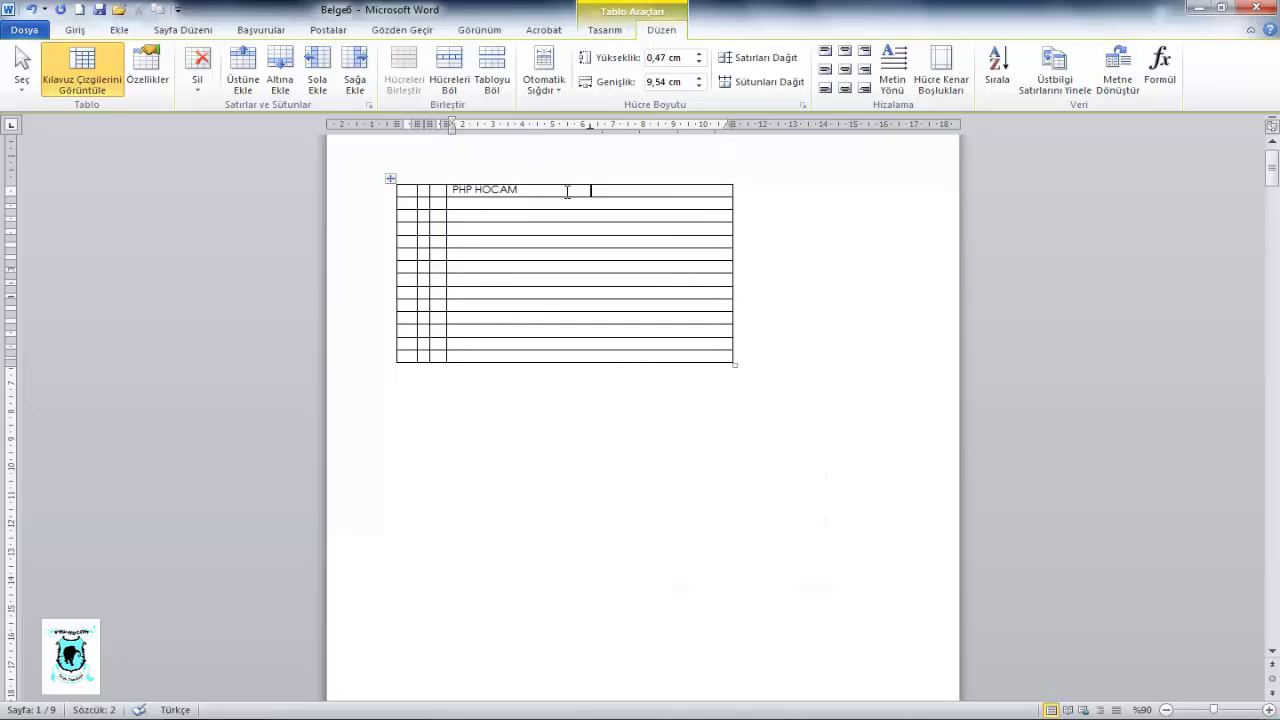
left_click_drag(567, 191, 455, 192)
left_click(457, 193)
left_click(445, 190)
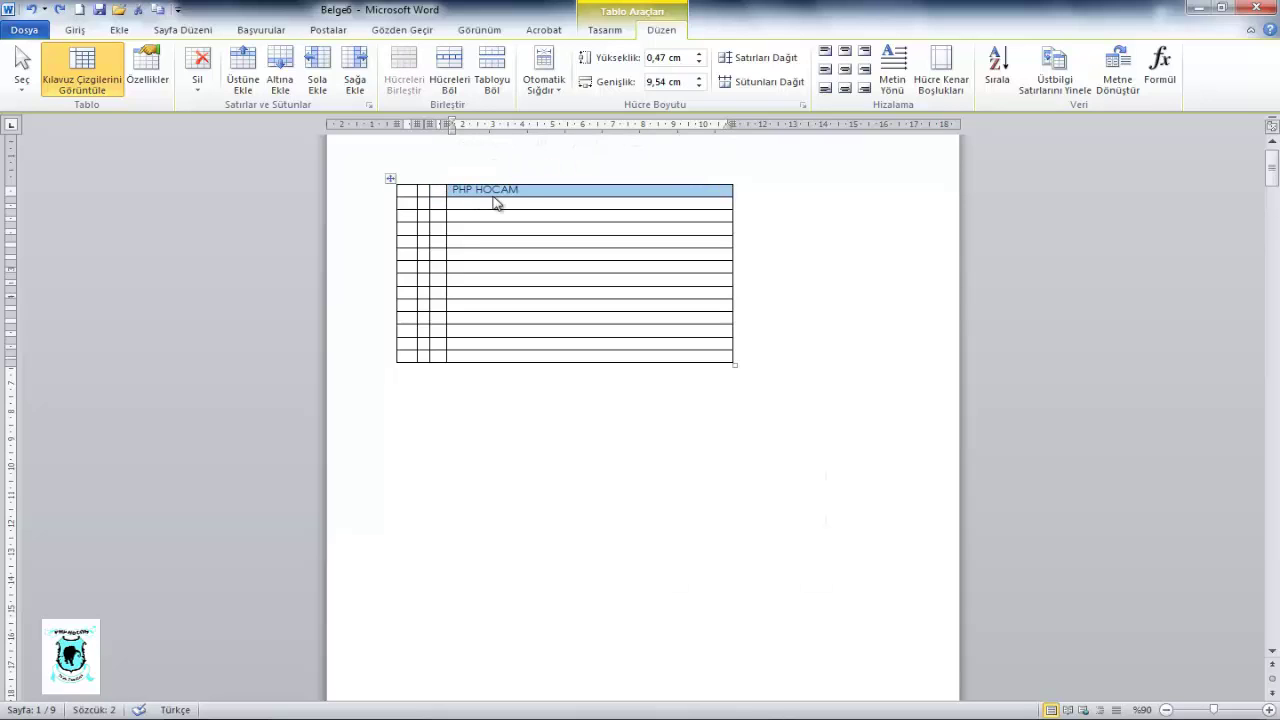
right_click(524, 196)
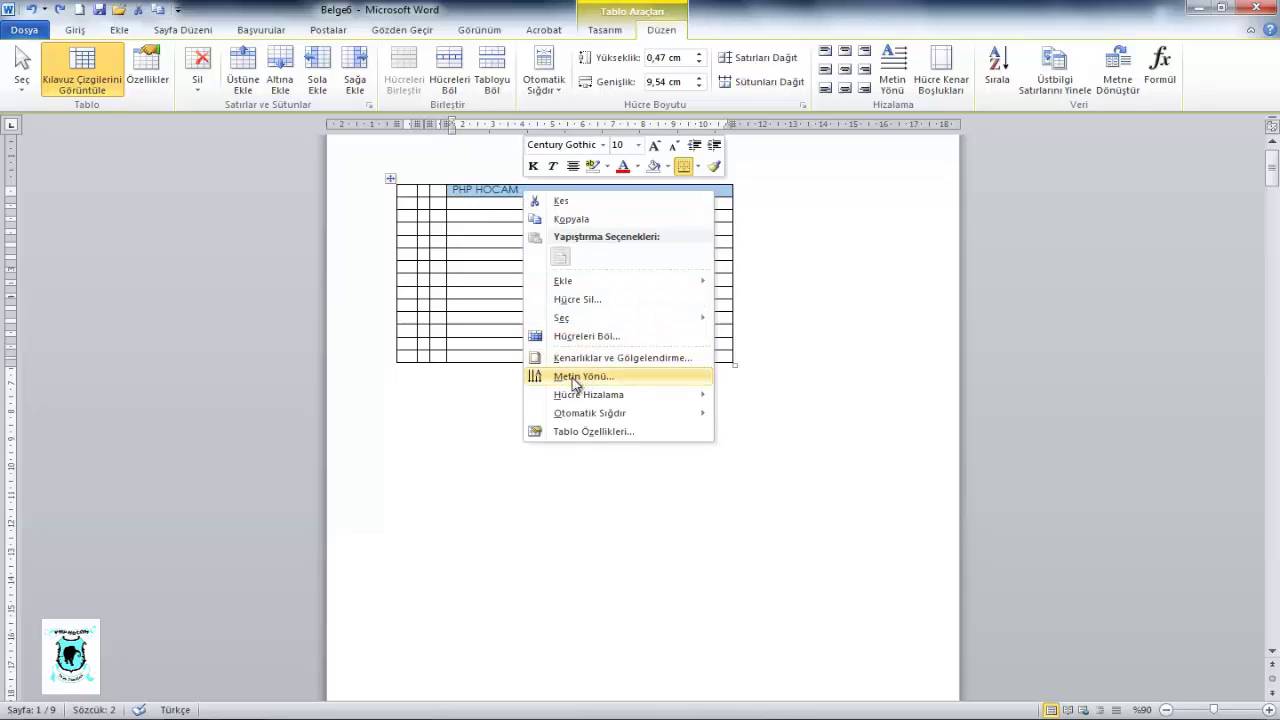
- Set the PHP HOCAM cell's text direction to bottom-to-top
left_click(577, 385)
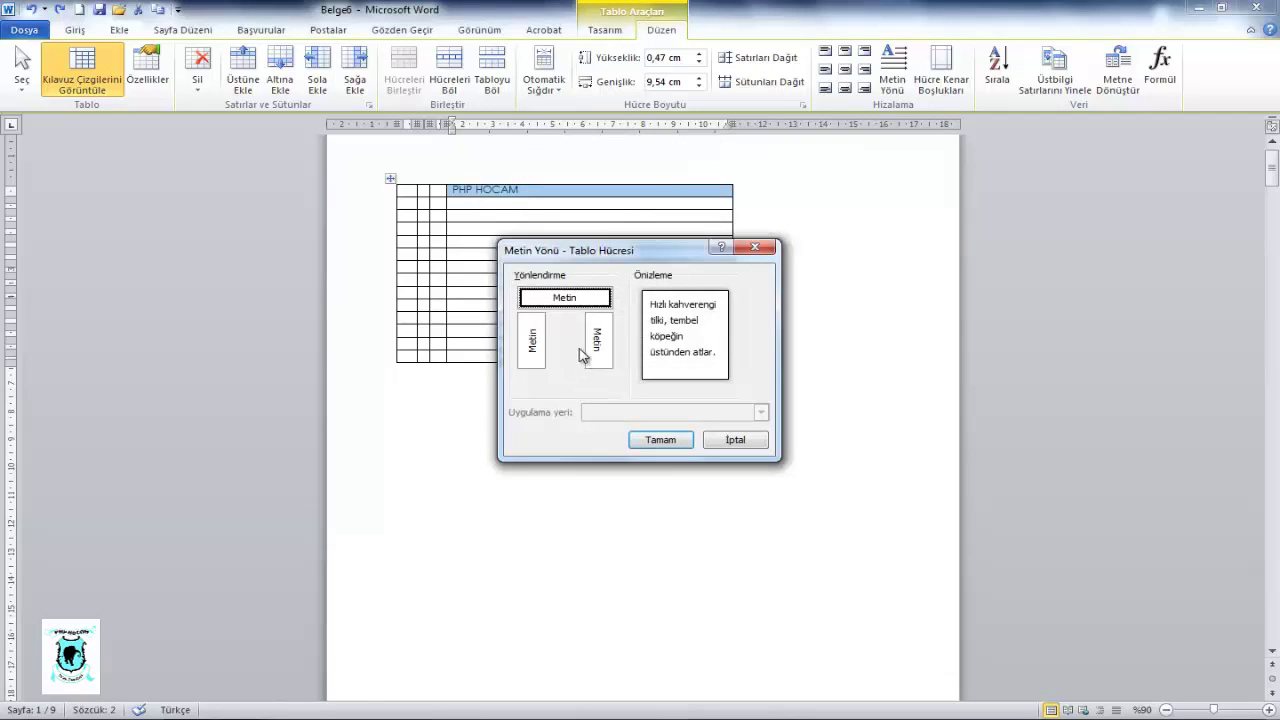
left_click_drag(622, 258, 857, 259)
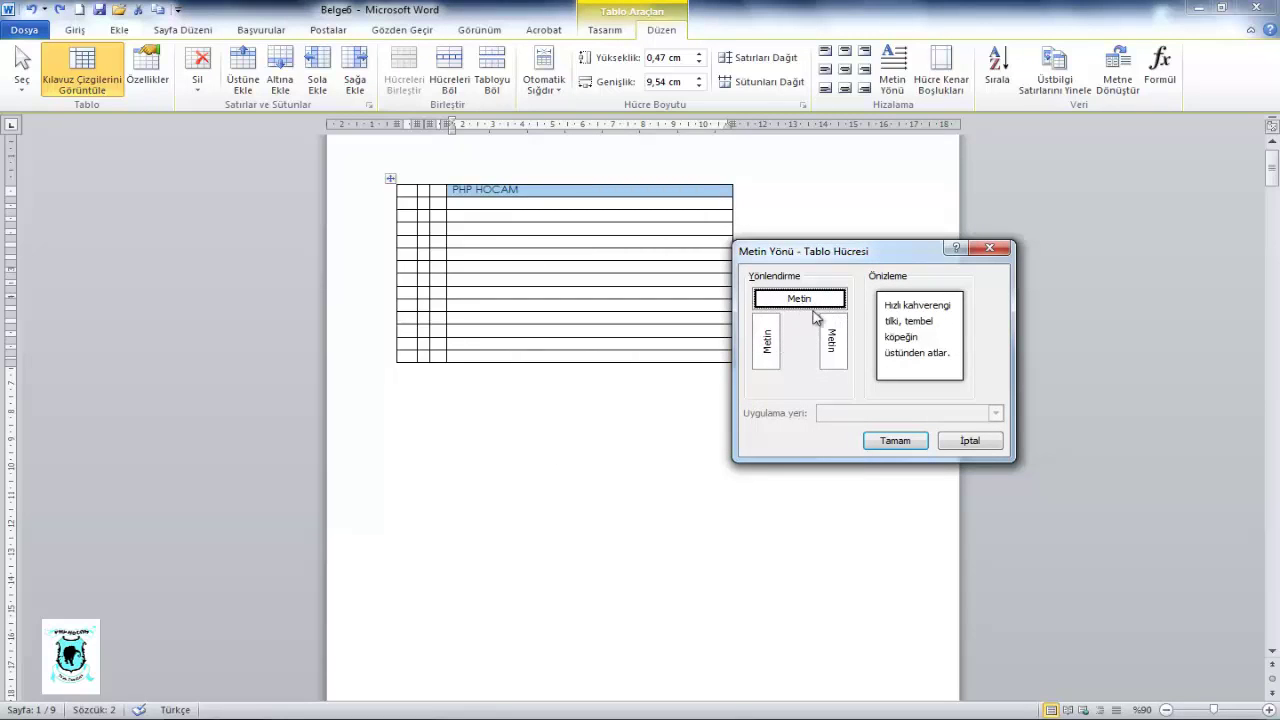
left_click(766, 355)
left_click(839, 343)
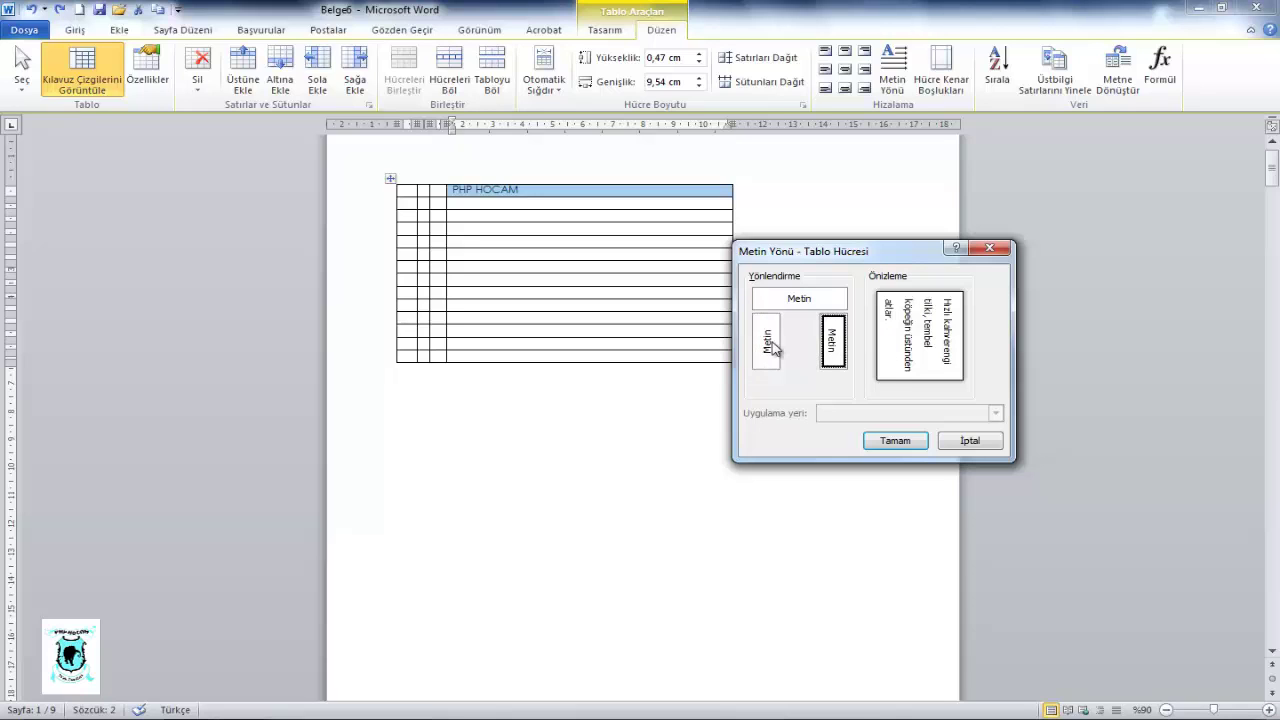
left_click(772, 343)
left_click(843, 345)
left_click(772, 345)
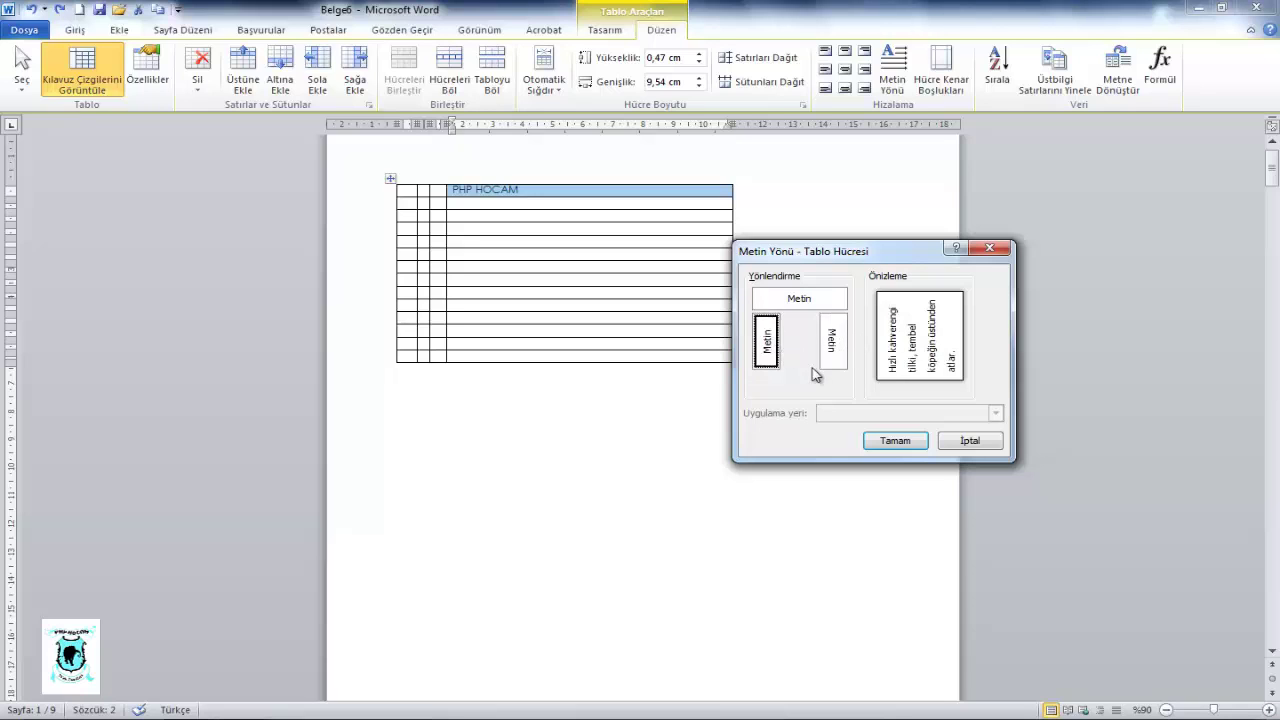
left_click(894, 438)
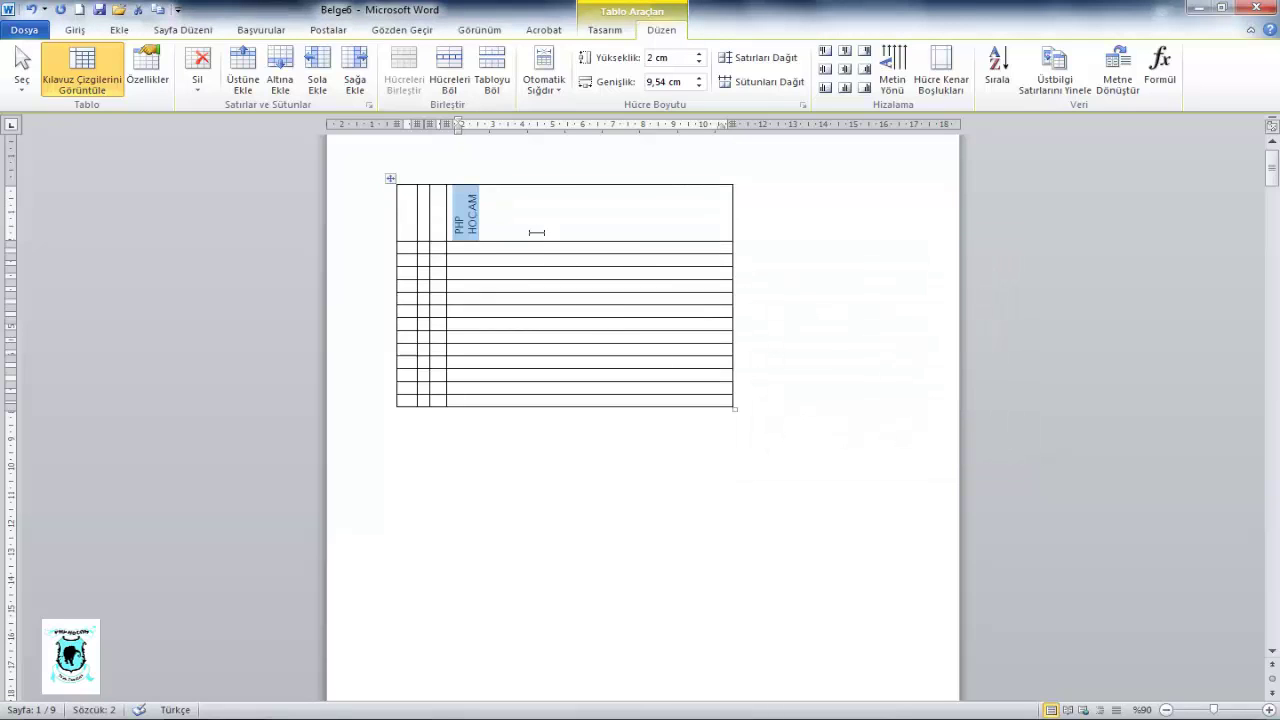
- Make the first row about 5.73 cm tall
left_click(506, 234)
left_click_drag(481, 243, 480, 346)
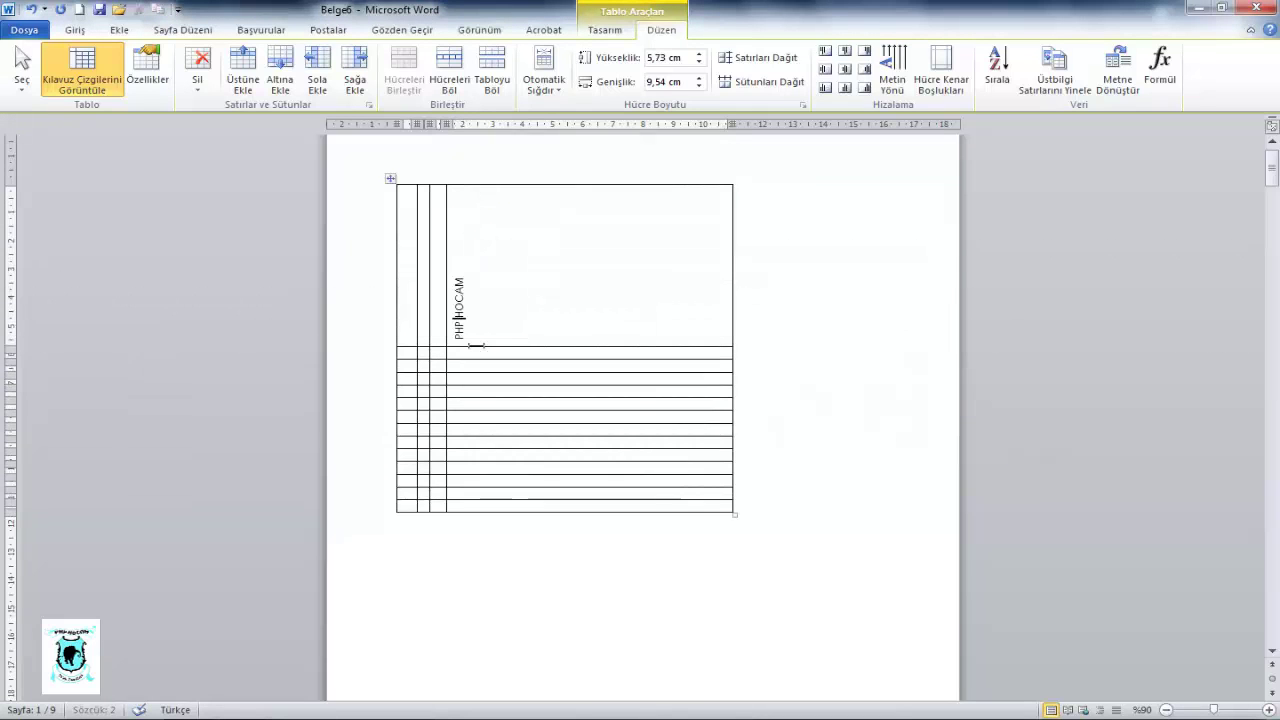
left_click(476, 179)
left_click(553, 315)
- Change PHP HOCAM to top-to-bottom, then back to horizontal text direction
left_click_drag(466, 277, 468, 338)
right_click(466, 324)
mouse_move(532, 602)
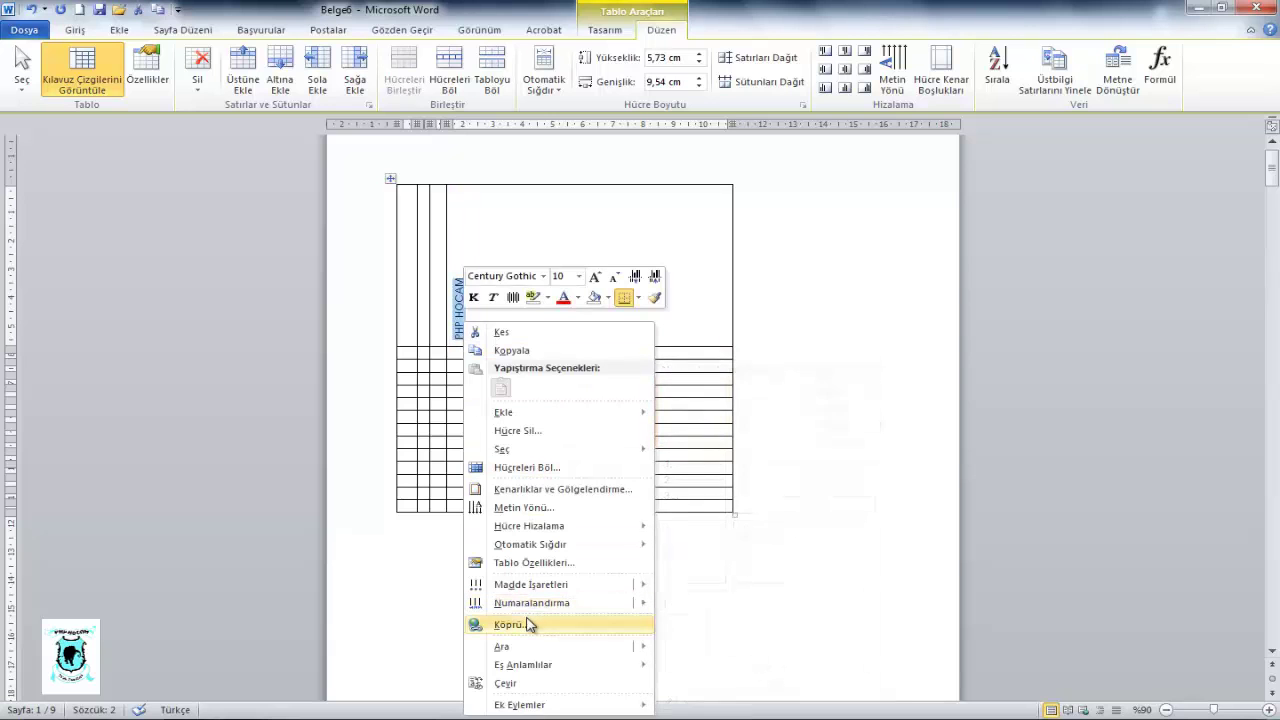
left_click(515, 507)
left_click(832, 340)
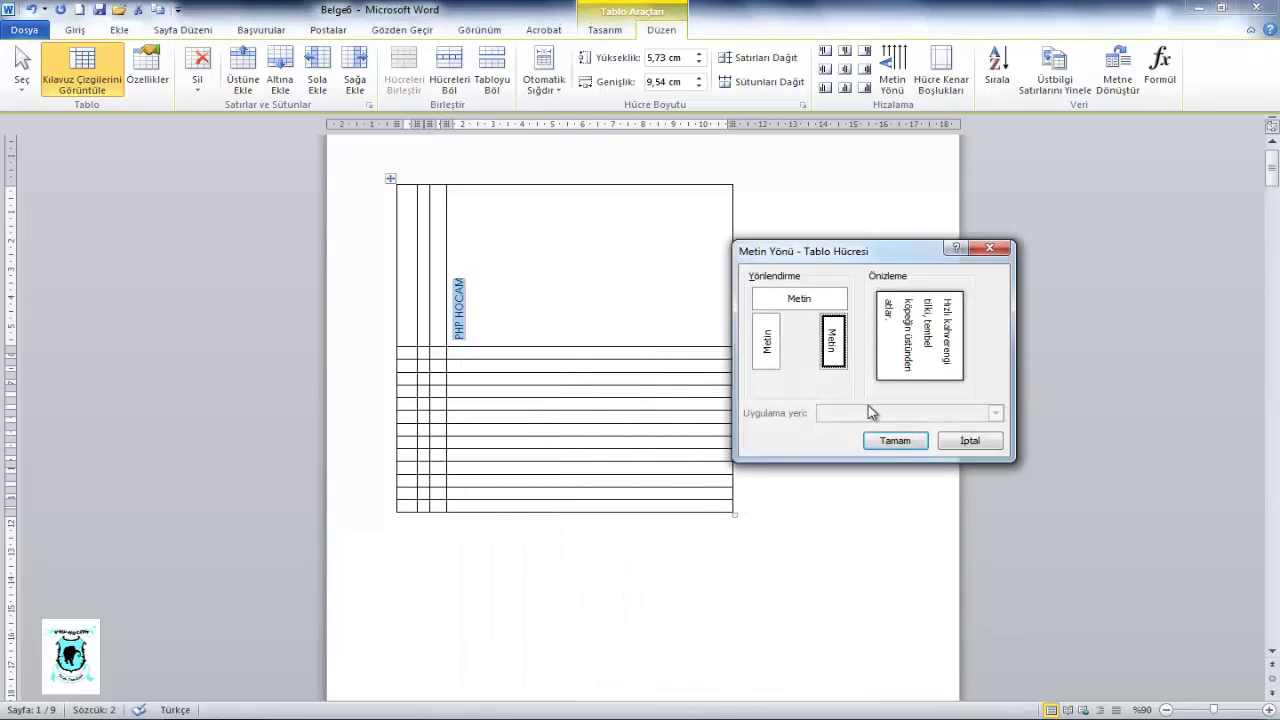
left_click(895, 440)
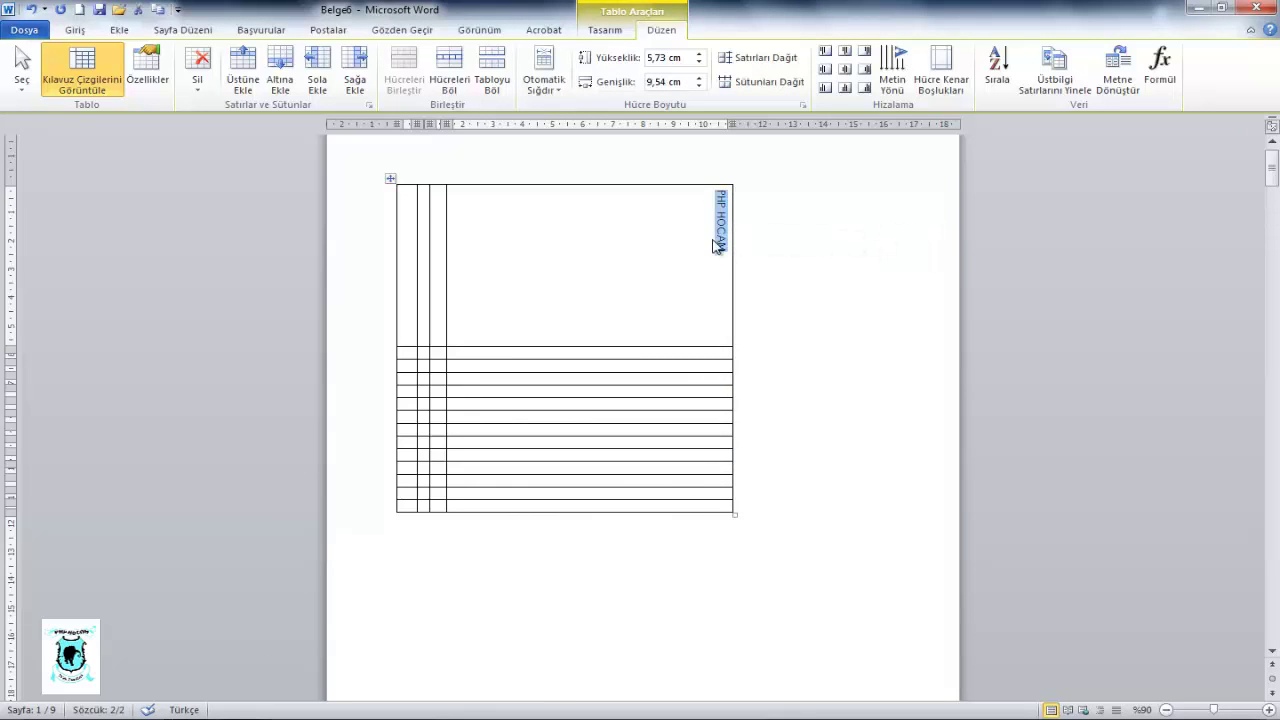
right_click(714, 236)
left_click(770, 422)
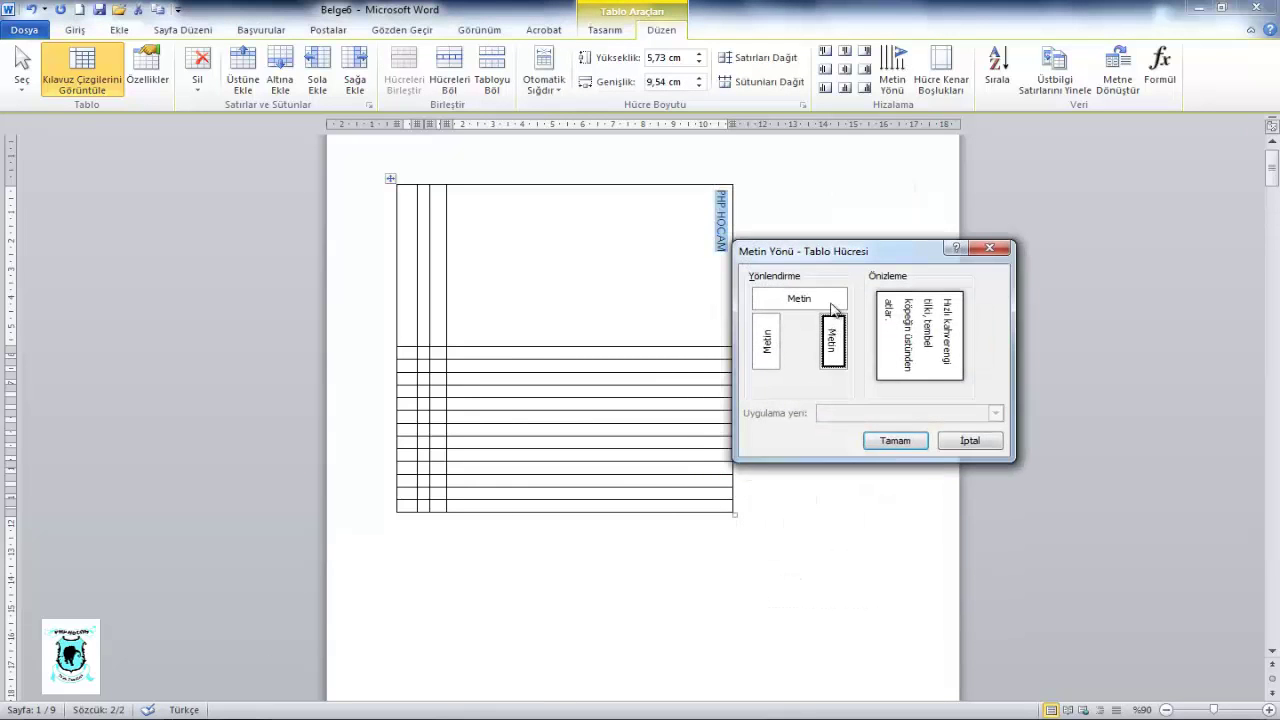
left_click(791, 292)
left_click(901, 455)
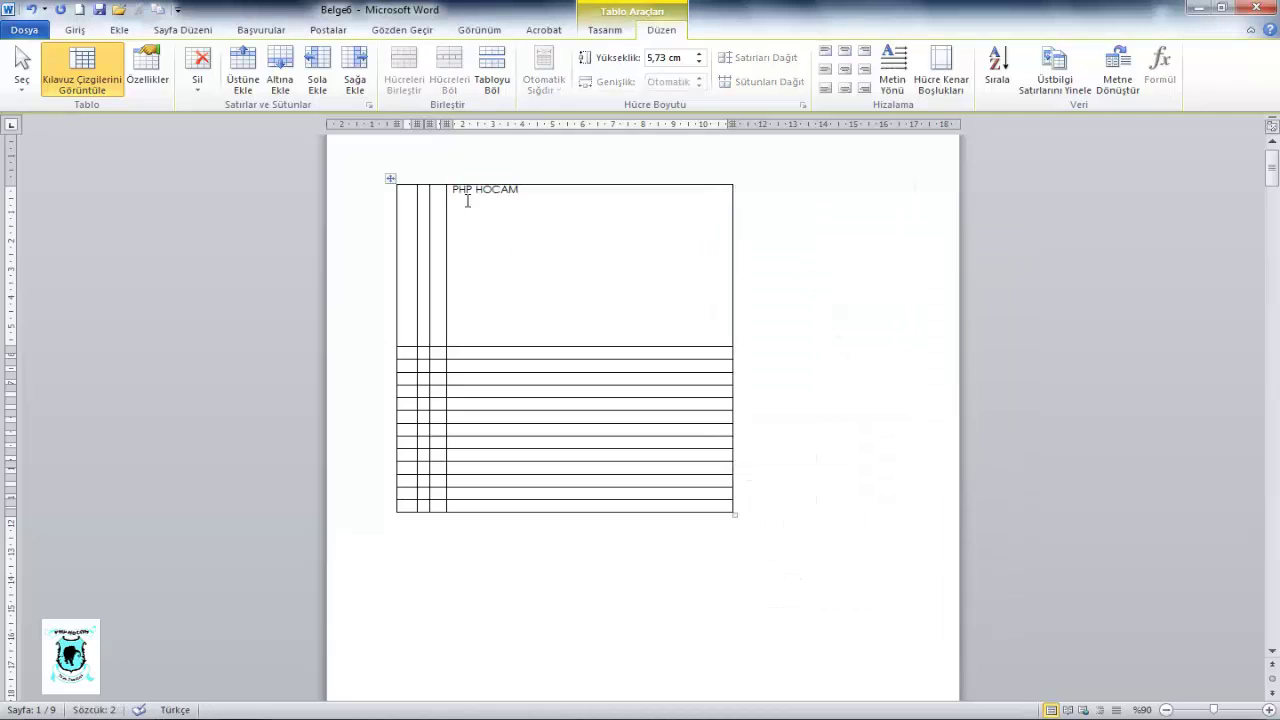
- Shift the first row to the right and widen it
left_click_drag(575, 198, 368, 204)
mouse_move(466, 229)
left_mouse_down()
mouse_move(565, 225)
mouse_move(490, 204)
left_mouse_up()
left_click(648, 215)
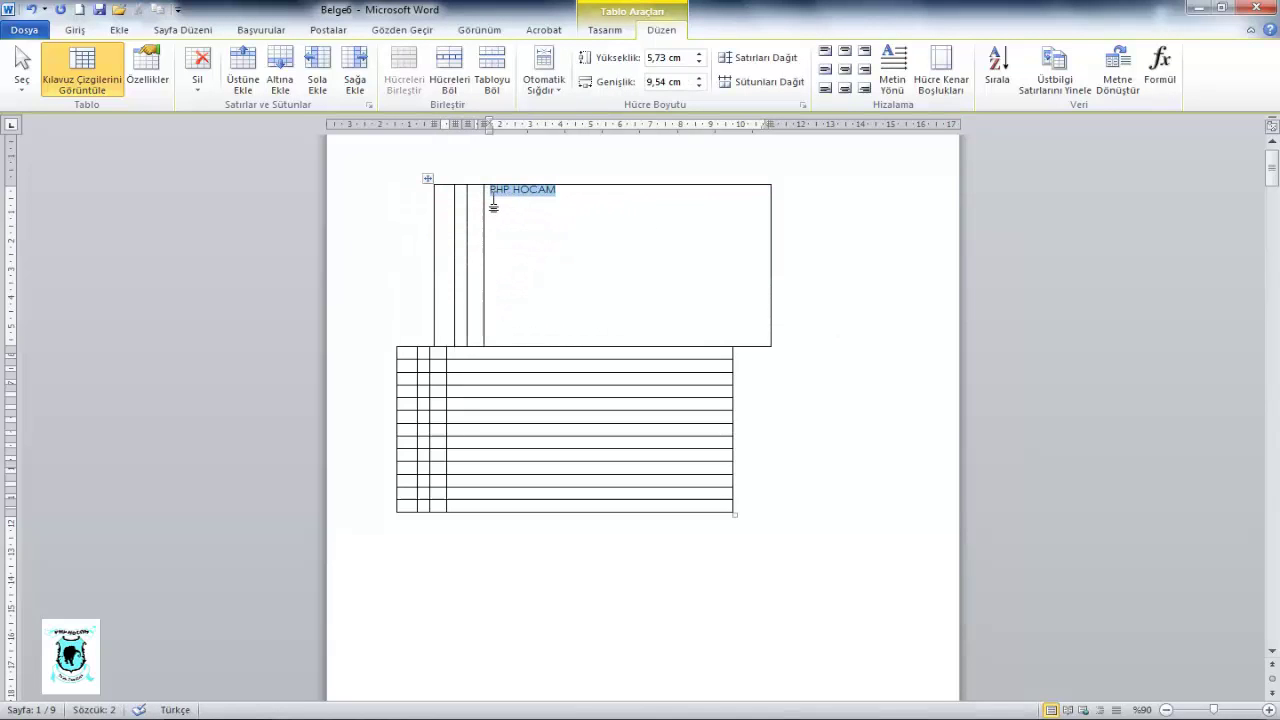
- Cycle PHP HOCAM through the text directions, ending at top-to-bottom
left_click(897, 90)
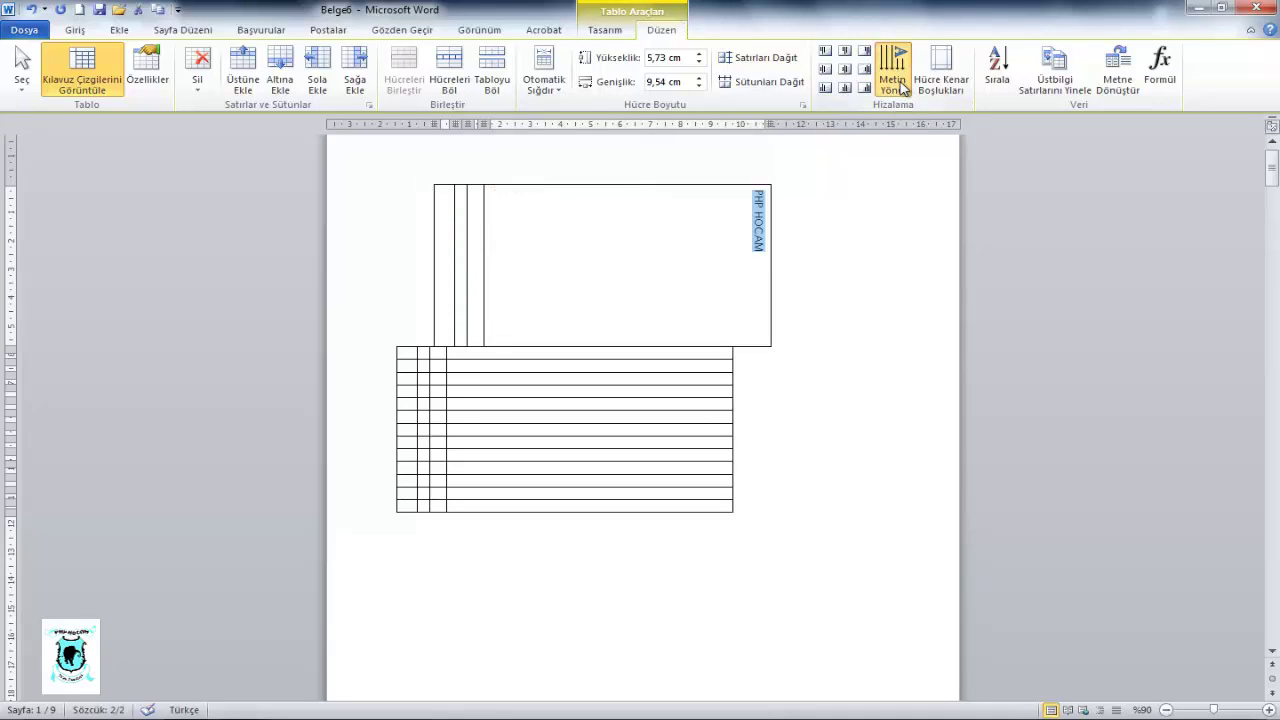
left_click(899, 89)
left_click(900, 89)
double_click(900, 89)
double_click(900, 89)
double_click(900, 89)
double_click(900, 89)
double_click(900, 89)
- Try top-centre, centre-right and centre-left alignments on the vertical PHP HOCAM
left_click(847, 71)
left_click(845, 69)
left_click(845, 88)
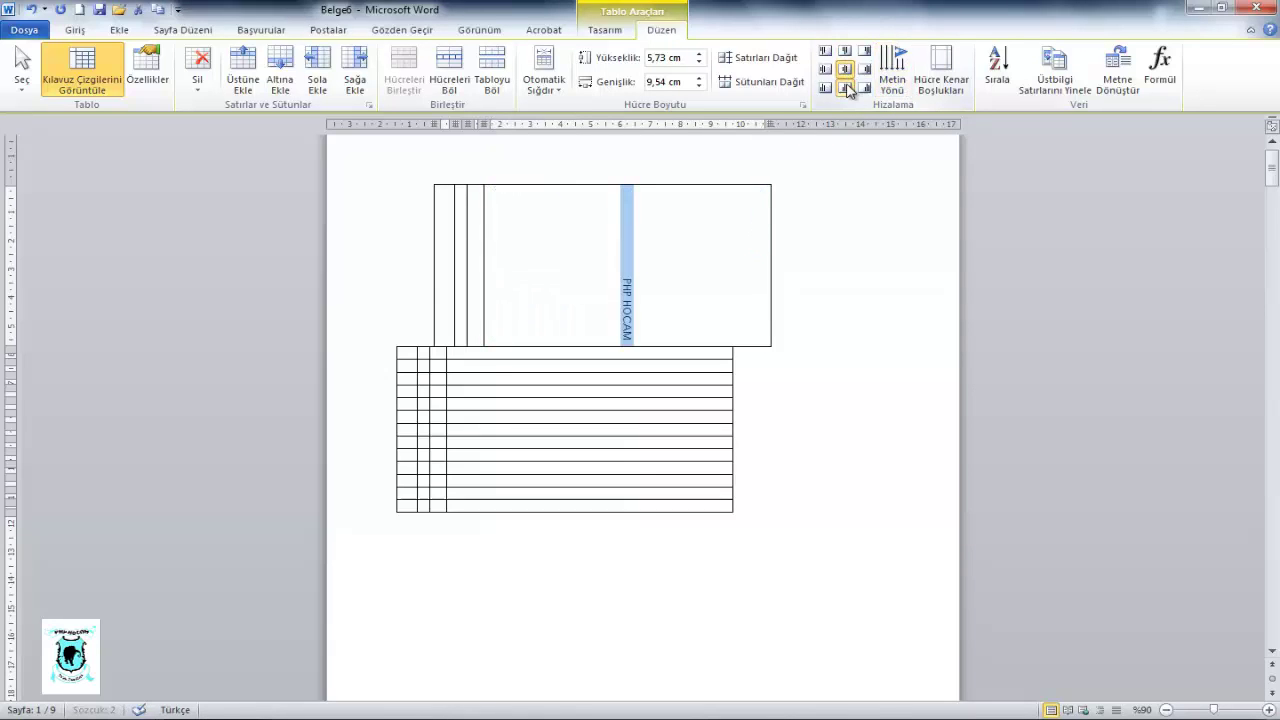
left_click(865, 88)
left_click(865, 69)
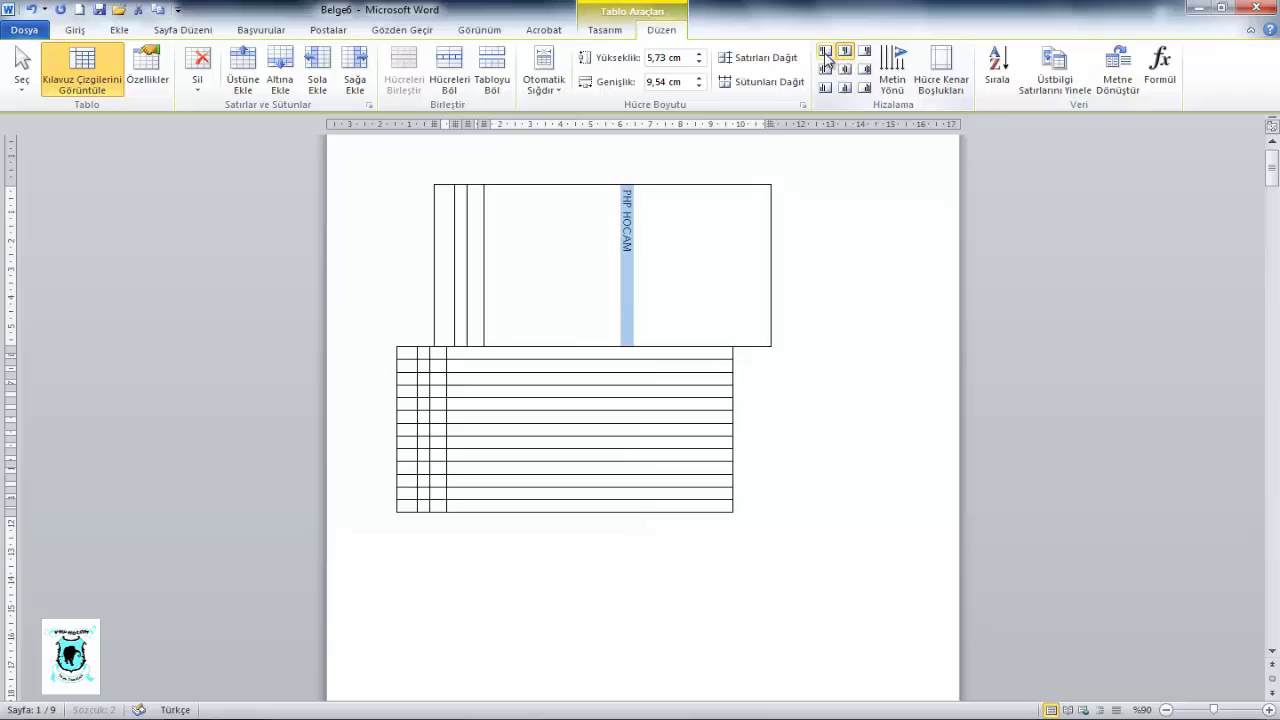
left_click(825, 68)
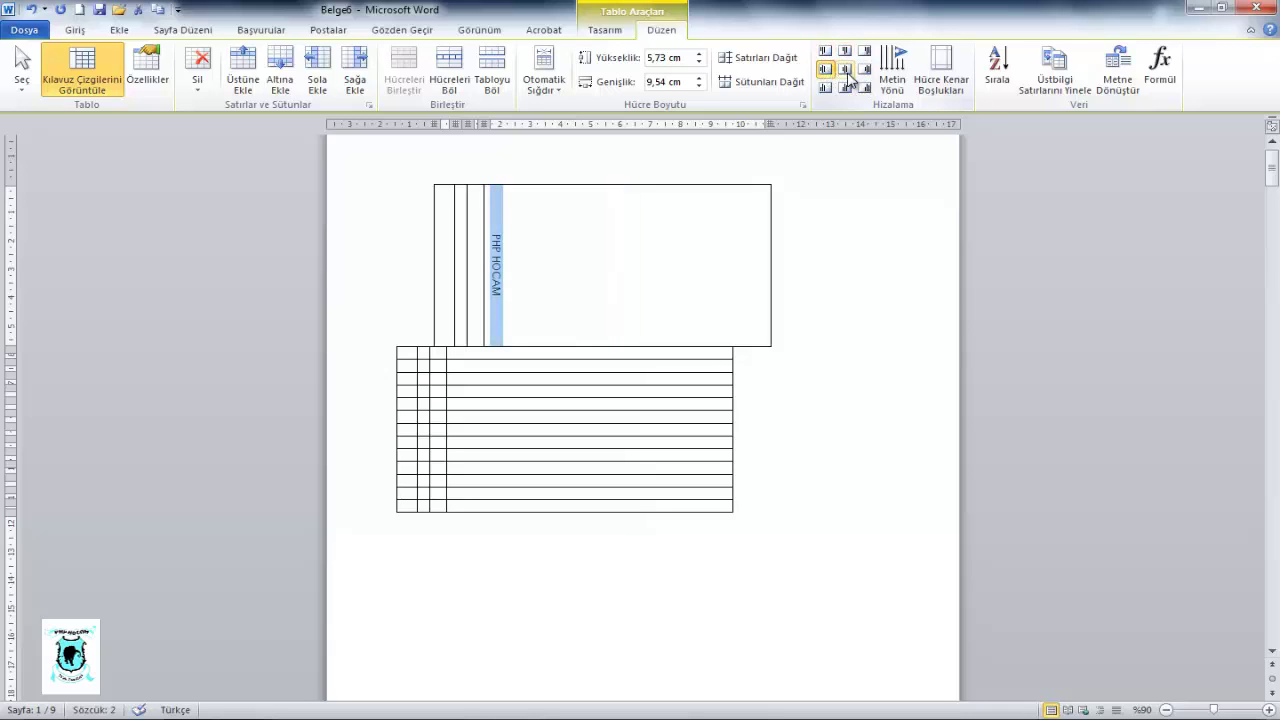
- Return PHP HOCAM to horizontal and align it to the bottom right
left_click(893, 76)
left_click(896, 78)
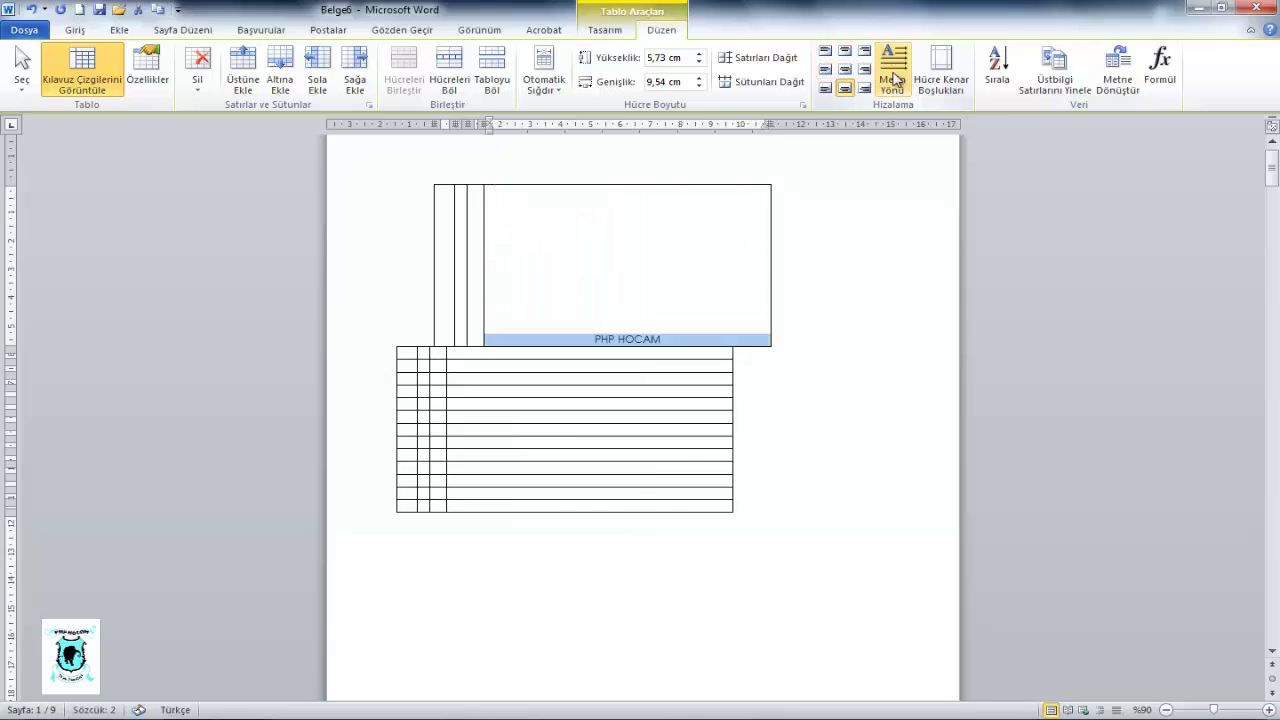
left_click(845, 50)
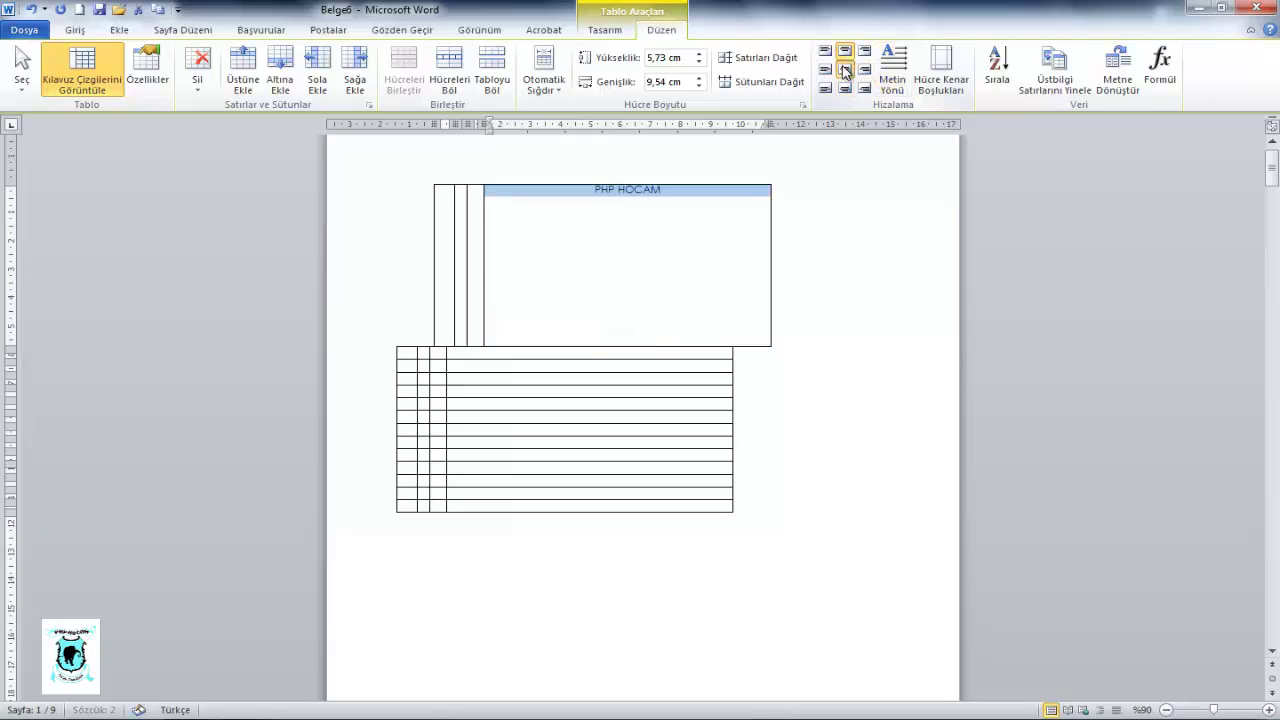
left_click(845, 69)
left_click(845, 89)
left_click(864, 88)
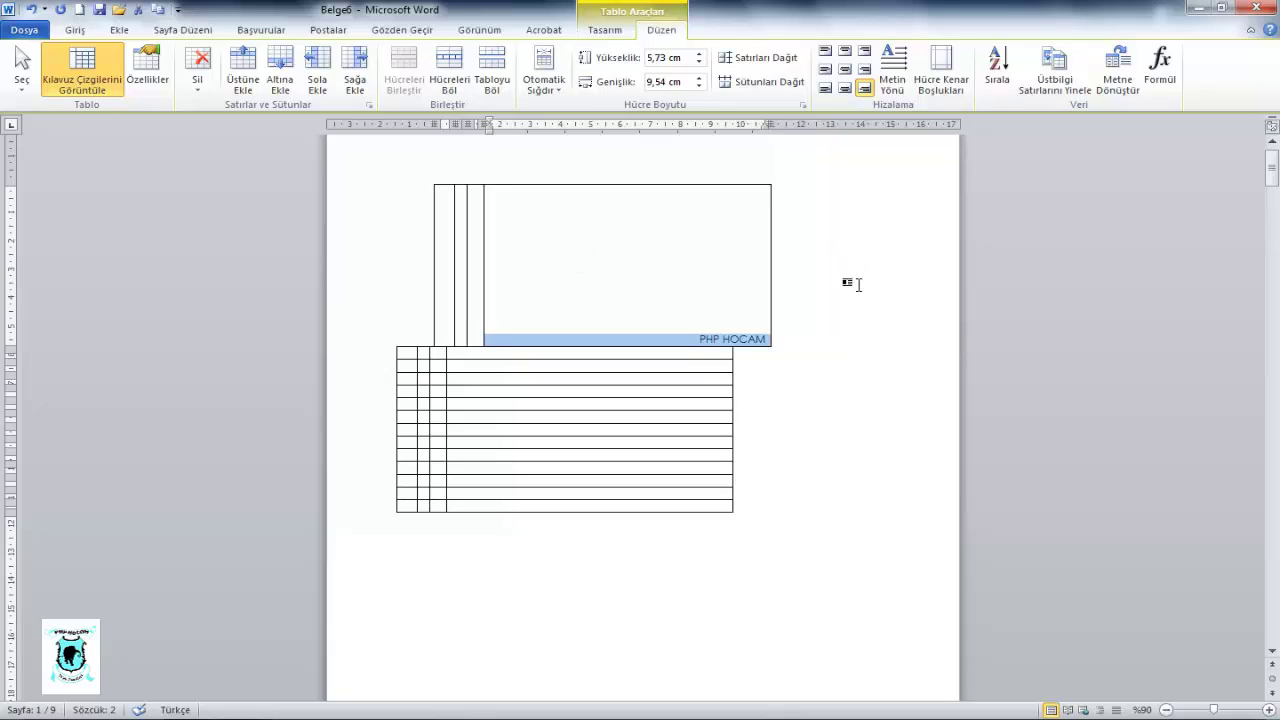
left_click(858, 285)
left_click(561, 352)
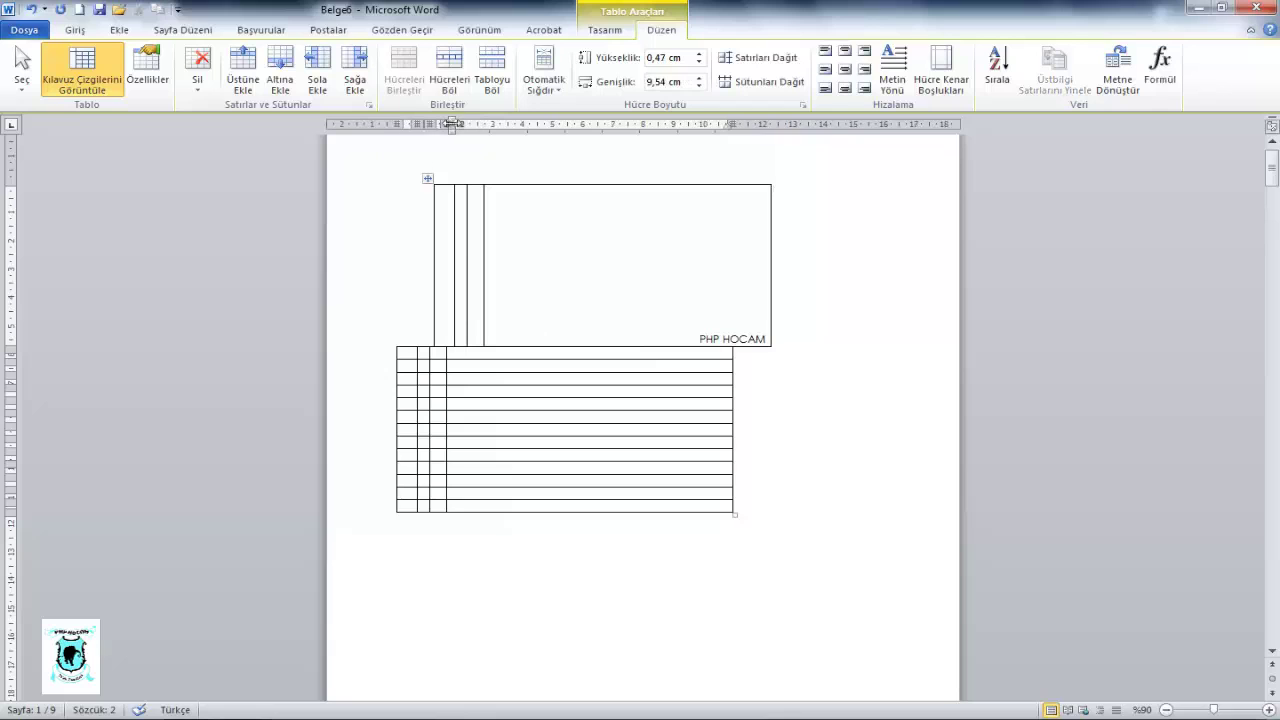
- Split the lower table's top cell into two columns and shorten the PHP HOCAM row
left_click(456, 78)
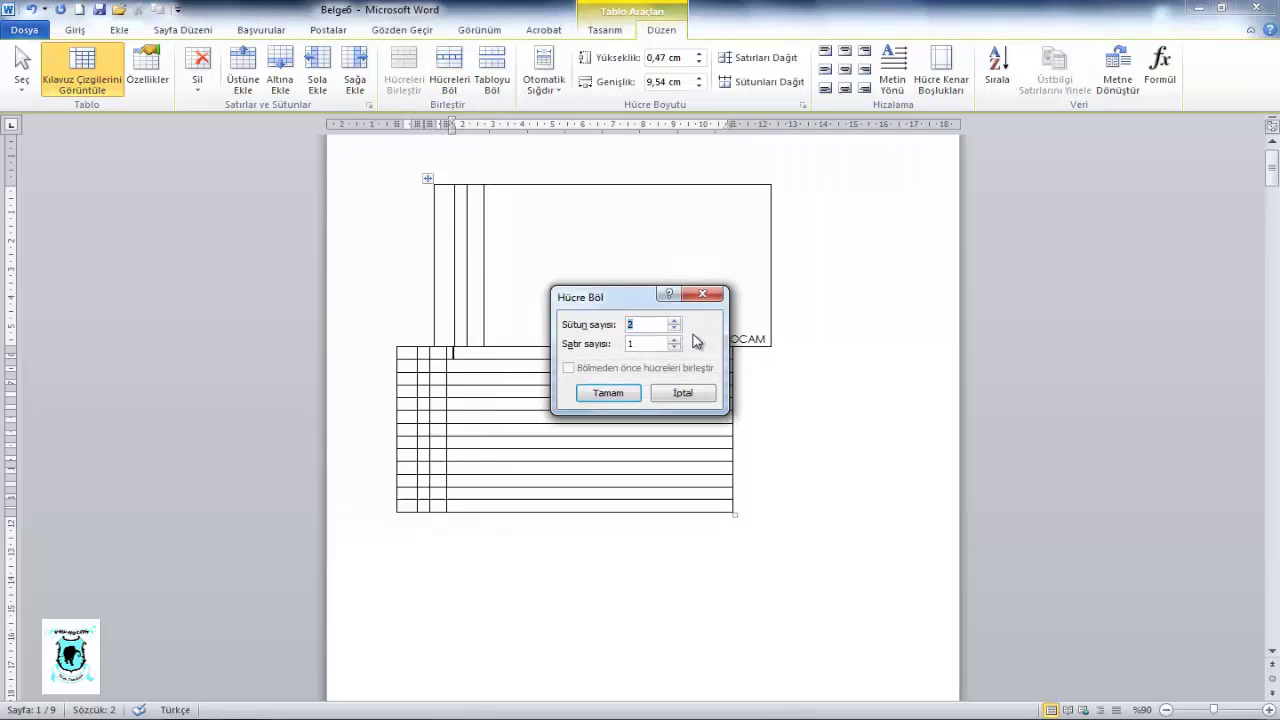
left_click(607, 392)
left_click(588, 350)
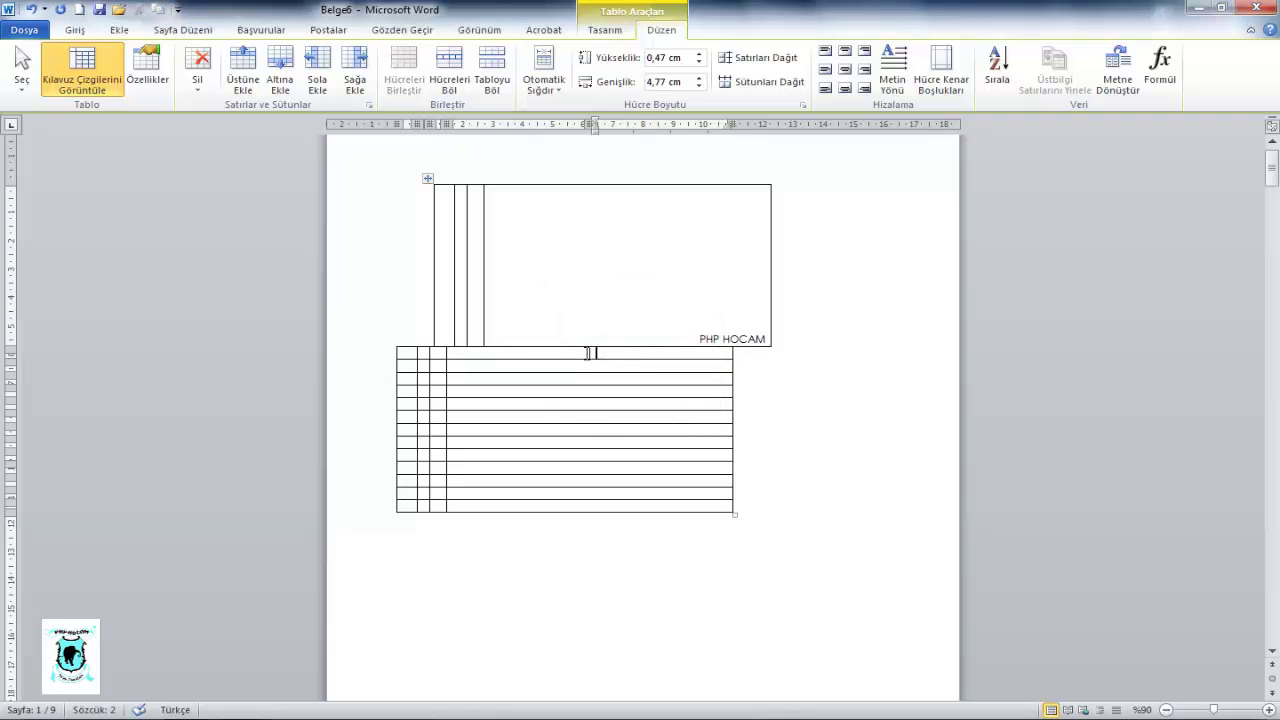
left_click_drag(641, 381, 645, 297)
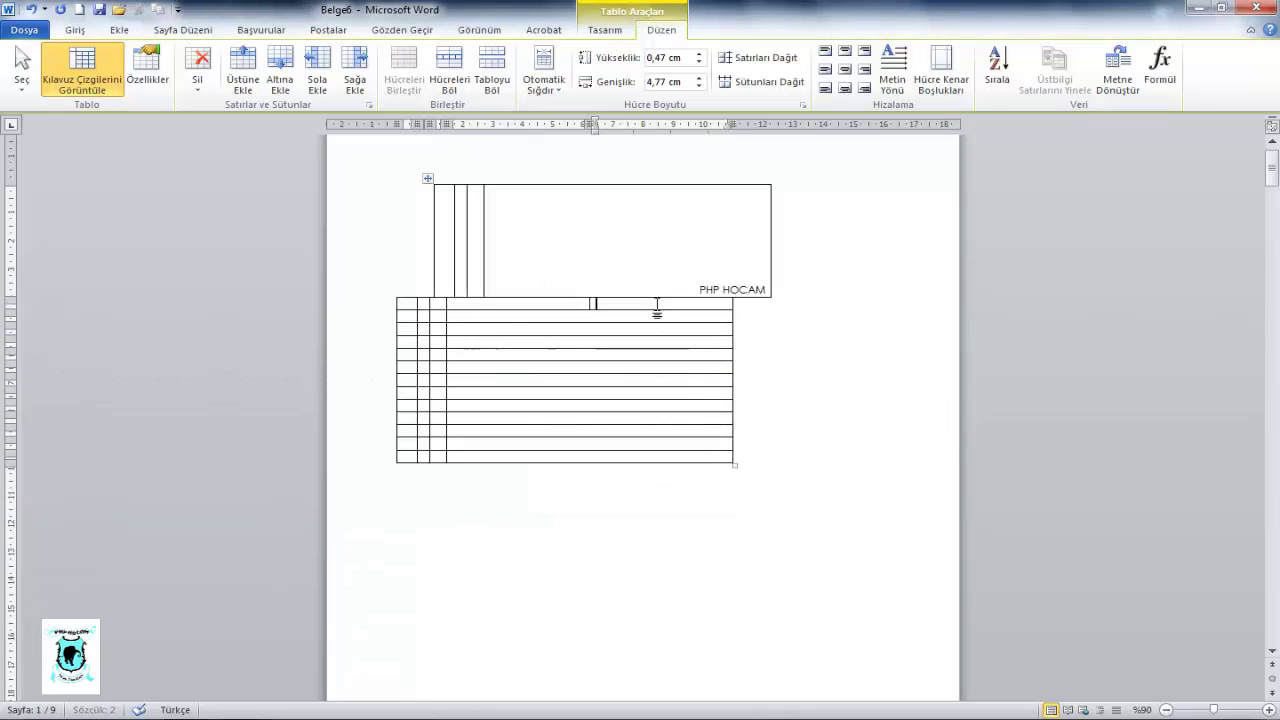
- Split the cell block into four columns, then merge it into one 2,23 cm-tall cell
left_click(449, 78)
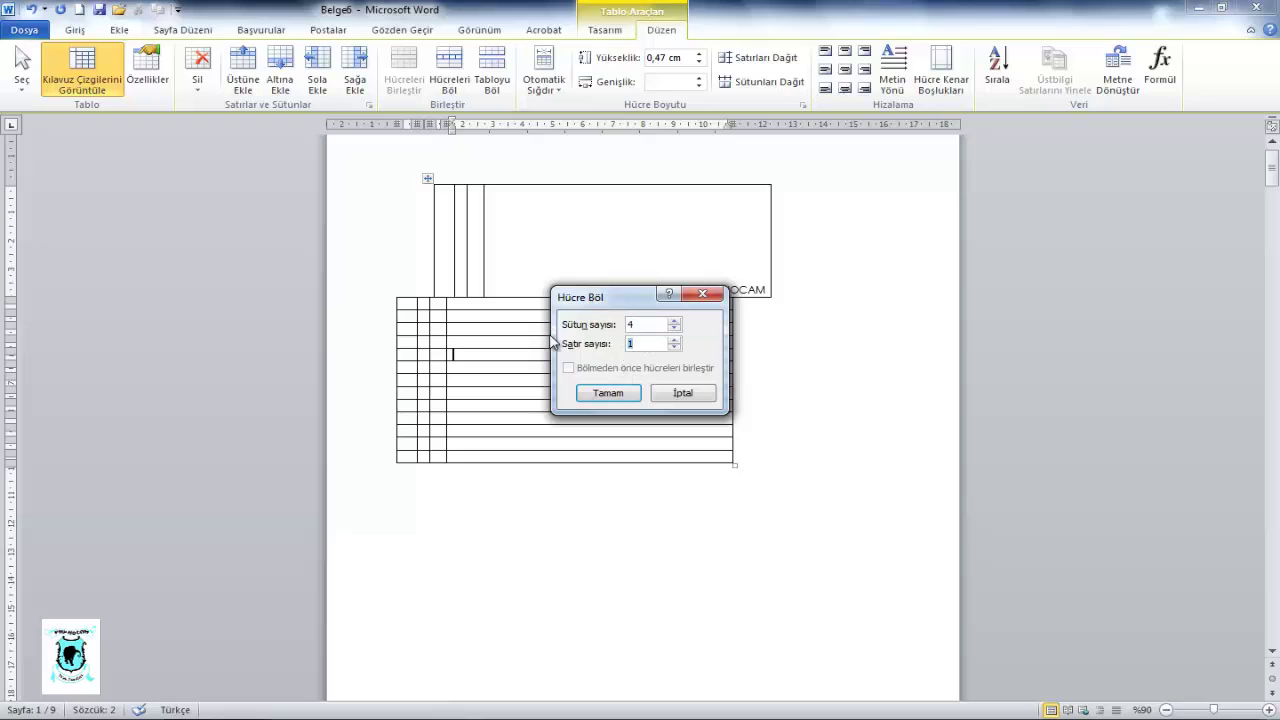
left_click(580, 396)
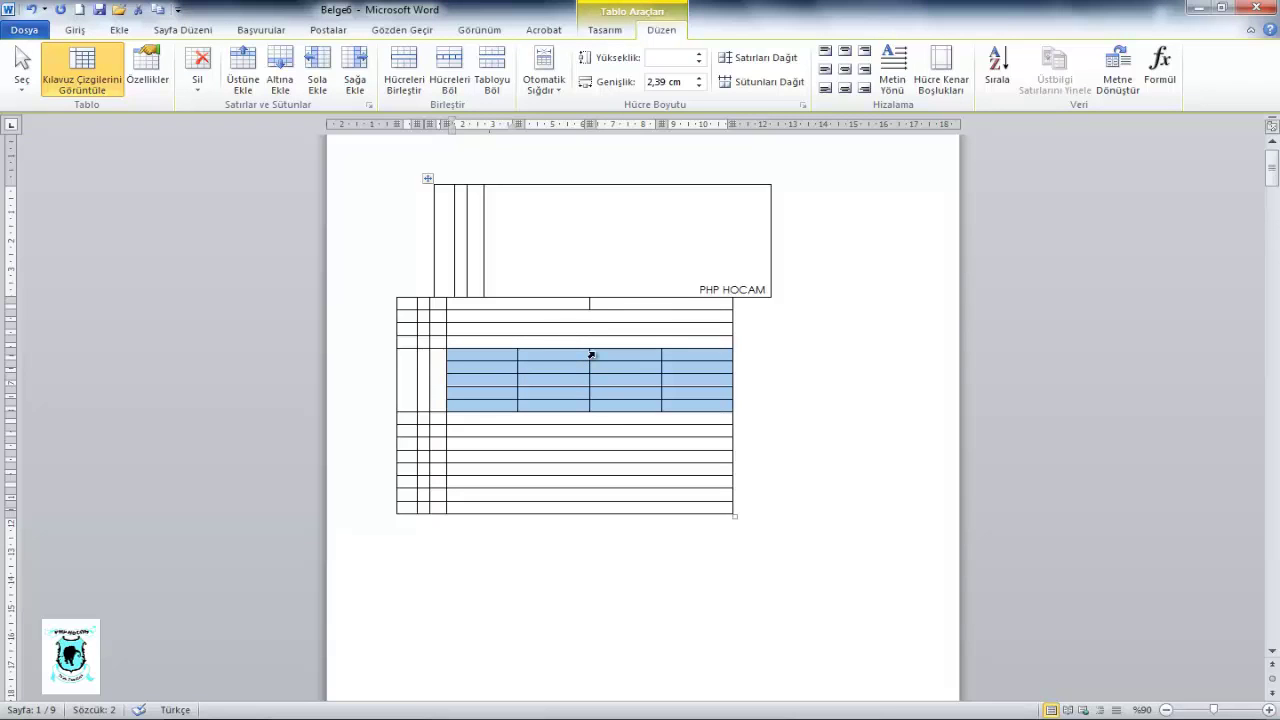
left_click(417, 93)
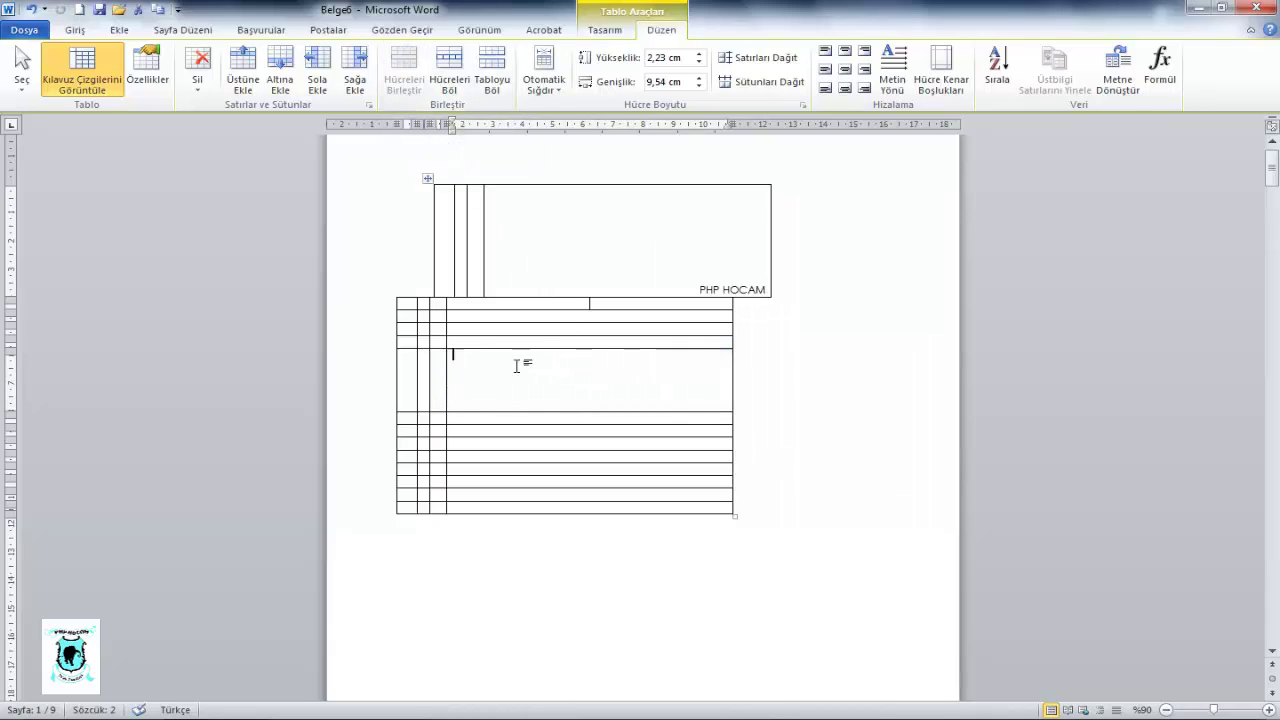
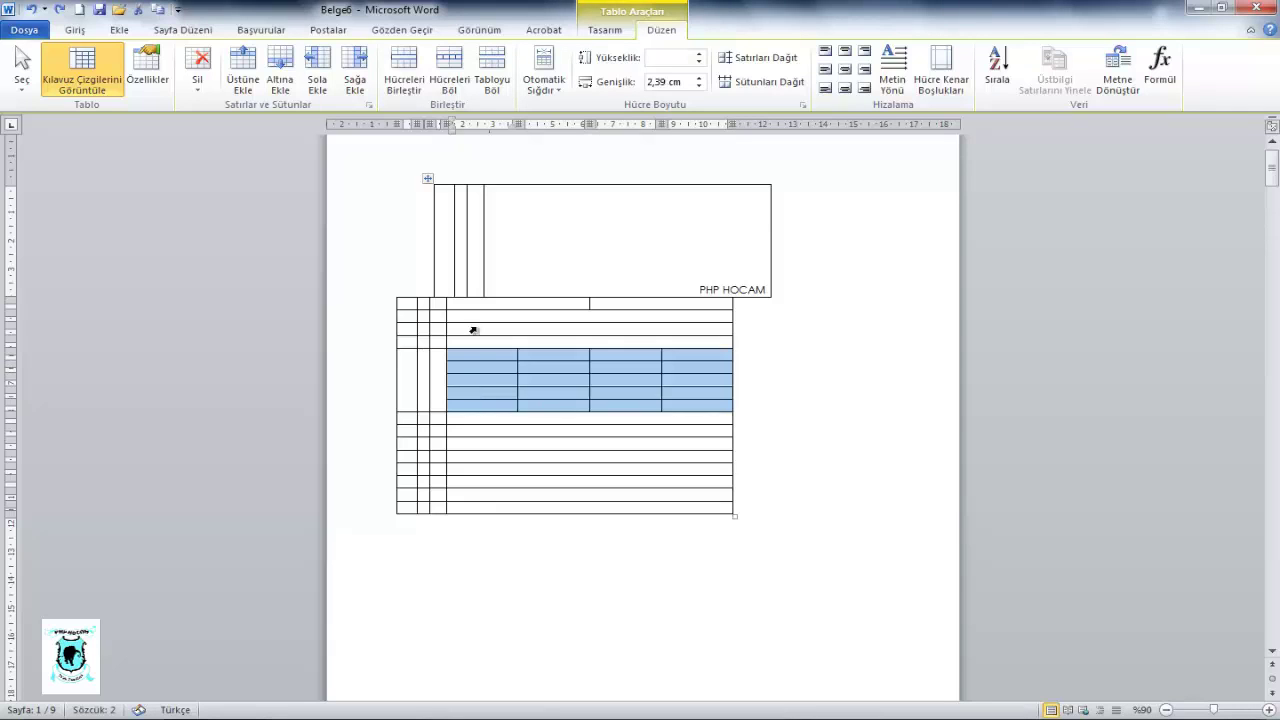
- Split the large table just above the blue four-column grid rows
left_click(491, 70)
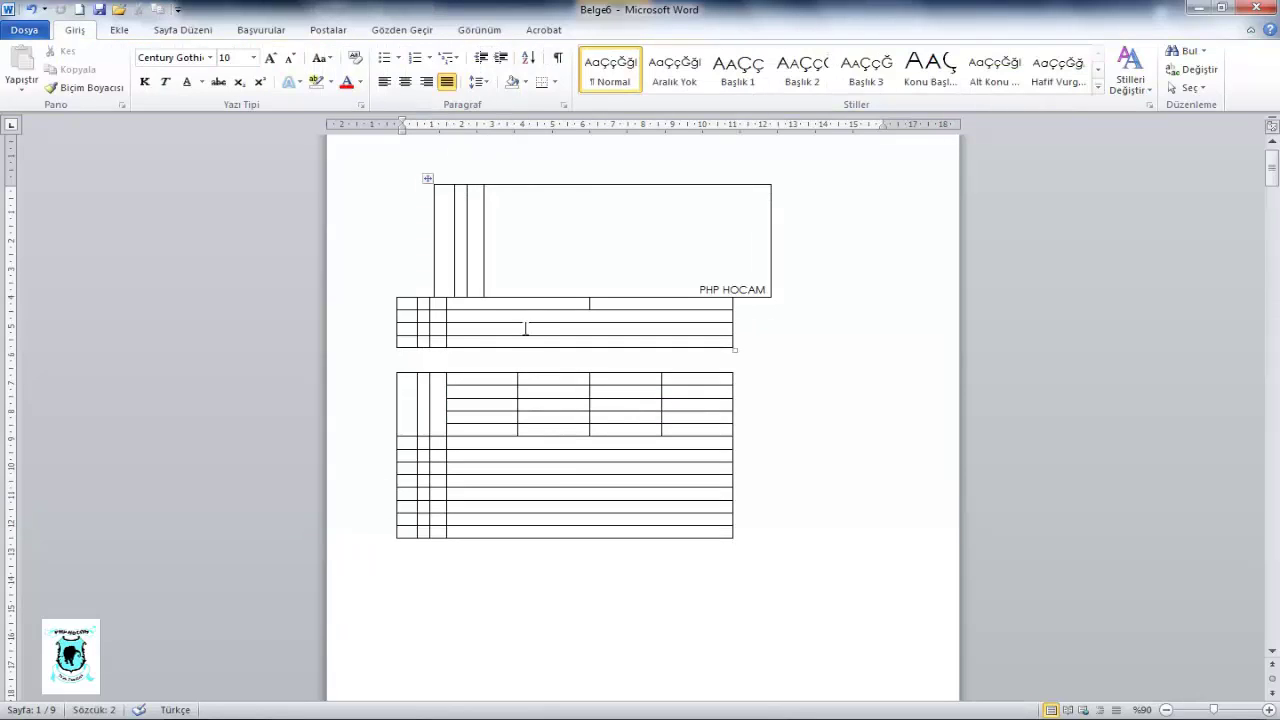
key("ctrl+z")
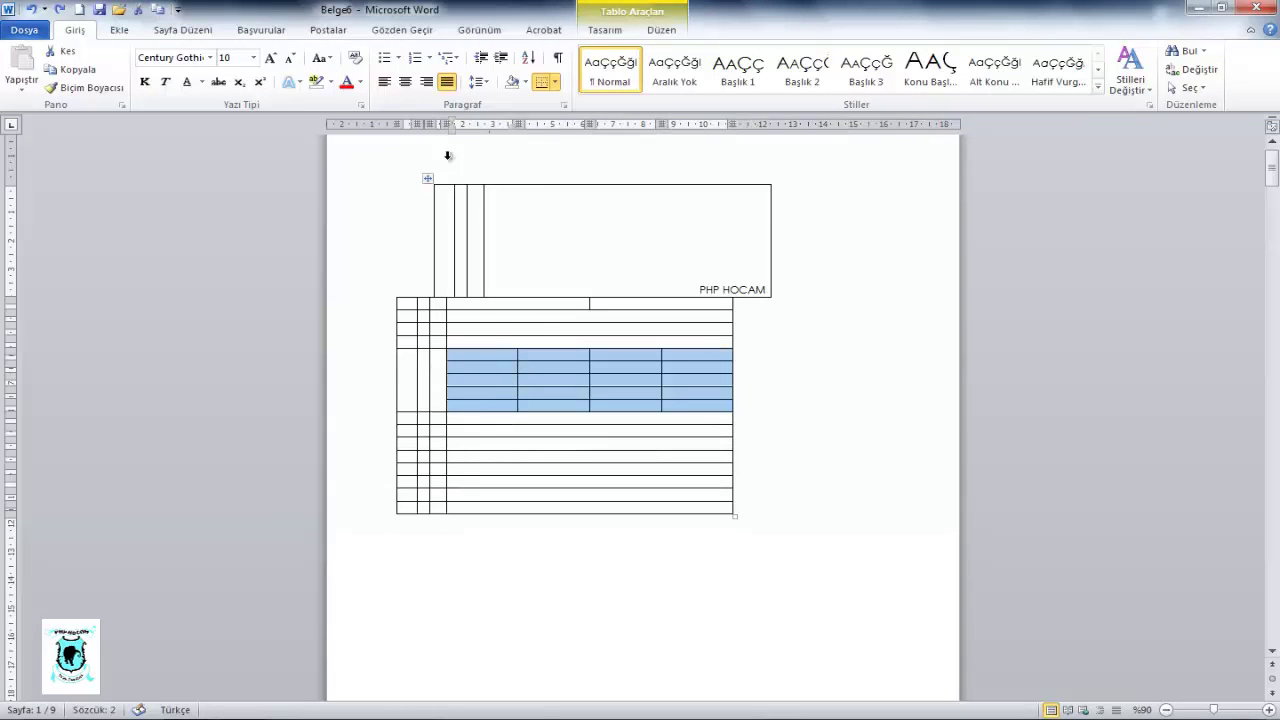
left_click(651, 30)
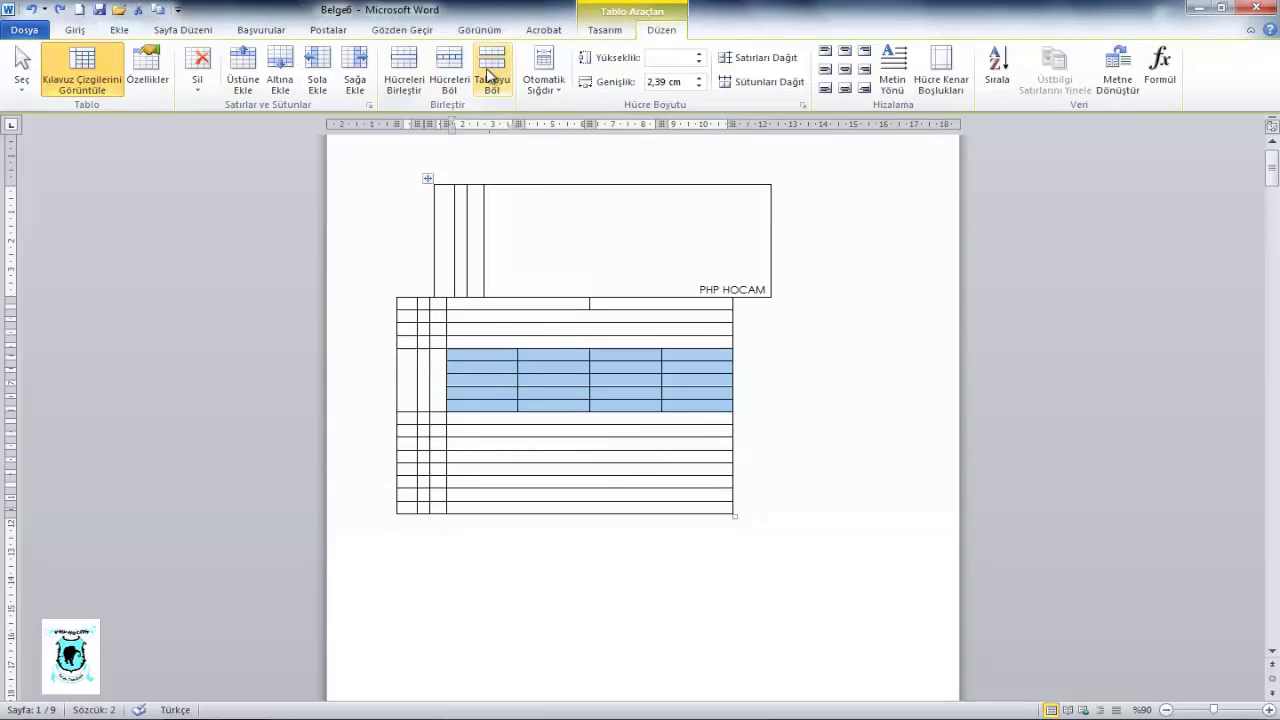
left_click(491, 65)
left_click(478, 352)
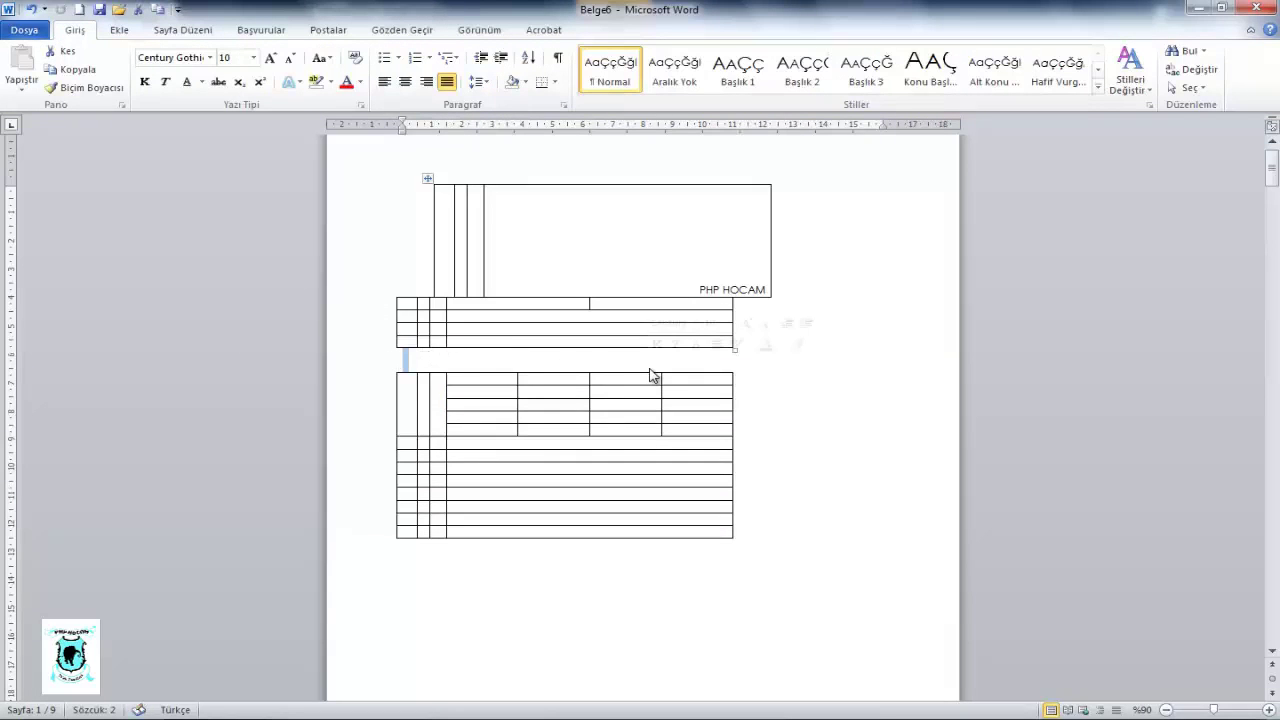
key("Delete")
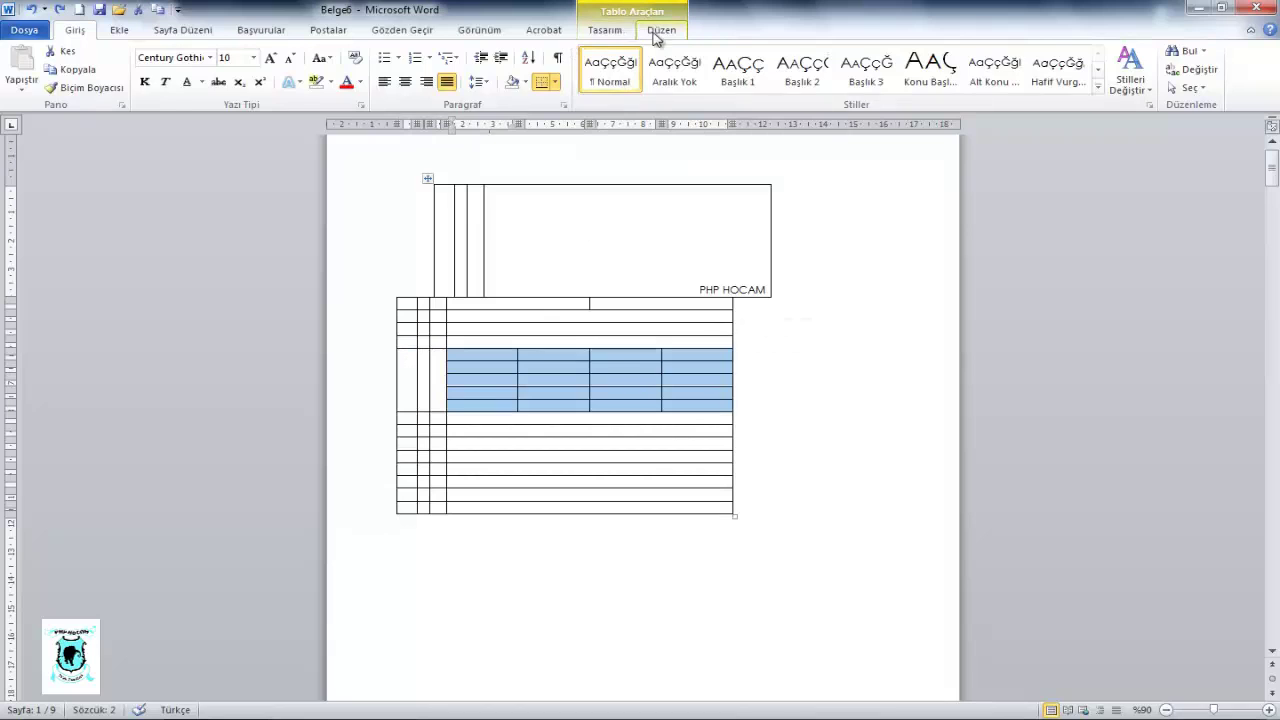
left_click(658, 30)
left_click(530, 65)
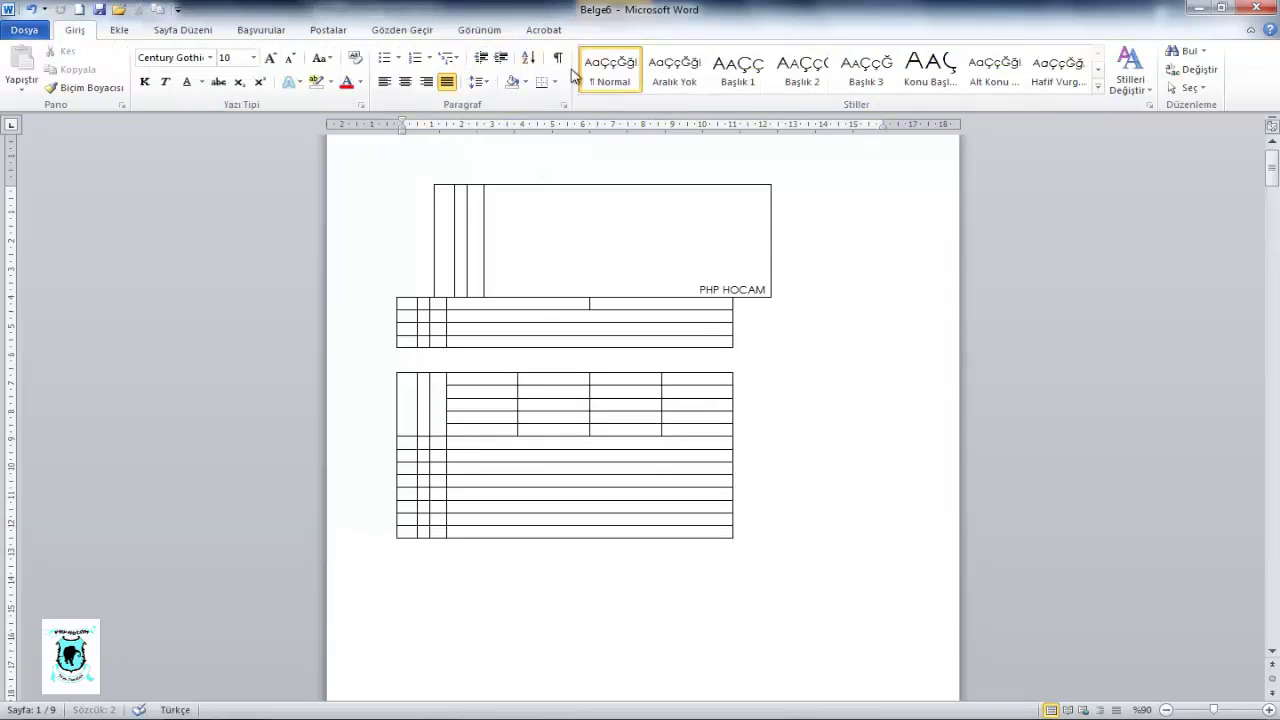
- Split the lower table again at the selected row so the grid stands alone
left_click_drag(404, 457, 611, 455)
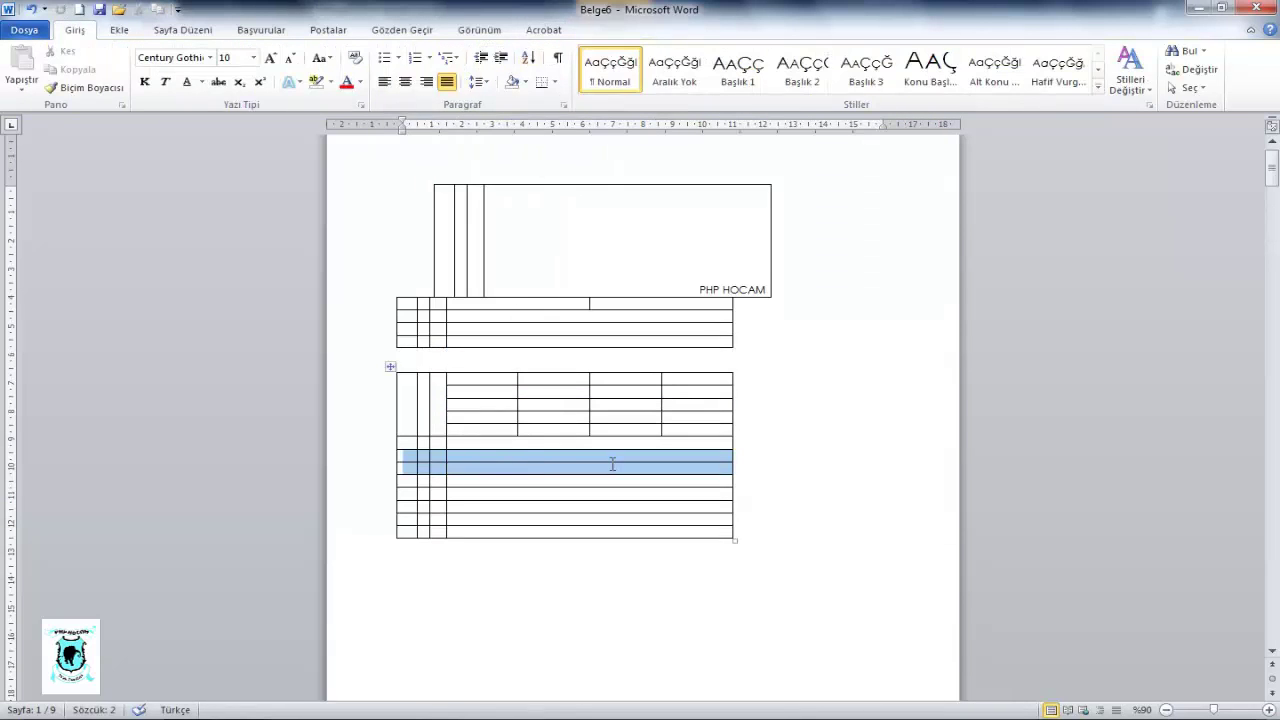
left_click(661, 29)
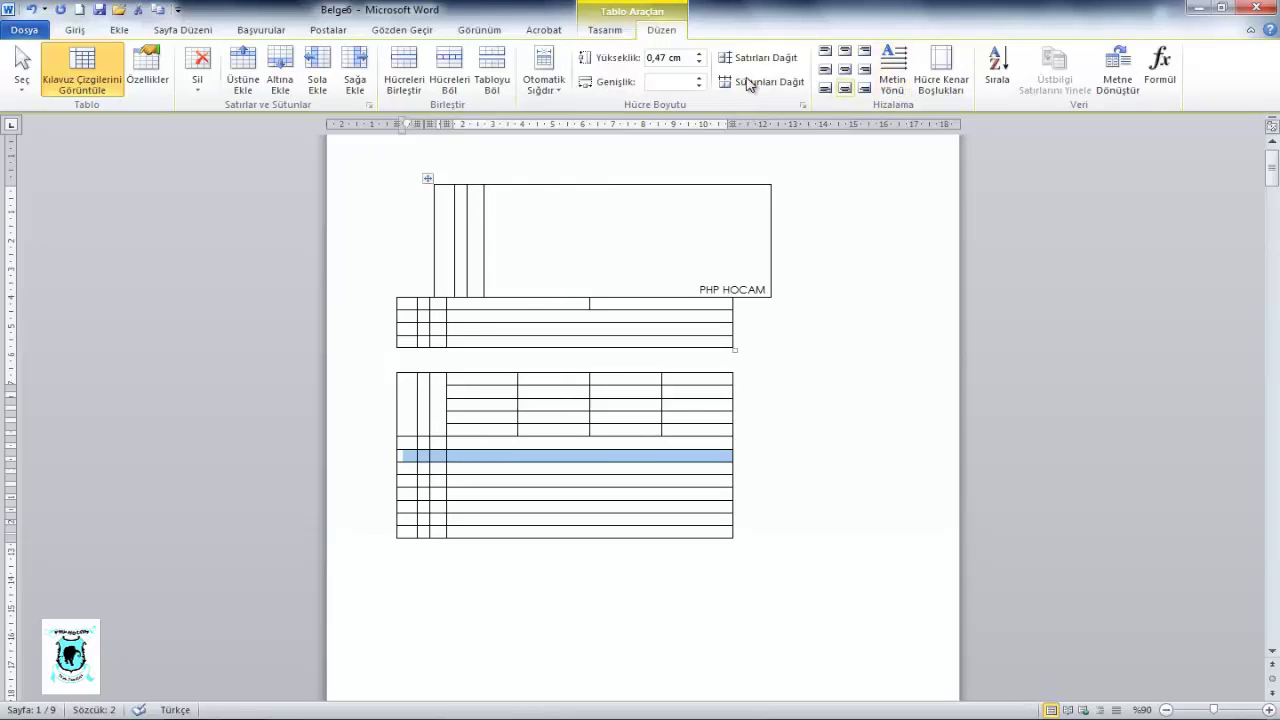
left_click(491, 68)
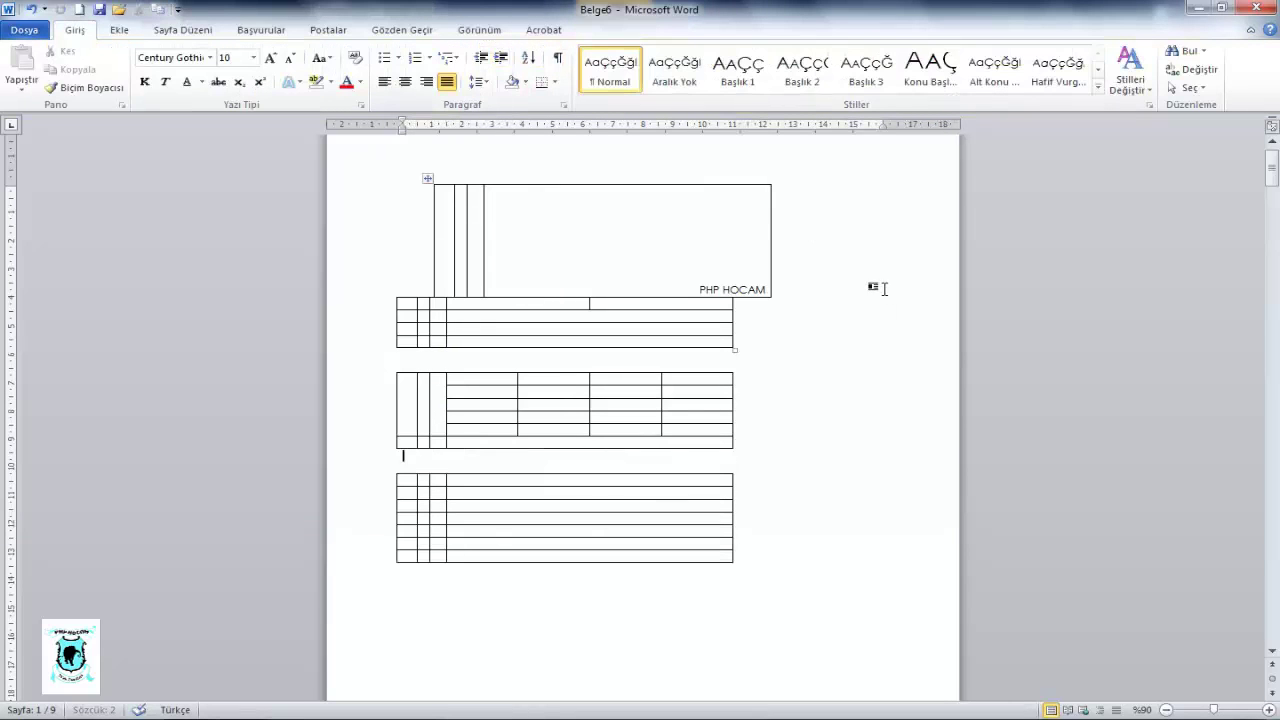
- Open Table Properties for the middle table and review its Row, Column, Cell and Alt Text tabs
left_click(519, 391)
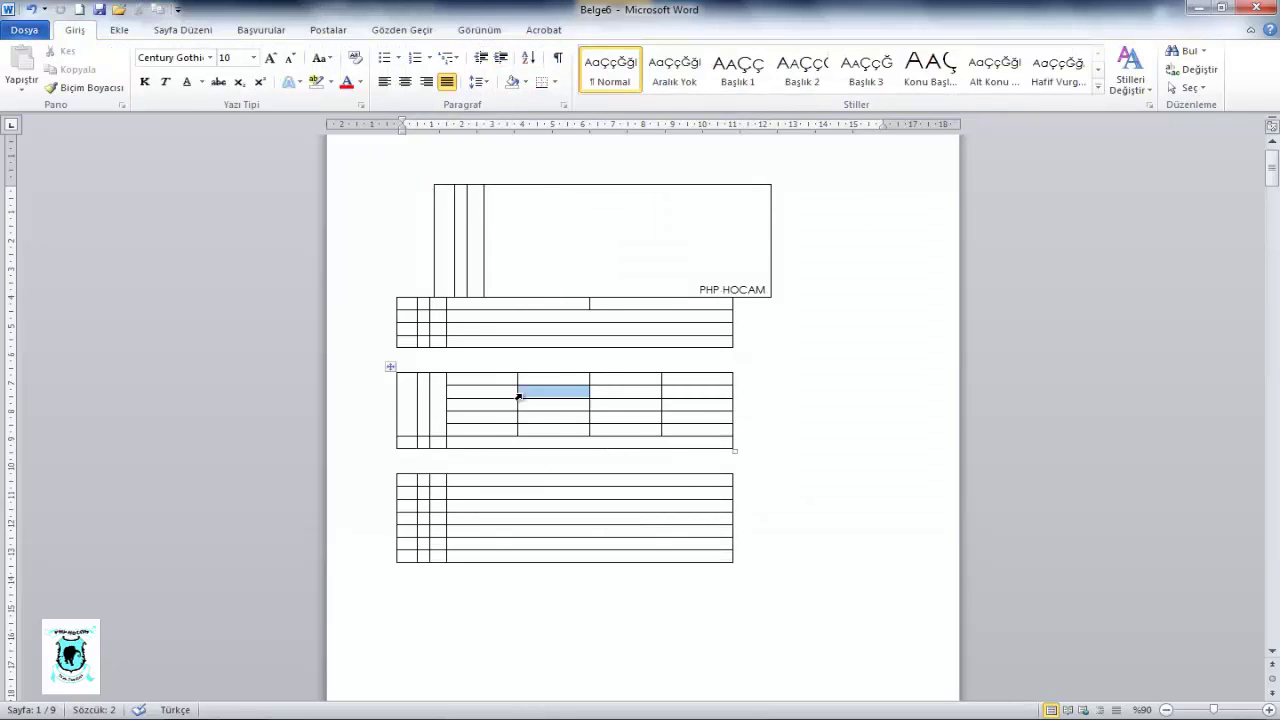
left_click(506, 389)
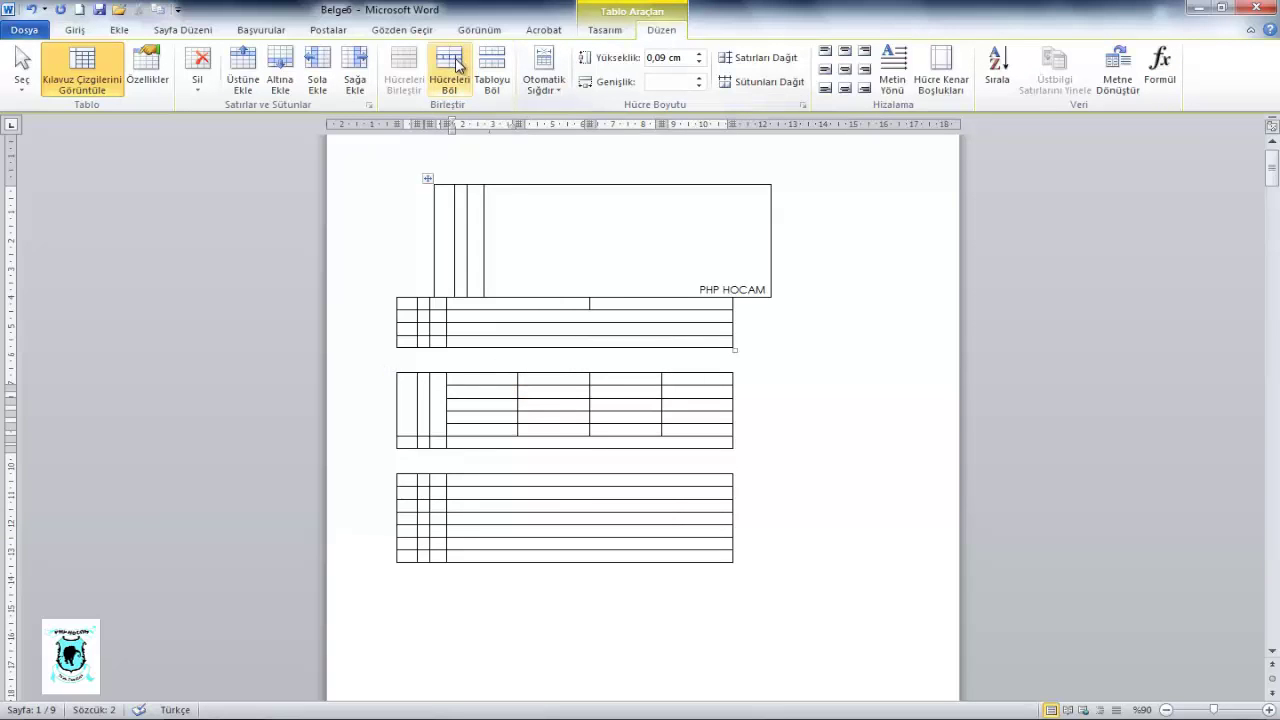
left_click(147, 65)
left_click(529, 204)
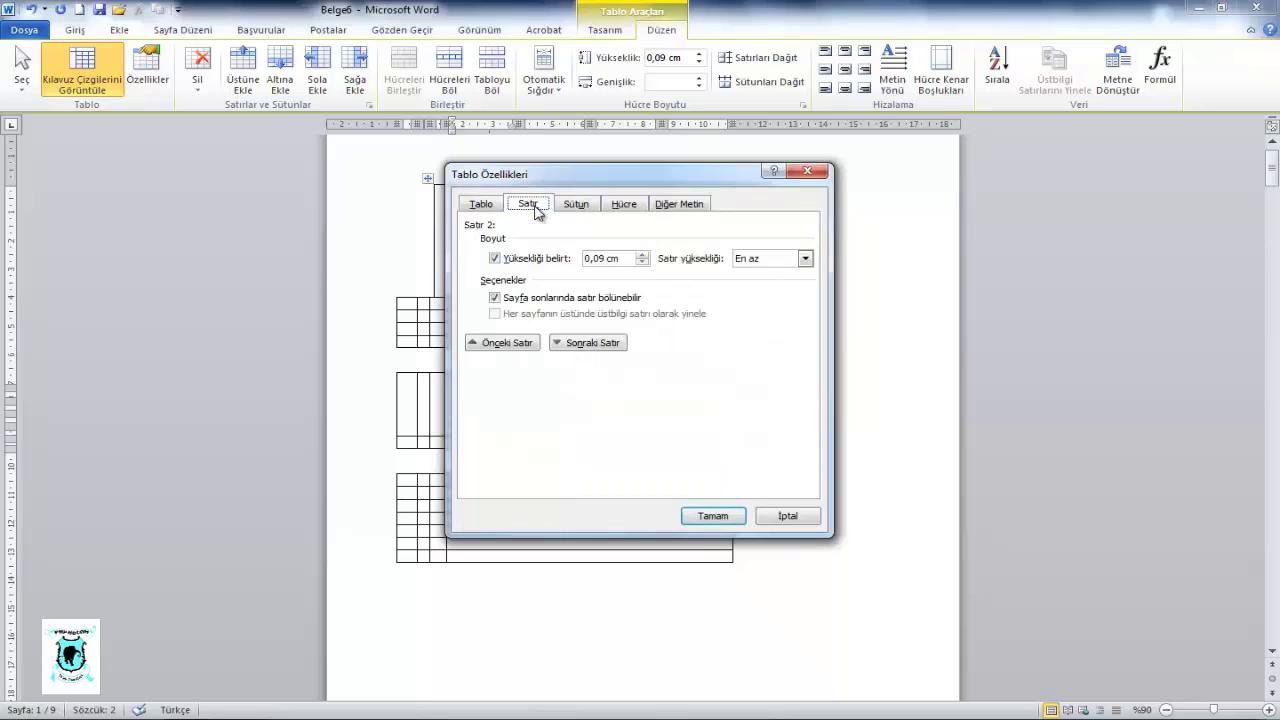
left_click(621, 205)
left_click(577, 205)
left_click(623, 205)
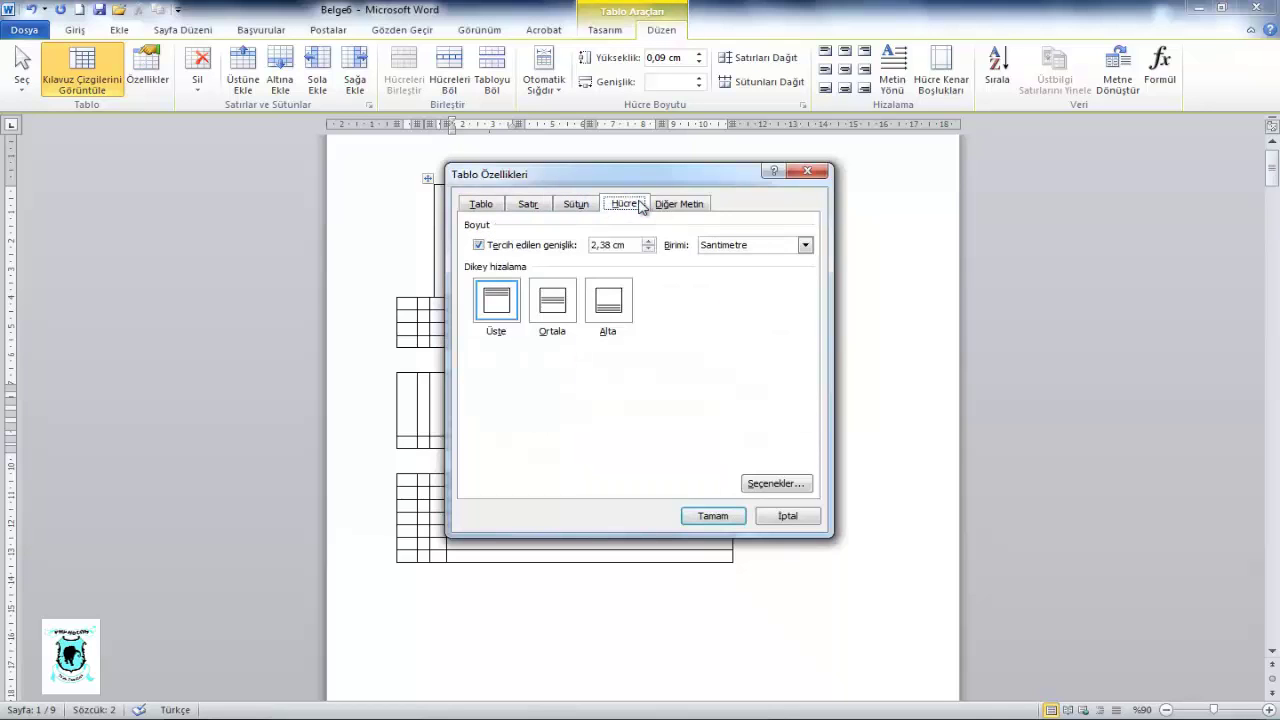
left_click(668, 205)
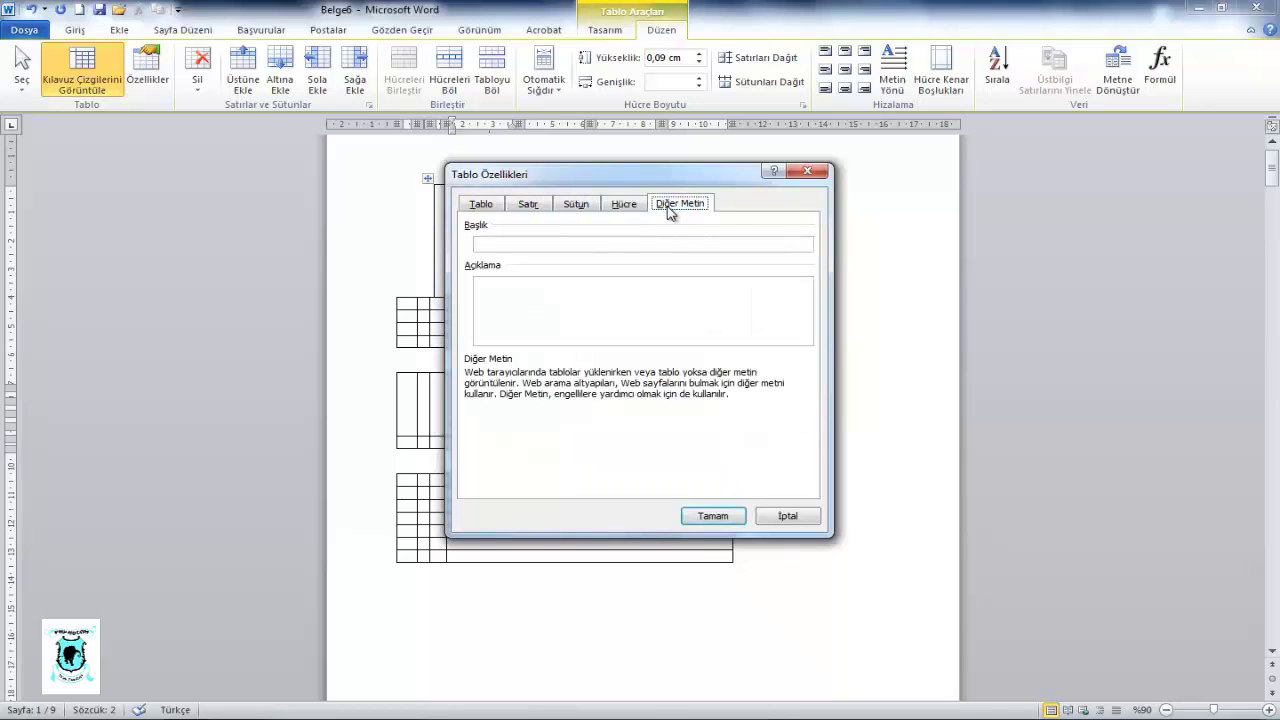
- Set the middle table's alignment to Centre (Ortaya) and confirm
left_click(488, 208)
left_click(516, 205)
left_click(479, 206)
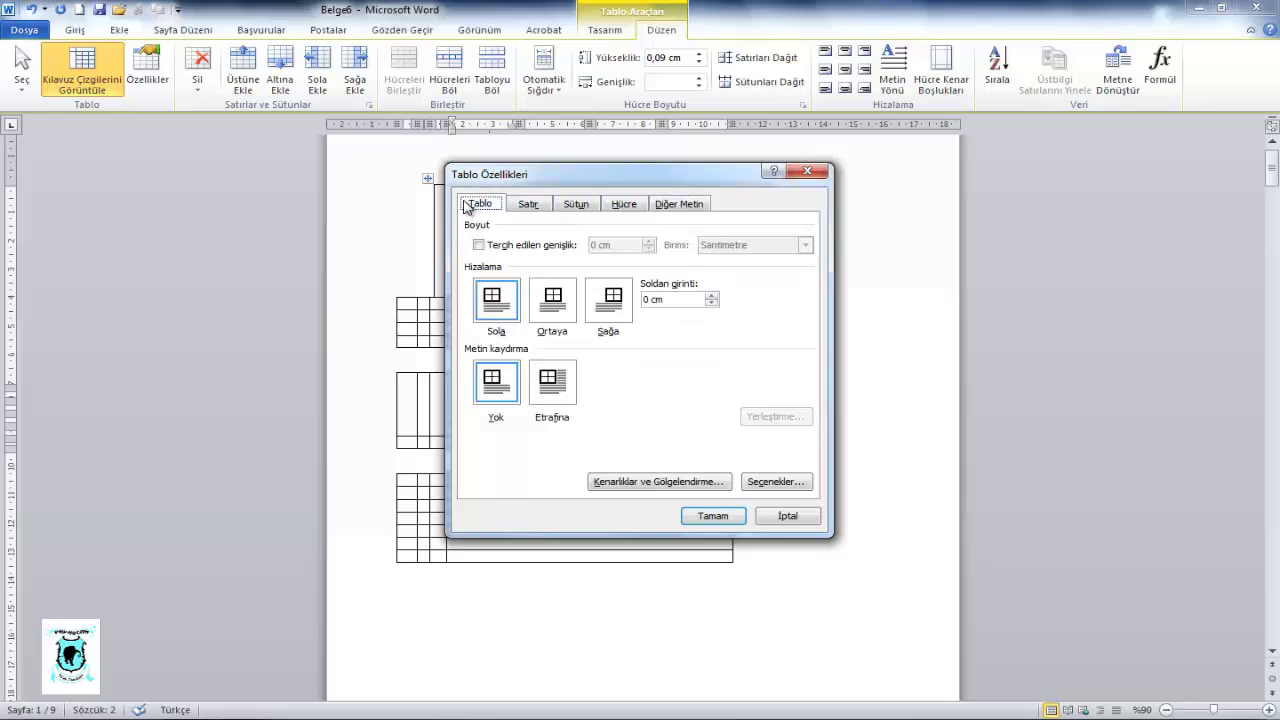
left_click(520, 205)
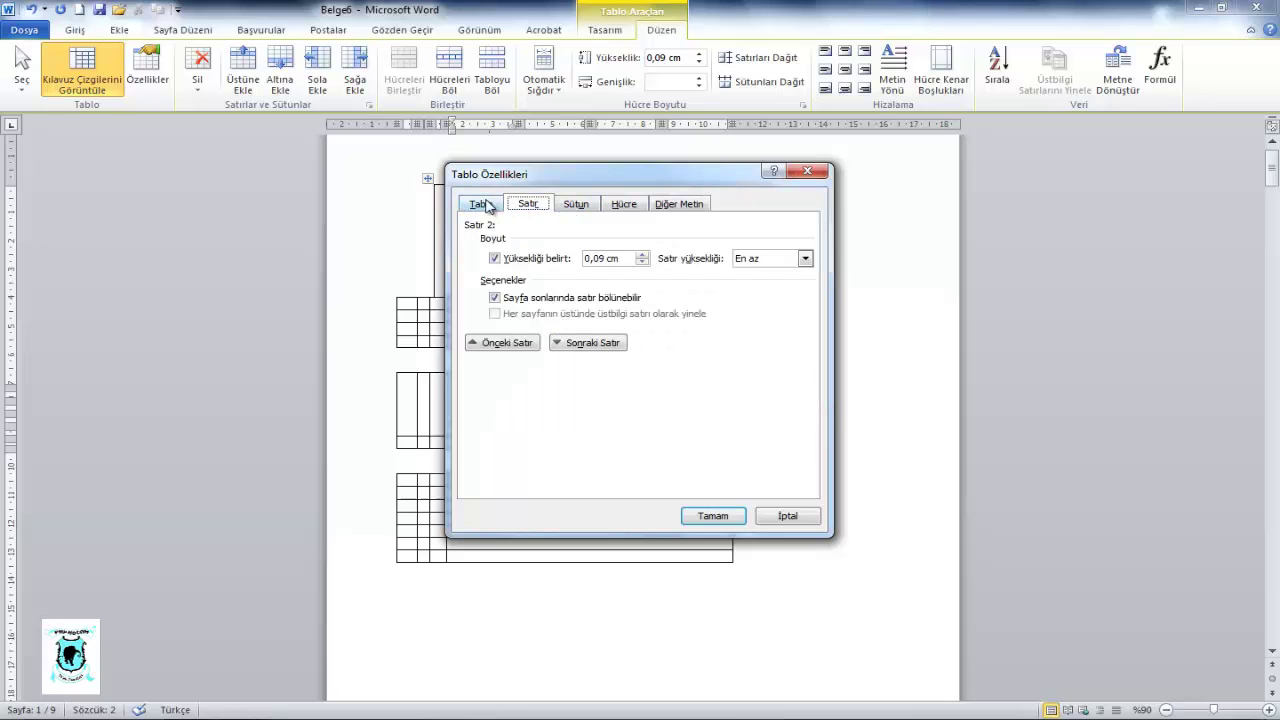
left_click(488, 206)
left_click(552, 297)
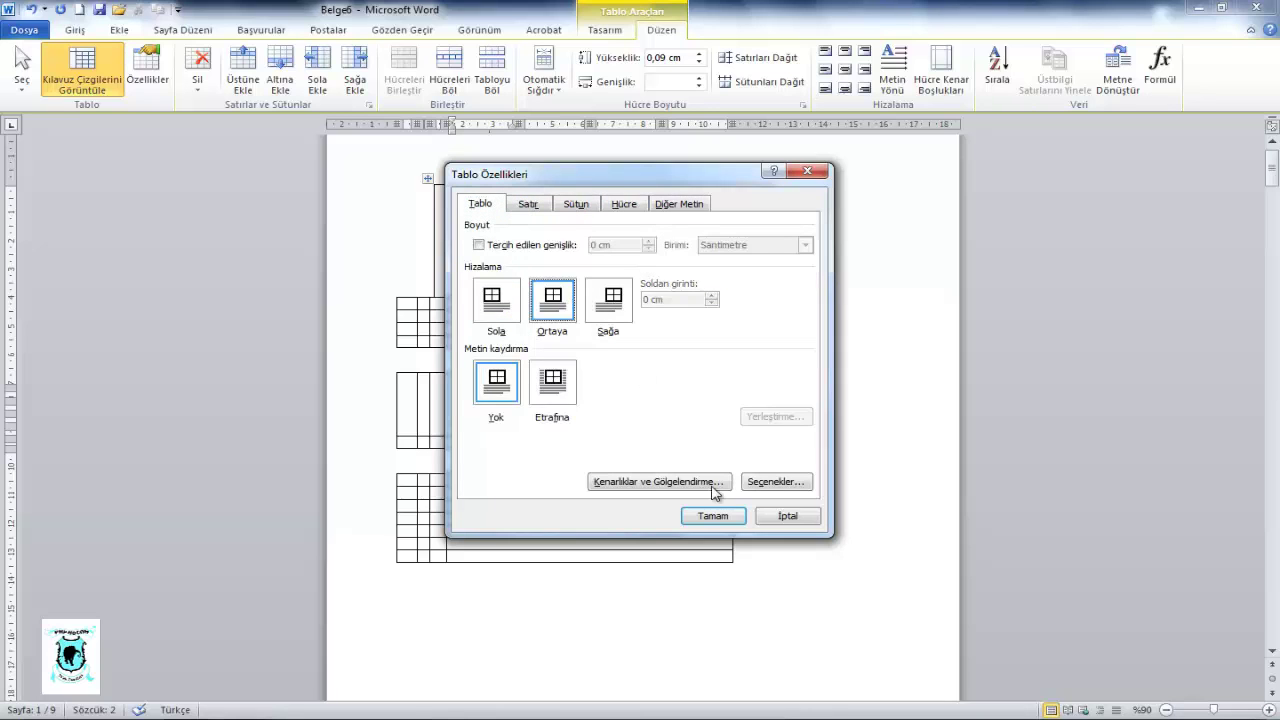
left_click(712, 516)
left_click(674, 391)
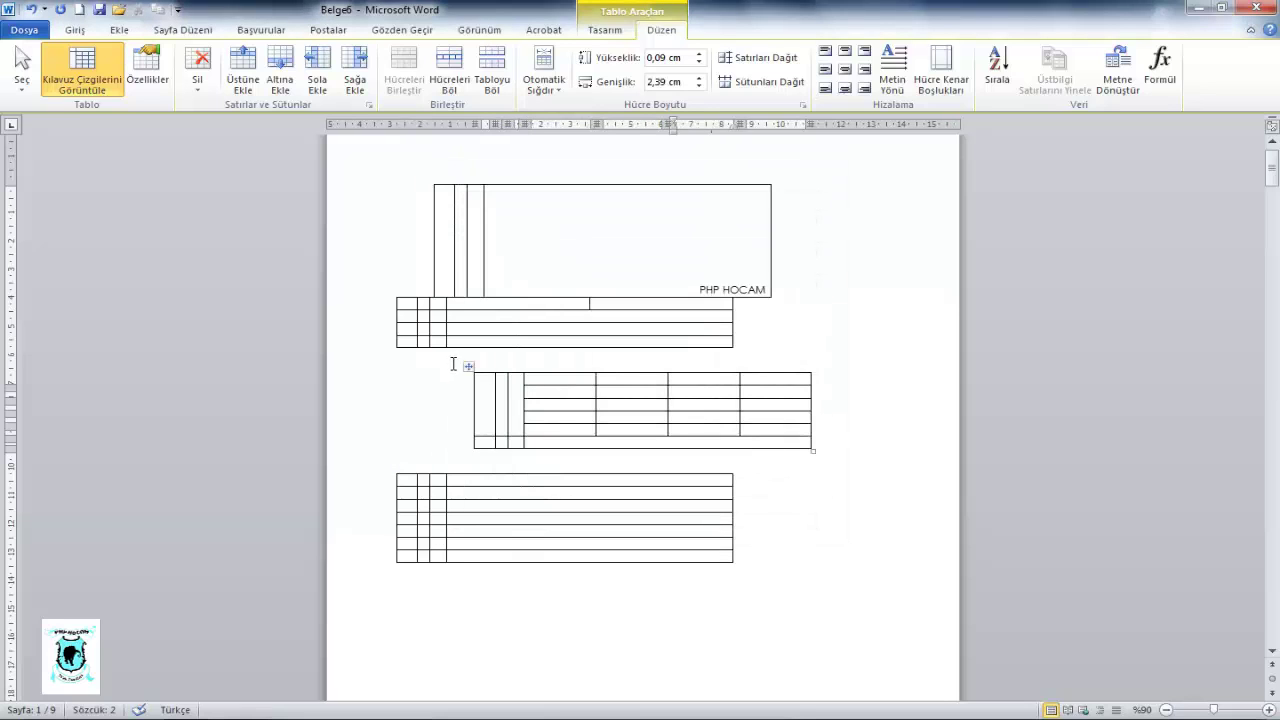
left_click(468, 372)
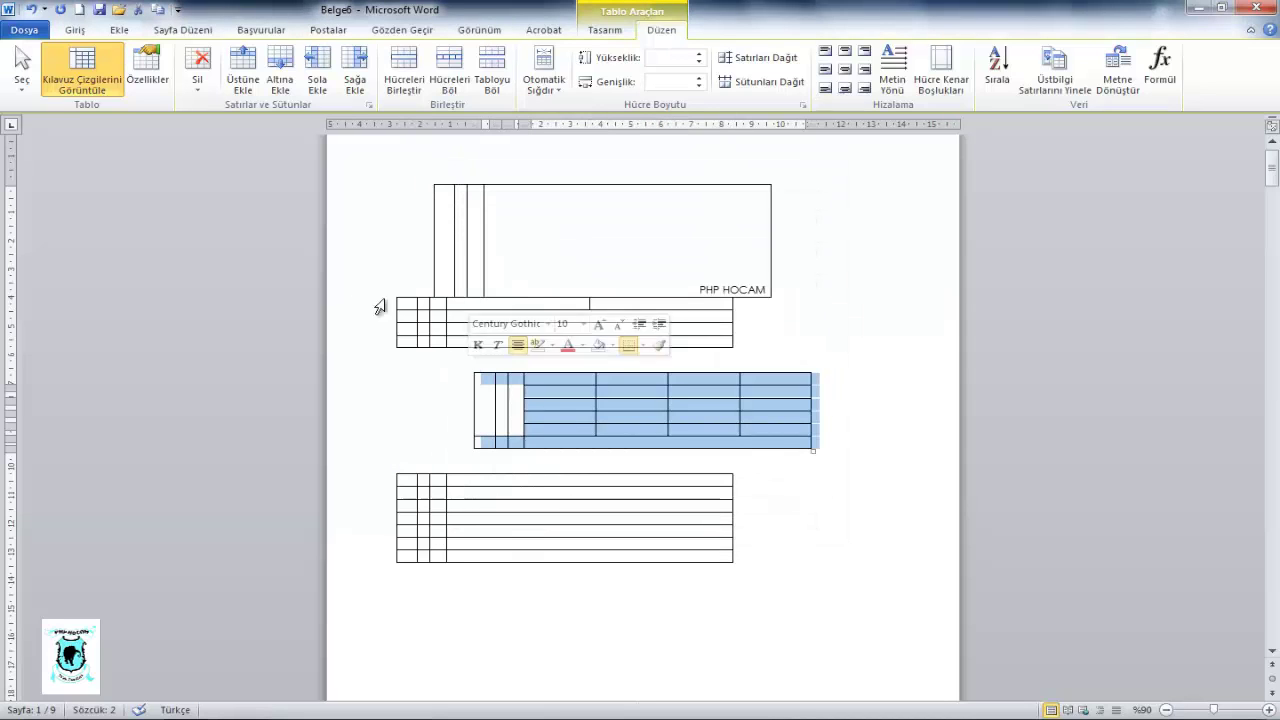
left_click(88, 86)
left_click(93, 90)
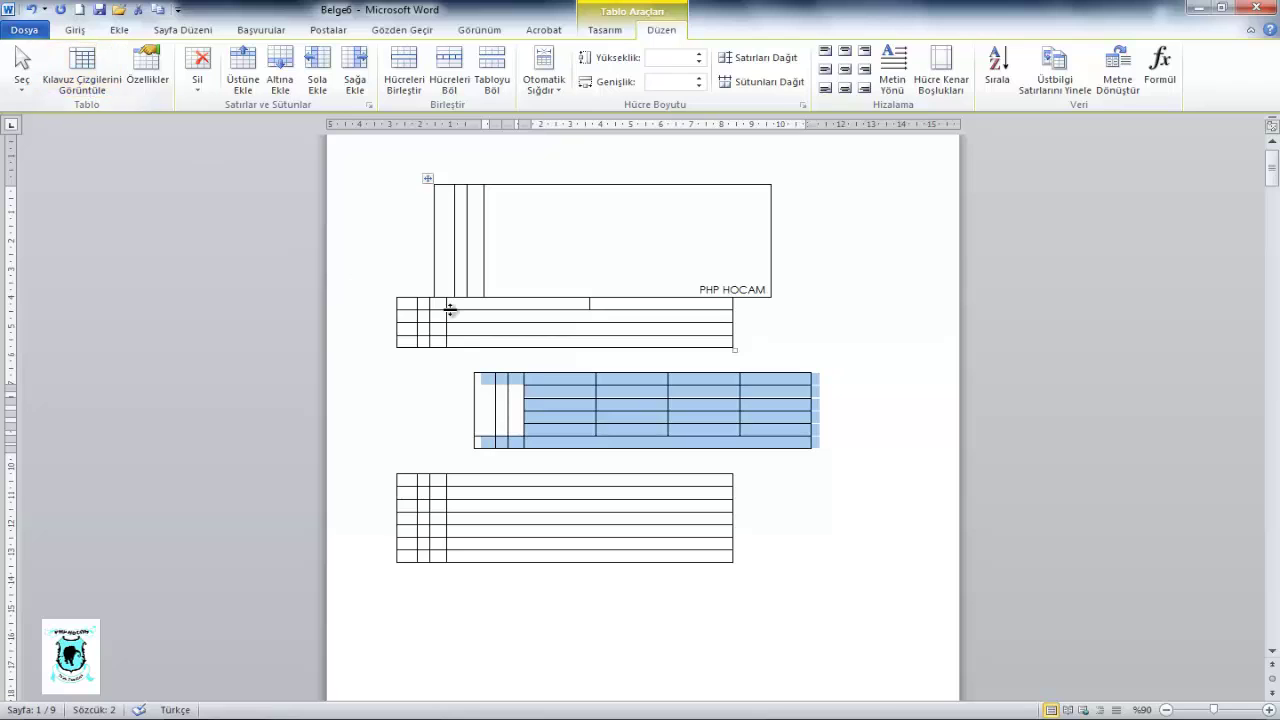
left_click(620, 425)
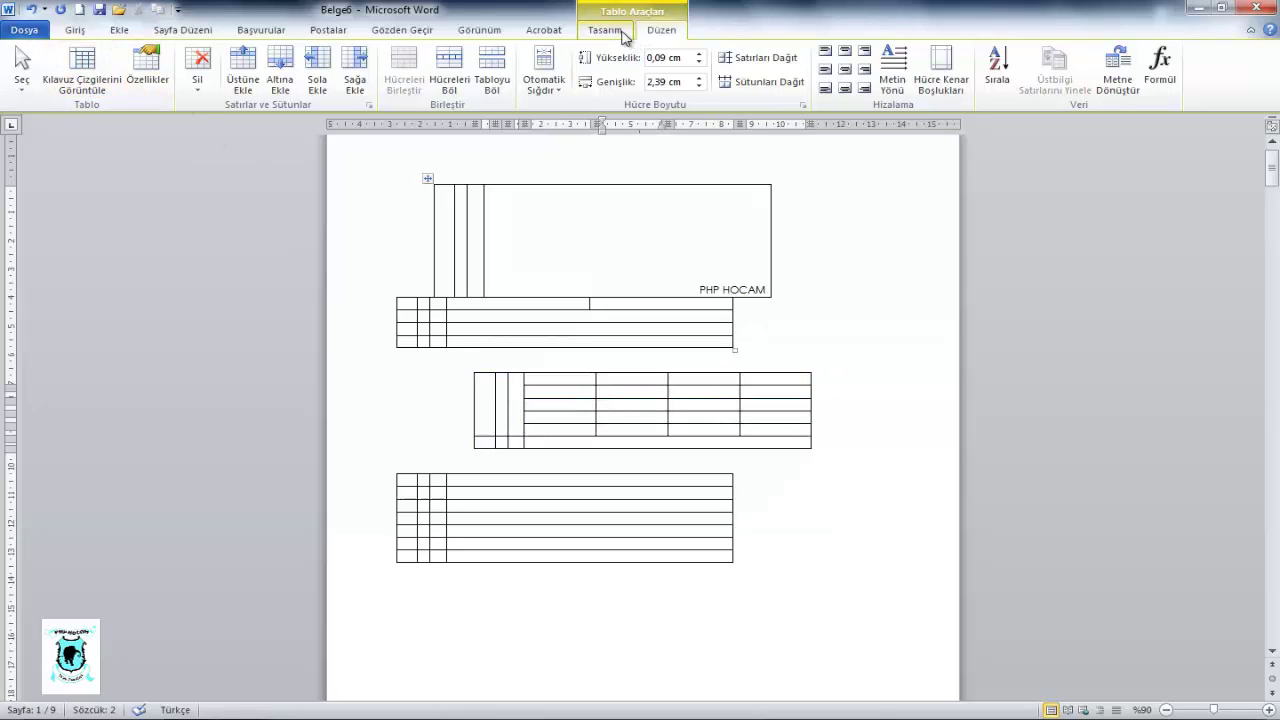
left_click(494, 32)
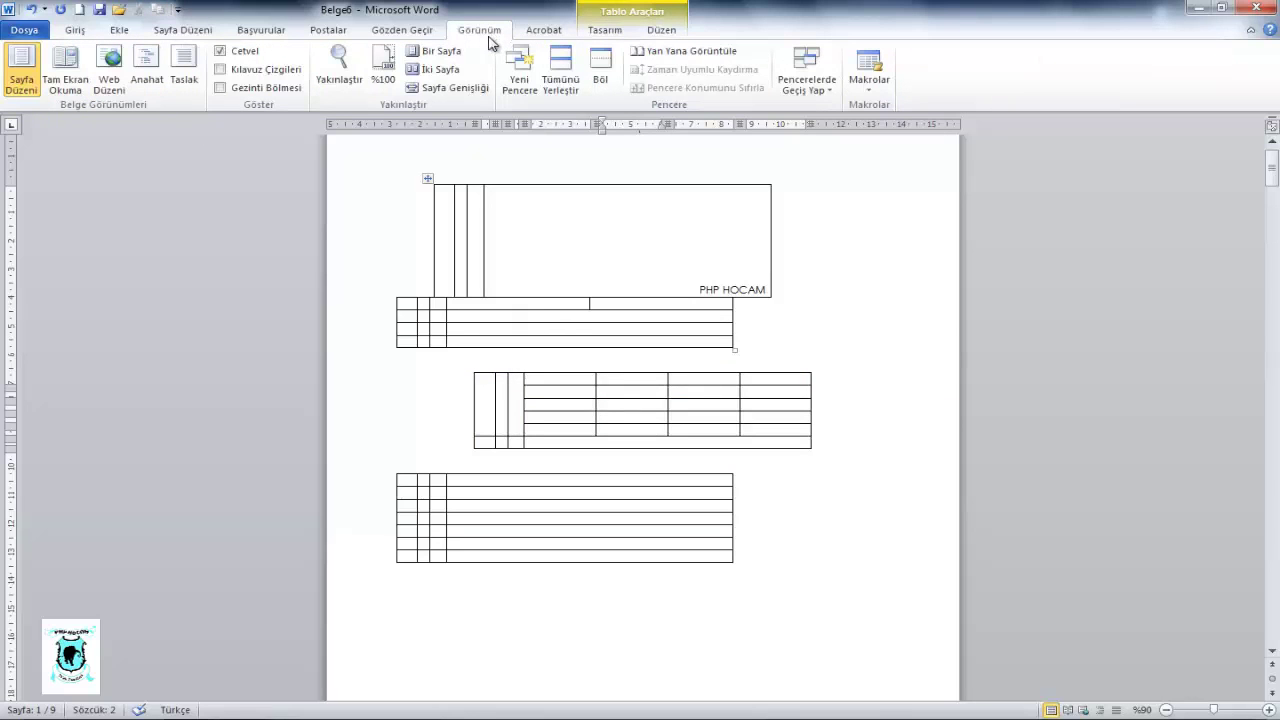
left_click(293, 76)
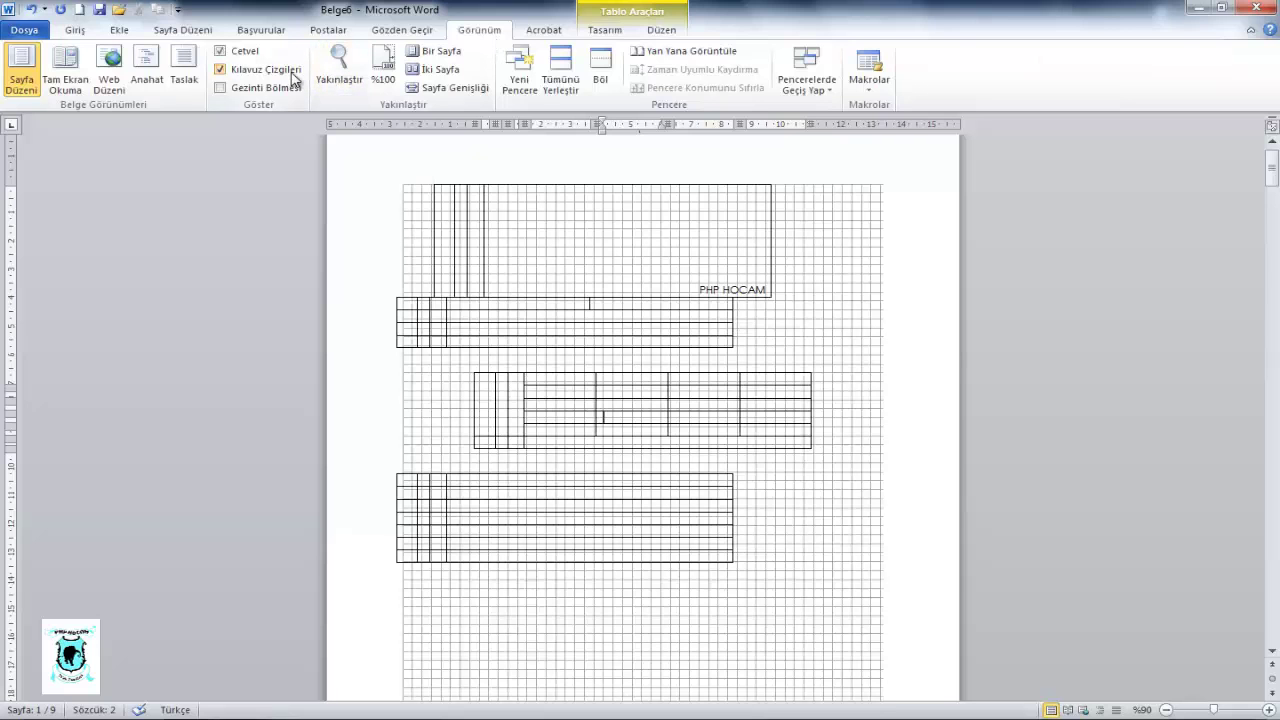
left_click(293, 76)
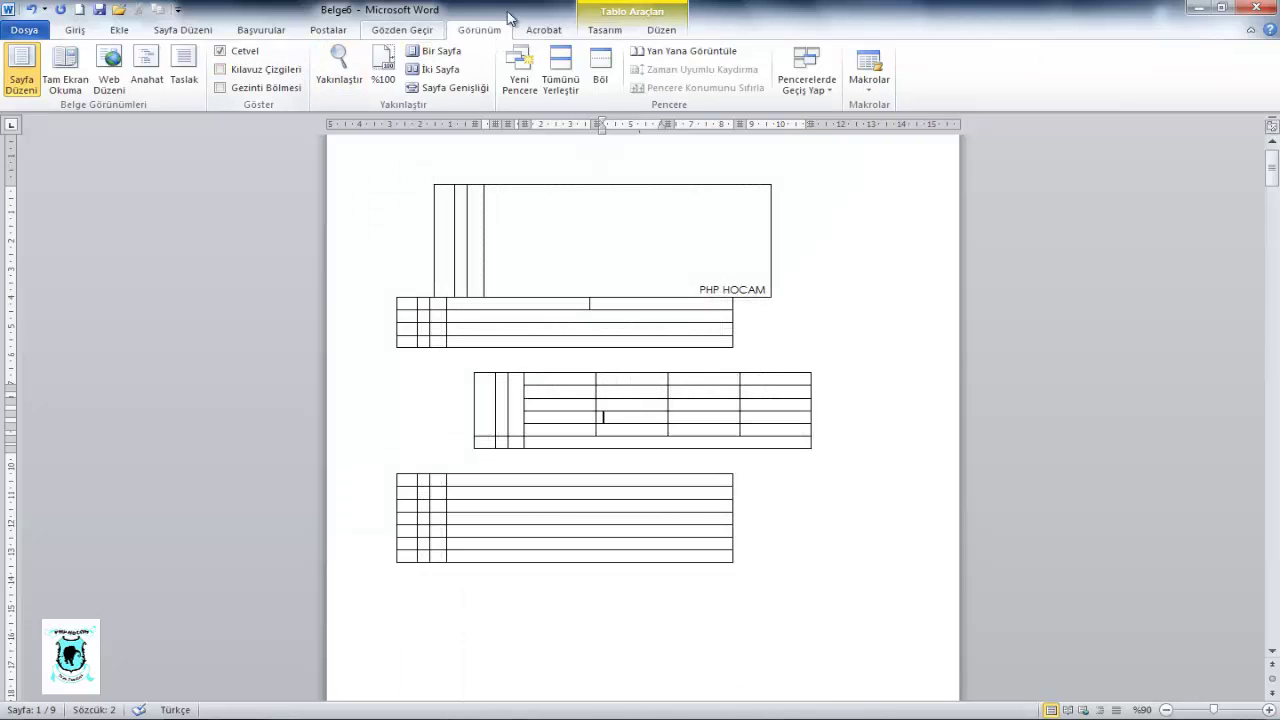
left_click(661, 30)
mouse_move(545, 394)
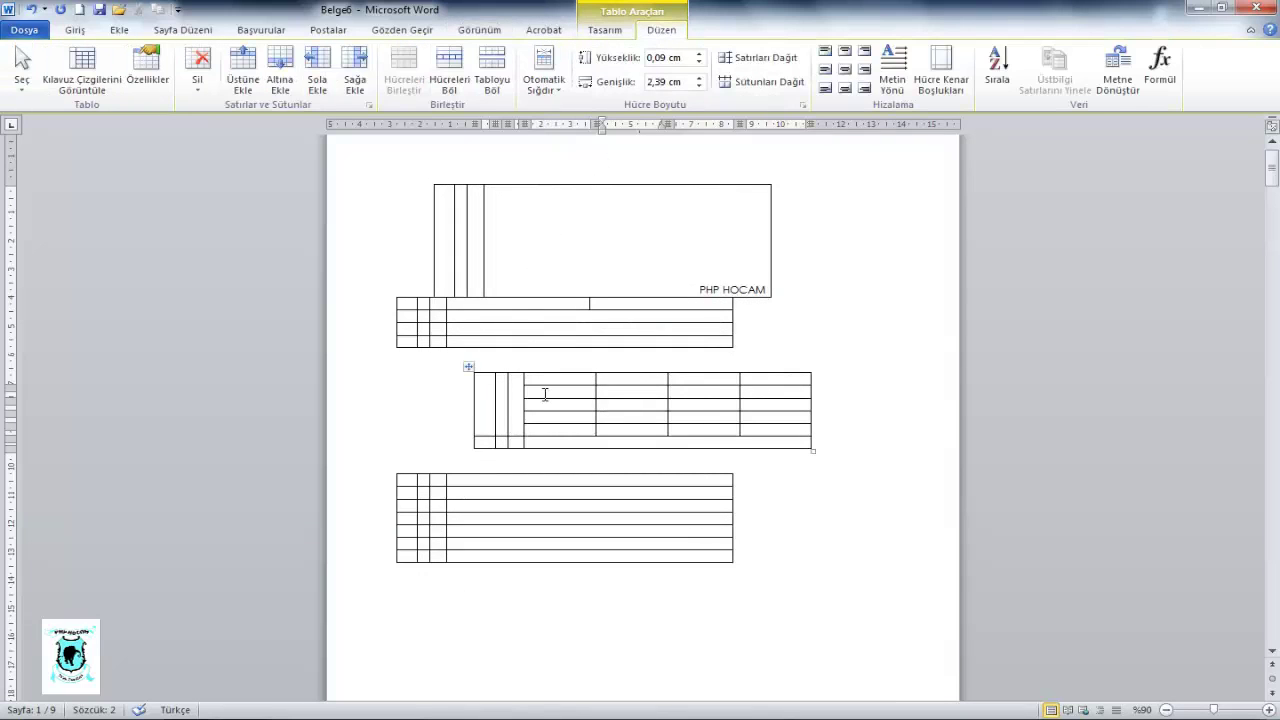
left_click(21, 80)
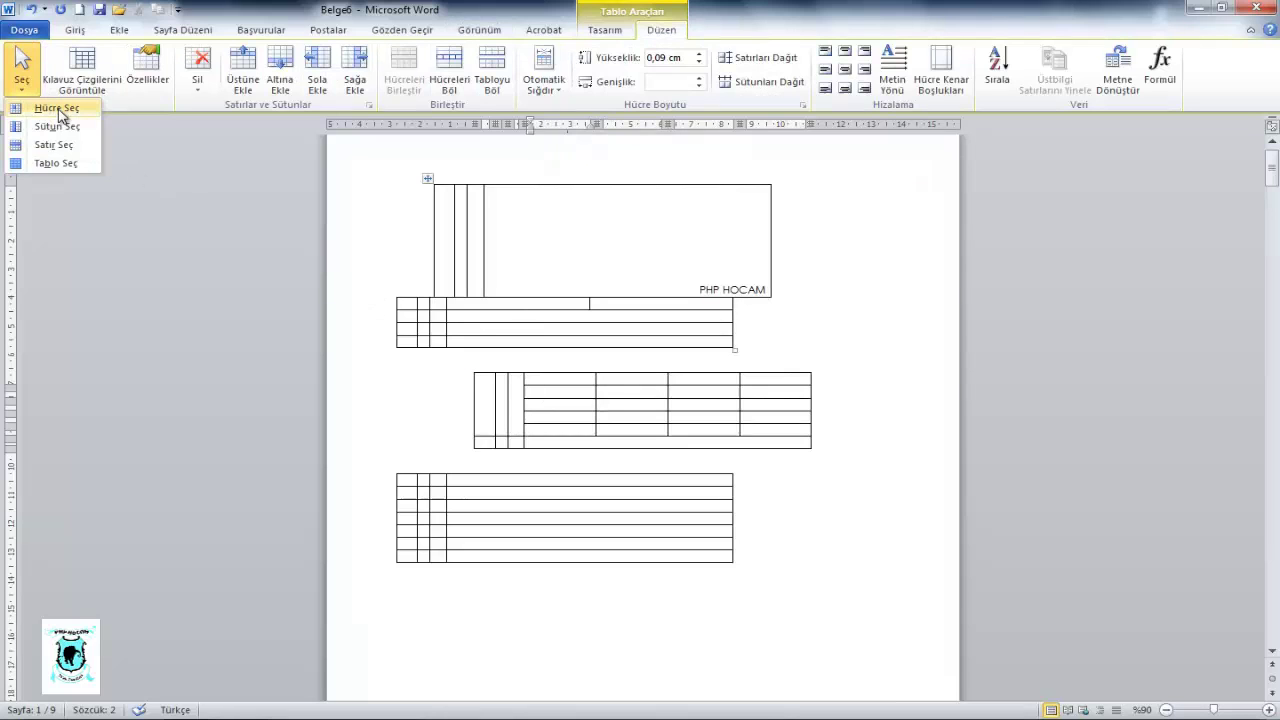
left_click(60, 110)
left_click(21, 80)
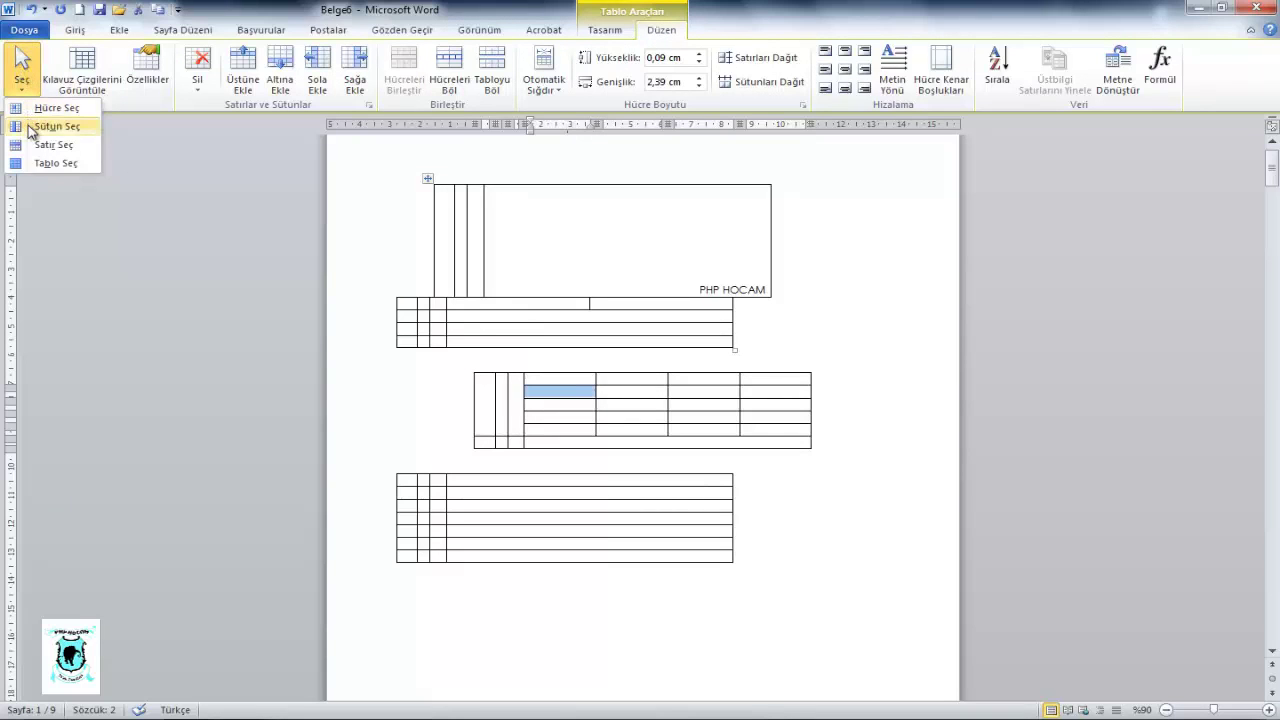
left_click(31, 128)
left_click(24, 78)
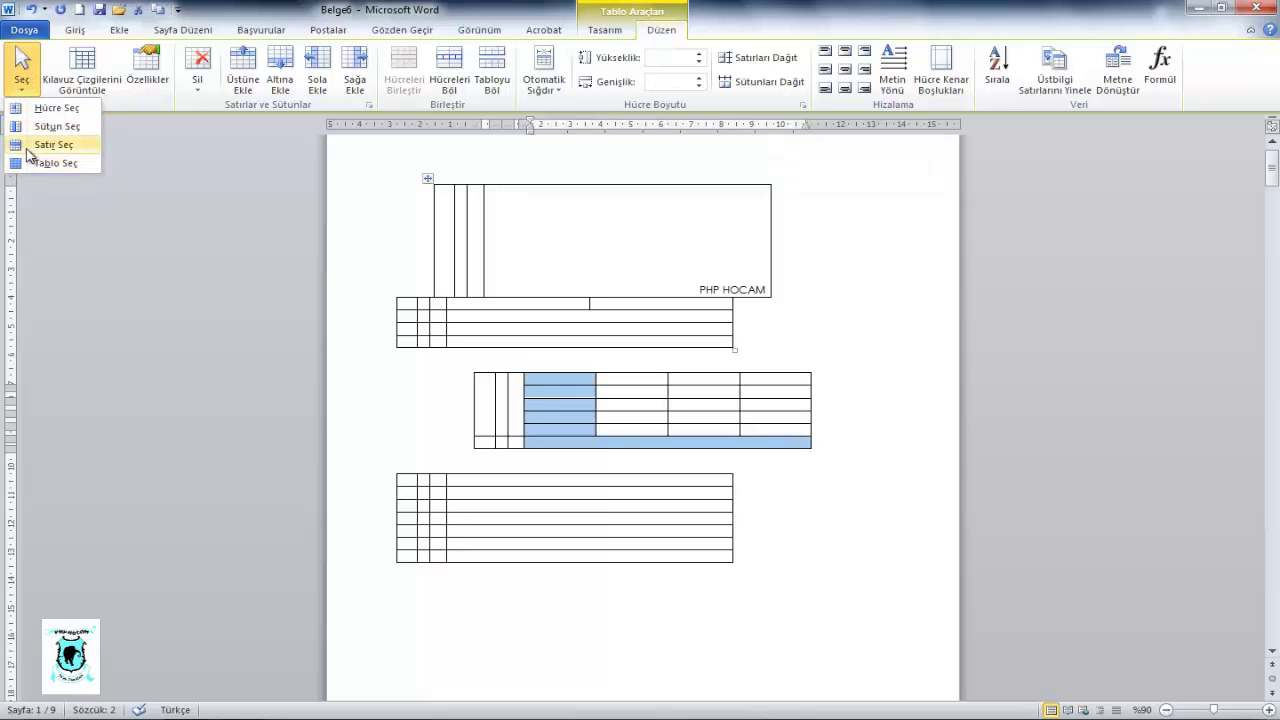
left_click(30, 145)
left_click(32, 88)
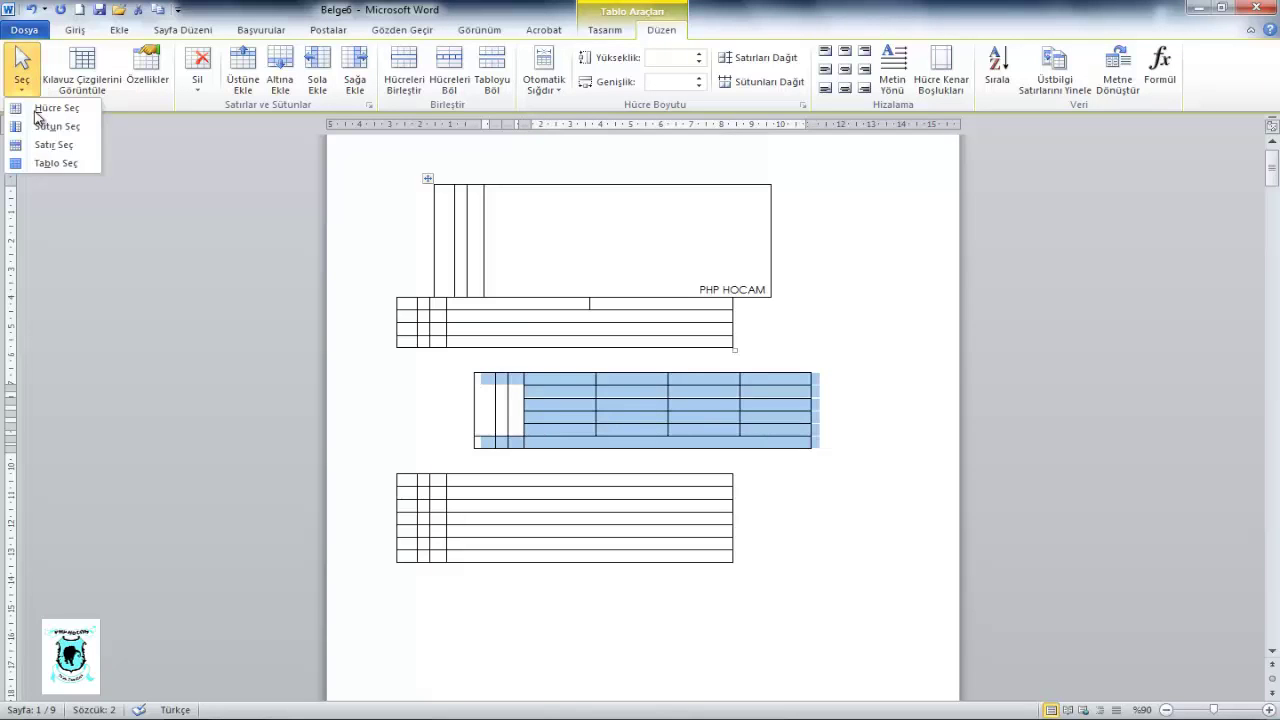
left_click(38, 163)
left_click(571, 323)
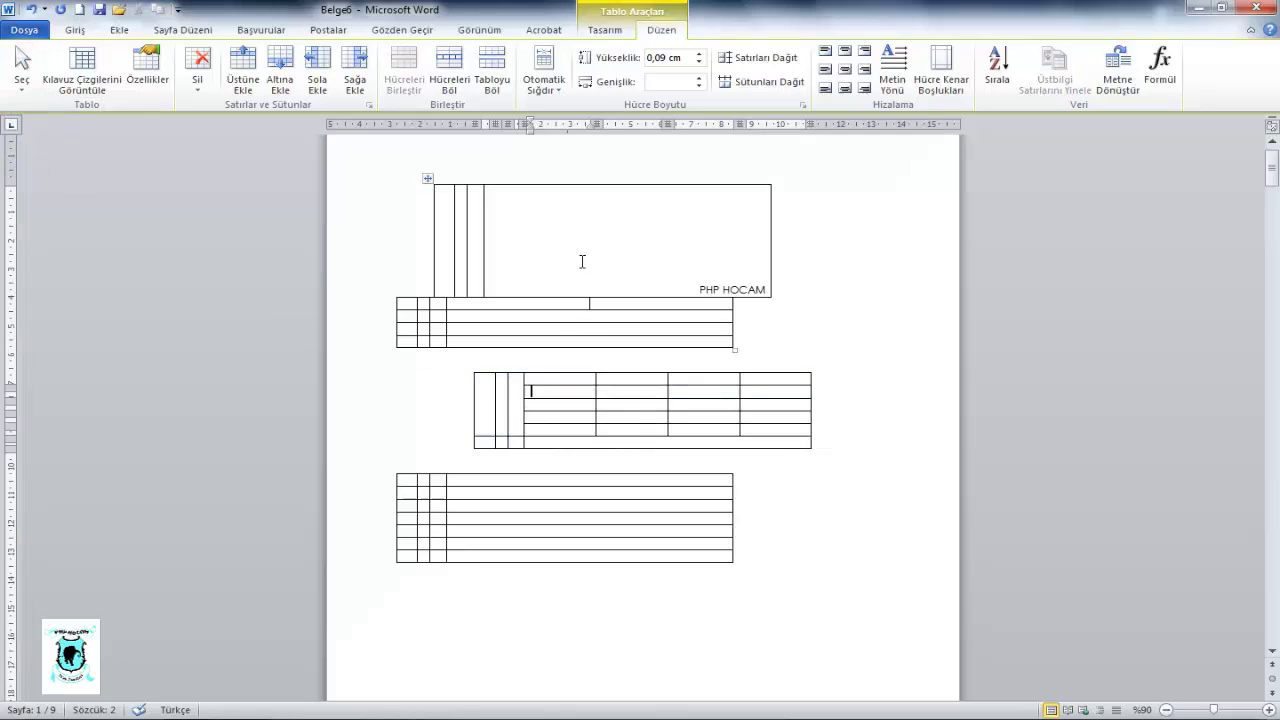
left_click(21, 75)
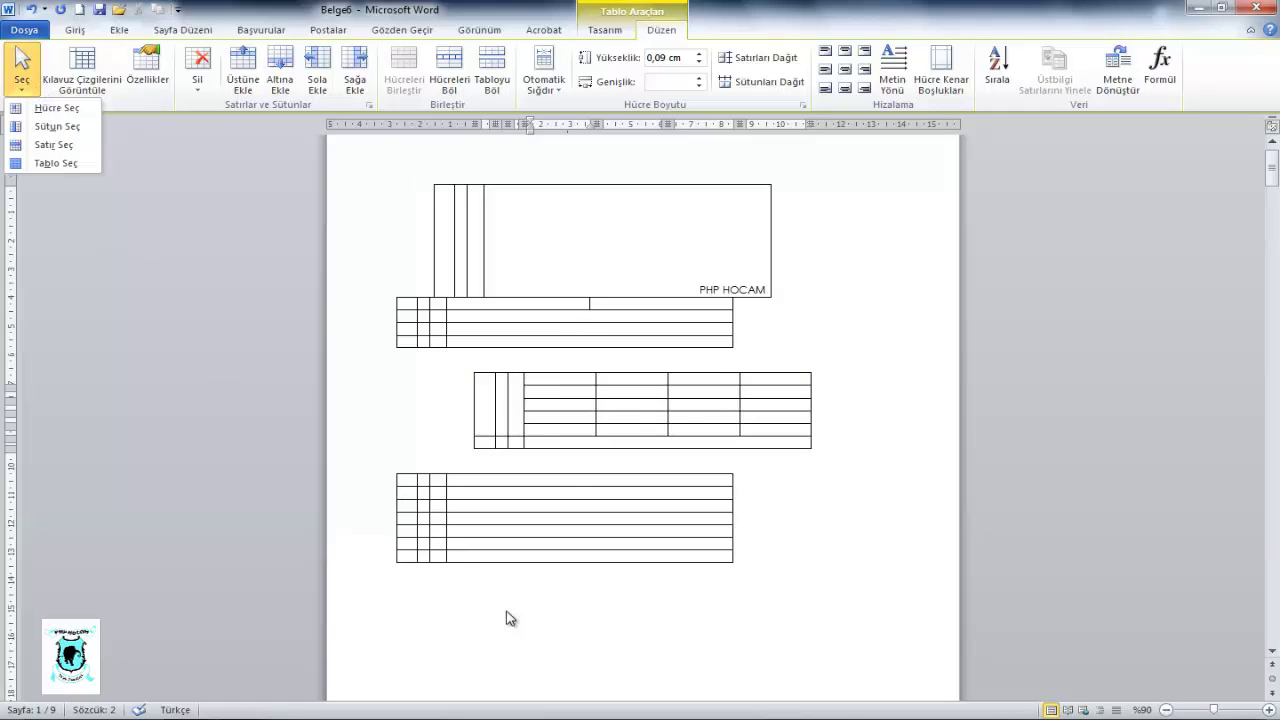
left_click(567, 472)
left_click(21, 80)
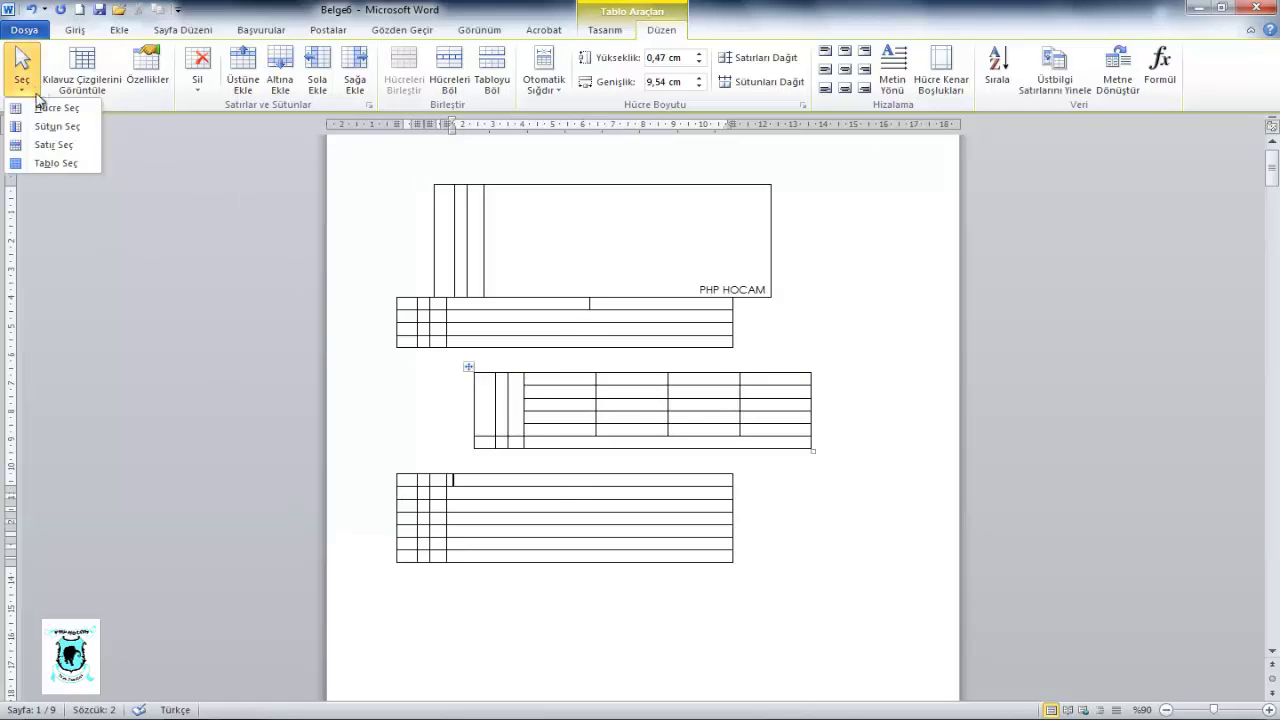
left_click(38, 108)
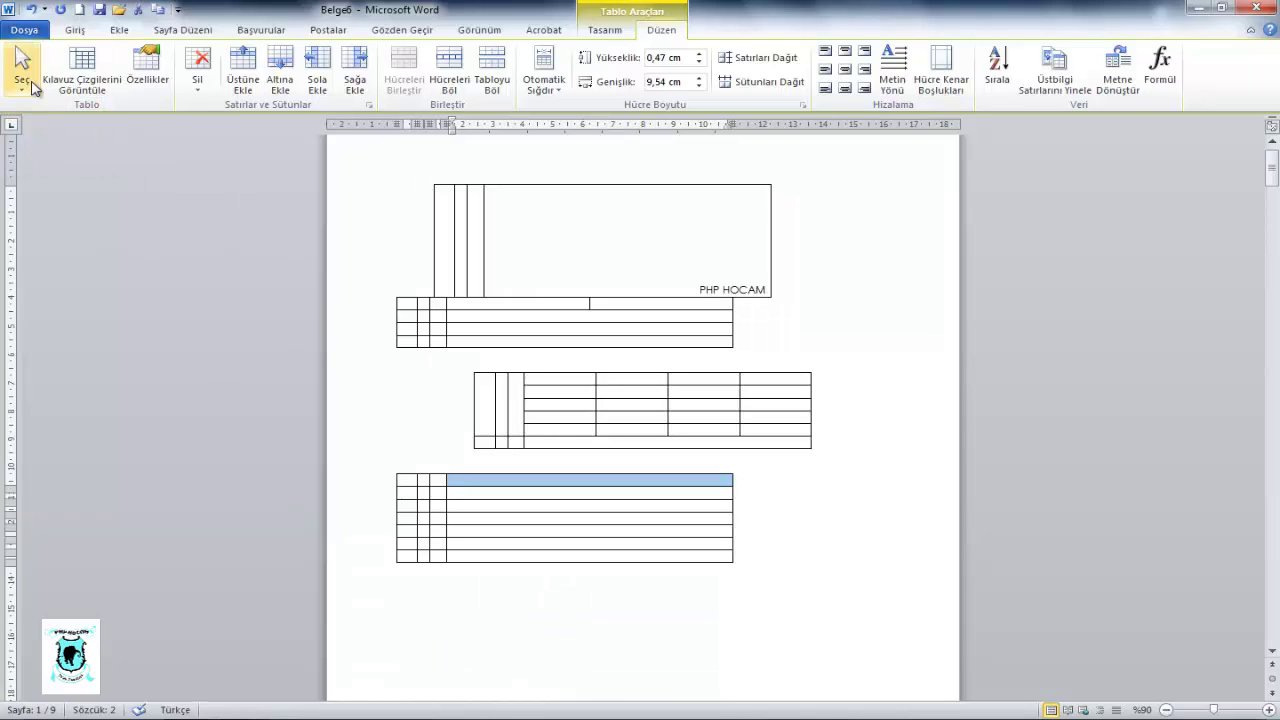
left_click(21, 75)
left_click(21, 75)
left_click(21, 75)
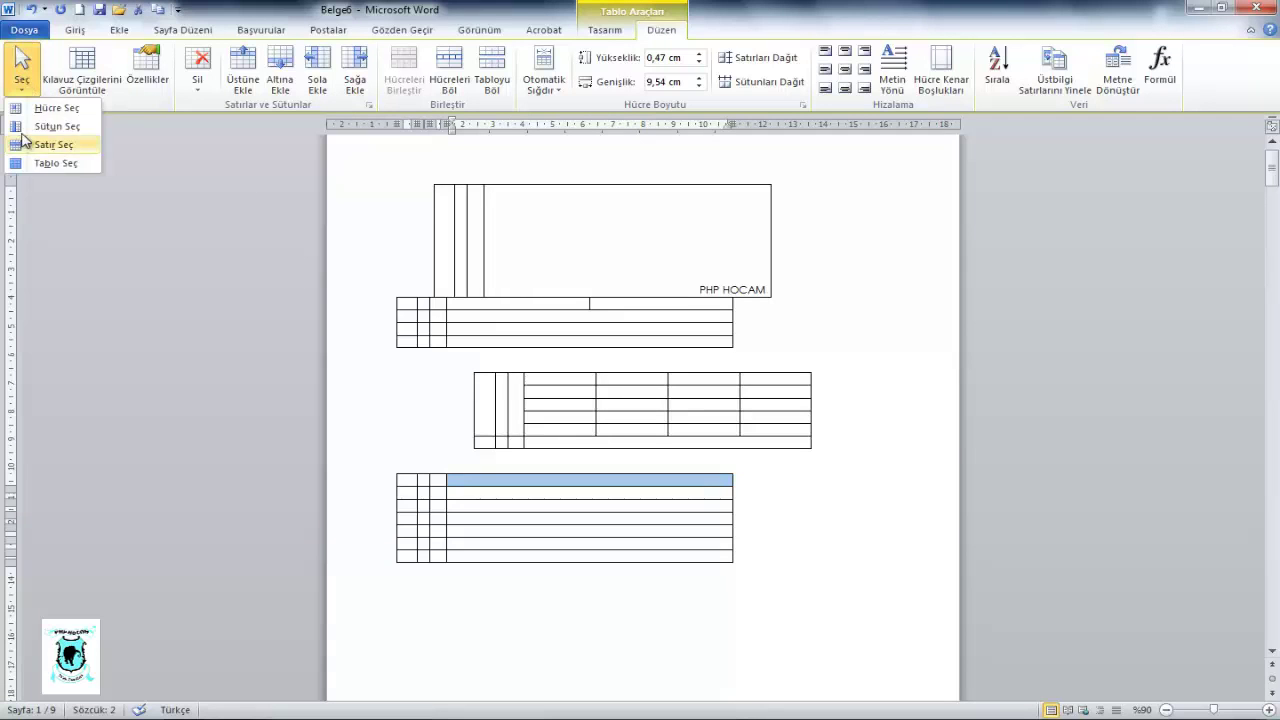
left_click(28, 127)
left_click(21, 80)
left_click(21, 80)
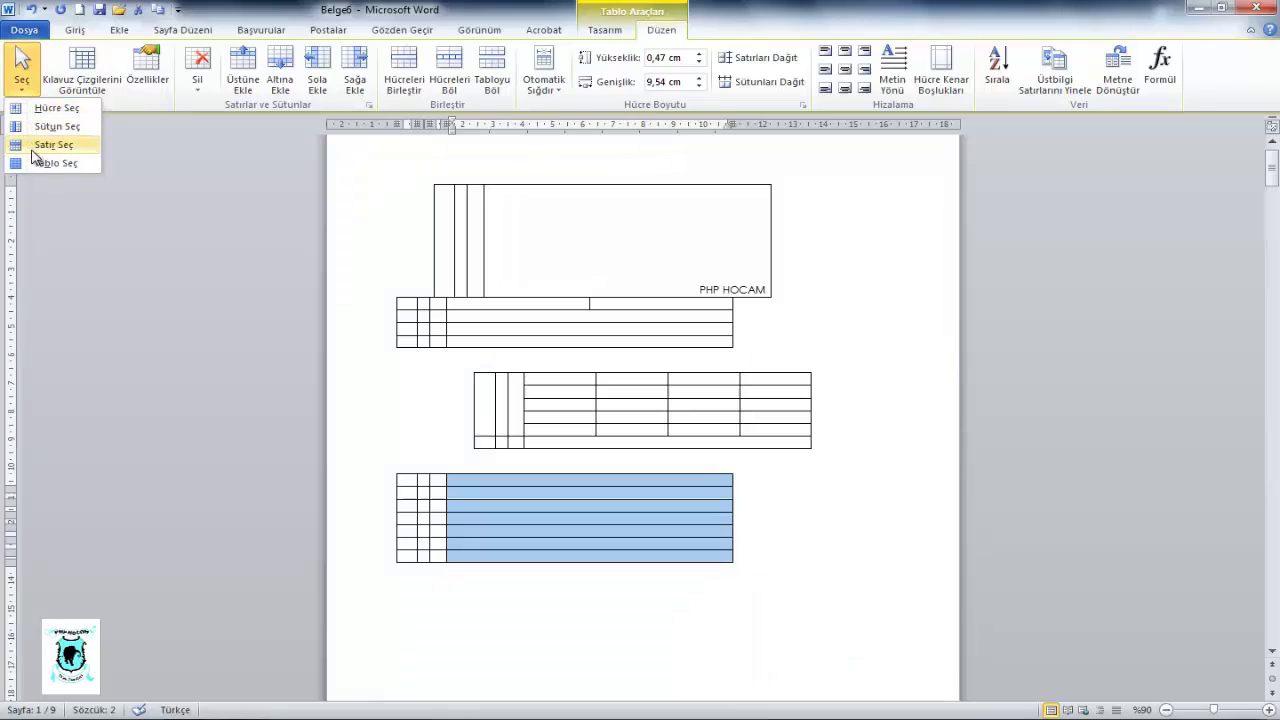
left_click(33, 144)
left_click(21, 80)
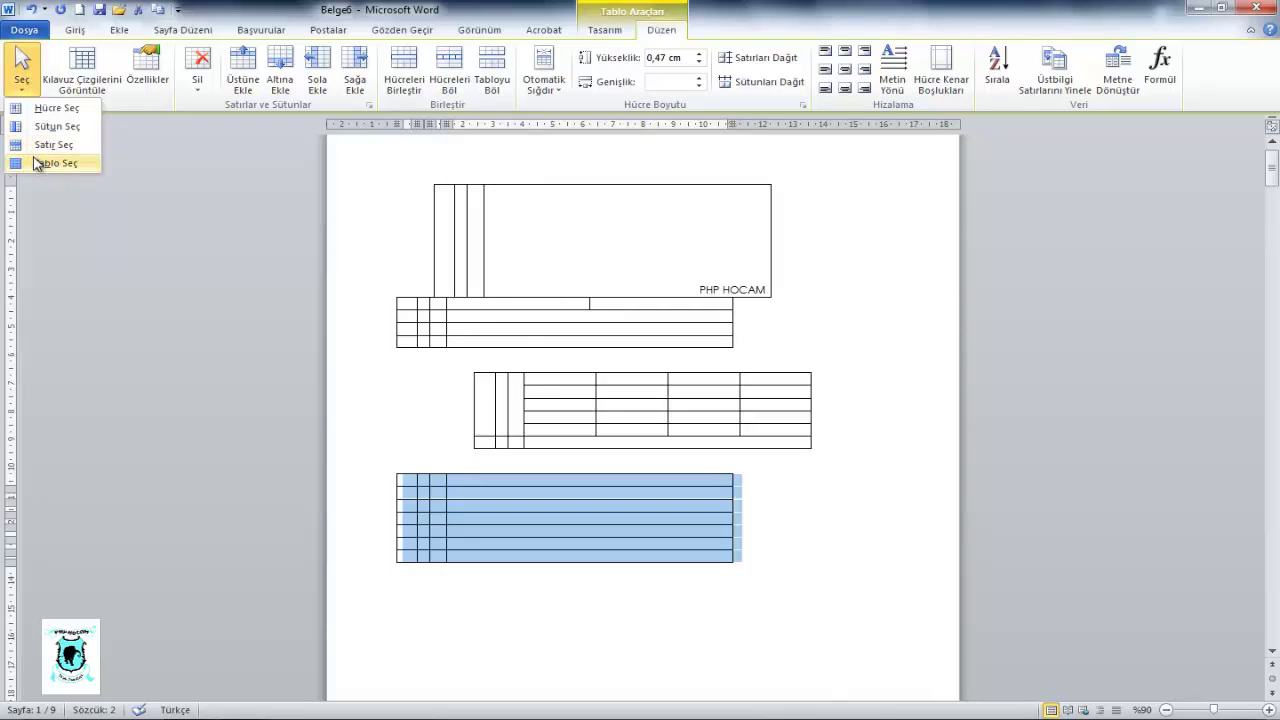
left_click(40, 163)
left_click(690, 478)
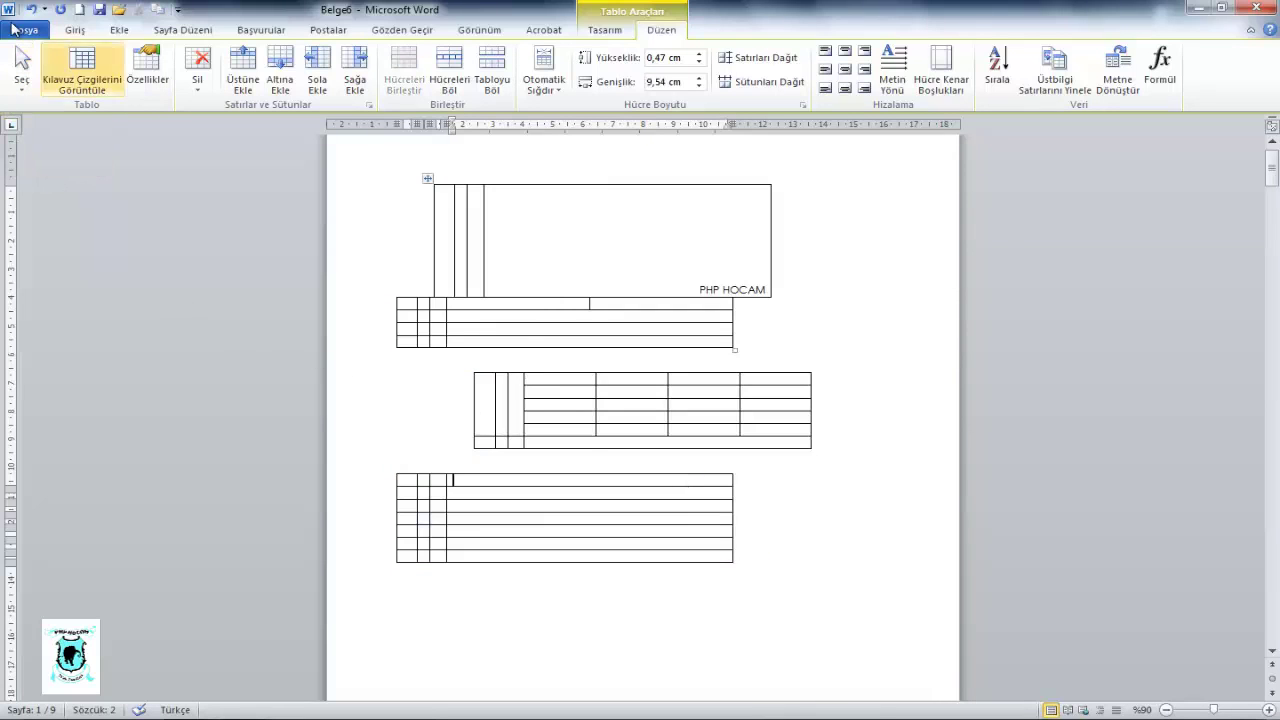
- Select the whole bottom table and raise its row height to 0,9 cm
left_click(18, 78)
left_click(30, 165)
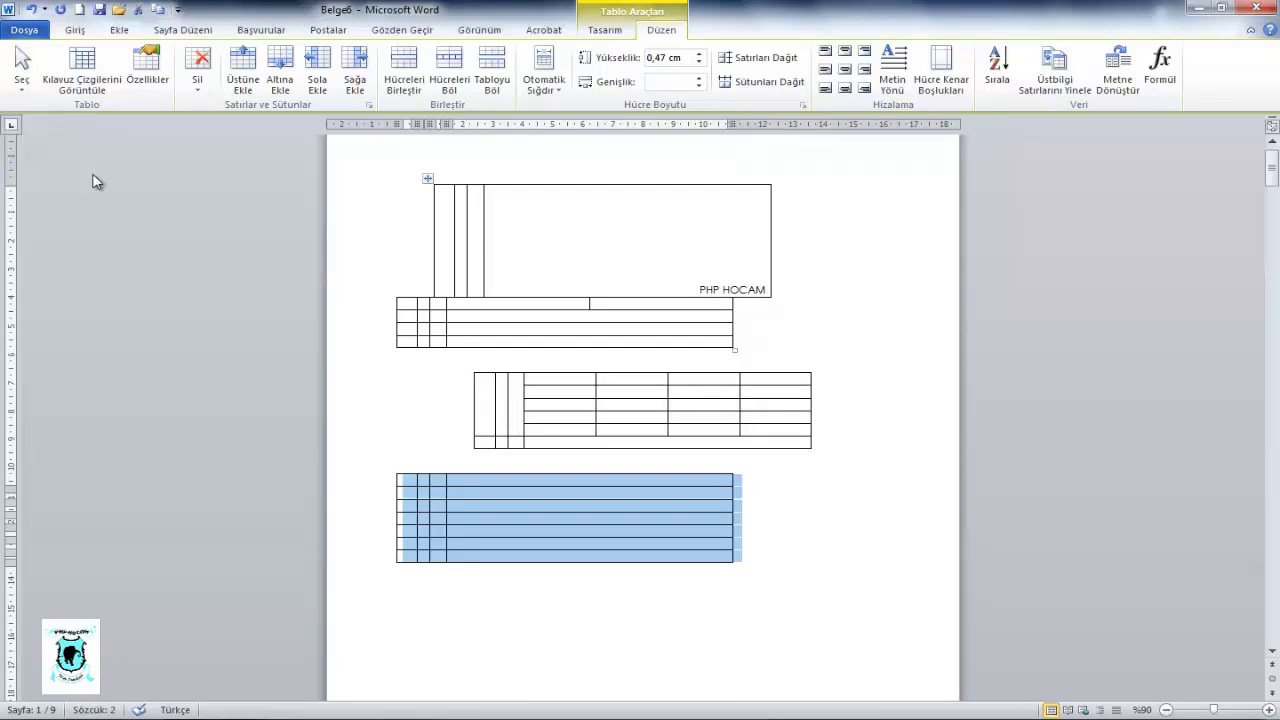
left_click(699, 54)
left_click(699, 54)
left_click(699, 54)
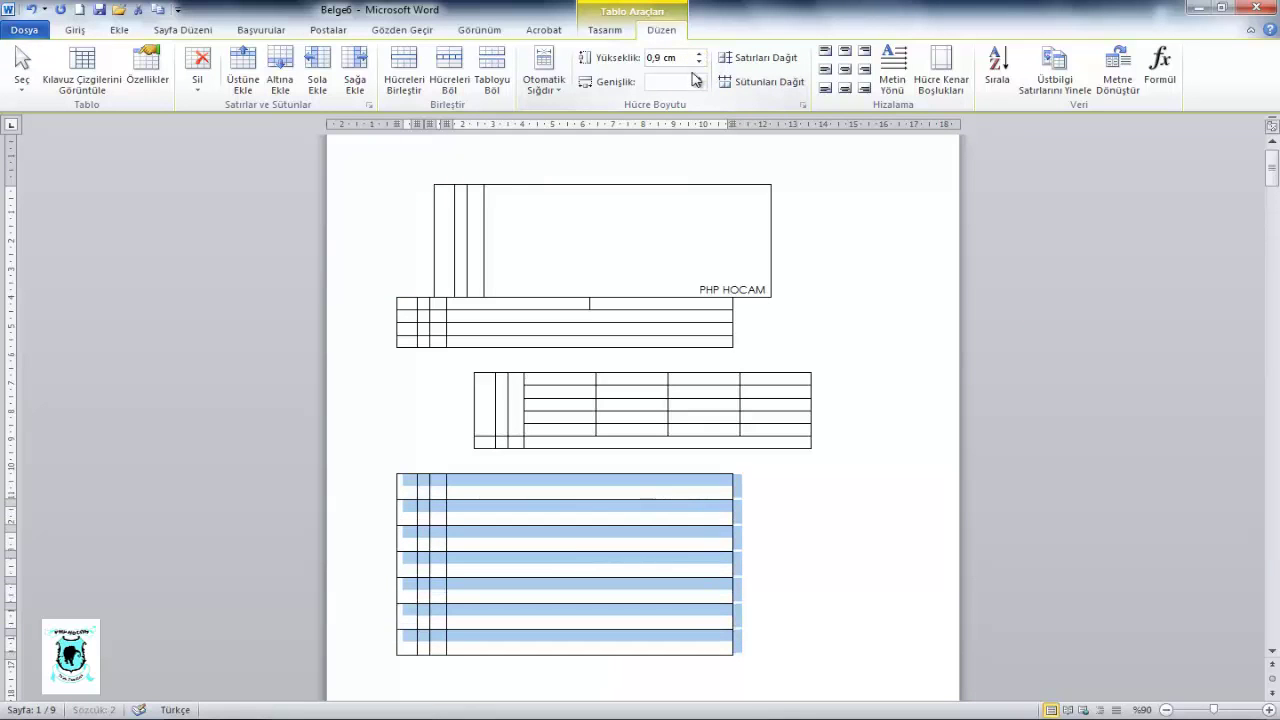
- Give all four columns an equal width of 4,4 cm
left_click(698, 78)
left_click(698, 78)
left_click(698, 78)
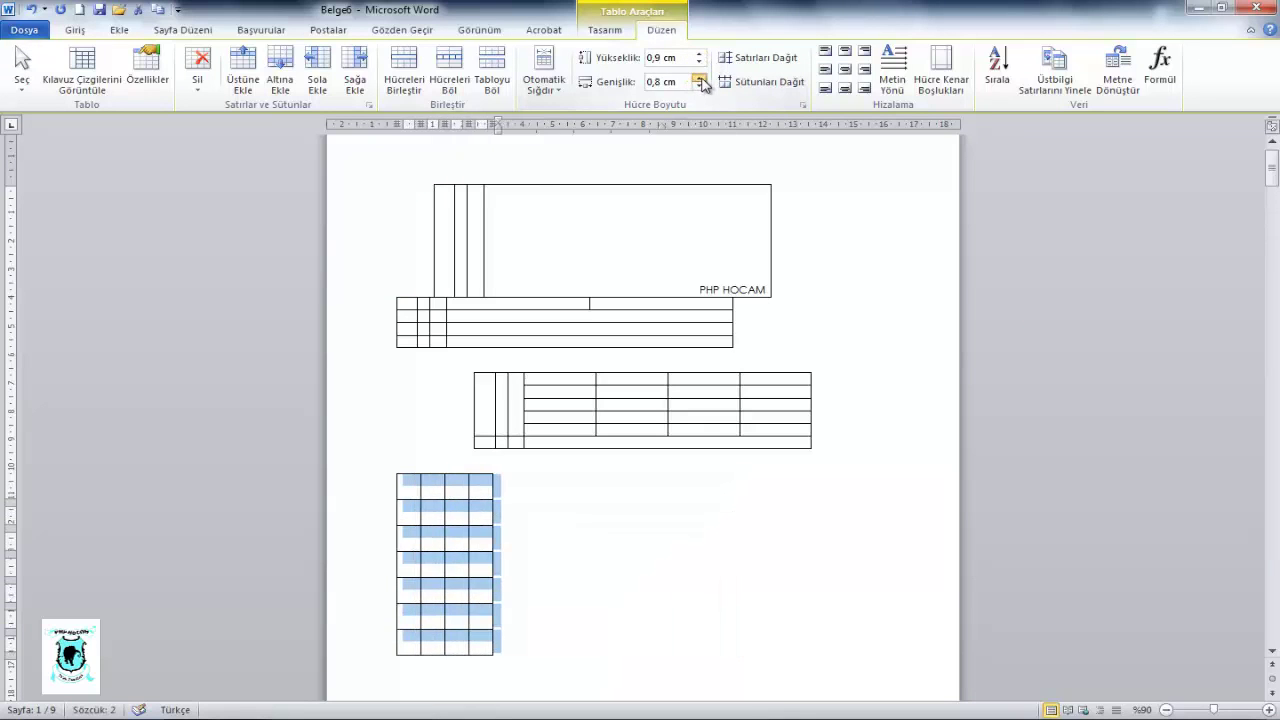
left_click(698, 78)
left_click_drag(701, 79, 701, 79)
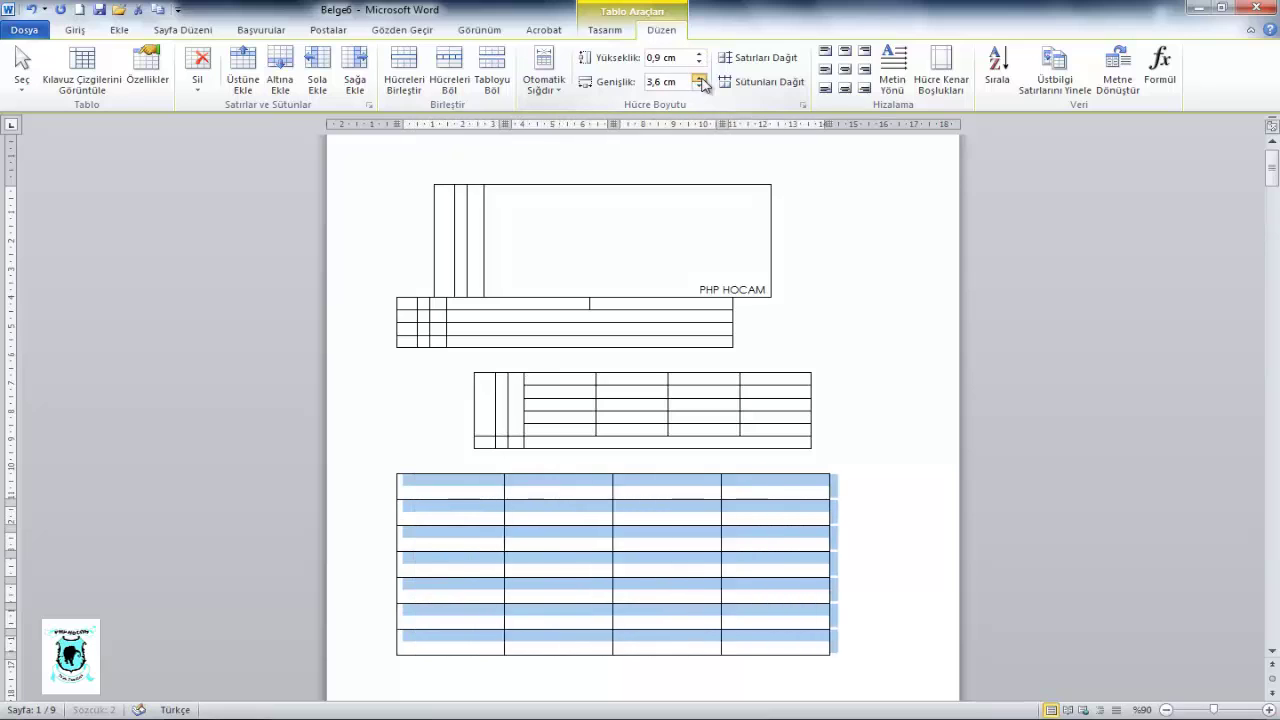
left_click(745, 490)
- Set the bottom table's default top cell margin to 0,4 cm
left_click(493, 487)
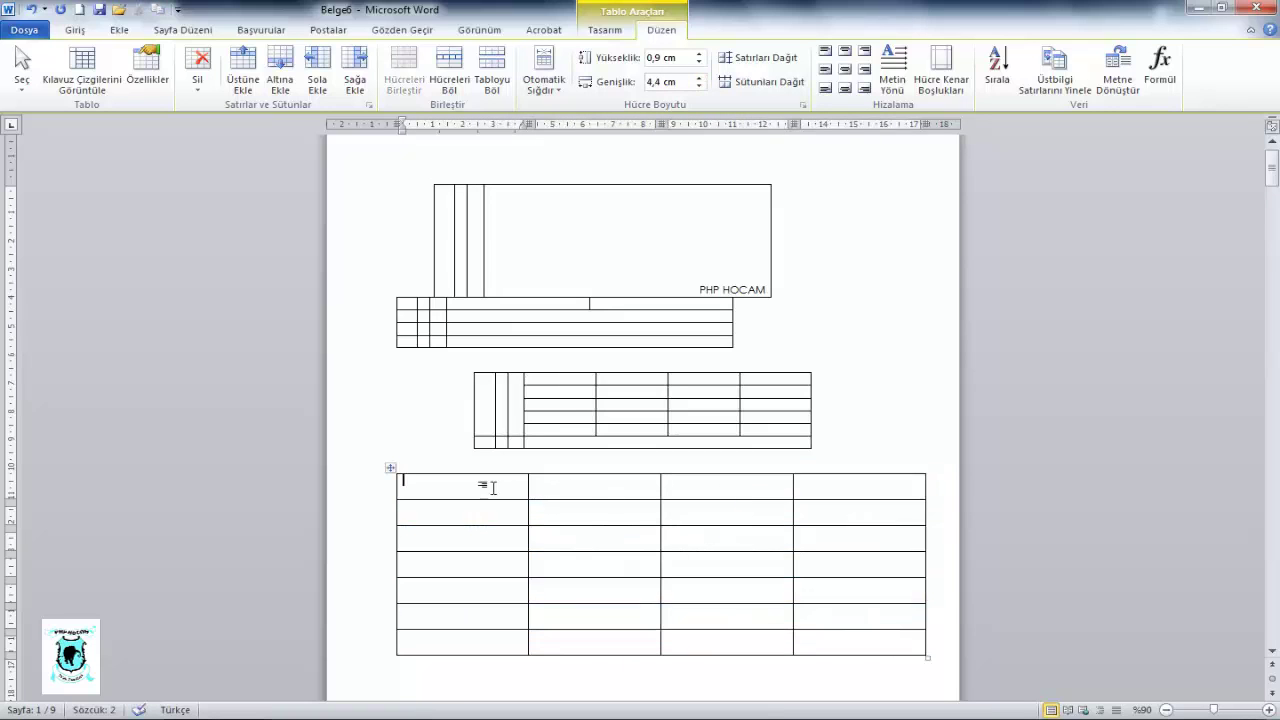
left_click(390, 469)
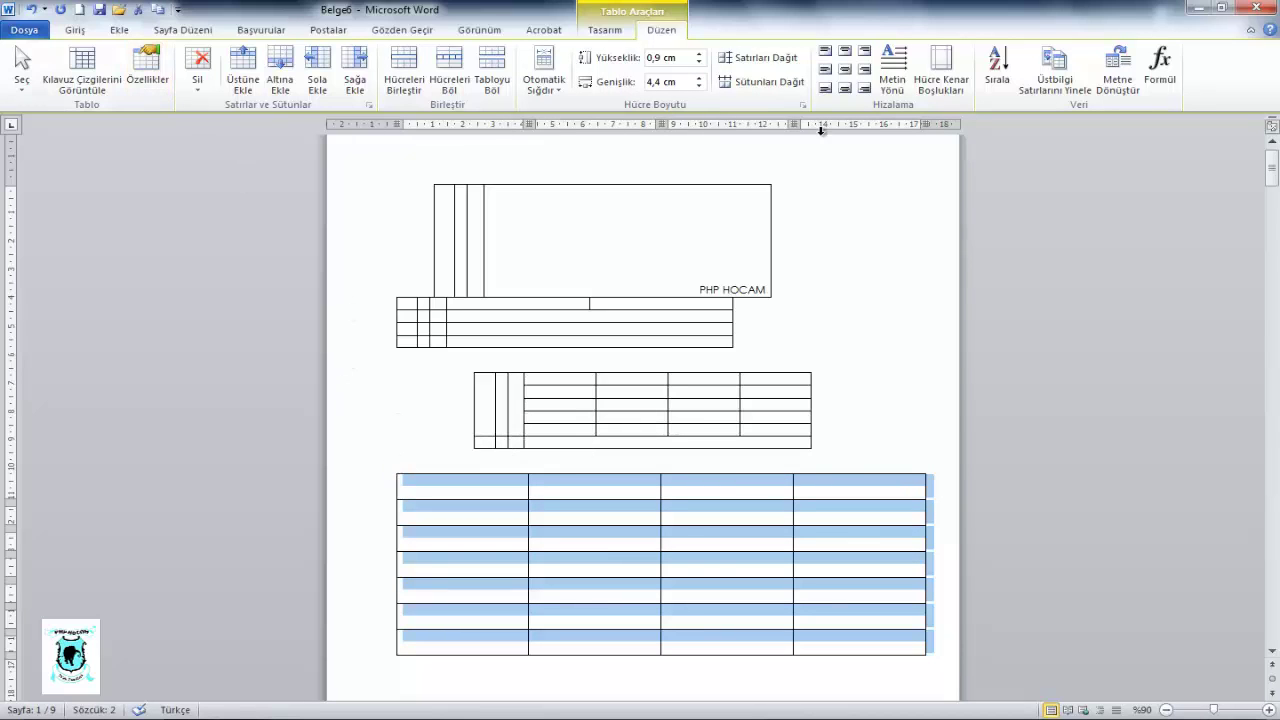
left_click(942, 82)
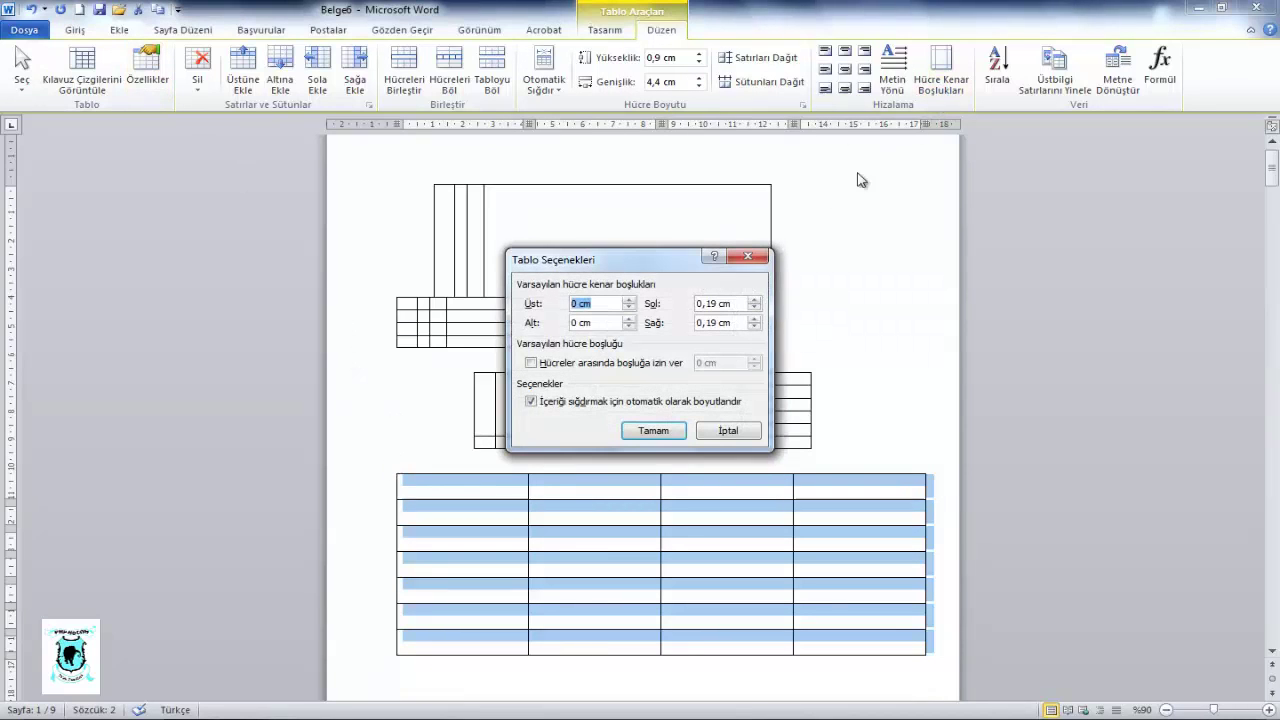
left_click(631, 301)
left_click(631, 301)
left_click(650, 431)
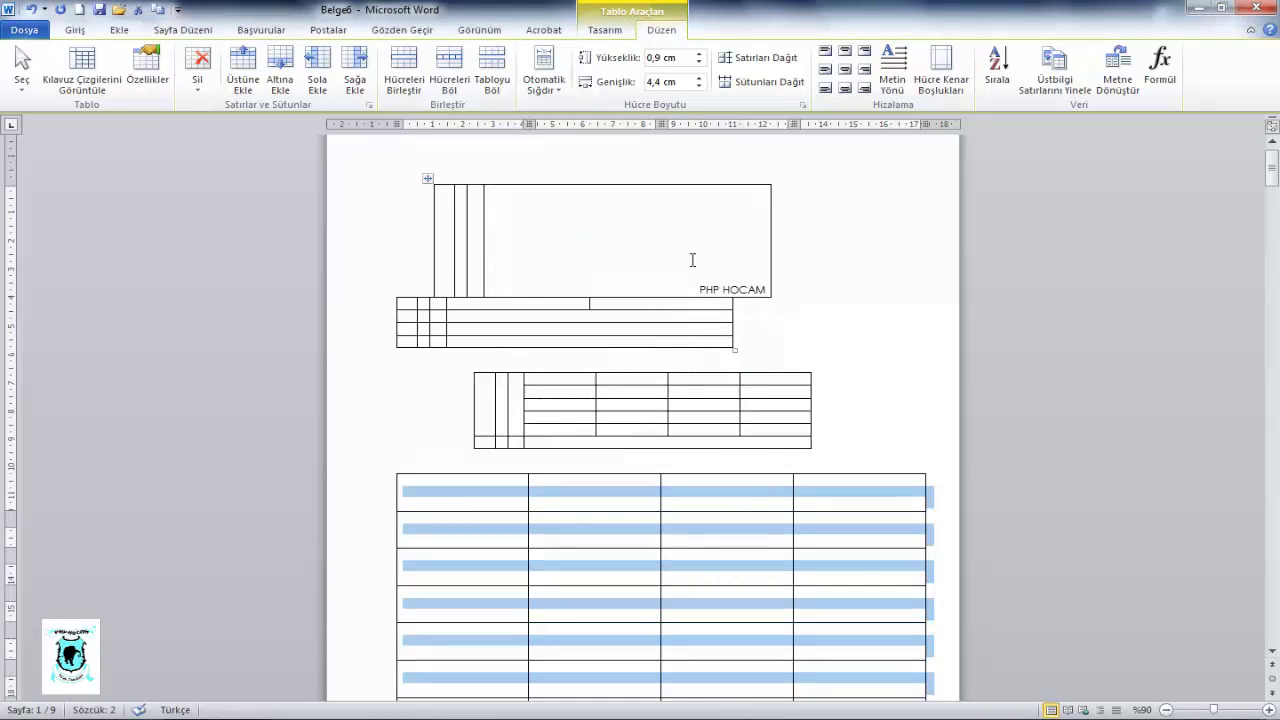
- Raise the default bottom cell margin to 0,3 cm
left_click(942, 82)
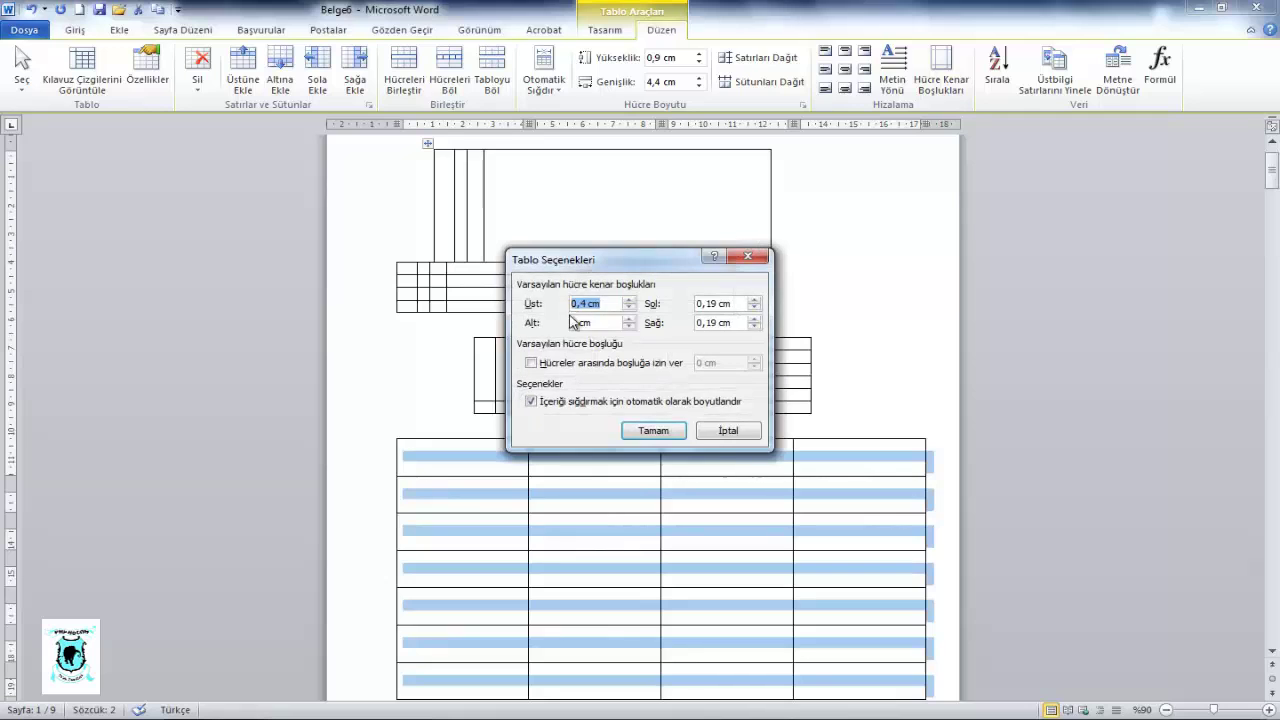
left_click(629, 319)
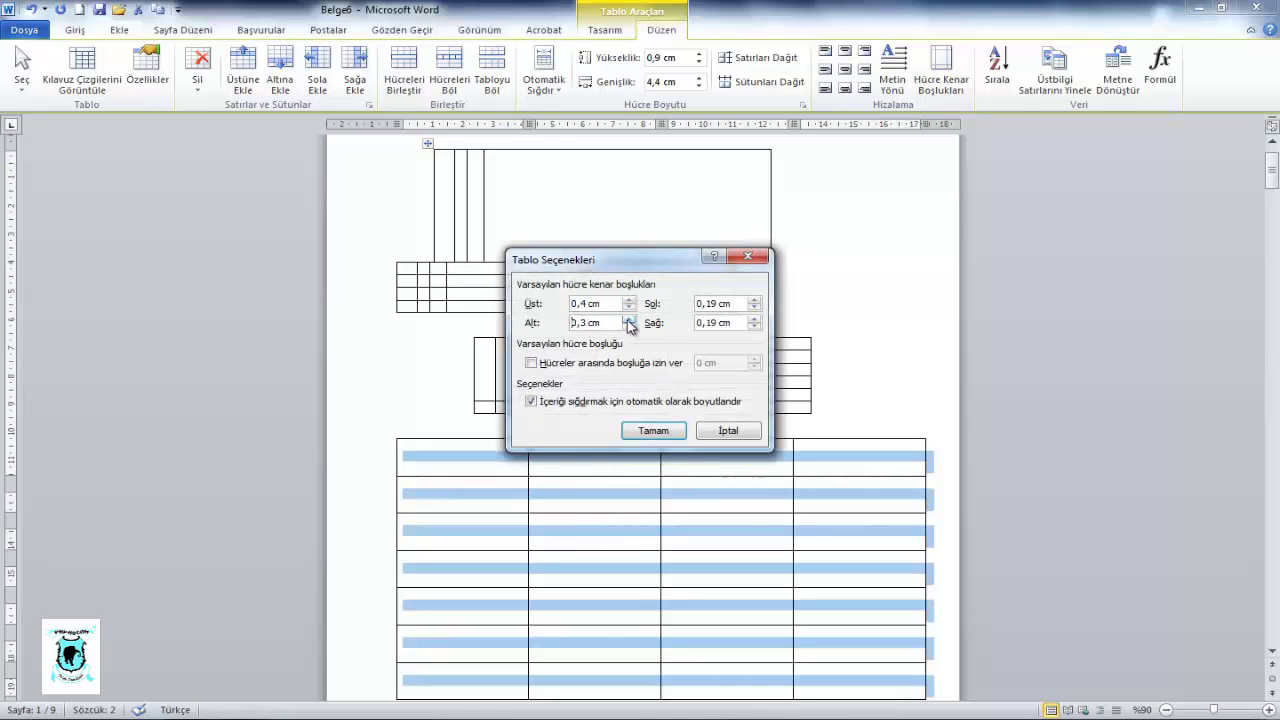
left_click(650, 431)
left_click(554, 478)
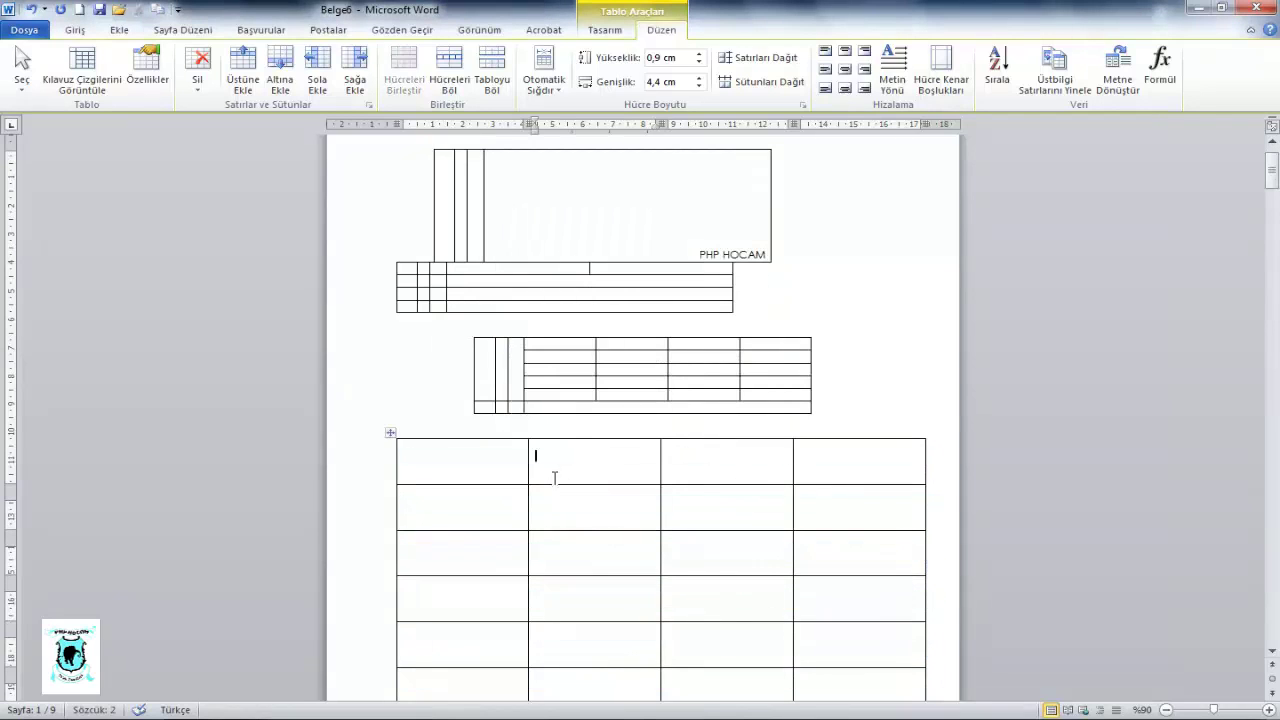
left_click(445, 436)
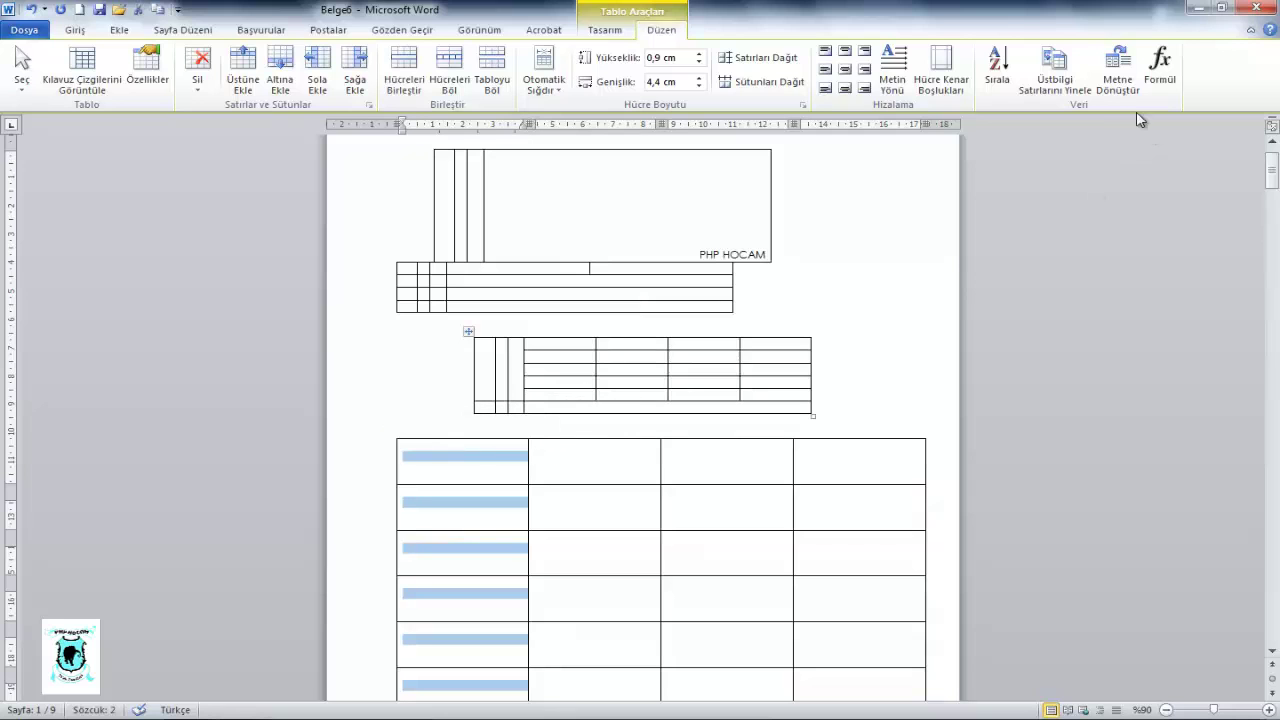
- Enter 10, 2, 11 and 3 in the first rows of the bottom table's first column
left_click(997, 70)
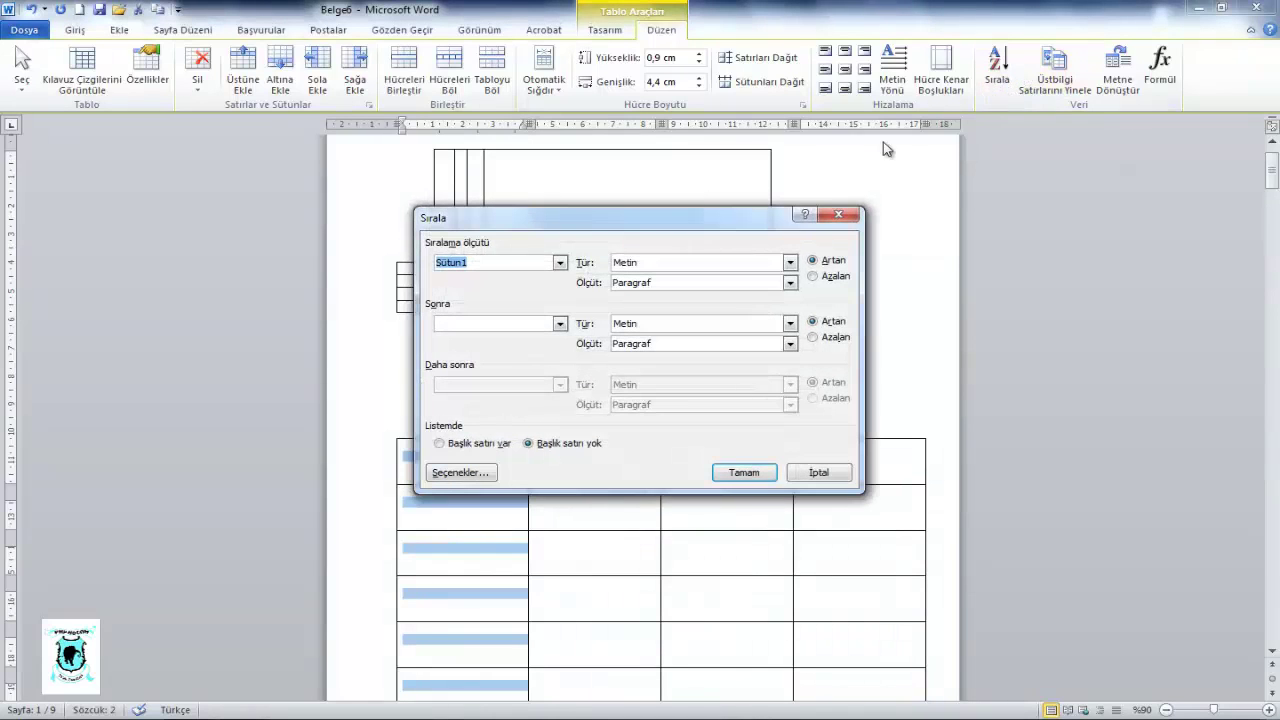
left_click(847, 216)
left_click(470, 462)
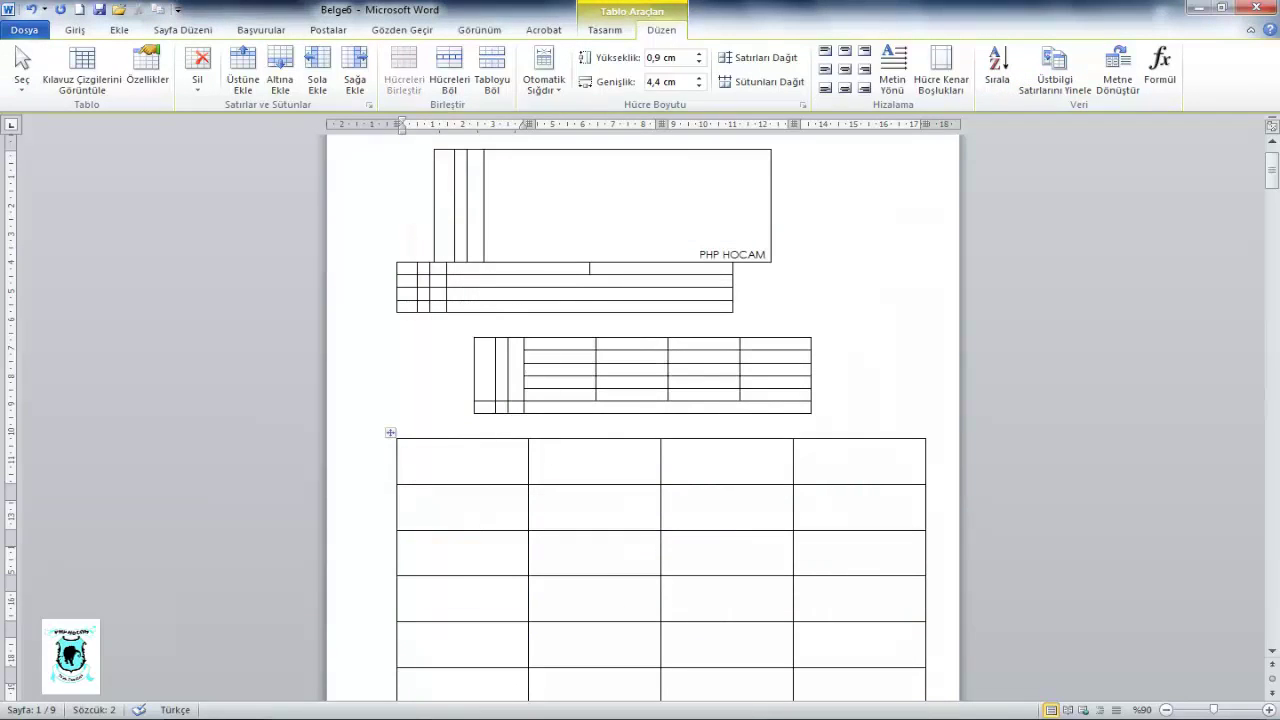
type("10")
left_click(509, 500)
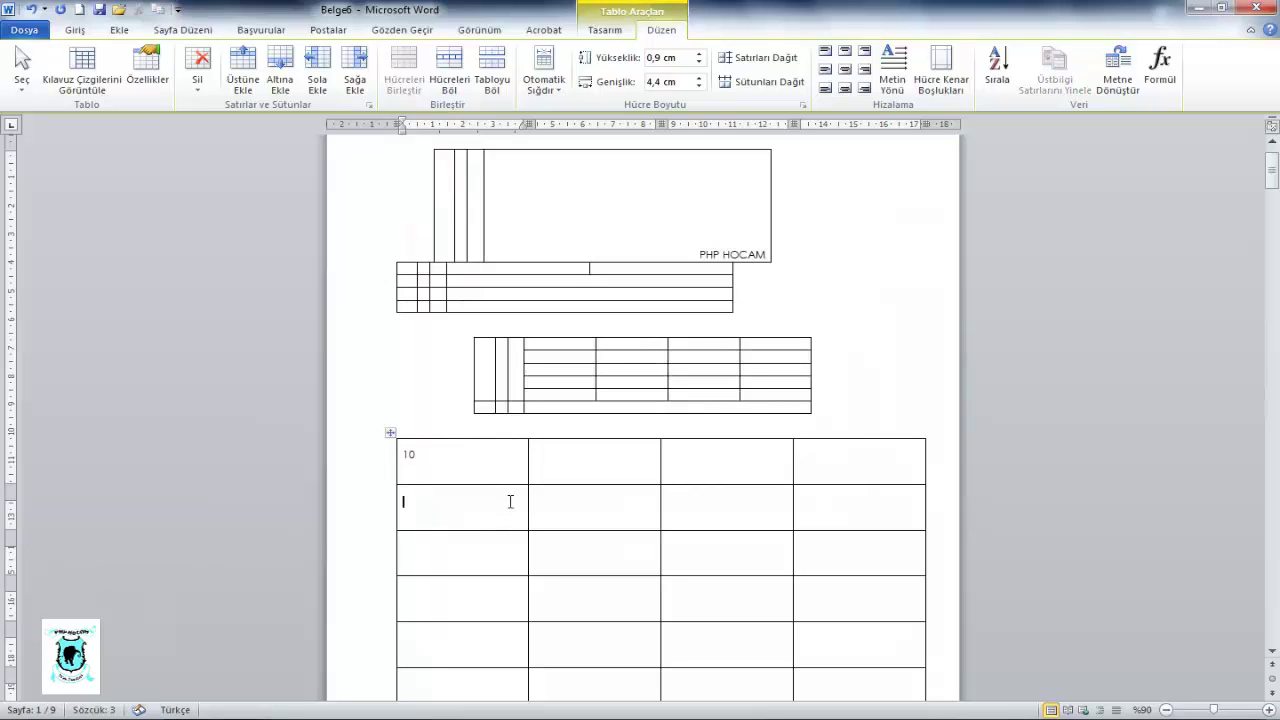
type("2")
type("11")
left_click(434, 600)
type("3")
- Add 5, 7 and 89 in the following rows and select the first column
scroll(434, 600, "down", 1)
left_click(448, 585)
type("5")
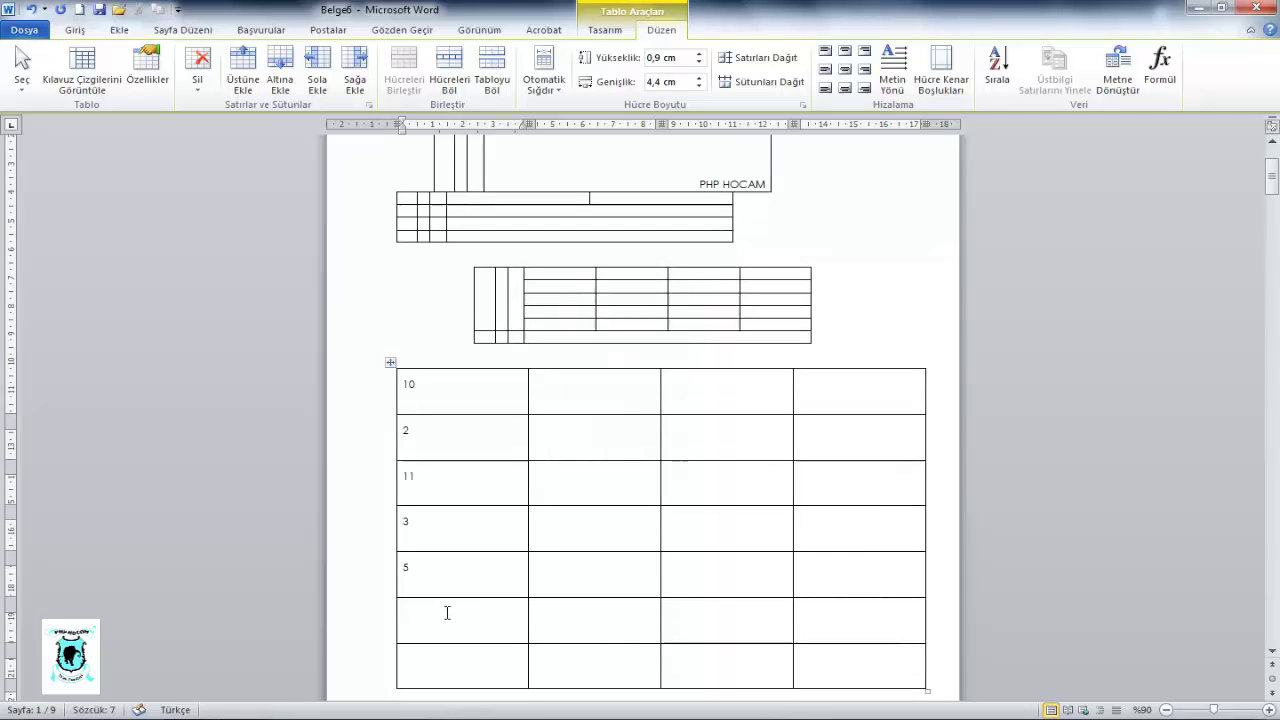
left_click(447, 612)
type("7")
scroll(450, 605, "down", 1)
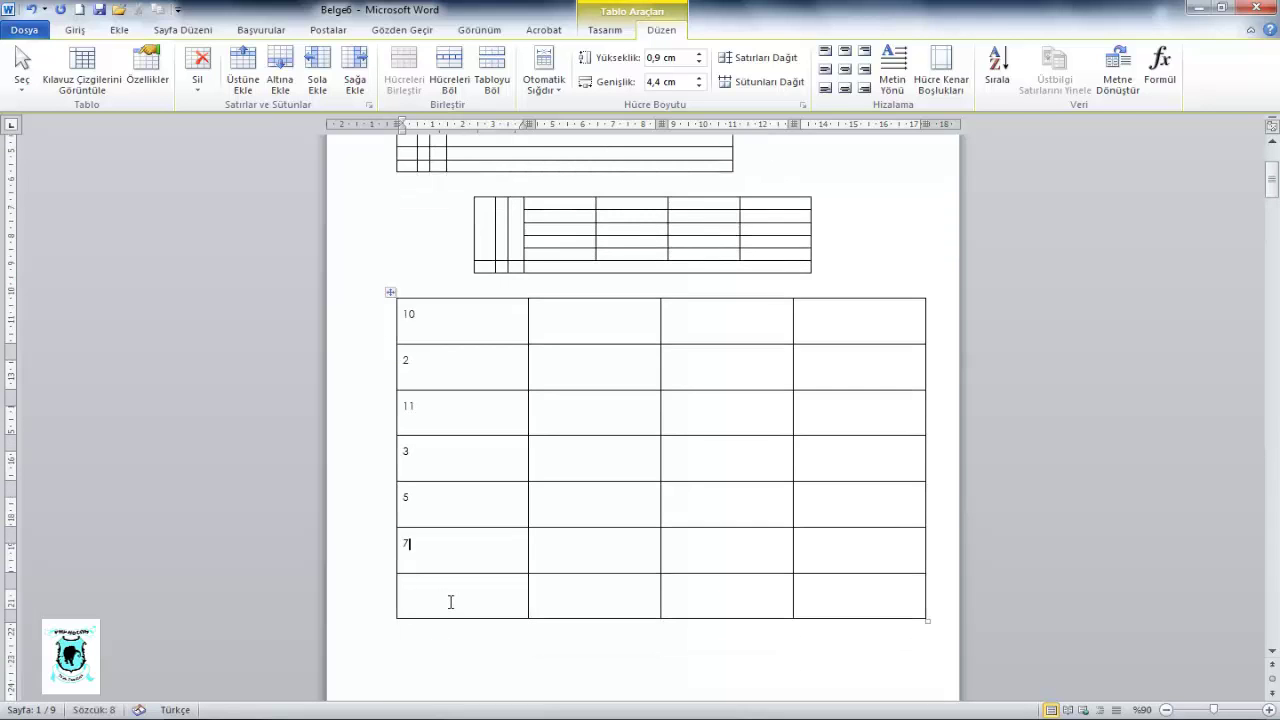
left_click(450, 602)
type("89")
left_click(431, 293)
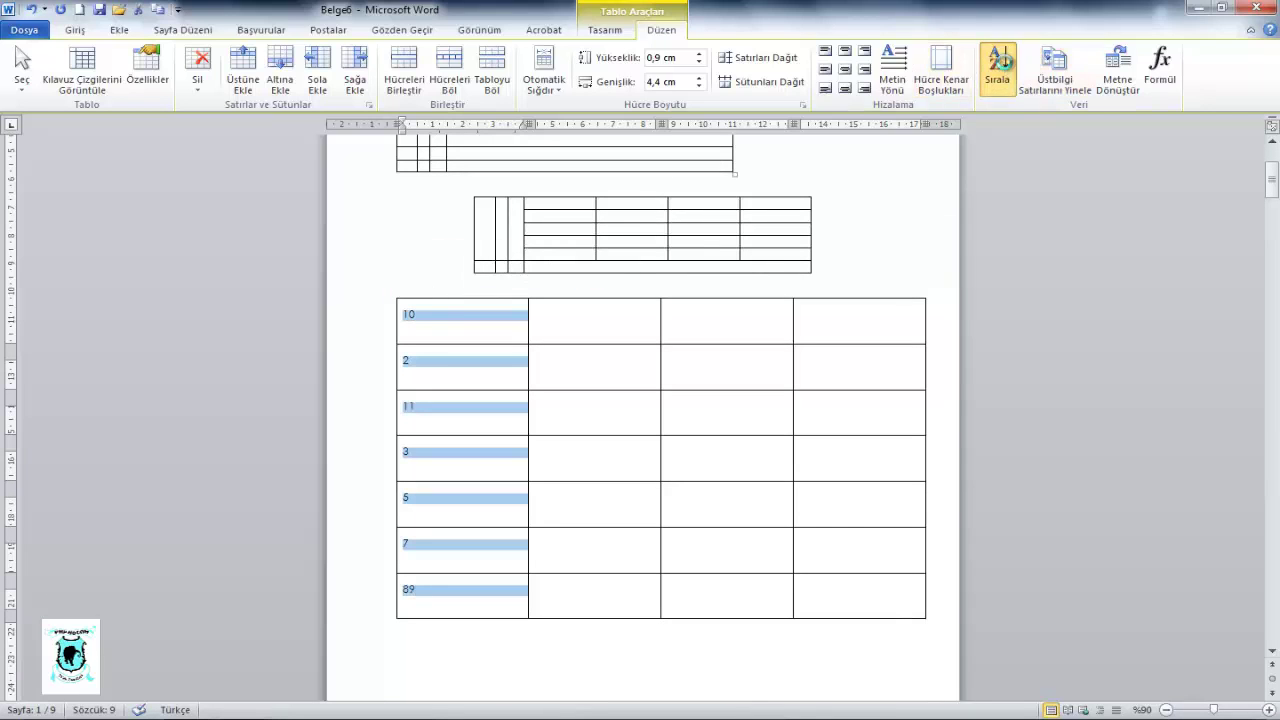
- Sort the bottom table's rows by the first column in ascending numeric order
left_click(997, 68)
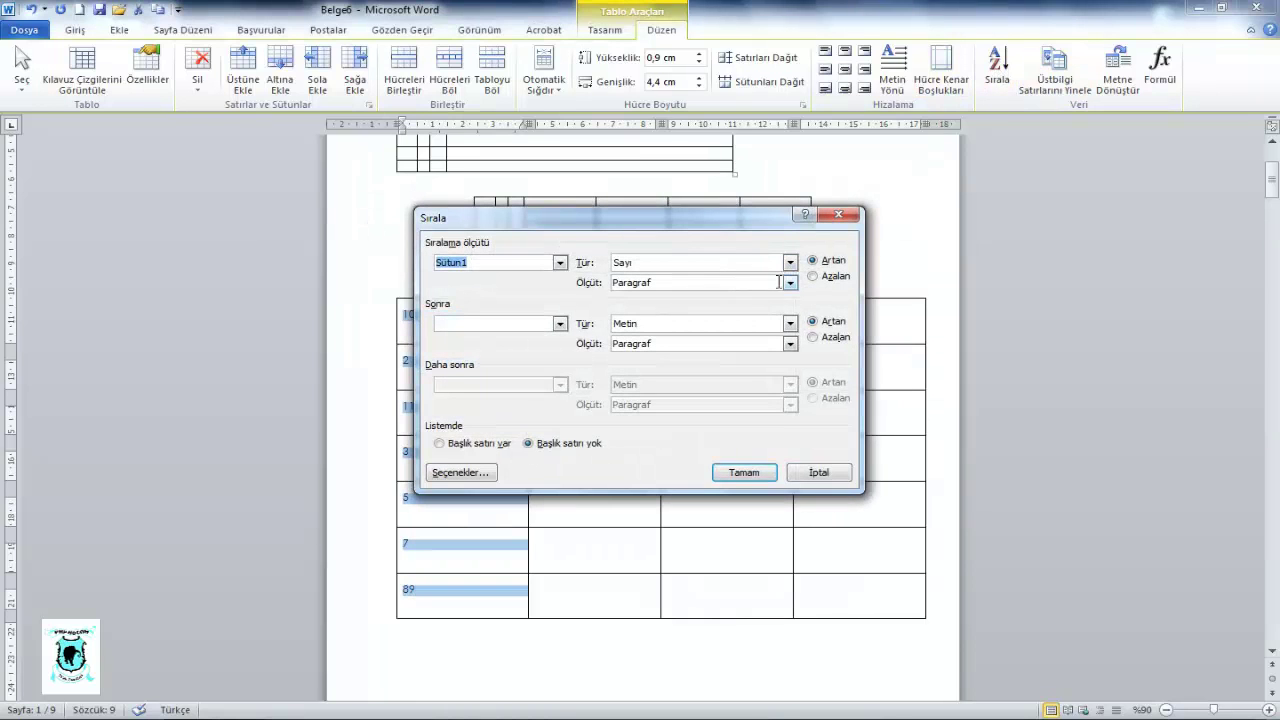
left_click_drag(526, 226, 815, 232)
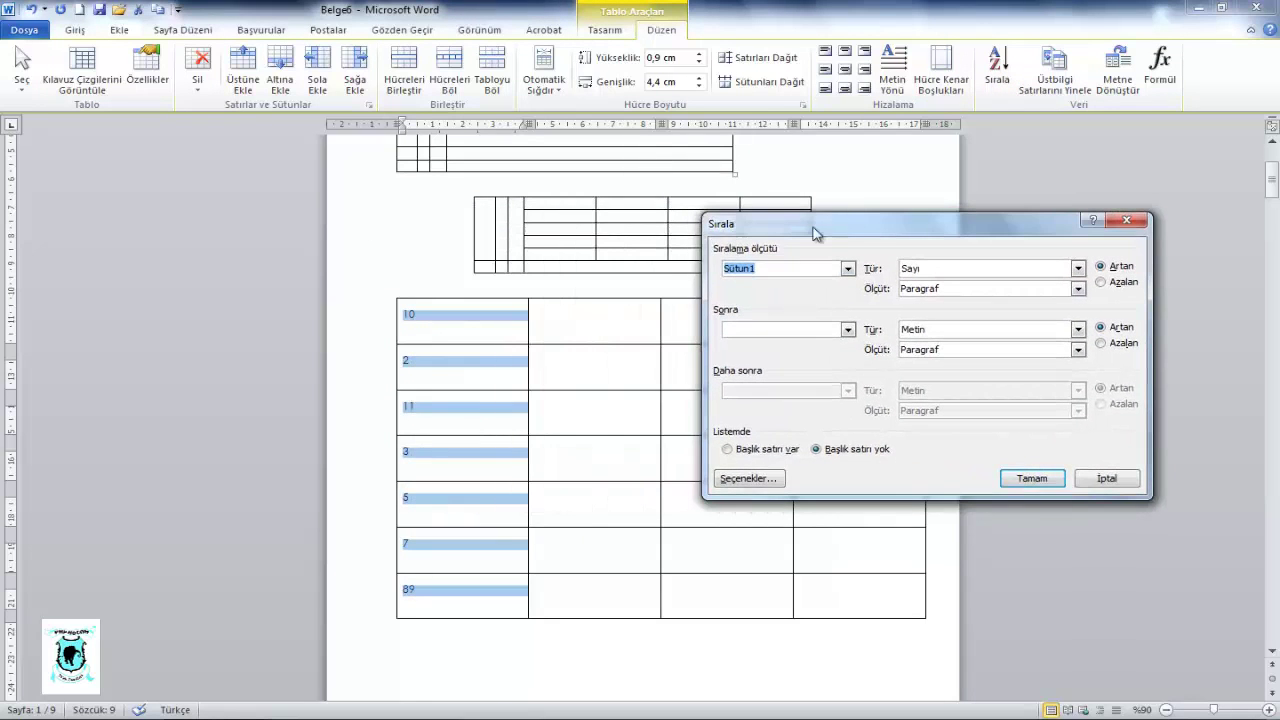
left_click(1031, 478)
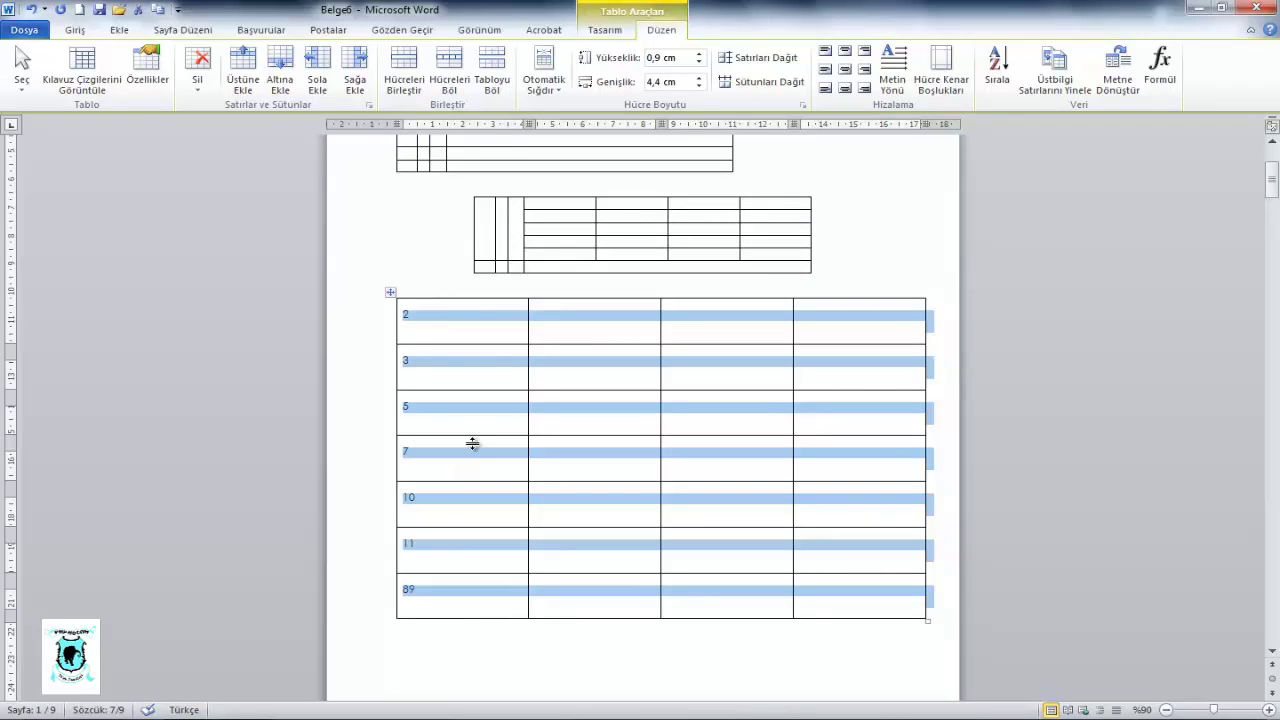
- Cancel a second sort and make the table's heading row repeat on every page
left_click(997, 70)
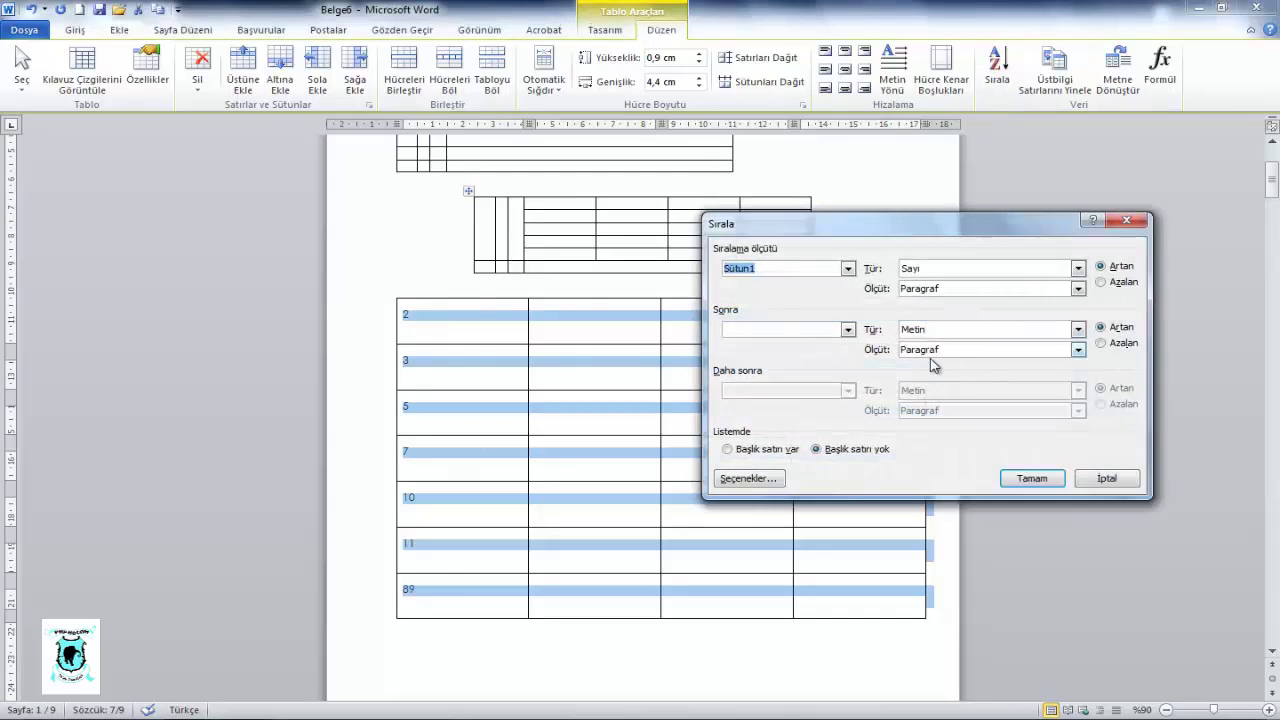
left_click(842, 323)
left_click(846, 331)
left_click(1127, 478)
mouse_move(700, 230)
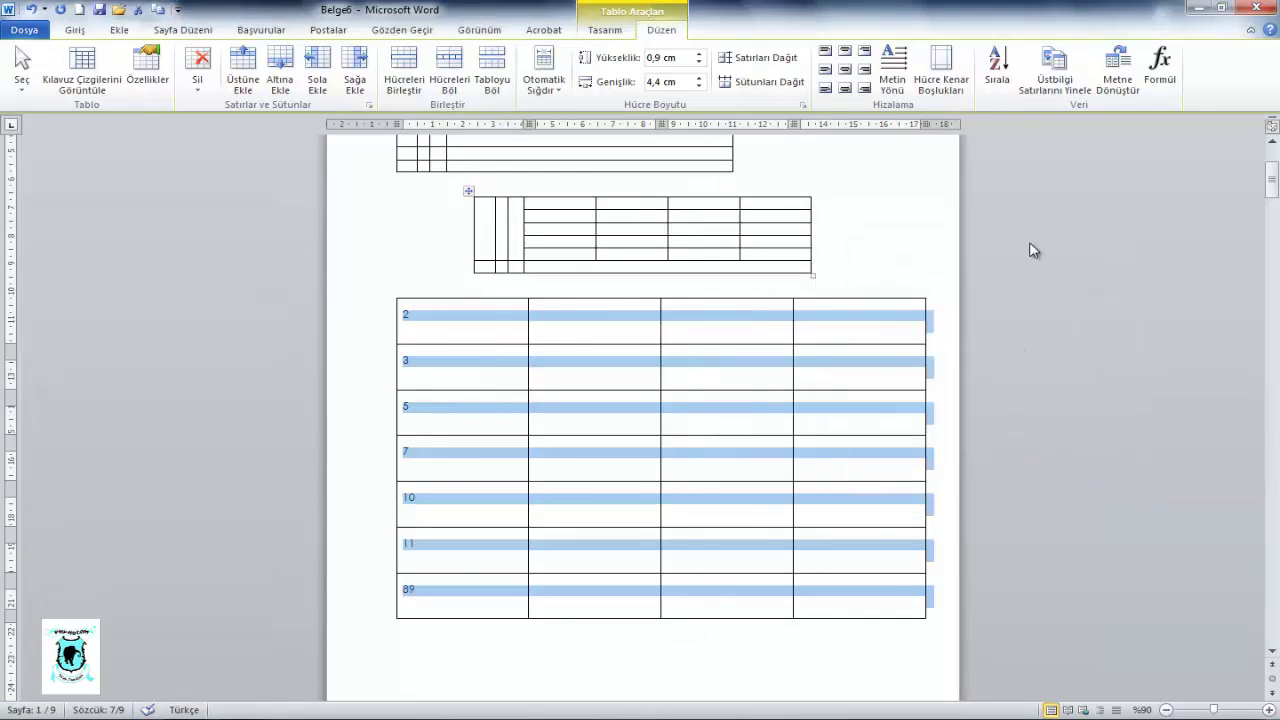
left_click(1078, 98)
scroll(798, 208, "up", 3)
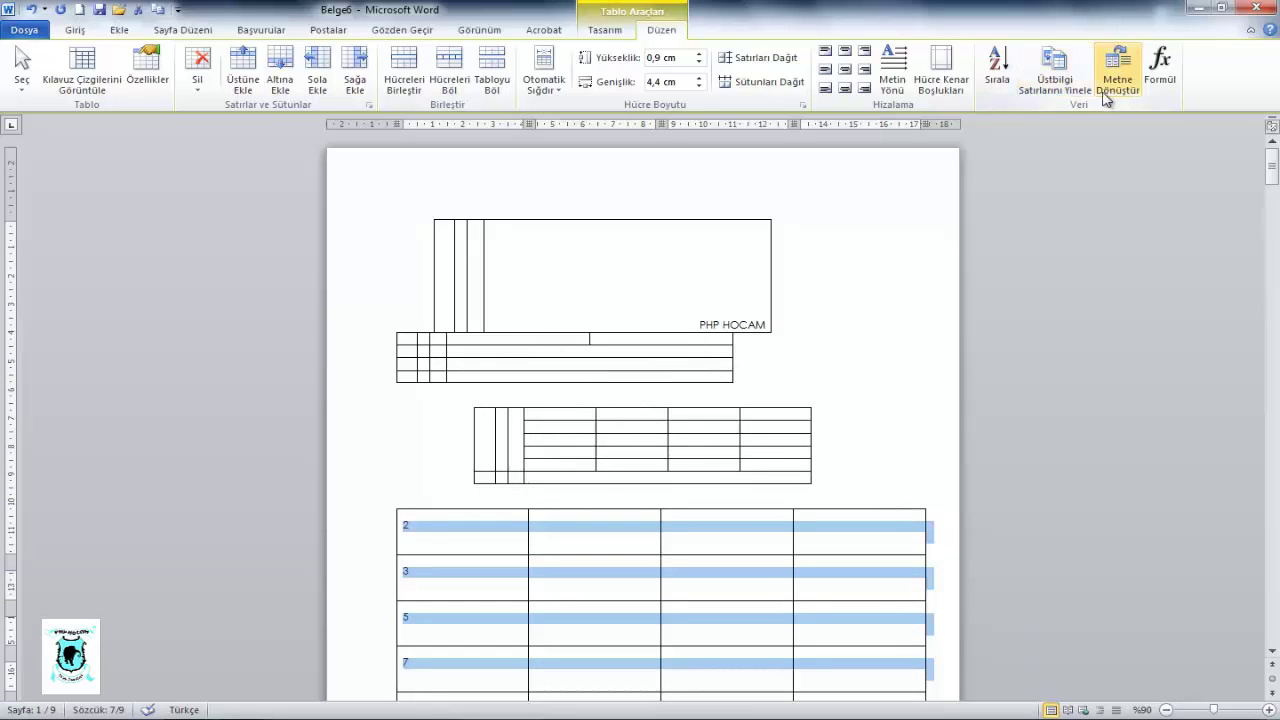
scroll(900, 314, "down", 2)
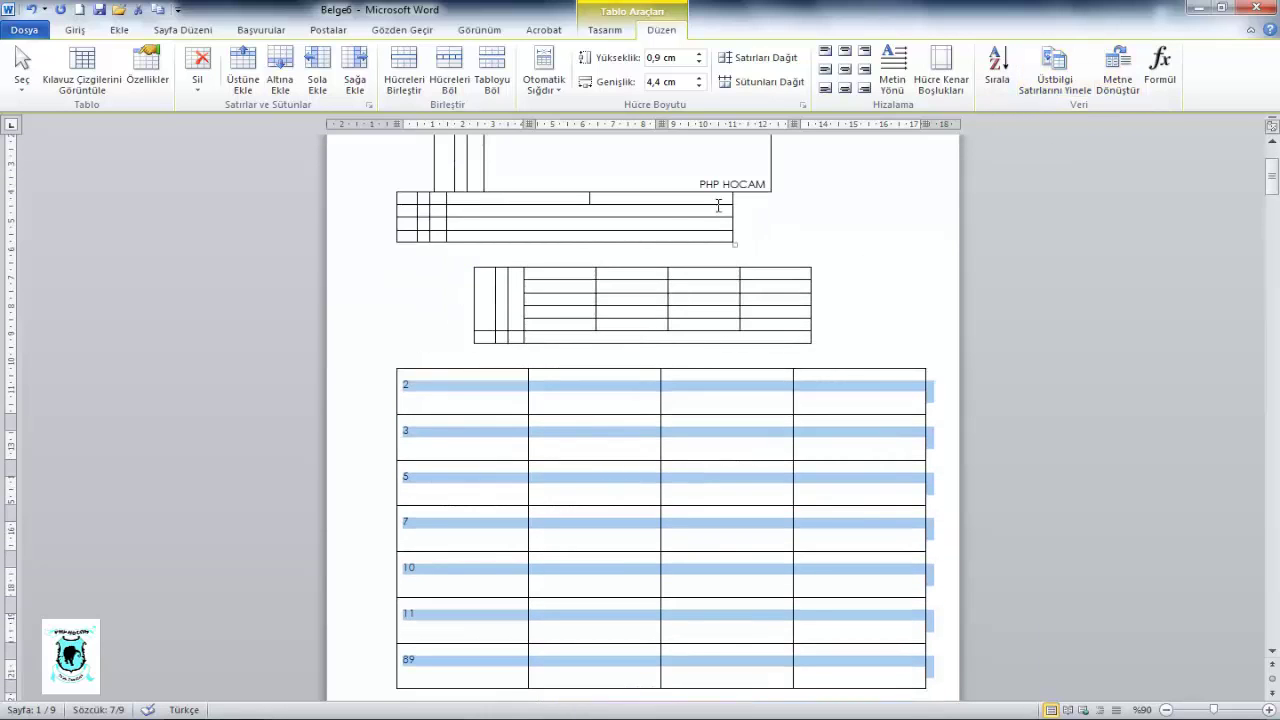
scroll(740, 280, "up", 1)
left_click(750, 243)
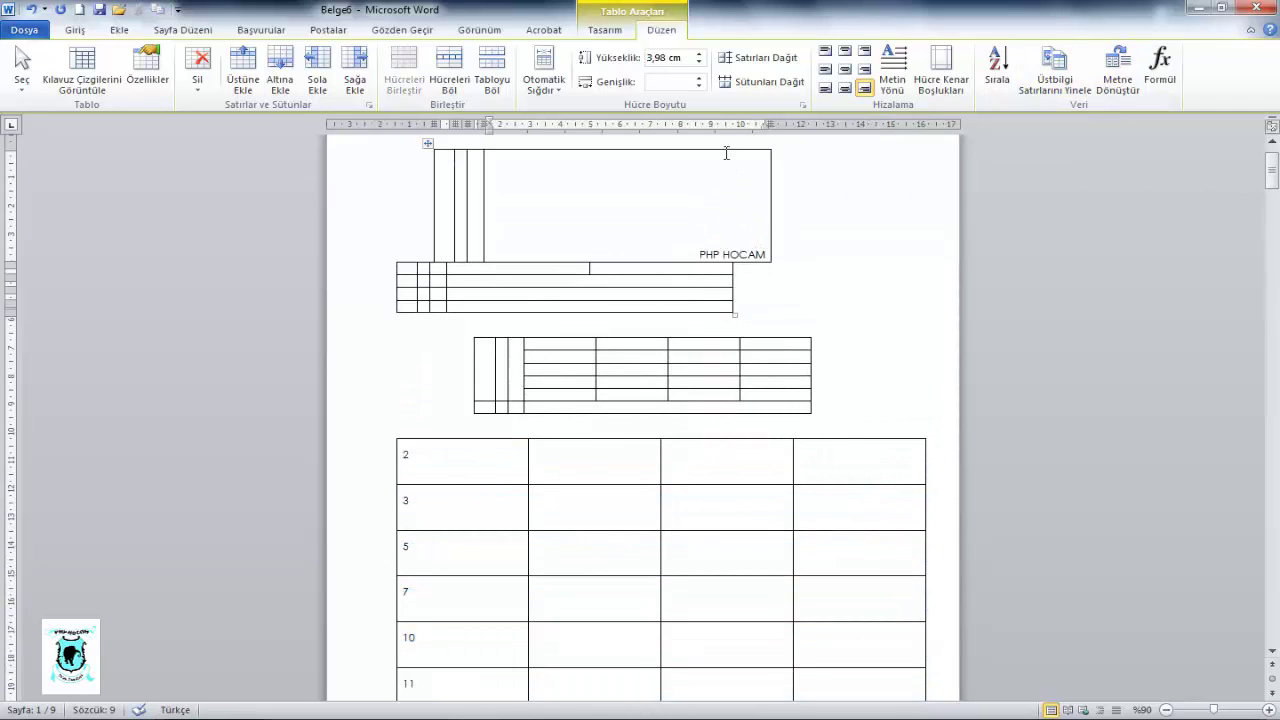
left_click(723, 147)
left_click(842, 200)
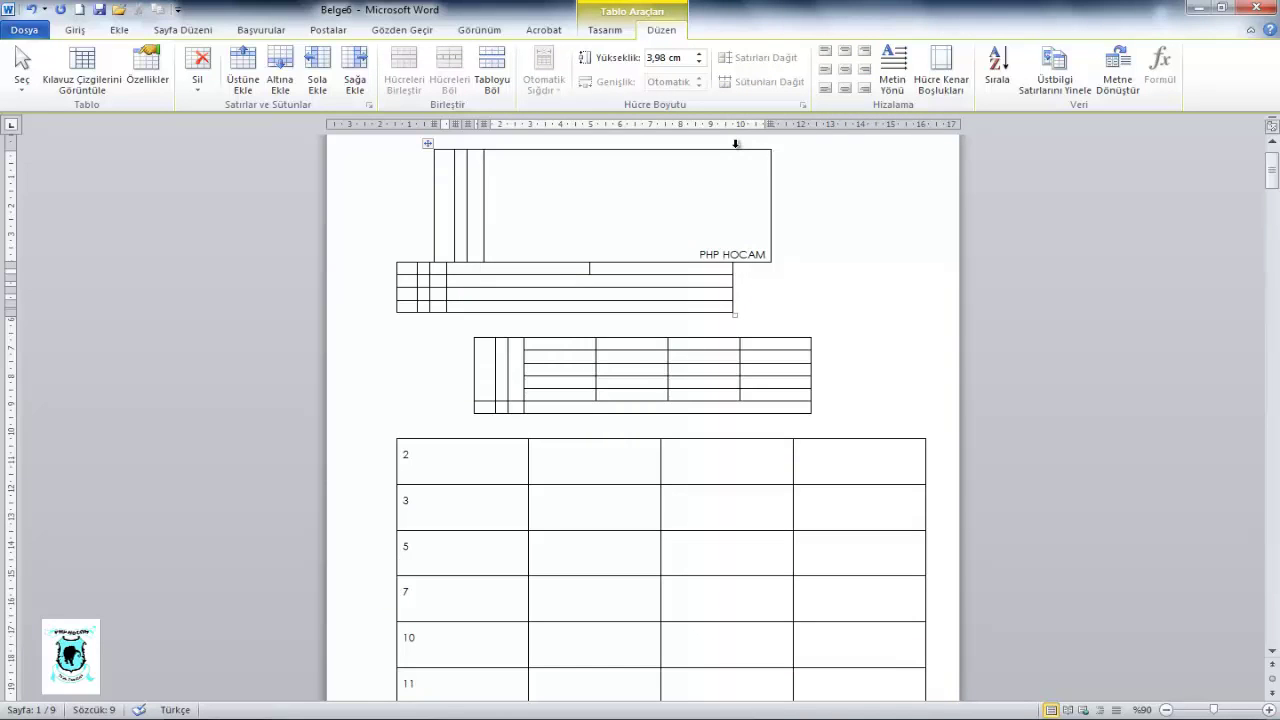
left_click(735, 144)
left_click(1117, 72)
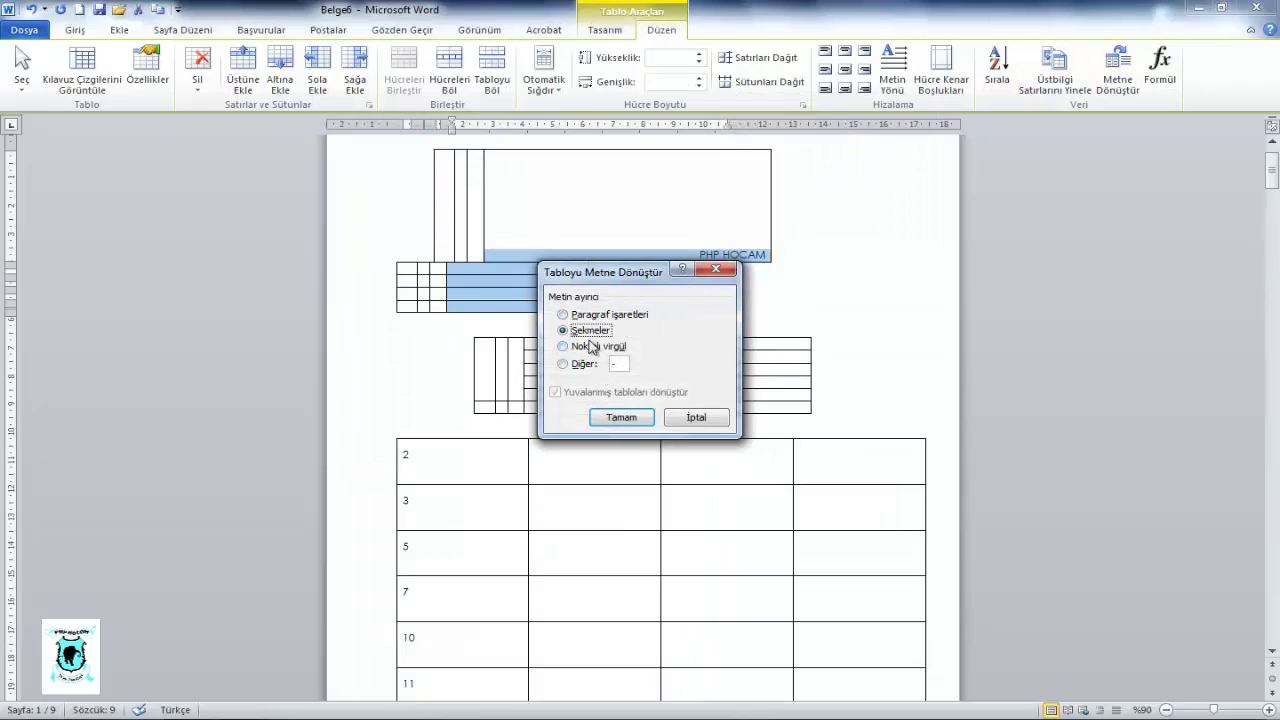
left_click(601, 419)
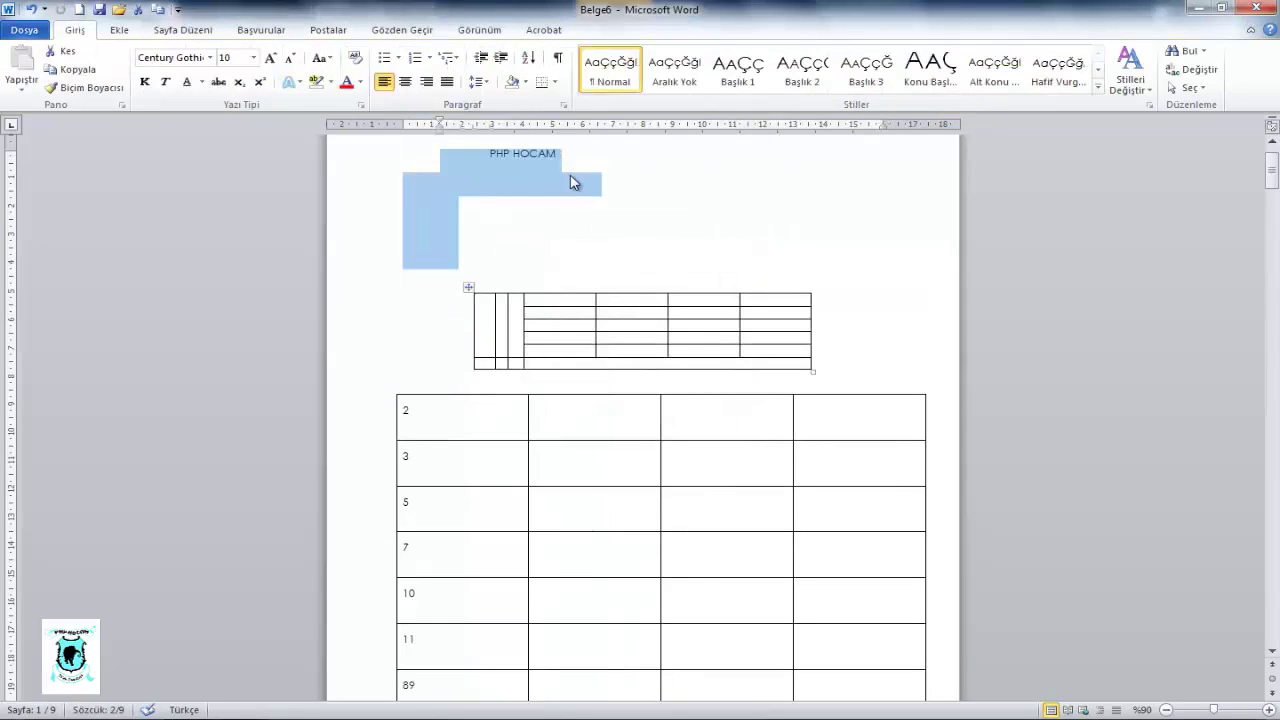
left_click(573, 182)
left_click_drag(573, 152, 490, 157)
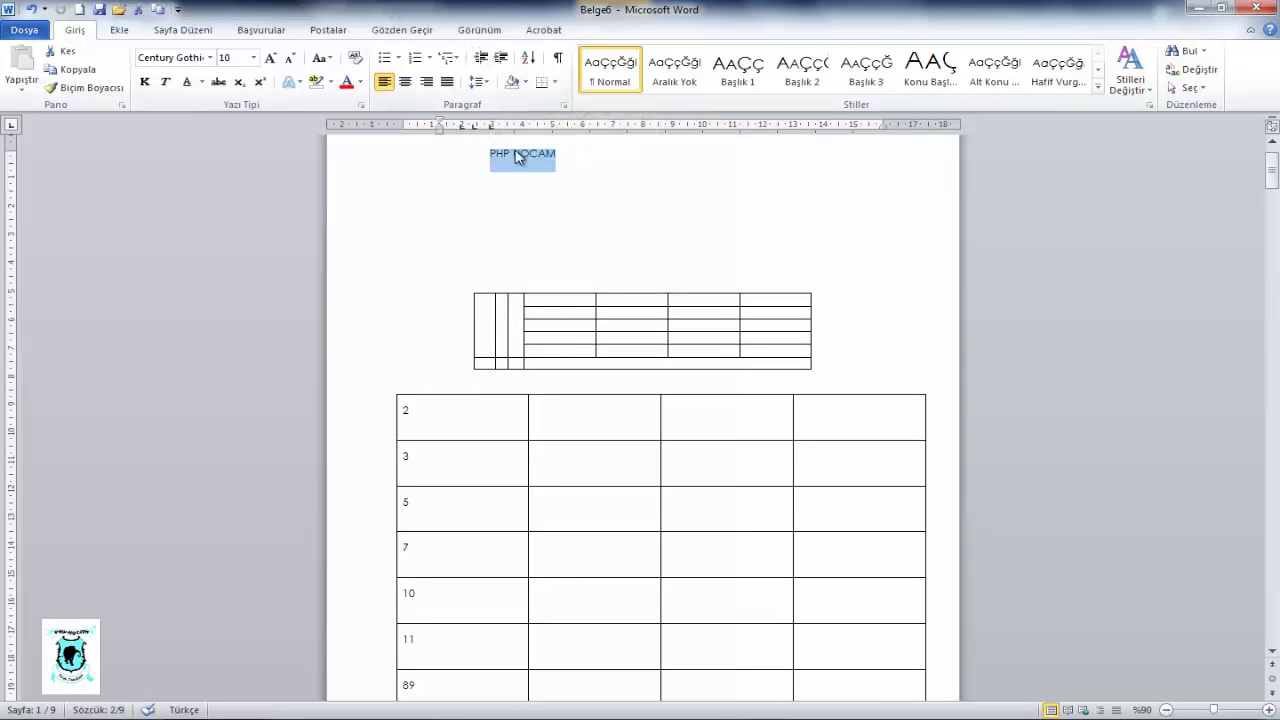
right_click(516, 158)
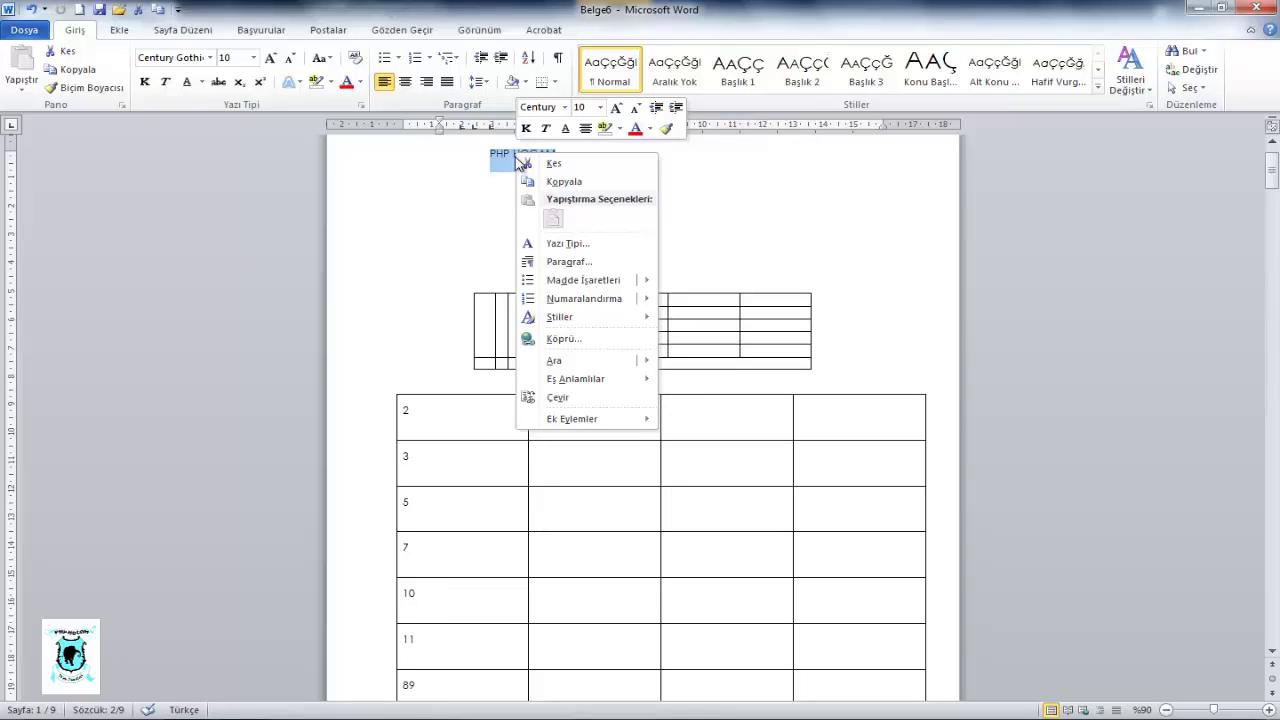
key("Delete")
left_click(472, 341)
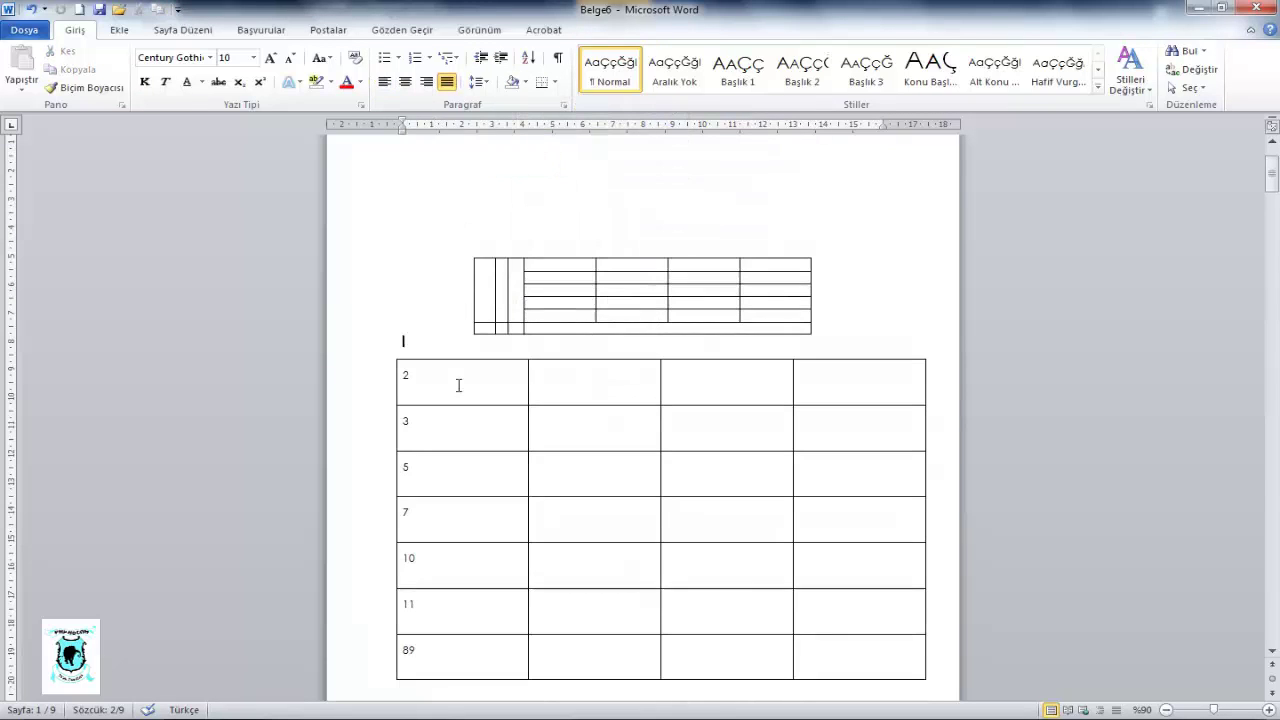
key("ctrl+z")
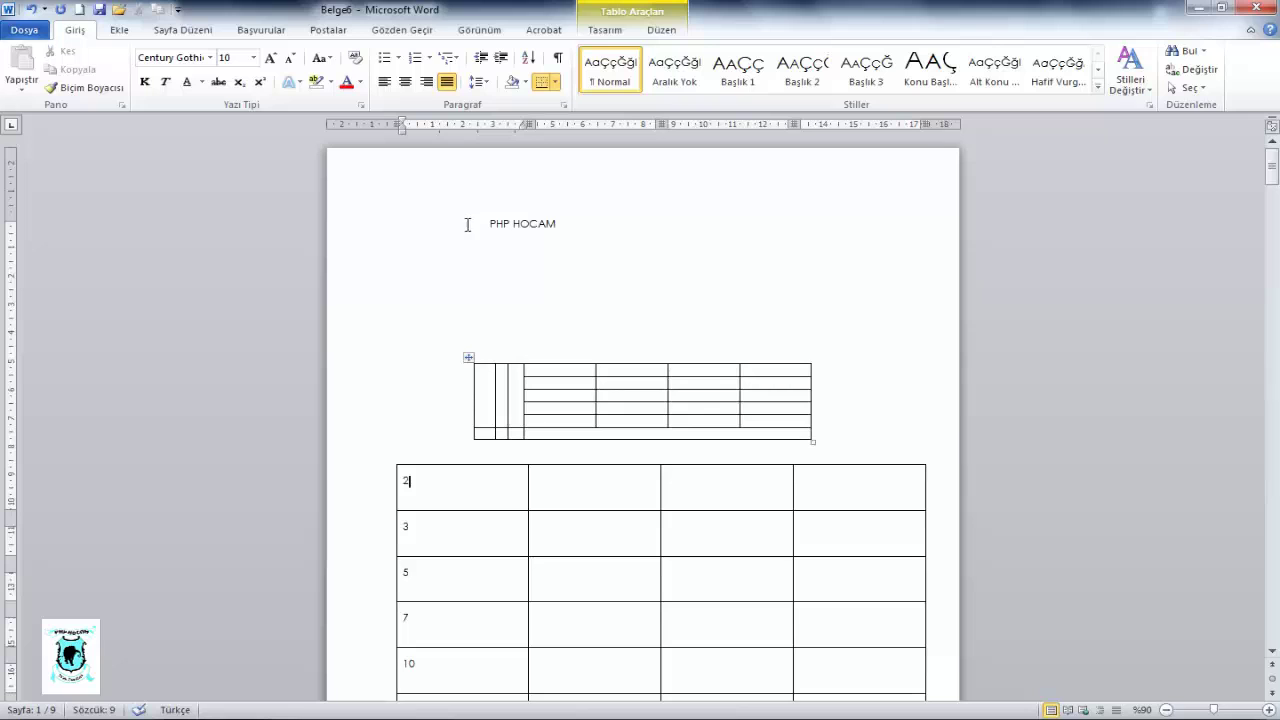
key("ctrl+z")
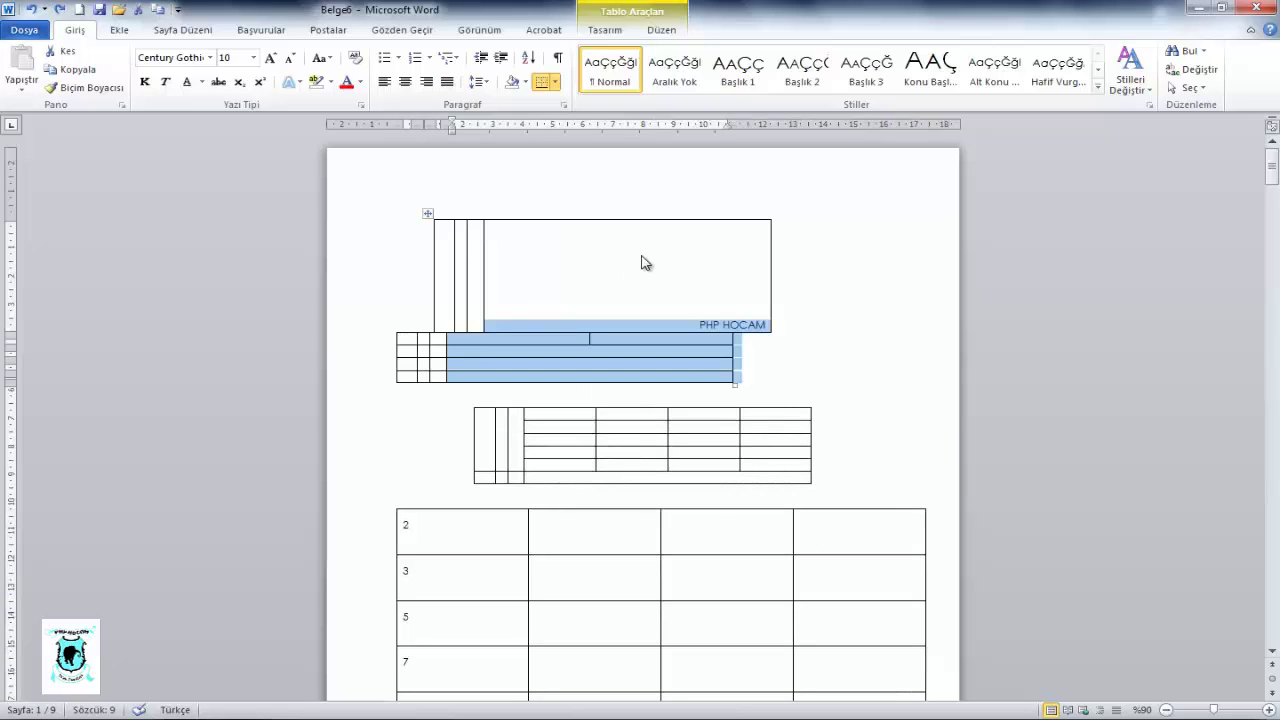
- Bring up the Formula dialog from the top table and close it unused
left_click(695, 335)
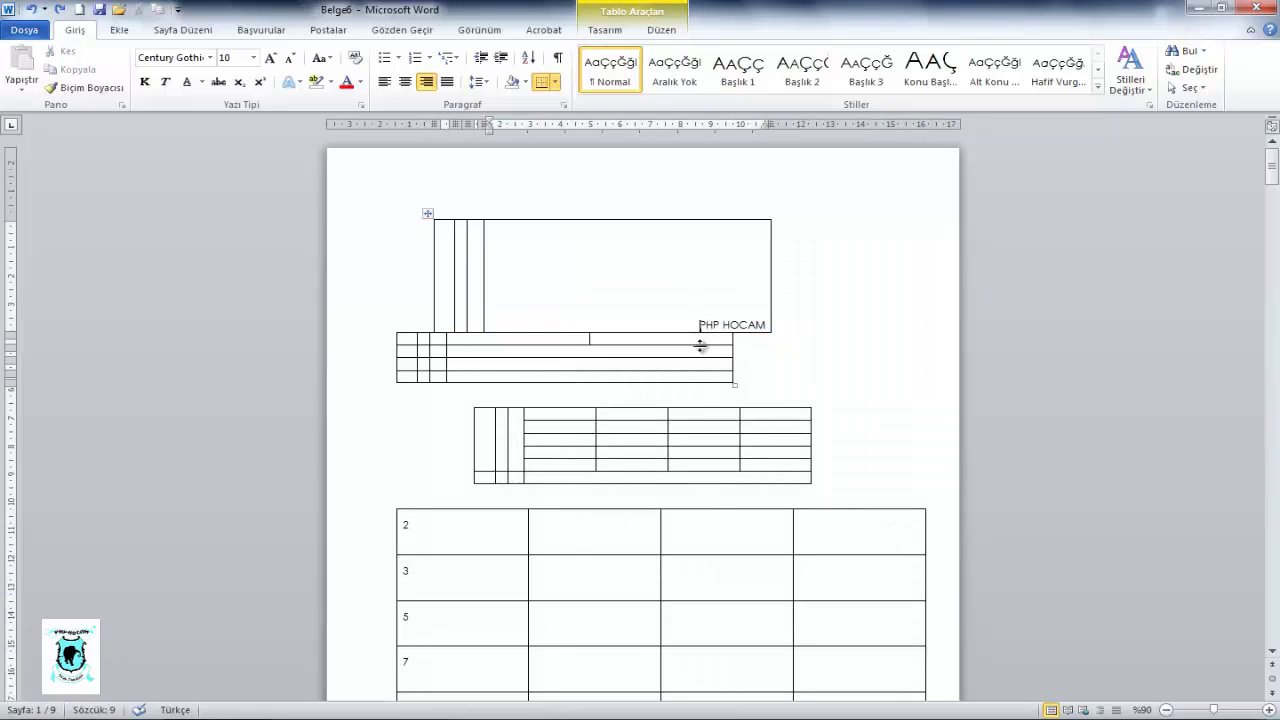
left_click(663, 32)
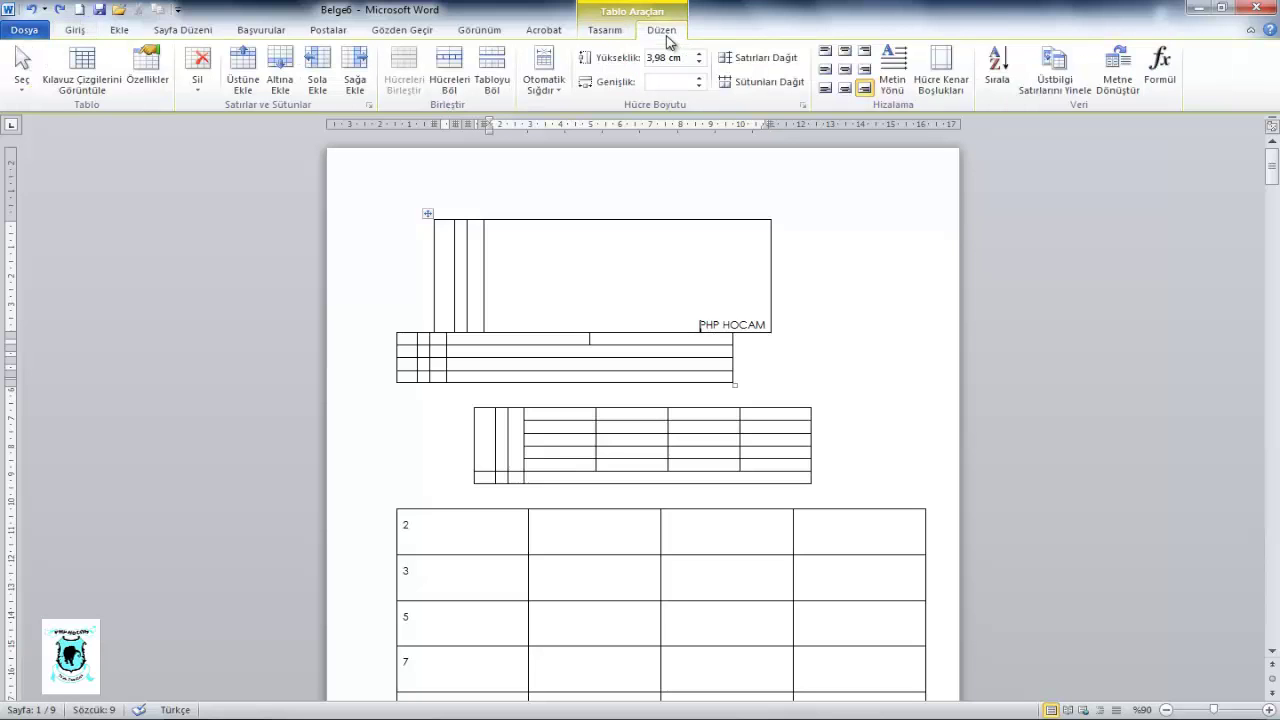
left_click(1162, 70)
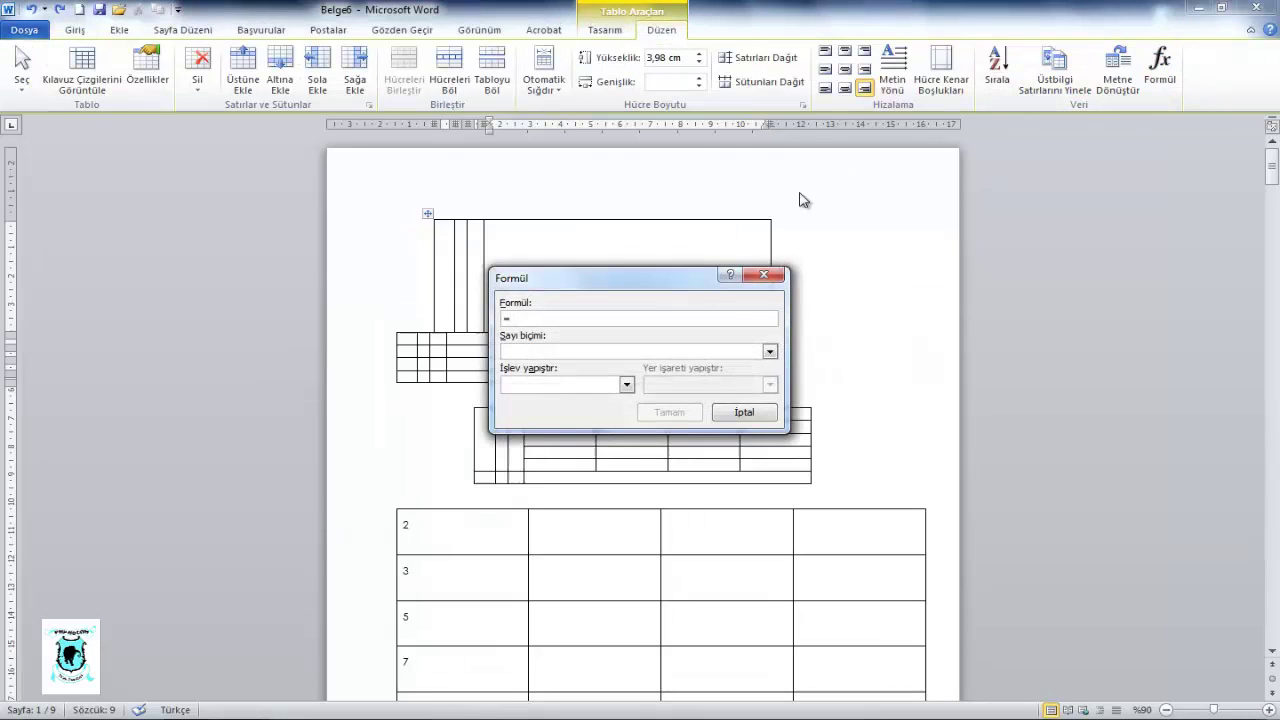
left_click(762, 275)
- Try a formula on the lower table's second column, browse Paste function, then cancel
scroll(366, 468, "down", 1)
left_click(650, 440)
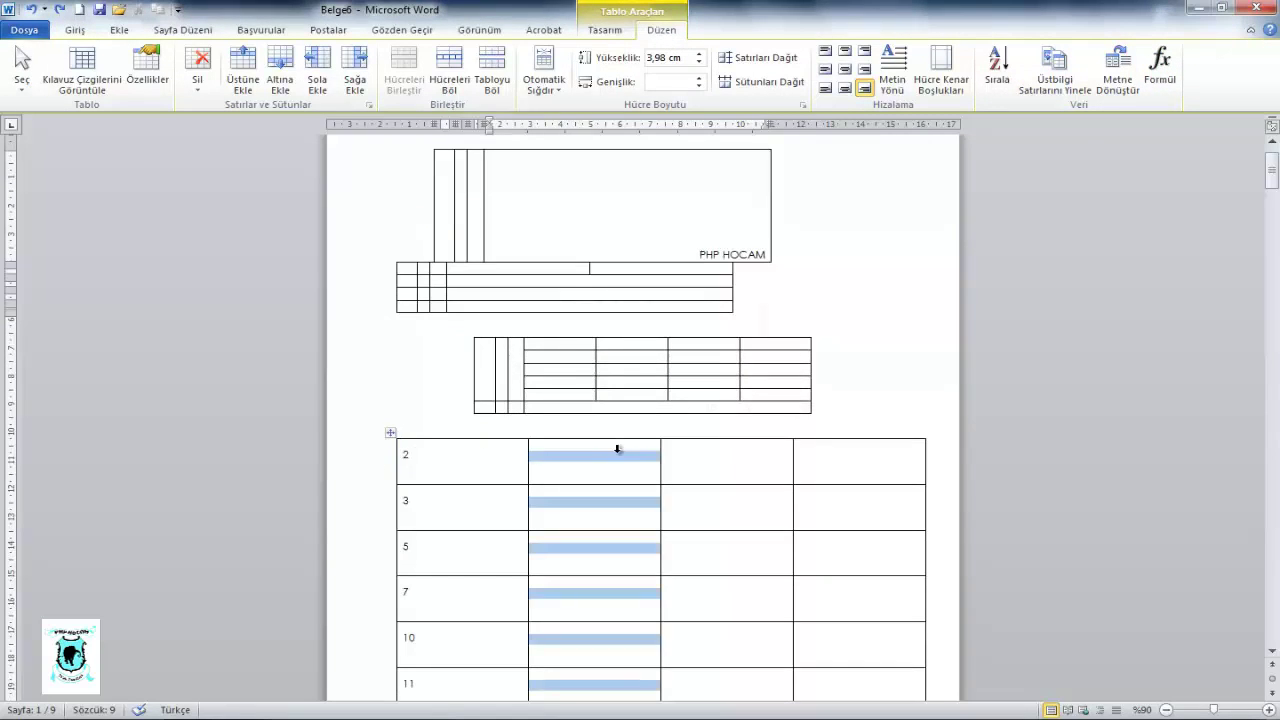
left_click(1160, 70)
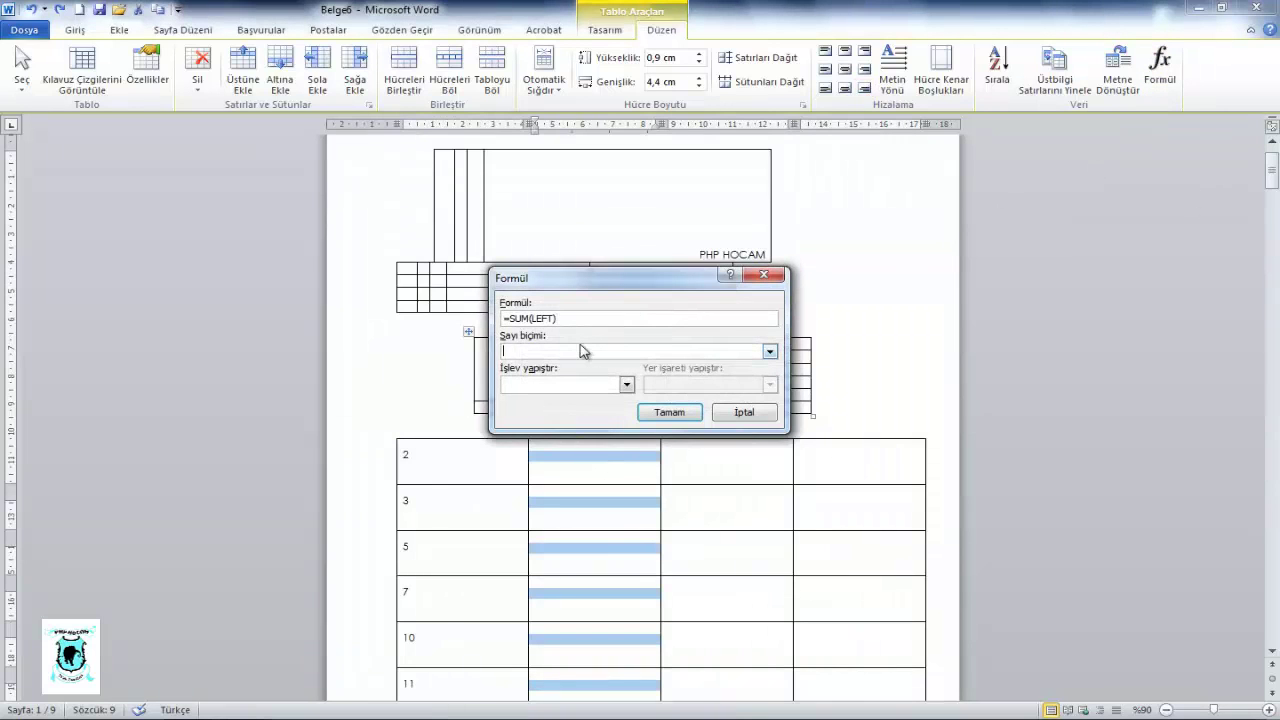
left_click(625, 385)
left_click(622, 386)
left_click(748, 410)
left_click(428, 179)
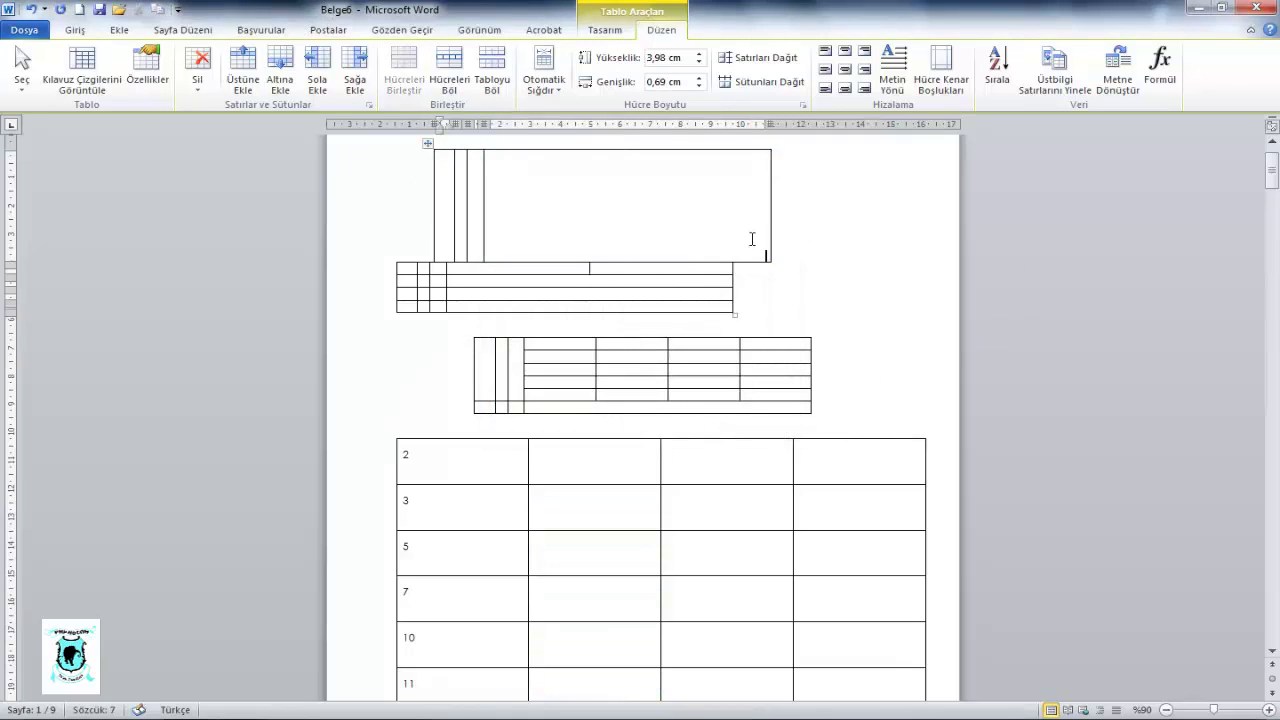
- Delete the top, small and large tables, leaving the page empty
left_click(428, 143)
left_click(436, 177)
left_click(428, 143)
key("BackSpace")
left_click(470, 165)
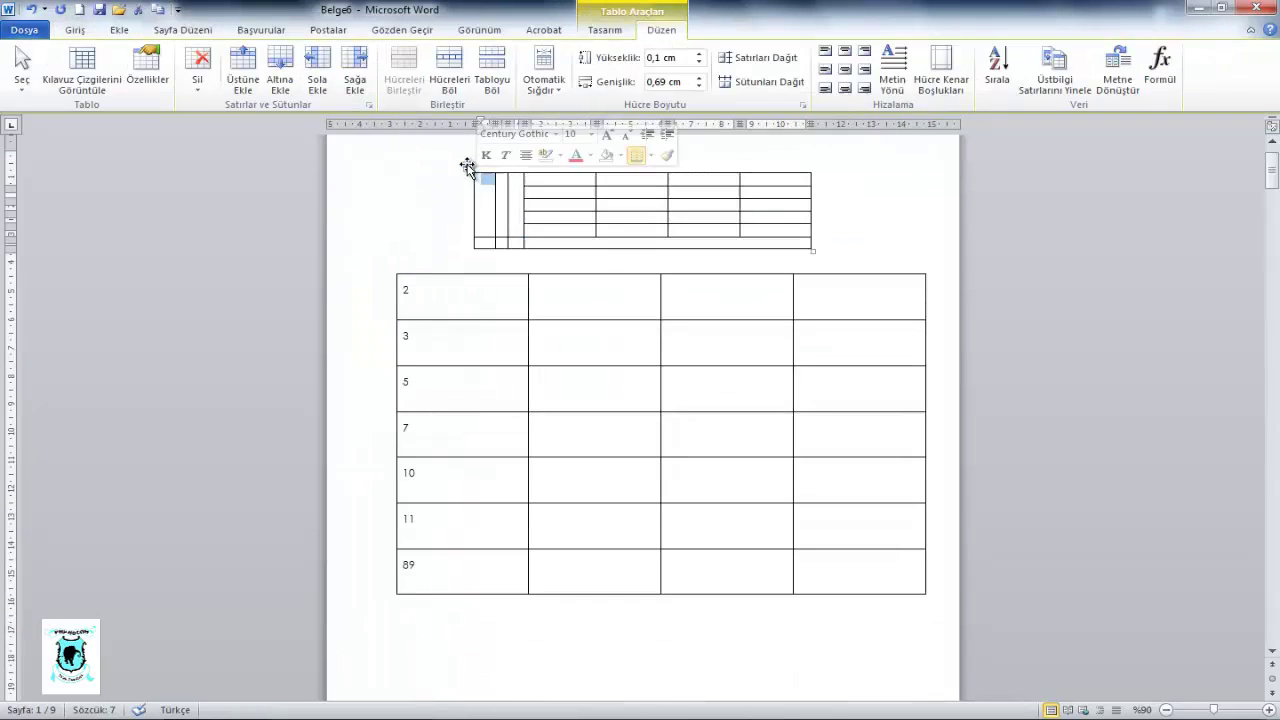
key("BackSpace")
left_click(393, 191)
key("BackSpace")
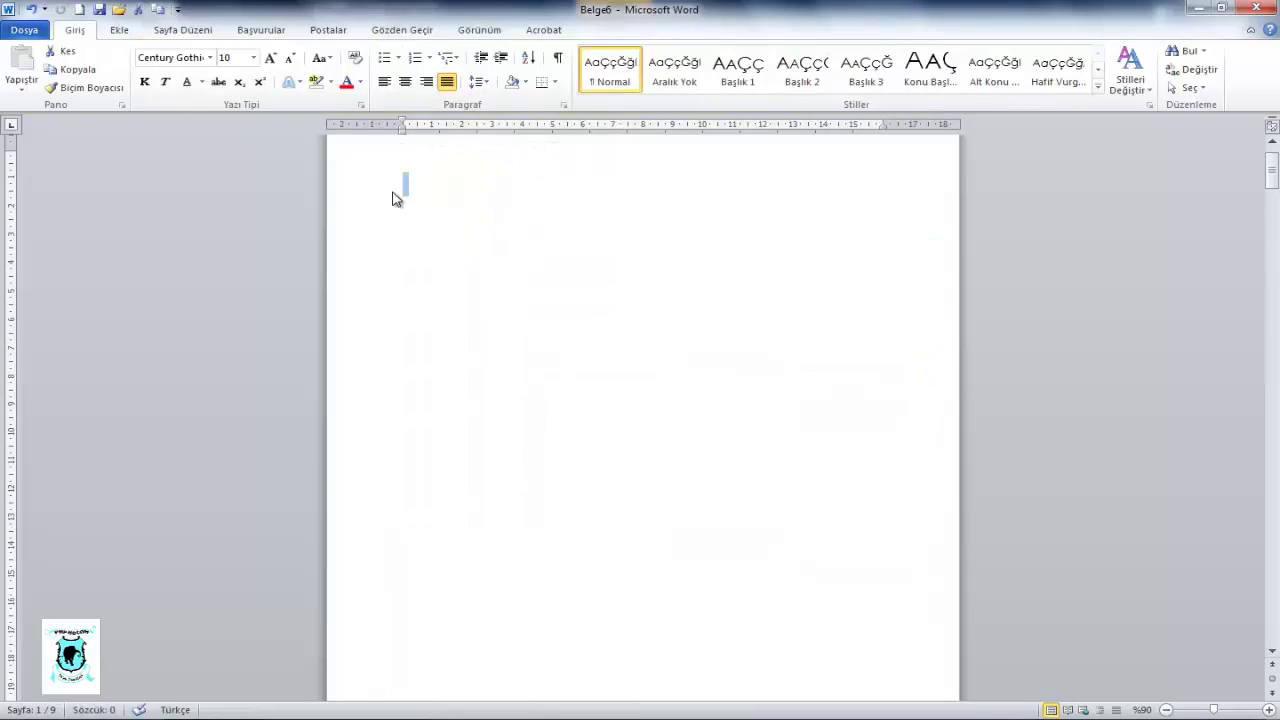
- Type PHP HOCAM, select it, and bring up Metni Tabloya Dönüştür
type("PHP HOCAM")
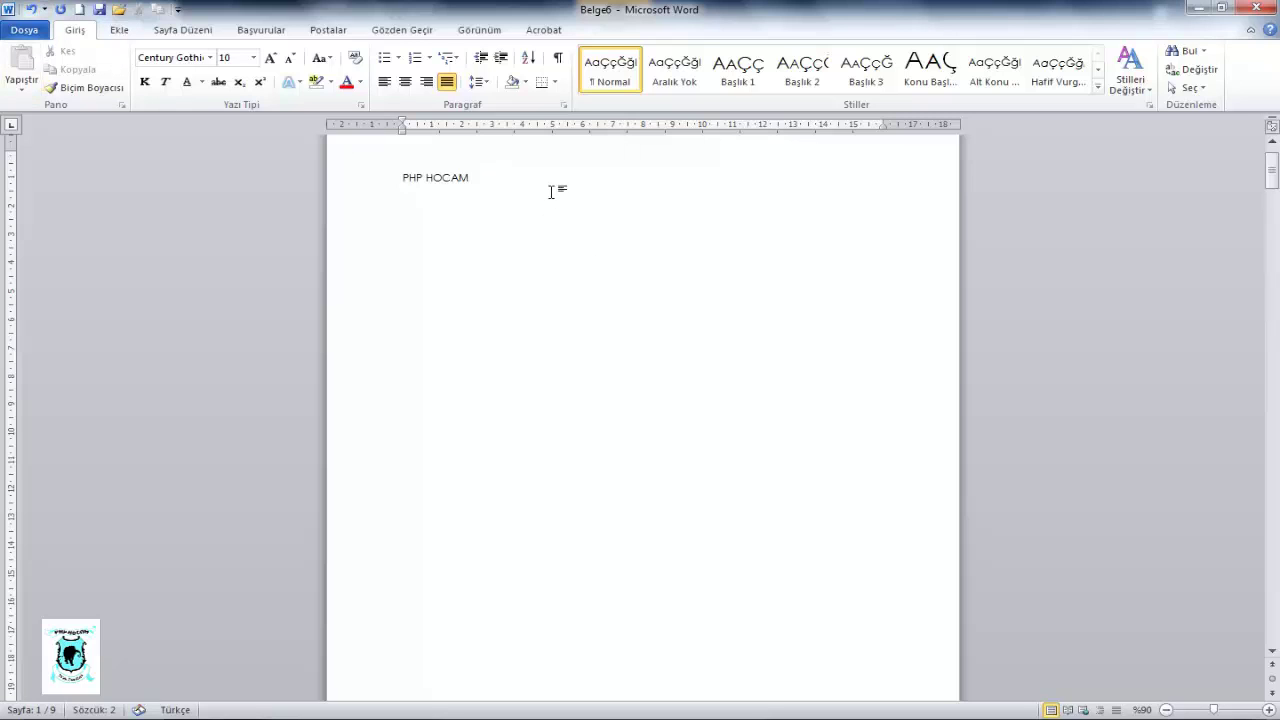
triple_click(334, 150)
left_click(128, 32)
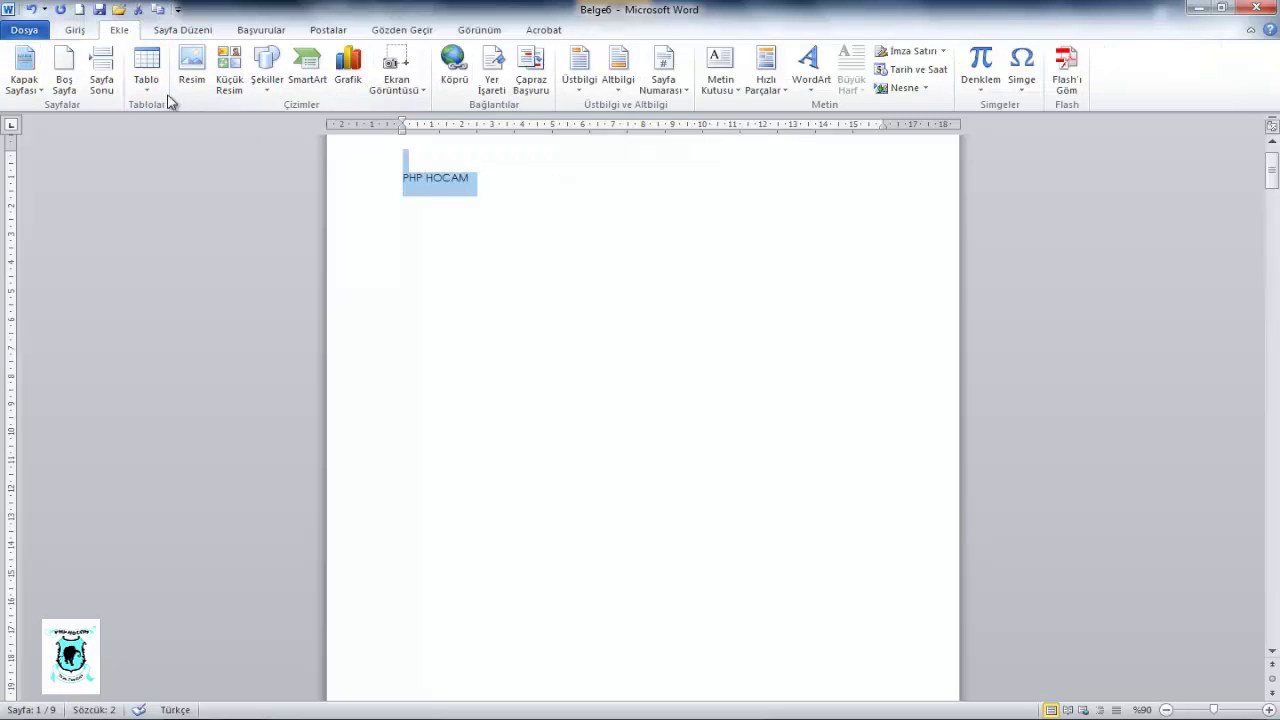
left_click(146, 80)
left_click(193, 296)
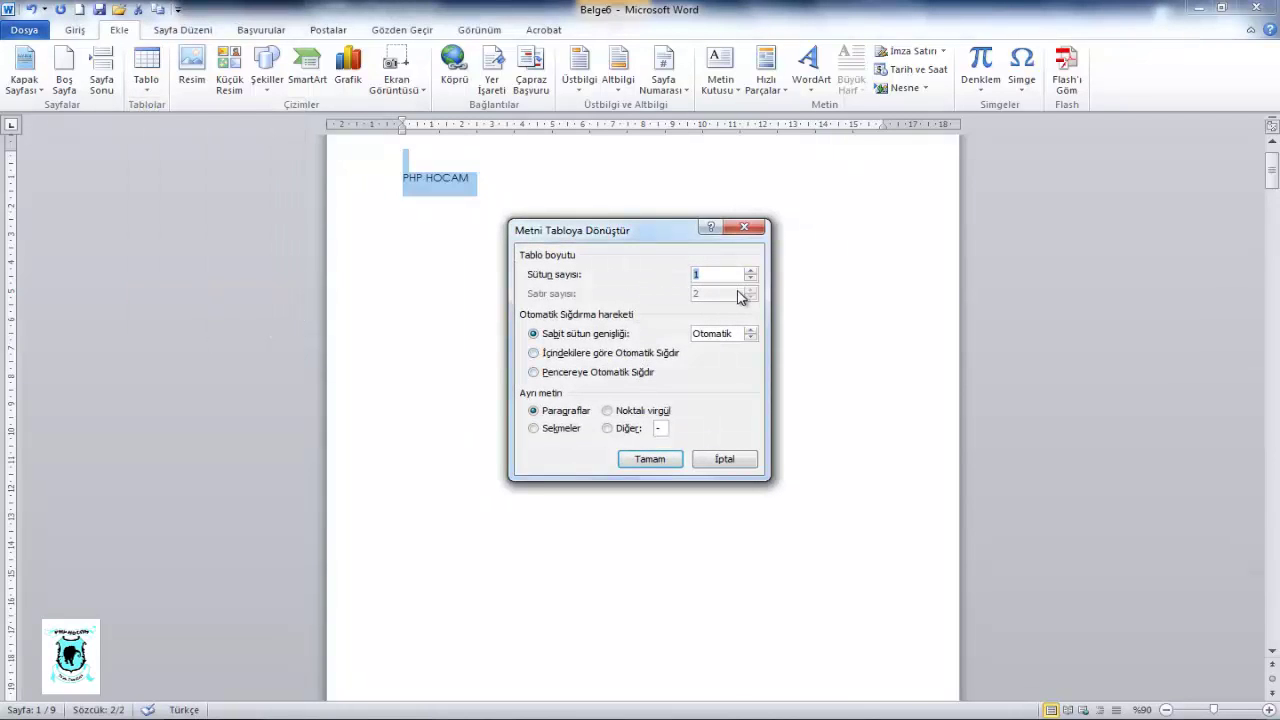
- Convert PHP HOCAM into a one-column table, then open the PHP HOCAM document from the desktop
left_click(640, 465)
left_click(554, 203)
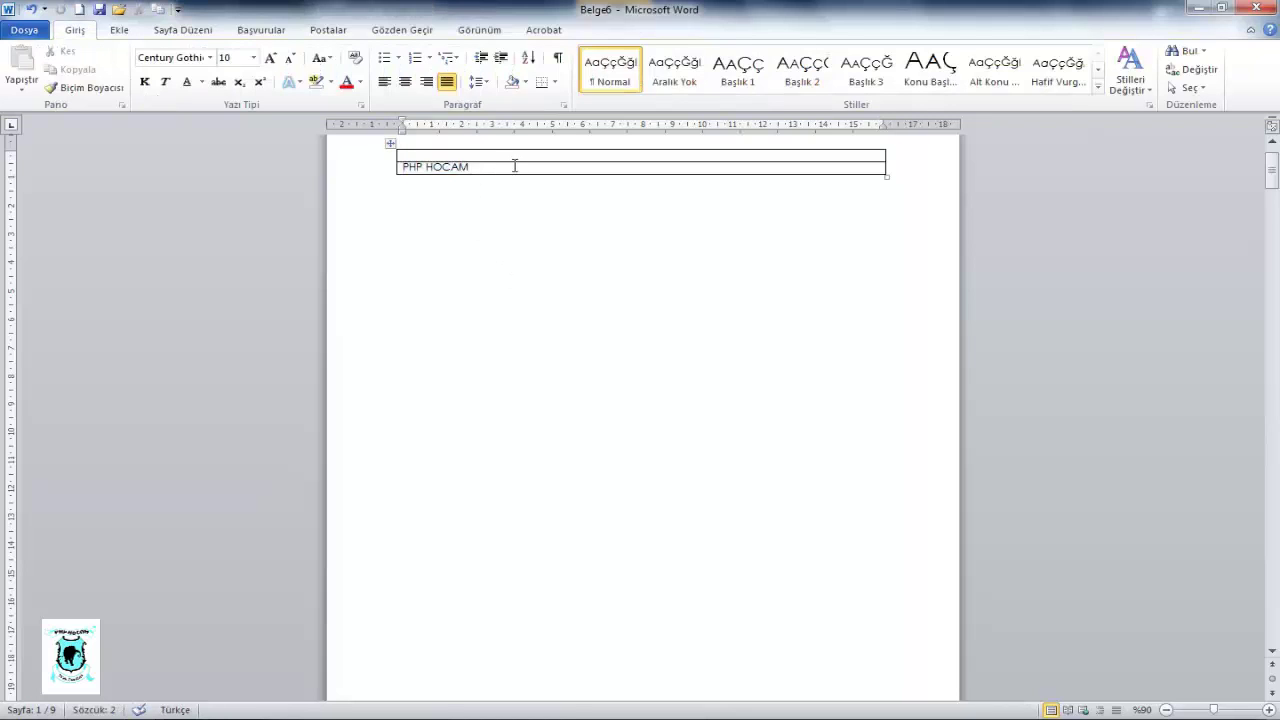
left_click_drag(514, 166, 402, 167)
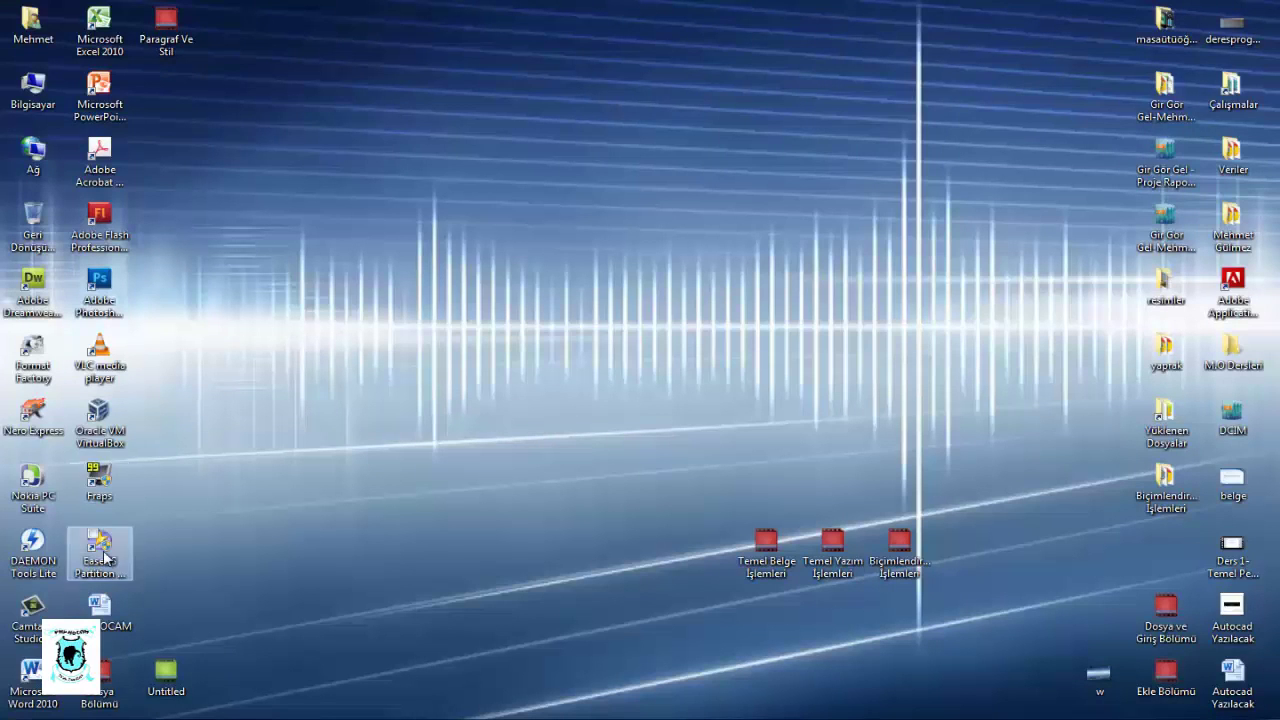
double_click(100, 602)
- Maximize the window and convert the paragraph, map and web address into a one-column table
left_click(677, 9)
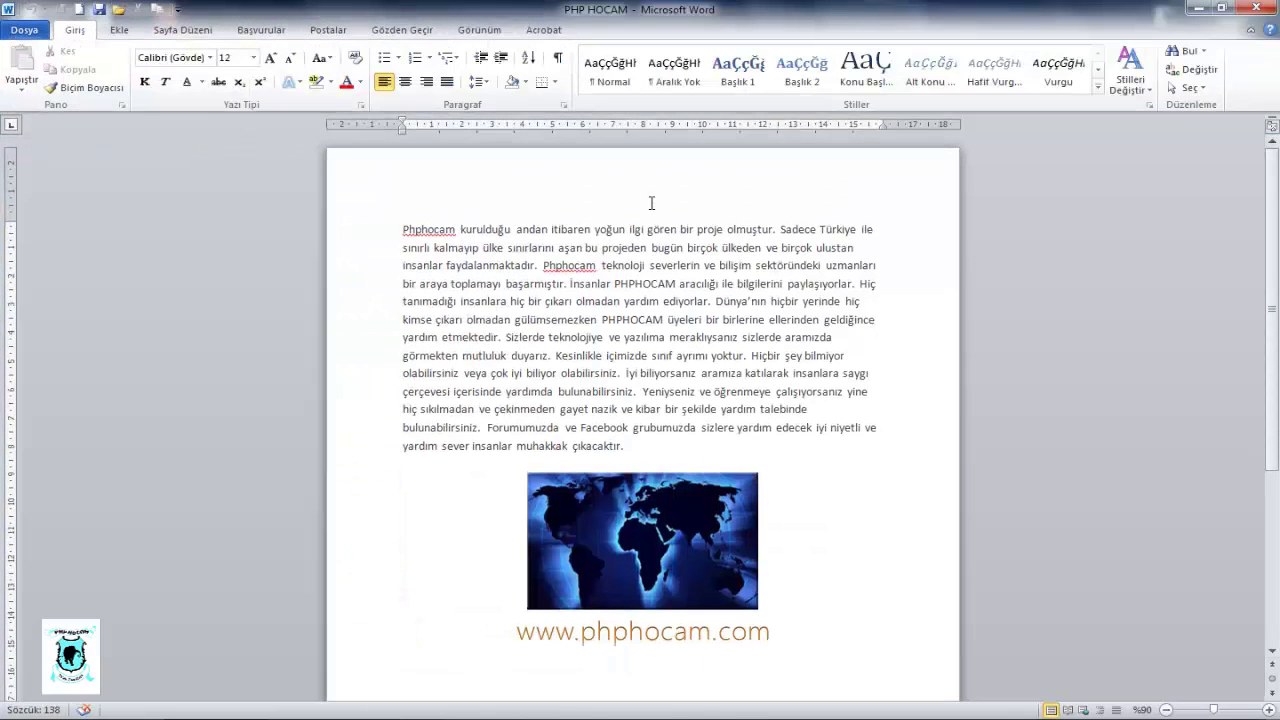
mouse_move(403, 229)
left_mouse_down()
mouse_move(758, 462)
mouse_move(831, 628)
left_mouse_up()
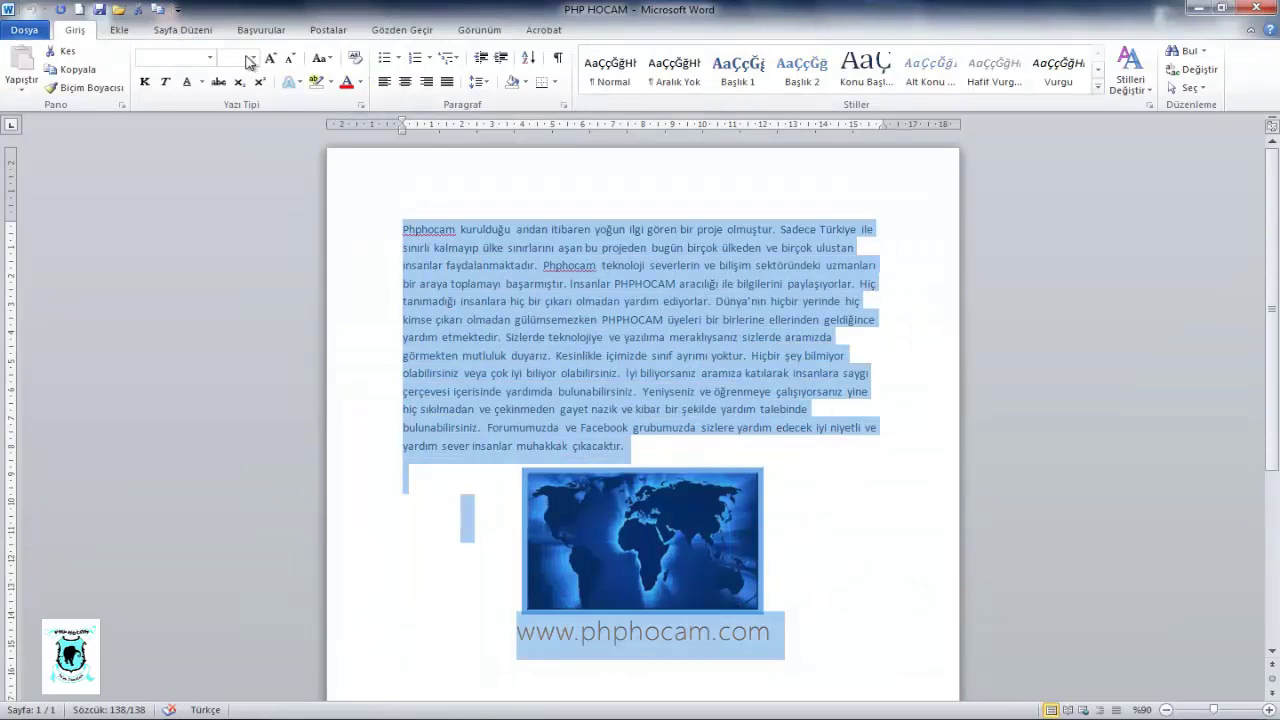
left_click(119, 30)
left_click(147, 75)
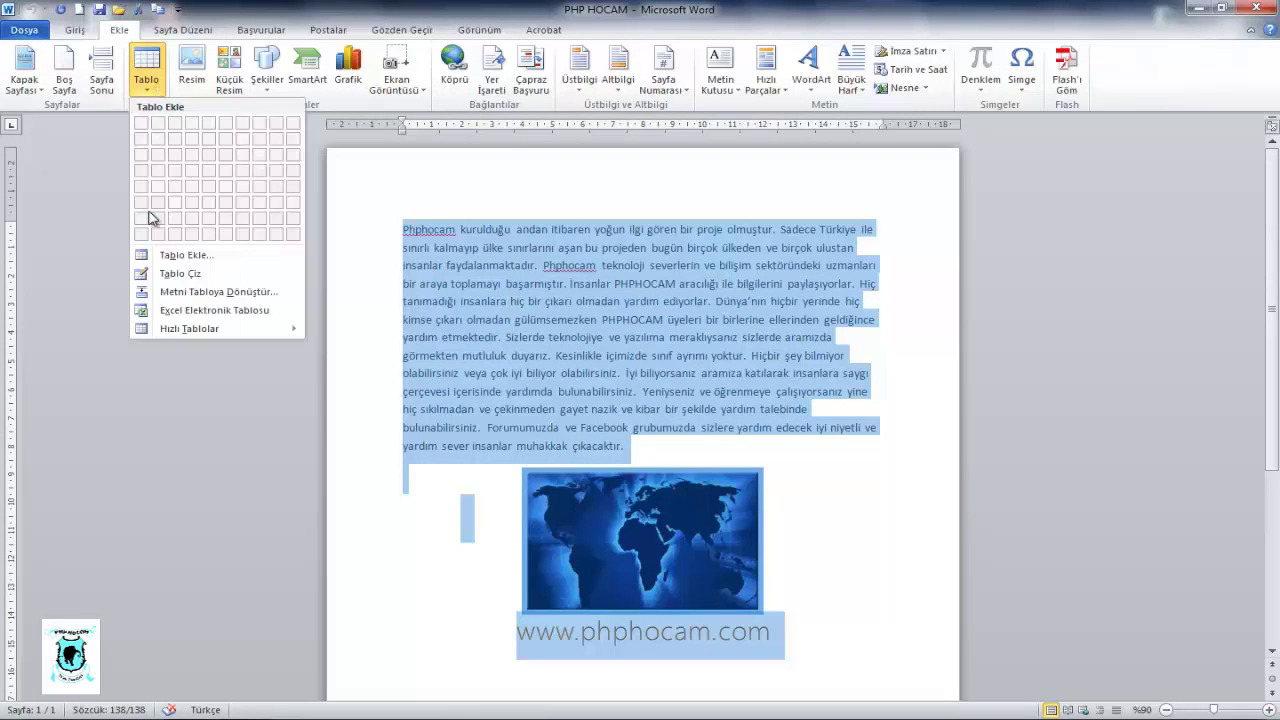
left_click(175, 309)
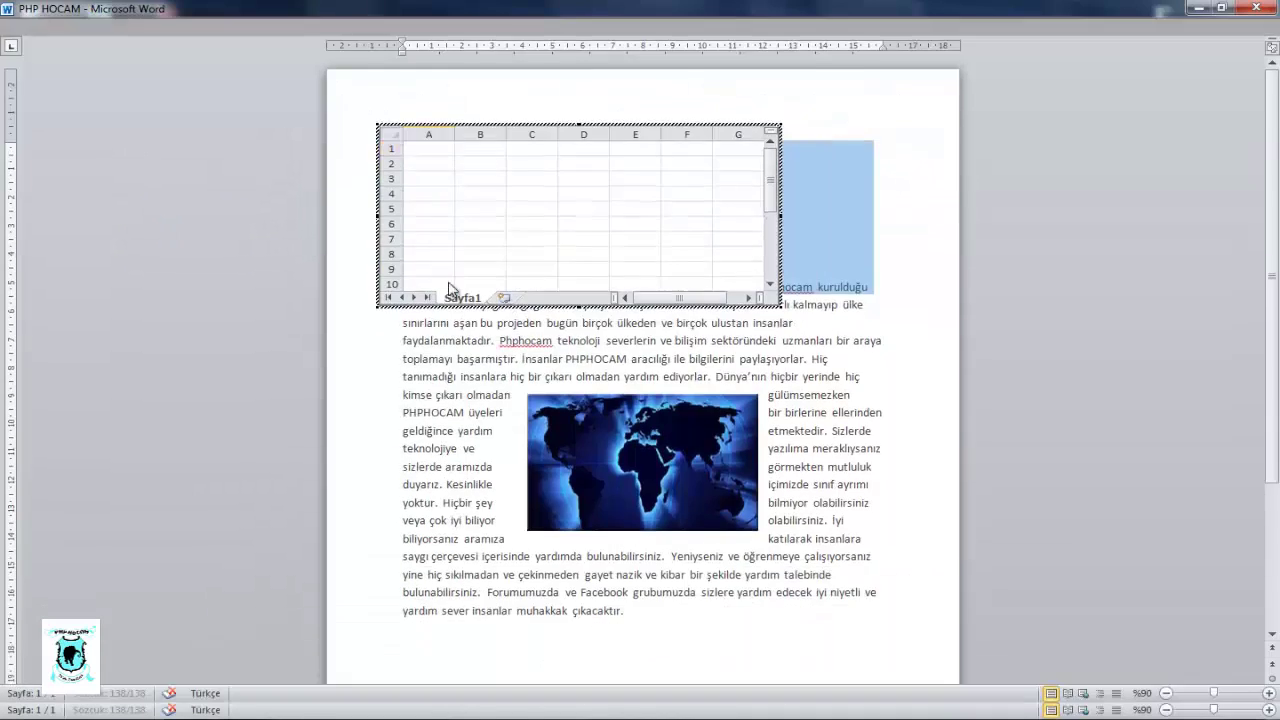
key("ctrl+z")
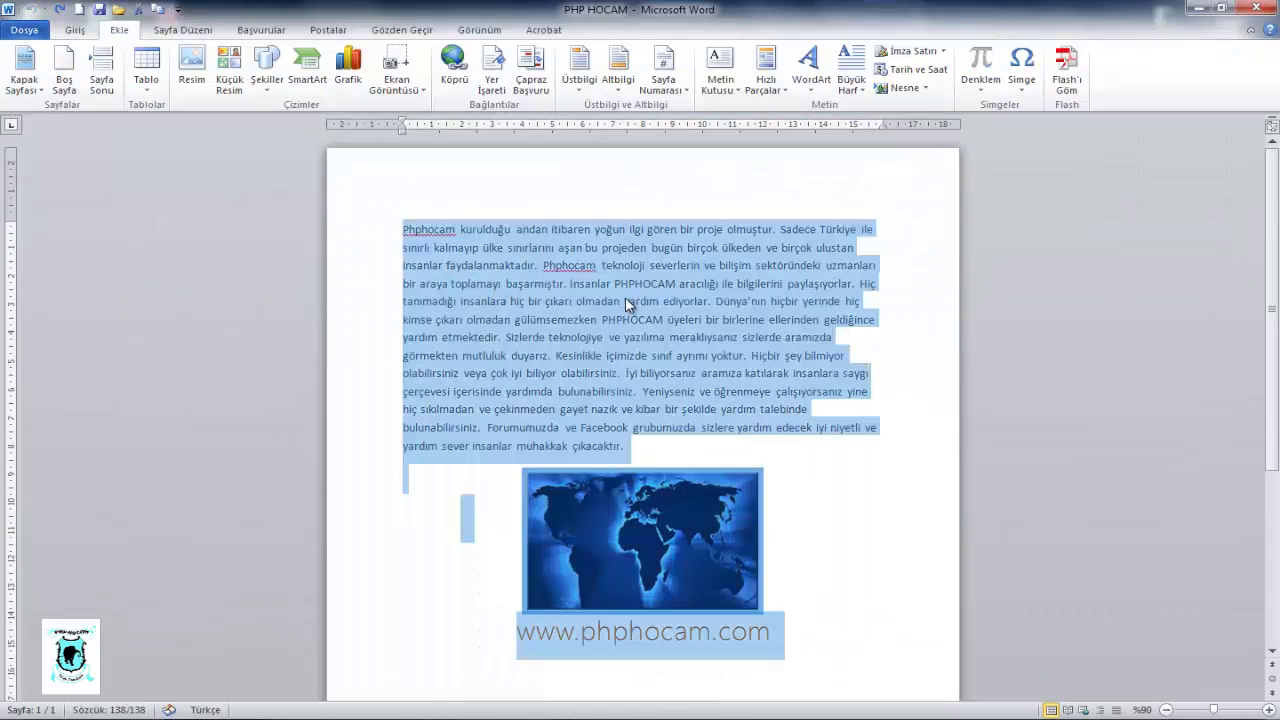
left_click(147, 75)
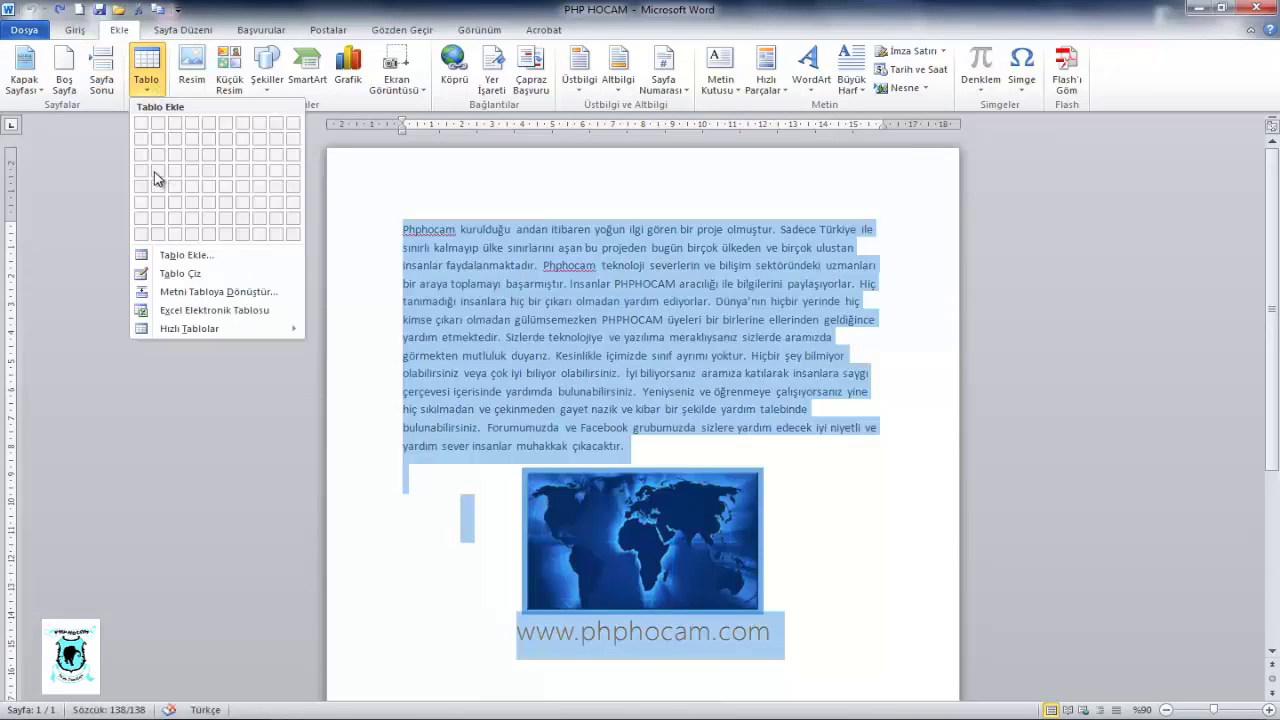
left_click(184, 292)
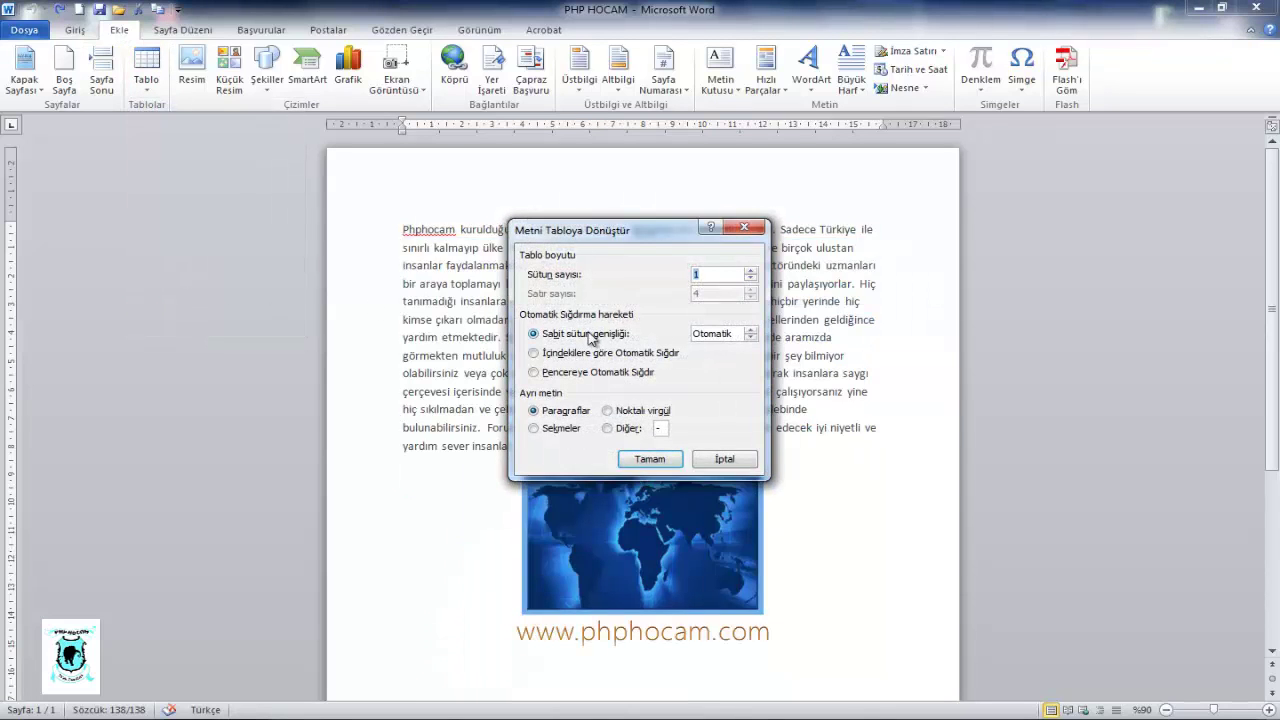
left_click(676, 457)
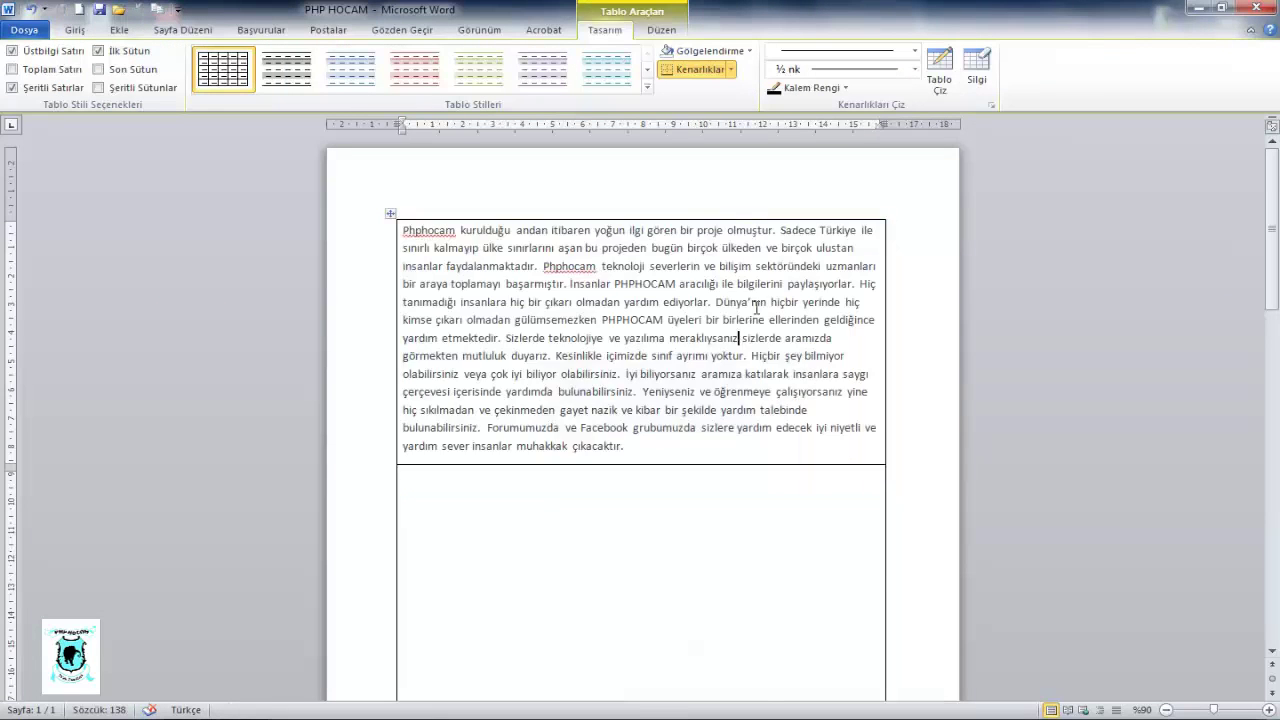
- Drag the world-map picture into the table's empty second row and select the whole table
scroll(757, 306, "down", 3)
scroll(757, 306, "down", 2)
mouse_move(658, 455)
left_mouse_down()
mouse_move(641, 281)
mouse_move(655, 256)
left_mouse_up()
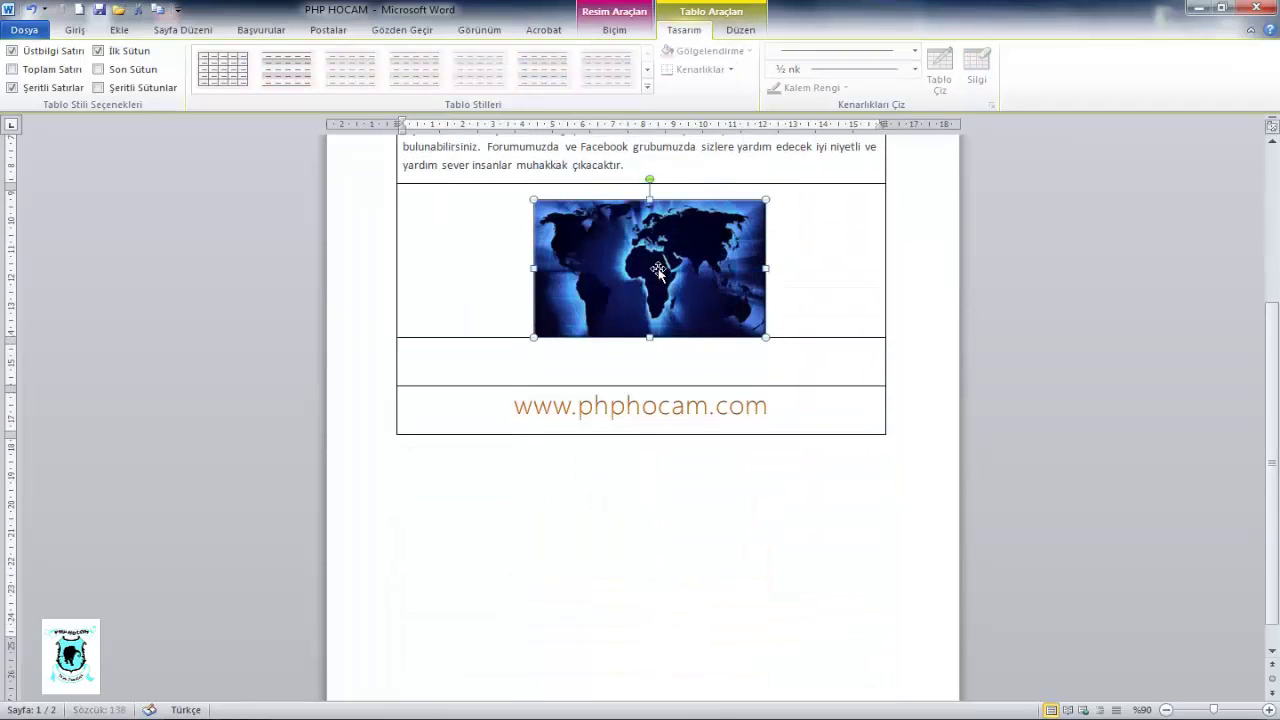
left_click(922, 252)
scroll(932, 245, "up", 5)
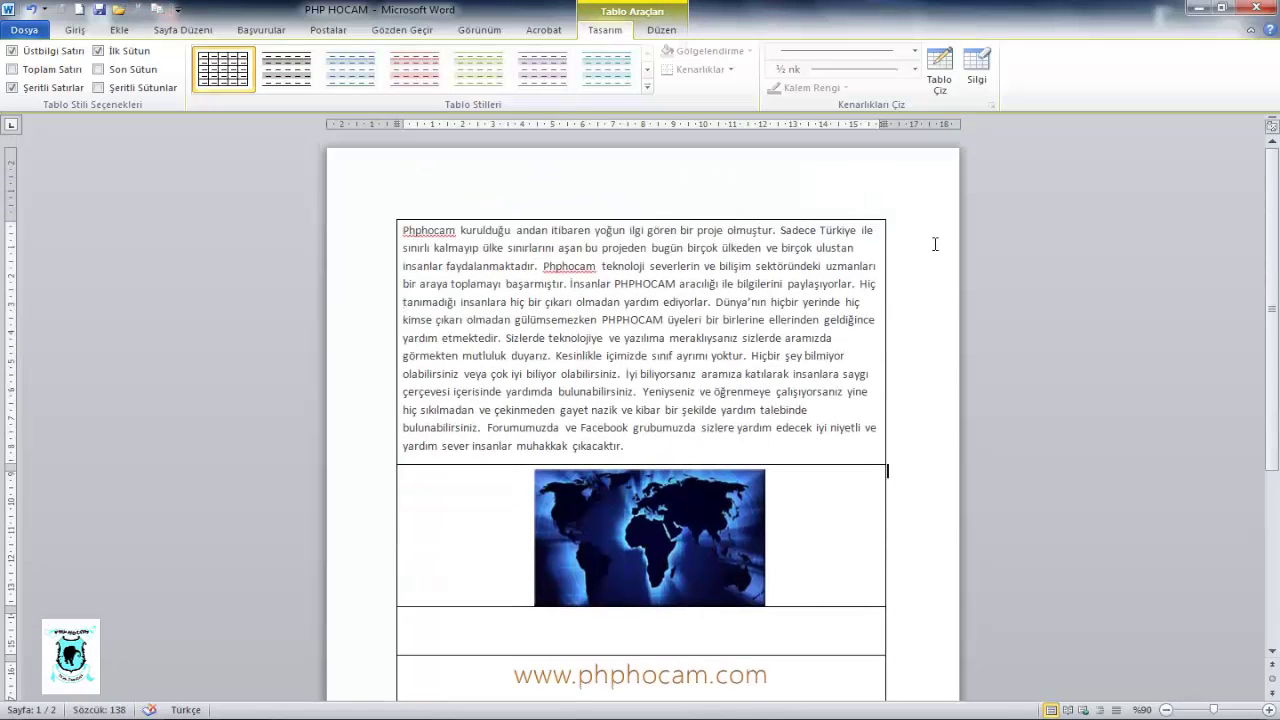
left_click(689, 217)
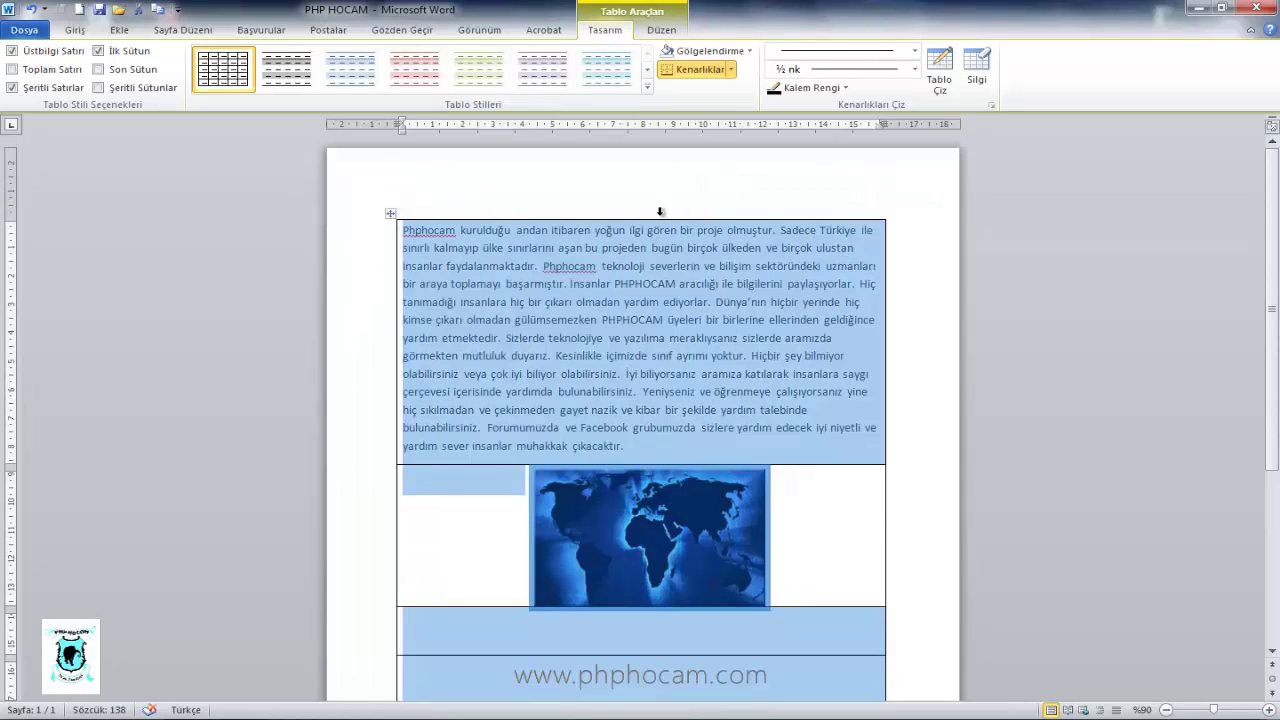
left_click(661, 30)
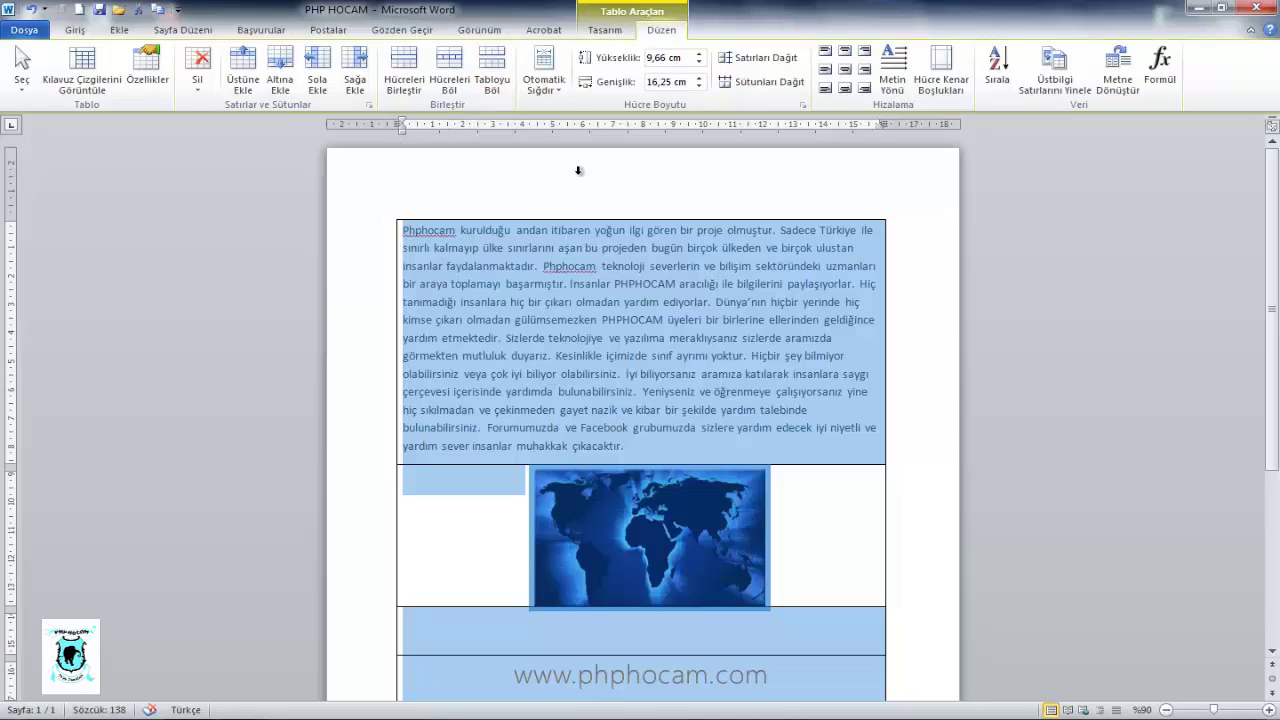
- Convert the table to text with paragraph marks, then undo the conversion
left_click(1117, 78)
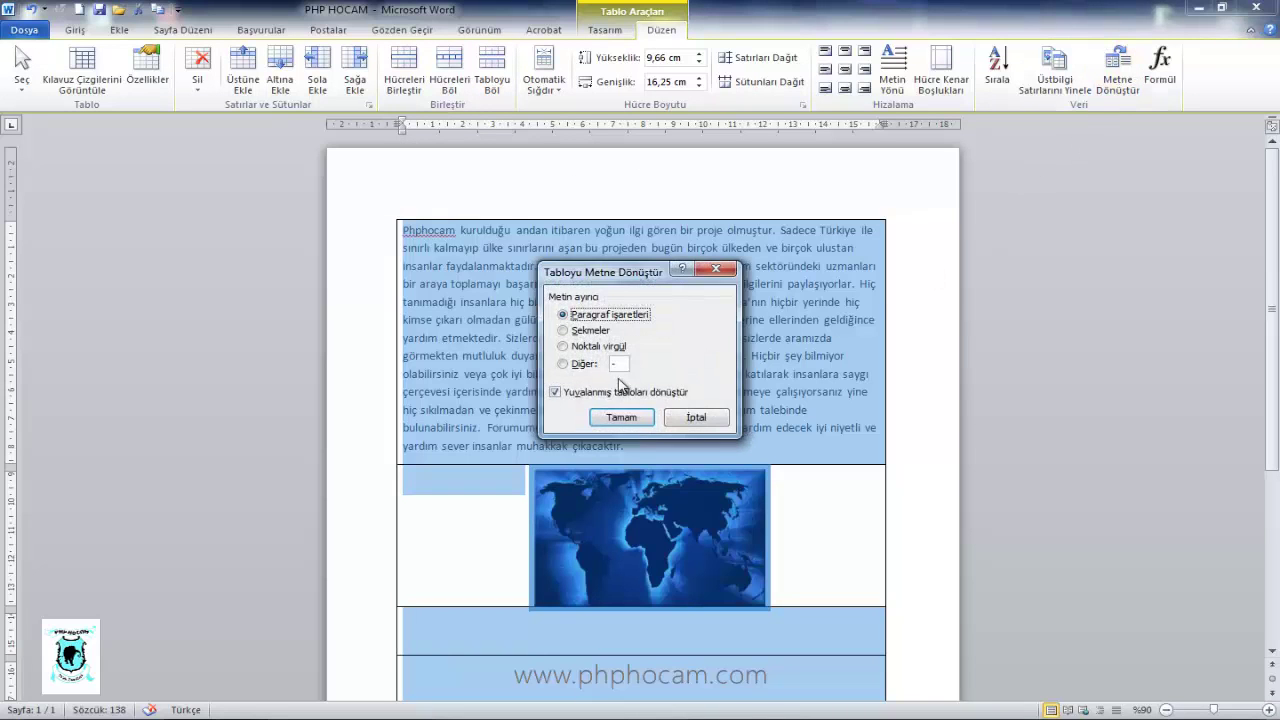
left_click(608, 421)
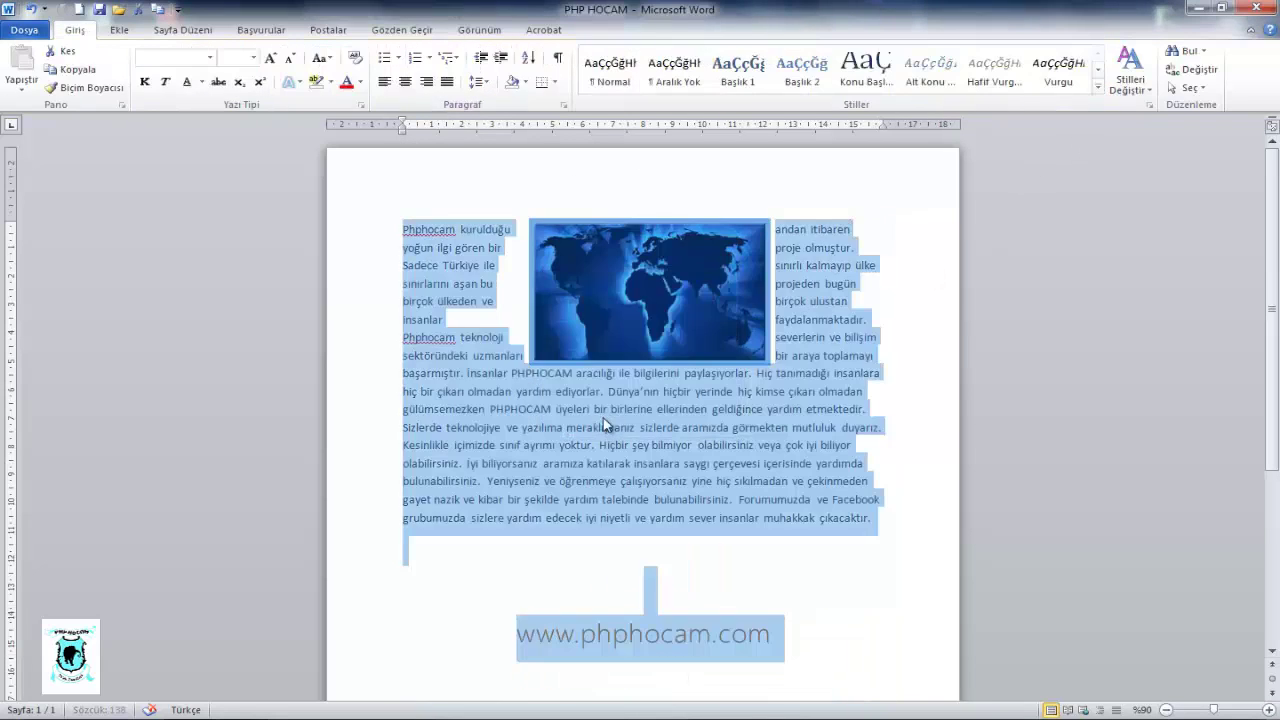
left_click(652, 300)
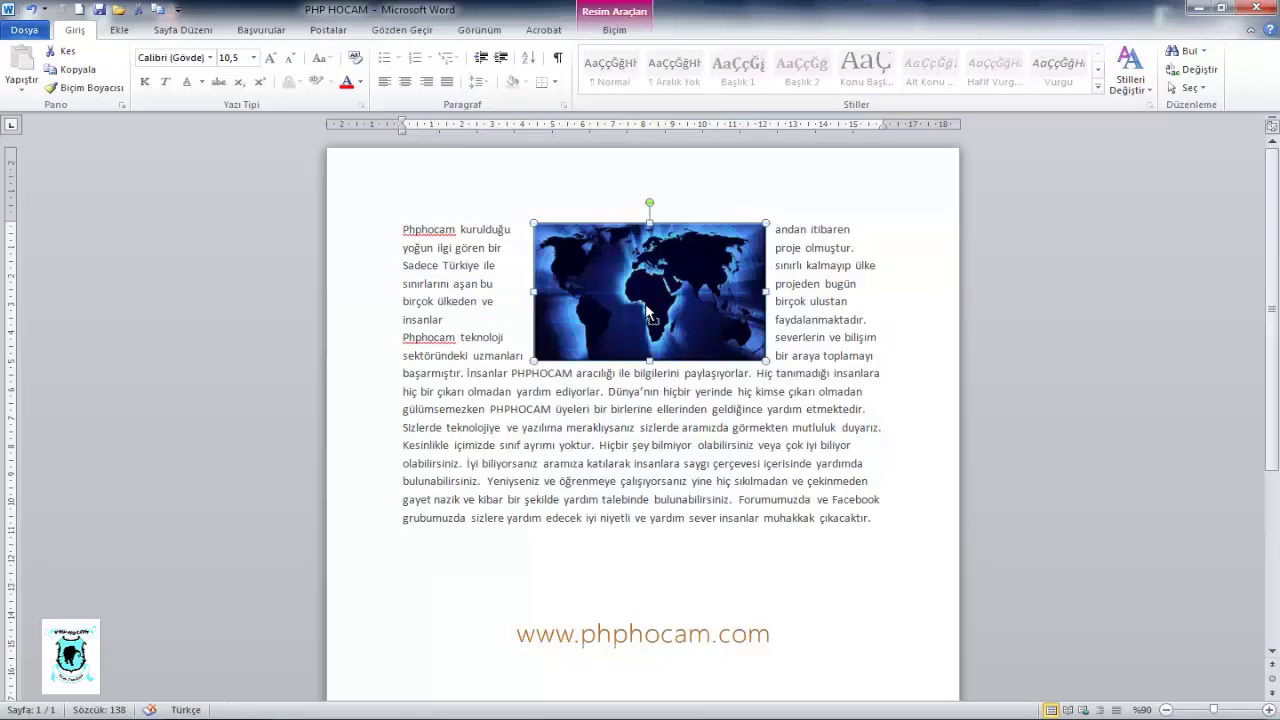
key("ctrl+z")
- Retry converting with tab separators, undo it, then delete all the table's contents
left_click(661, 29)
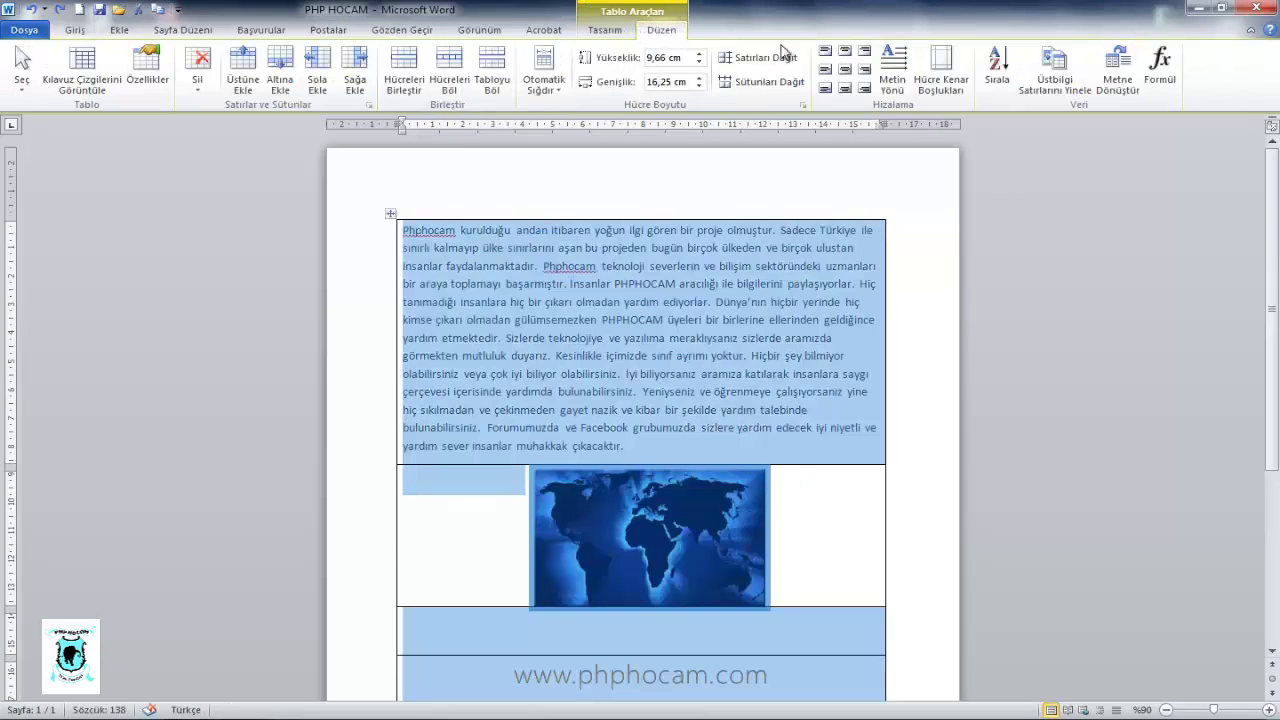
left_click(1118, 70)
left_click(605, 332)
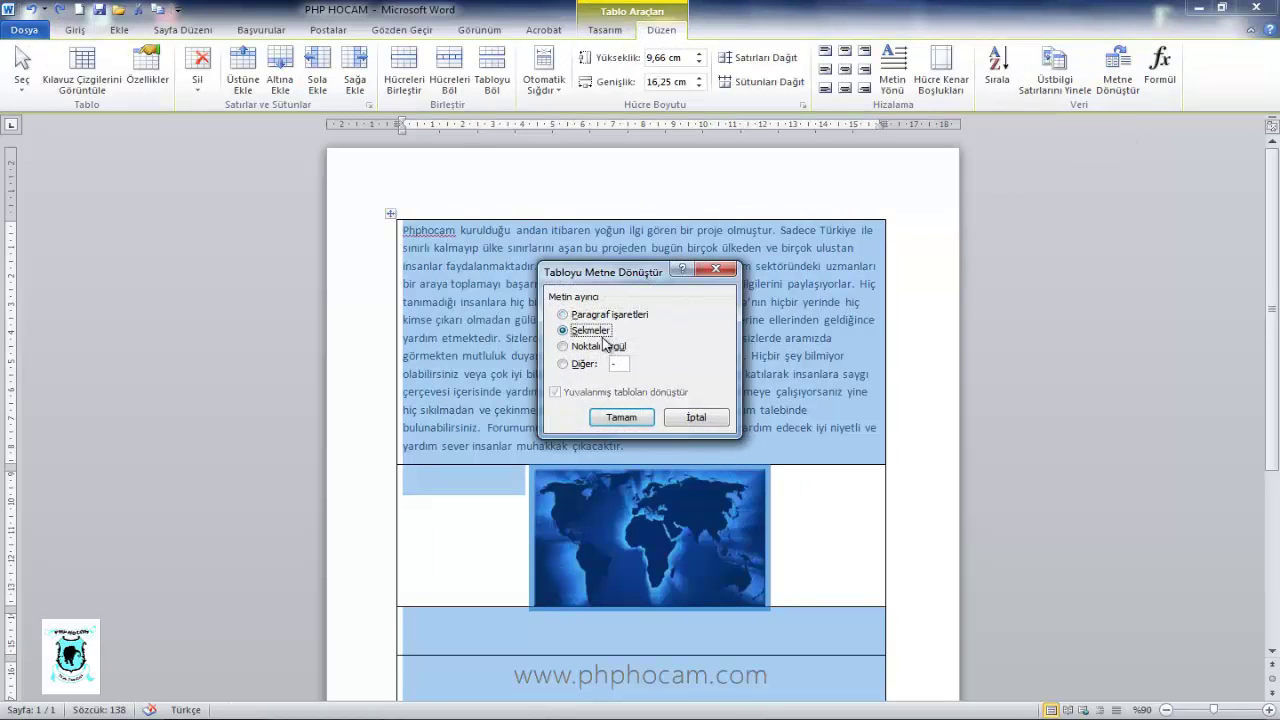
left_click(617, 417)
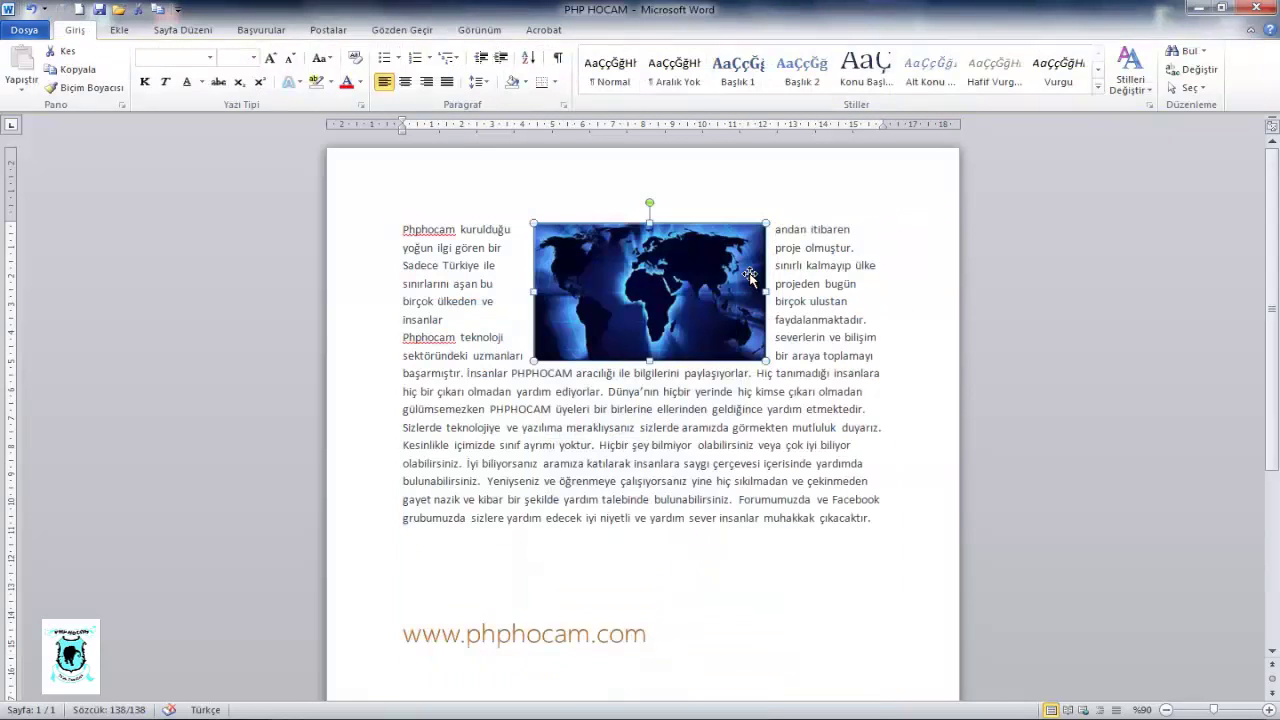
left_click_drag(686, 278, 866, 556)
key("ctrl+z")
key("ctrl+z")
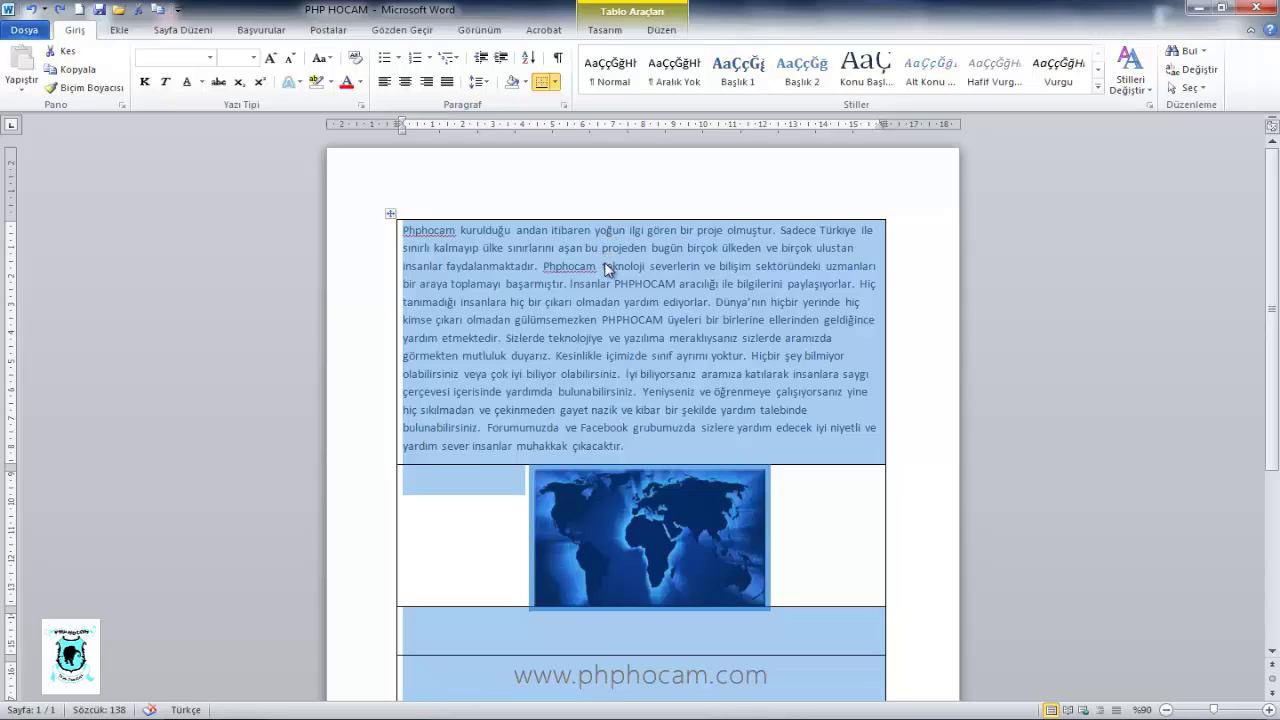
key("Delete")
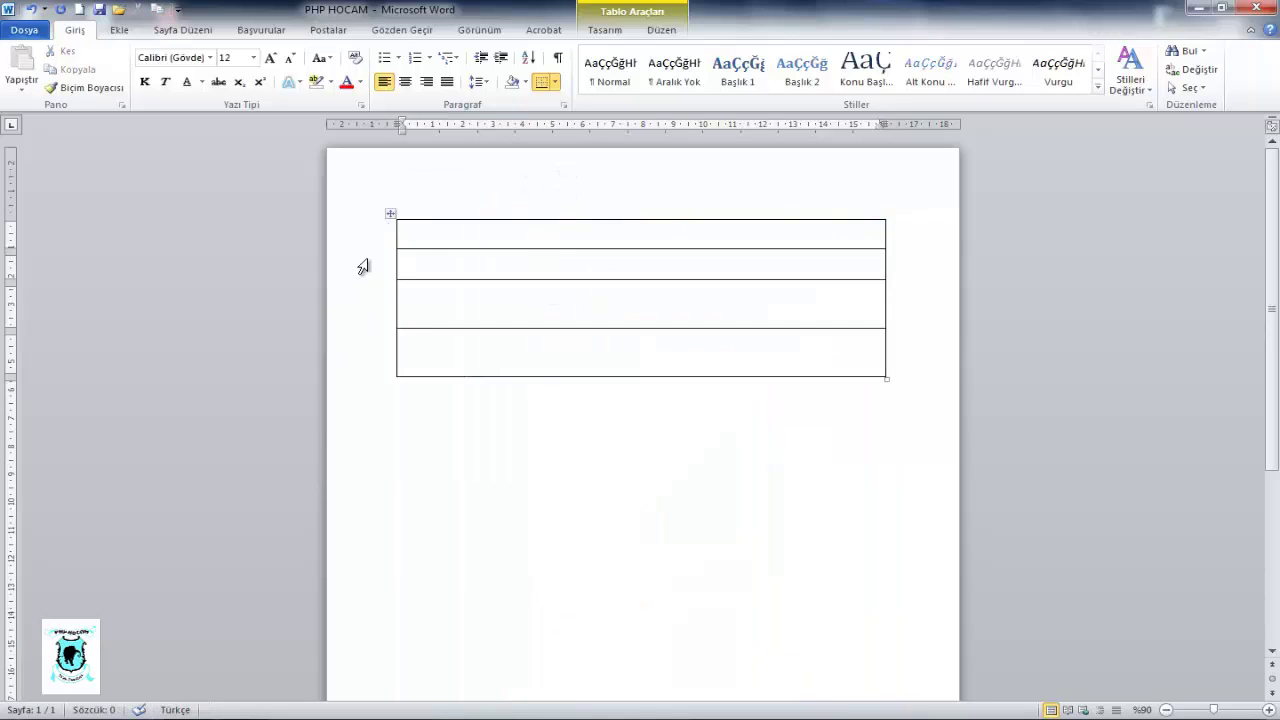
- Select and delete the empty one-column table
left_click(391, 214)
left_click(398, 222)
left_click(390, 214)
key("BackSpace")
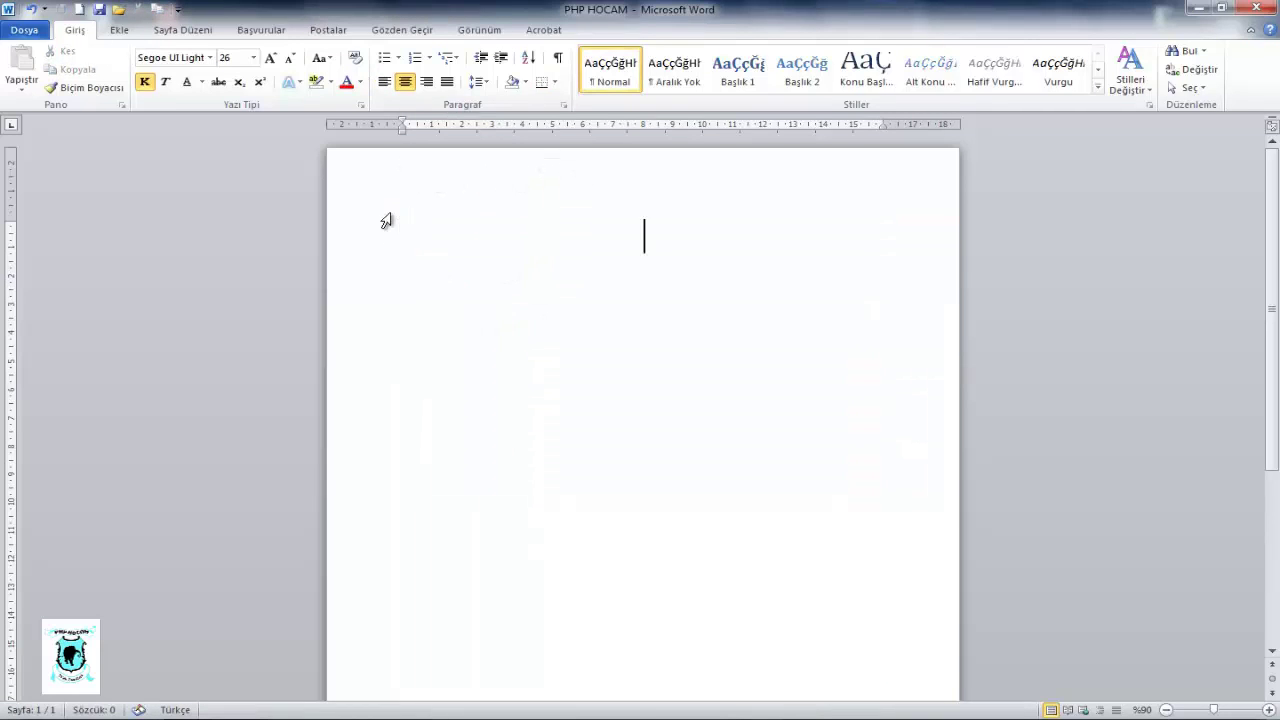
- Insert a new blank table of 3 columns and 5 rows
left_click(119, 32)
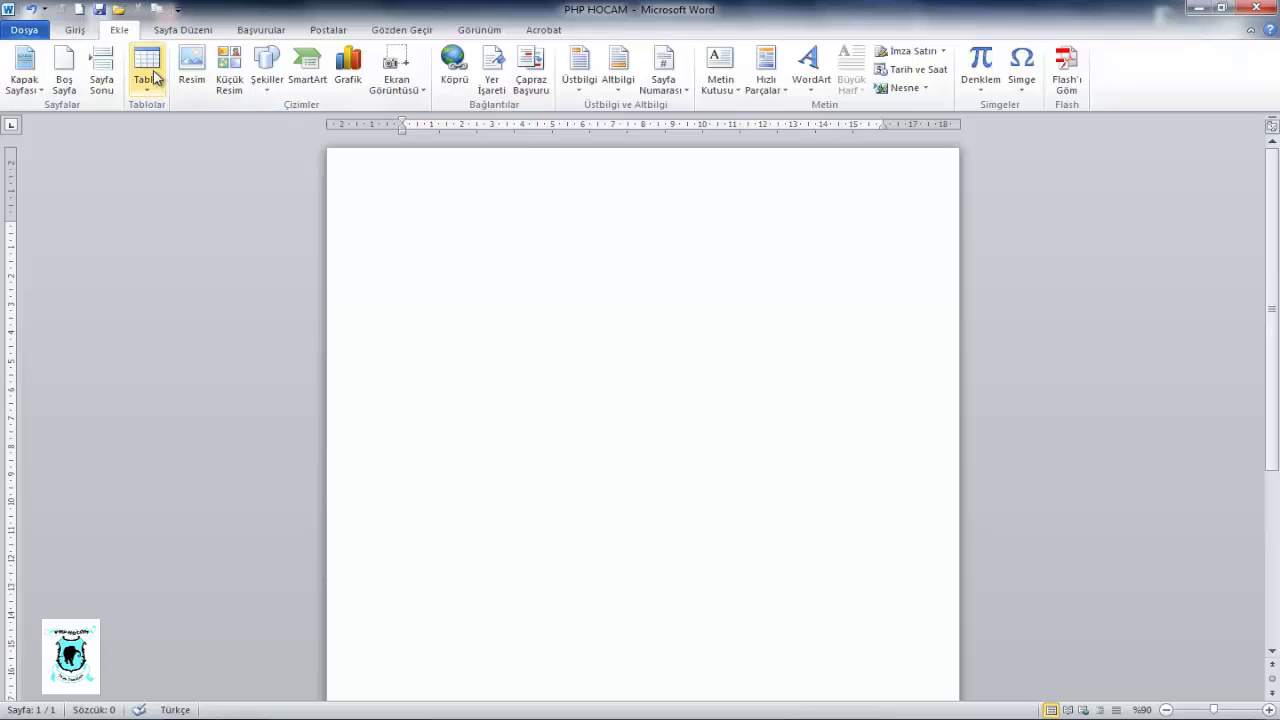
left_click(146, 72)
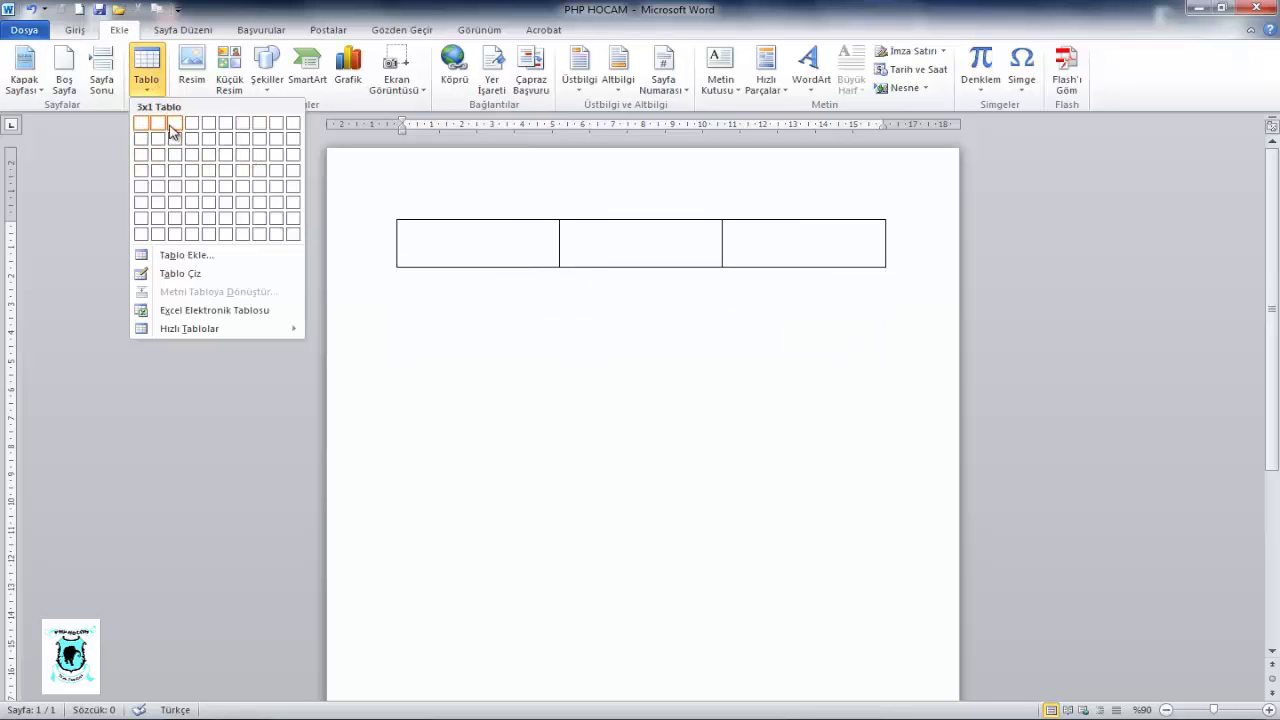
left_click(175, 186)
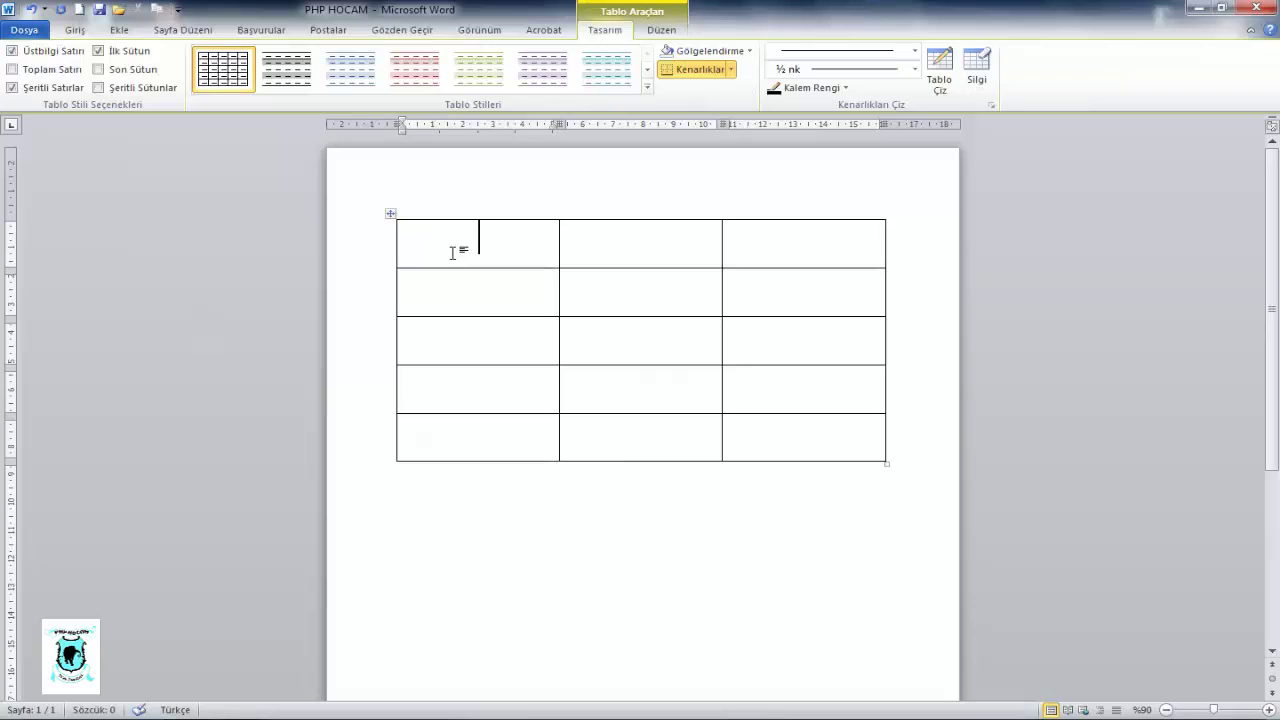
- Type the No heading and number rows 1 to 4, removing a stray blank line
type("No")
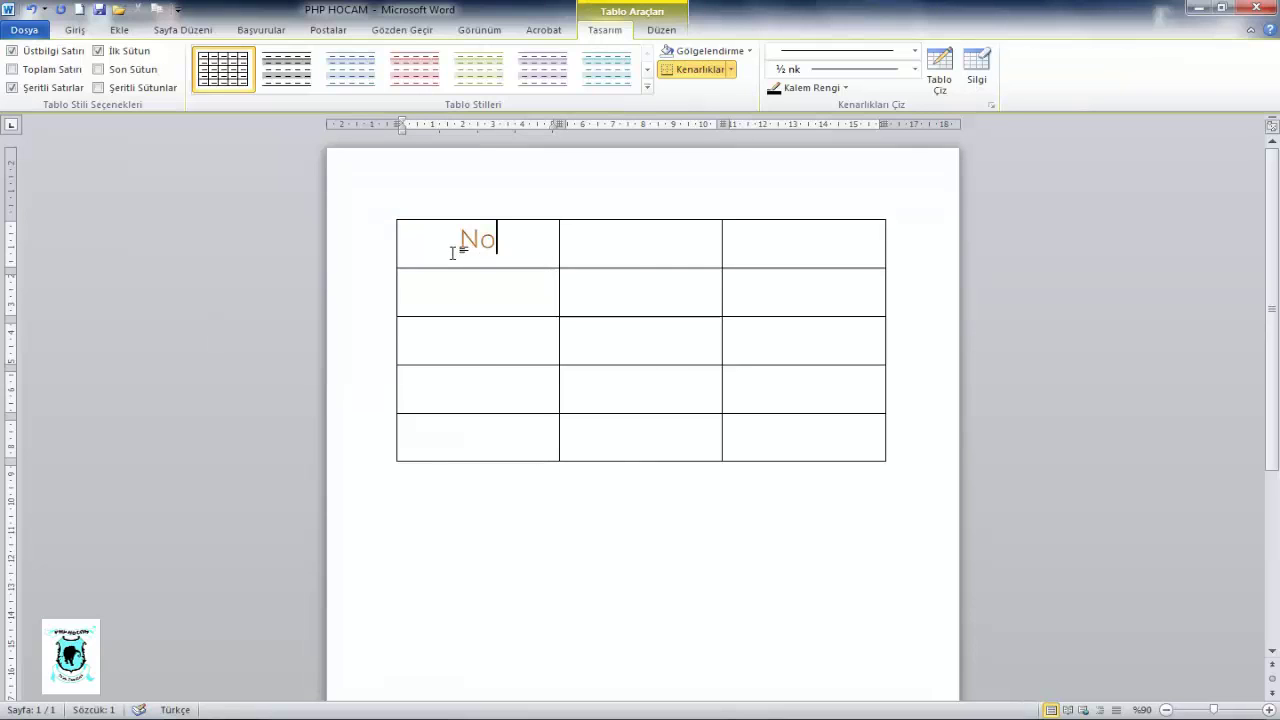
left_click(471, 300)
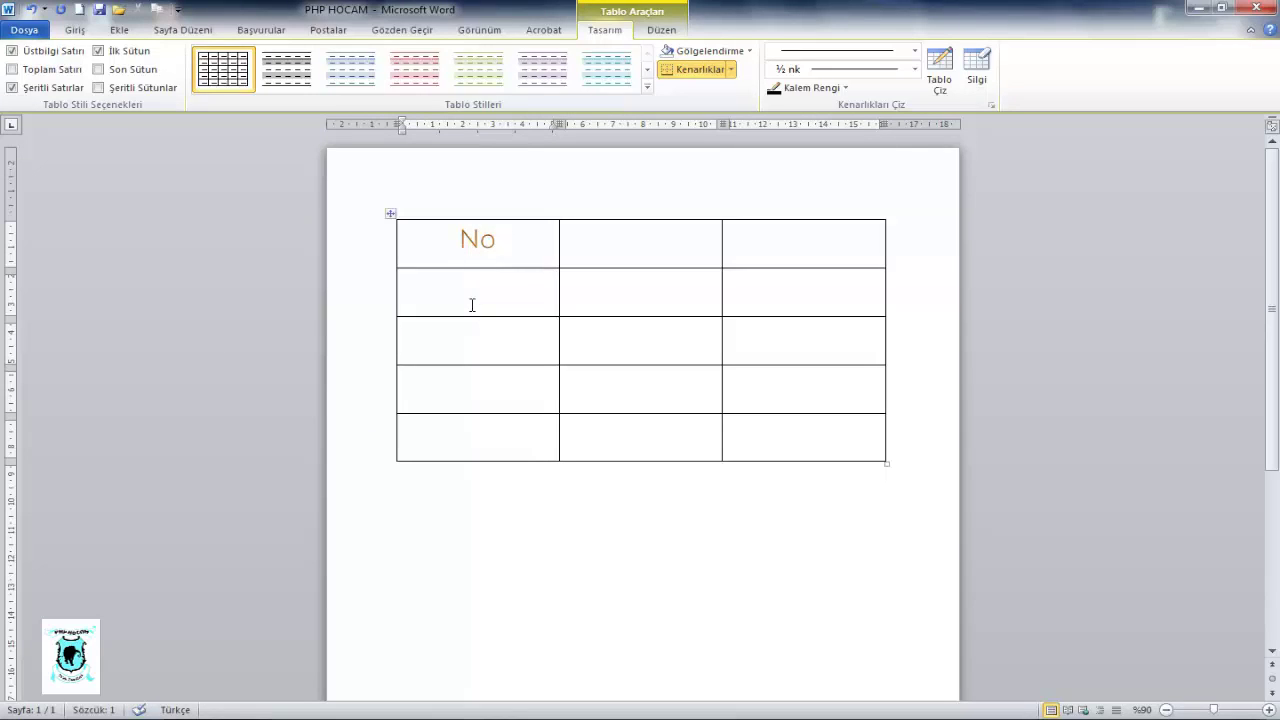
type("1")
left_click(476, 335)
type("2")
left_click(482, 388)
key("Return")
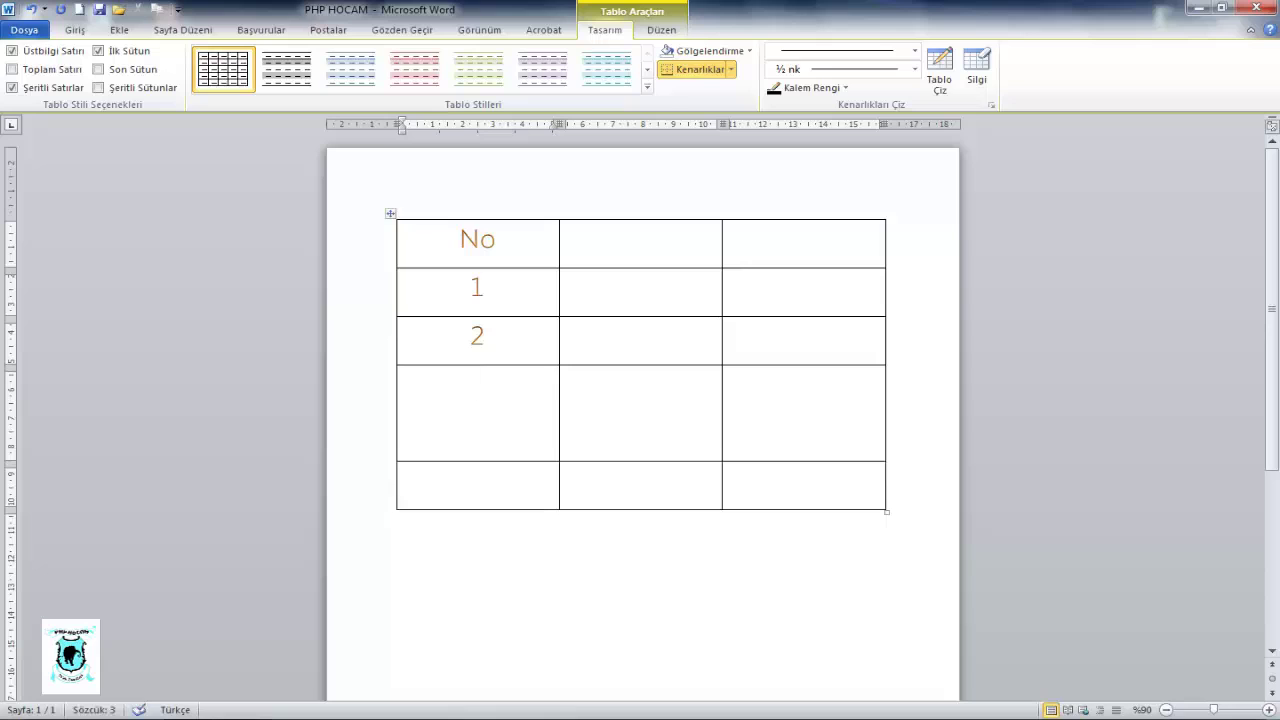
type("3")
left_click(451, 437)
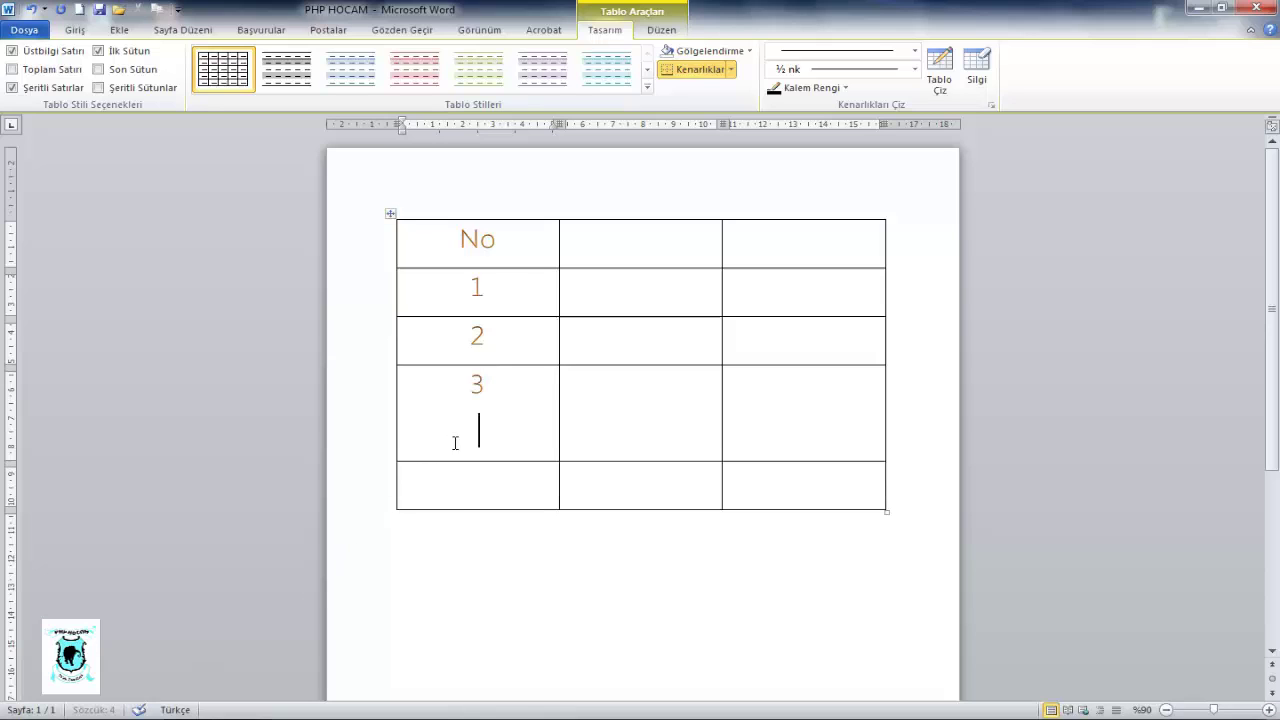
key("BackSpace")
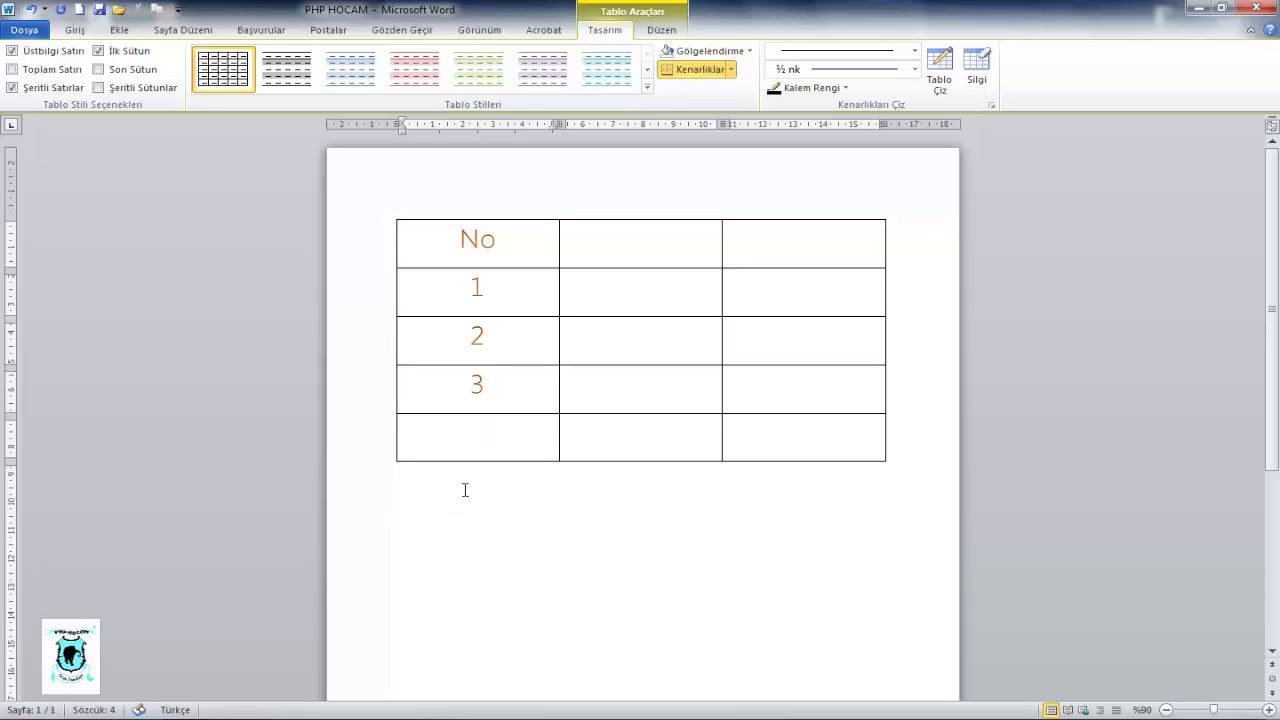
key("Down")
type("4")
- Enter the Açıklama heading, correcting the misspelled 'Açıklmama'
left_click(594, 249)
type("Açı")
type("klmama")
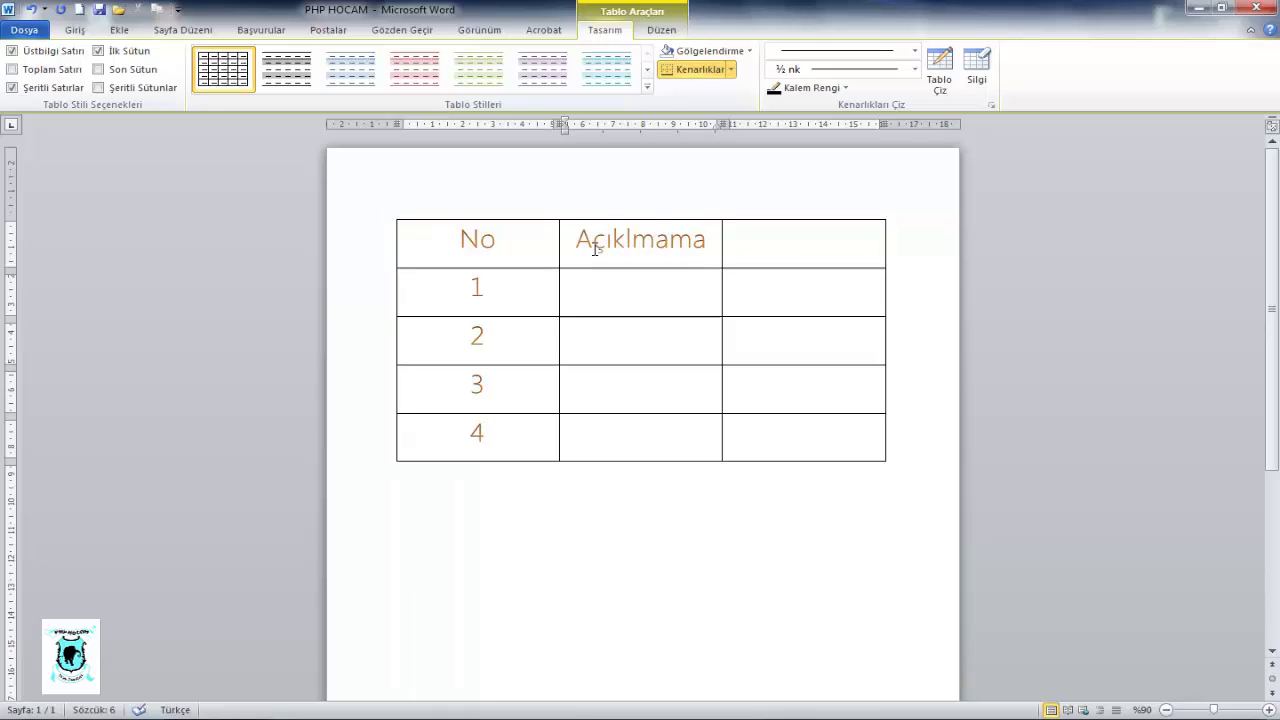
mouse_move(640, 240)
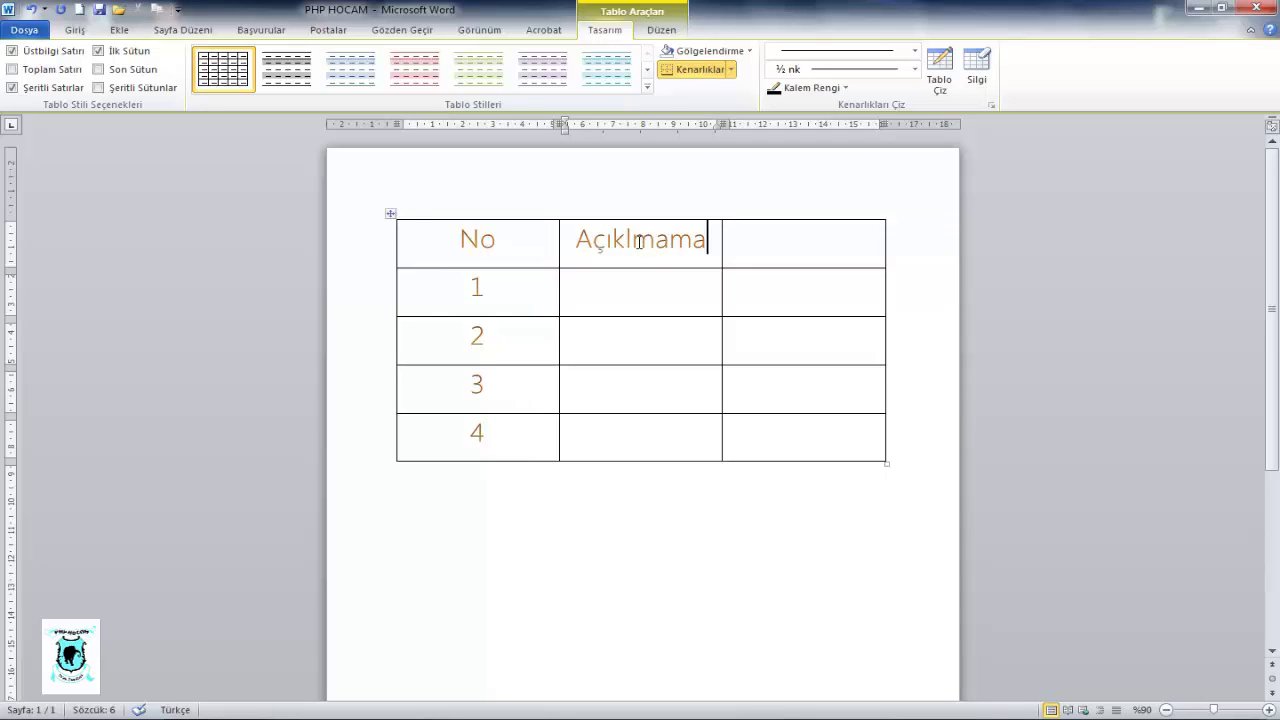
left_click_drag(633, 242, 719, 241)
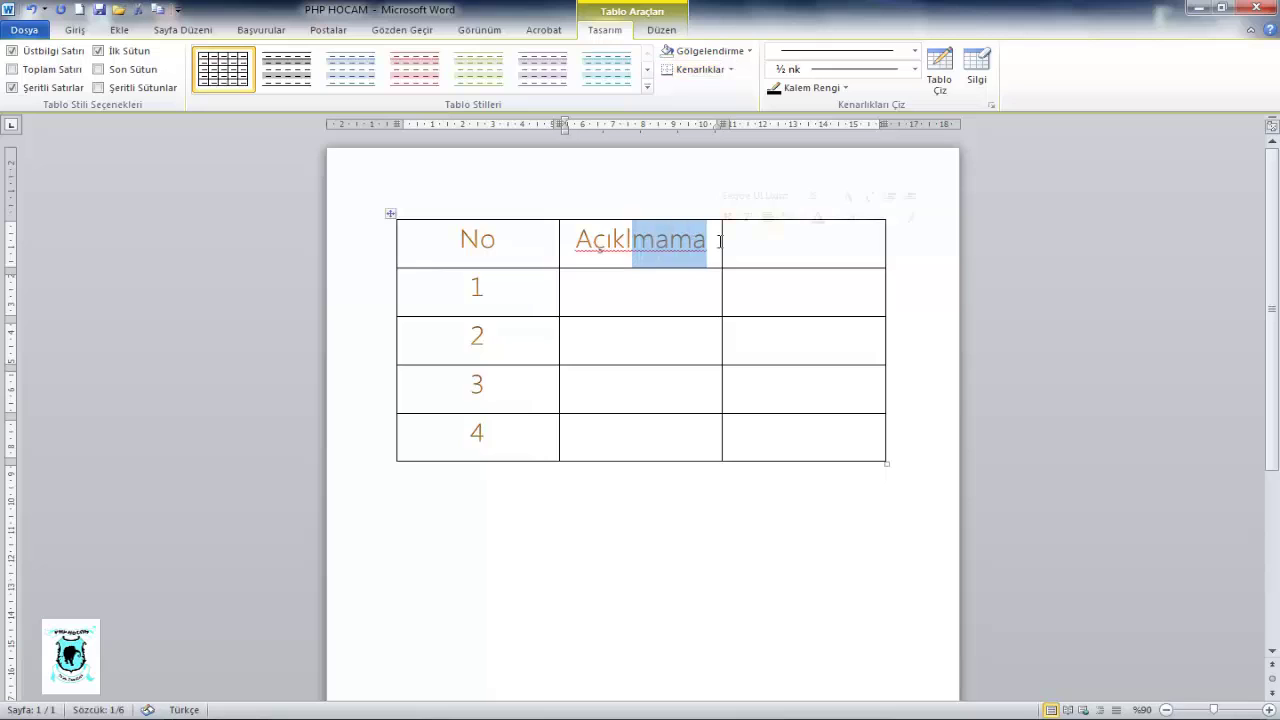
key("Delete")
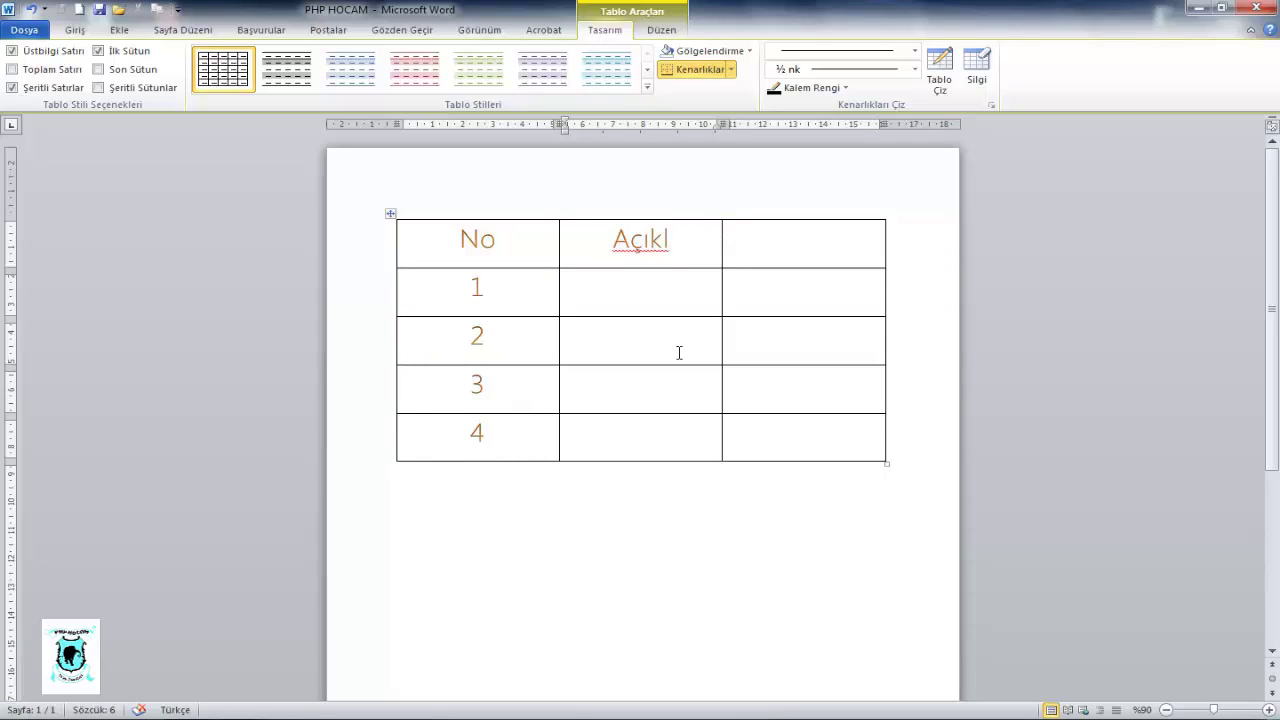
type("ama")
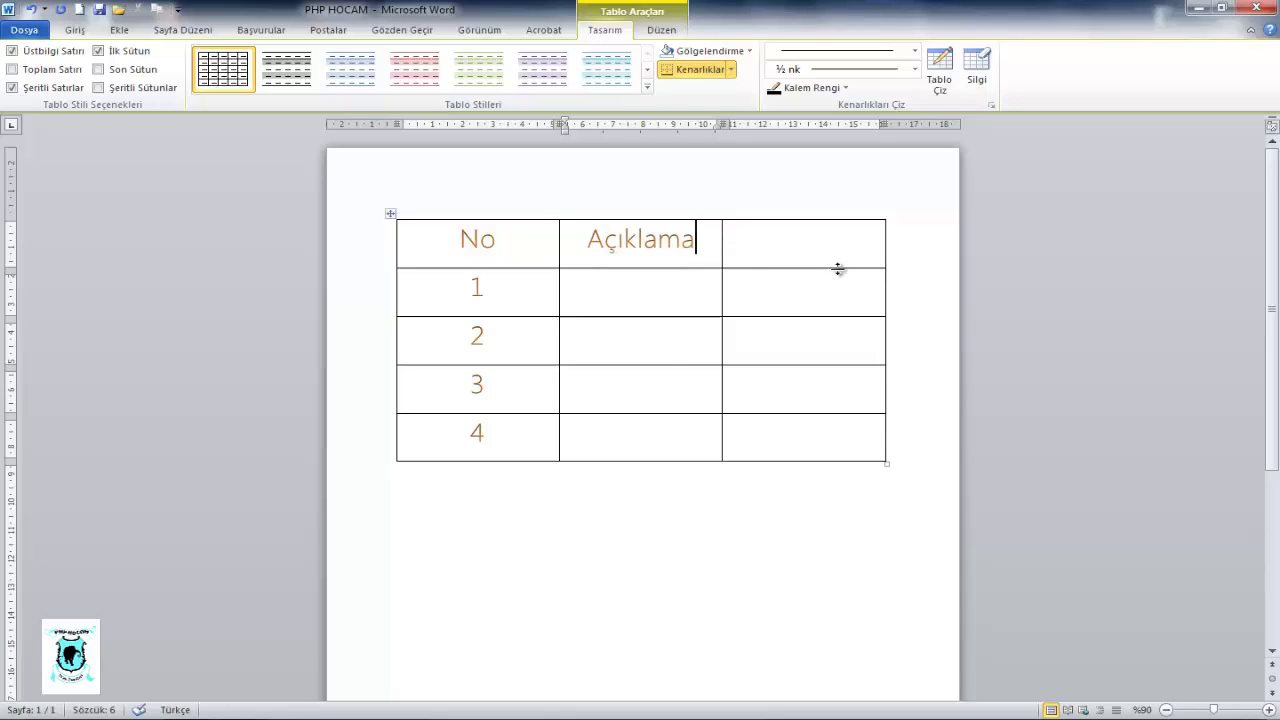
- Add the Tutar heading and list Java, PHP, Word and Excel under Açıklama
left_click(838, 262)
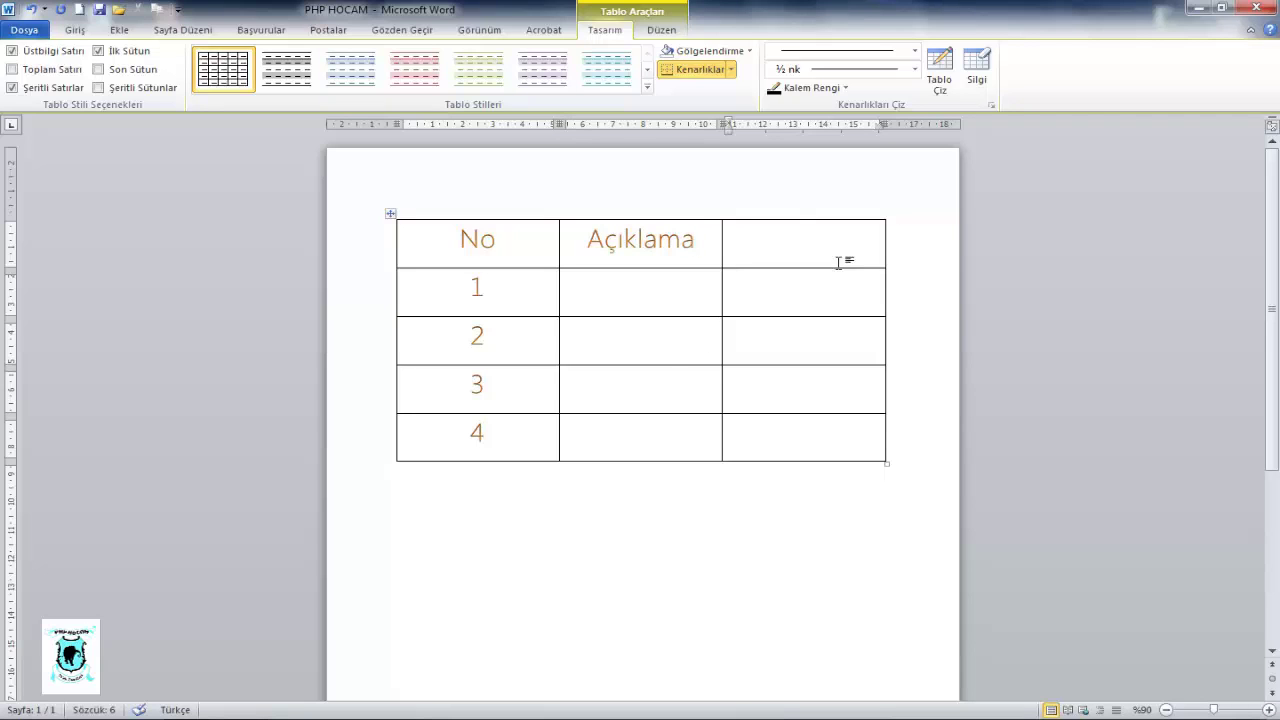
type("T")
type("uta")
type("r ")
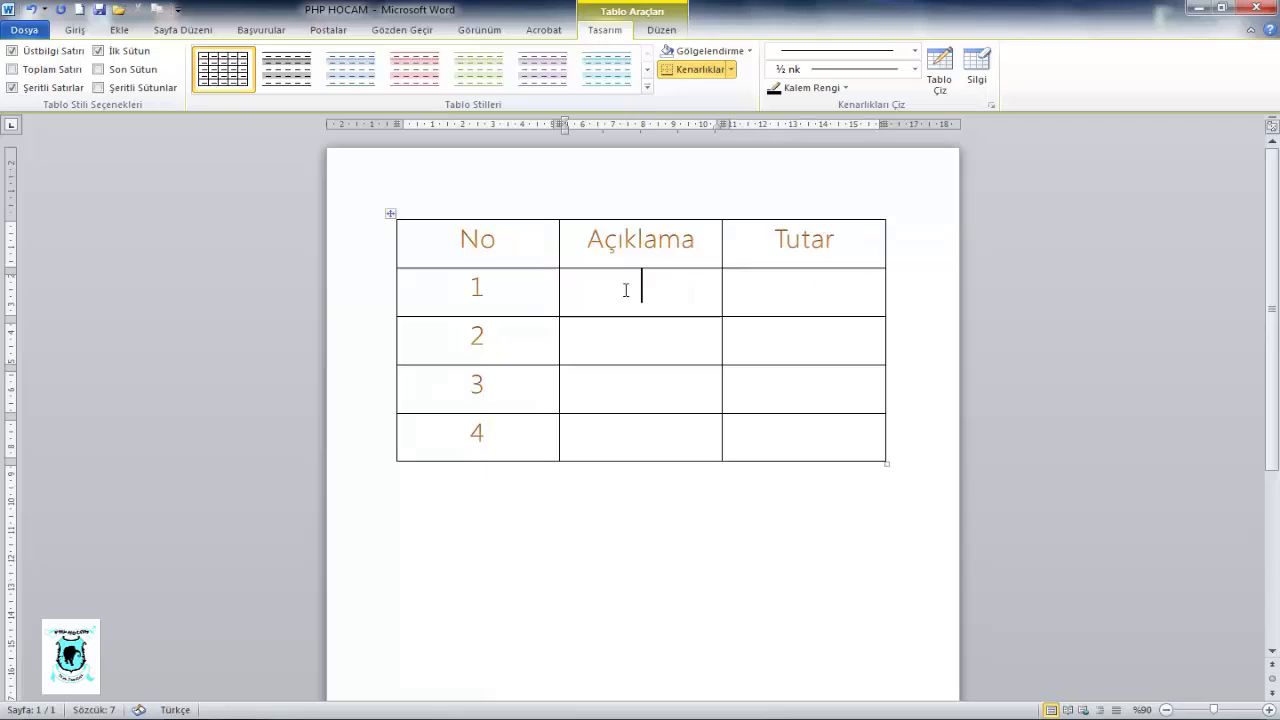
type("J")
type("ava")
left_click(644, 348)
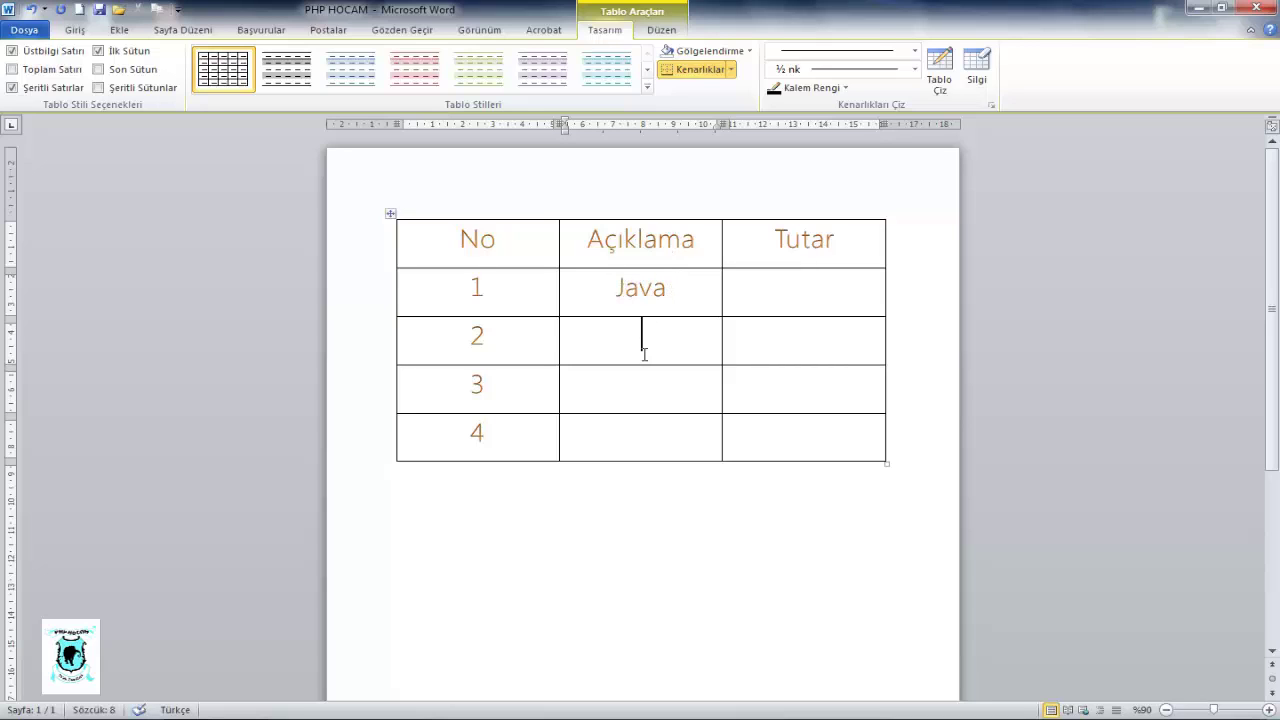
type("P")
type("HP")
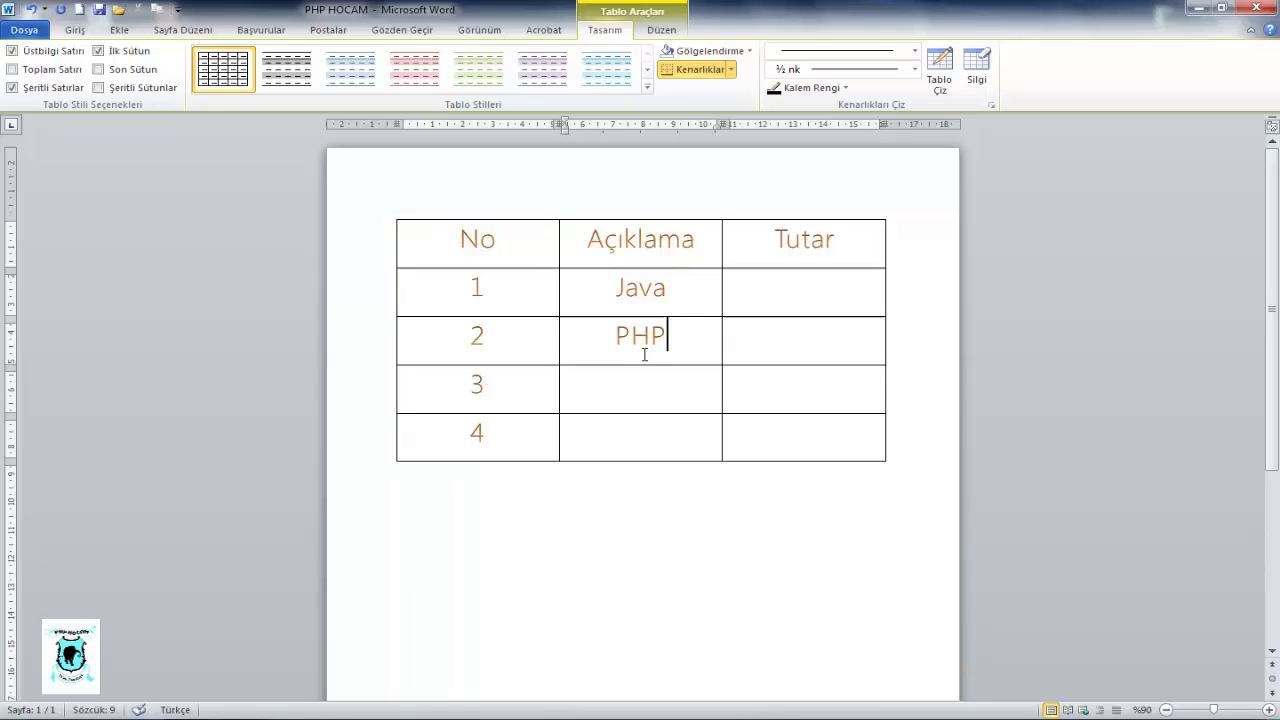
left_click(620, 396)
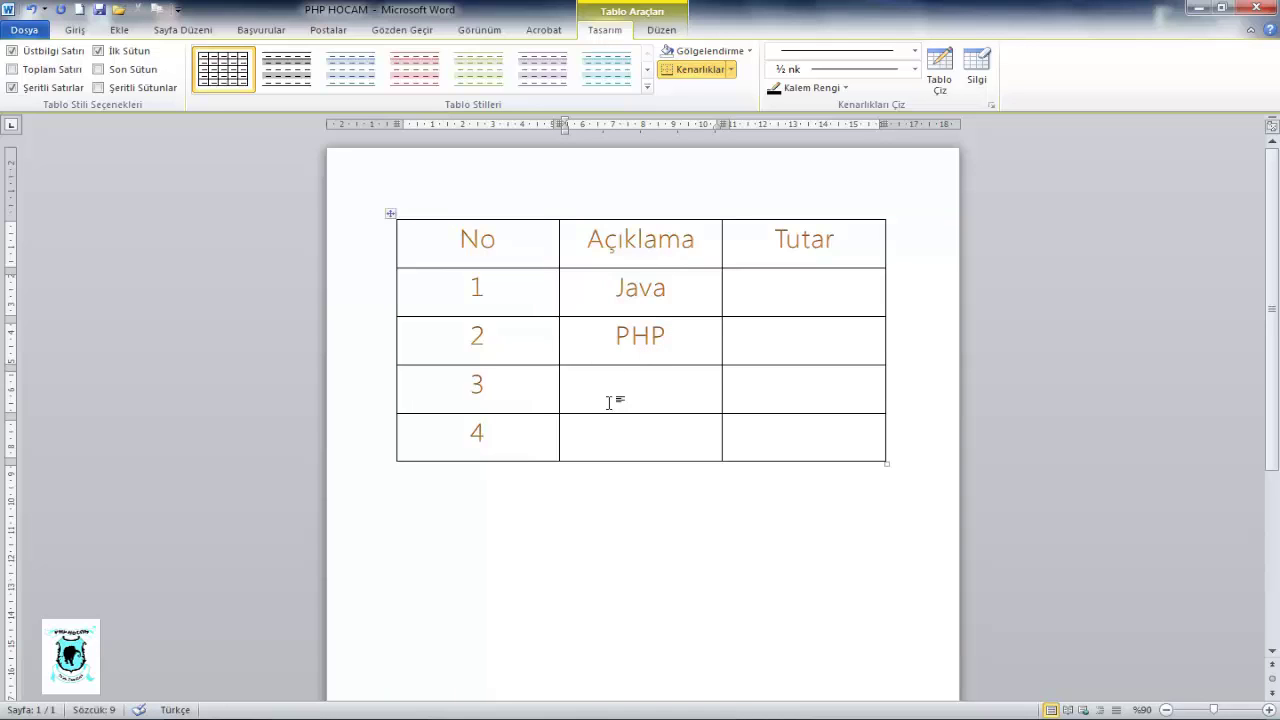
type("W")
type("ord")
key("Tab")
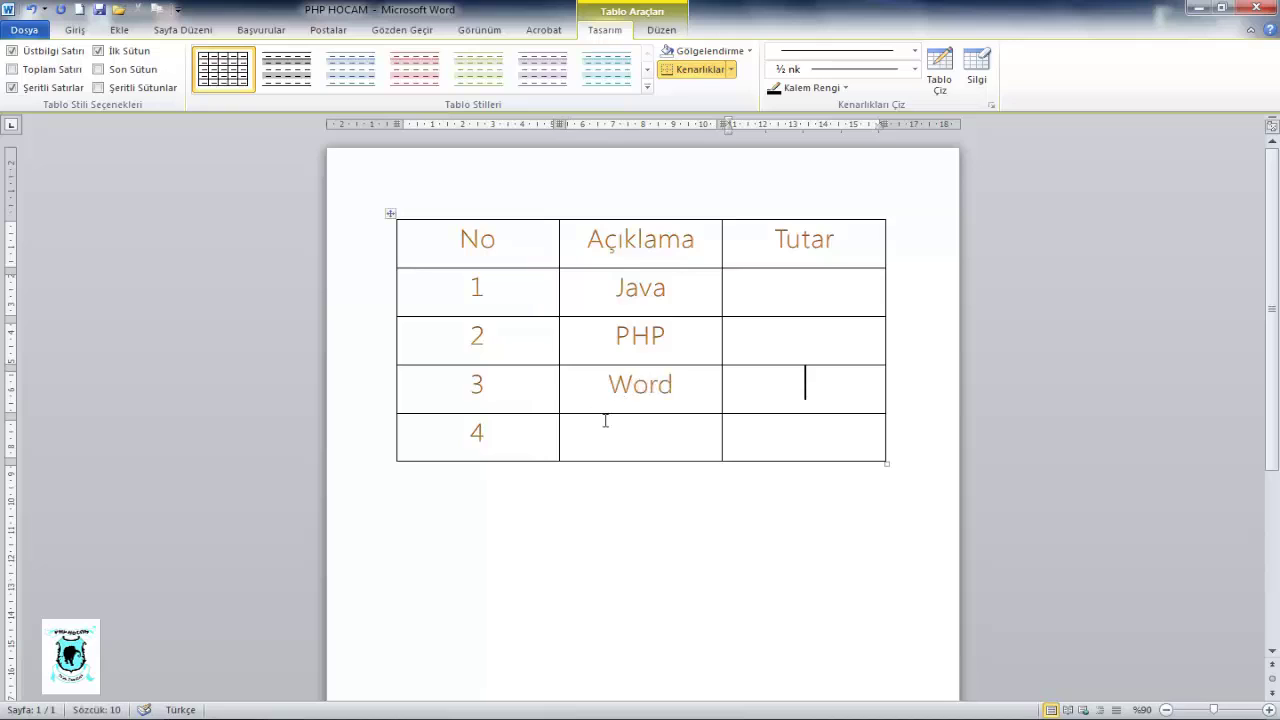
left_click(634, 432)
type("E")
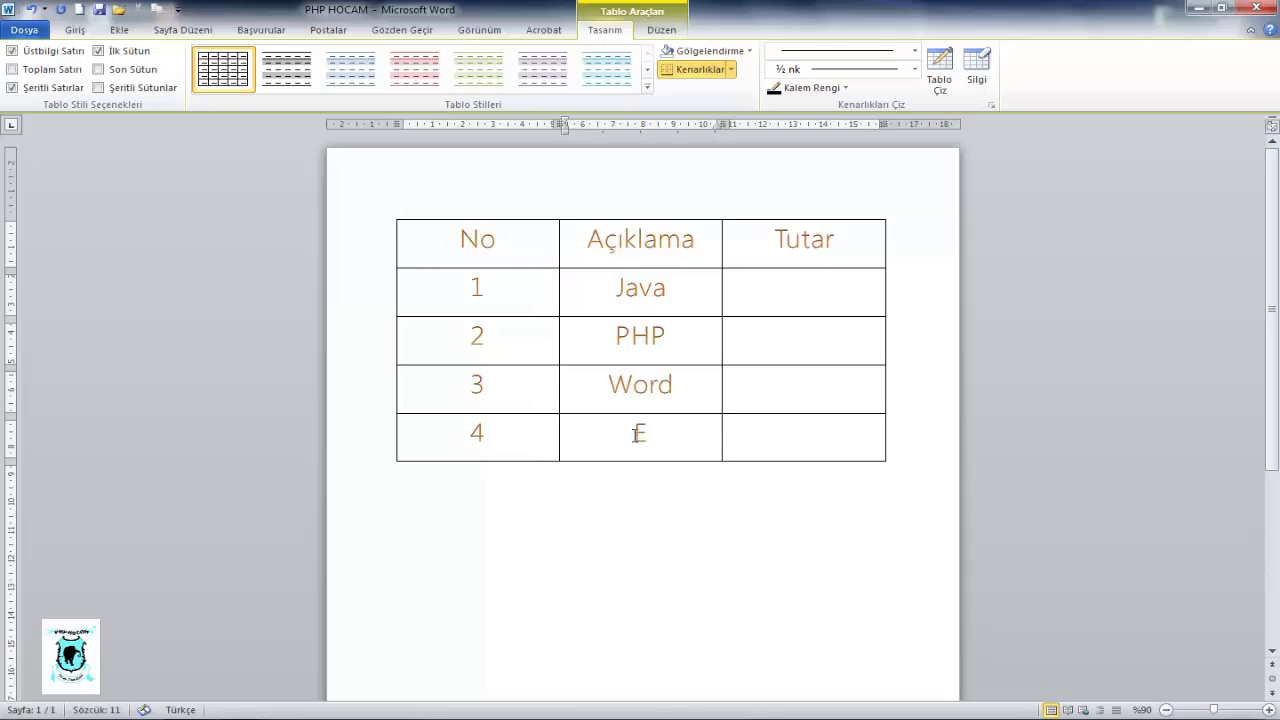
type("xcel")
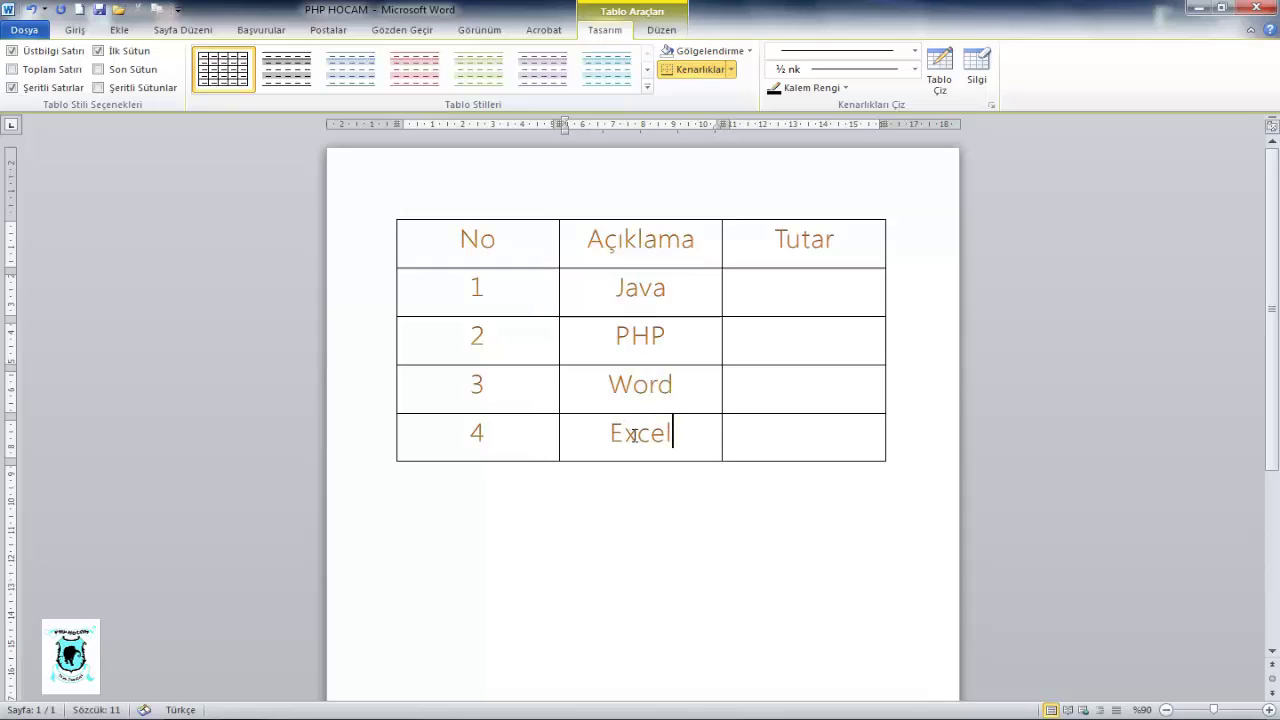
left_click(763, 277)
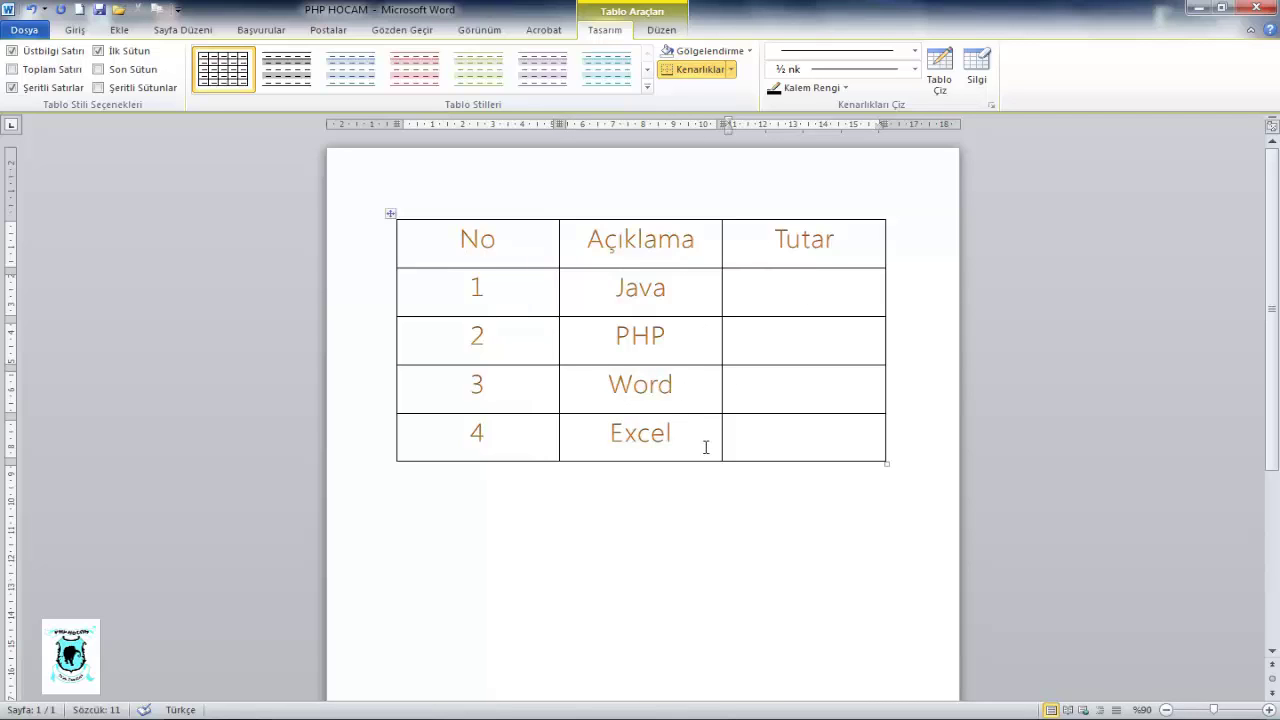
left_click_drag(705, 447, 363, 423)
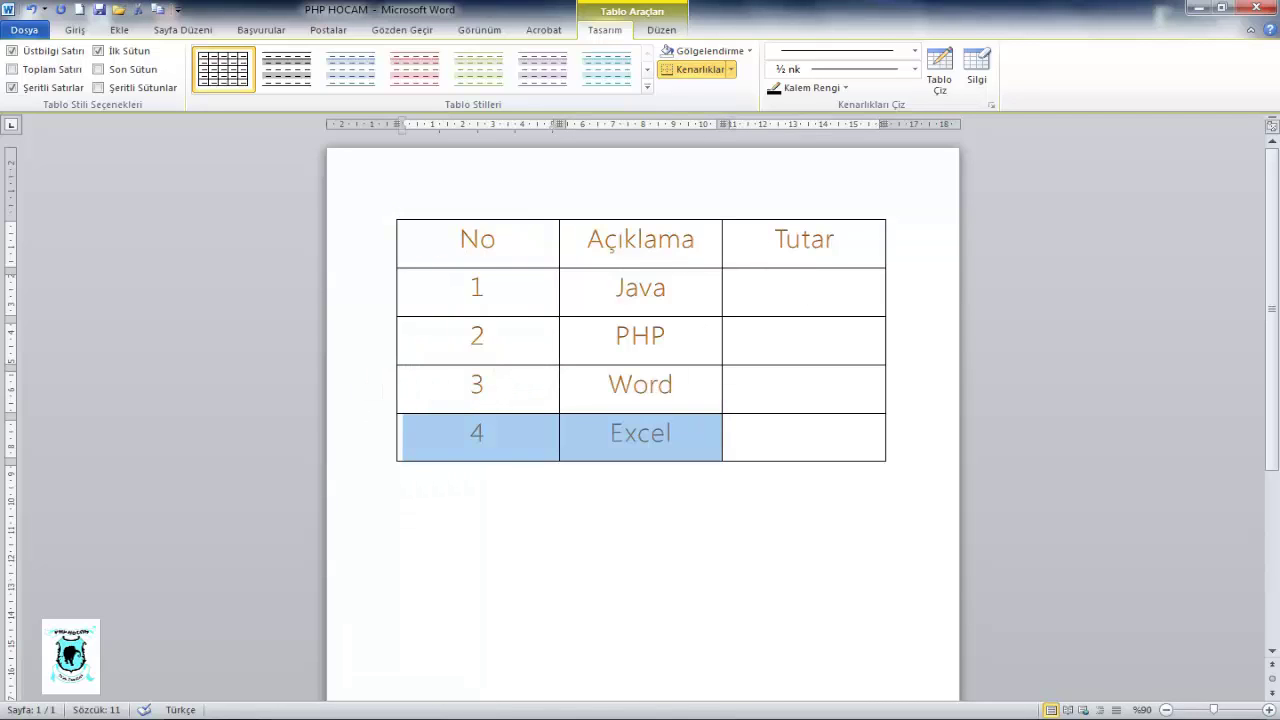
- Clear 4 and Excel from the last row, merge its first two cells and label them Toplam
key("Delete")
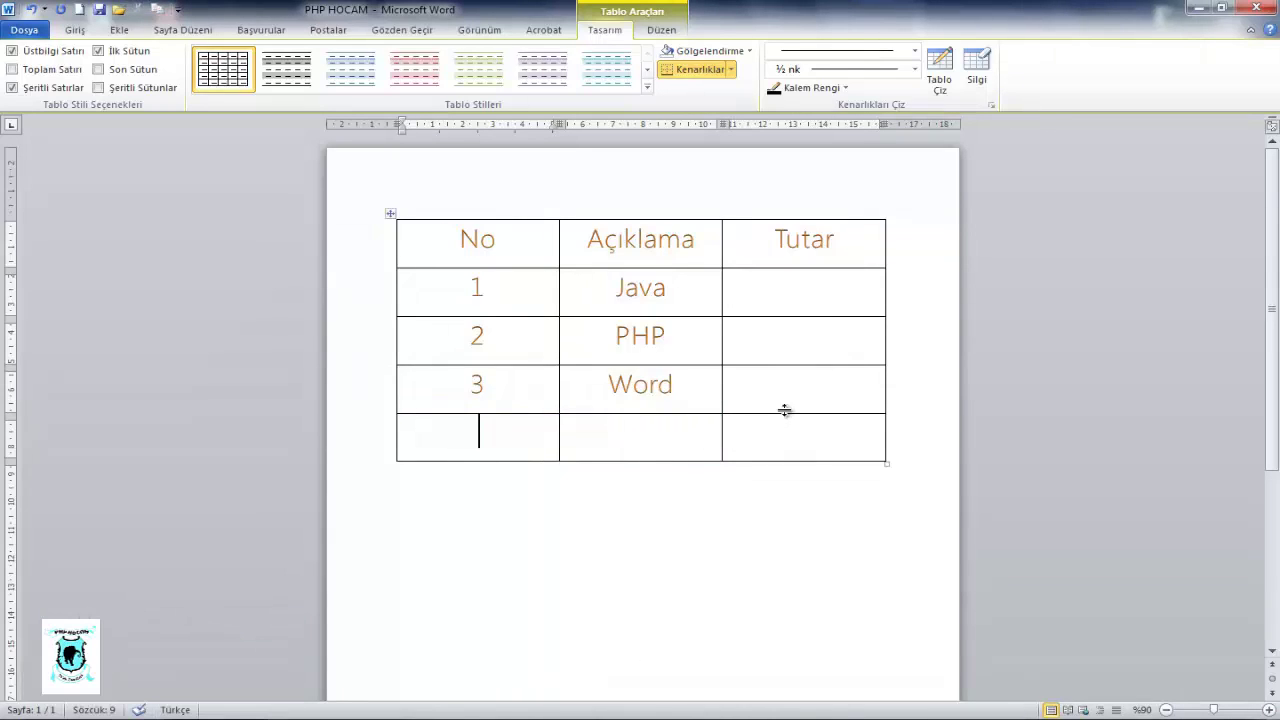
left_click(640, 432, "shift")
left_click(660, 30)
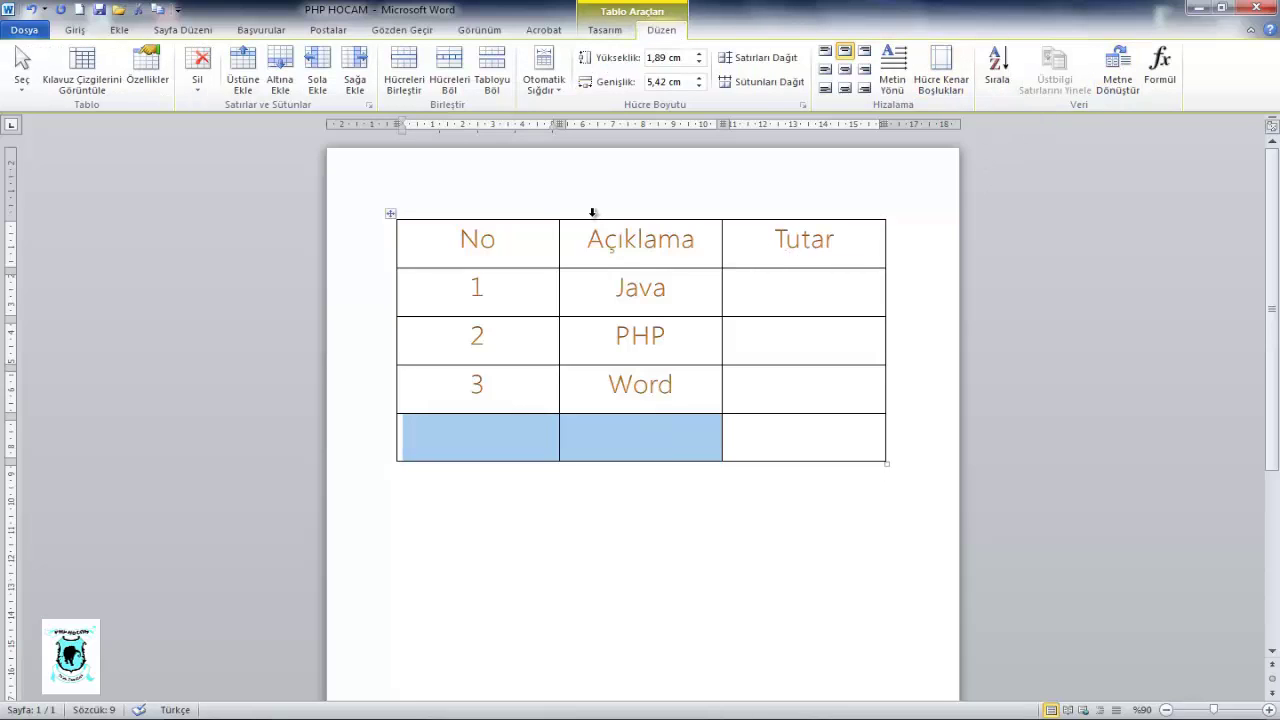
left_click(405, 75)
left_click(603, 443)
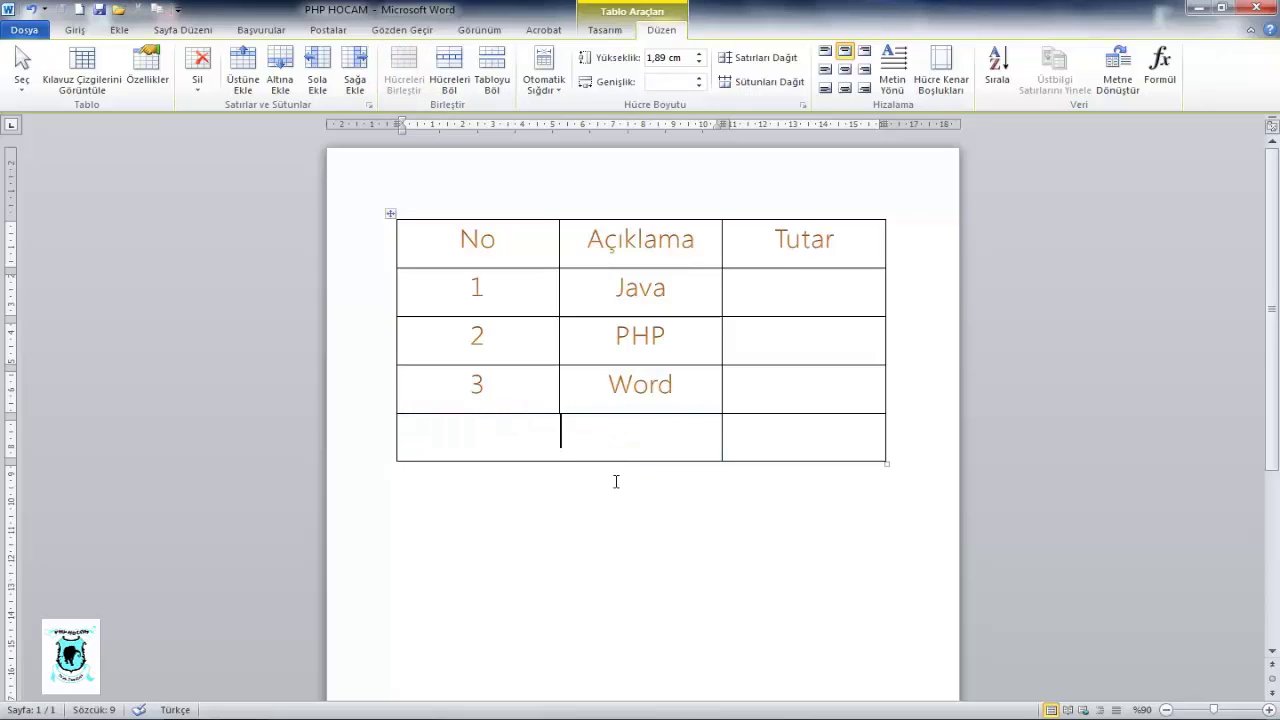
type("Toplam")
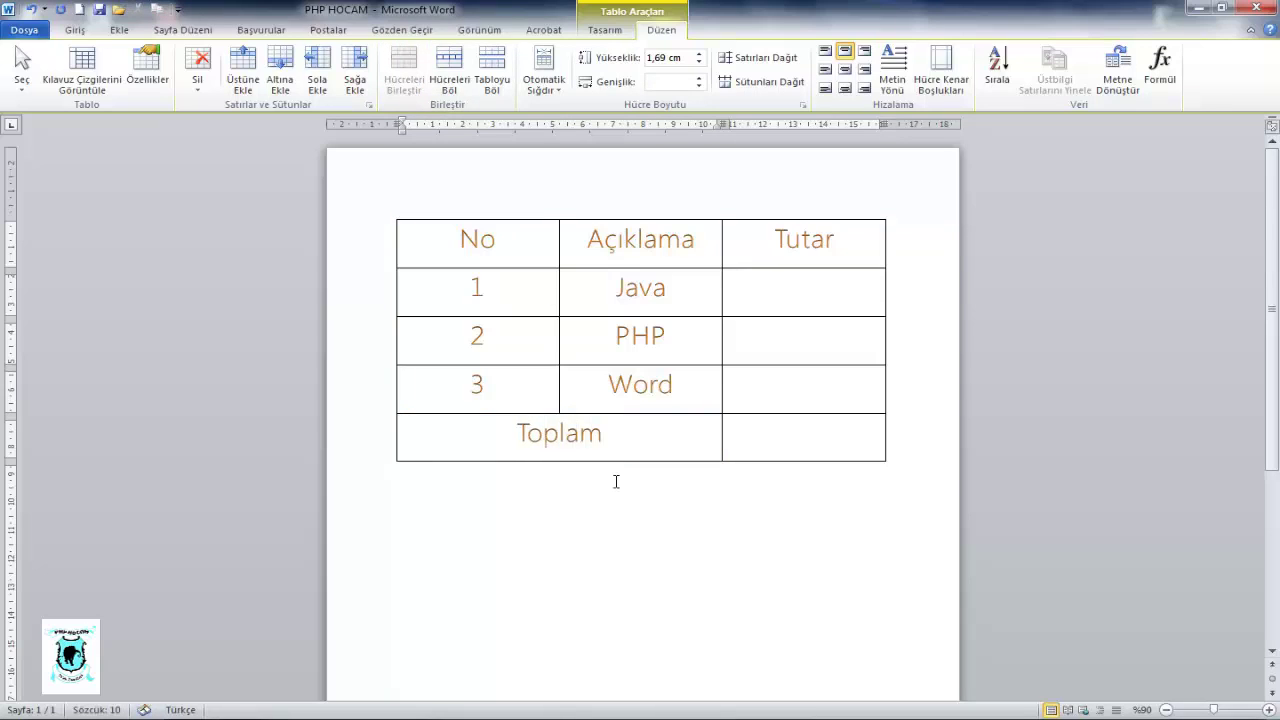
left_click(805, 288)
- Enter Tutar values 100, 75 and 50 for Java, PHP and Word
type("100")
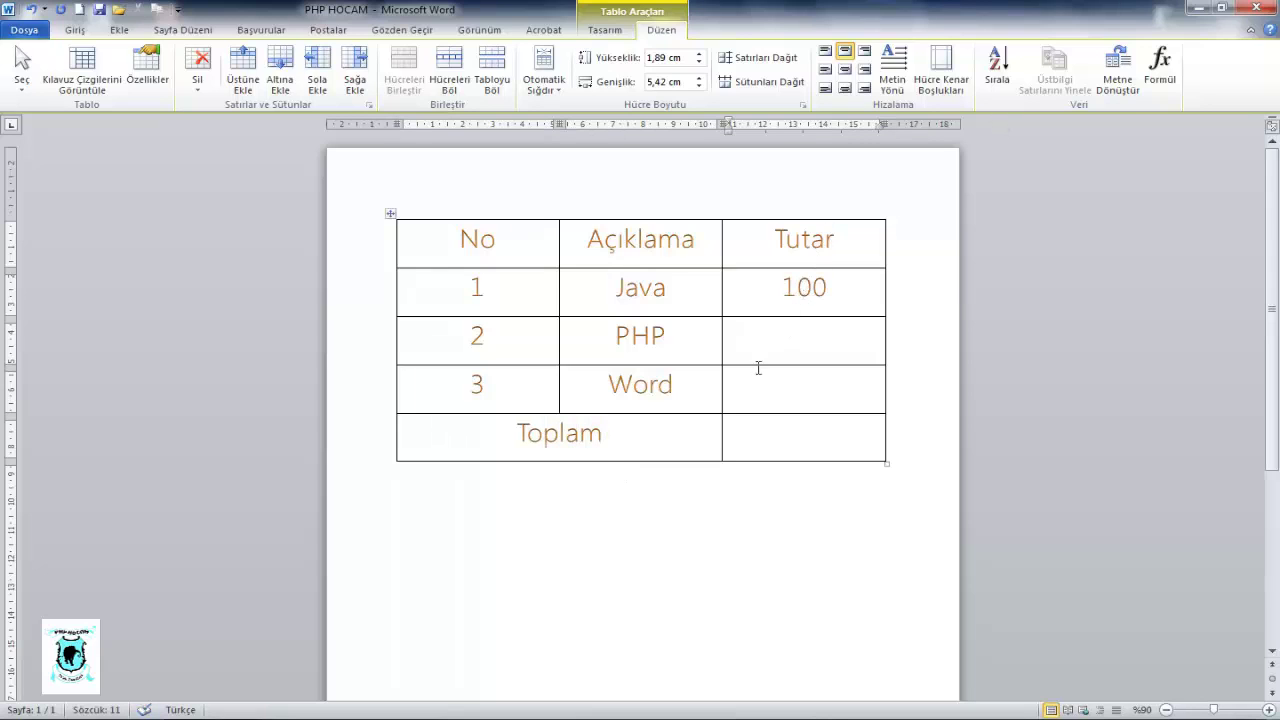
left_click(796, 343)
type("100")
left_click(797, 394)
type("5")
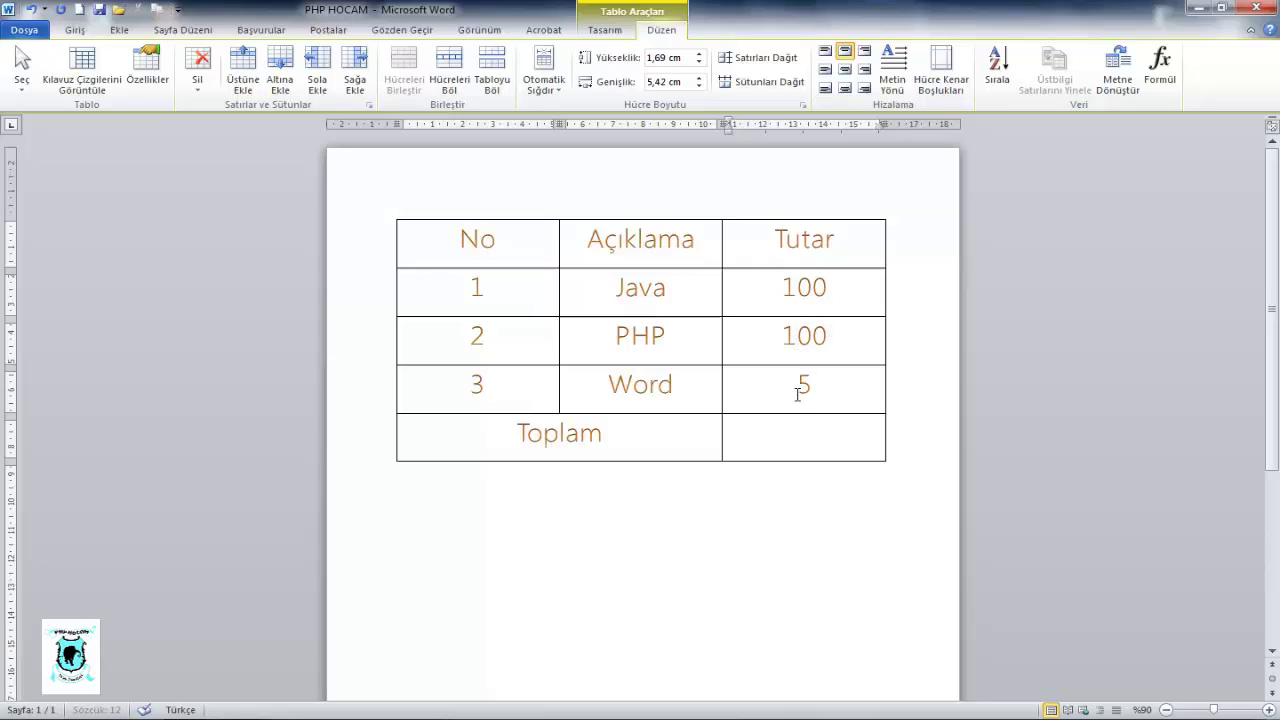
type("0")
double_click(808, 352)
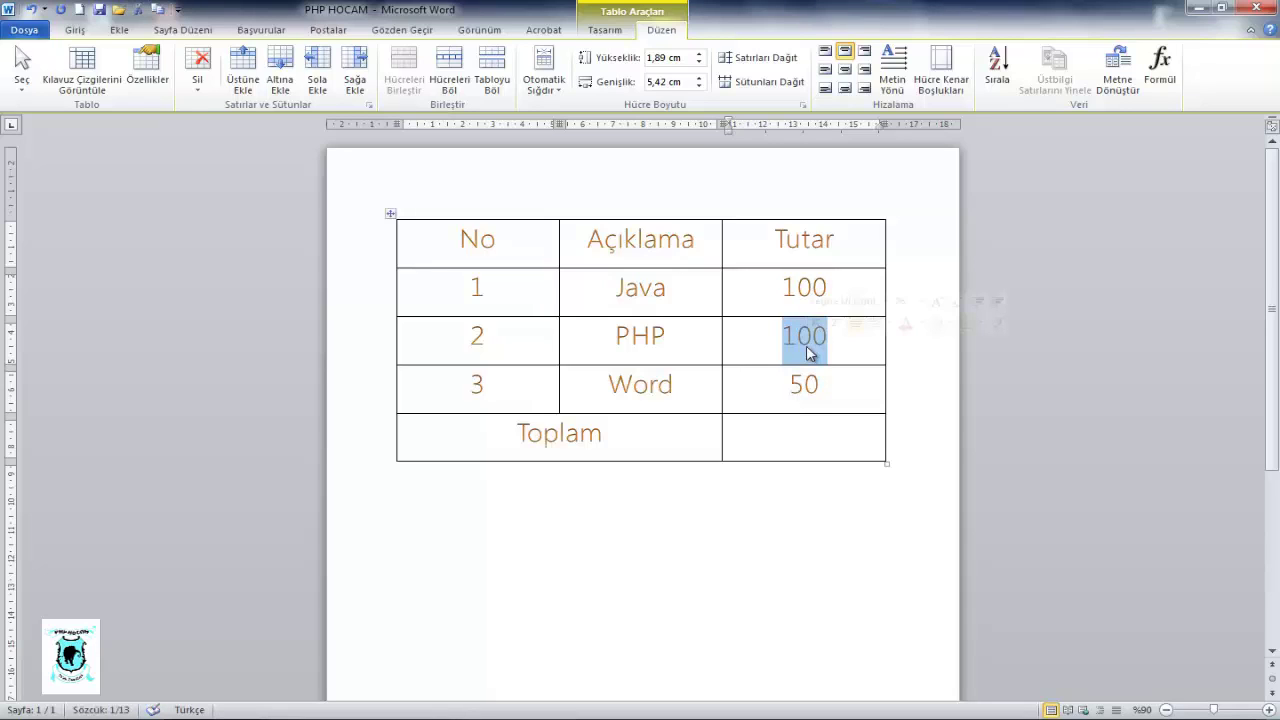
type("75")
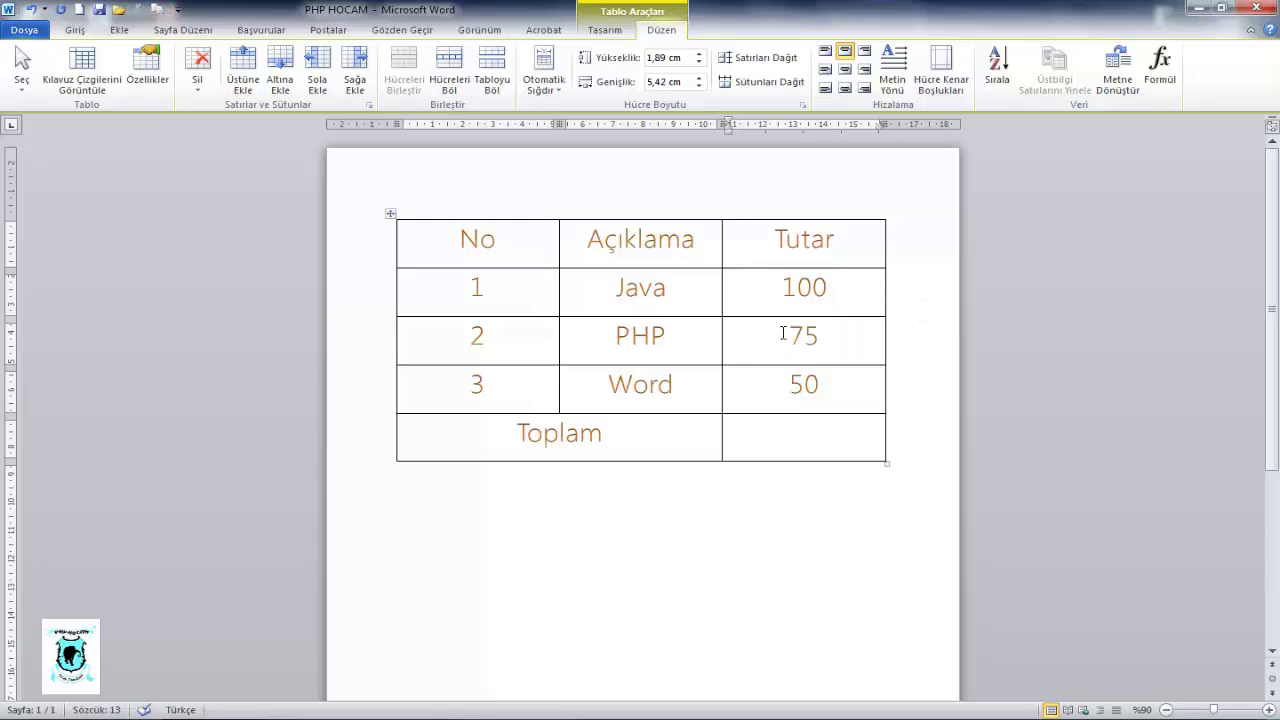
left_click(800, 426)
left_click(1160, 70)
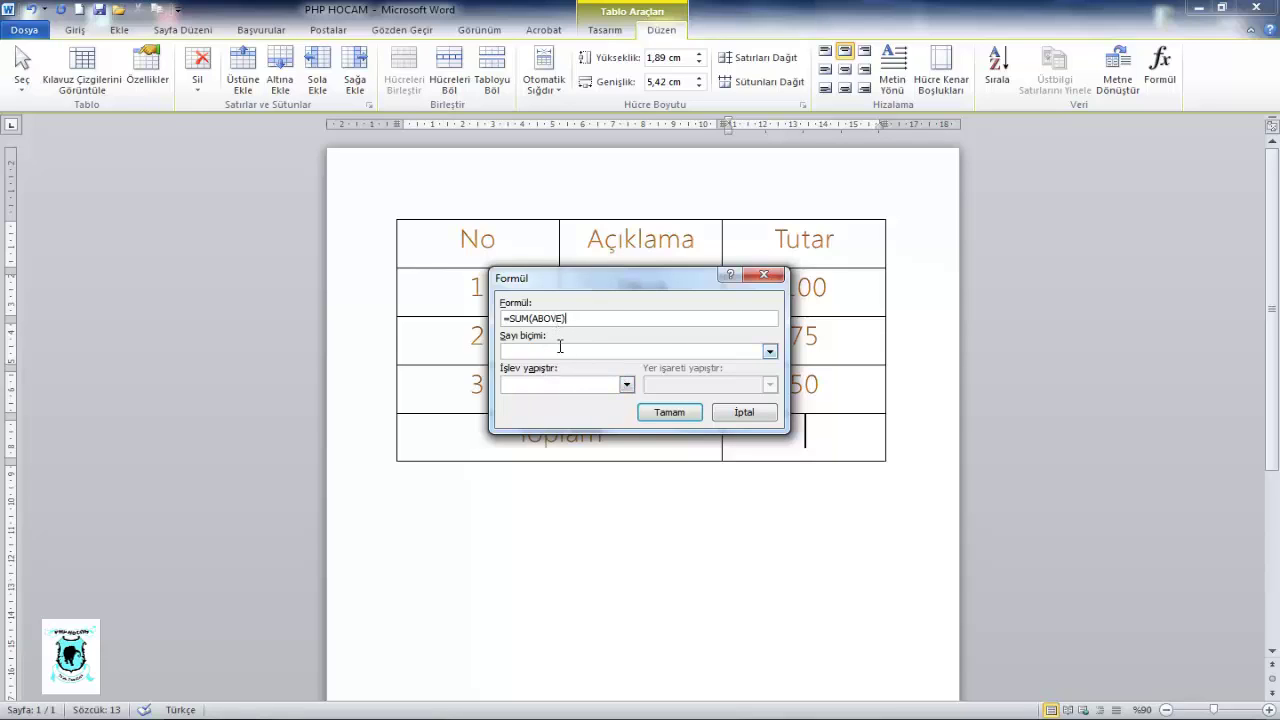
left_click(676, 412)
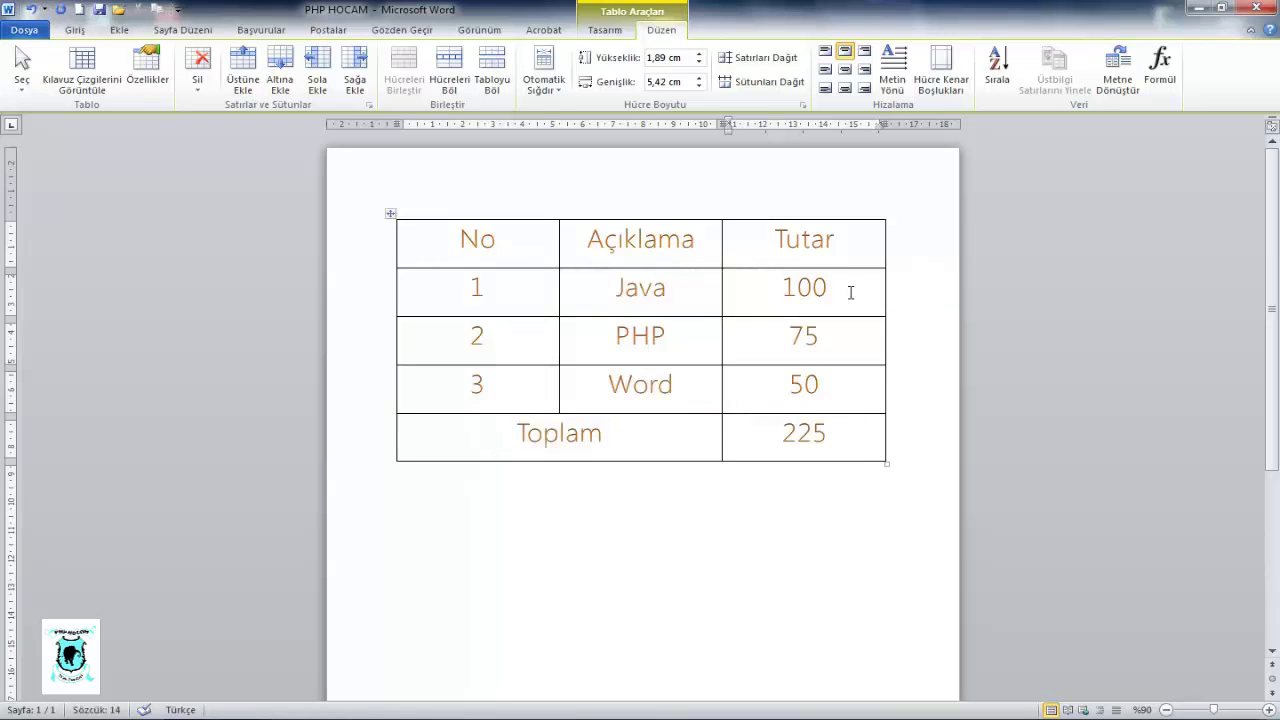
mouse_move(804, 434)
key("BackSpace")
key("BackSpace")
key("BackSpace")
left_click(1160, 70)
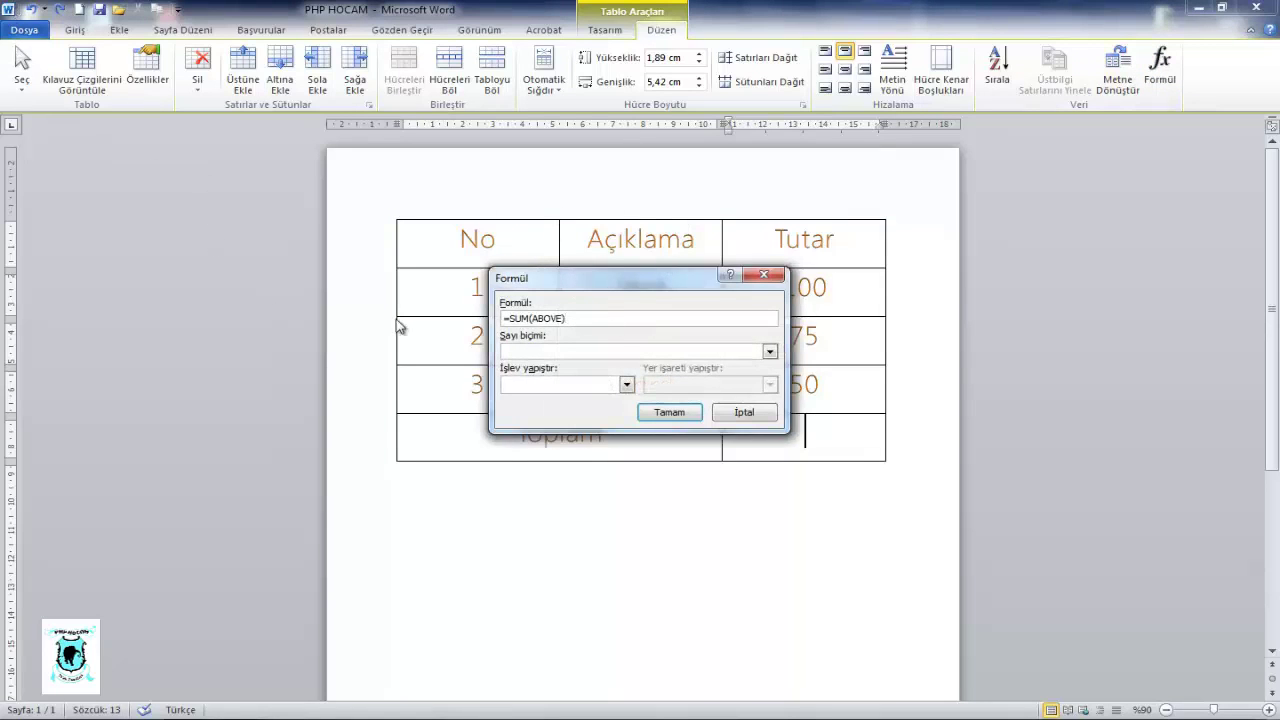
left_click(769, 351)
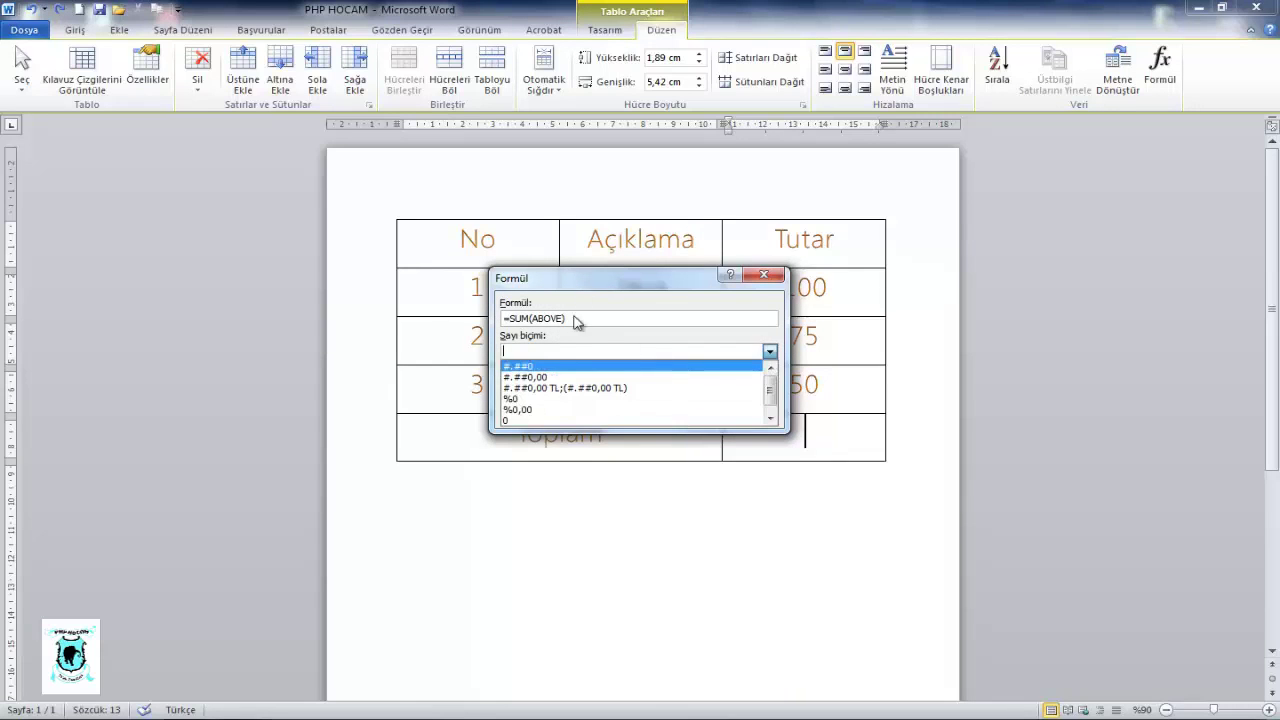
left_click(566, 398)
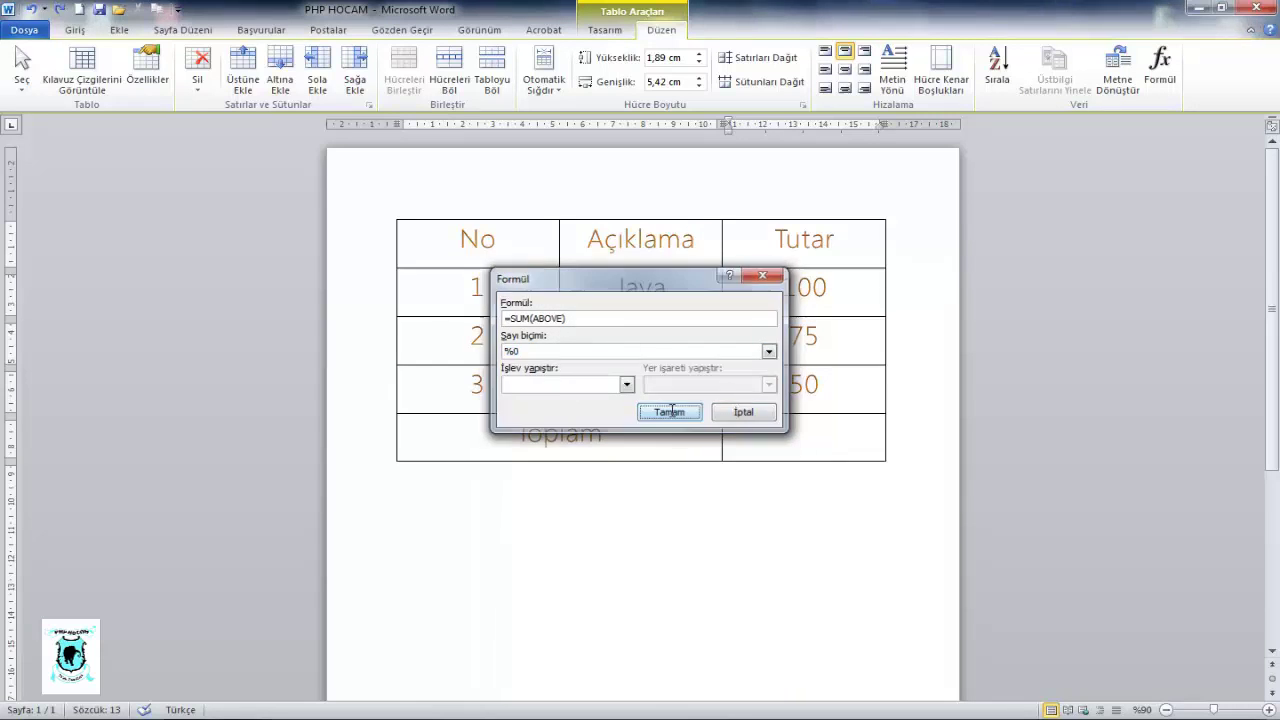
left_click(671, 411)
left_click(797, 432)
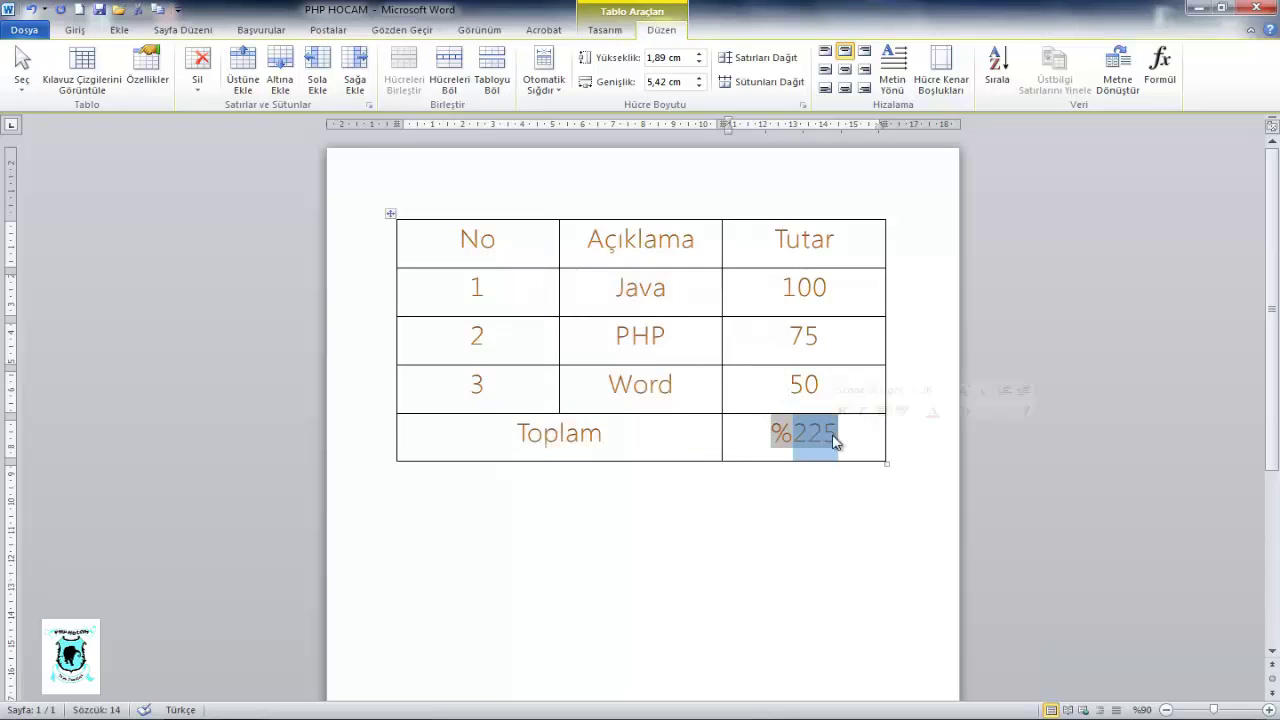
left_click_drag(794, 432, 771, 432)
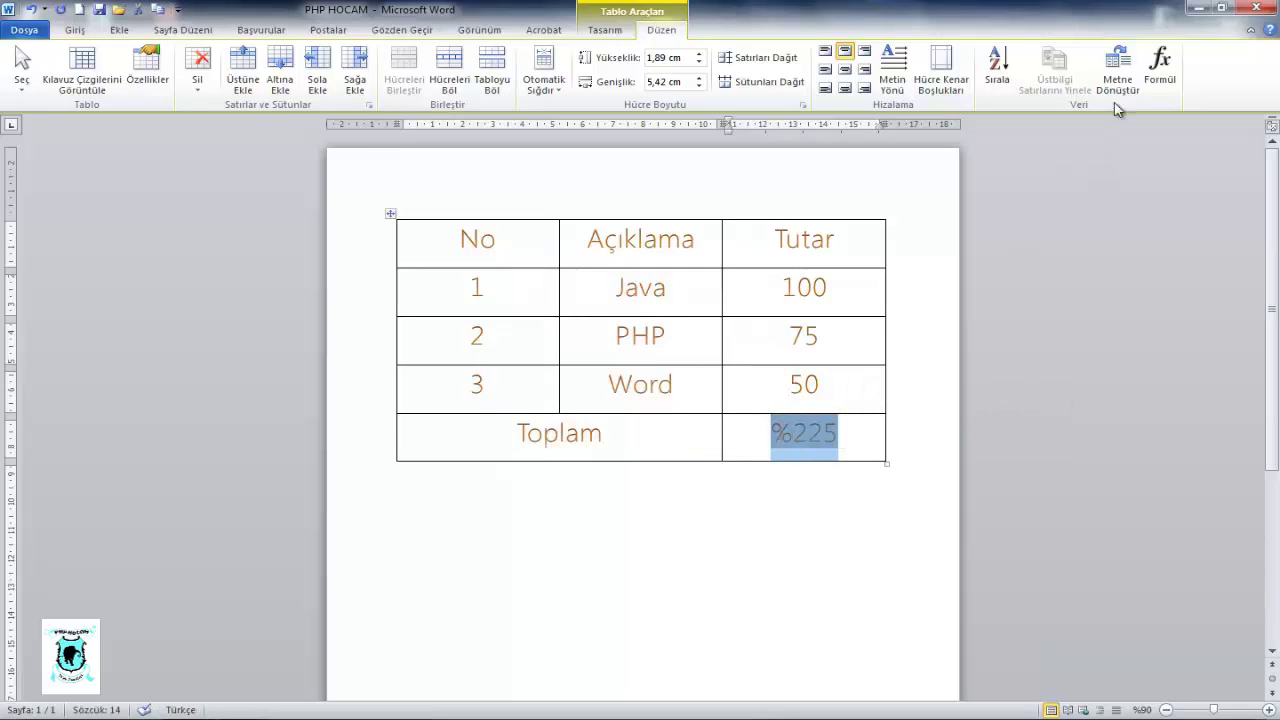
left_click(1160, 68)
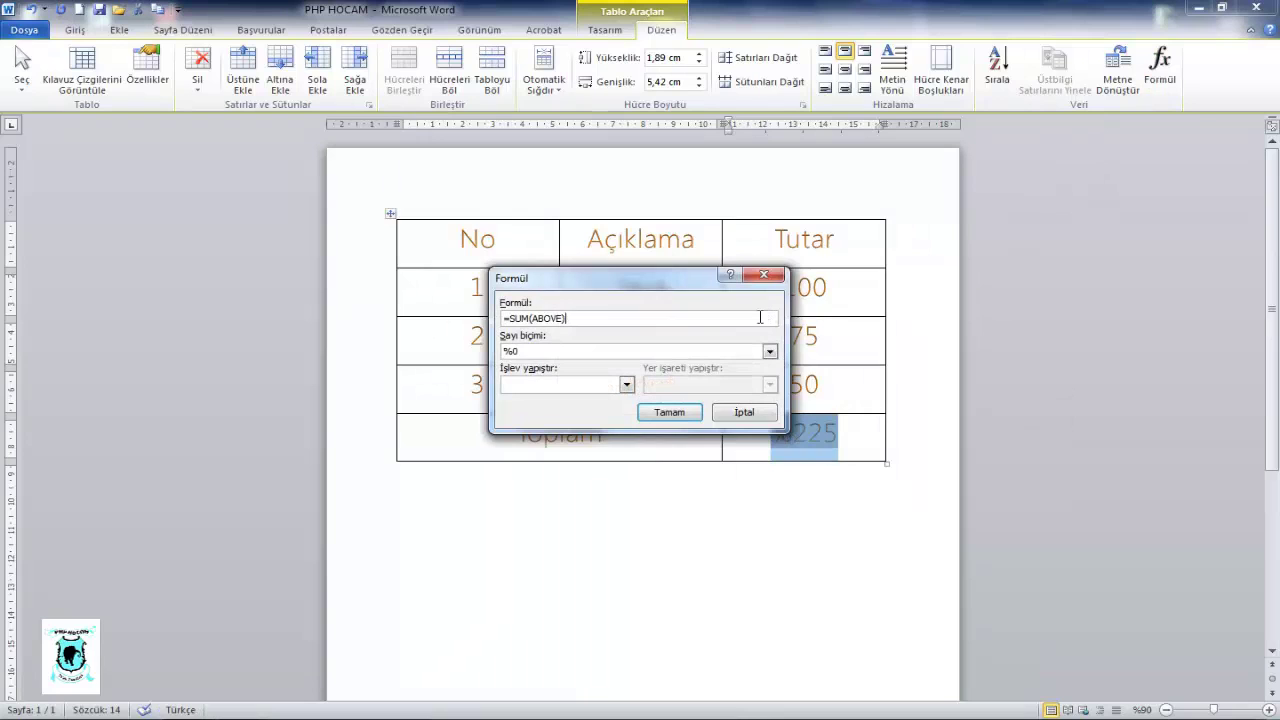
left_click(744, 411)
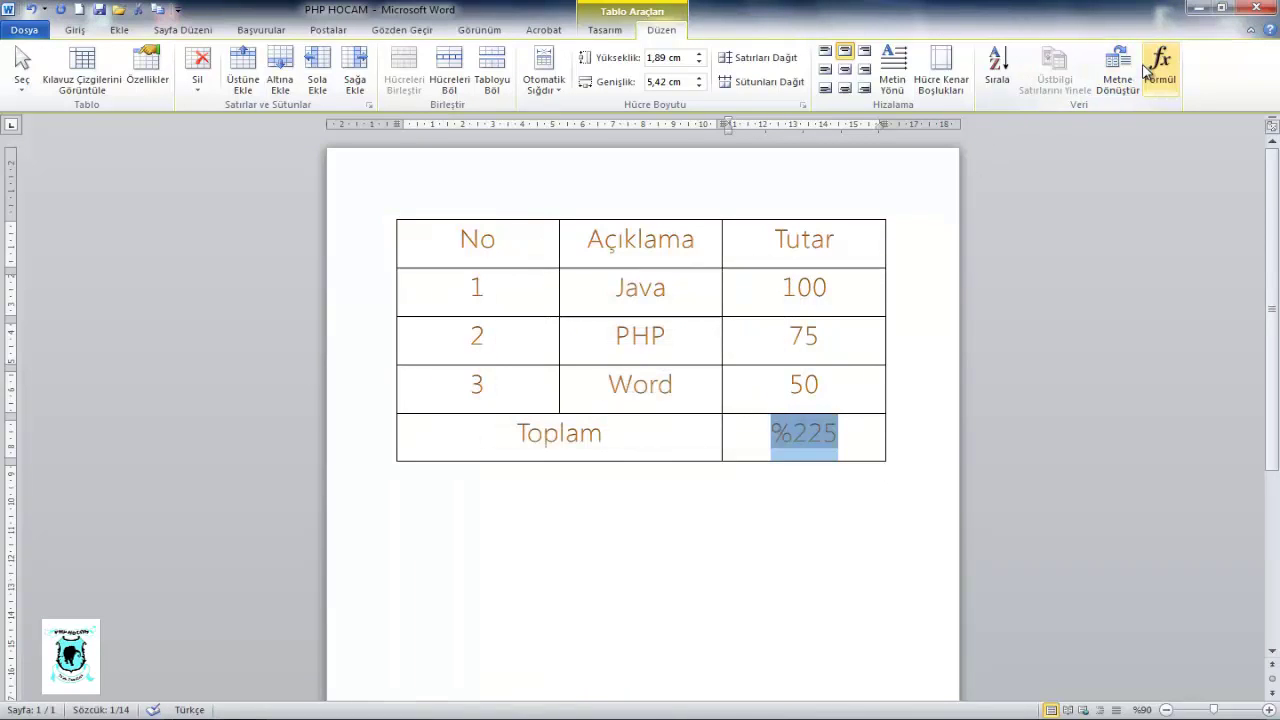
key("Delete")
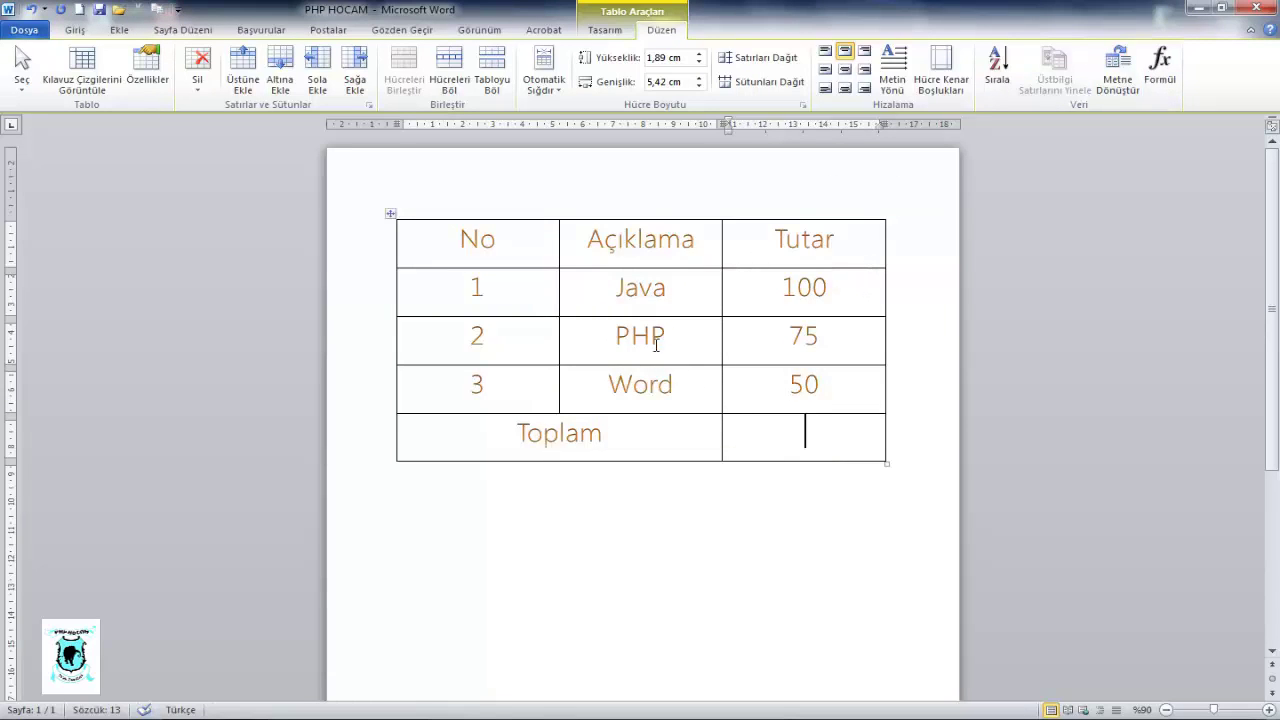
- Distribute rows and columns evenly and raise the row height to 2,6 cm
left_click(391, 214)
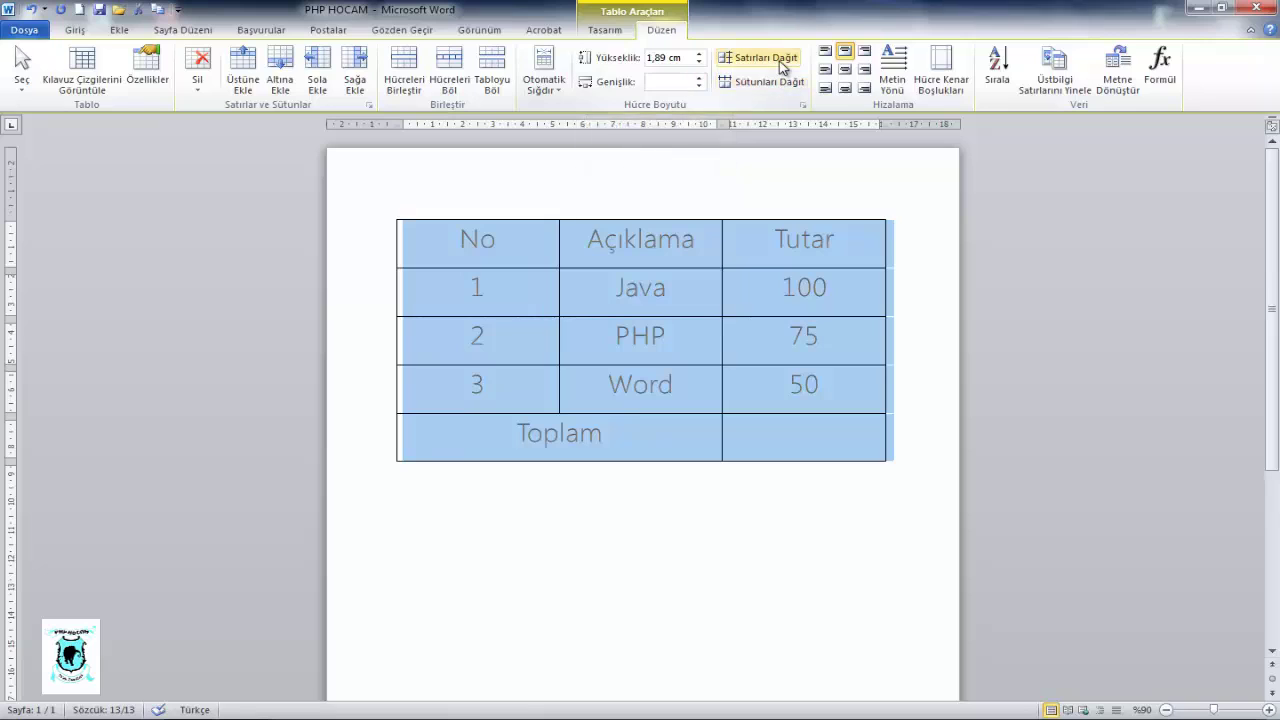
left_click(740, 57)
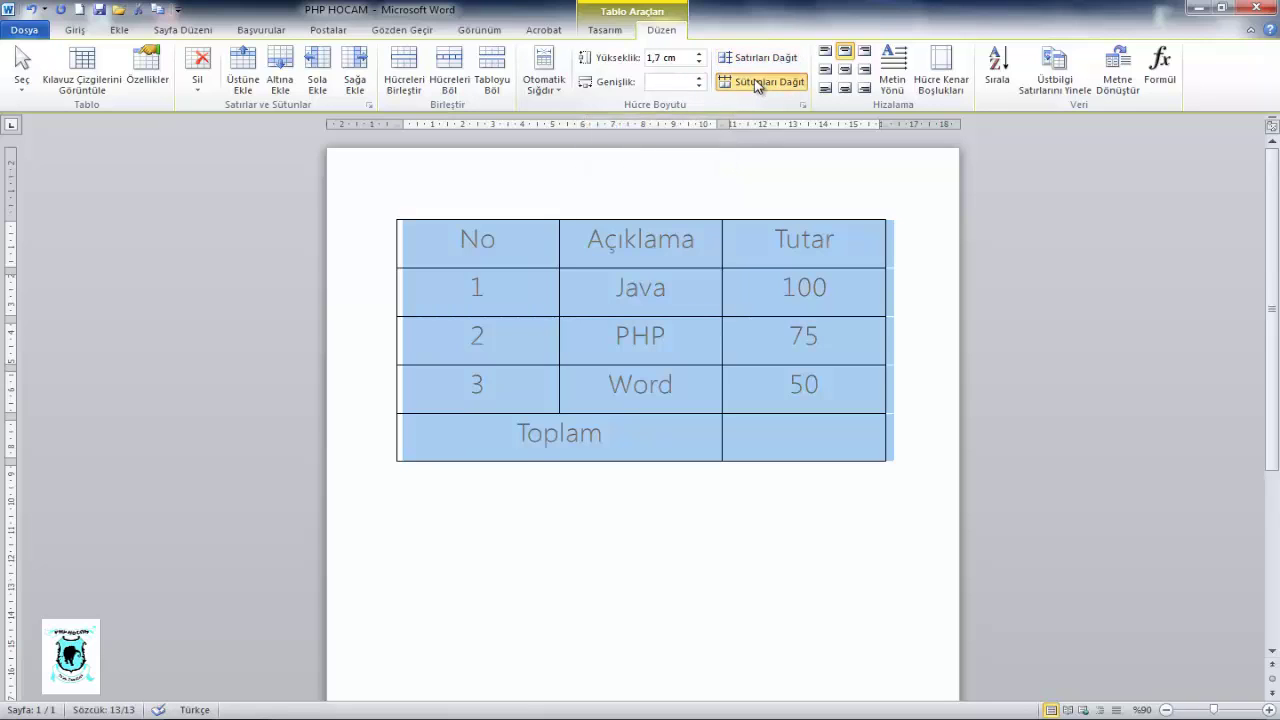
left_click(758, 81)
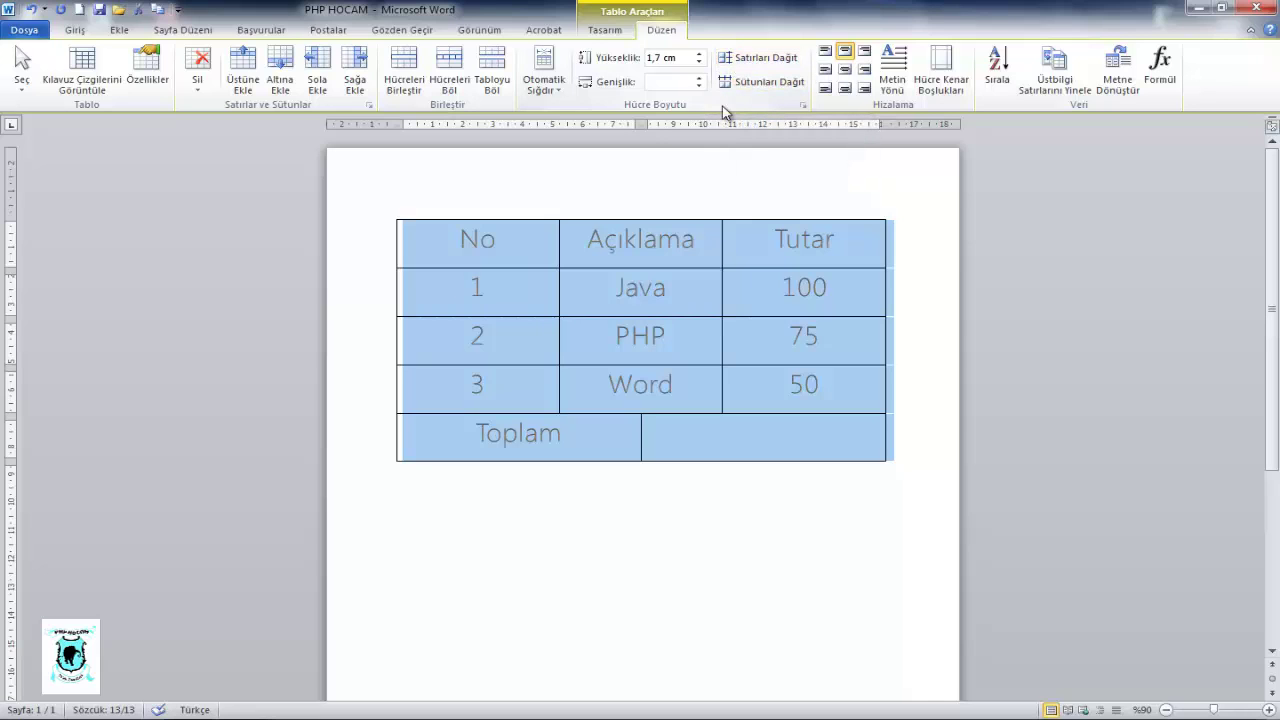
left_click(699, 56)
left_click(699, 56)
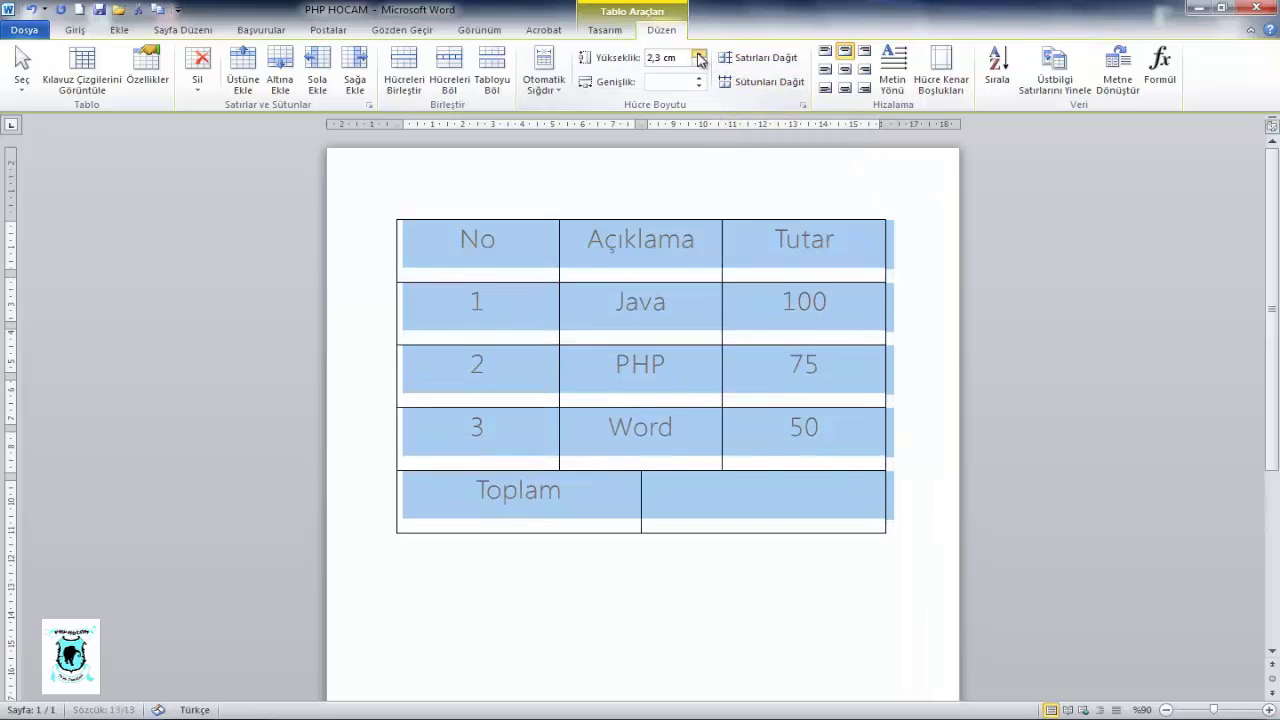
left_click(699, 56)
left_click(699, 56)
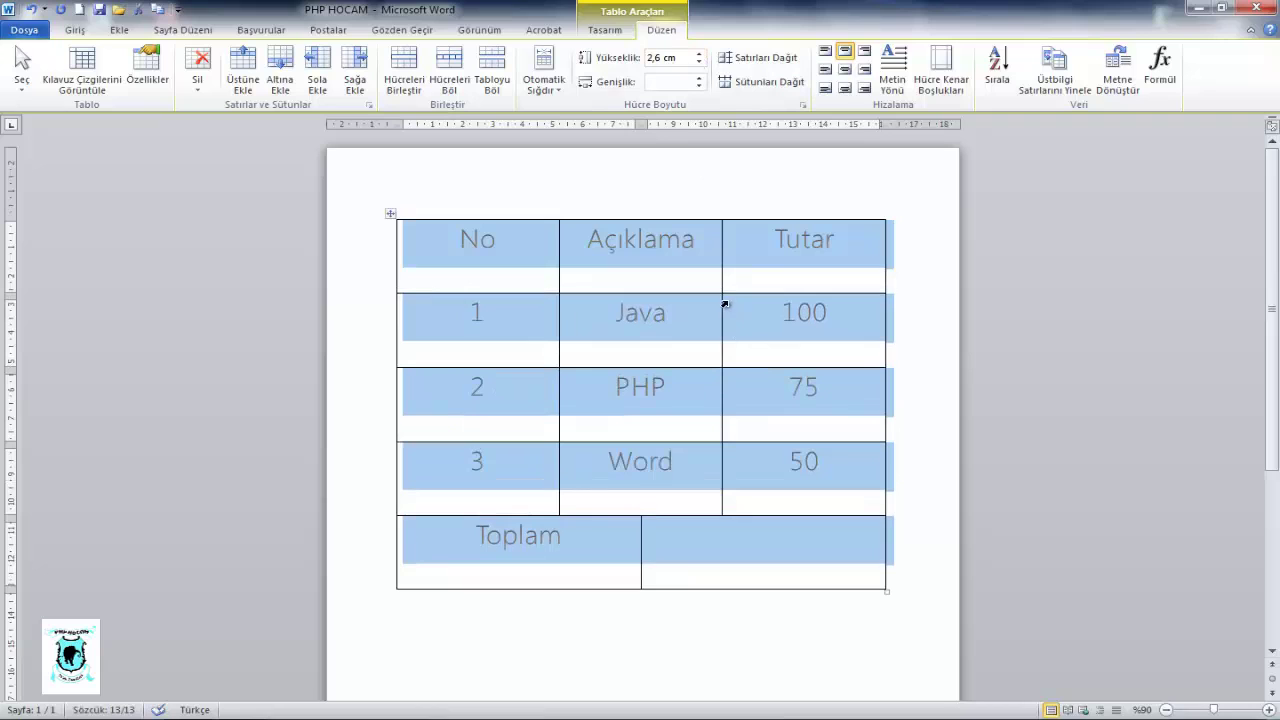
left_click_drag(722, 298, 763, 300)
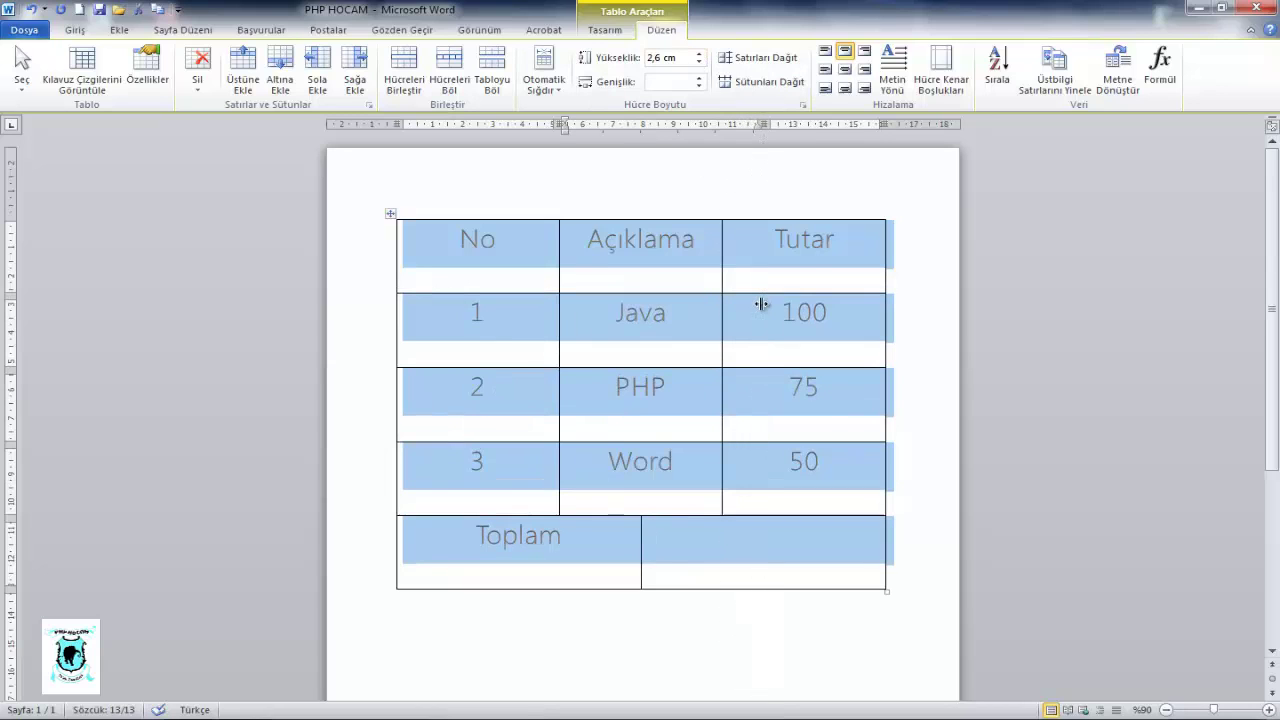
left_click(757, 82)
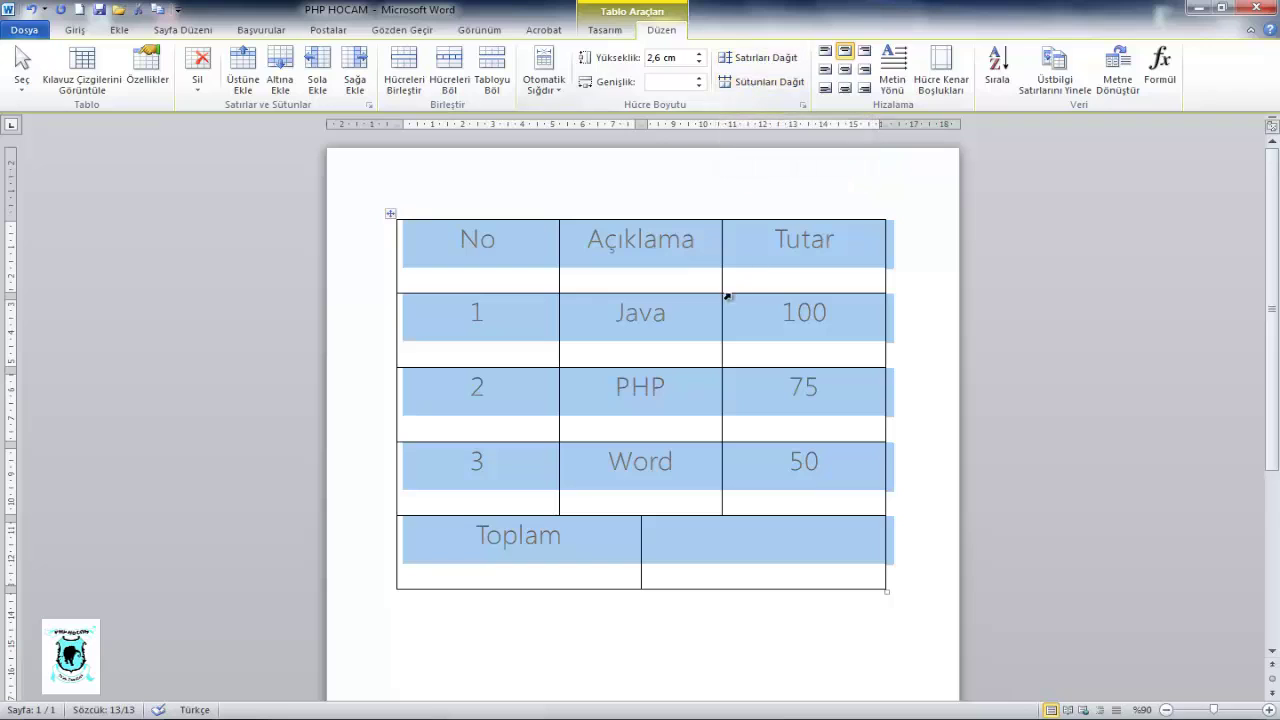
- Make the header row taller, distribute all rows evenly, and rebalance the column widths
left_click_drag(688, 295, 689, 397)
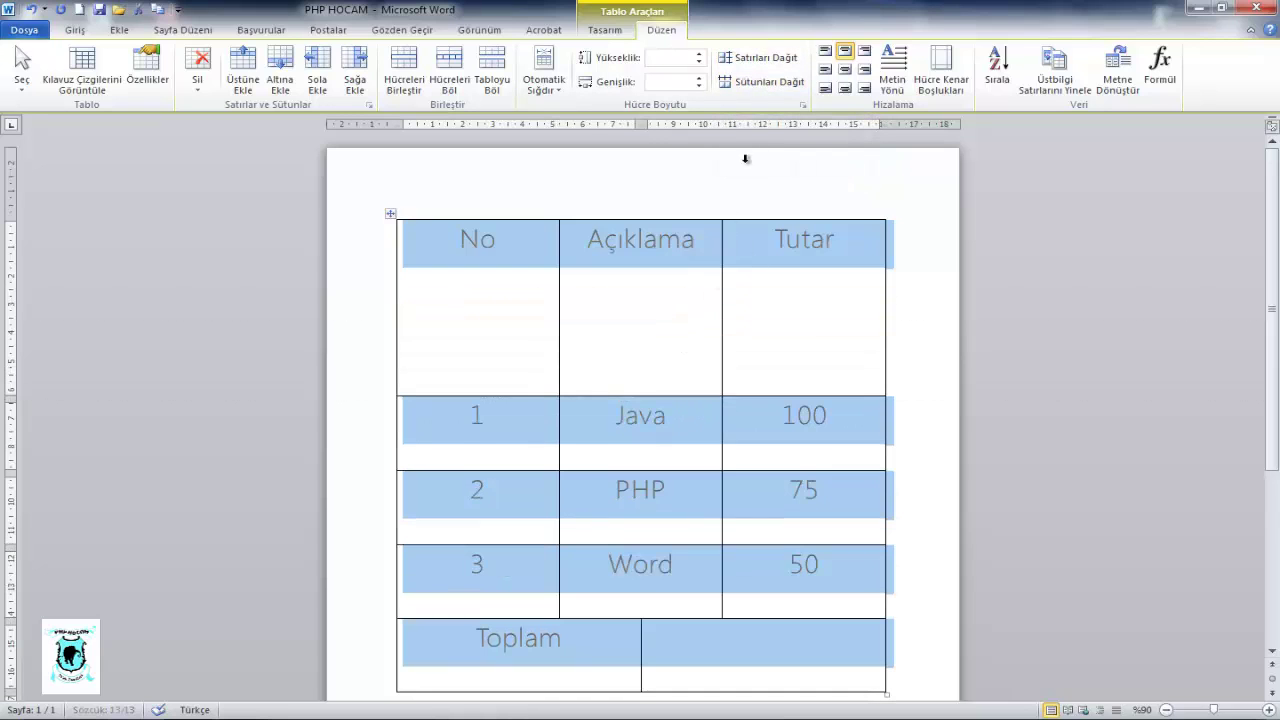
left_click(762, 59)
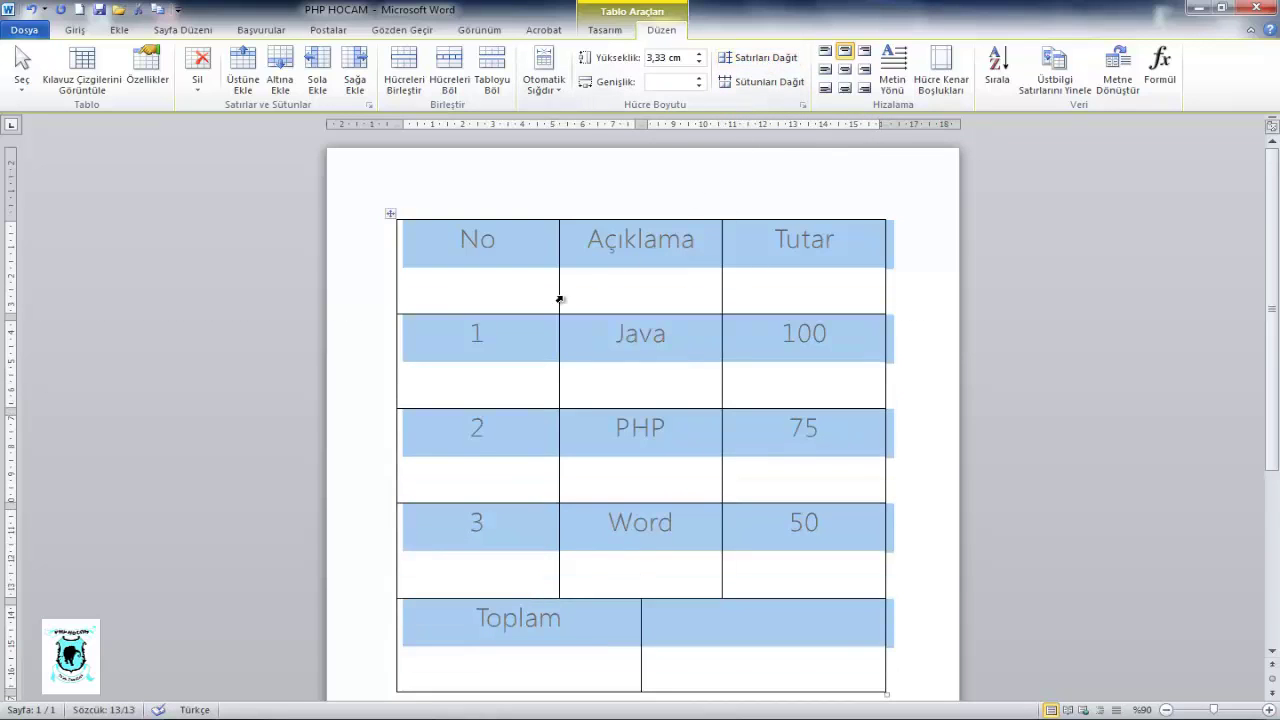
left_click_drag(557, 289, 605, 290)
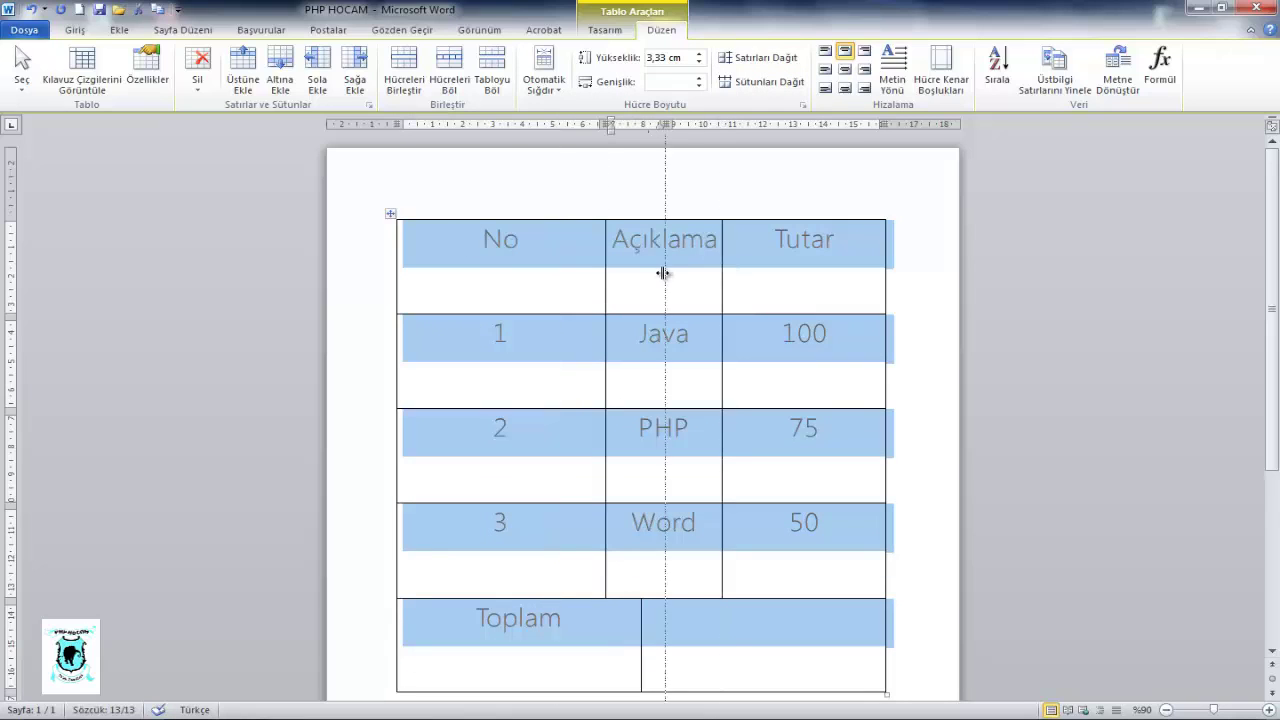
left_click_drag(721, 273, 650, 274)
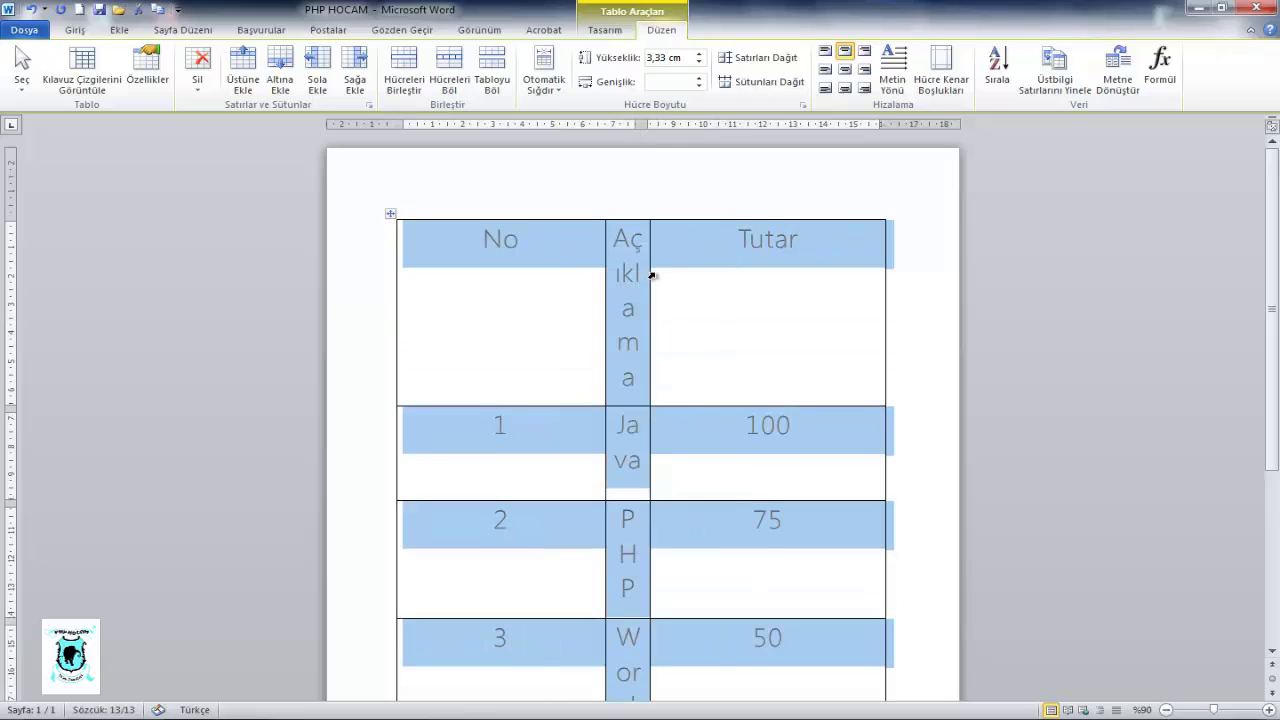
left_click(750, 86)
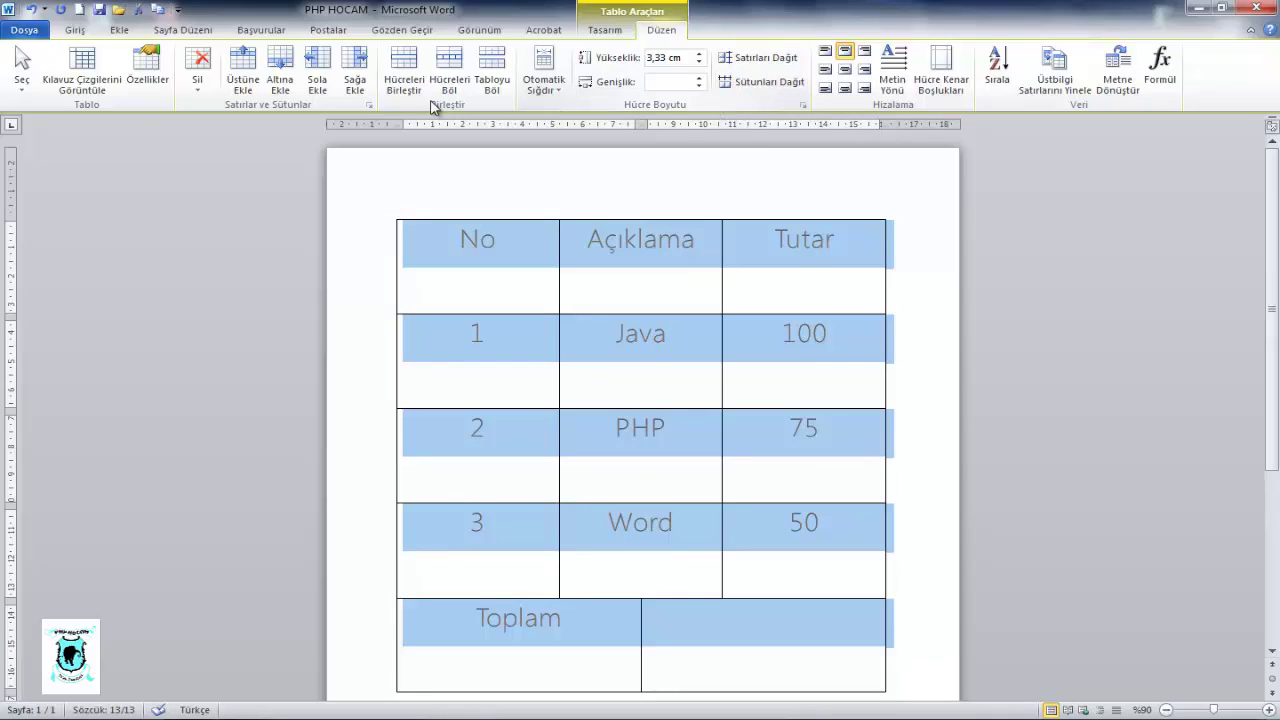
- AutoFit the columns to their contents, then lock them at a fixed column width
left_click(544, 82)
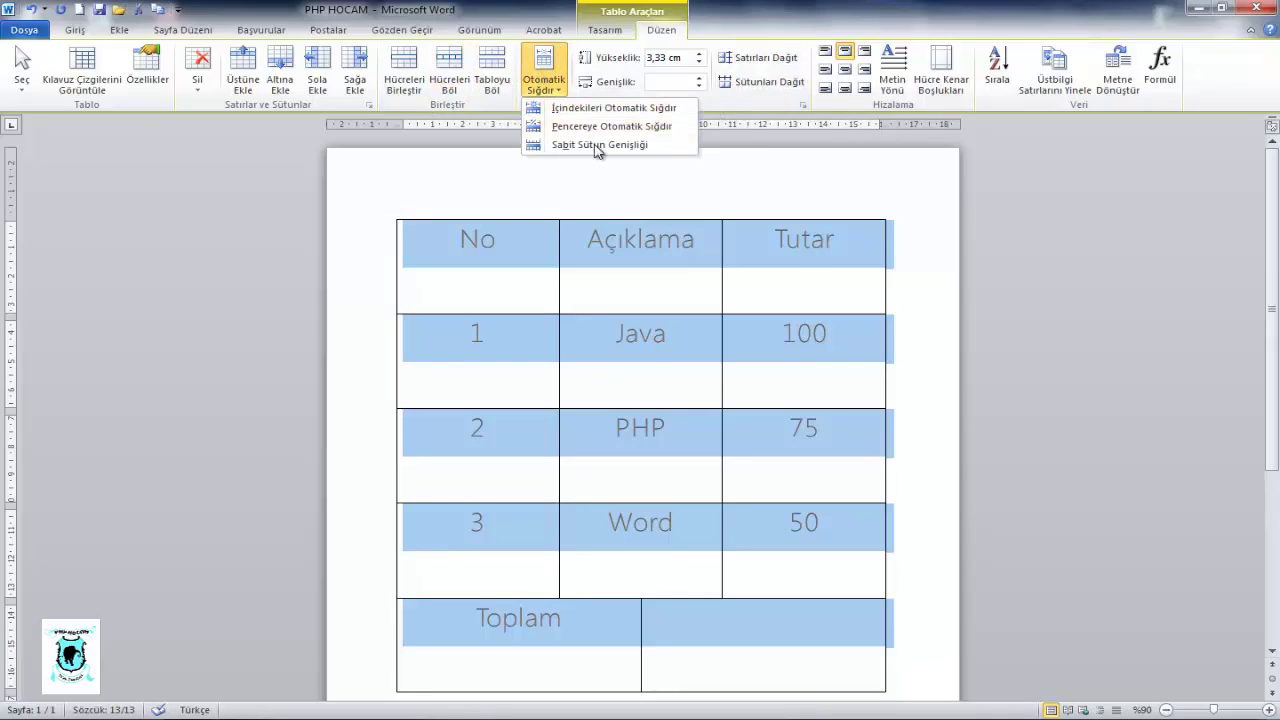
left_click(720, 240)
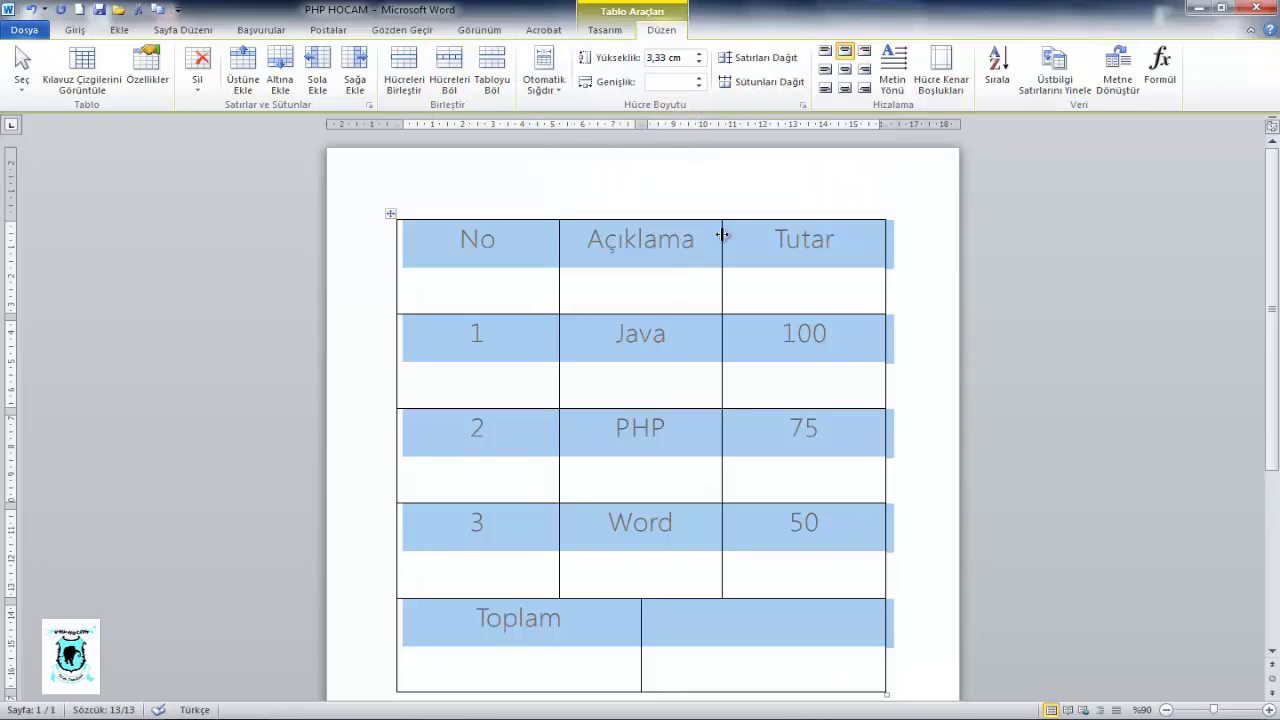
left_click_drag(722, 235, 659, 237)
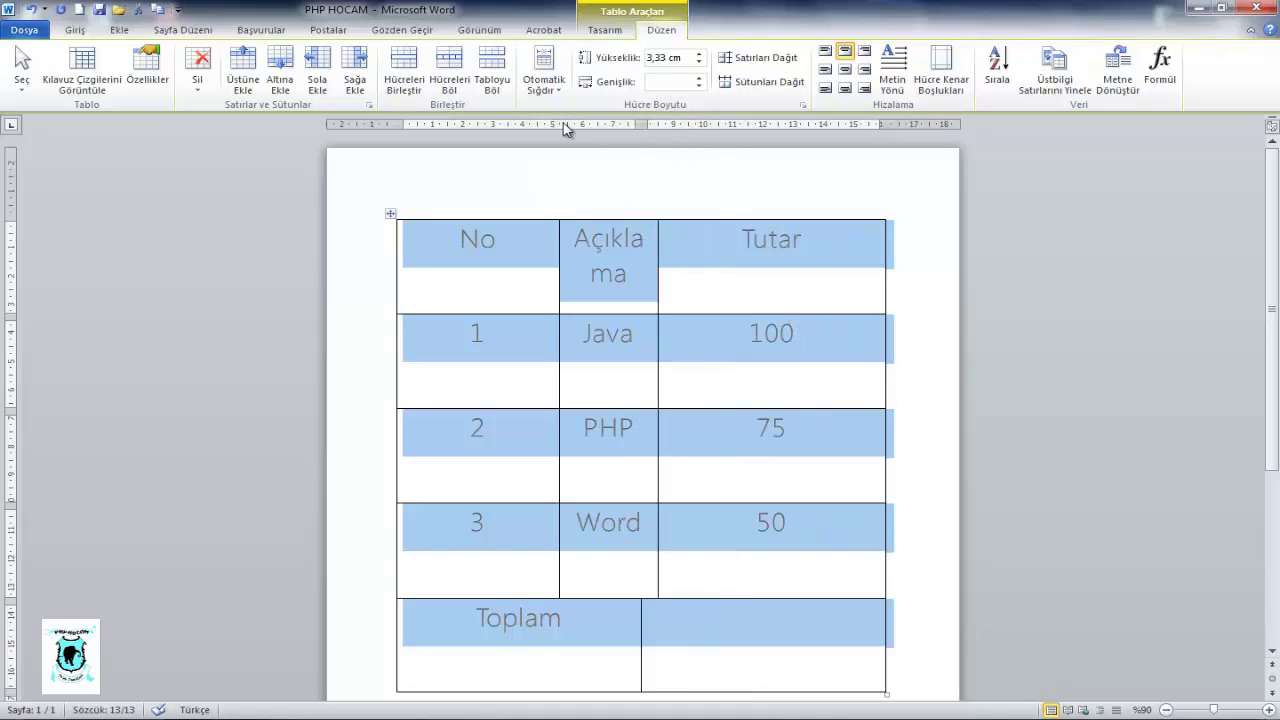
left_click(544, 82)
left_click(548, 108)
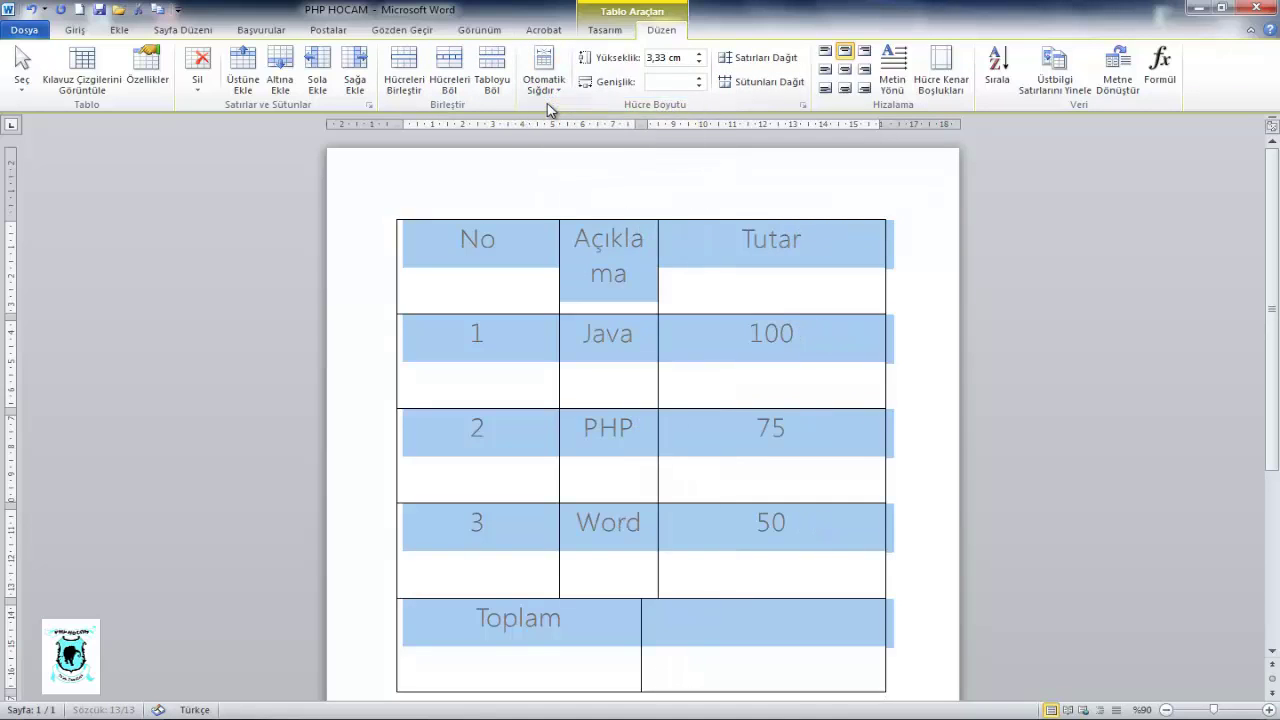
left_click(544, 75)
left_click(562, 125)
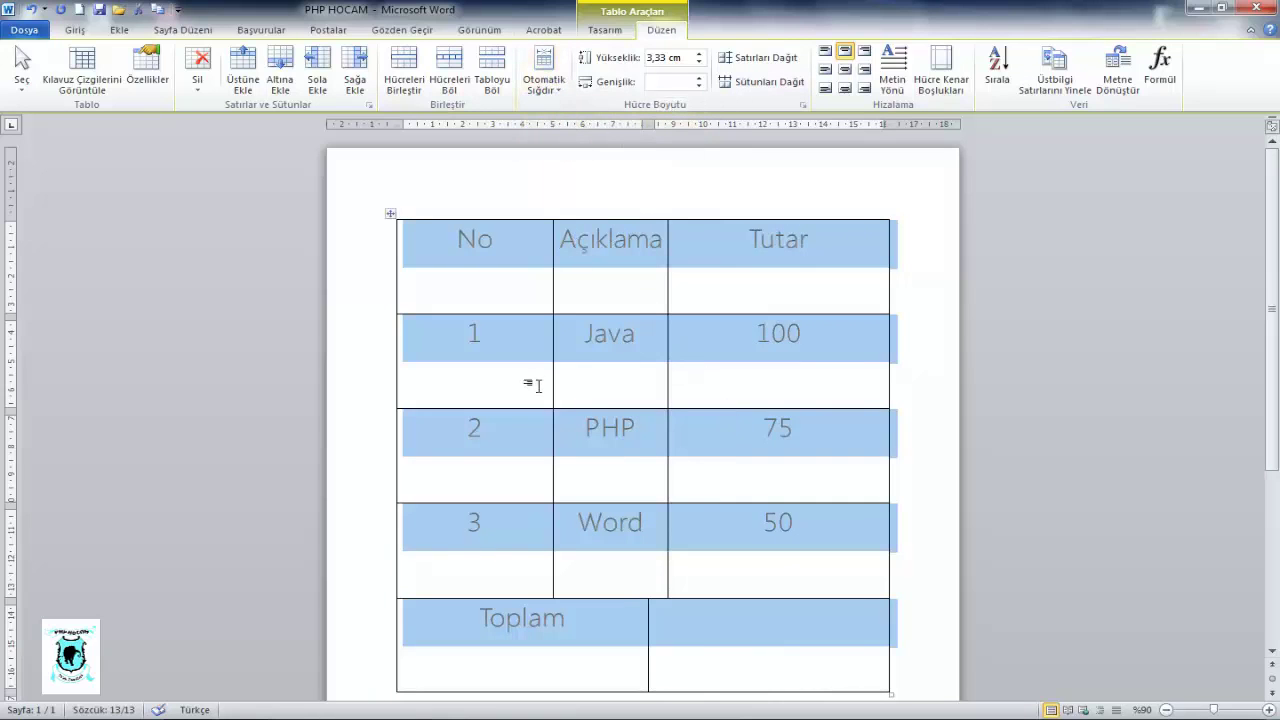
left_click(544, 80)
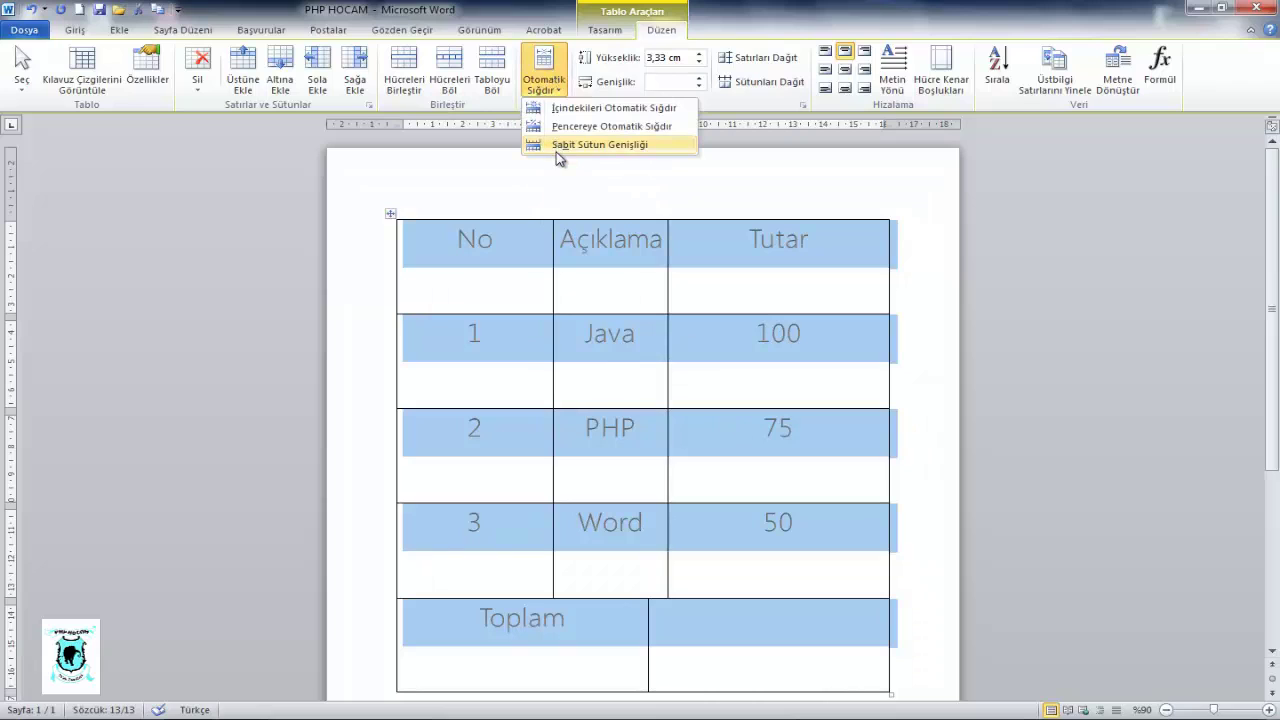
left_click(559, 147)
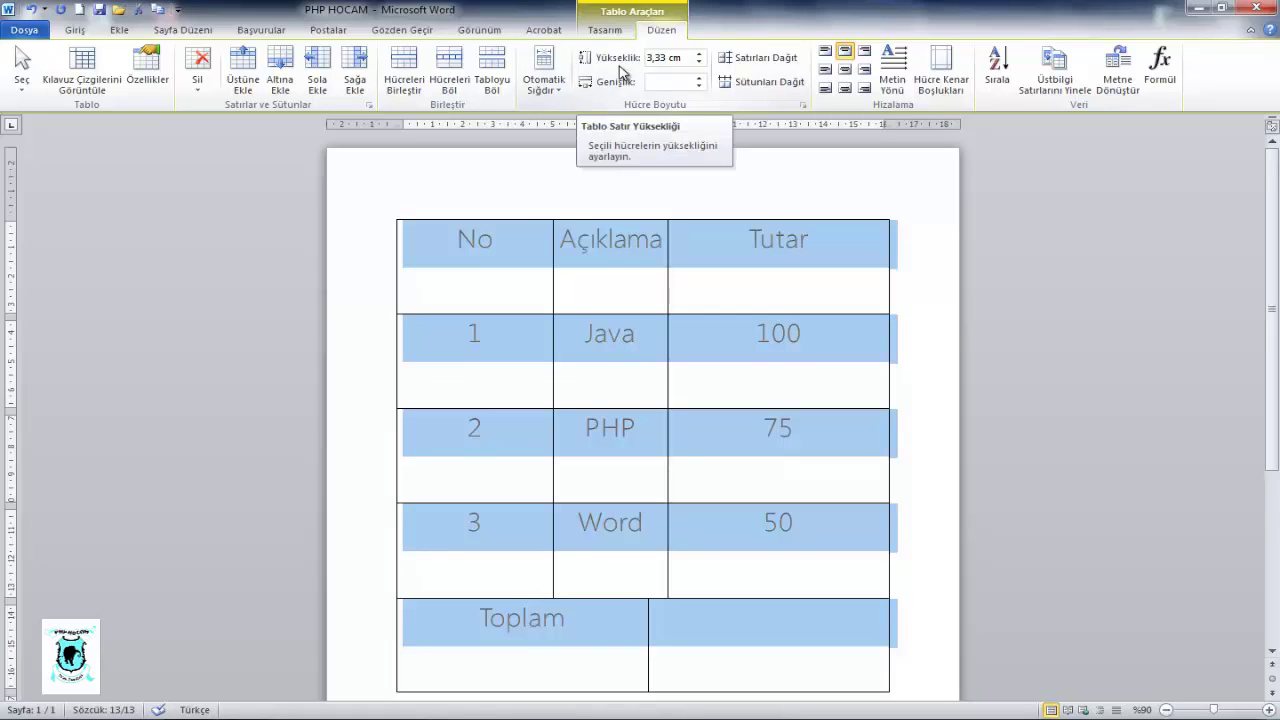
left_click(605, 30)
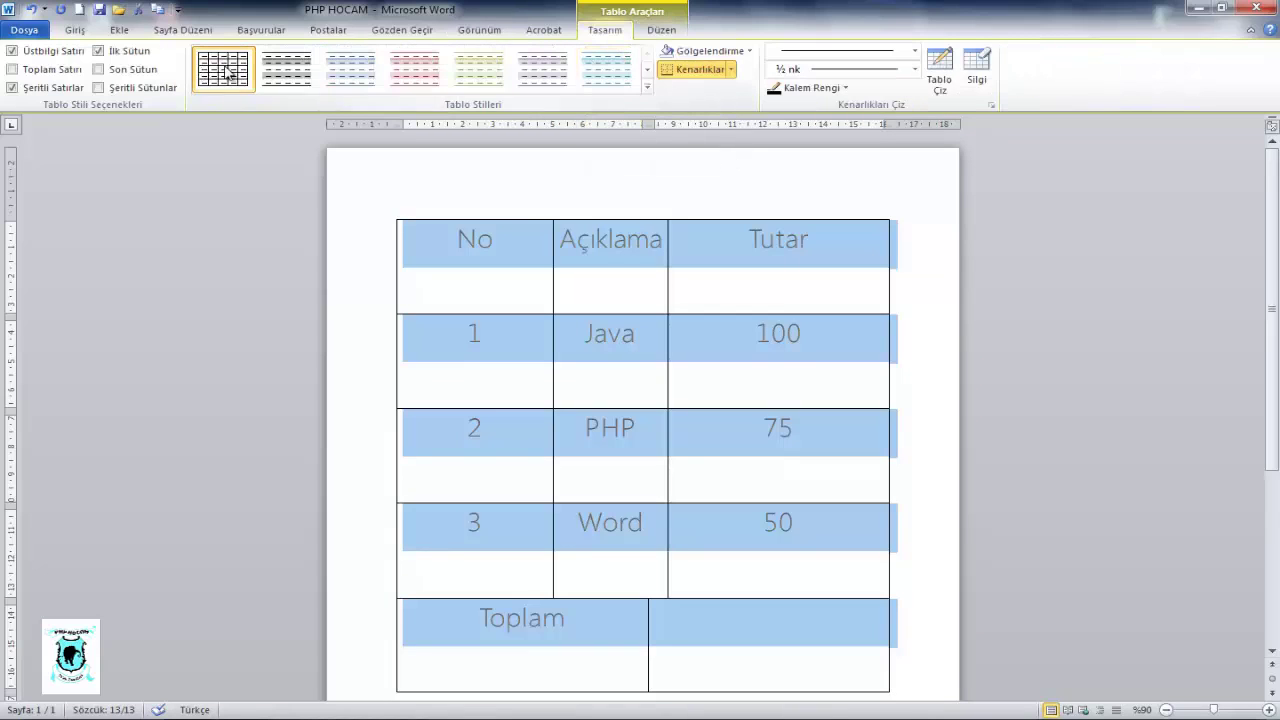
- Apply the grey banded table style and set the border pen weight to 6 nk
left_click(647, 87)
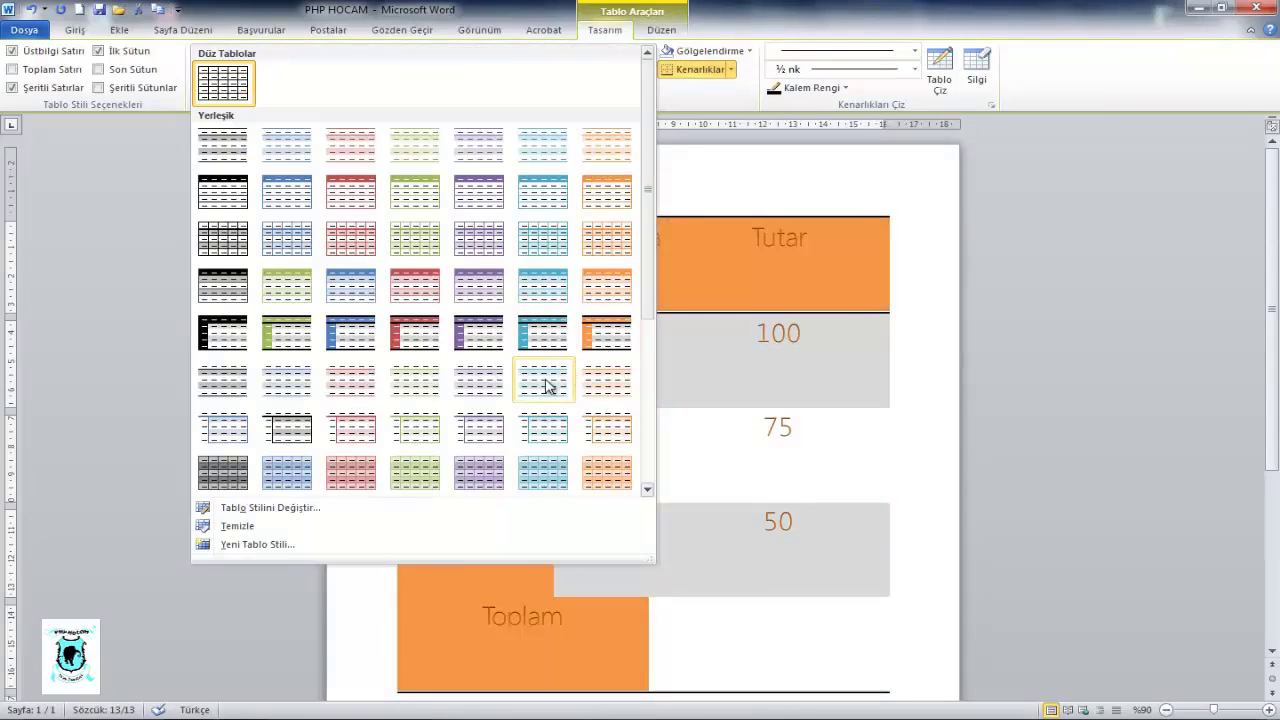
left_click(222, 472)
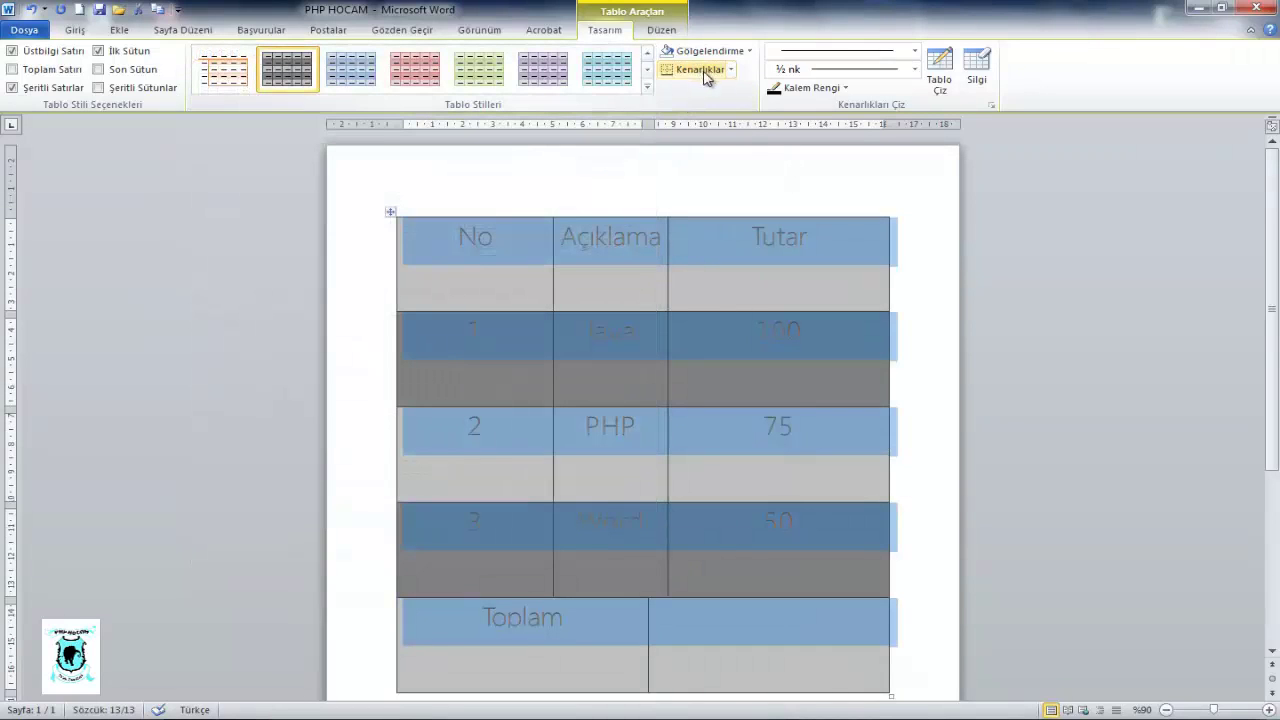
left_click(914, 69)
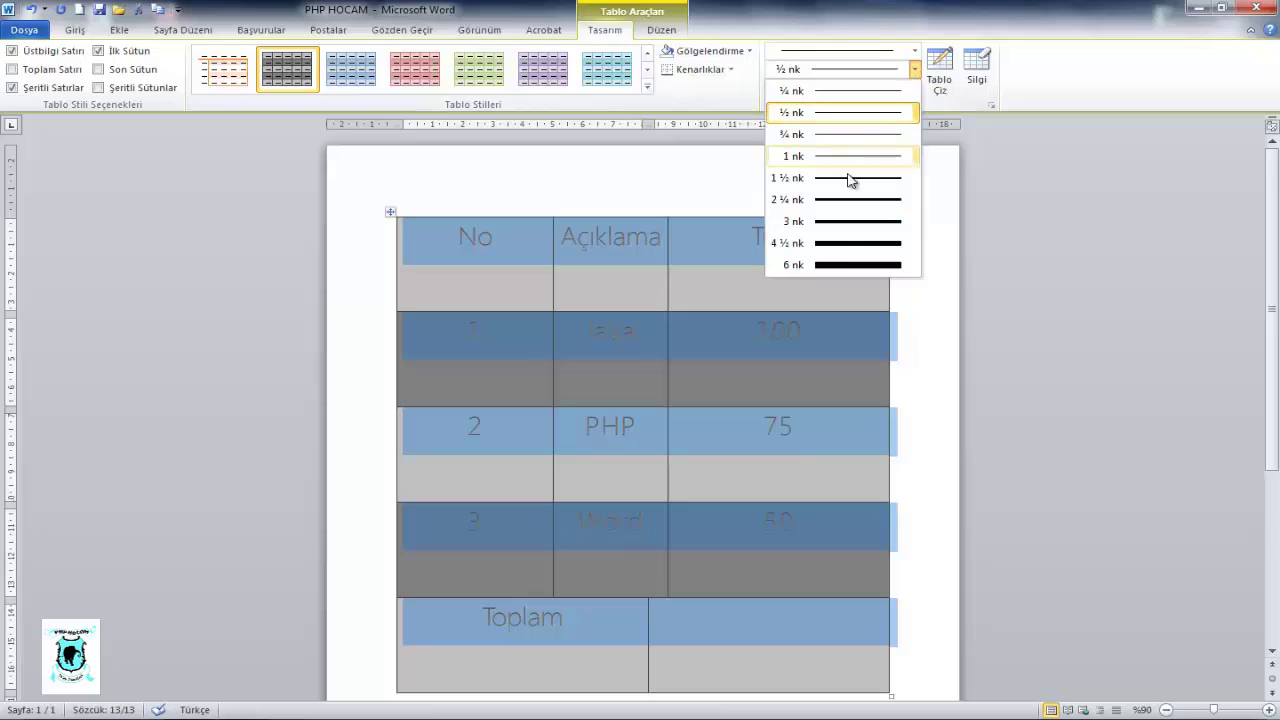
left_click(850, 264)
left_click(910, 188)
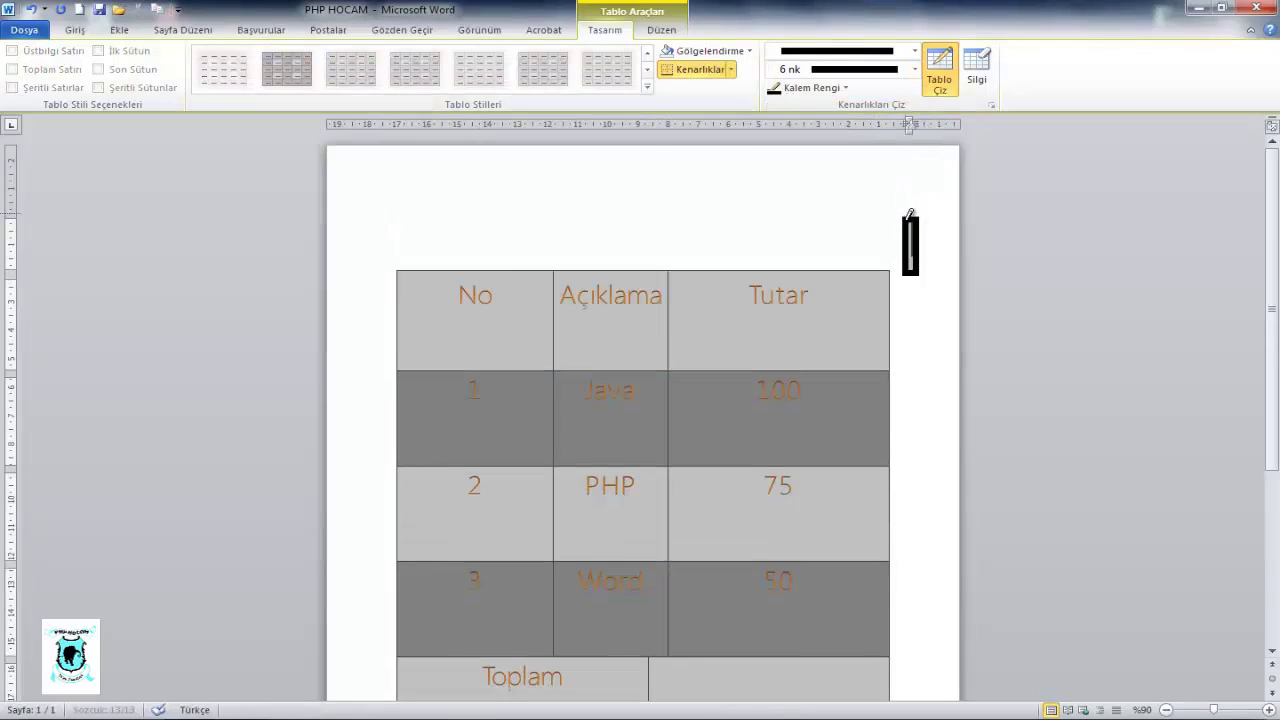
left_click(851, 222)
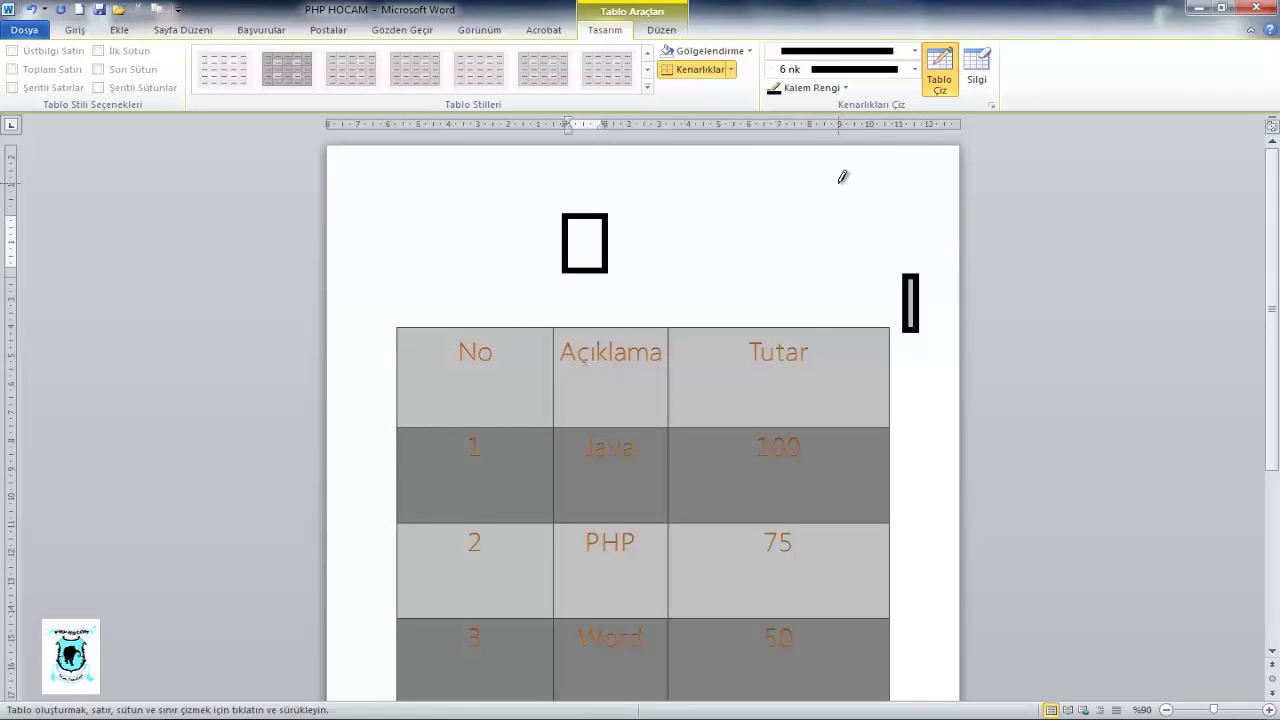
key("ctrl+z")
key("ctrl+z")
left_click(977, 68)
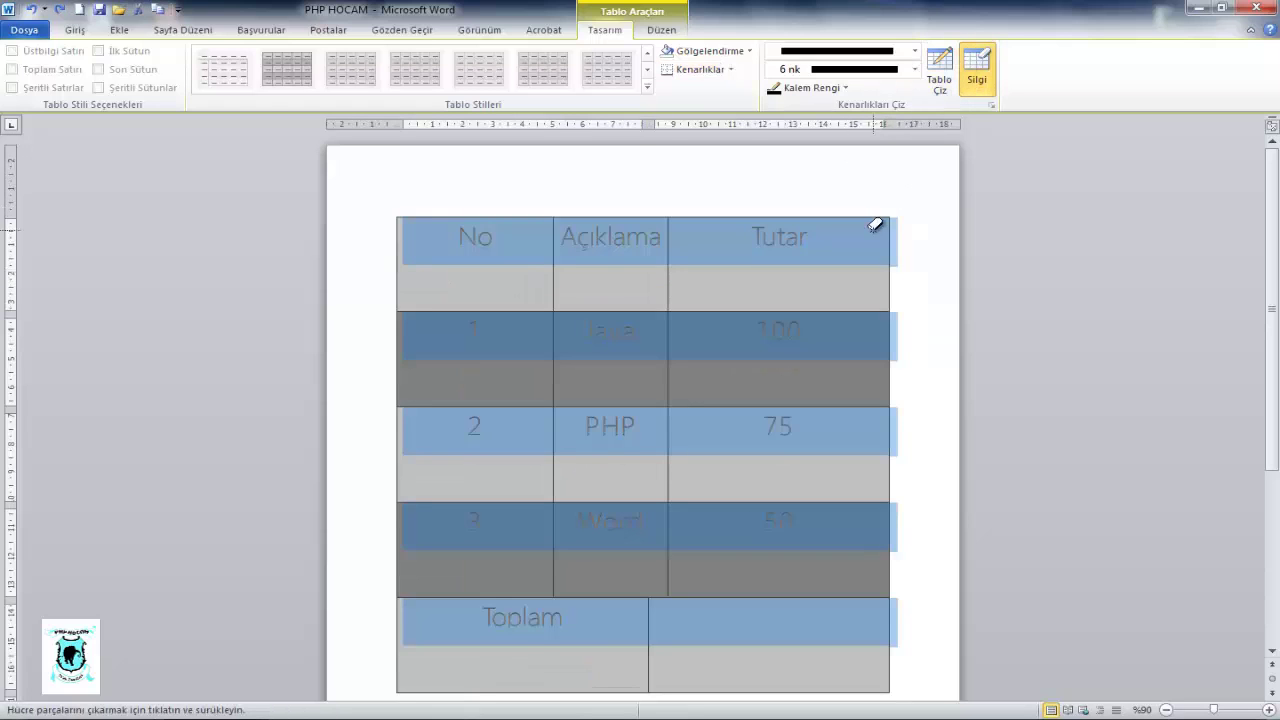
- Erase the inner borders so the header, 1 and 2 rows become one large cell
mouse_move(829, 260)
left_mouse_down()
mouse_move(798, 254)
mouse_move(886, 317)
left_mouse_up()
left_click_drag(870, 263, 750, 310)
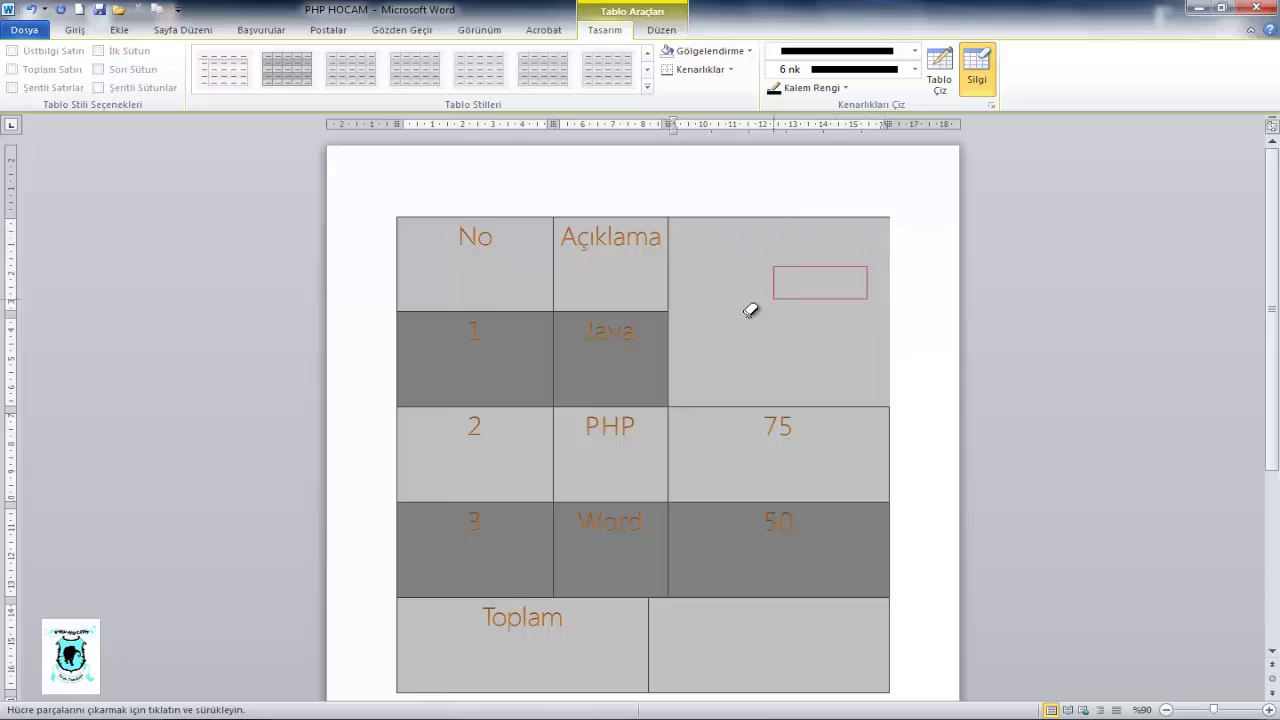
left_click_drag(768, 214, 677, 320)
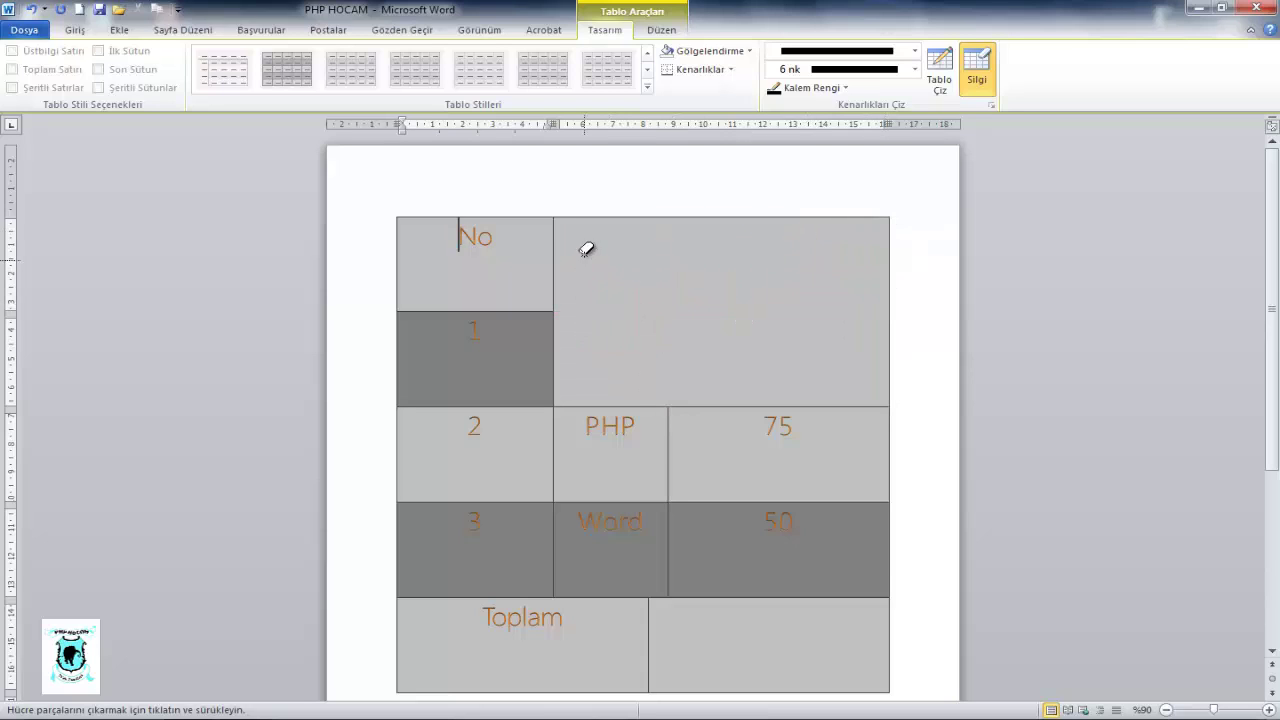
left_click_drag(474, 290, 486, 330)
mouse_move(557, 251)
left_mouse_down()
mouse_move(524, 347)
mouse_move(757, 453)
left_mouse_up()
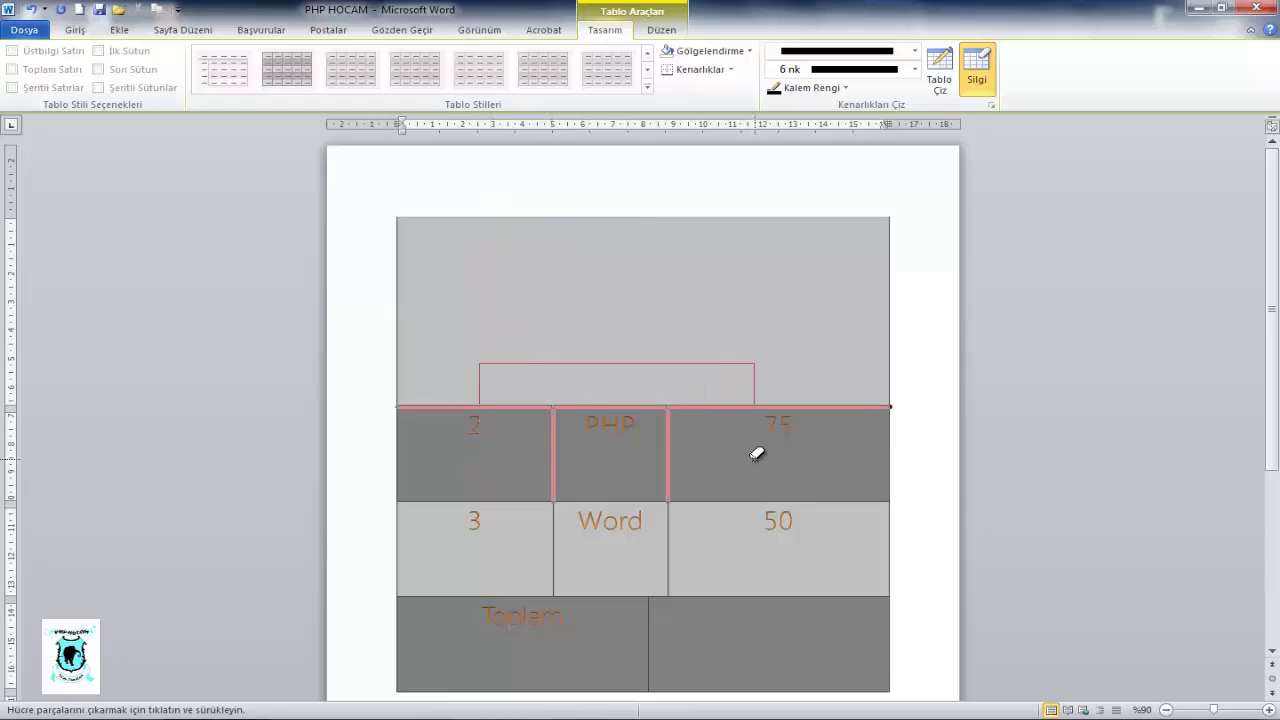
scroll(734, 411, "down", 1)
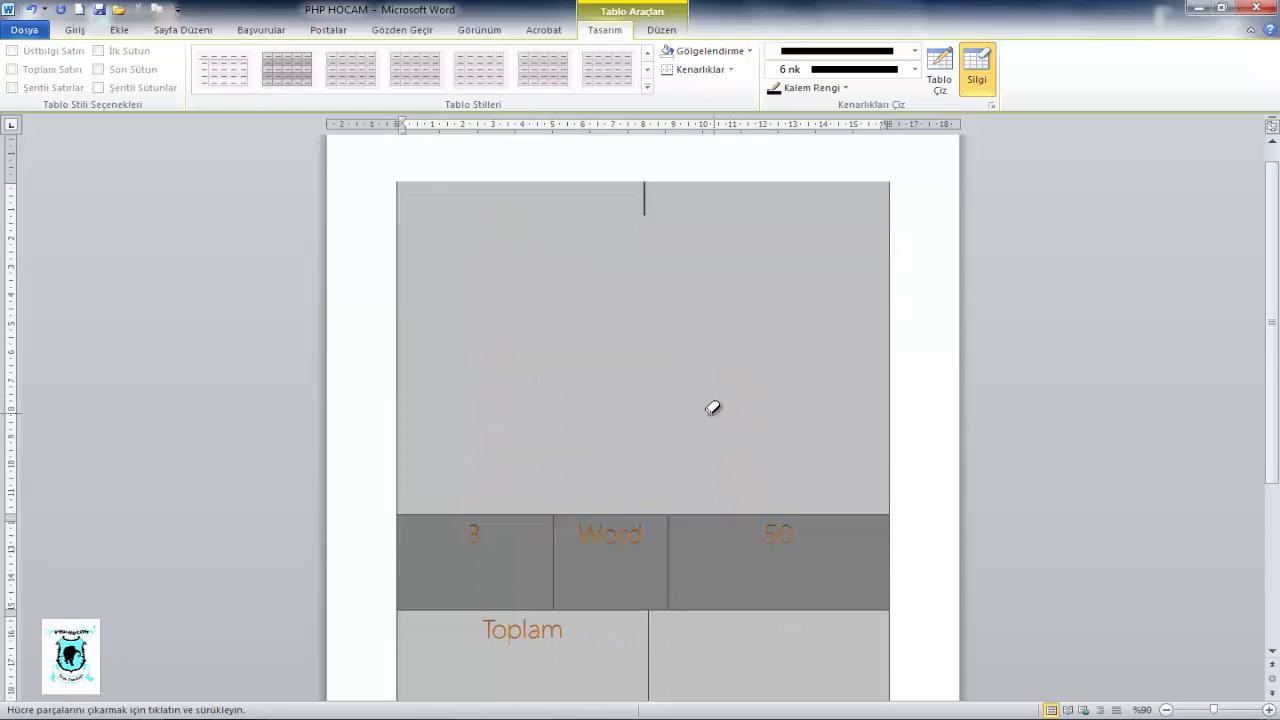
scroll(711, 406, "down", 1)
left_click_drag(692, 572, 434, 571)
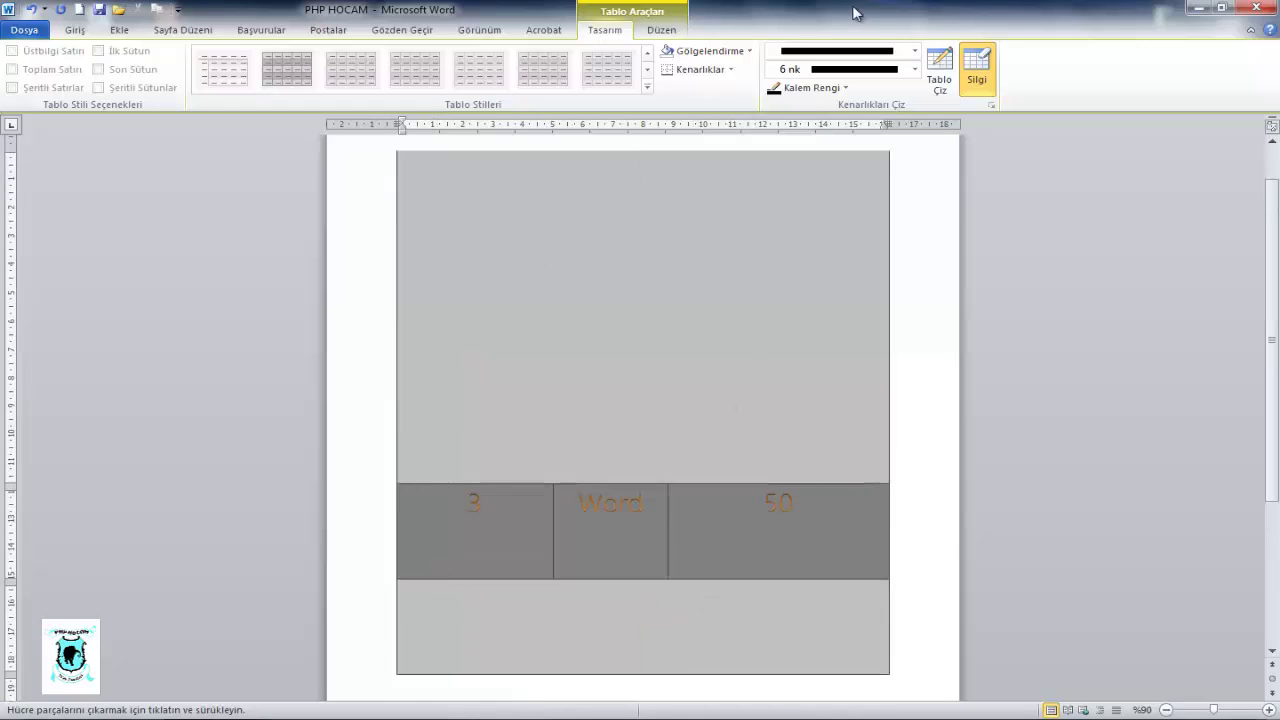
- Draw a thick black cell with a small cell nested inside it in the top cell
left_click(948, 72)
left_click_drag(537, 166, 711, 276)
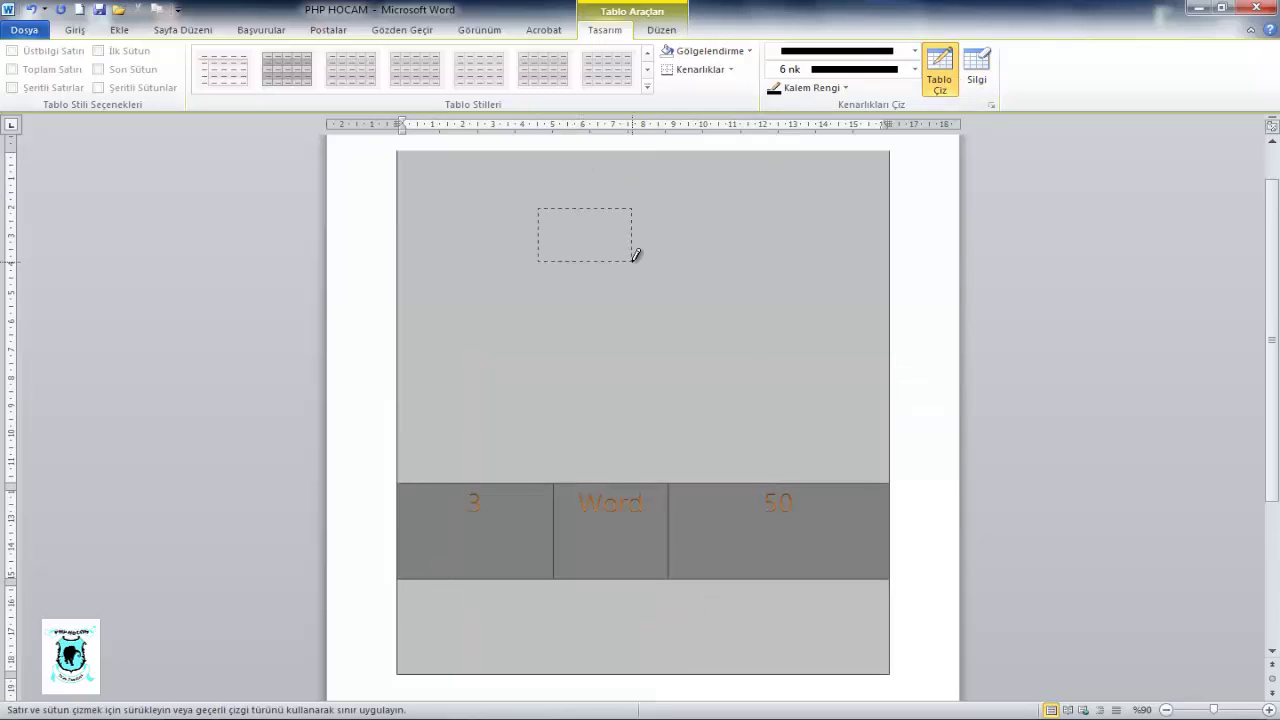
left_click_drag(617, 196, 648, 254)
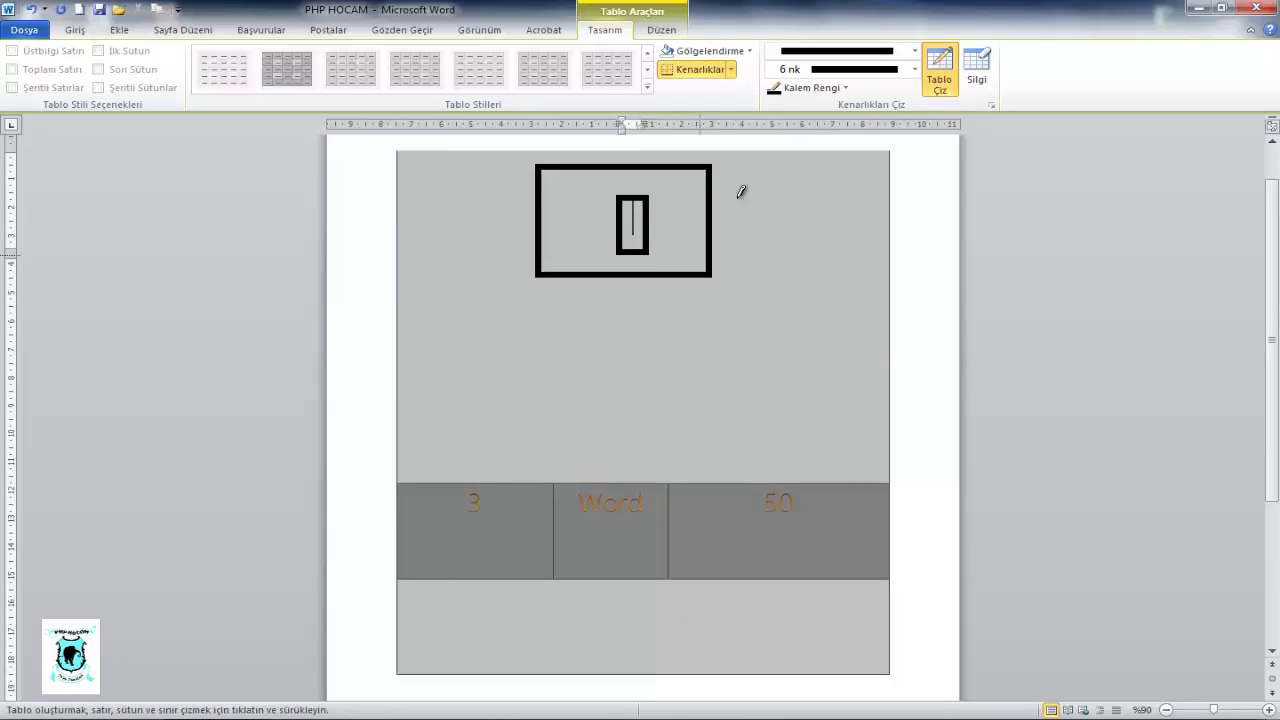
- Switch the pen colour to yellow and draw two yellow cells in the middle and right
left_click(845, 88)
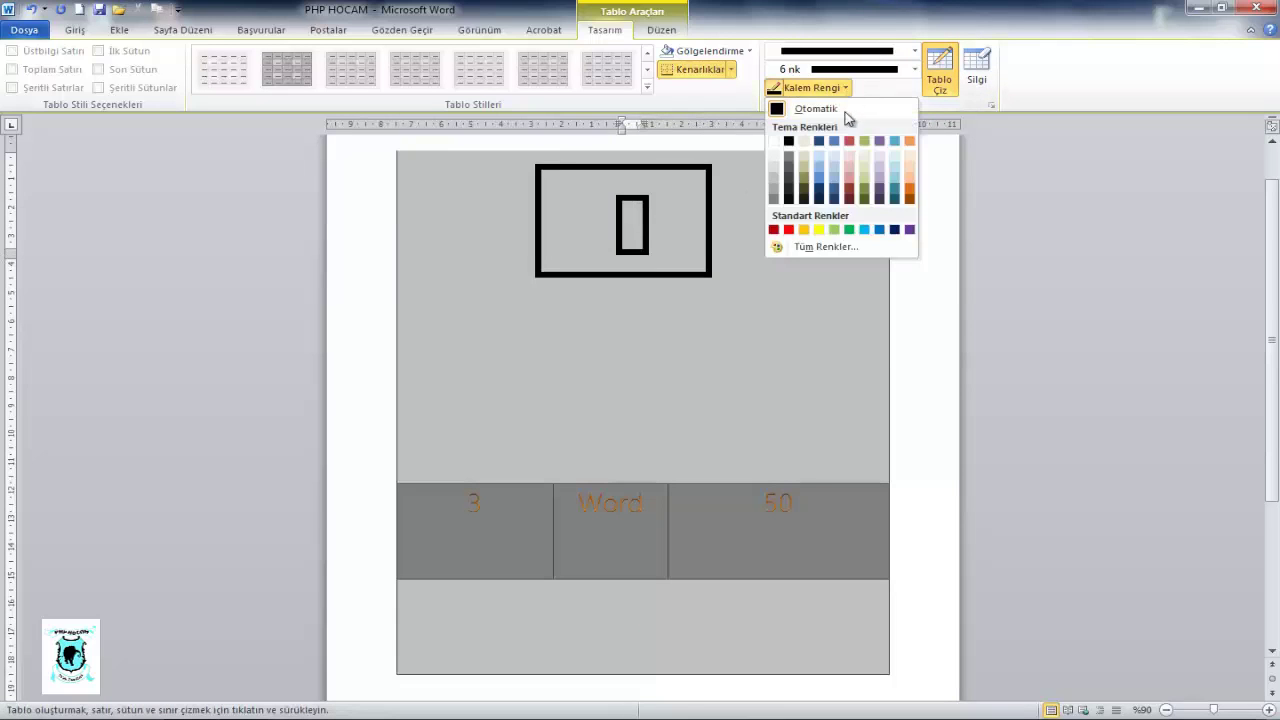
left_click(818, 229)
left_click_drag(813, 254, 850, 339)
left_click_drag(720, 327, 827, 444)
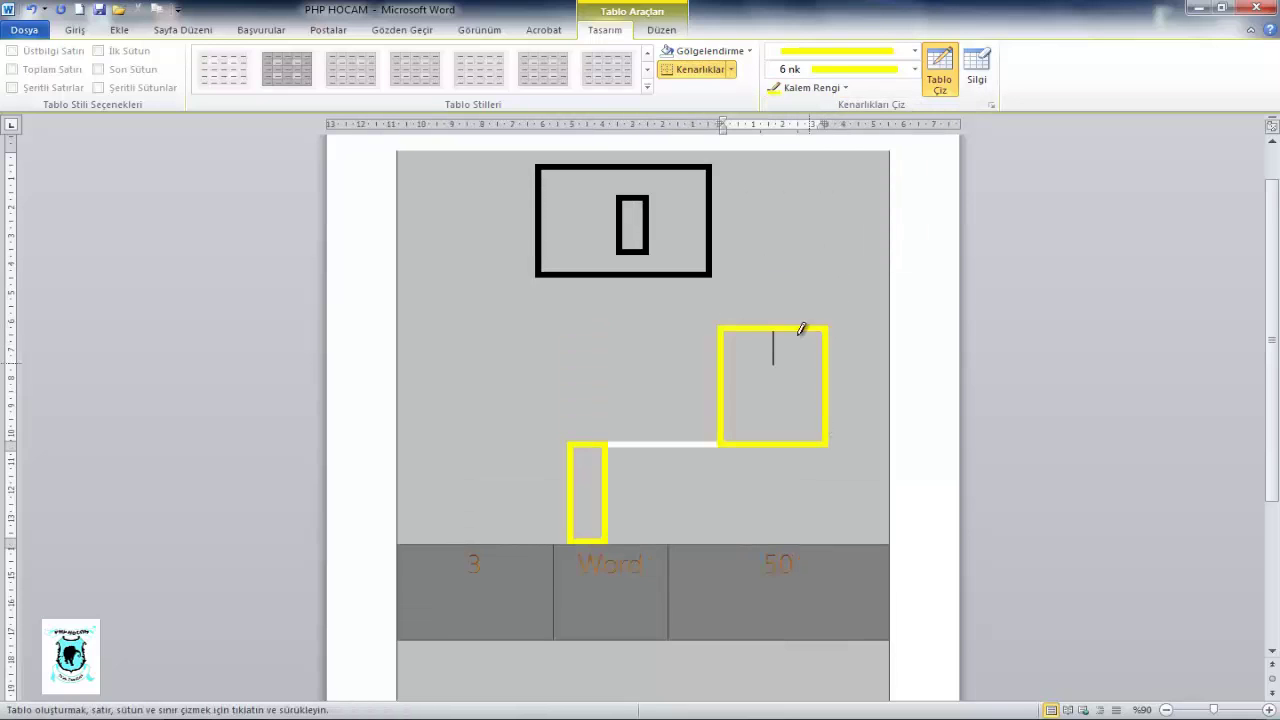
- Set the pen weight to ½ nk, draw a thin yellow cell, and make the top border thin yellow
left_click(922, 84)
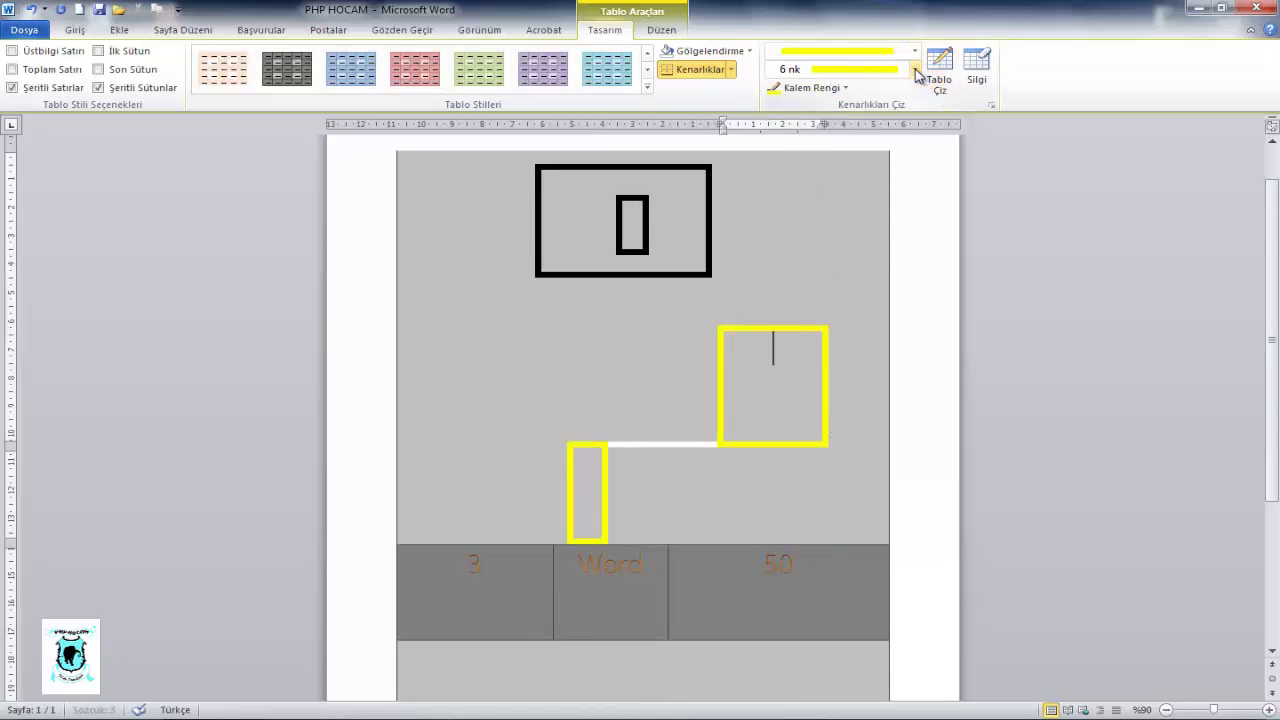
left_click(914, 69)
left_click(866, 110)
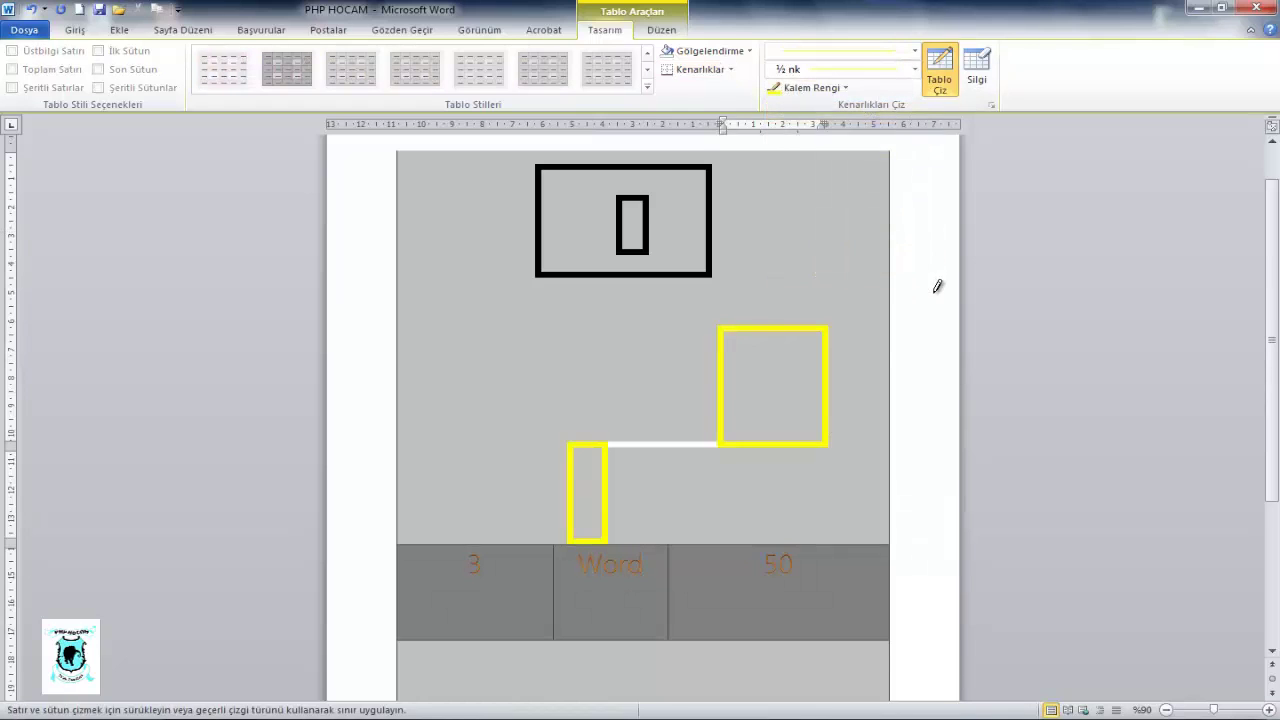
scroll(935, 285, "down", 5)
left_click_drag(748, 212, 767, 259)
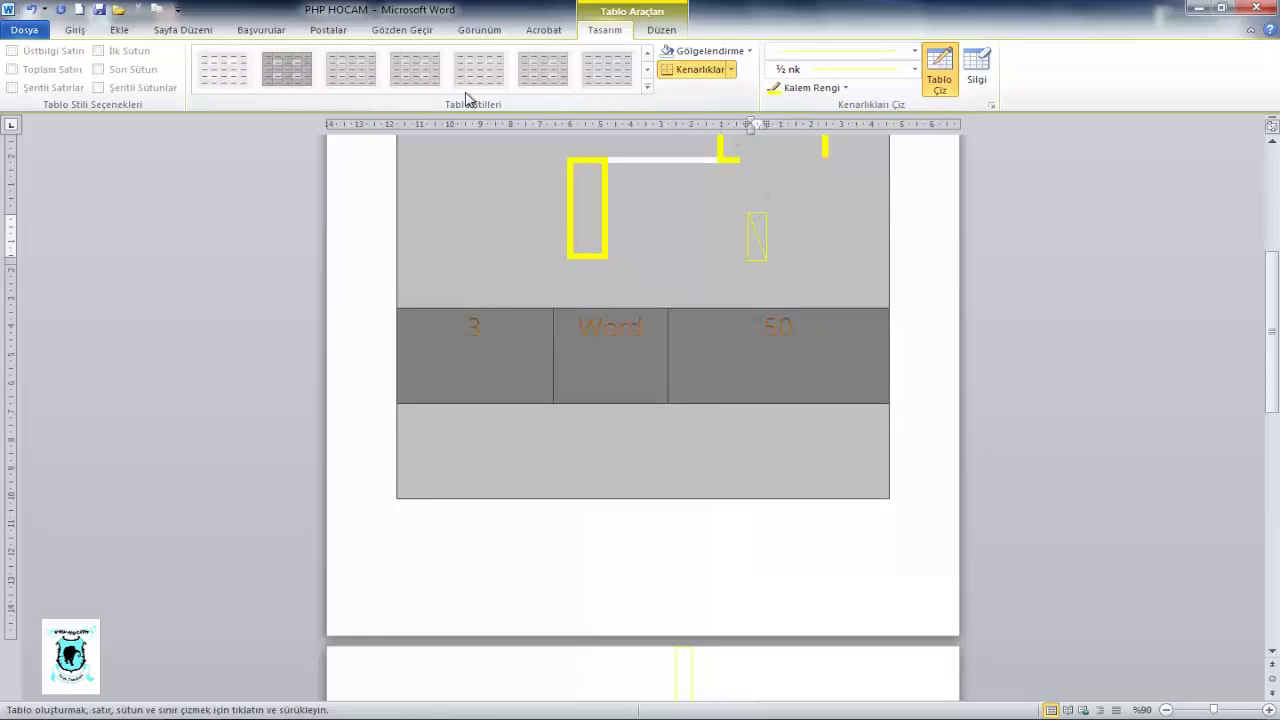
scroll(423, 270, "up", 5)
scroll(502, 138, "up", 1)
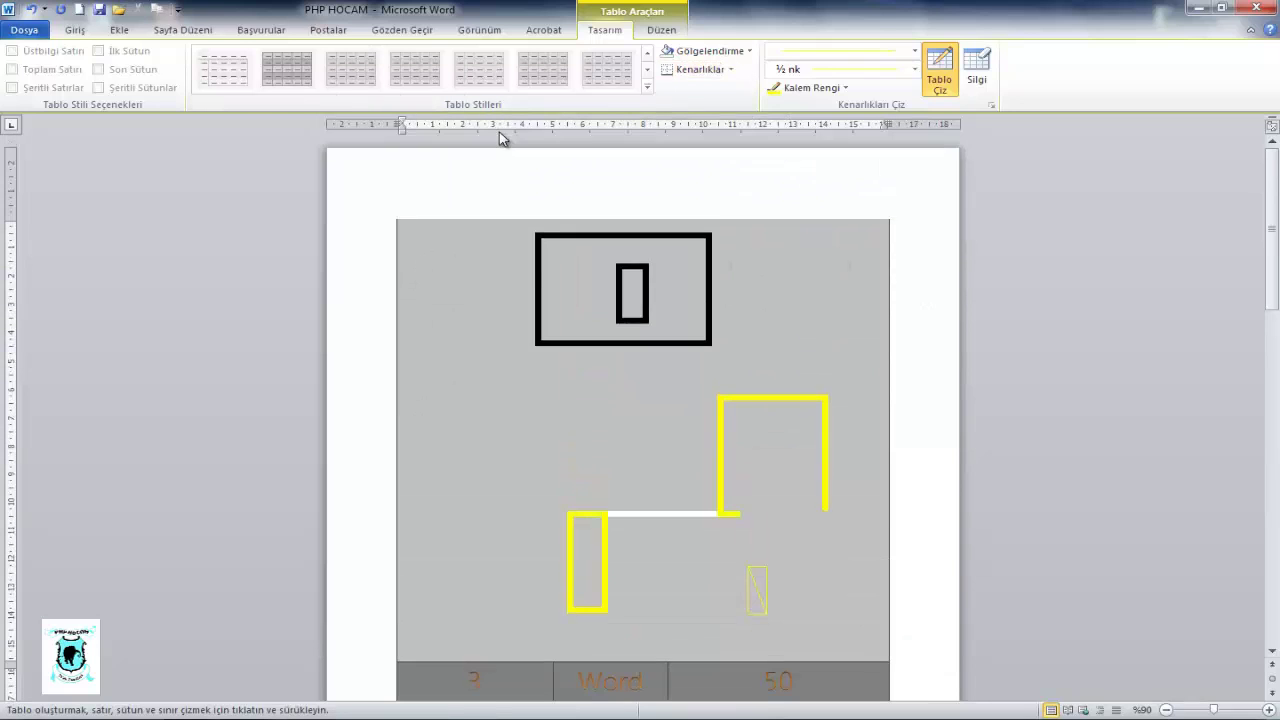
left_click(438, 219)
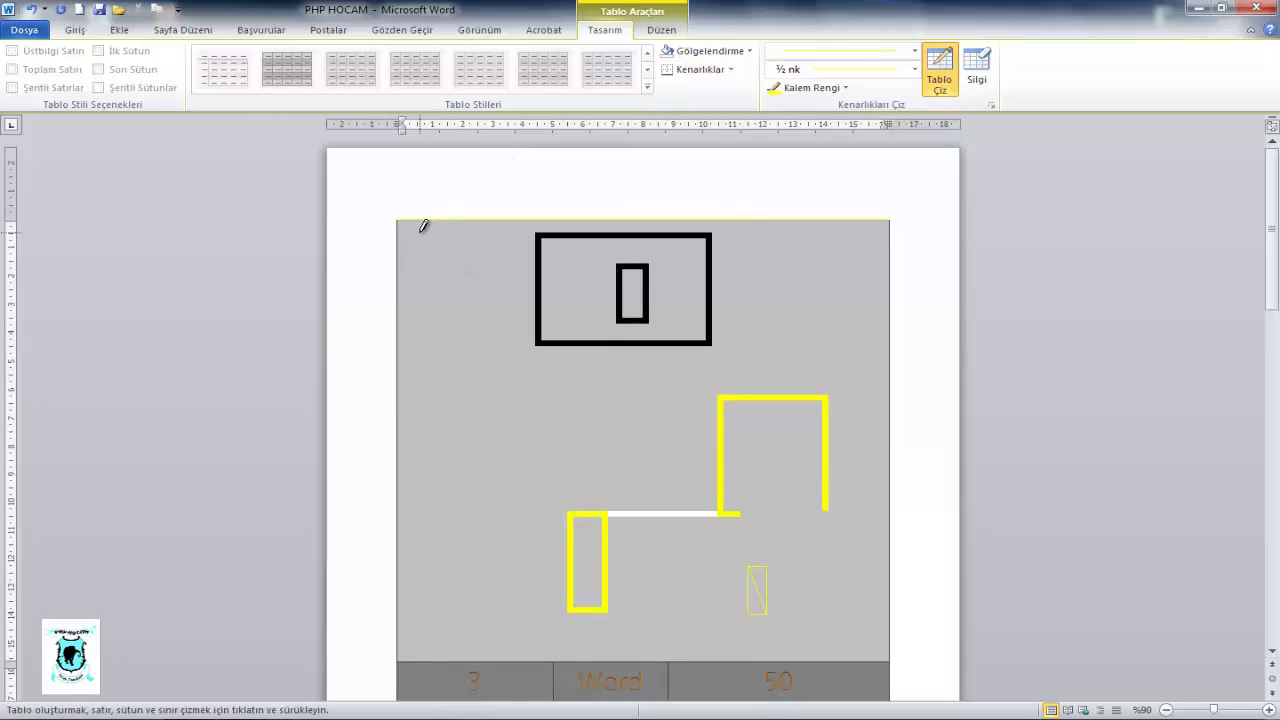
key("Escape")
- Shade the entire table yellow and apply All Borders (Tüm Kenarlıklar) to every cell
left_click(391, 213)
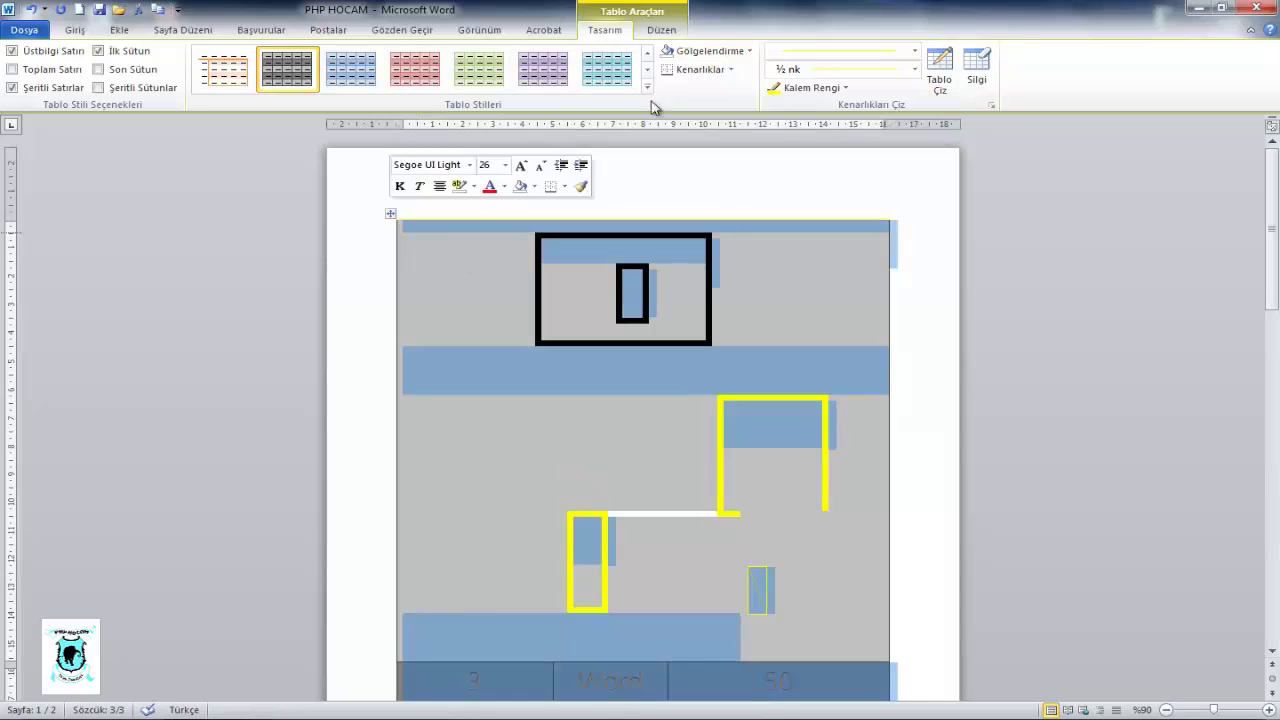
left_click(749, 50)
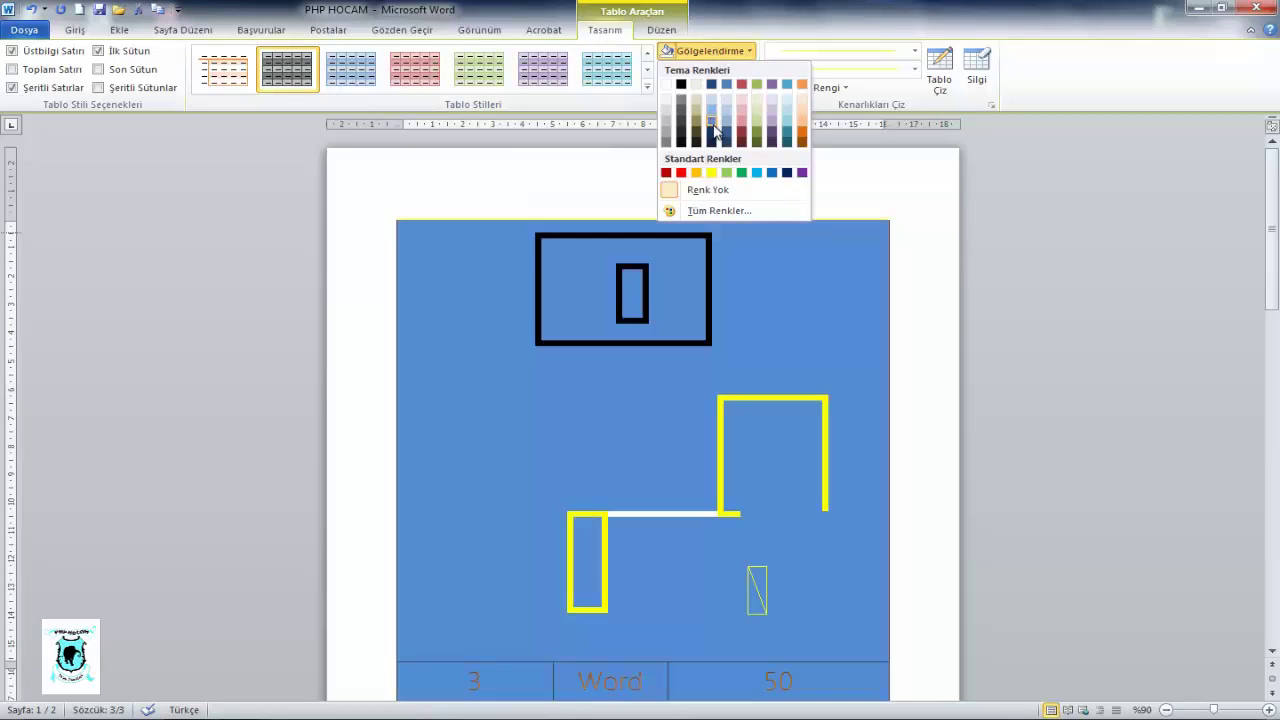
left_click(709, 172)
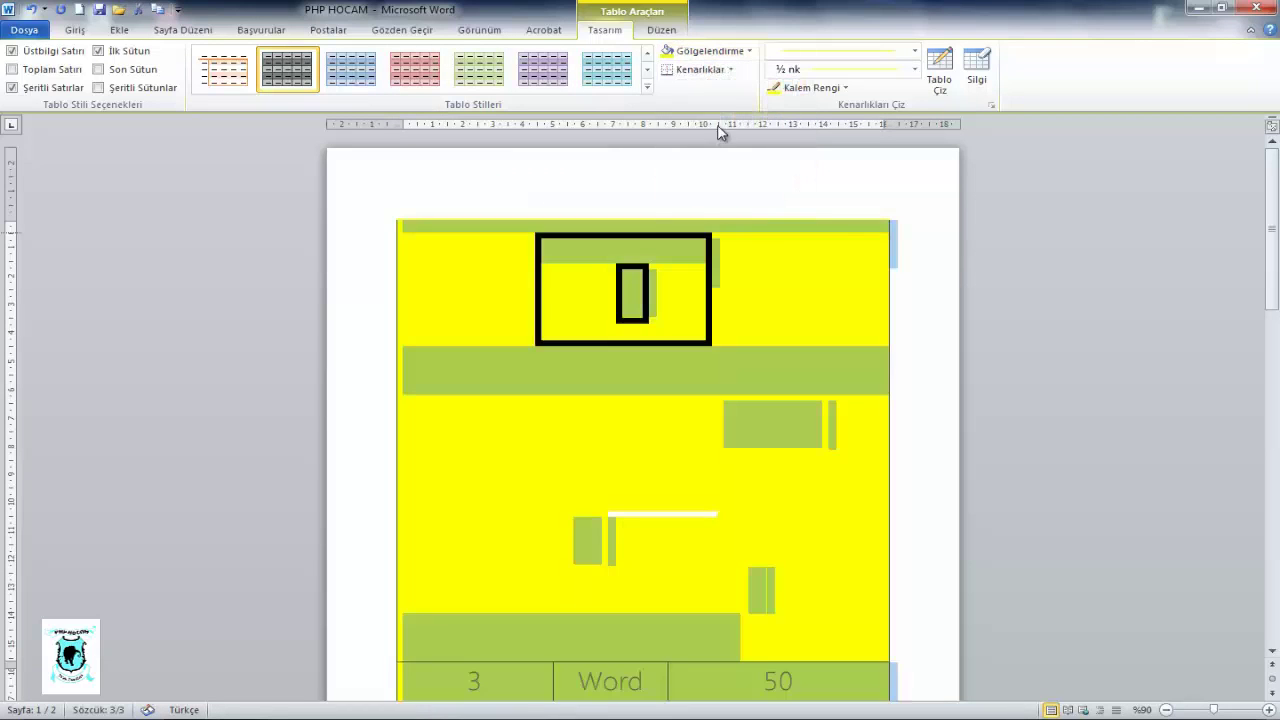
left_click(732, 70)
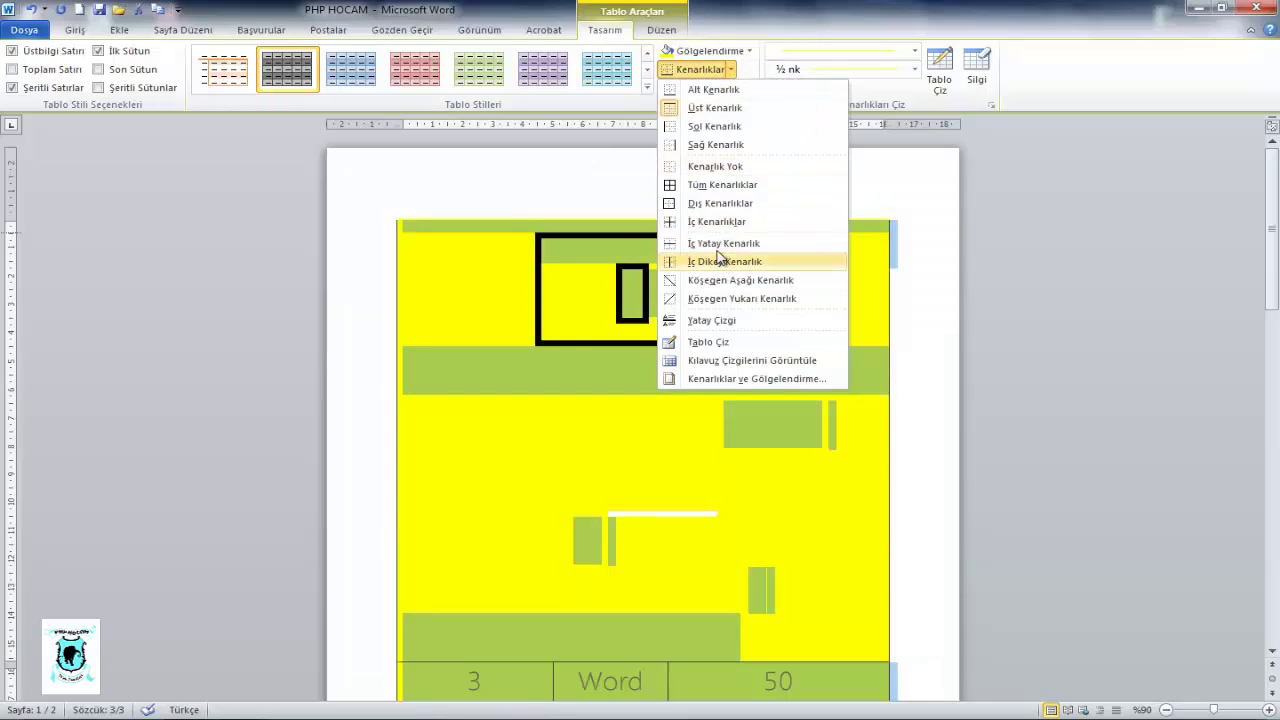
left_click(723, 186)
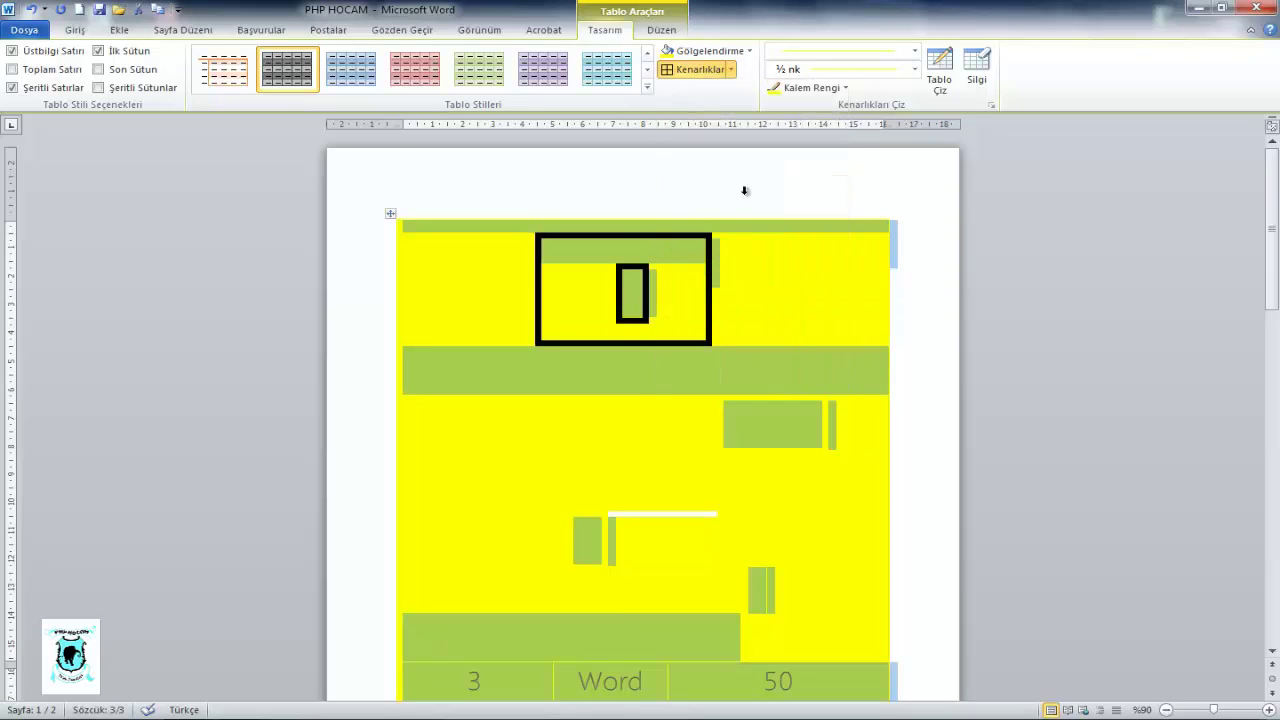
left_click(731, 70)
left_click(706, 186)
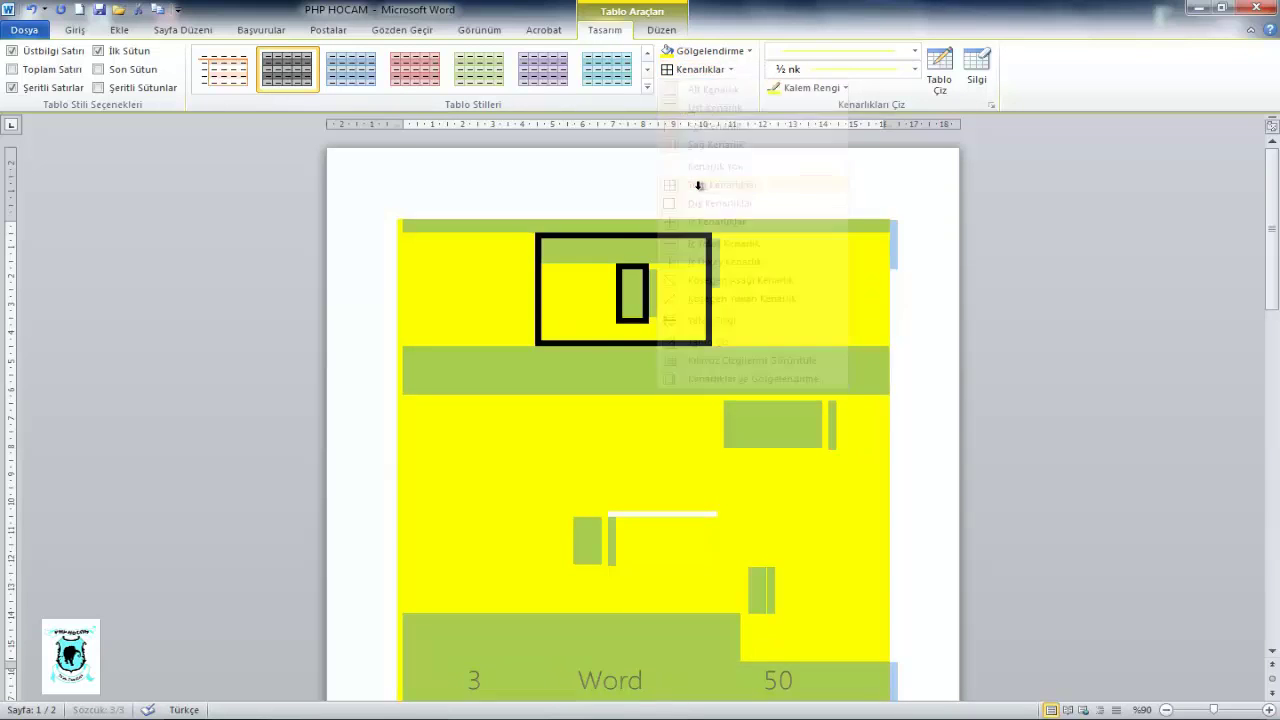
- Toggle the Son Sütun and Şeritli Sütunlar table style options on, then off again
left_click(158, 68)
left_click(142, 87)
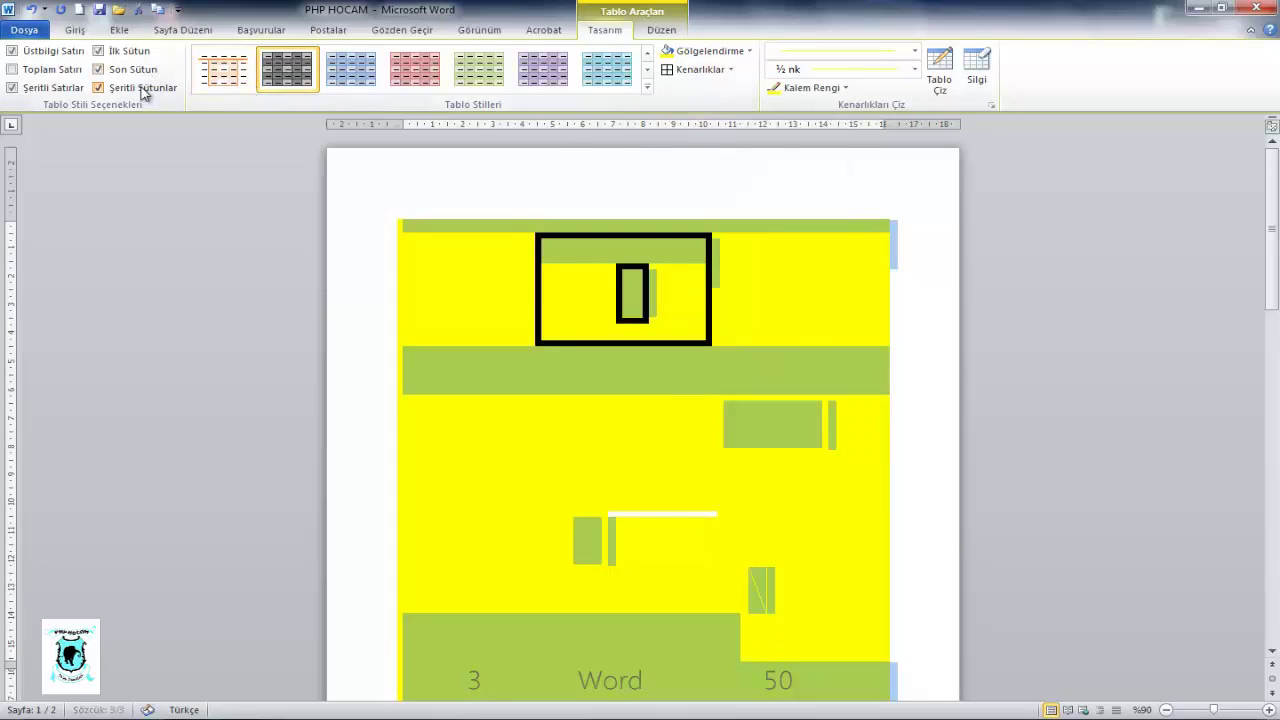
left_click(140, 87)
left_click(133, 70)
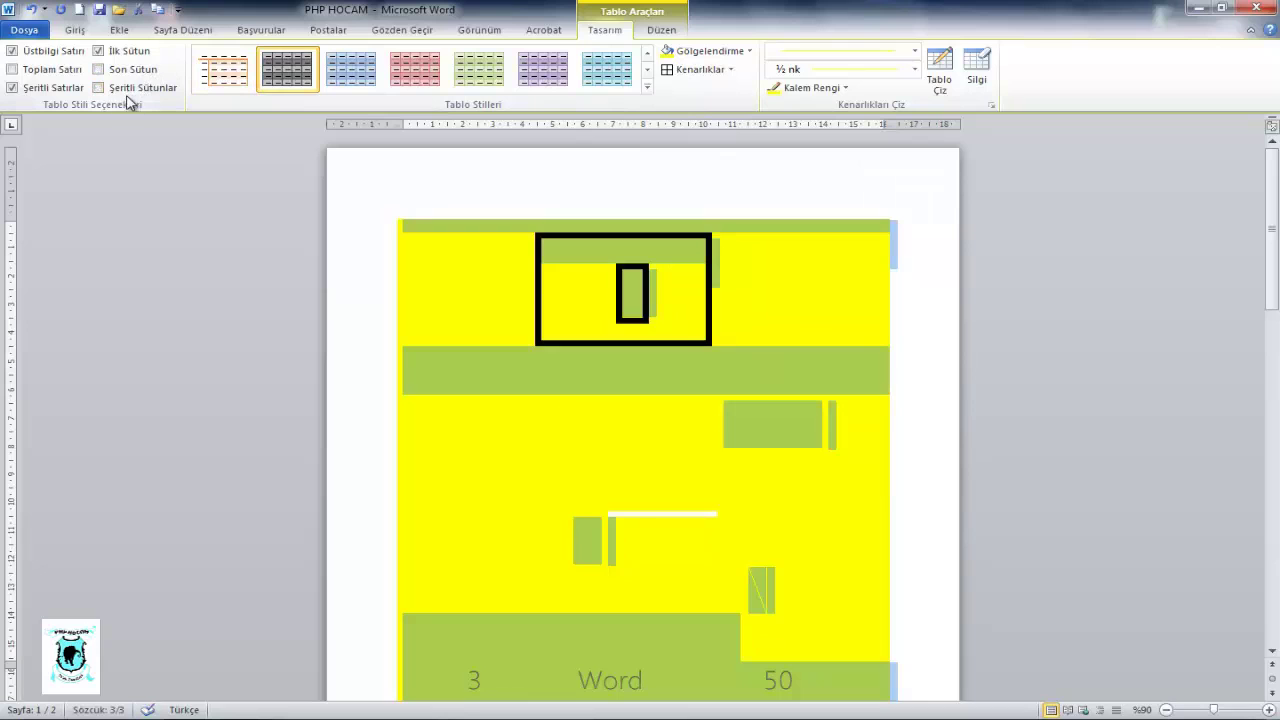
- Look at the Acrobat tab and the File > Bilgi page, then return to the document
left_click(541, 35)
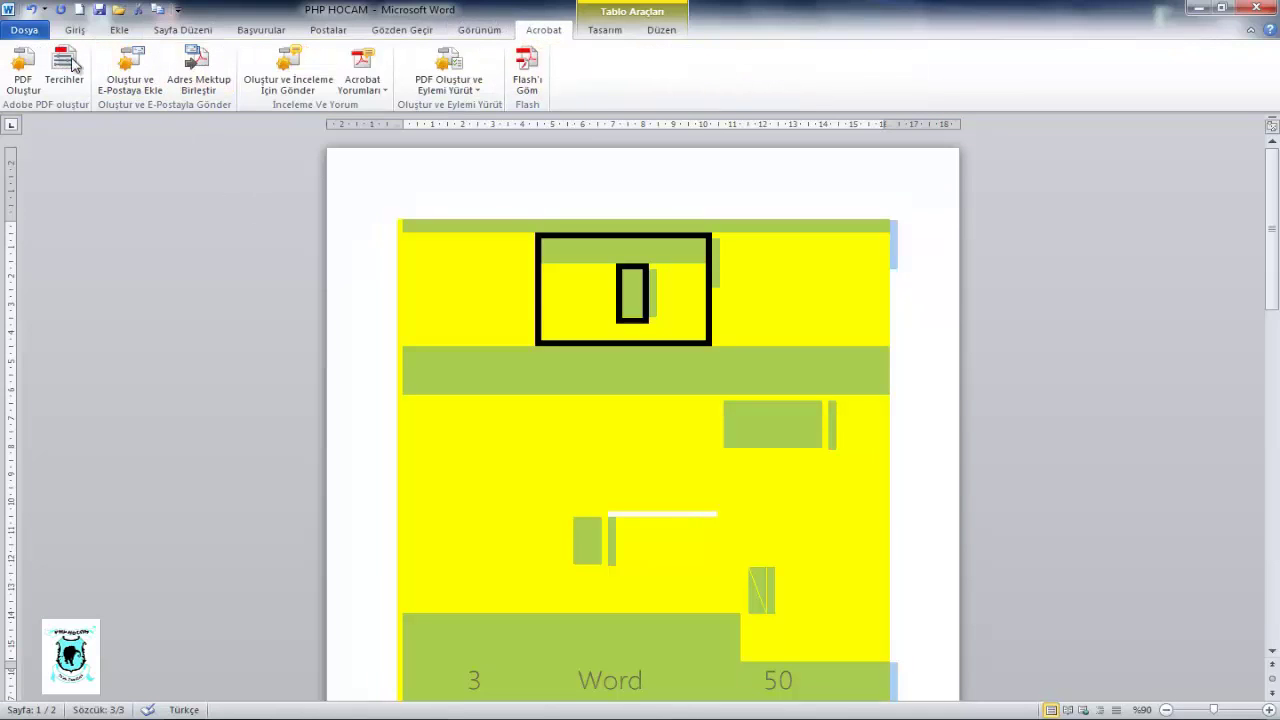
left_click(27, 29)
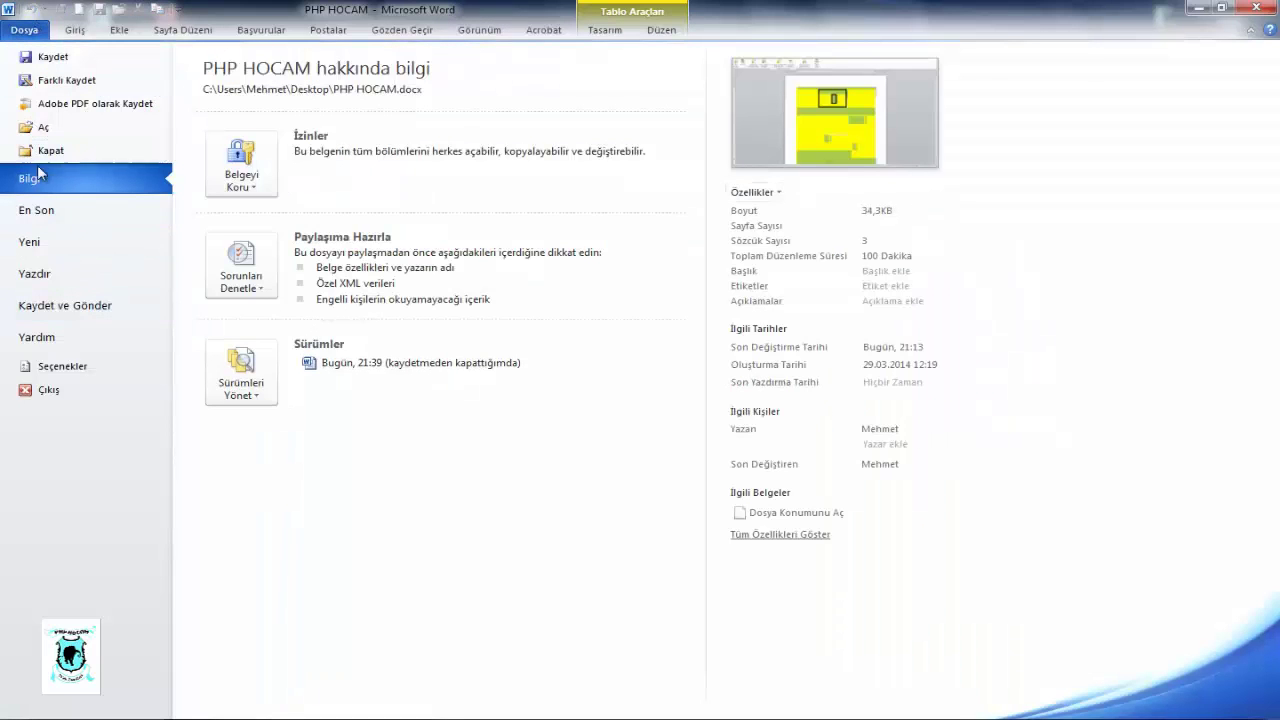
key("Escape")
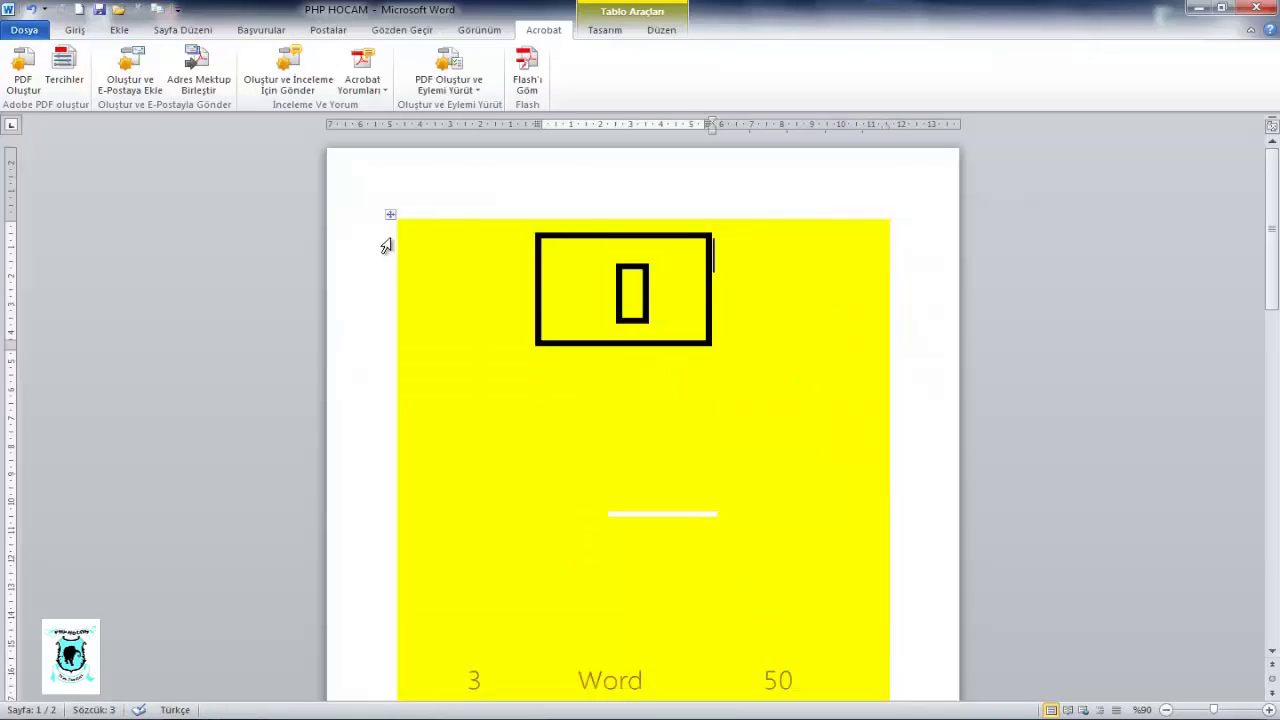
- Clear the yellow table's contents and delete the table with Backspace
left_click(390, 216)
key("Delete")
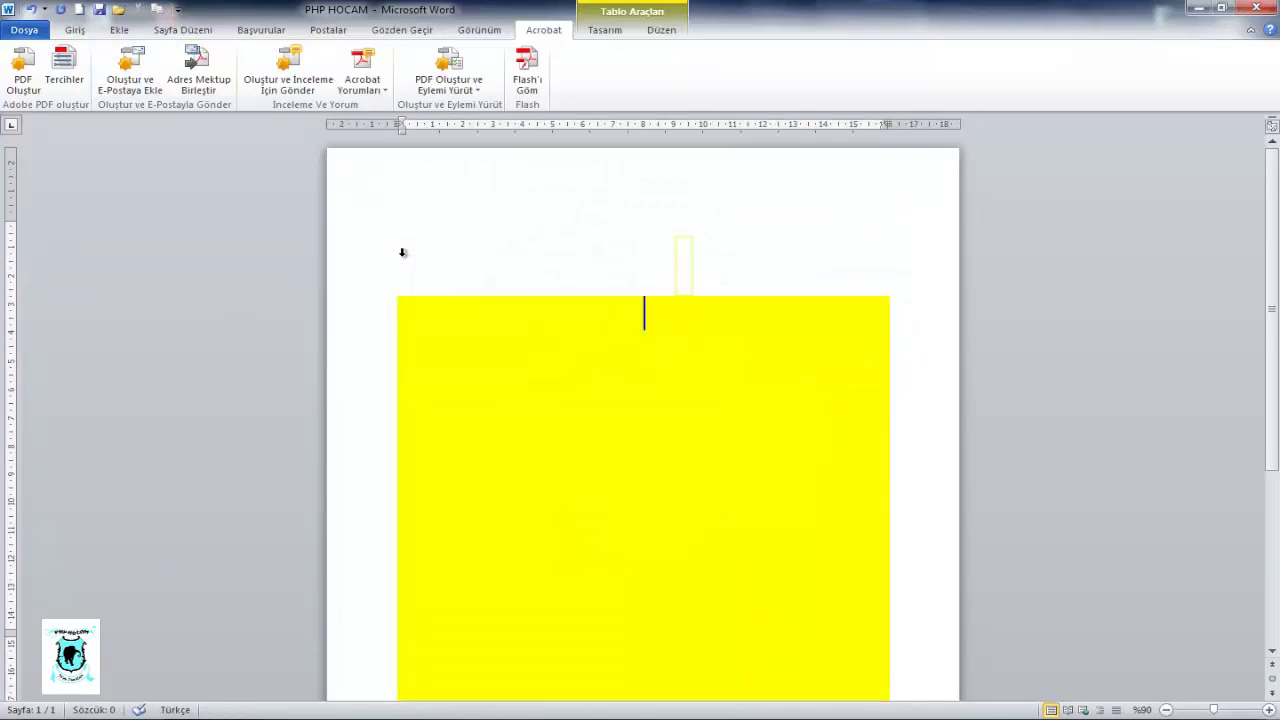
left_click(389, 289)
key("Left")
left_click(389, 289)
key("BackSpace")
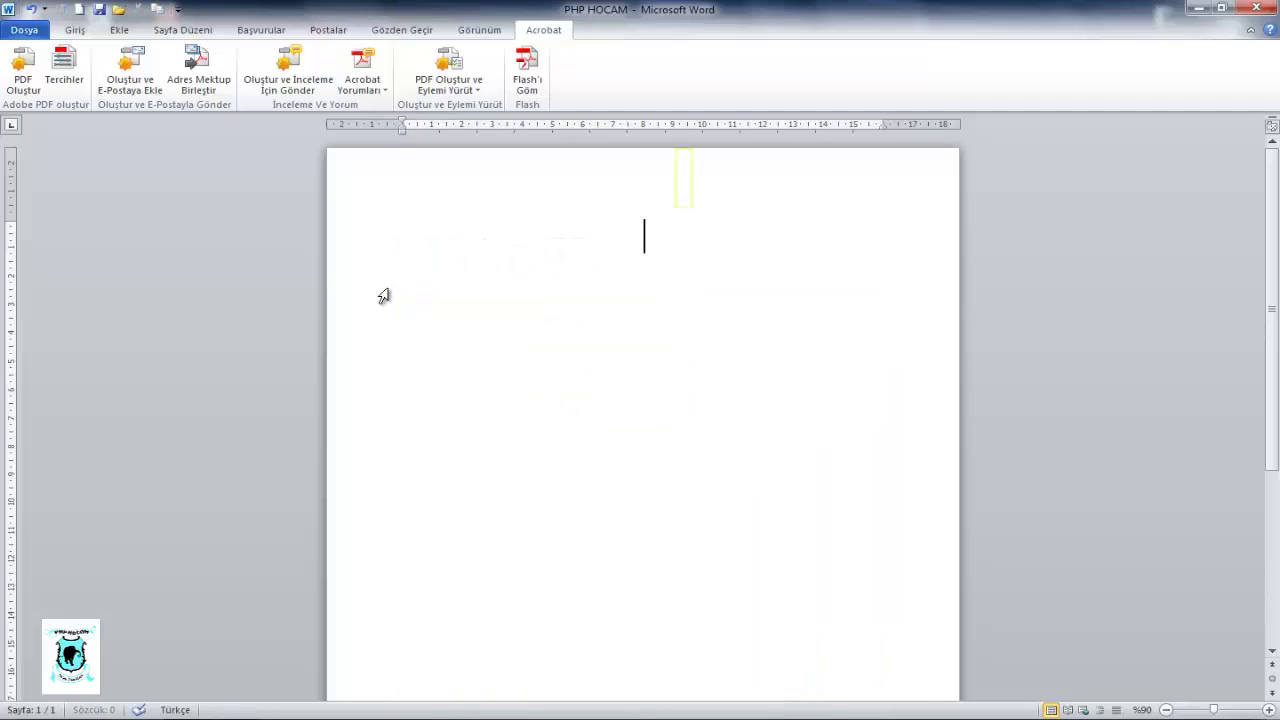
- Delete the leftover one-column table, leaving the cursor on the blank first line
left_click(683, 190)
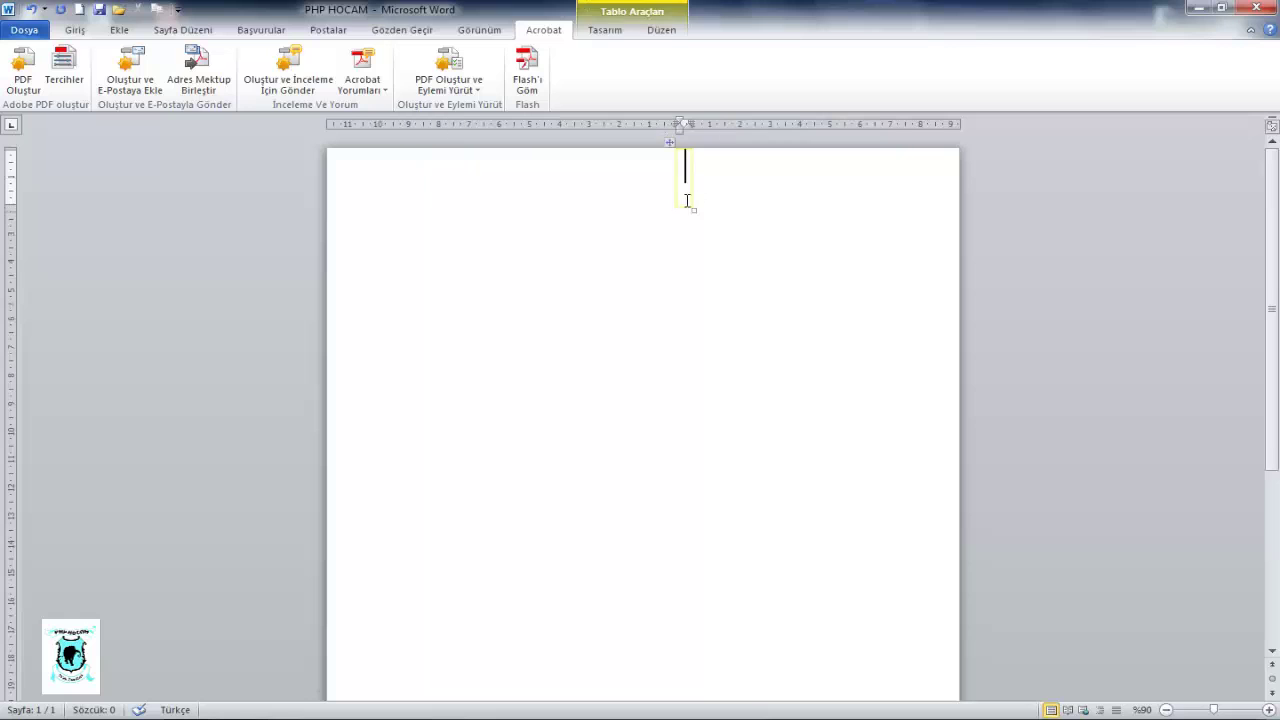
left_click(666, 142)
key("BackSpace")
scroll(674, 266, "down", 2)
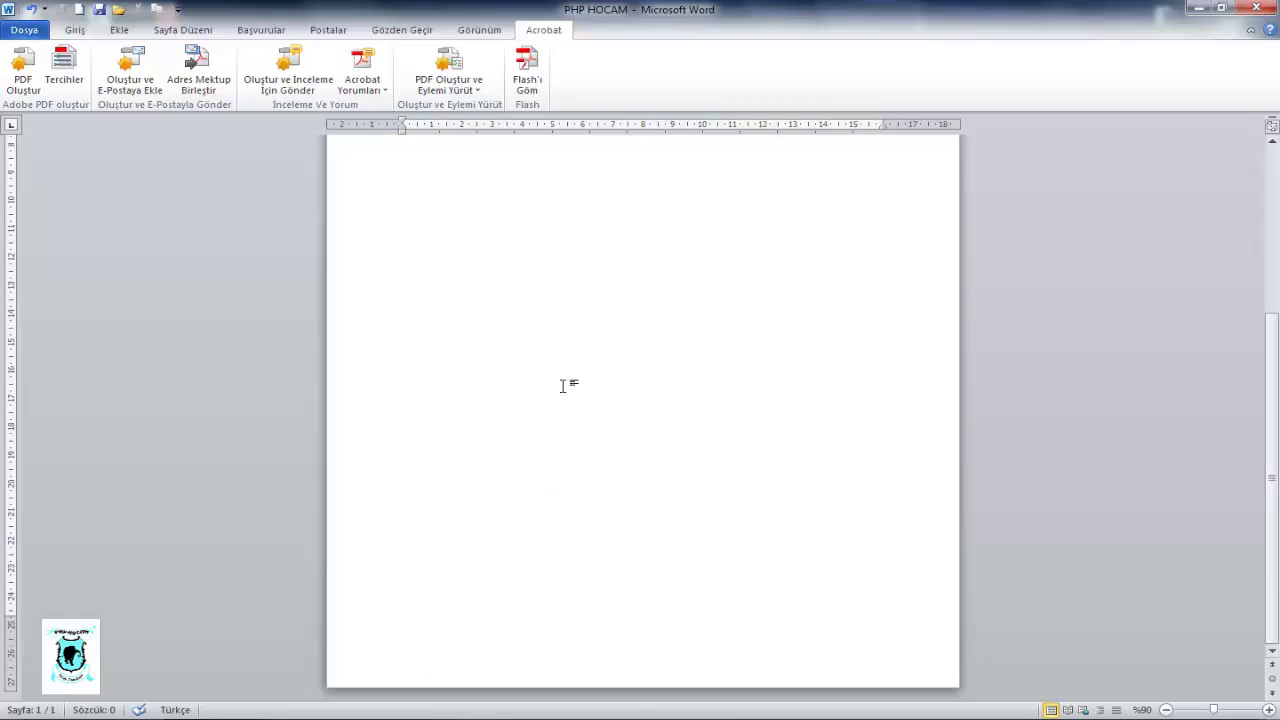
scroll(563, 383, "up", 5)
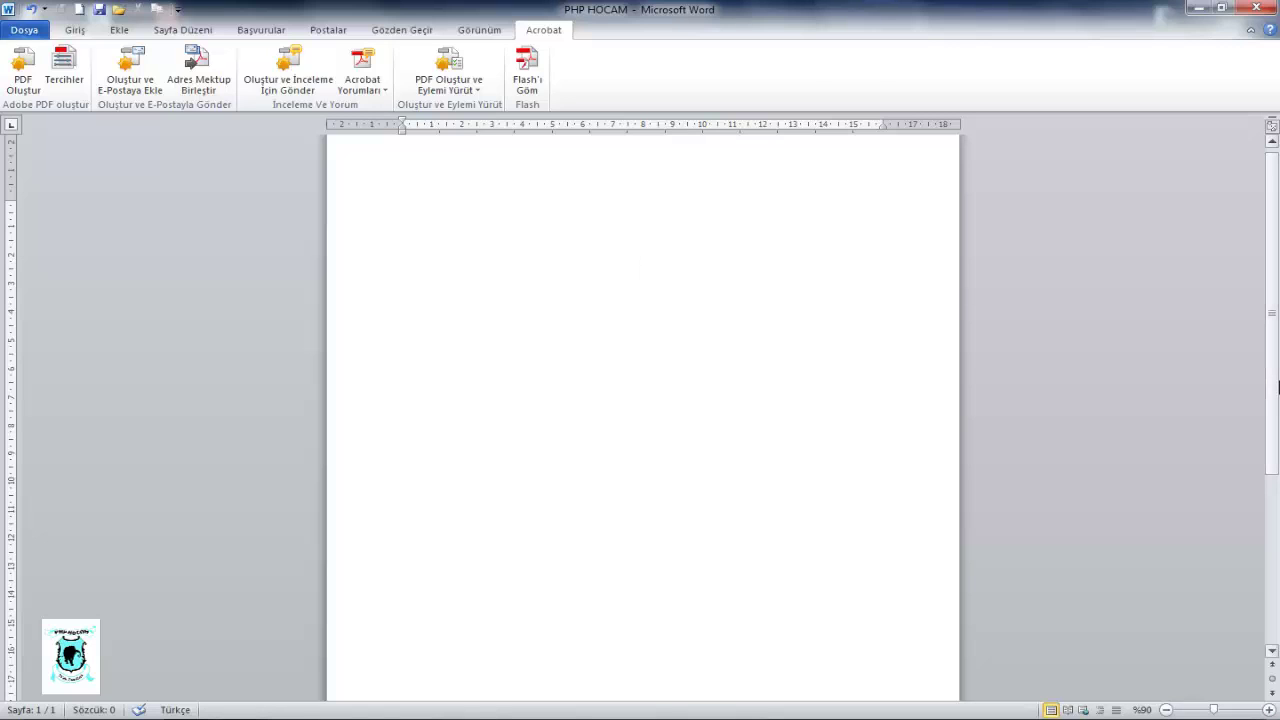
left_click_drag(1277, 392, 1278, 380)
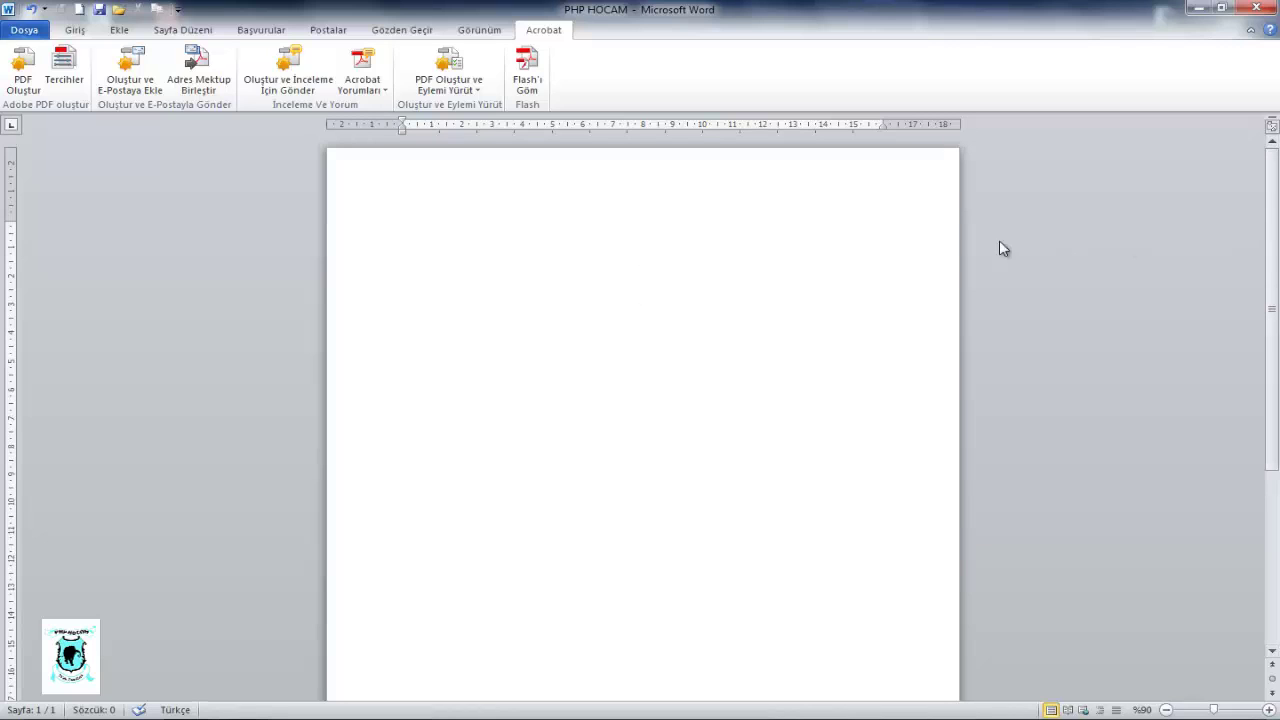
left_click(428, 220)
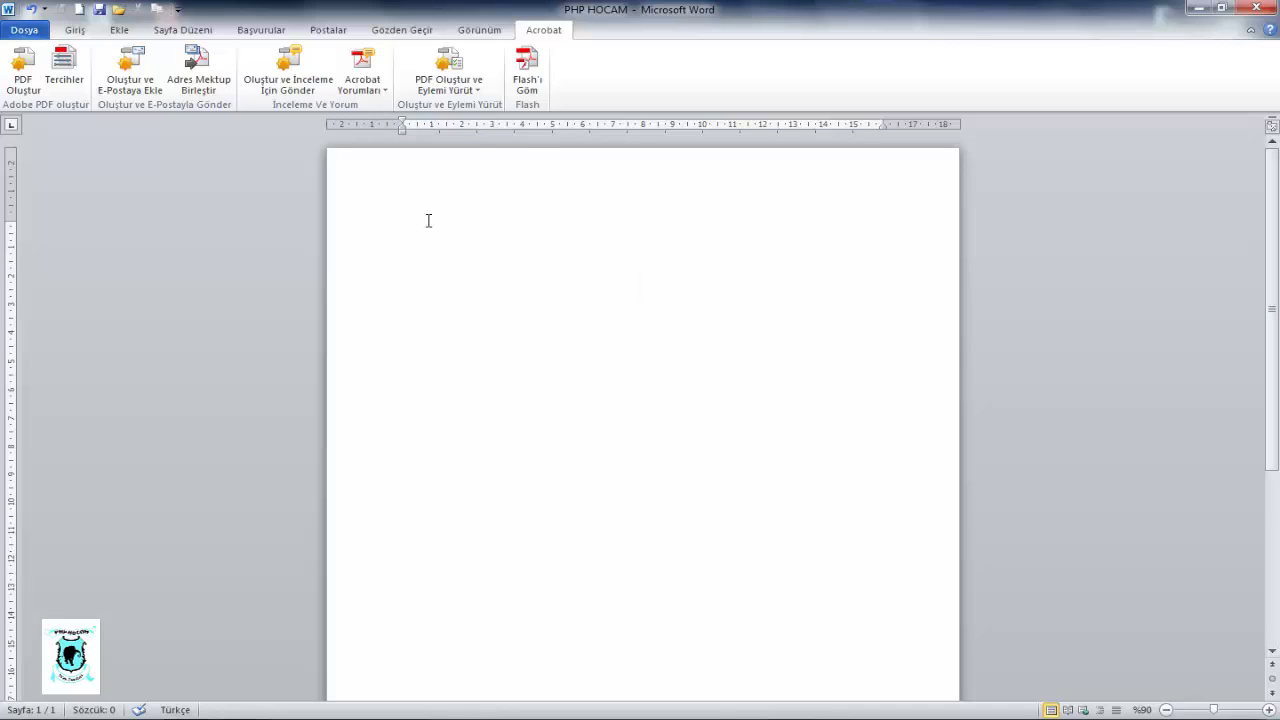